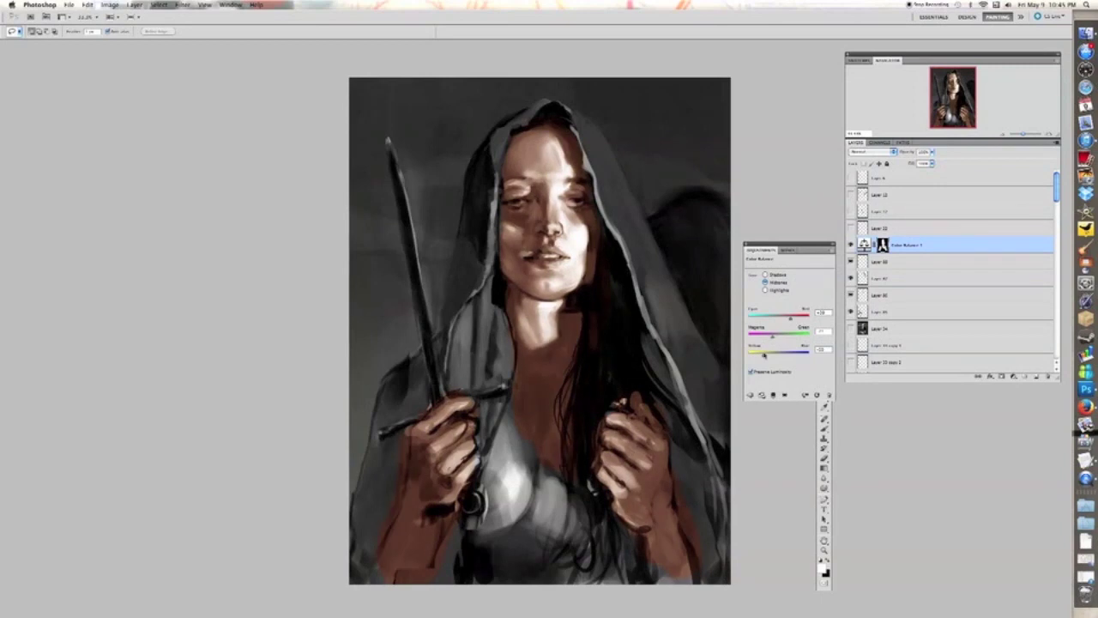
- Add a Gradient Map adjustment layer above the portrait layers using the violet-to-orange preset
{"action": "left_click", "coordinate": [1013, 377]}
{"action": "left_click", "coordinate": [1040, 527]}
{"action": "left_click", "coordinate": [829, 279]}
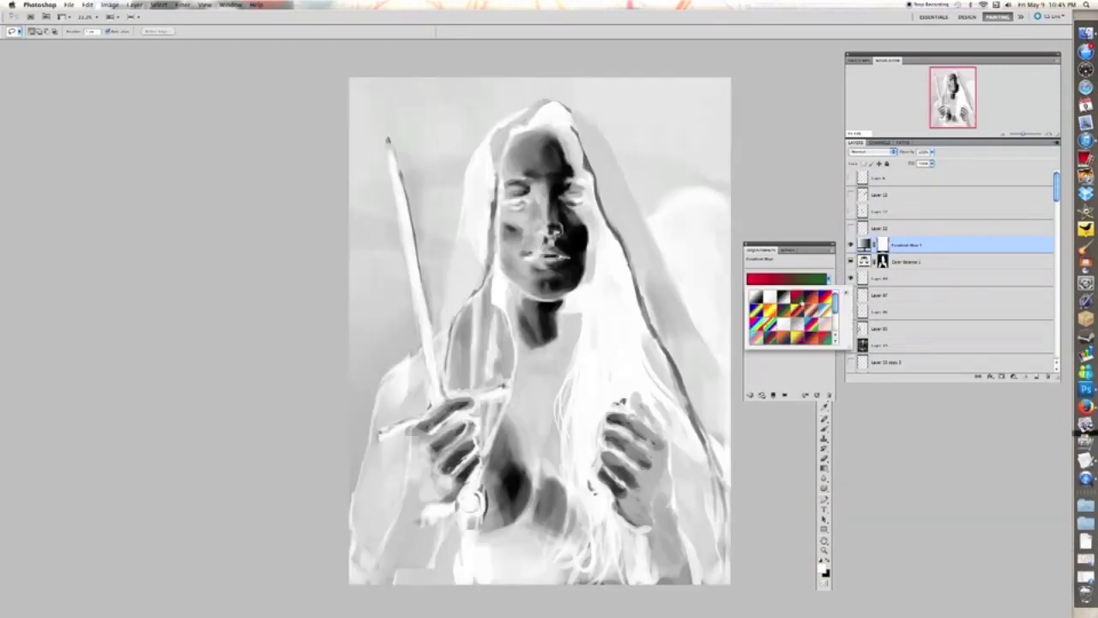
{"action": "left_click", "coordinate": [811, 311]}
{"action": "left_click", "coordinate": [811, 296]}
- Cycle the gradient map layer through the blending modes, settle on Soft Light, and lower its opacity
{"action": "left_click", "coordinate": [824, 458]}
{"action": "key", "text": "v"}
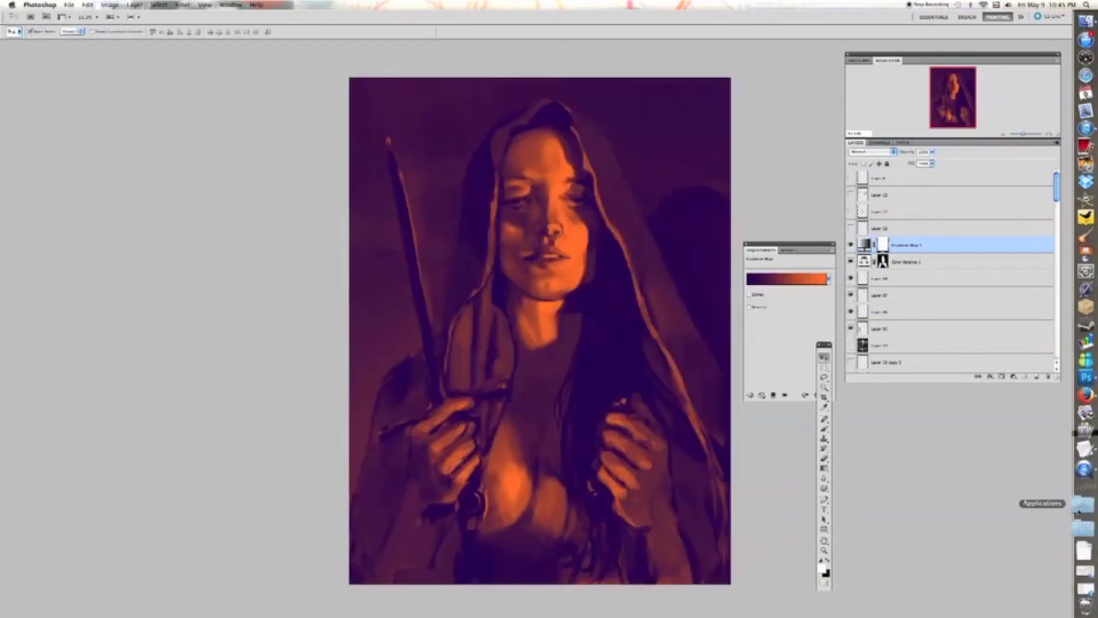
{"action": "key", "text": "shift+plus"}
{"action": "key", "text": "shift+plus"}
{"action": "key", "text": "shift+plus"}
{"action": "key", "text": "shift+plus"}
{"action": "key", "text": "shift+plus"}
{"action": "key", "text": "shift+plus"}
{"action": "key", "text": "shift+plus"}
{"action": "key", "text": "shift+plus"}
{"action": "key", "text": "shift+plus"}
{"action": "key", "text": "shift+plus"}
{"action": "key", "text": "shift+plus"}
{"action": "key", "text": "shift+plus"}
{"action": "key", "text": "shift+plus"}
{"action": "key", "text": "shift+plus"}
{"action": "key", "text": "shift+plus"}
{"action": "key", "text": "shift+plus"}
{"action": "key", "text": "shift+plus"}
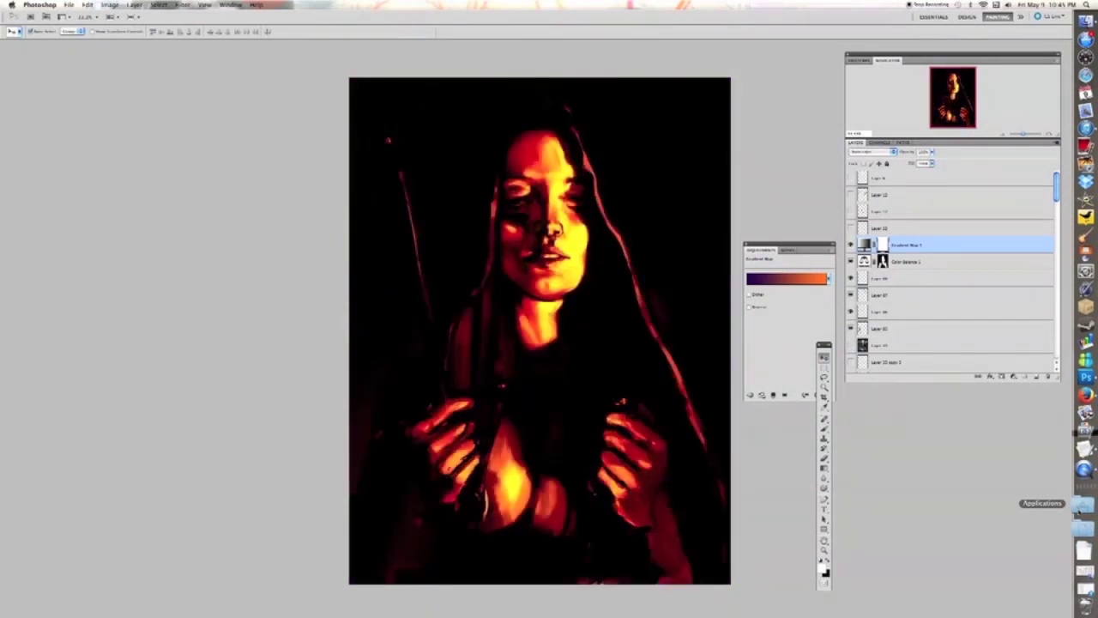
{"action": "key", "text": "shift+plus"}
{"action": "key", "text": "shift+plus"}
{"action": "key", "text": "shift+plus"}
{"action": "key", "text": "shift+plus"}
{"action": "key", "text": "shift+plus"}
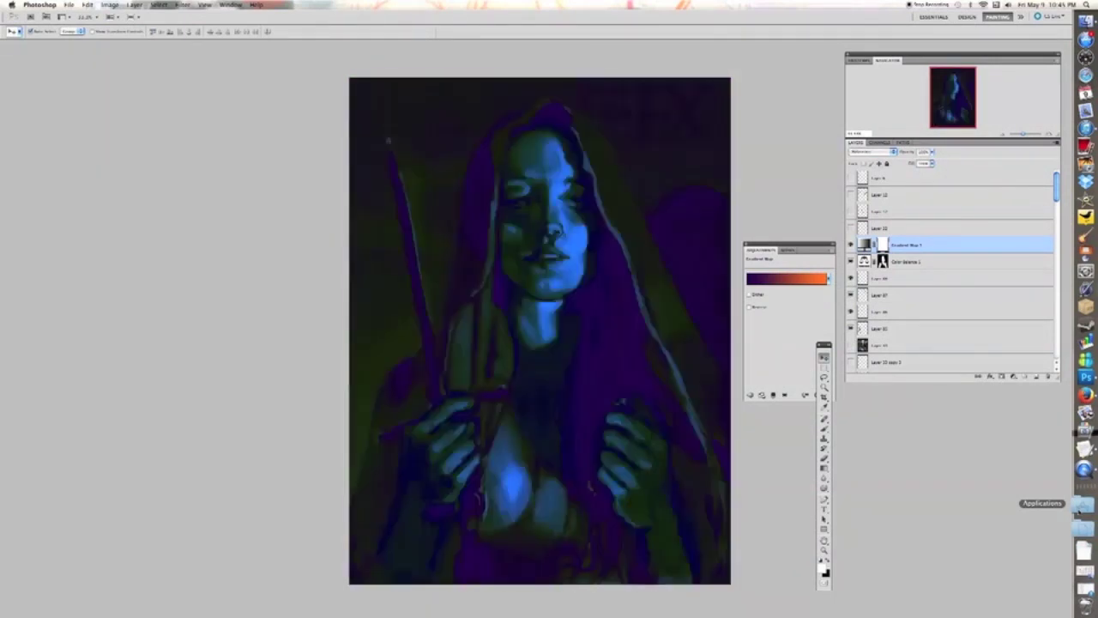
{"action": "key", "text": "shift+plus"}
{"action": "key", "text": "shift+plus"}
{"action": "key", "text": "shift+plus"}
{"action": "key", "text": "shift+plus"}
{"action": "key", "text": "shift+plus"}
{"action": "key", "text": "shift+plus"}
{"action": "key", "text": "shift+plus"}
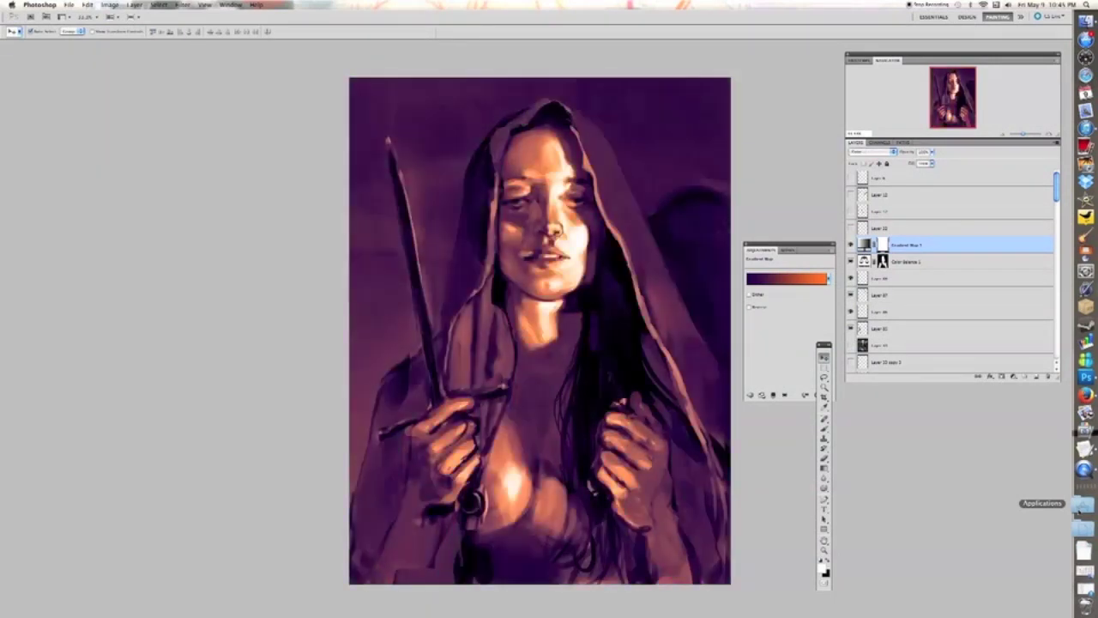
{"action": "key", "text": "shift+plus"}
{"action": "key", "text": "shift+plus"}
{"action": "key", "text": "shift+plus"}
{"action": "key", "text": "shift+plus"}
{"action": "key", "text": "shift+plus"}
{"action": "key", "text": "shift+plus"}
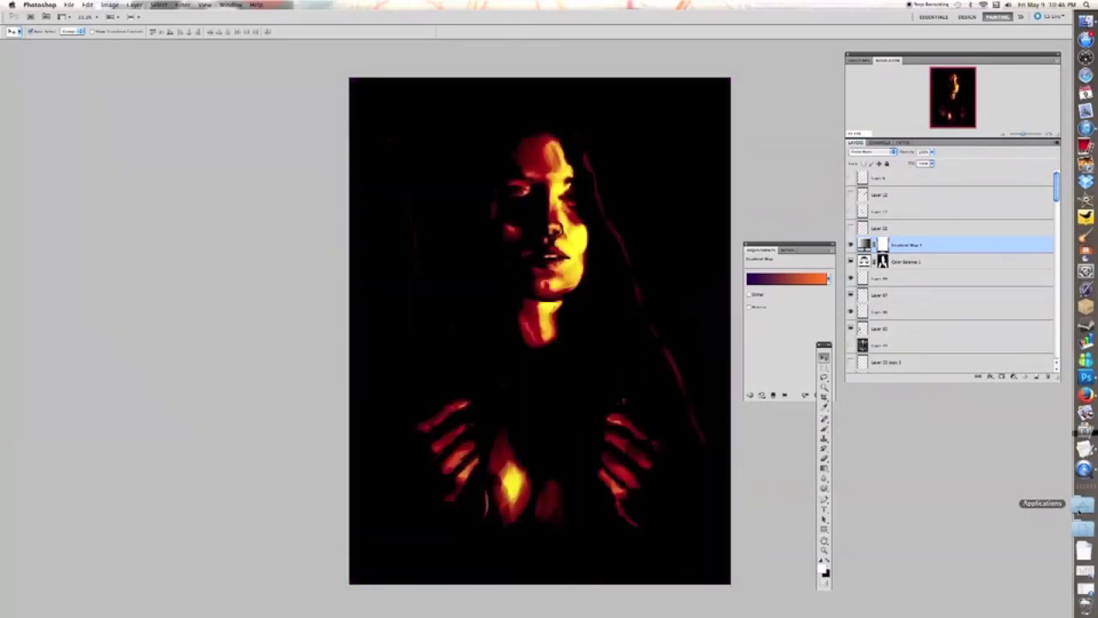
{"action": "key", "text": "shift+plus"}
{"action": "key", "text": "shift+plus"}
{"action": "key", "text": "shift+plus"}
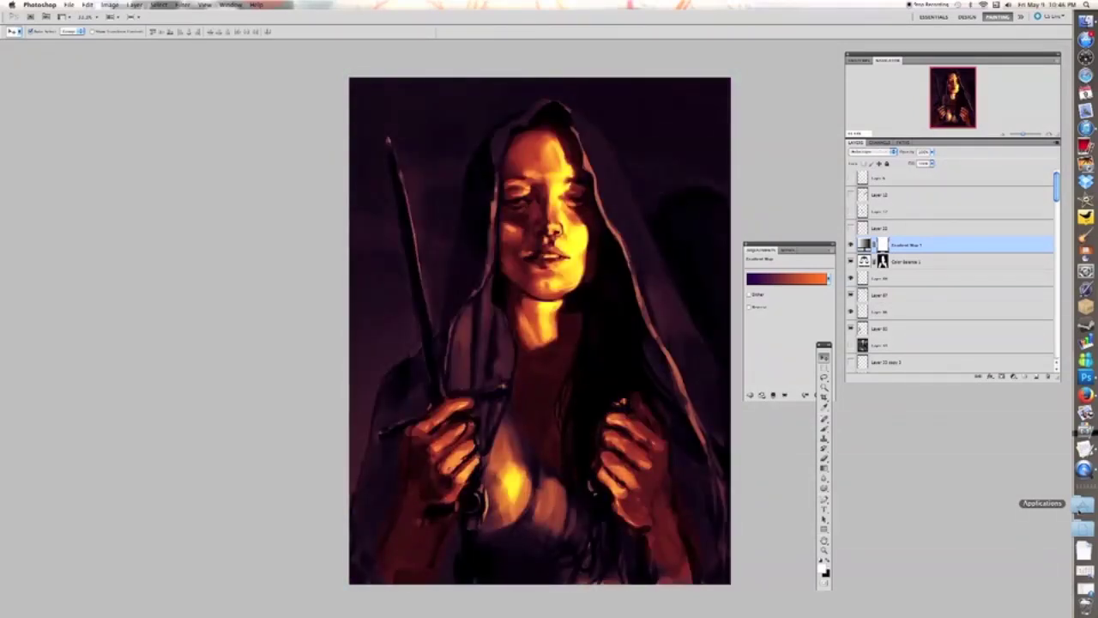
{"action": "key", "text": "shift+plus"}
{"action": "key", "text": "shift+plus"}
{"action": "key", "text": "shift+plus"}
{"action": "key", "text": "shift+plus"}
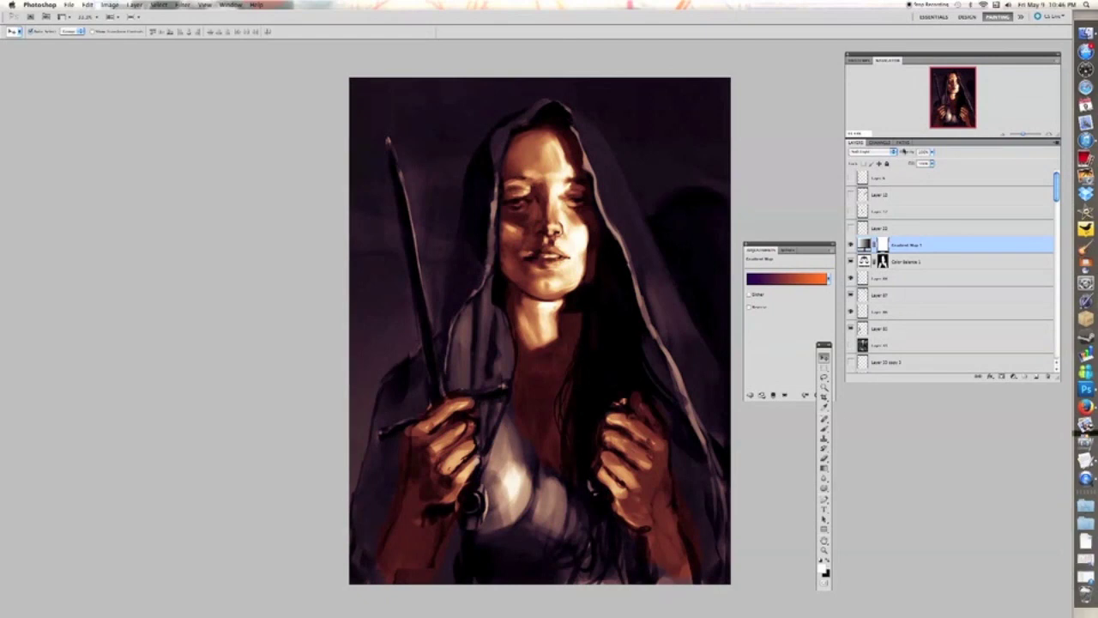
{"action": "left_click", "coordinate": [932, 152]}
{"action": "left_click_drag", "start_coordinate": [932, 162], "coordinate": [916, 163]}
- Create a new layer above the gradient map and choose a muted brown as the foreground colour
{"action": "left_click", "coordinate": [1037, 377]}
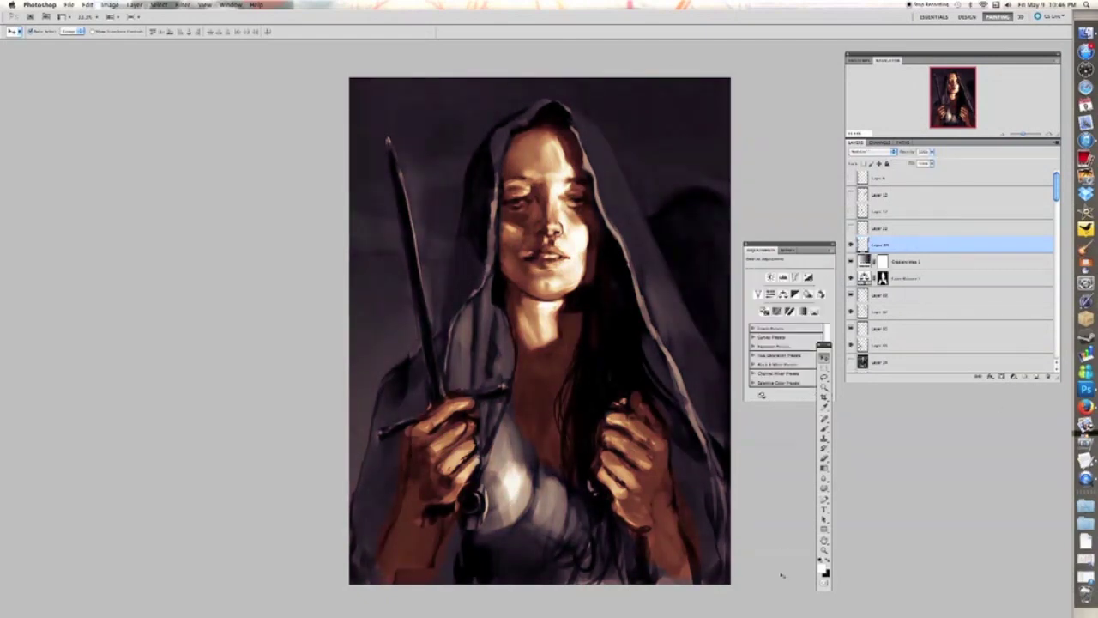
{"action": "left_click", "coordinate": [822, 568]}
{"action": "left_click", "coordinate": [818, 317]}
{"action": "left_click", "coordinate": [914, 339]}
{"action": "left_click", "coordinate": [842, 288]}
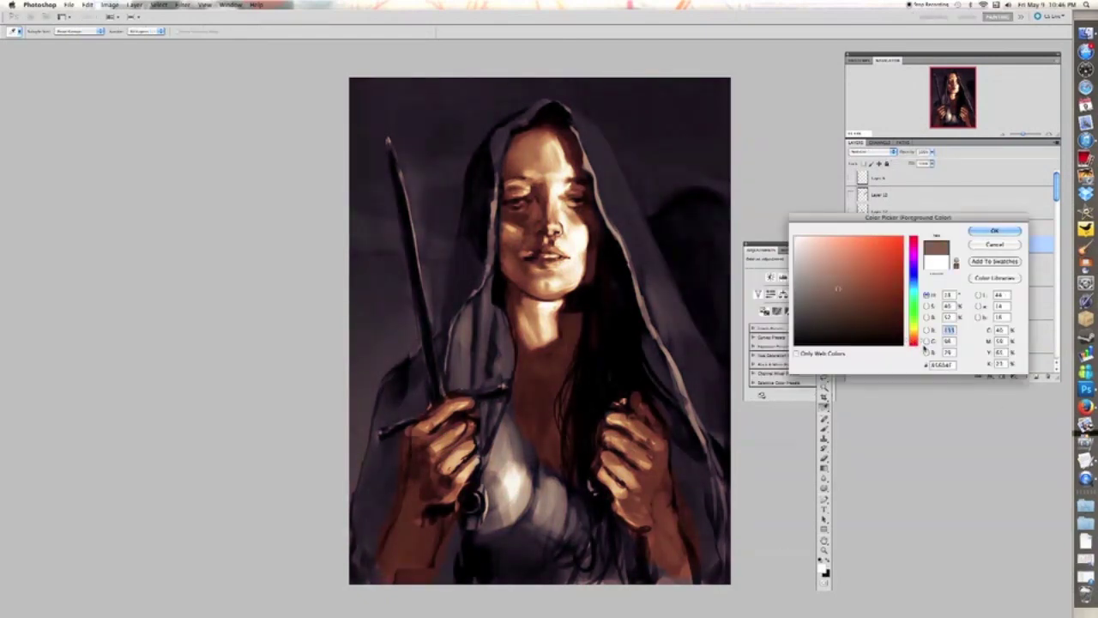
{"action": "key", "text": "Return"}
- Paint soft, low-opacity brown strokes over the face to tone down the highlights on the forehead, nose and cheeks
{"action": "key", "text": "super+plus"}
{"action": "mouse_move", "coordinate": [561, 121]}
{"action": "left_mouse_down"}
{"action": "mouse_move", "coordinate": [548, 294]}
{"action": "mouse_move", "coordinate": [544, 246]}
{"action": "left_mouse_up"}
{"action": "key", "text": "b"}
{"action": "left_click_drag", "start_coordinate": [168, 31], "coordinate": [153, 42]}
{"action": "key", "text": "super+plus"}
{"action": "key", "text": "super+plus"}
{"action": "key", "text": "super+minus"}
{"action": "left_click_drag", "start_coordinate": [605, 461], "coordinate": [600, 375]}
{"action": "left_click", "coordinate": [850, 278]}
{"action": "left_click", "coordinate": [850, 278]}
{"action": "mouse_move", "coordinate": [599, 266]}
{"action": "left_mouse_down"}
{"action": "mouse_move", "coordinate": [549, 172]}
{"action": "mouse_move", "coordinate": [519, 154]}
{"action": "mouse_move", "coordinate": [498, 176]}
{"action": "mouse_move", "coordinate": [459, 268]}
{"action": "mouse_move", "coordinate": [514, 364]}
{"action": "mouse_move", "coordinate": [592, 339]}
{"action": "mouse_move", "coordinate": [577, 326]}
{"action": "mouse_move", "coordinate": [564, 178]}
{"action": "mouse_move", "coordinate": [534, 99]}
{"action": "mouse_move", "coordinate": [529, 264]}
{"action": "mouse_move", "coordinate": [510, 370]}
{"action": "mouse_move", "coordinate": [537, 440]}
{"action": "mouse_move", "coordinate": [539, 432]}
{"action": "mouse_move", "coordinate": [500, 488]}
{"action": "mouse_move", "coordinate": [539, 413]}
{"action": "mouse_move", "coordinate": [500, 440]}
{"action": "mouse_move", "coordinate": [596, 335]}
{"action": "mouse_move", "coordinate": [584, 207]}
{"action": "mouse_move", "coordinate": [562, 148]}
{"action": "mouse_move", "coordinate": [513, 185]}
{"action": "mouse_move", "coordinate": [461, 279]}
{"action": "mouse_move", "coordinate": [501, 312]}
{"action": "left_mouse_up"}
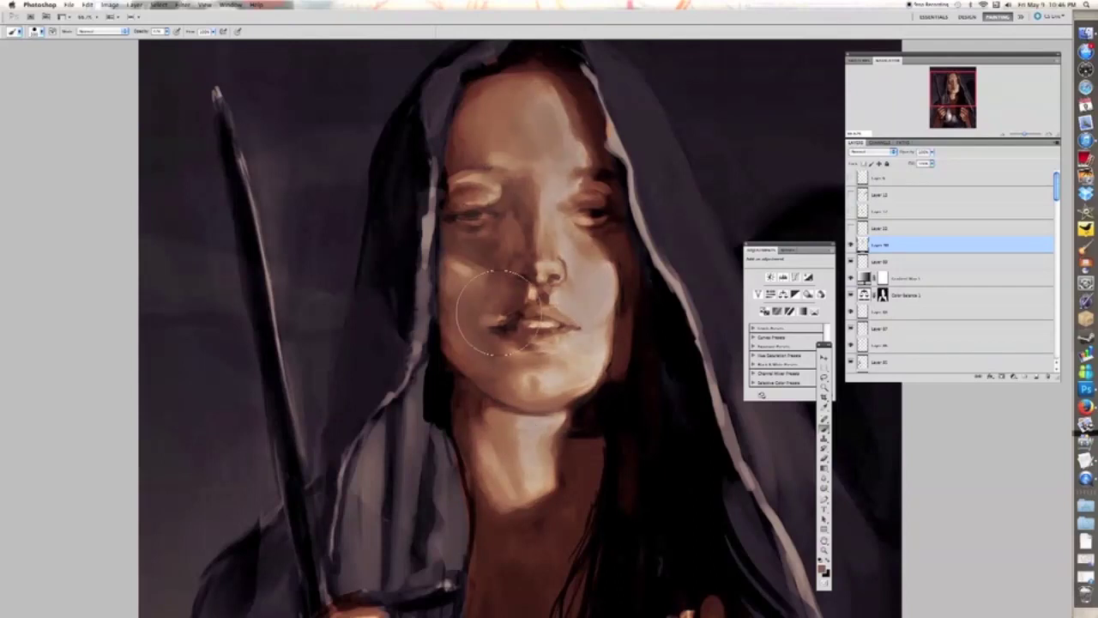
- Reduce the opacity of the face paint layer and add a Hue/Saturation adjustment layer that lowers the saturation
{"action": "key", "text": "super+minus"}
{"action": "key", "text": "super+minus"}
{"action": "left_click_drag", "start_coordinate": [929, 155], "coordinate": [922, 162]}
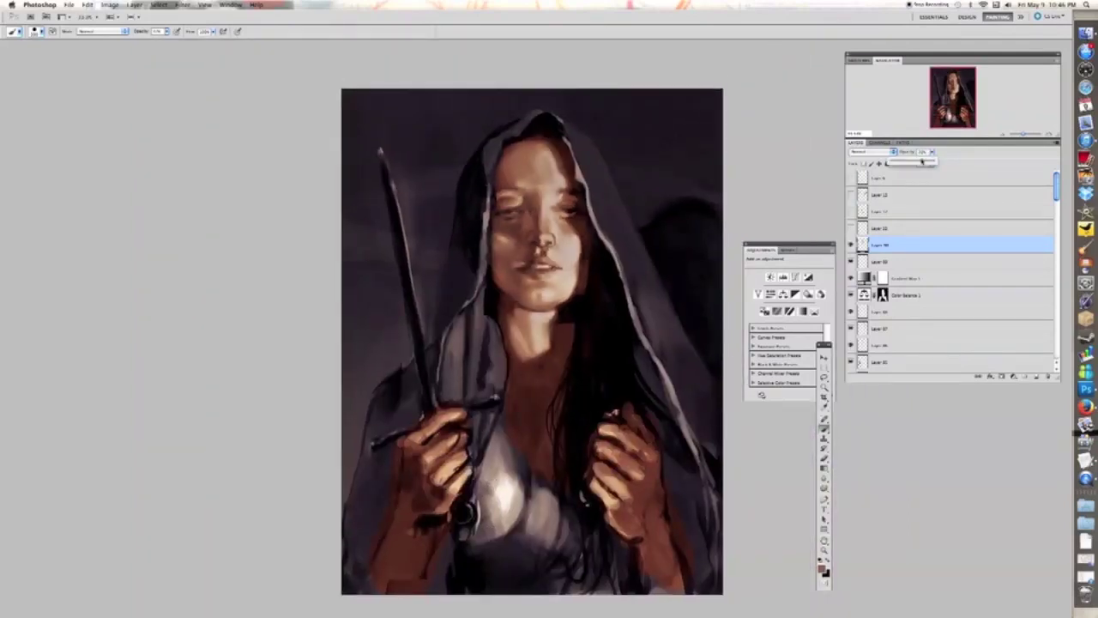
{"action": "left_click", "coordinate": [1013, 376]}
{"action": "left_click", "coordinate": [1042, 462]}
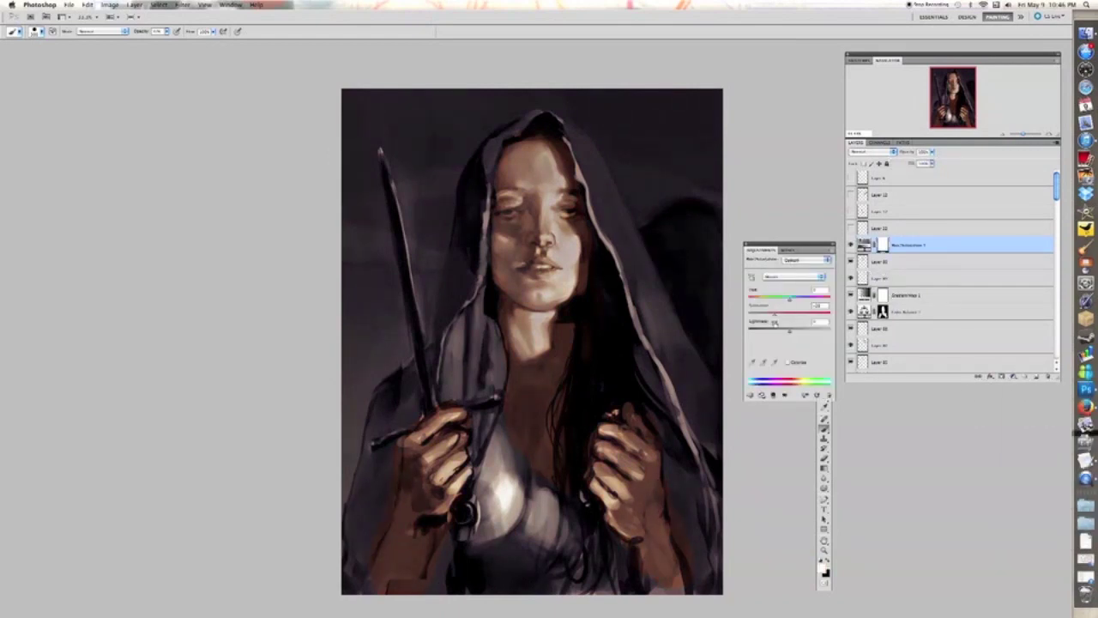
- Save the layered painting in Photoshop format in the IFX_cover folder with Maximize Compatibility on
{"action": "left_click", "coordinate": [69, 5]}
{"action": "left_click", "coordinate": [104, 137]}
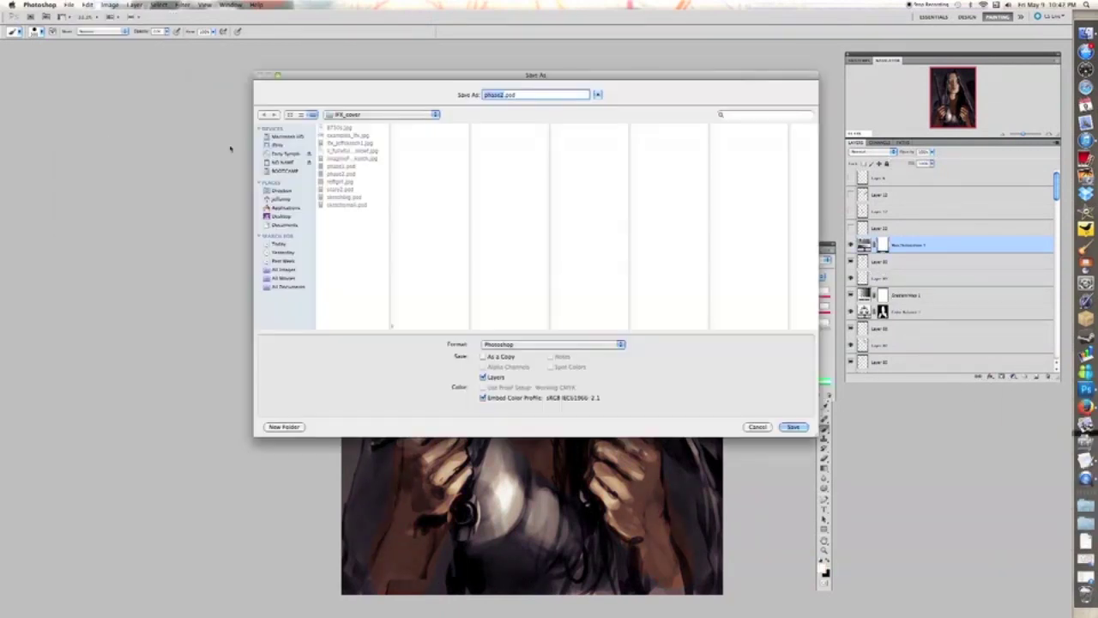
{"action": "key", "text": "Return"}
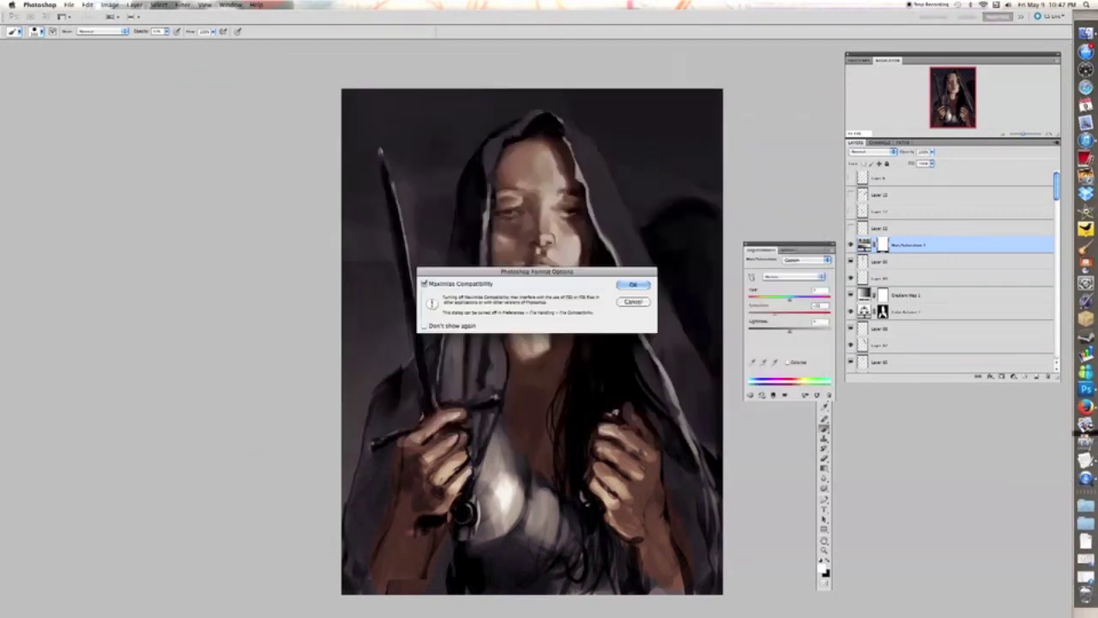
{"action": "key", "text": "Return"}
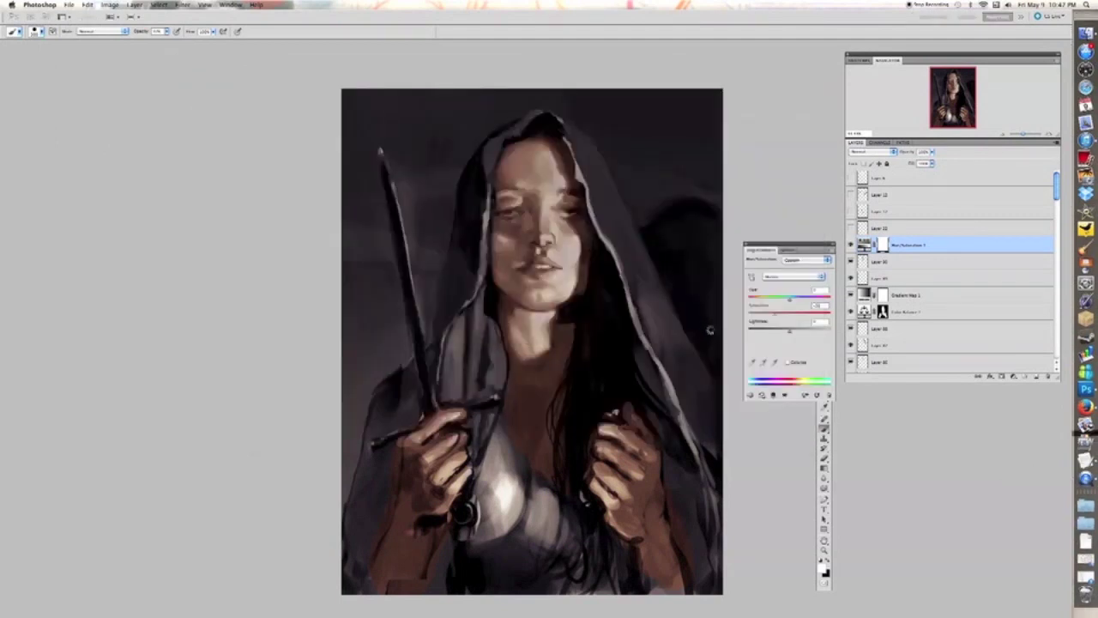
- Add a Color Balance adjustment layer that shifts the midtones towards red and yellow
{"action": "left_click", "coordinate": [1013, 376]}
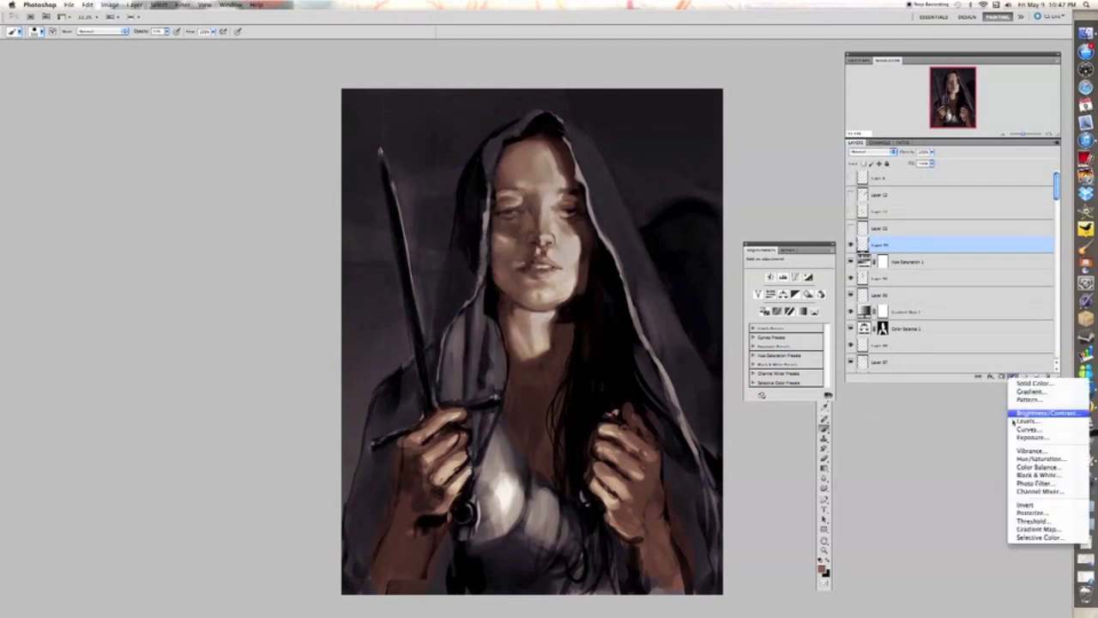
{"action": "left_click", "coordinate": [1029, 467]}
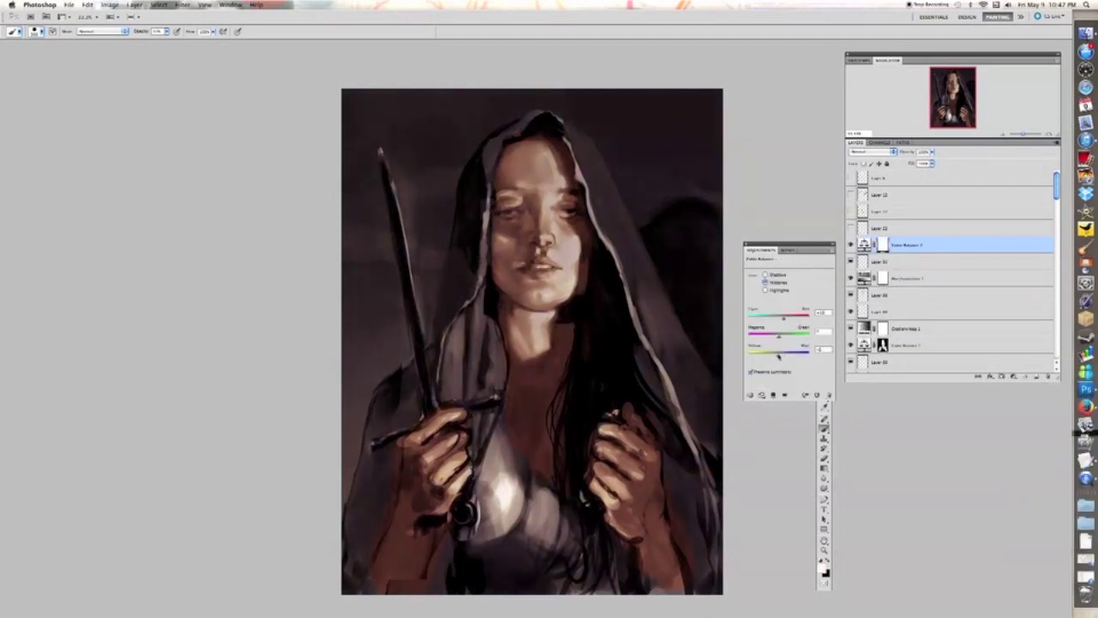
- Flatten the image, discarding the hidden layers, and add a new empty layer above the background
{"action": "left_click", "coordinate": [109, 4]}
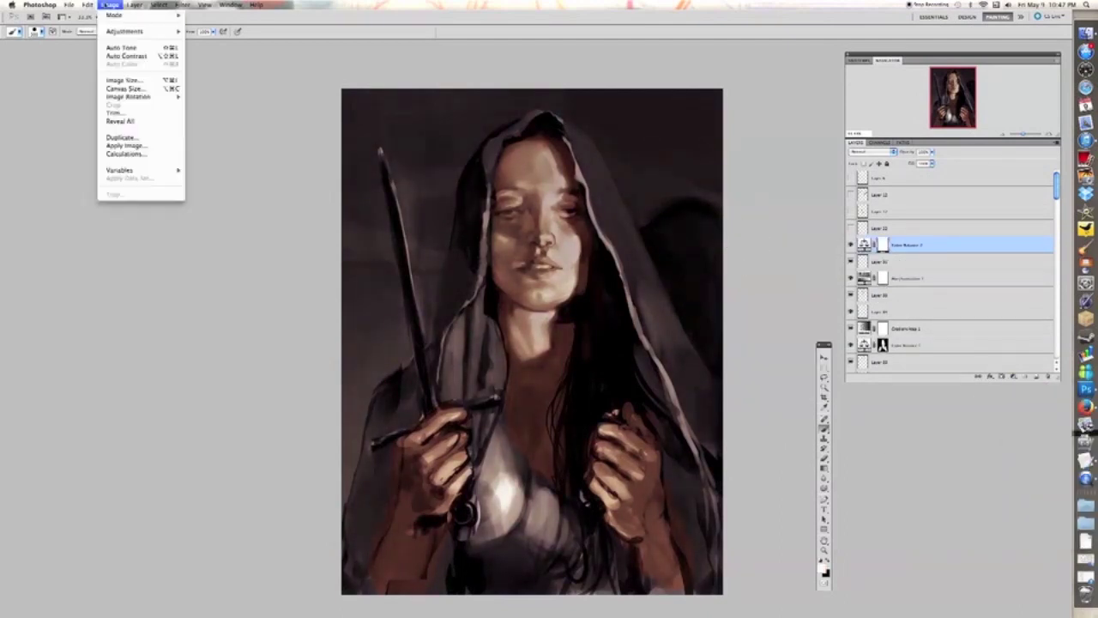
{"action": "left_click", "coordinate": [198, 327]}
{"action": "key", "text": "Return"}
{"action": "left_click", "coordinate": [1037, 377]}
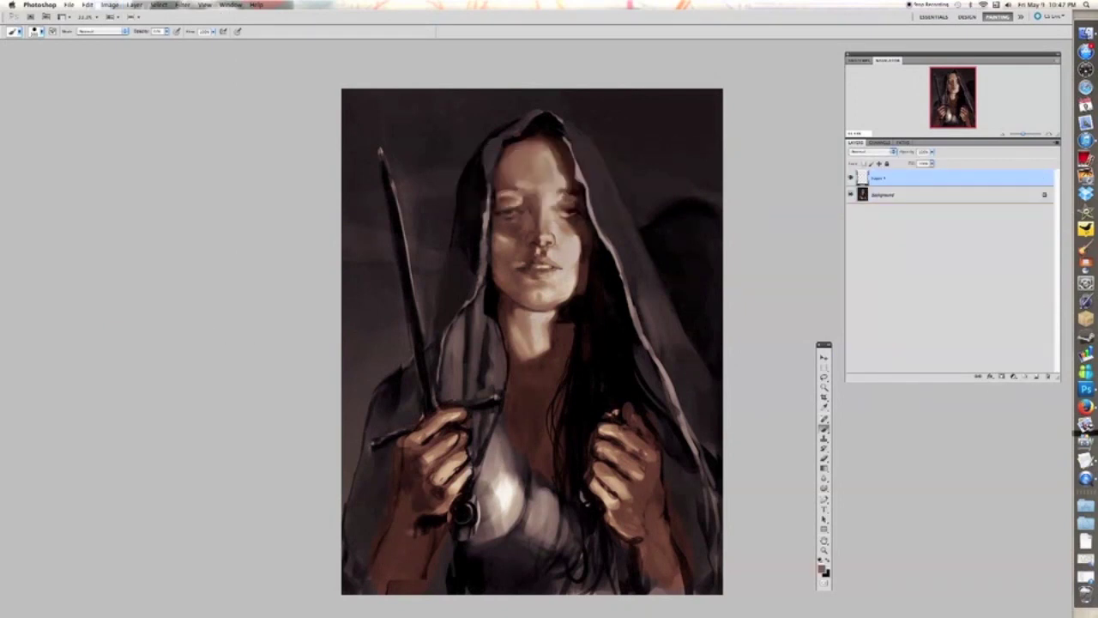
- Choose a pale, near-white foreground colour for the face highlights and add a second new layer
{"action": "scroll", "coordinate": [561, 257], "scroll_direction": "up", "scroll_amount": 3}
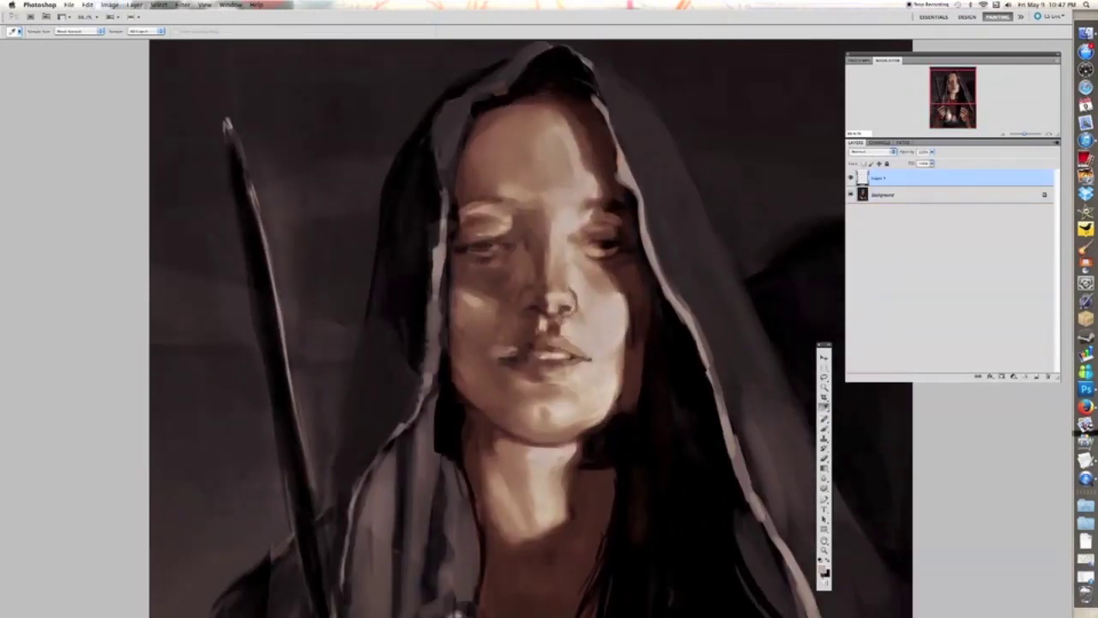
{"action": "left_click", "coordinate": [824, 569]}
{"action": "left_click", "coordinate": [913, 335]}
{"action": "left_click", "coordinate": [995, 230]}
{"action": "left_click", "coordinate": [1037, 377]}
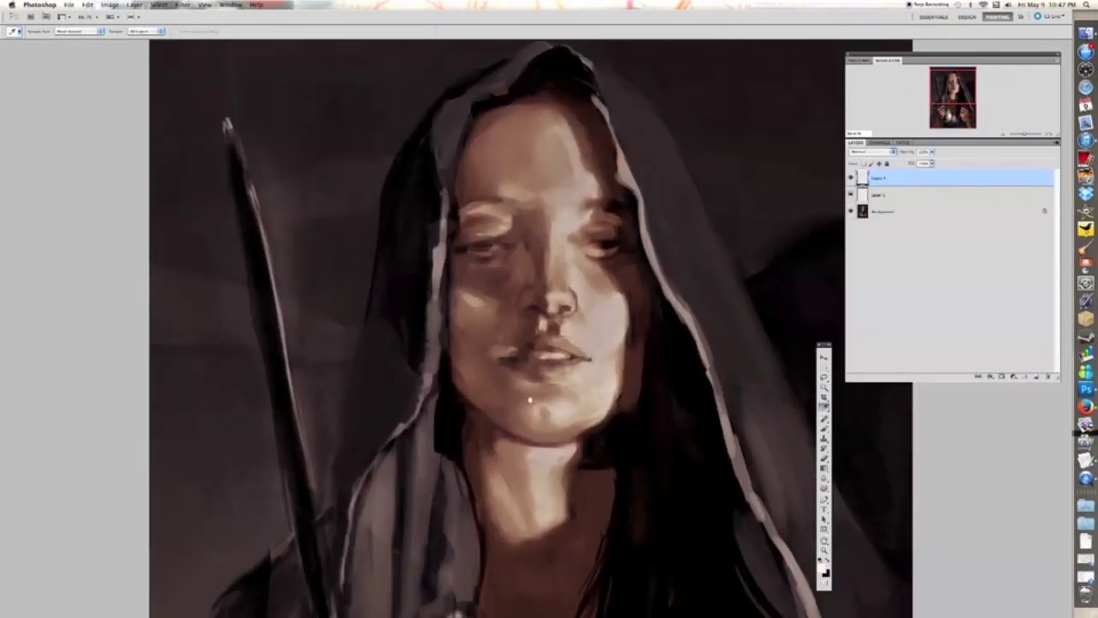
- Switch to the Brush tool with a smaller tip and frame the face
{"action": "scroll", "coordinate": [530, 397], "scroll_direction": "up", "scroll_amount": 3}
{"action": "key", "text": "b"}
{"action": "key", "text": "bracketleft"}
{"action": "key", "text": "bracketleft"}
{"action": "key", "text": "bracketleft"}
{"action": "key", "text": "bracketleft"}
{"action": "key", "text": "super+minus"}
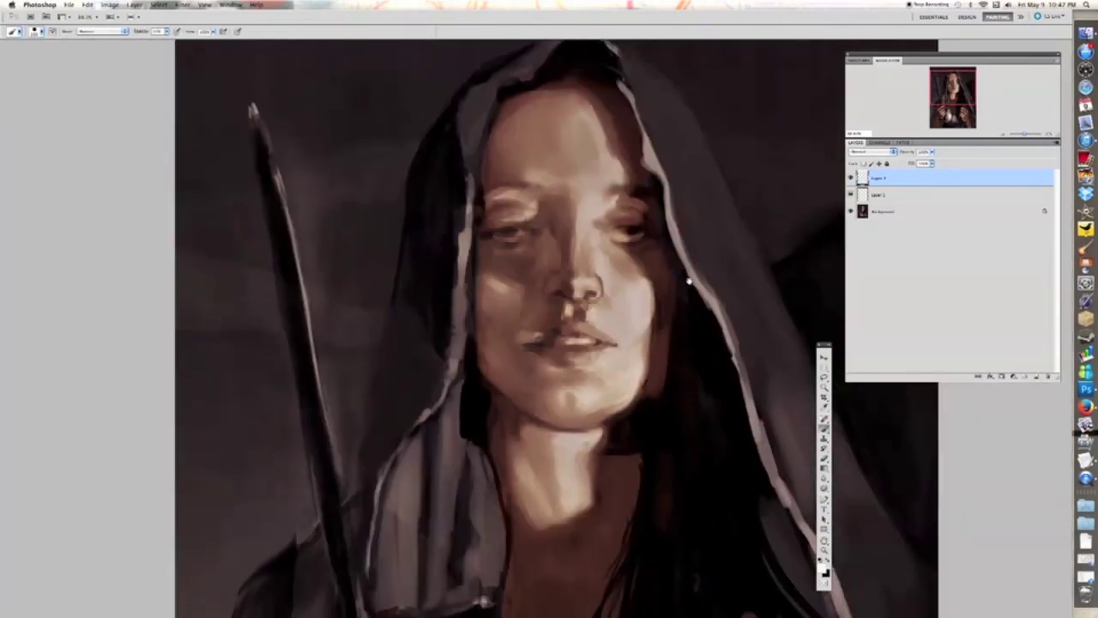
- Enlarge the Navigator preview and move the Layers panel below it
{"action": "left_click_drag", "start_coordinate": [1058, 136], "coordinate": [1055, 158]}
{"action": "mouse_move", "coordinate": [989, 166]}
{"action": "left_mouse_down"}
{"action": "mouse_move", "coordinate": [965, 265]}
{"action": "mouse_move", "coordinate": [977, 282]}
{"action": "left_mouse_up"}
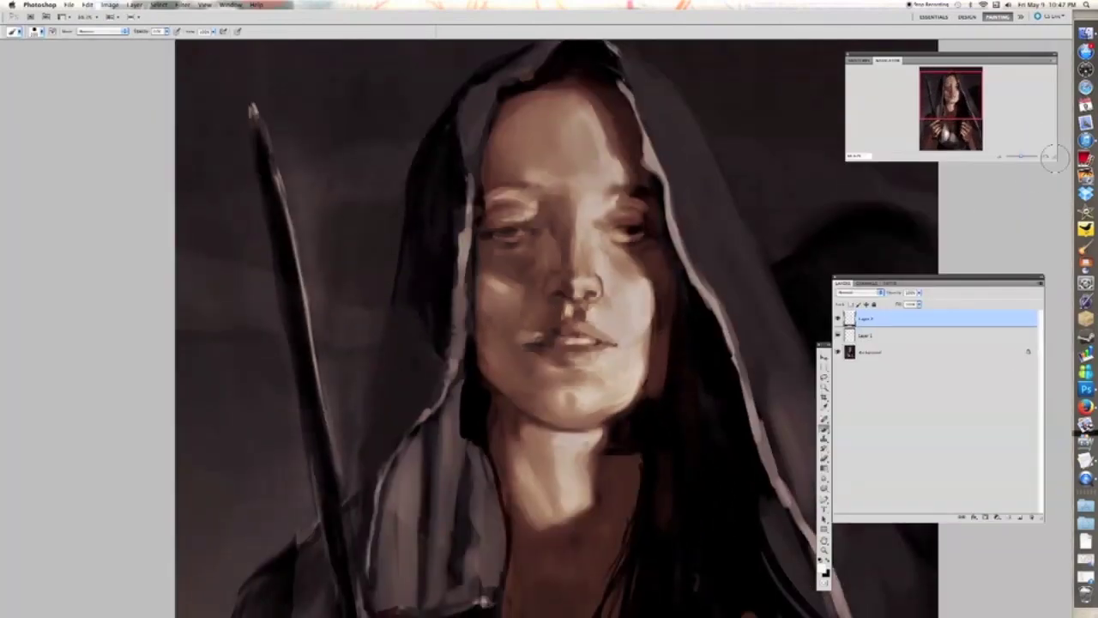
{"action": "left_click_drag", "start_coordinate": [1055, 159], "coordinate": [1060, 265]}
{"action": "left_click", "coordinate": [943, 412]}
- Brush a pale highlight onto the lit cheek and above the lip, using a larger brush with reduced flow
{"action": "left_click", "coordinate": [580, 316]}
{"action": "left_click", "coordinate": [601, 198]}
{"action": "left_click_drag", "start_coordinate": [624, 348], "coordinate": [573, 330]}
{"action": "left_click", "coordinate": [892, 324]}
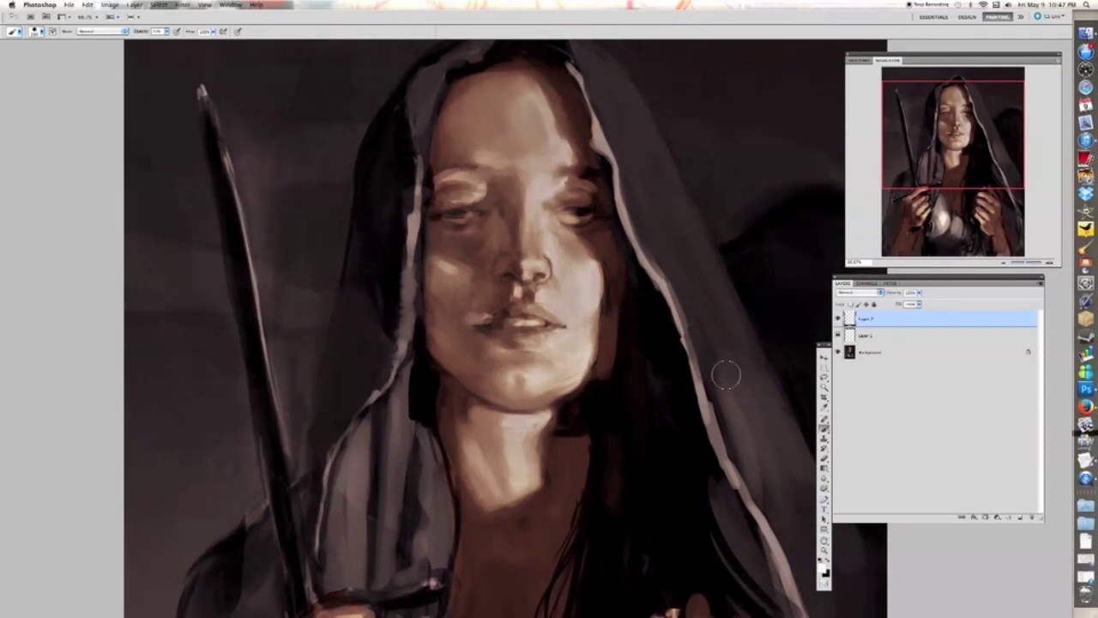
{"action": "key", "text": "super+plus"}
{"action": "key", "text": "bracketright"}
{"action": "key", "text": "bracketright"}
{"action": "key", "text": "bracketright"}
{"action": "left_click", "coordinate": [214, 32]}
{"action": "scroll", "coordinate": [581, 314], "scroll_direction": "up", "scroll_amount": 1}
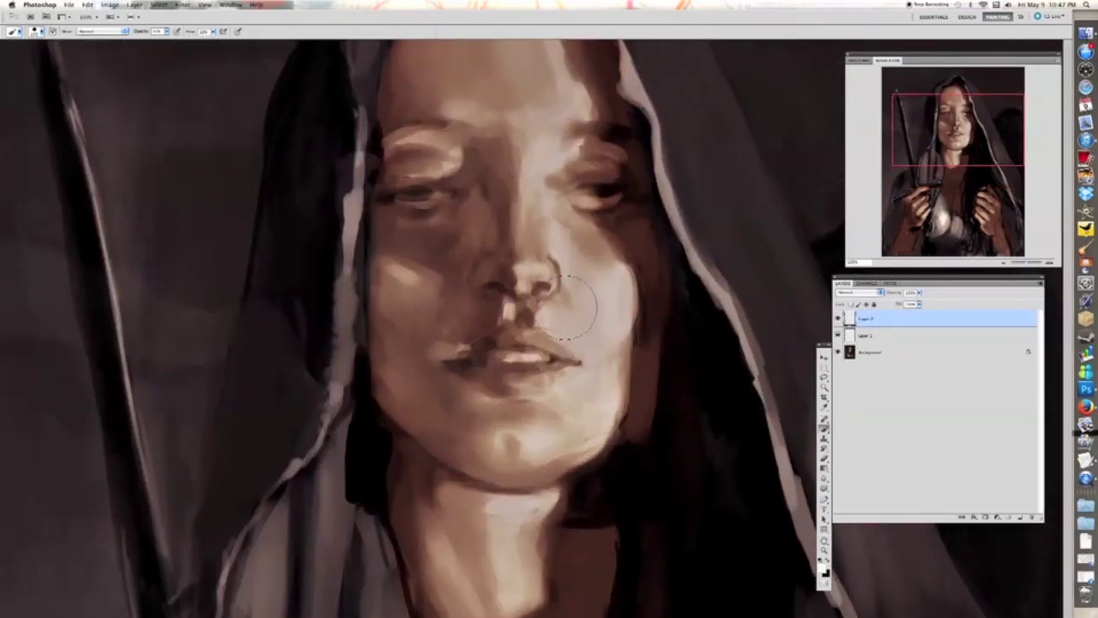
{"action": "mouse_move", "coordinate": [589, 306]}
{"action": "left_mouse_down"}
{"action": "mouse_move", "coordinate": [593, 286]}
{"action": "mouse_move", "coordinate": [596, 300]}
{"action": "mouse_move", "coordinate": [568, 307]}
{"action": "mouse_move", "coordinate": [578, 311]}
{"action": "mouse_move", "coordinate": [565, 339]}
{"action": "mouse_move", "coordinate": [545, 323]}
{"action": "left_mouse_up"}
- Brighten the tip of the nose and the area beneath it with small pale strokes
{"action": "key", "text": "bracketleft"}
{"action": "key", "text": "bracketleft"}
{"action": "key", "text": "bracketleft"}
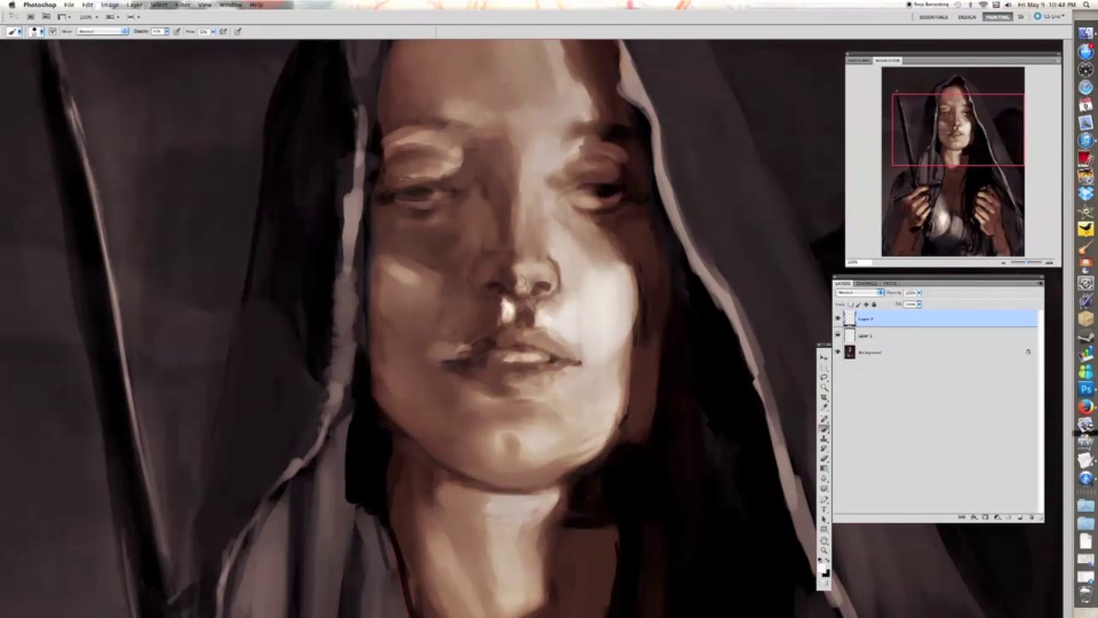
{"action": "left_click_drag", "start_coordinate": [532, 261], "coordinate": [541, 259]}
{"action": "key", "text": "bracketright"}
{"action": "key", "text": "bracketright"}
{"action": "key", "text": "bracketright"}
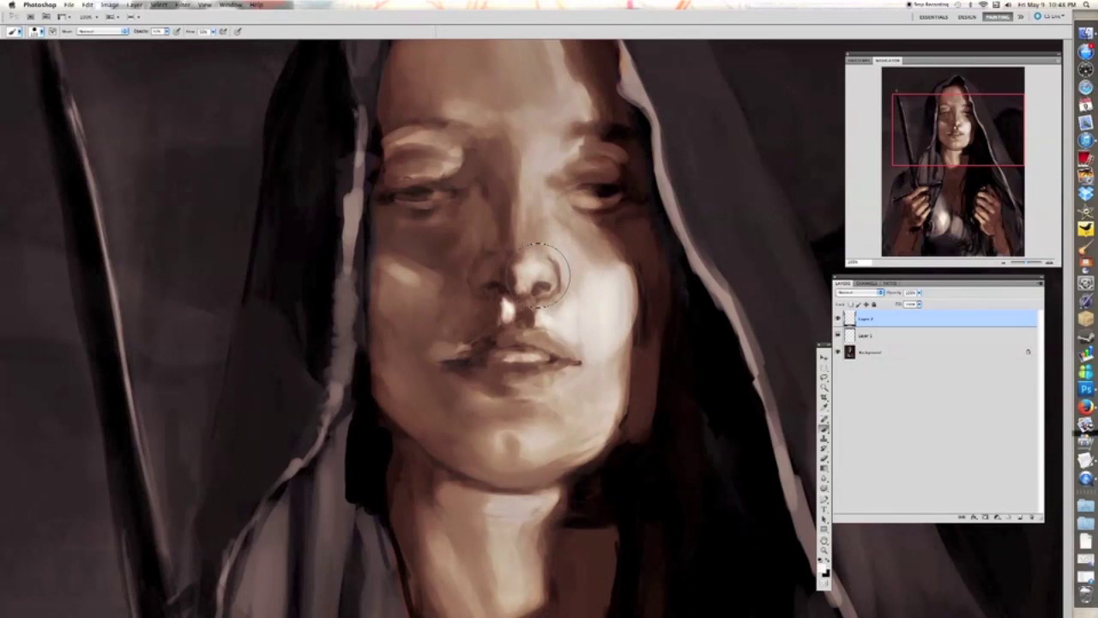
- Paint a pale highlight up the lit side of the nose to the inner corner of the eye and brow
{"action": "key", "text": "bracketleft"}
{"action": "key", "text": "bracketleft"}
{"action": "key", "text": "bracketleft"}
{"action": "mouse_move", "coordinate": [566, 256]}
{"action": "left_mouse_down"}
{"action": "mouse_move", "coordinate": [607, 265]}
{"action": "mouse_move", "coordinate": [565, 221]}
{"action": "mouse_move", "coordinate": [556, 234]}
{"action": "mouse_move", "coordinate": [558, 204]}
{"action": "mouse_move", "coordinate": [573, 209]}
{"action": "mouse_move", "coordinate": [591, 187]}
{"action": "mouse_move", "coordinate": [576, 170]}
{"action": "mouse_move", "coordinate": [557, 173]}
{"action": "mouse_move", "coordinate": [565, 162]}
{"action": "mouse_move", "coordinate": [542, 163]}
{"action": "mouse_move", "coordinate": [567, 152]}
{"action": "left_mouse_up"}
{"action": "key", "text": "bracketright"}
{"action": "key", "text": "bracketright"}
- Brush pale light along the nose bridge and across the forehead
{"action": "key", "text": "super+minus"}
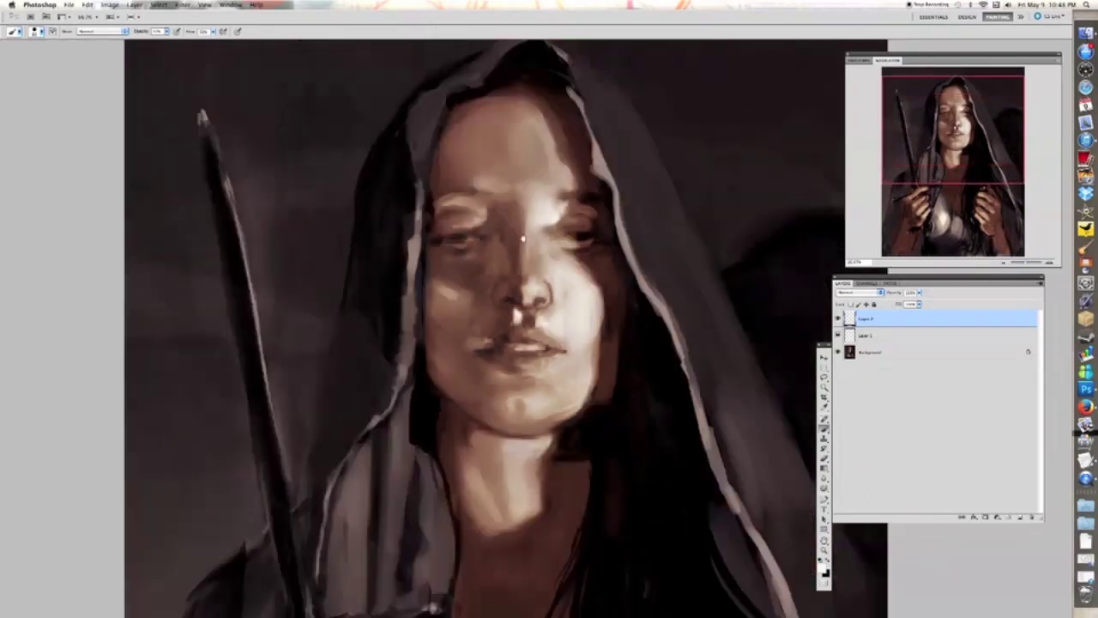
{"action": "left_click_drag", "start_coordinate": [523, 238], "coordinate": [525, 253]}
{"action": "mouse_move", "coordinate": [544, 198]}
{"action": "left_mouse_down"}
{"action": "mouse_move", "coordinate": [537, 227]}
{"action": "mouse_move", "coordinate": [499, 182]}
{"action": "mouse_move", "coordinate": [516, 163]}
{"action": "mouse_move", "coordinate": [514, 142]}
{"action": "mouse_move", "coordinate": [492, 178]}
{"action": "mouse_move", "coordinate": [510, 193]}
{"action": "mouse_move", "coordinate": [520, 124]}
{"action": "mouse_move", "coordinate": [466, 202]}
{"action": "mouse_move", "coordinate": [478, 211]}
{"action": "mouse_move", "coordinate": [532, 167]}
{"action": "left_mouse_up"}
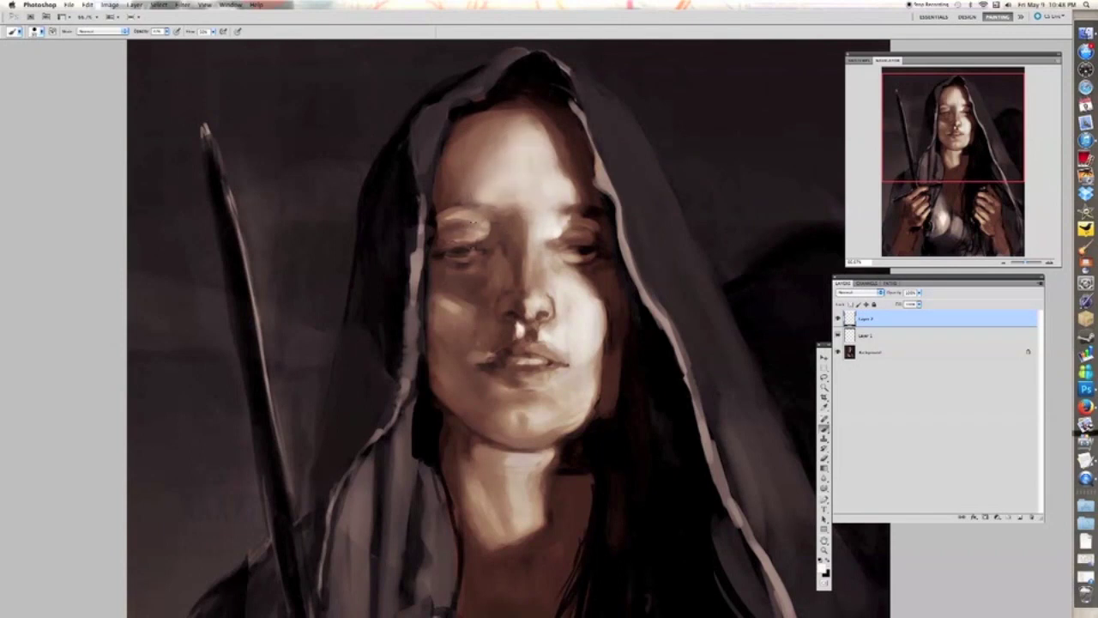
- Lighten the chin and the skin around the shadowed corner of the mouth
{"action": "left_click_drag", "start_coordinate": [471, 440], "coordinate": [454, 417]}
{"action": "key", "text": "super+minus"}
{"action": "key", "text": "super+equal"}
{"action": "mouse_move", "coordinate": [522, 386]}
{"action": "left_mouse_down"}
{"action": "mouse_move", "coordinate": [536, 402]}
{"action": "mouse_move", "coordinate": [528, 382]}
{"action": "mouse_move", "coordinate": [502, 394]}
{"action": "mouse_move", "coordinate": [464, 368]}
{"action": "mouse_move", "coordinate": [477, 357]}
{"action": "mouse_move", "coordinate": [460, 358]}
{"action": "left_mouse_up"}
- Brighten the cheek on the sword side of the face with a larger brush
{"action": "key", "text": "]"}
{"action": "key", "text": "]"}
{"action": "key", "text": "]"}
{"action": "key", "text": "]"}
{"action": "key", "text": "]"}
{"action": "key", "text": "]"}
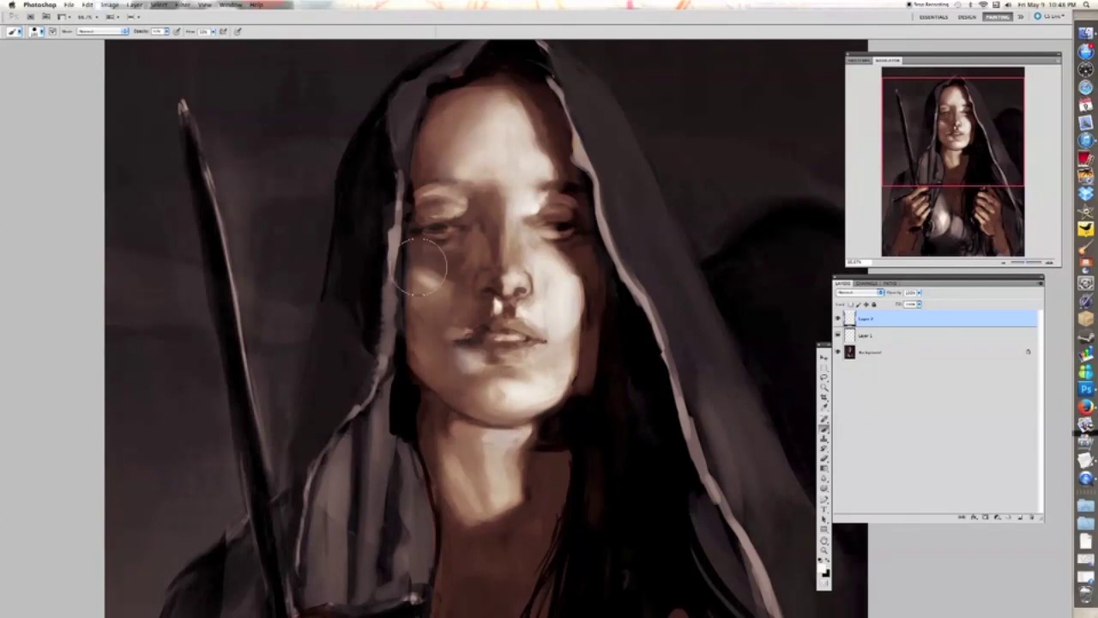
{"action": "mouse_move", "coordinate": [419, 266]}
{"action": "left_mouse_down"}
{"action": "mouse_move", "coordinate": [440, 285]}
{"action": "mouse_move", "coordinate": [411, 305]}
{"action": "left_mouse_up"}
{"action": "left_click_drag", "start_coordinate": [472, 394], "coordinate": [450, 369]}
{"action": "key", "text": "super+minus"}
{"action": "key", "text": "super+minus"}
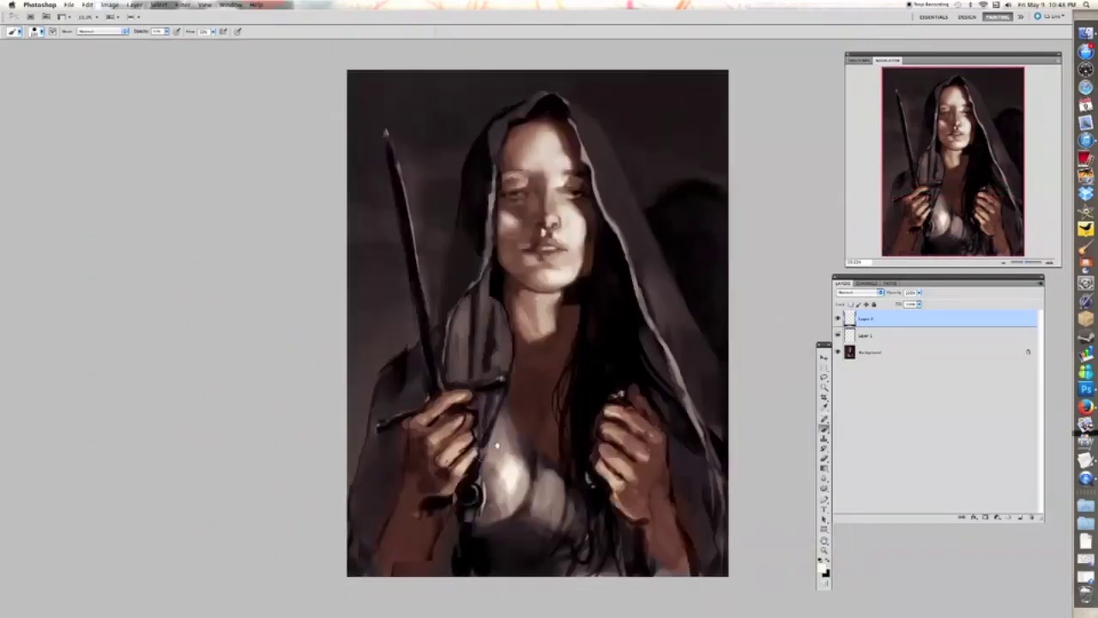
- Paint a pale highlight down the lit part of the neck below the chin
{"action": "key", "text": "super+equal"}
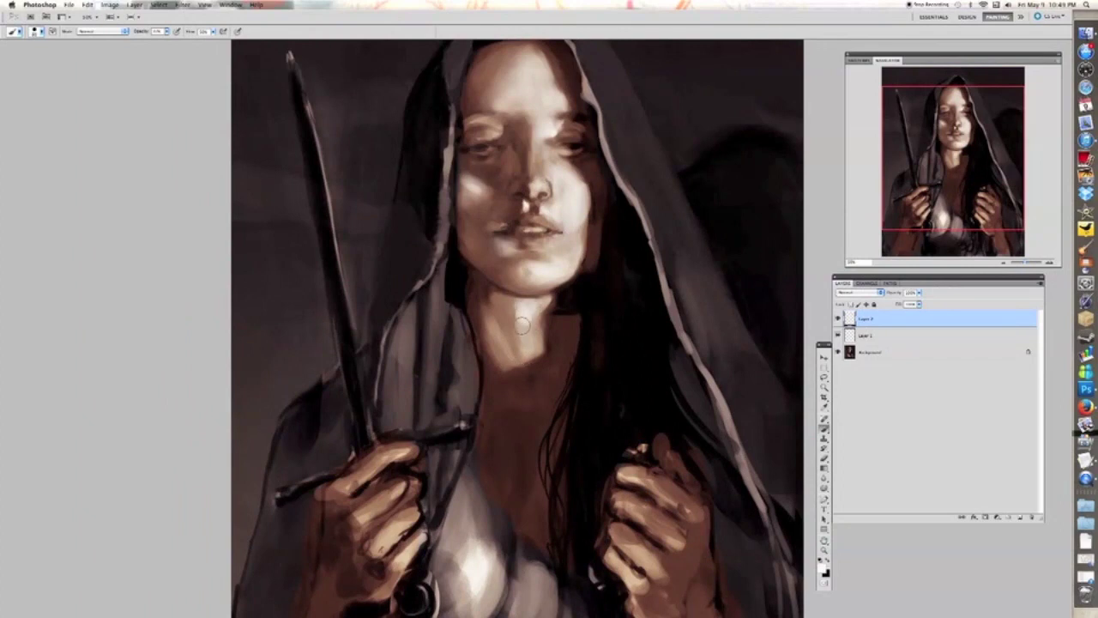
{"action": "left_click_drag", "start_coordinate": [522, 324], "coordinate": [530, 345]}
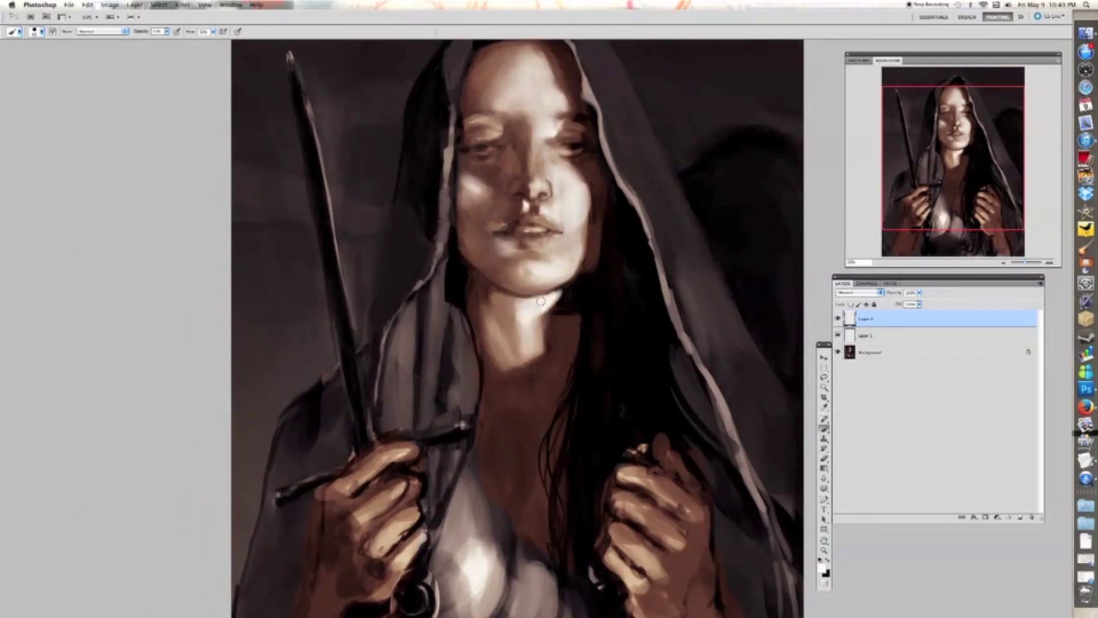
{"action": "key", "text": "super+minus"}
{"action": "key", "text": "super+equal"}
{"action": "left_click_drag", "start_coordinate": [575, 265], "coordinate": [563, 316]}
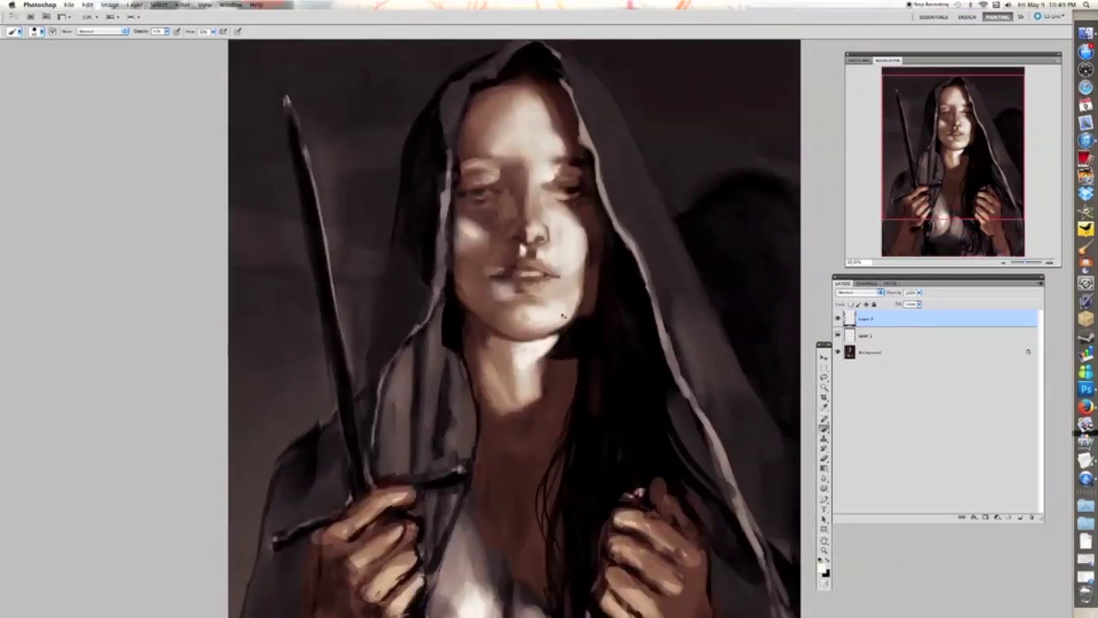
- Refine the highlights around the nose, the lit cheek and the shadowed corner of the mouth with small strokes
{"action": "key", "text": "super+equal"}
{"action": "key", "text": "super+equal"}
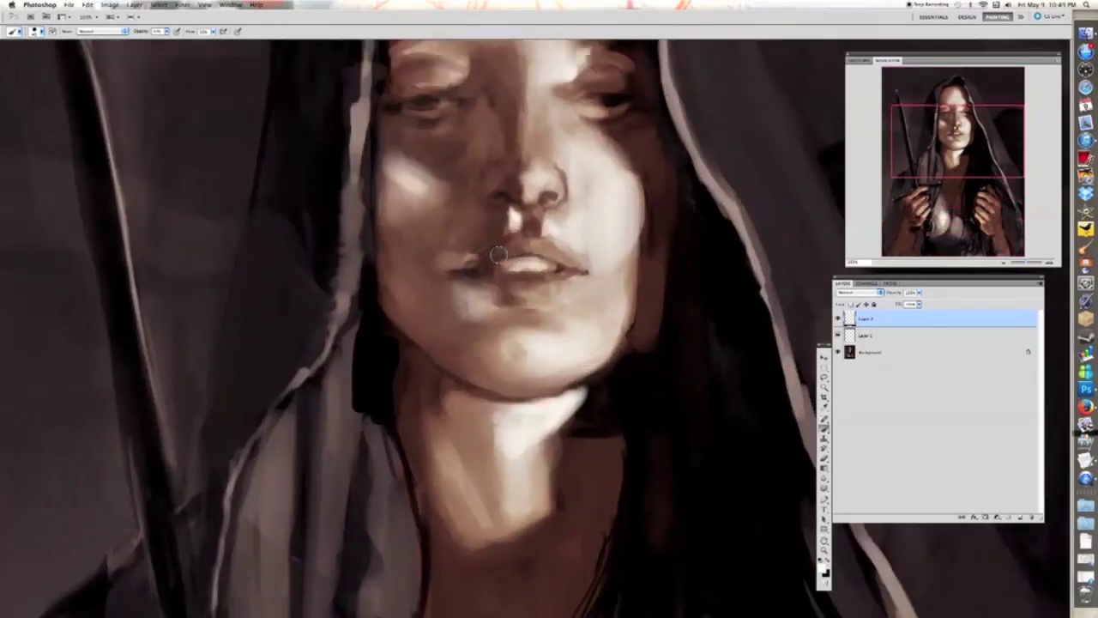
{"action": "left_click_drag", "start_coordinate": [561, 154], "coordinate": [567, 208]}
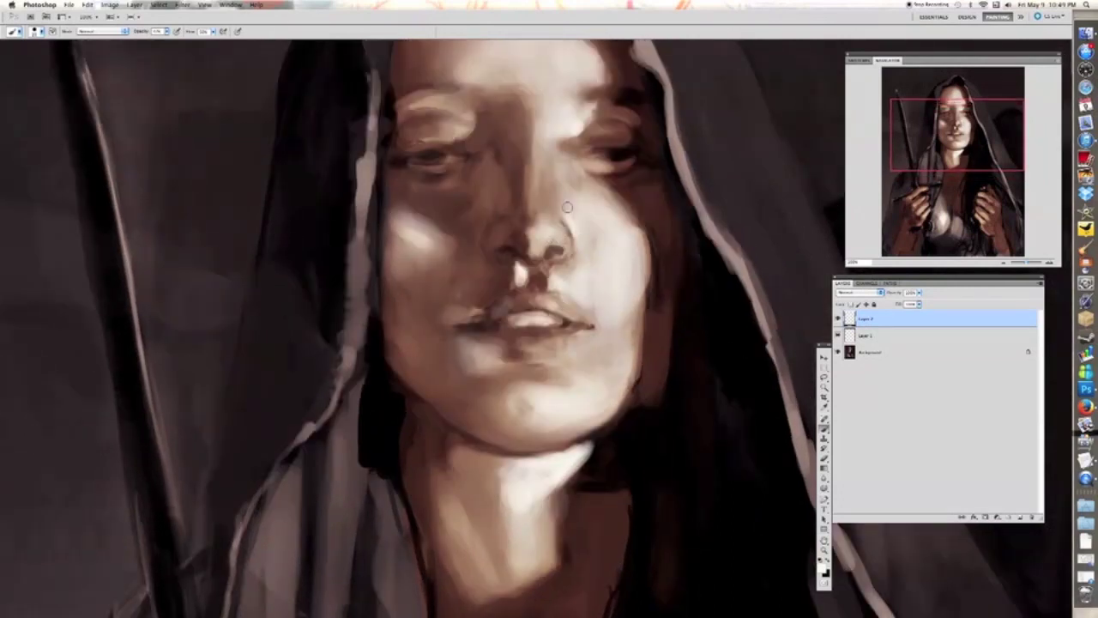
{"action": "key", "text": "super+minus"}
{"action": "left_click_drag", "start_coordinate": [490, 376], "coordinate": [478, 435]}
{"action": "key", "text": "super+plus"}
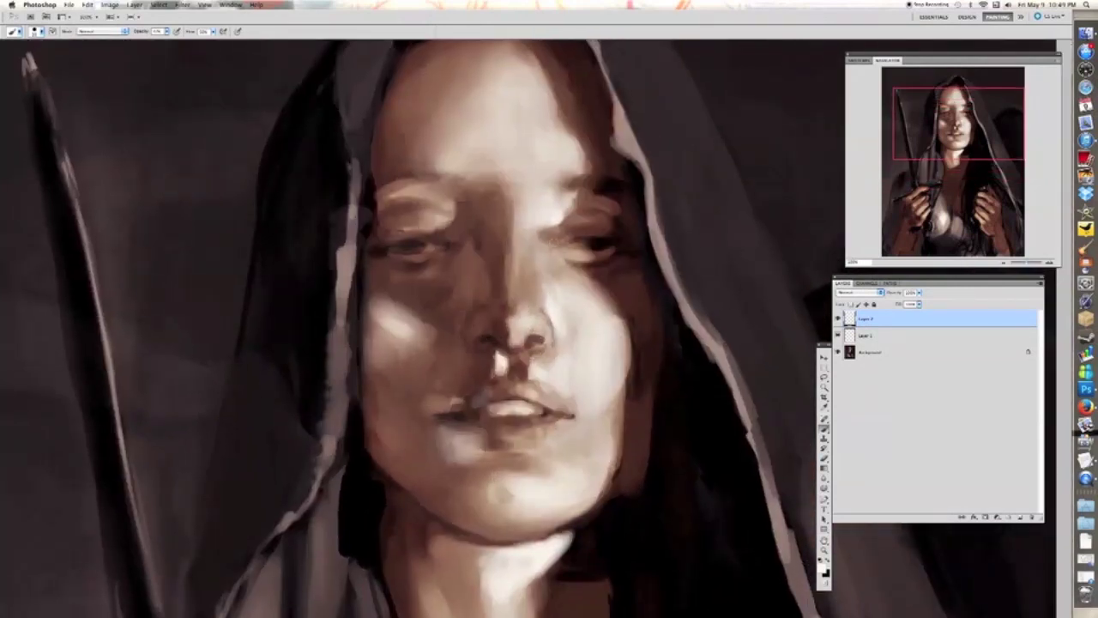
{"action": "key", "text": "ctrl+0"}
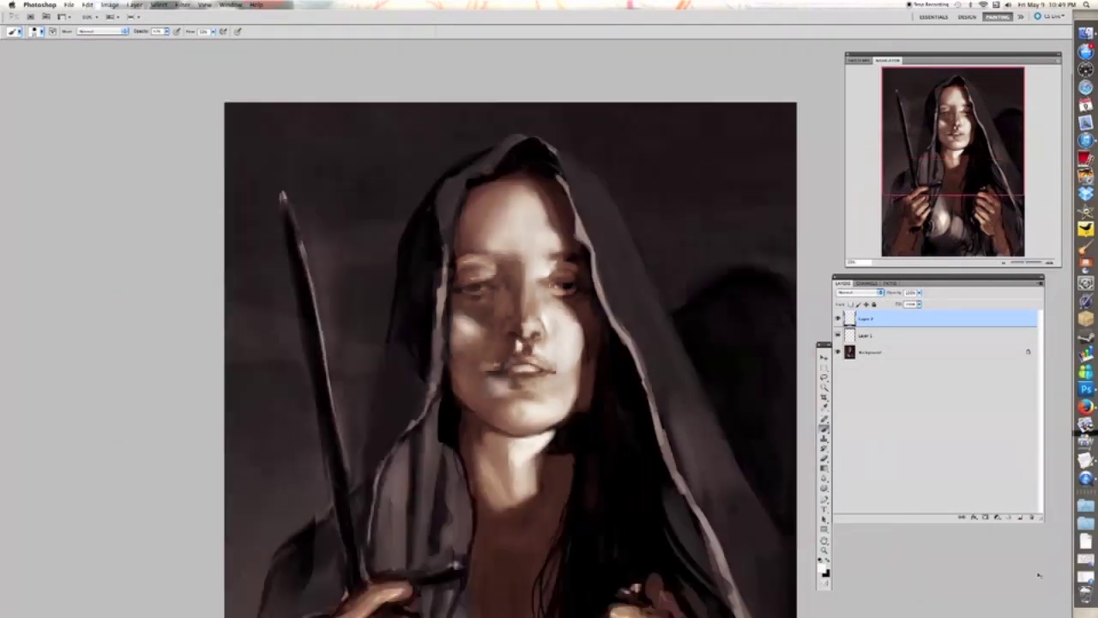
- Take the portrait out of full-screen display, reposition its window and switch to QuickTime Player
{"action": "left_click", "coordinate": [1083, 476]}
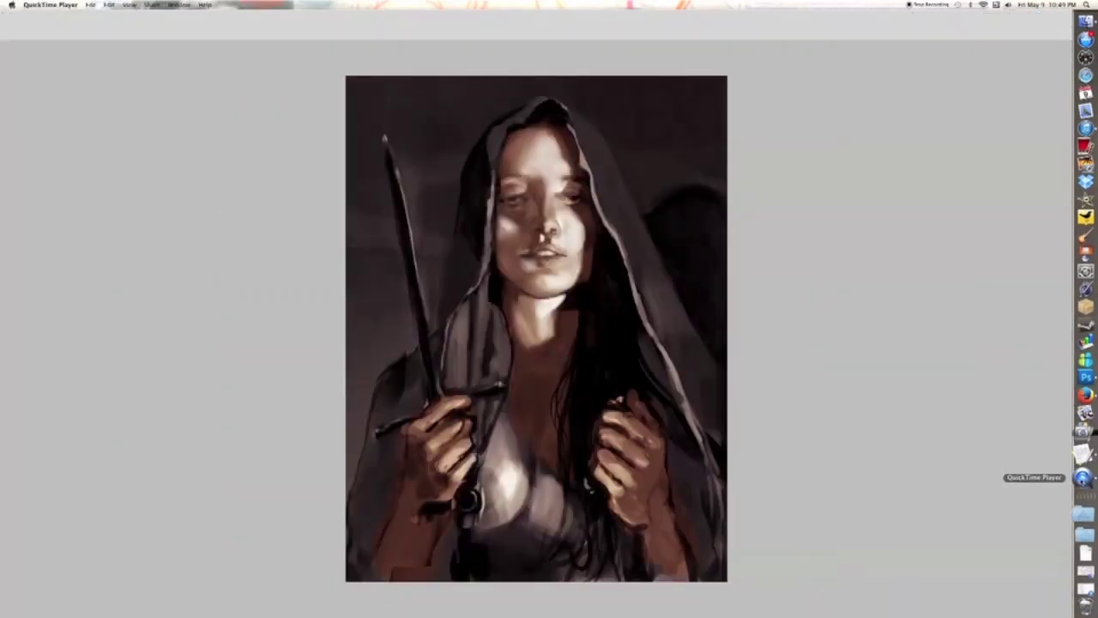
{"action": "right_click", "coordinate": [1084, 476]}
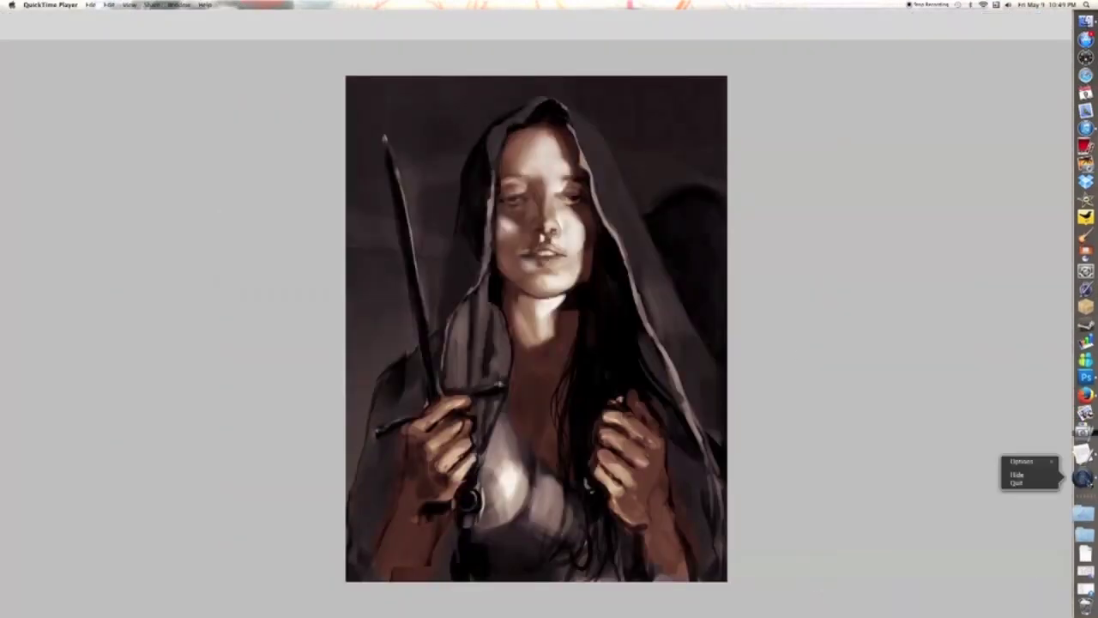
{"action": "mouse_move", "coordinate": [1047, 461]}
{"action": "left_click", "coordinate": [1020, 363]}
{"action": "key", "text": "f"}
{"action": "key", "text": "f"}
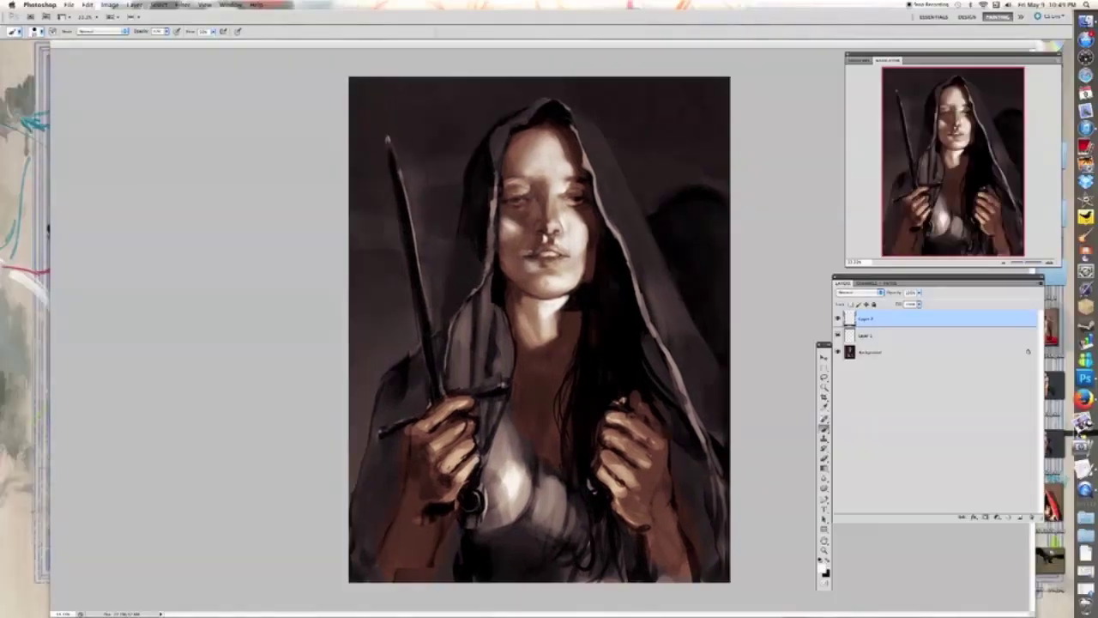
{"action": "left_click_drag", "start_coordinate": [266, 44], "coordinate": [237, 53]}
{"action": "left_click", "coordinate": [1083, 476]}
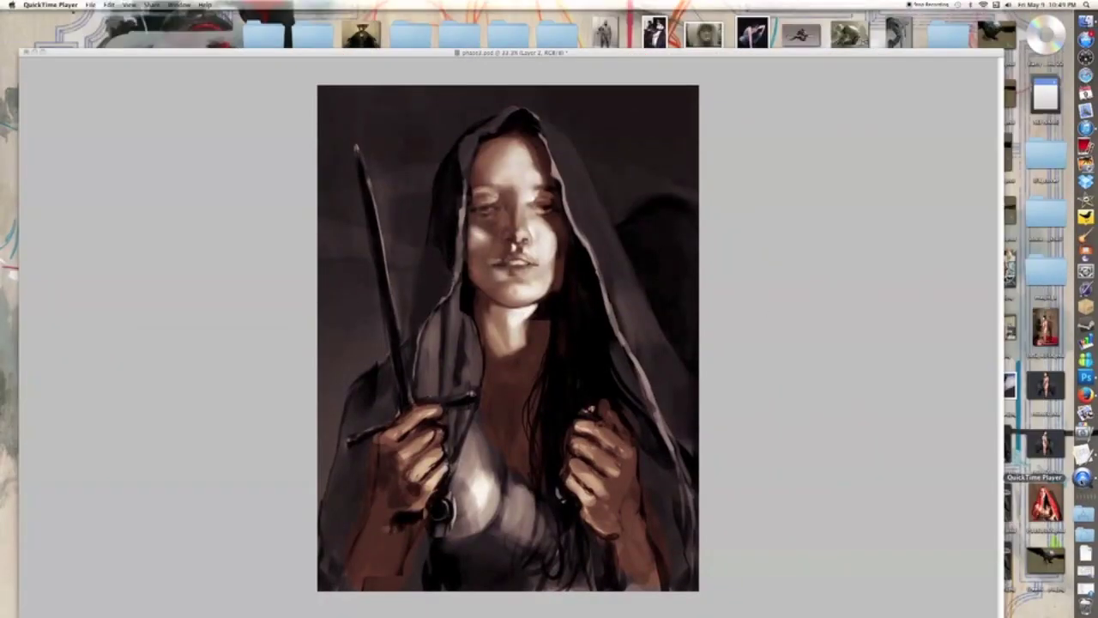
- Examine QuickTime Player's recording and export options, including the movie inspector and the export progress window
{"action": "left_click", "coordinate": [90, 5]}
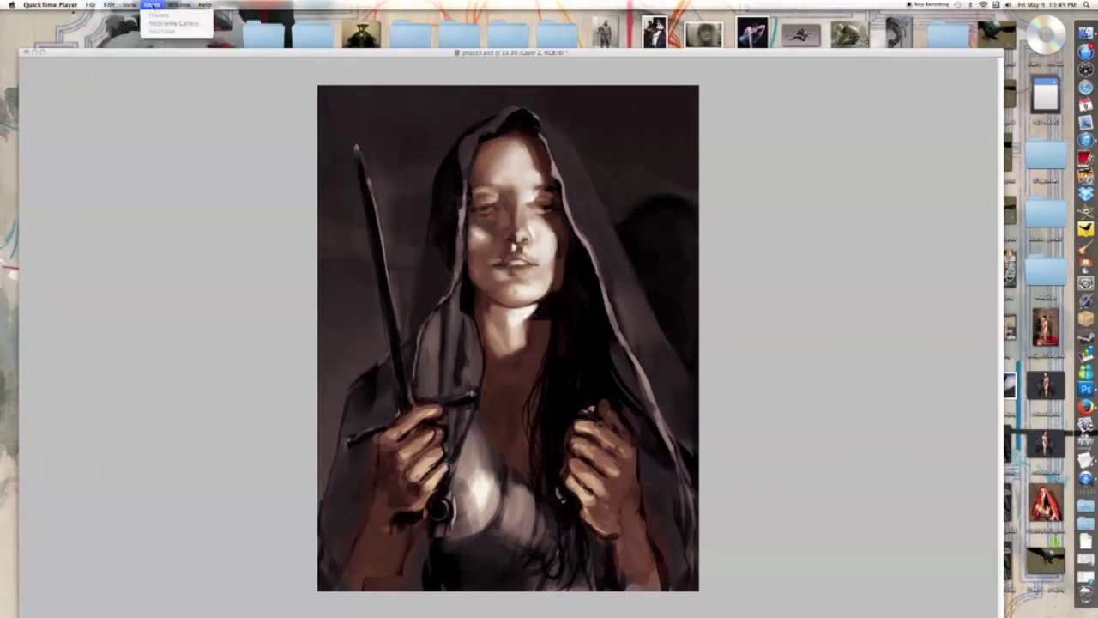
{"action": "mouse_move", "coordinate": [91, 5]}
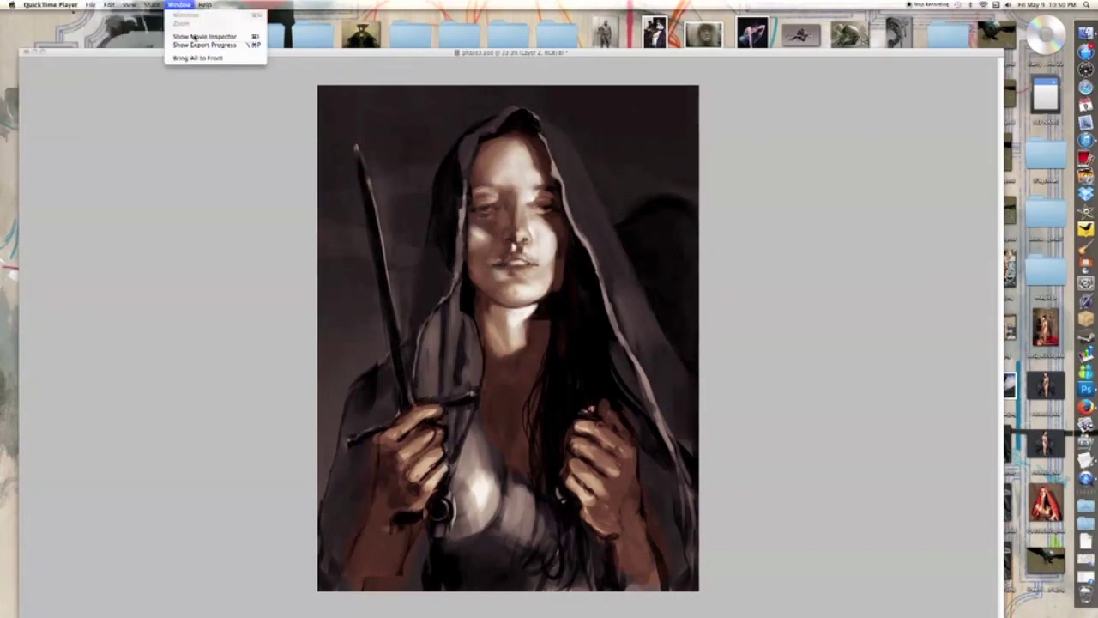
{"action": "left_click", "coordinate": [204, 36]}
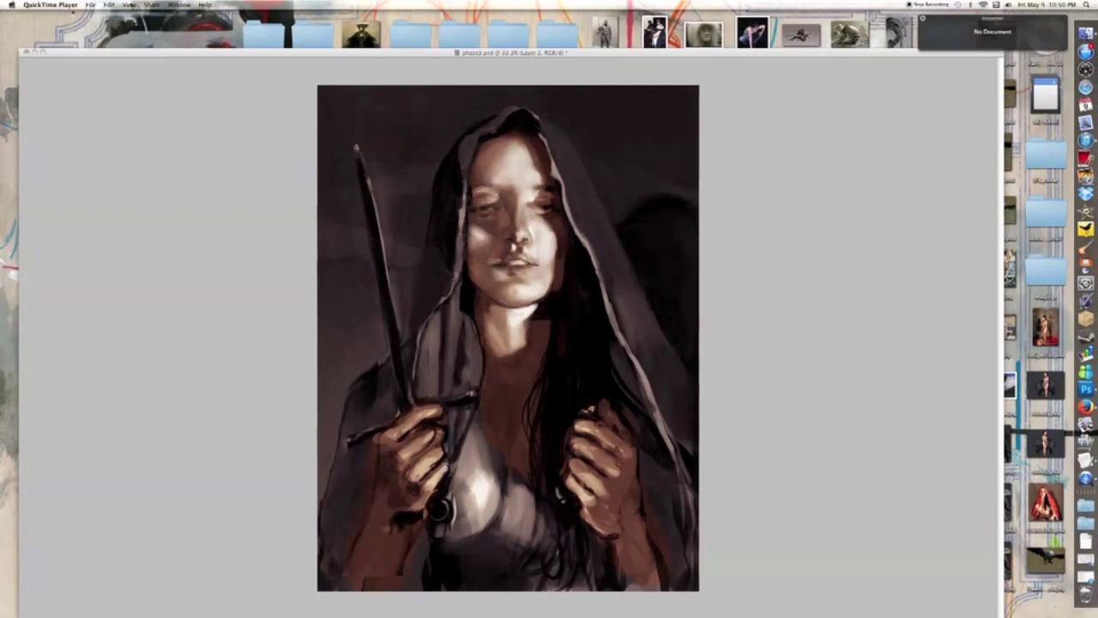
{"action": "left_click", "coordinate": [181, 5]}
{"action": "left_click", "coordinate": [204, 44]}
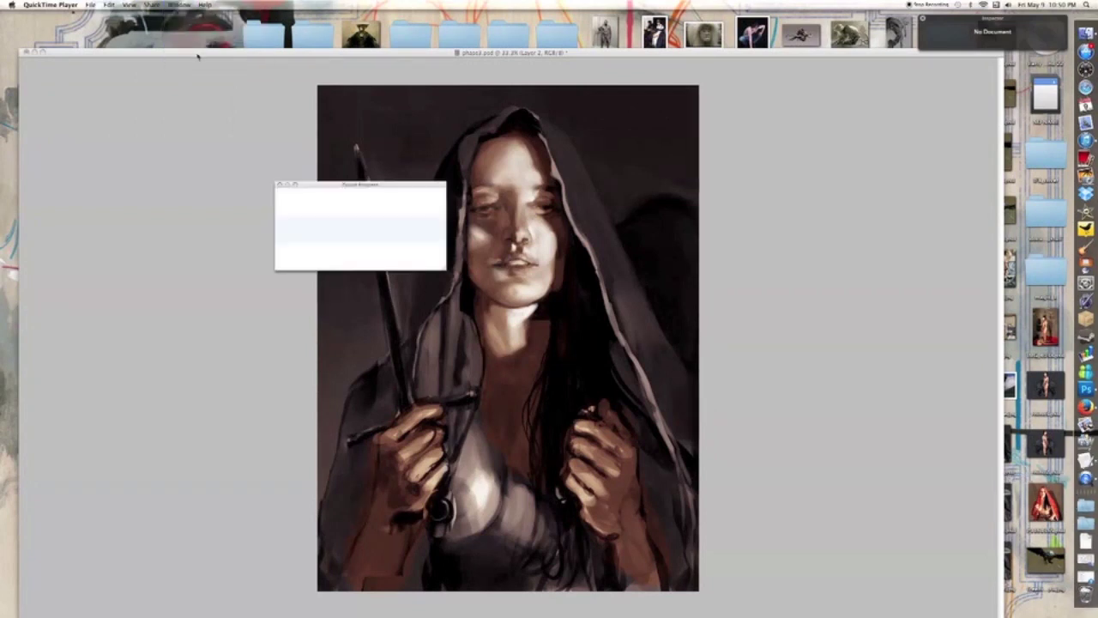
{"action": "left_click", "coordinate": [283, 188]}
{"action": "left_click", "coordinate": [179, 5]}
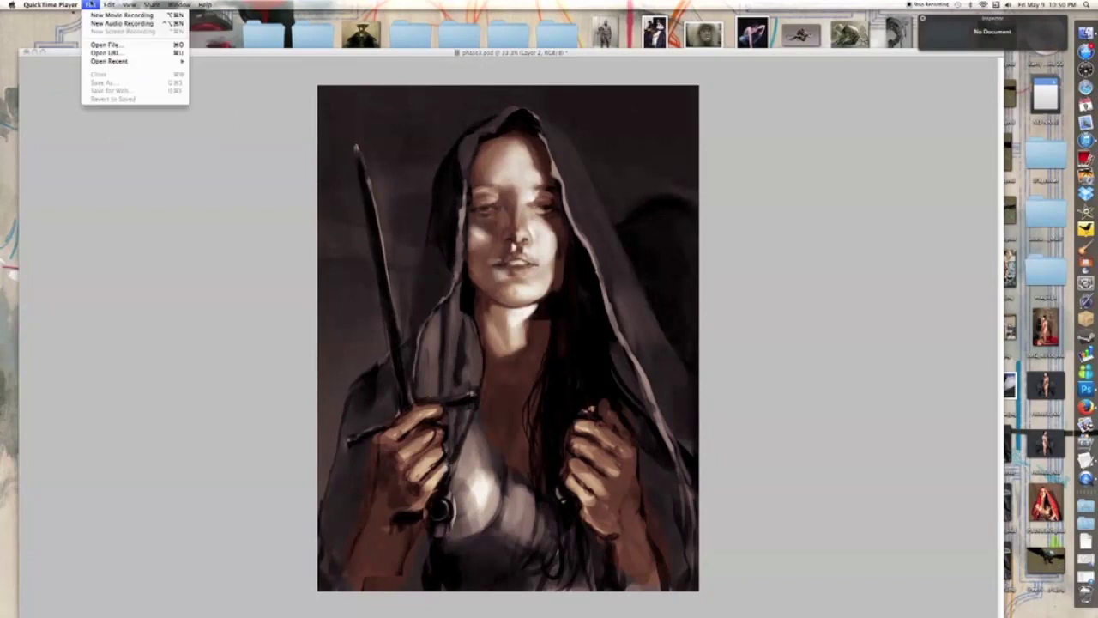
{"action": "mouse_move", "coordinate": [129, 65]}
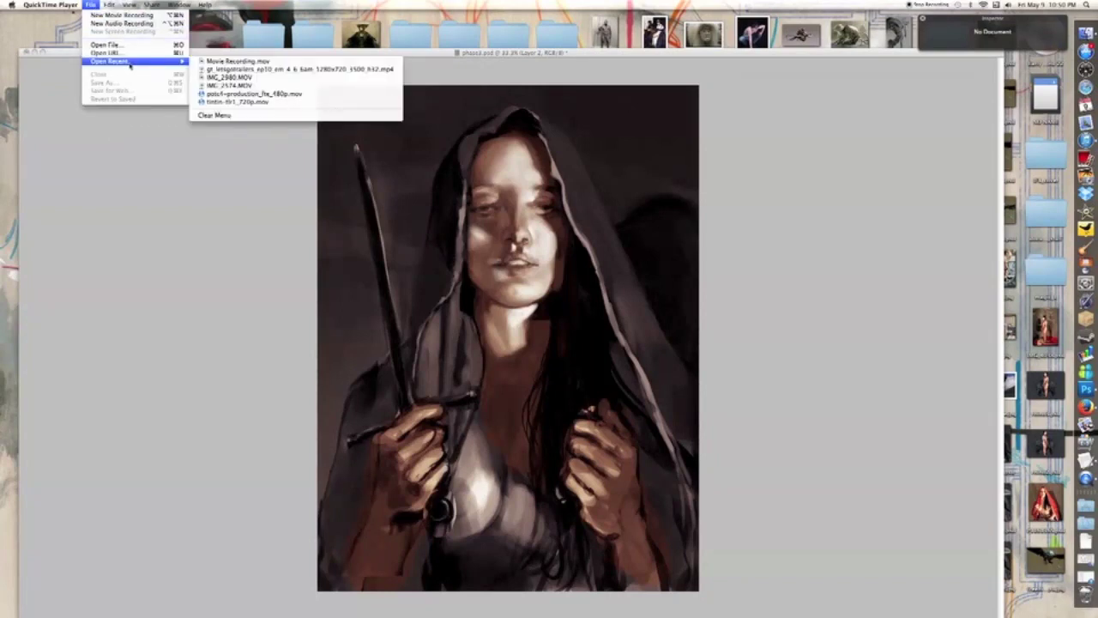
{"action": "mouse_move", "coordinate": [12, 5]}
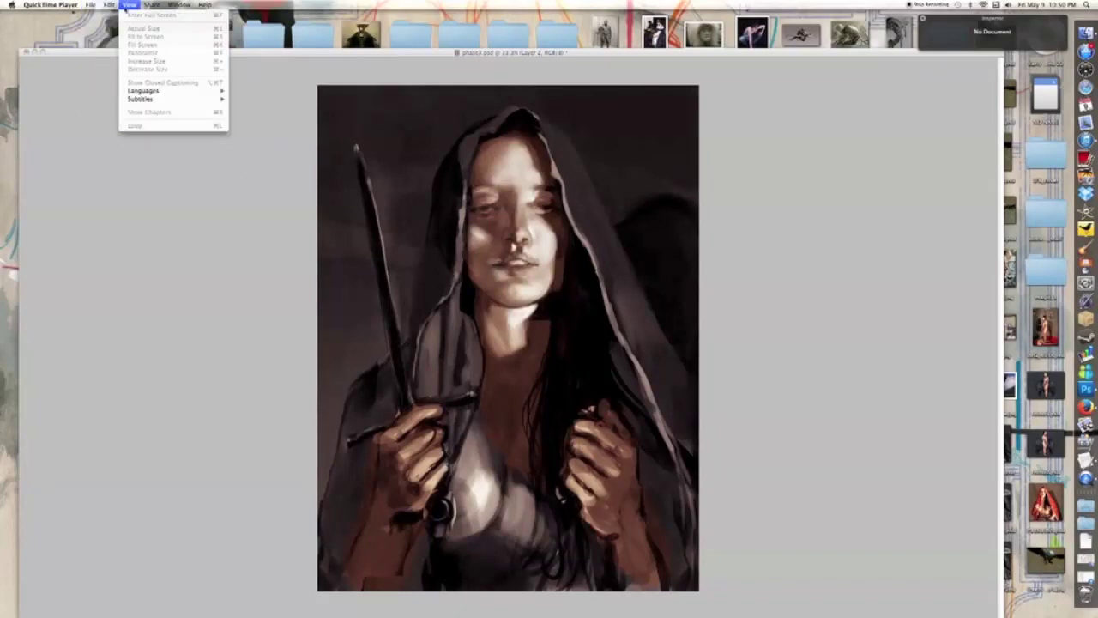
{"action": "left_click", "coordinate": [137, 5]}
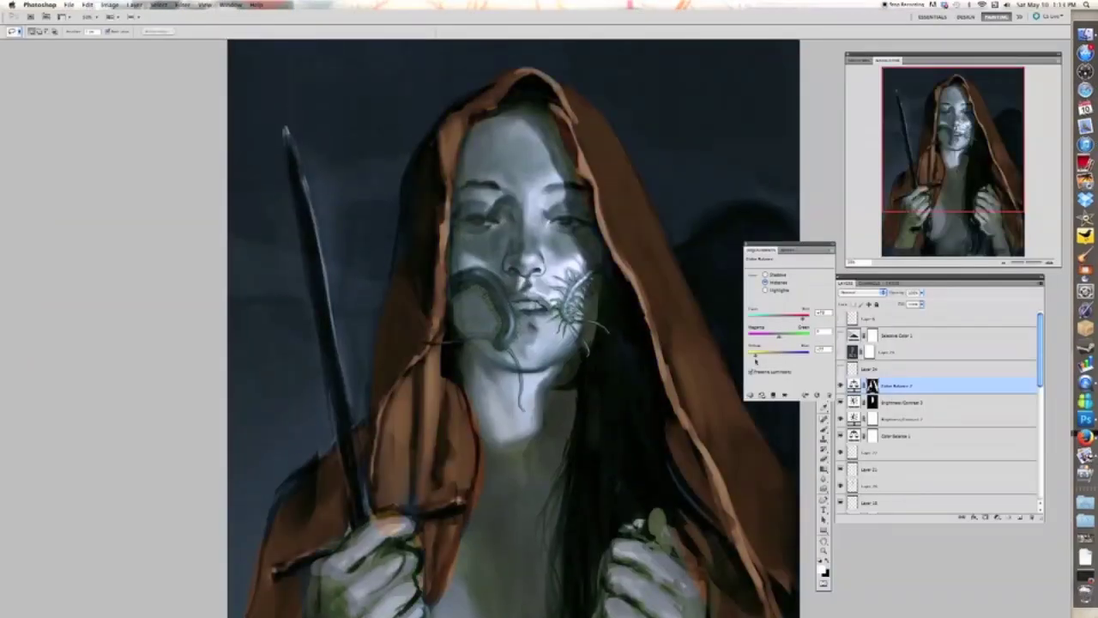
- Push the cloak's Color Balance 2 midtones to full red and show Color Balance 1 at a reduced opacity
{"action": "mouse_move", "coordinate": [779, 336]}
{"action": "left_mouse_down"}
{"action": "mouse_move", "coordinate": [763, 354]}
{"action": "mouse_move", "coordinate": [779, 337]}
{"action": "left_mouse_up"}
{"action": "left_click_drag", "start_coordinate": [803, 319], "coordinate": [807, 318]}
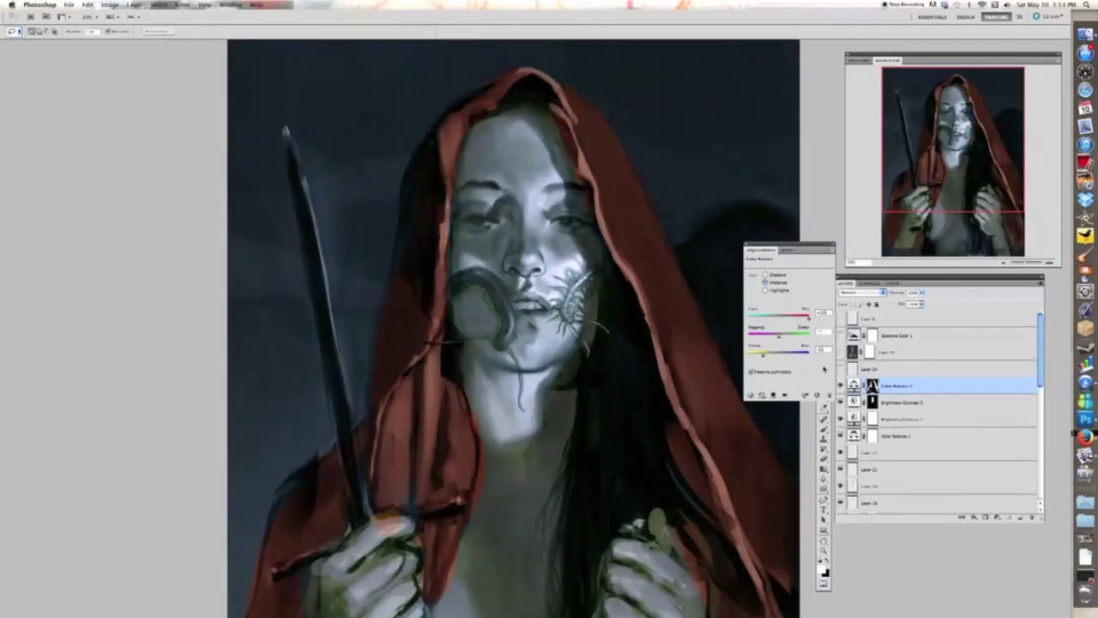
{"action": "left_click", "coordinate": [841, 436]}
{"action": "left_click", "coordinate": [906, 440]}
{"action": "left_click_drag", "start_coordinate": [922, 294], "coordinate": [895, 305]}
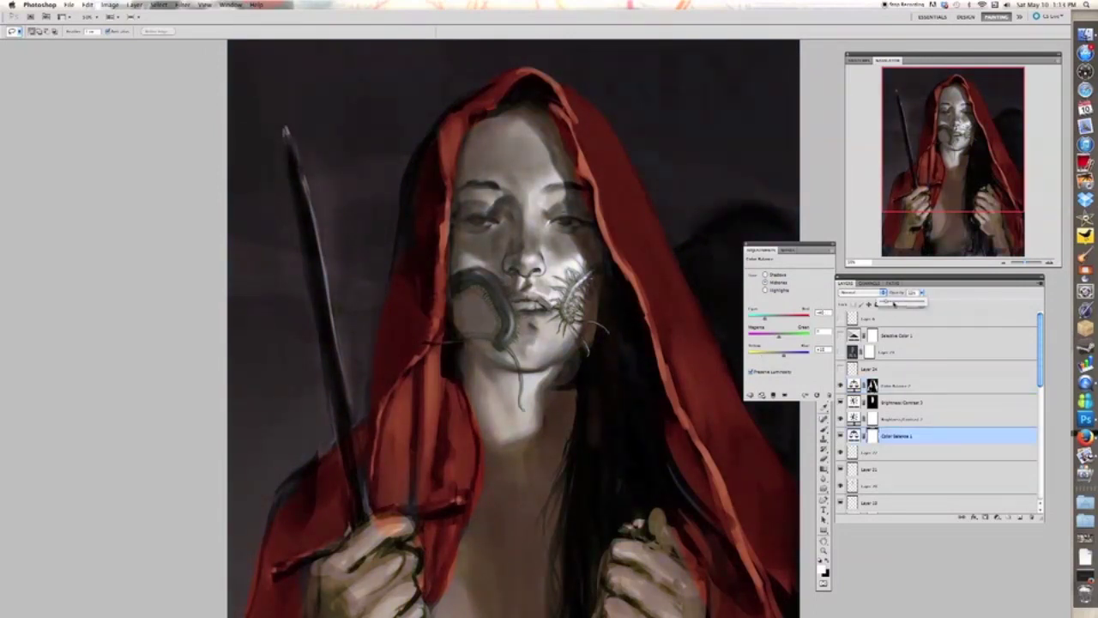
- Add a Brightness/Contrast adjustment layer above Color Balance 2 and raise both brightness and contrast
{"action": "left_click", "coordinate": [898, 386]}
{"action": "left_click", "coordinate": [997, 518]}
{"action": "left_click", "coordinate": [1039, 554]}
{"action": "left_click_drag", "start_coordinate": [779, 284], "coordinate": [816, 284]}
{"action": "left_click_drag", "start_coordinate": [778, 301], "coordinate": [793, 302]}
- Add a Color Balance adjustment layer that shifts the shadows towards cyan and blue
{"action": "left_click", "coordinate": [997, 517]}
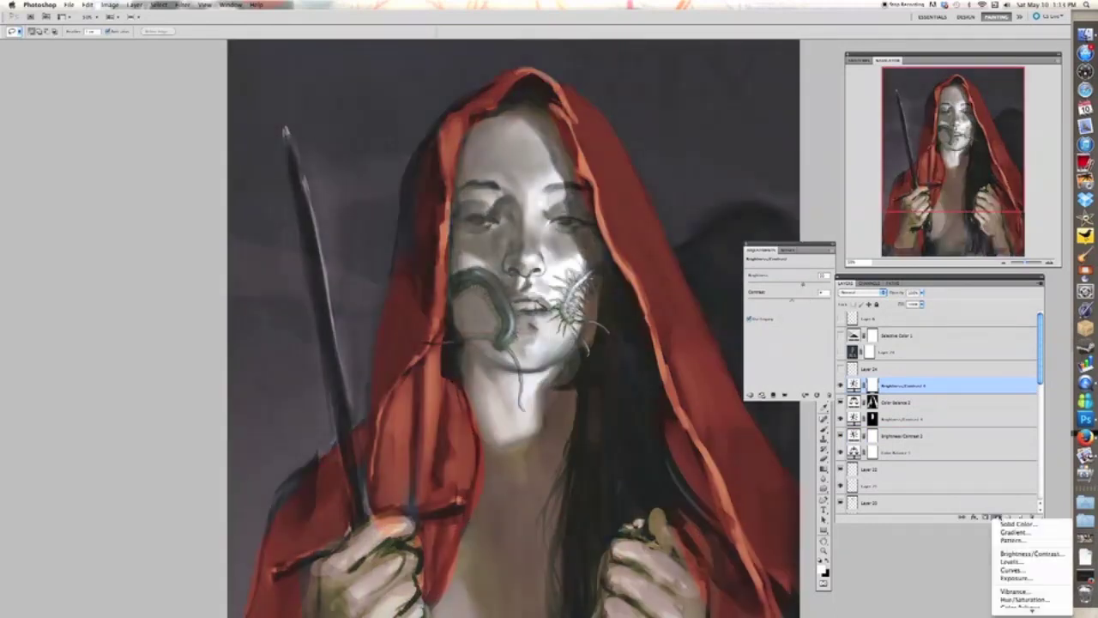
{"action": "left_click", "coordinate": [1021, 530]}
{"action": "left_click", "coordinate": [767, 316]}
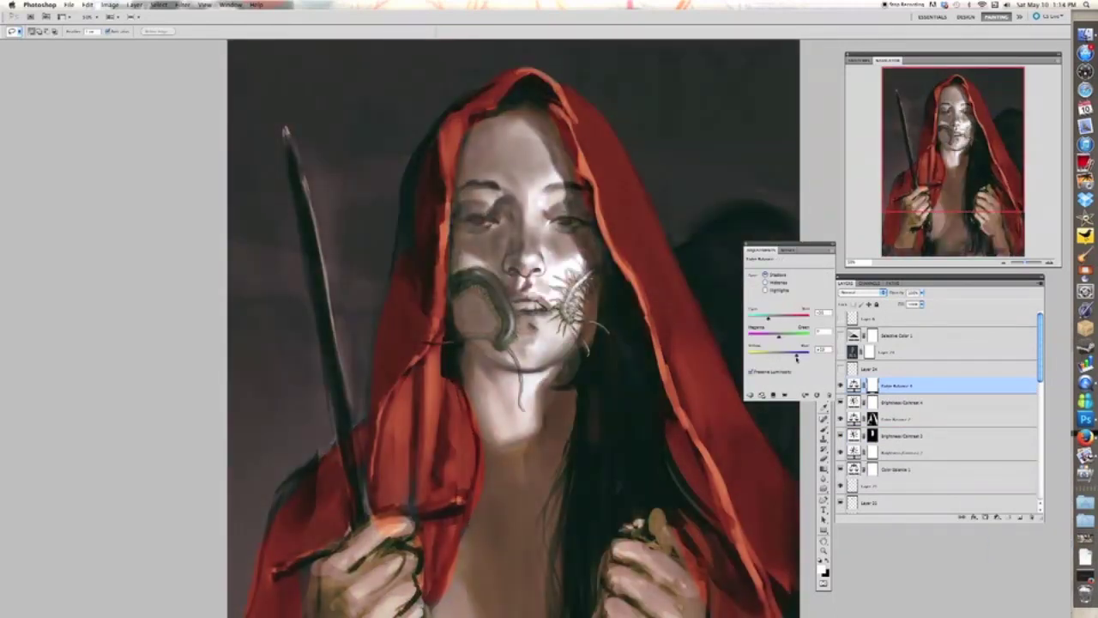
{"action": "left_click_drag", "start_coordinate": [796, 355], "coordinate": [783, 355]}
{"action": "left_click_drag", "start_coordinate": [778, 336], "coordinate": [779, 337]}
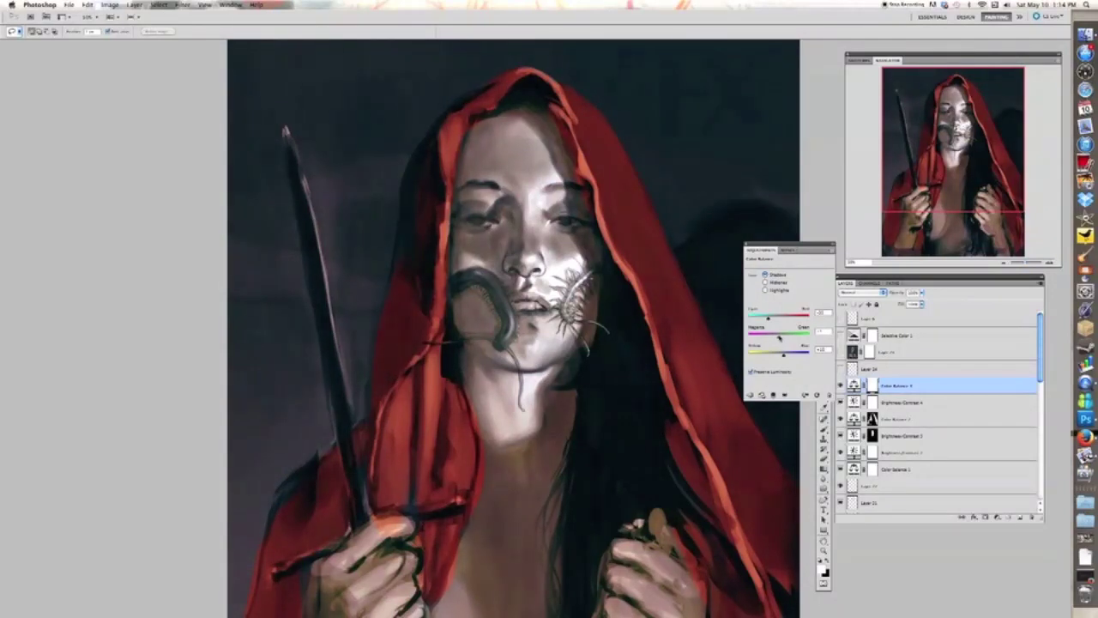
{"action": "left_click", "coordinate": [747, 245]}
- Hide the stacked colour adjustment layers and toggle Brightness/Contrast 3 to compare its effect, leaving it visible
{"action": "left_click_drag", "start_coordinate": [840, 385], "coordinate": [840, 438]}
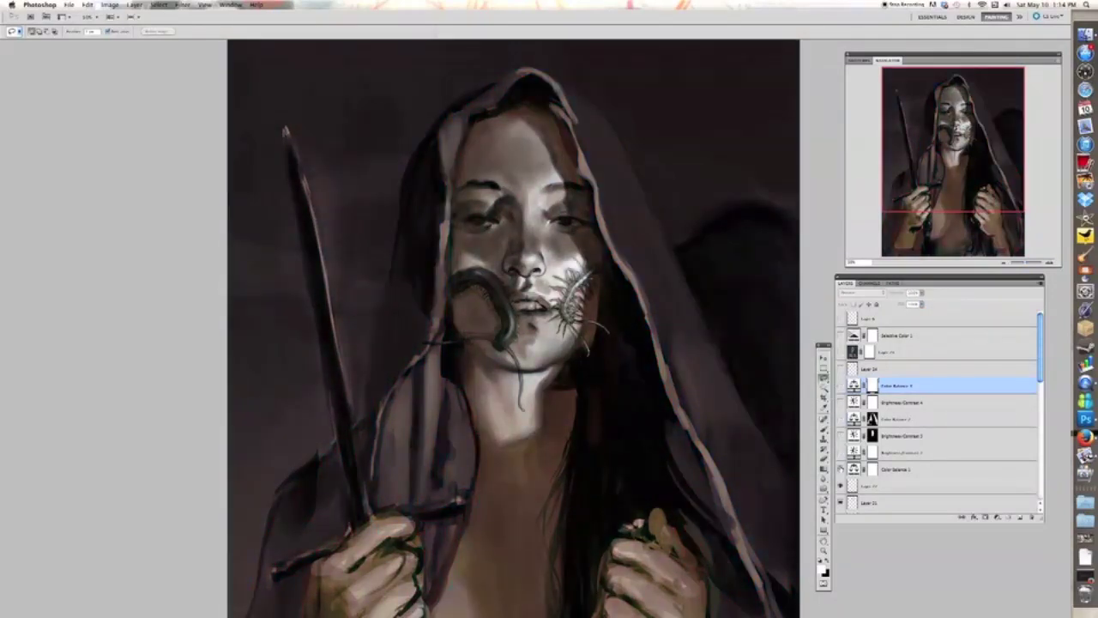
{"action": "left_click", "coordinate": [841, 436]}
{"action": "left_click", "coordinate": [841, 436]}
{"action": "left_click", "coordinate": [841, 435]}
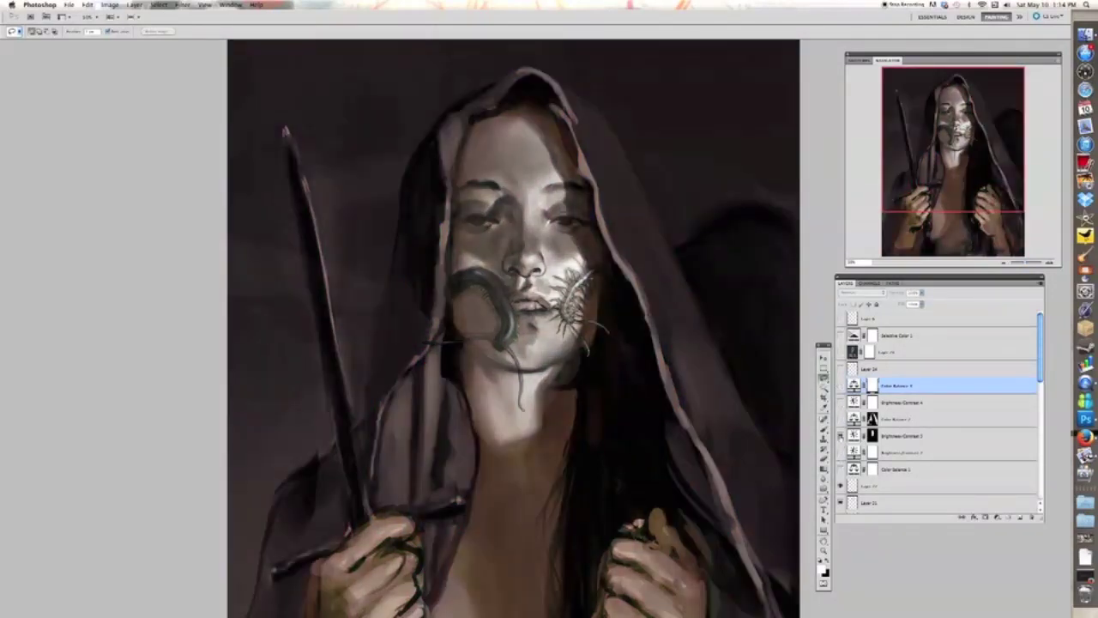
{"action": "left_click", "coordinate": [894, 435]}
- Add a Gradient Map adjustment layer above the newest Color Balance layer using the violet, green and orange preset
{"action": "left_click", "coordinate": [902, 386]}
{"action": "left_click", "coordinate": [997, 517]}
{"action": "left_click", "coordinate": [1021, 601]}
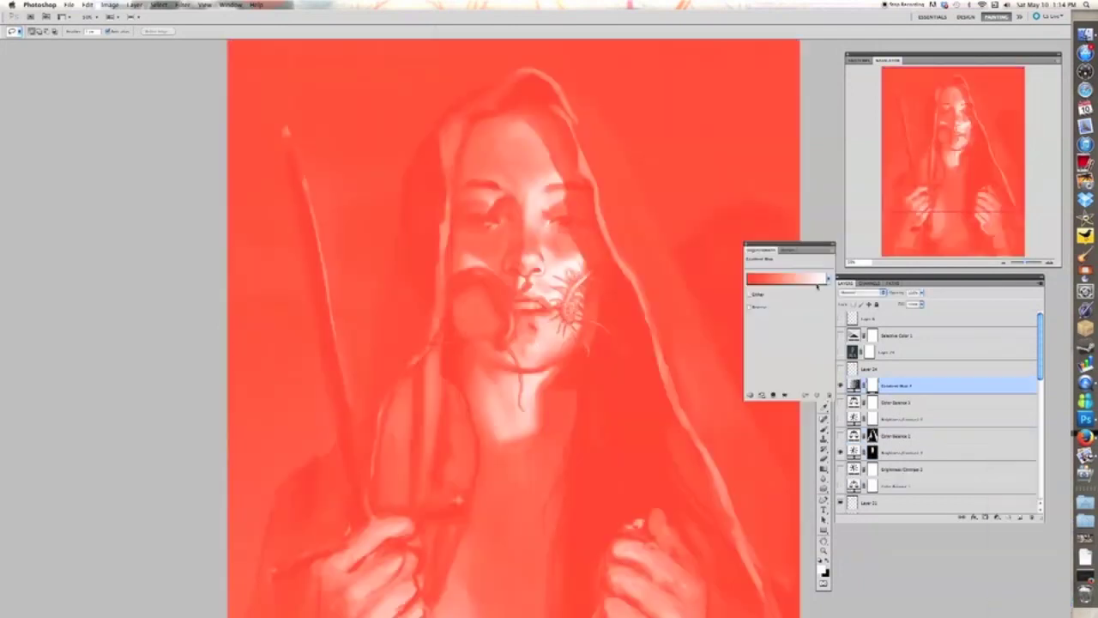
{"action": "left_click", "coordinate": [828, 279]}
{"action": "left_click", "coordinate": [787, 314]}
{"action": "left_click", "coordinate": [824, 358]}
- Lower the gradient map layer's opacity and cycle through its blending modes for a subtle tint
{"action": "key", "text": "shift+plus"}
{"action": "key", "text": "shift+plus"}
{"action": "key", "text": "shift+plus"}
{"action": "key", "text": "shift+plus"}
{"action": "key", "text": "shift+plus"}
{"action": "key", "text": "shift+plus"}
{"action": "key", "text": "shift+plus"}
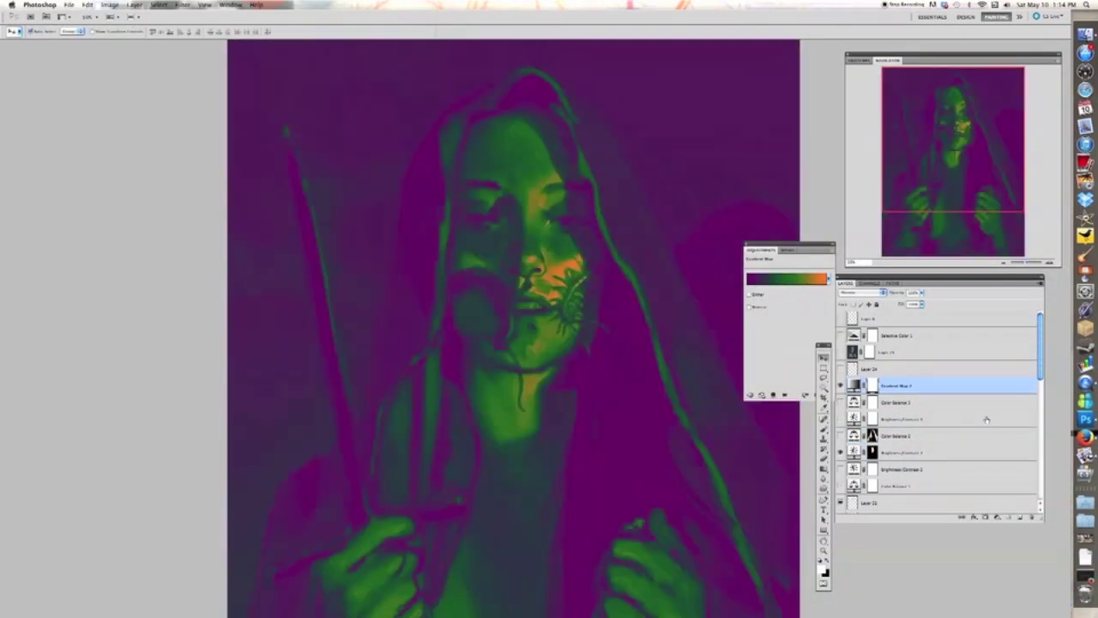
{"action": "left_click", "coordinate": [923, 292]}
{"action": "key", "text": "shift+plus"}
{"action": "key", "text": "shift+plus"}
{"action": "key", "text": "shift+plus"}
{"action": "key", "text": "shift+plus"}
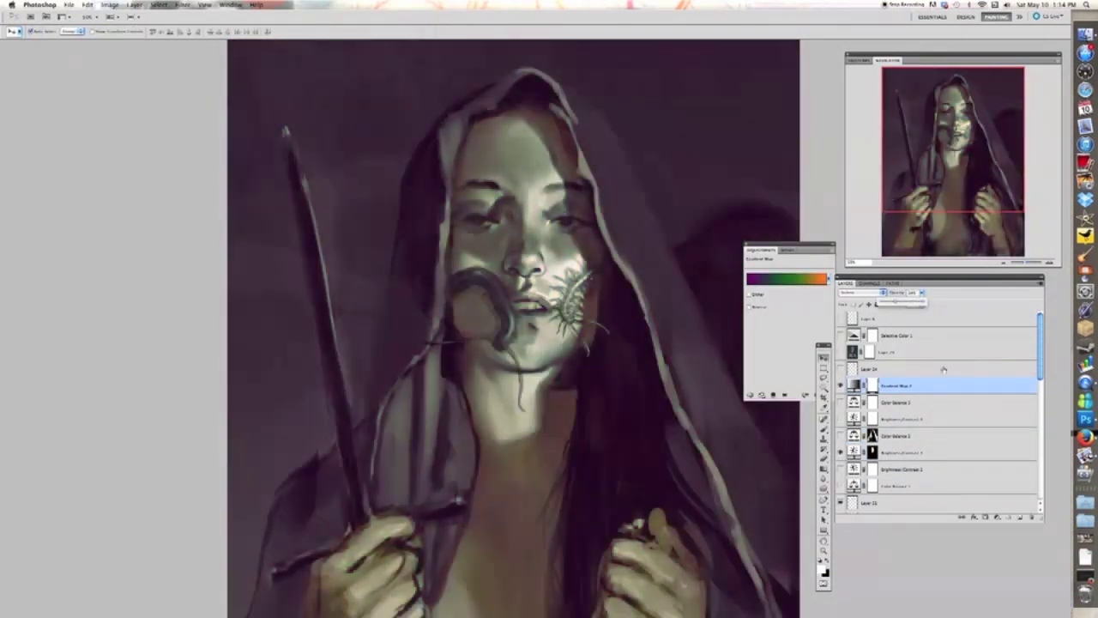
{"action": "key", "text": "shift+plus"}
{"action": "key", "text": "shift+plus"}
{"action": "key", "text": "shift+plus"}
{"action": "key", "text": "shift+plus"}
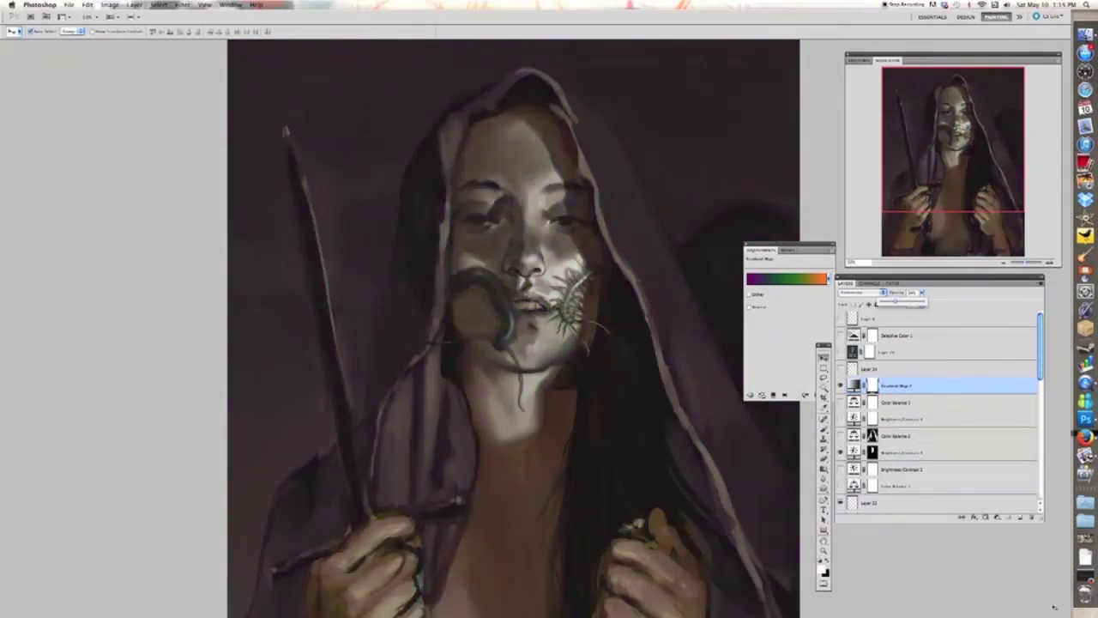
{"action": "key", "text": "shift+plus"}
{"action": "key", "text": "shift+plus"}
{"action": "key", "text": "shift+plus"}
{"action": "key", "text": "shift+plus"}
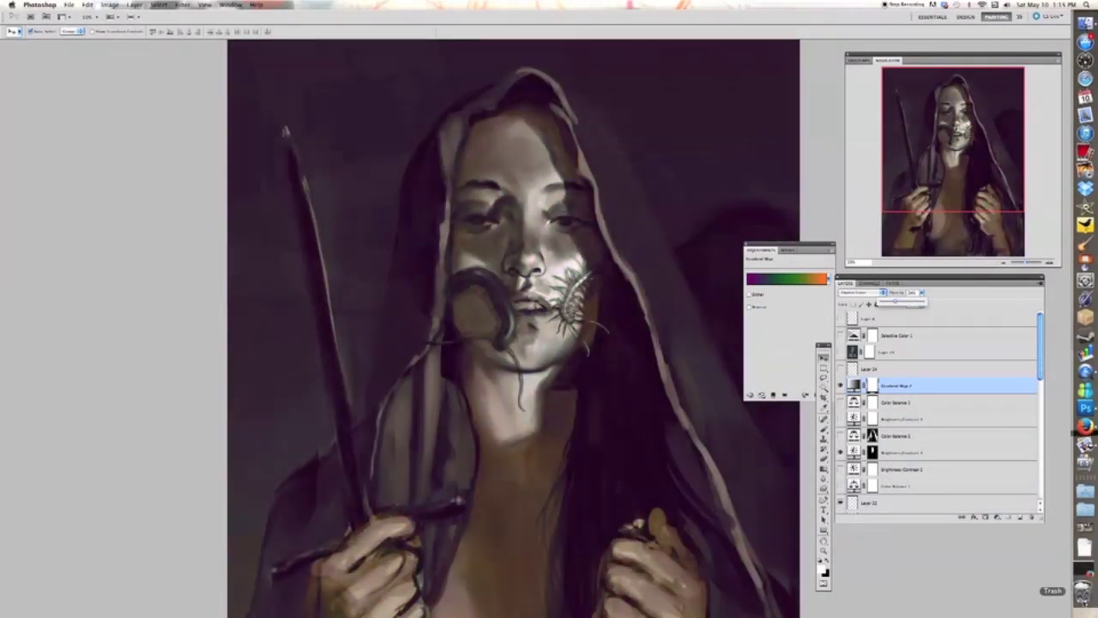
- Add a Color Balance layer above the gradient map, shift its shadows towards cyan and yellow, and reduce its opacity
{"action": "left_click", "coordinate": [751, 395]}
{"action": "left_click", "coordinate": [773, 286]}
{"action": "left_click", "coordinate": [765, 275]}
{"action": "left_click_drag", "start_coordinate": [779, 318], "coordinate": [792, 318]}
{"action": "left_click_drag", "start_coordinate": [779, 355], "coordinate": [764, 356]}
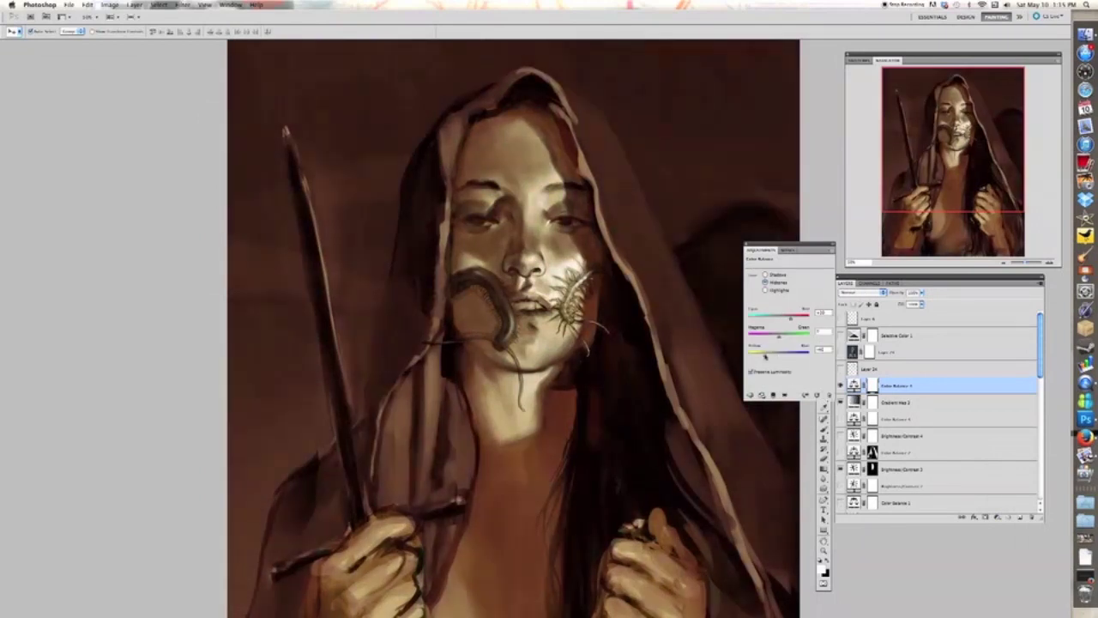
{"action": "left_click_drag", "start_coordinate": [791, 318], "coordinate": [774, 355]}
{"action": "left_click", "coordinate": [922, 293]}
{"action": "left_click_drag", "start_coordinate": [923, 302], "coordinate": [897, 306]}
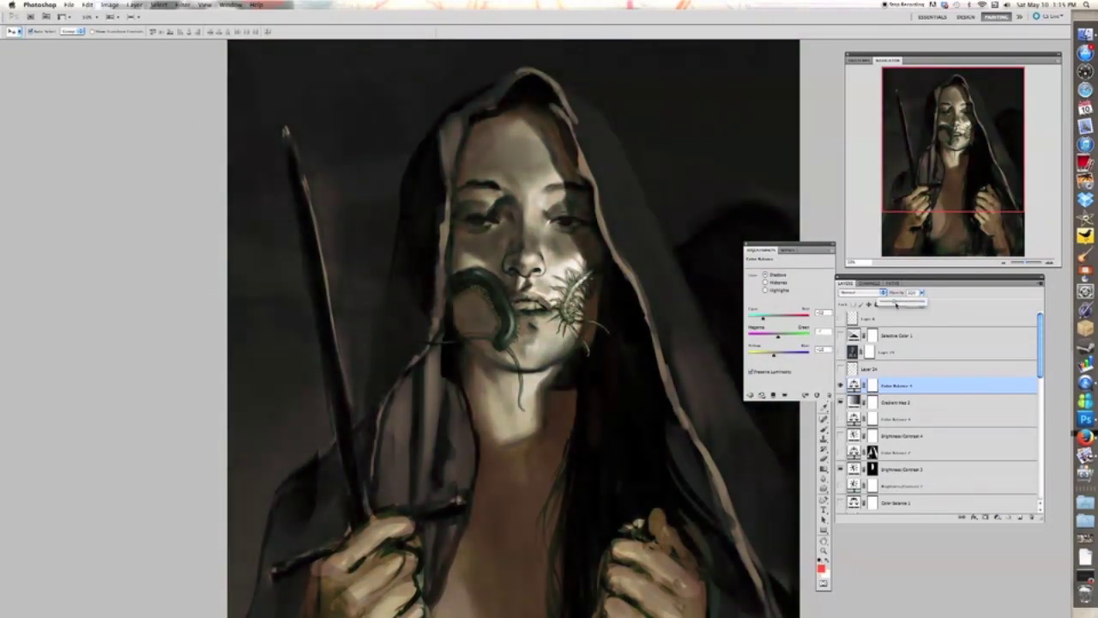
- Hide the gradient map and show the masked Color Balance 2 layer that reddens the cloak
{"action": "left_click", "coordinate": [840, 402]}
{"action": "left_click", "coordinate": [841, 436]}
{"action": "left_click", "coordinate": [841, 435]}
{"action": "left_click", "coordinate": [841, 452]}
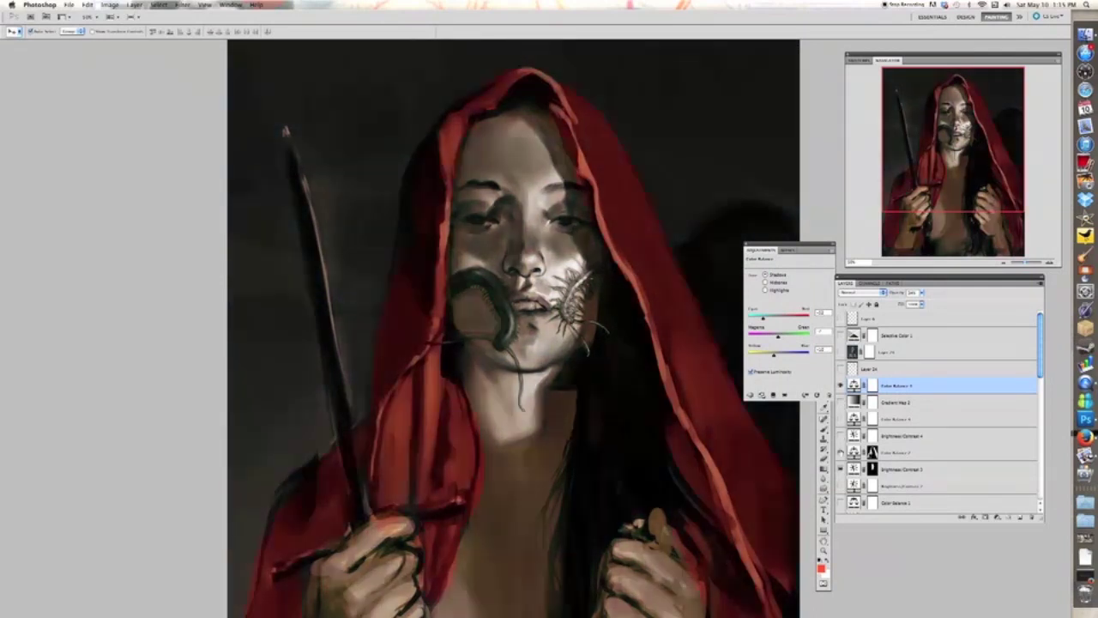
{"action": "left_click", "coordinate": [840, 469]}
- Add a Color Balance layer with midtones shifted towards cyan and blue on top of Color Balance 4, at reduced opacity
{"action": "key", "text": "ctrl+alt+z"}
{"action": "key", "text": "ctrl+alt+z"}
{"action": "key", "text": "ctrl+alt+z"}
{"action": "key", "text": "ctrl+alt+z"}
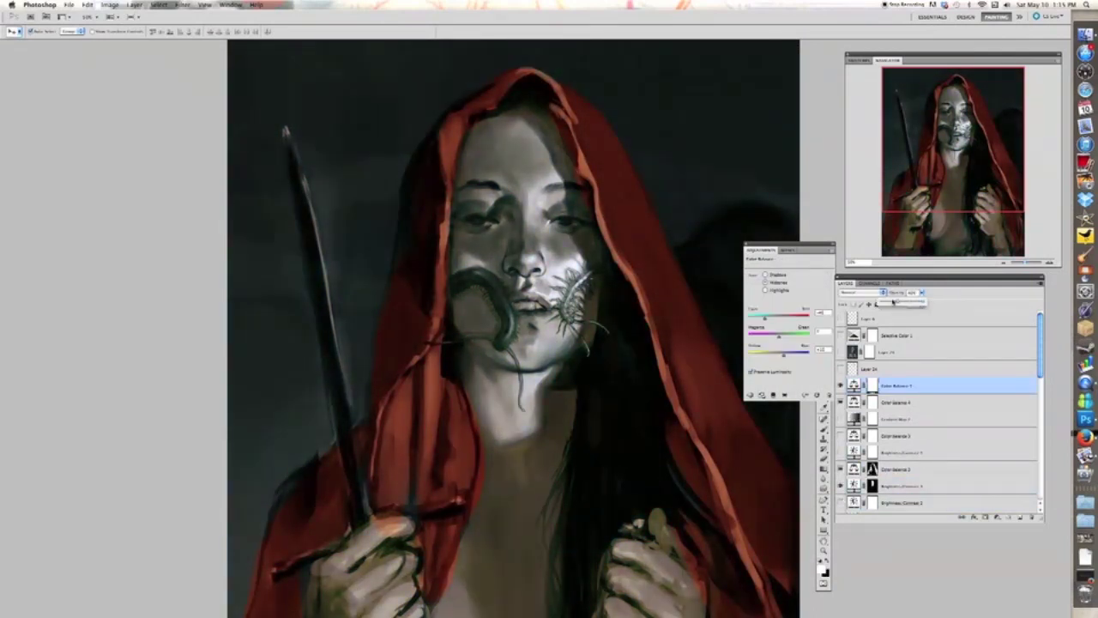
{"action": "left_click", "coordinate": [931, 387]}
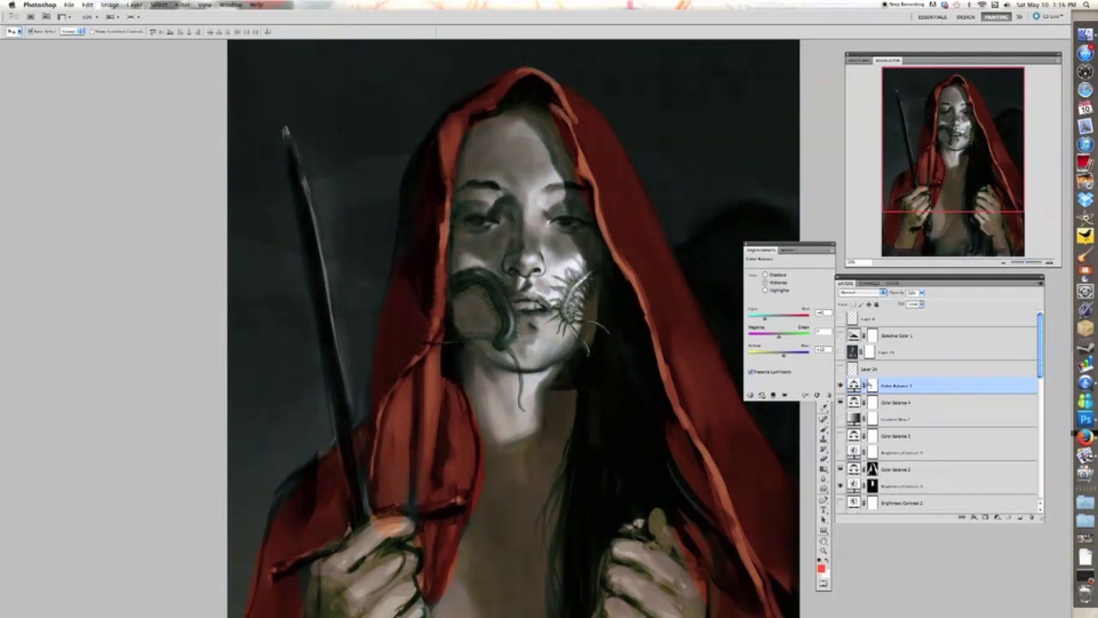
- Stamp all visible layers into a new layer above the adjustments, then hide it to compare the layers beneath
{"action": "key", "text": "super+alt+shift+e"}
{"action": "key", "text": "super+minus"}
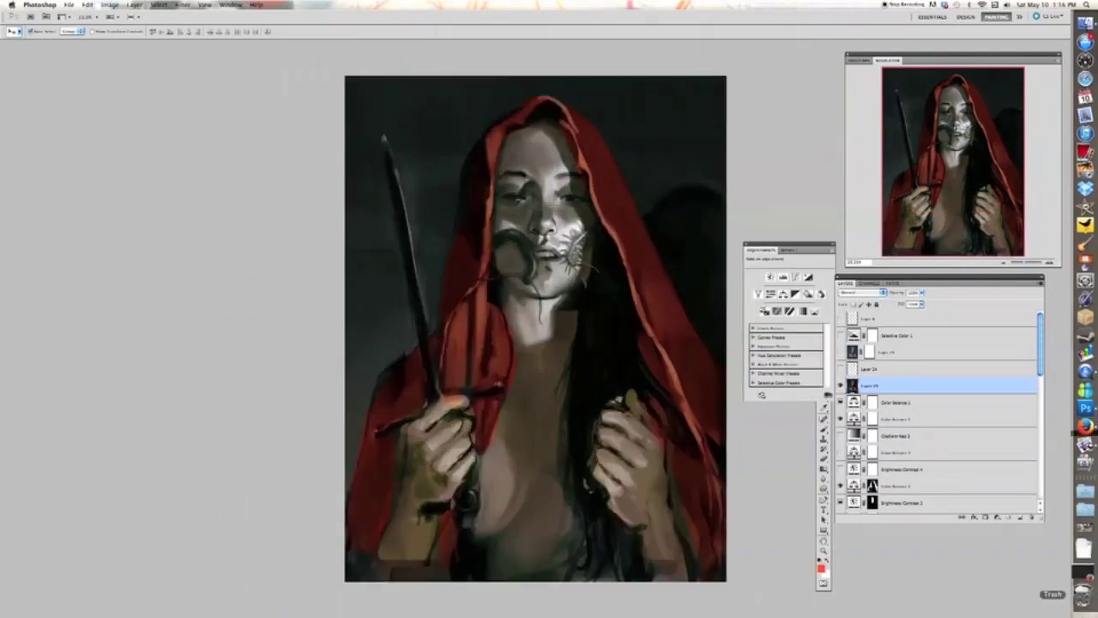
{"action": "left_click", "coordinate": [841, 387]}
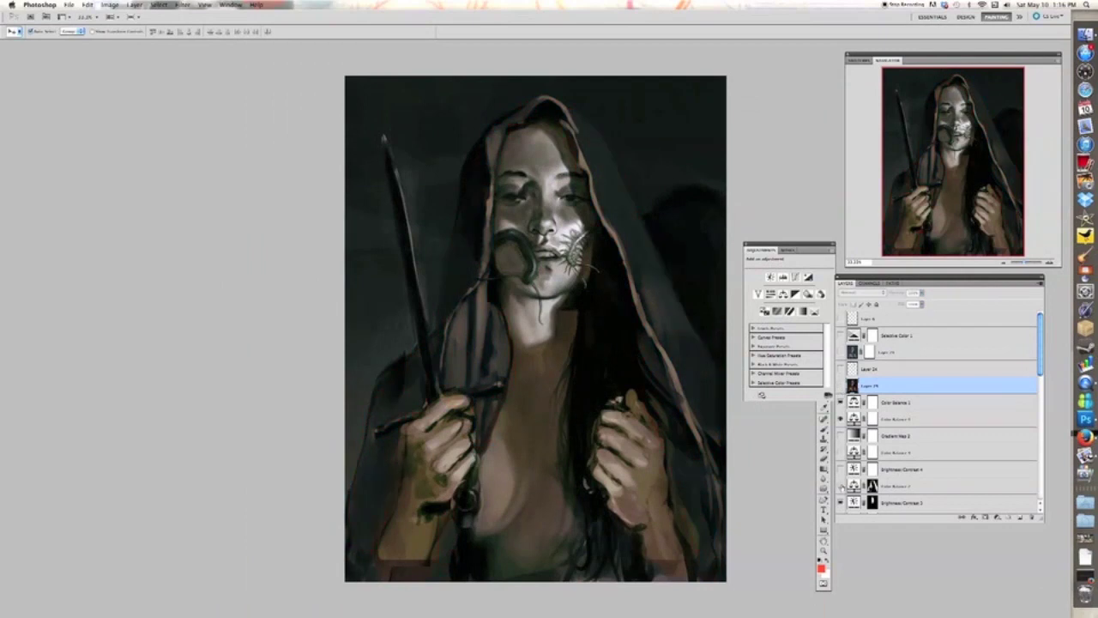
- Add new layers above the colour adjustments, choose a red paint colour, and brush it over the face and neck
{"action": "key", "text": "super+plus"}
{"action": "left_click", "coordinate": [1020, 517]}
{"action": "key", "text": "super+plus"}
{"action": "left_click", "coordinate": [1020, 518]}
{"action": "left_click", "coordinate": [821, 568]}
{"action": "left_click", "coordinate": [858, 300]}
{"action": "left_click", "coordinate": [887, 258]}
{"action": "left_click", "coordinate": [995, 231]}
{"action": "left_click", "coordinate": [1020, 517]}
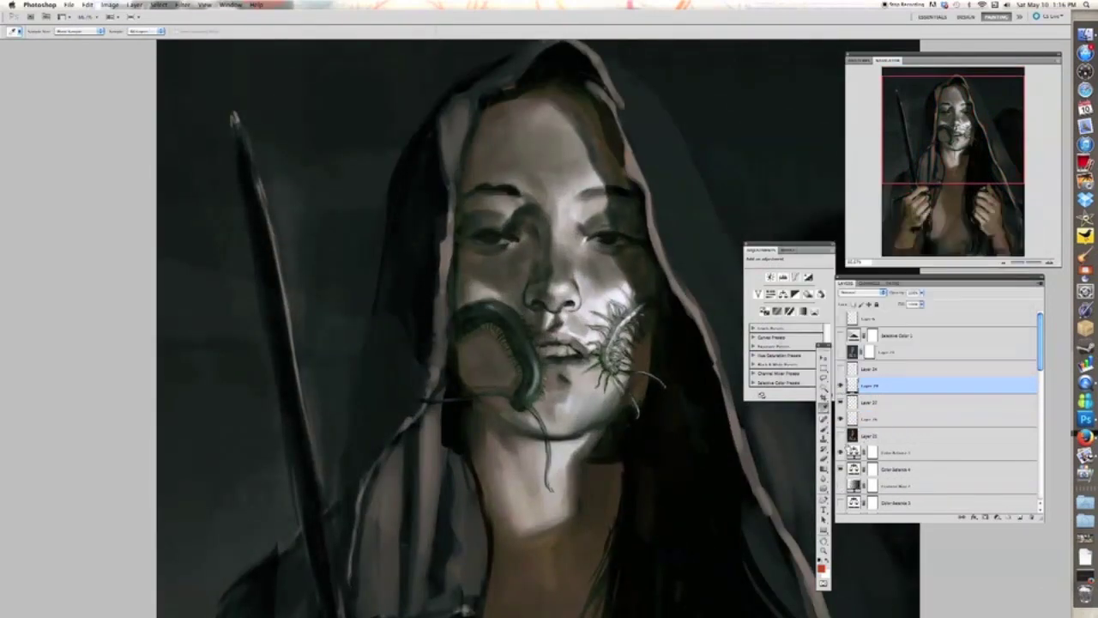
{"action": "key", "text": "b"}
{"action": "mouse_move", "coordinate": [515, 377]}
{"action": "left_mouse_down"}
{"action": "mouse_move", "coordinate": [532, 527]}
{"action": "mouse_move", "coordinate": [529, 288]}
{"action": "mouse_move", "coordinate": [540, 539]}
{"action": "left_mouse_up"}
- Cycle the red paint layer through the blend modes to compare how it tints the face and neck
{"action": "key", "text": "v"}
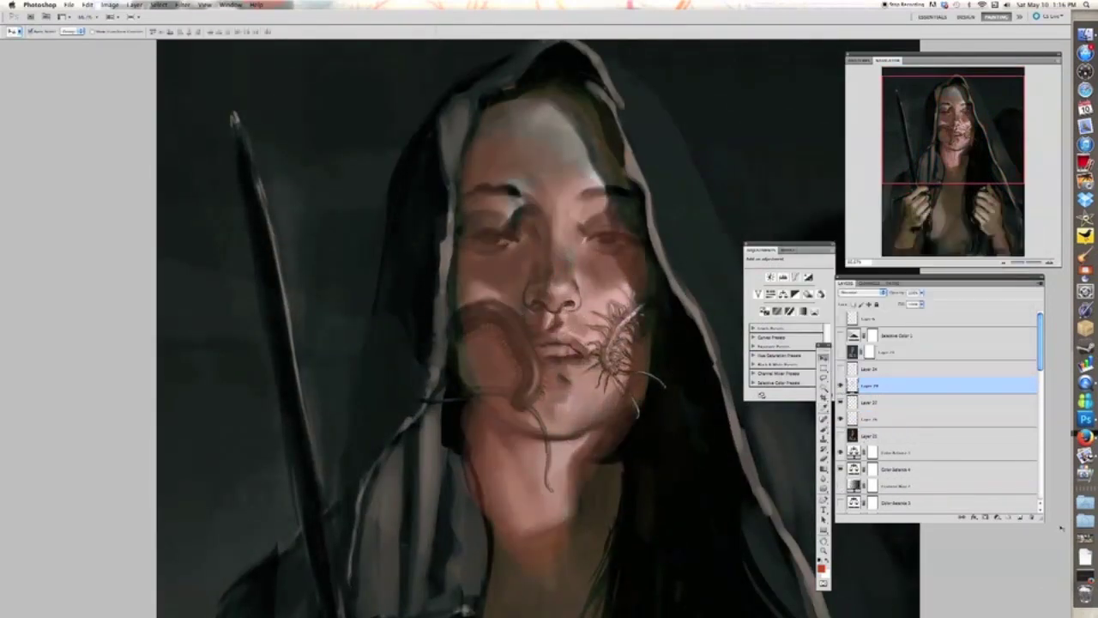
{"action": "key", "text": "shift+plus"}
{"action": "key", "text": "shift+plus"}
{"action": "key", "text": "shift+plus"}
{"action": "key", "text": "shift+plus"}
{"action": "key", "text": "shift+plus"}
{"action": "key", "text": "shift+plus"}
{"action": "key", "text": "shift+plus"}
{"action": "key", "text": "shift+plus"}
{"action": "key", "text": "shift+plus"}
{"action": "key", "text": "shift+plus"}
{"action": "key", "text": "shift+plus"}
{"action": "key", "text": "shift+plus"}
{"action": "key", "text": "shift+plus"}
{"action": "key", "text": "shift+plus"}
{"action": "key", "text": "shift+plus"}
{"action": "key", "text": "shift+plus"}
{"action": "key", "text": "shift+plus"}
{"action": "key", "text": "shift+plus"}
{"action": "key", "text": "shift+plus"}
{"action": "key", "text": "shift+plus"}
{"action": "key", "text": "shift+plus"}
{"action": "key", "text": "shift+plus"}
{"action": "key", "text": "shift+plus"}
{"action": "key", "text": "shift+plus"}
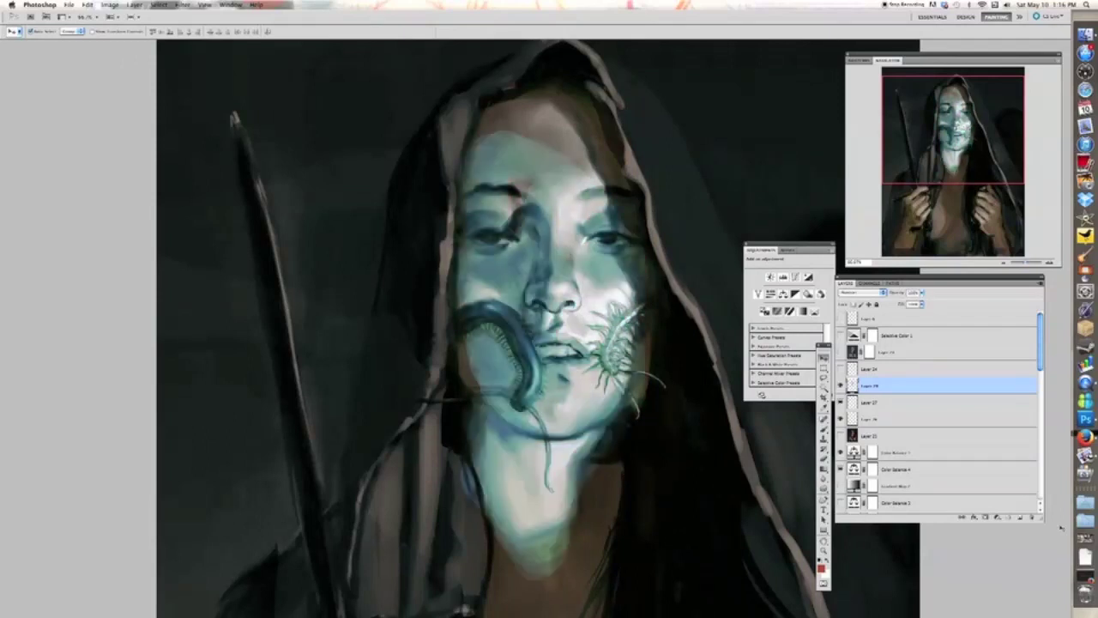
- Enlarge the brush, lower its opacity and flow, and brush over the forehead, brow and nose bridge
{"action": "key", "text": "b"}
{"action": "key", "text": "bracketright"}
{"action": "key", "text": "bracketright"}
{"action": "mouse_move", "coordinate": [570, 193]}
{"action": "left_mouse_down"}
{"action": "mouse_move", "coordinate": [507, 253]}
{"action": "mouse_move", "coordinate": [584, 283]}
{"action": "mouse_move", "coordinate": [589, 257]}
{"action": "mouse_move", "coordinate": [490, 416]}
{"action": "mouse_move", "coordinate": [492, 364]}
{"action": "mouse_move", "coordinate": [571, 324]}
{"action": "mouse_move", "coordinate": [442, 508]}
{"action": "mouse_move", "coordinate": [584, 239]}
{"action": "mouse_move", "coordinate": [457, 341]}
{"action": "mouse_move", "coordinate": [576, 279]}
{"action": "mouse_move", "coordinate": [455, 257]}
{"action": "left_mouse_up"}
{"action": "key", "text": "b"}
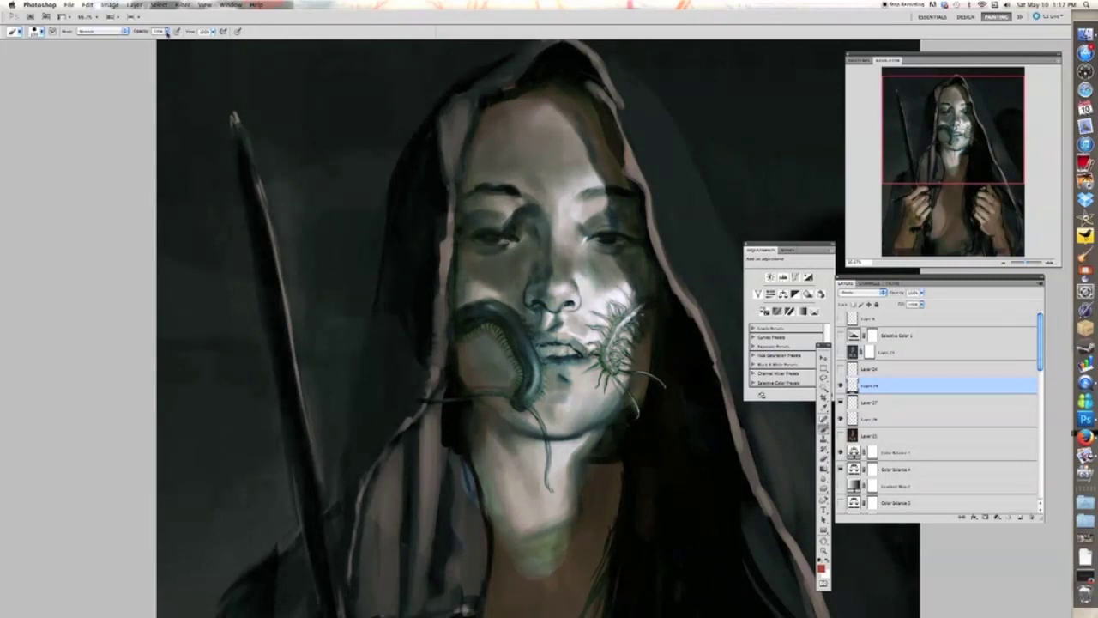
{"action": "left_click_drag", "start_coordinate": [167, 33], "coordinate": [137, 41]}
{"action": "left_click_drag", "start_coordinate": [213, 33], "coordinate": [183, 41]}
{"action": "left_click_drag", "start_coordinate": [566, 213], "coordinate": [568, 221]}
{"action": "mouse_move", "coordinate": [568, 189]}
{"action": "left_mouse_down"}
{"action": "mouse_move", "coordinate": [582, 151]}
{"action": "mouse_move", "coordinate": [572, 206]}
{"action": "mouse_move", "coordinate": [488, 202]}
{"action": "mouse_move", "coordinate": [513, 206]}
{"action": "mouse_move", "coordinate": [525, 179]}
{"action": "left_mouse_up"}
- Paint a muted brownish red over the forehead, nose and cheeks, and hide the tint layer
{"action": "left_click", "coordinate": [821, 570]}
{"action": "left_click", "coordinate": [1004, 230]}
{"action": "mouse_move", "coordinate": [525, 178]}
{"action": "left_mouse_down"}
{"action": "mouse_move", "coordinate": [553, 159]}
{"action": "mouse_move", "coordinate": [570, 206]}
{"action": "left_mouse_up"}
{"action": "left_click_drag", "start_coordinate": [519, 150], "coordinate": [506, 210]}
{"action": "left_click_drag", "start_coordinate": [592, 217], "coordinate": [594, 262]}
{"action": "left_click_drag", "start_coordinate": [594, 283], "coordinate": [583, 378]}
{"action": "left_click", "coordinate": [841, 386]}
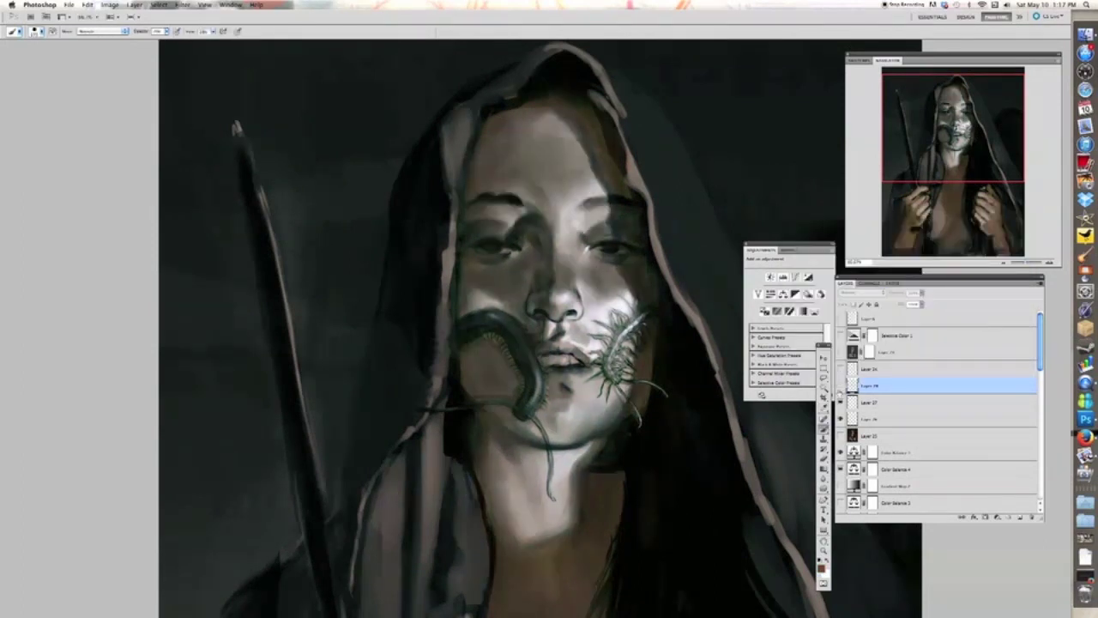
- Add a new layer and paint a pale grey-cyan over the lit forehead, nose, mouth area, cheek and chin
{"action": "left_click", "coordinate": [1019, 518]}
{"action": "left_click", "coordinate": [821, 569]}
{"action": "left_click", "coordinate": [914, 288]}
{"action": "left_click", "coordinate": [811, 260]}
{"action": "left_click", "coordinate": [995, 231]}
{"action": "mouse_move", "coordinate": [575, 163]}
{"action": "left_mouse_down"}
{"action": "mouse_move", "coordinate": [573, 185]}
{"action": "mouse_move", "coordinate": [554, 137]}
{"action": "mouse_move", "coordinate": [522, 196]}
{"action": "mouse_move", "coordinate": [499, 202]}
{"action": "mouse_move", "coordinate": [493, 232]}
{"action": "mouse_move", "coordinate": [481, 227]}
{"action": "mouse_move", "coordinate": [540, 213]}
{"action": "mouse_move", "coordinate": [606, 230]}
{"action": "mouse_move", "coordinate": [592, 238]}
{"action": "mouse_move", "coordinate": [611, 285]}
{"action": "mouse_move", "coordinate": [587, 316]}
{"action": "mouse_move", "coordinate": [568, 283]}
{"action": "left_mouse_up"}
{"action": "mouse_move", "coordinate": [557, 233]}
{"action": "left_mouse_down"}
{"action": "mouse_move", "coordinate": [567, 302]}
{"action": "mouse_move", "coordinate": [543, 155]}
{"action": "mouse_move", "coordinate": [538, 322]}
{"action": "mouse_move", "coordinate": [488, 302]}
{"action": "mouse_move", "coordinate": [577, 403]}
{"action": "mouse_move", "coordinate": [570, 429]}
{"action": "left_mouse_up"}
{"action": "mouse_move", "coordinate": [626, 339]}
{"action": "left_mouse_down"}
{"action": "mouse_move", "coordinate": [631, 390]}
{"action": "mouse_move", "coordinate": [514, 507]}
{"action": "mouse_move", "coordinate": [574, 446]}
{"action": "mouse_move", "coordinate": [566, 361]}
{"action": "left_mouse_up"}
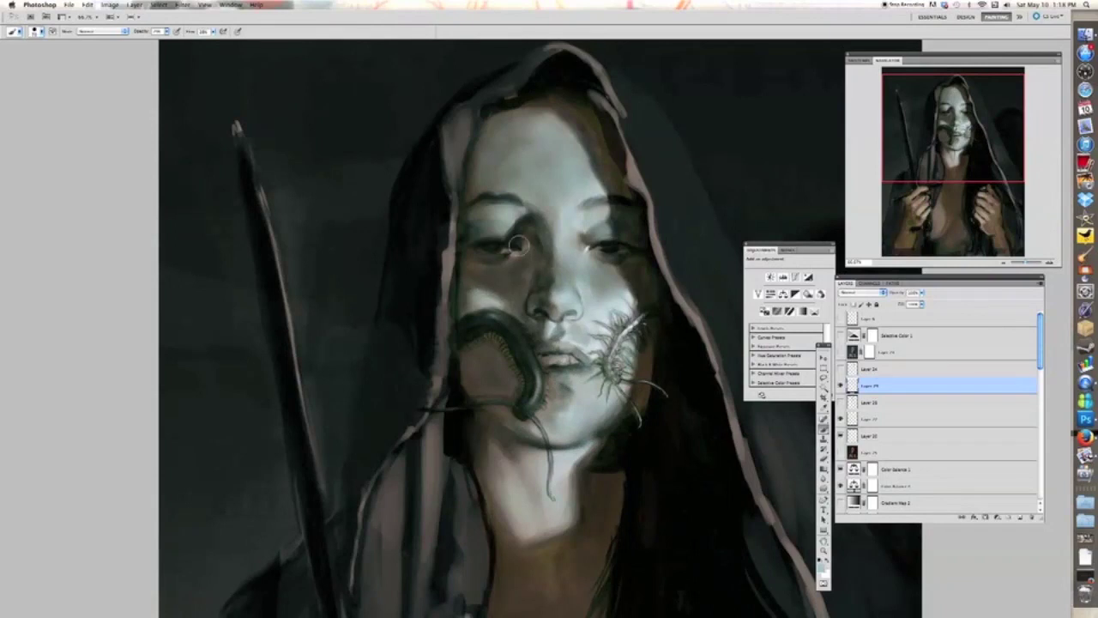
{"action": "left_click_drag", "start_coordinate": [618, 412], "coordinate": [609, 410]}
- Add a new layer and paint warm off-white highlights at low brush opacity and flow around the inner brow
{"action": "left_click", "coordinate": [822, 570]}
{"action": "left_click", "coordinate": [800, 241]}
{"action": "left_click", "coordinate": [914, 333]}
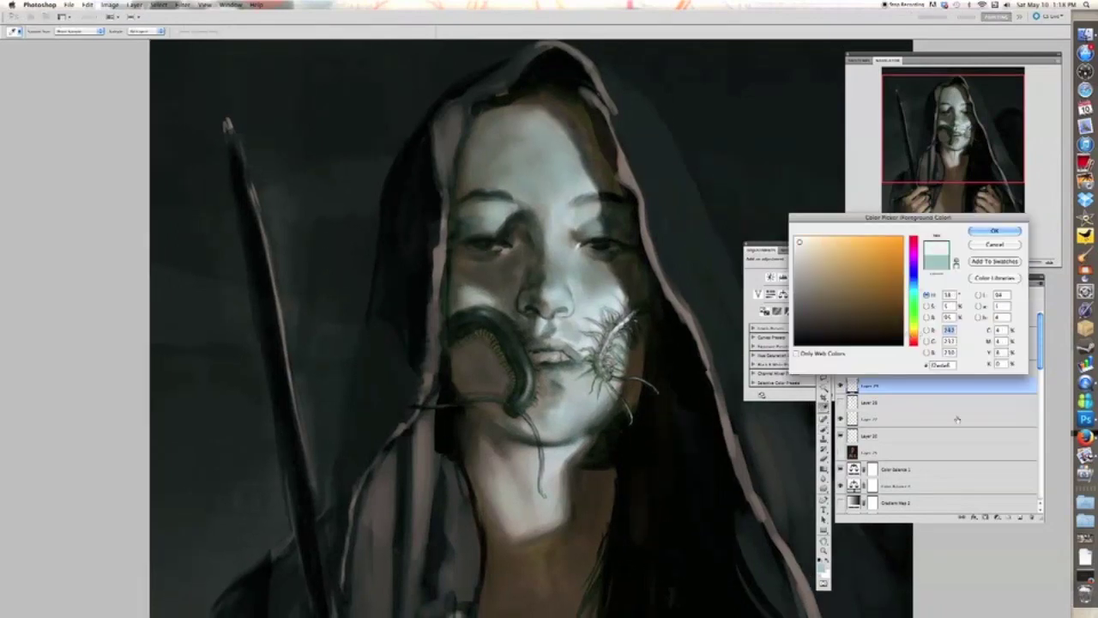
{"action": "key", "text": "Return"}
{"action": "left_click", "coordinate": [1020, 517]}
{"action": "key", "text": "super+plus"}
{"action": "left_click", "coordinate": [167, 32]}
{"action": "left_click", "coordinate": [214, 31]}
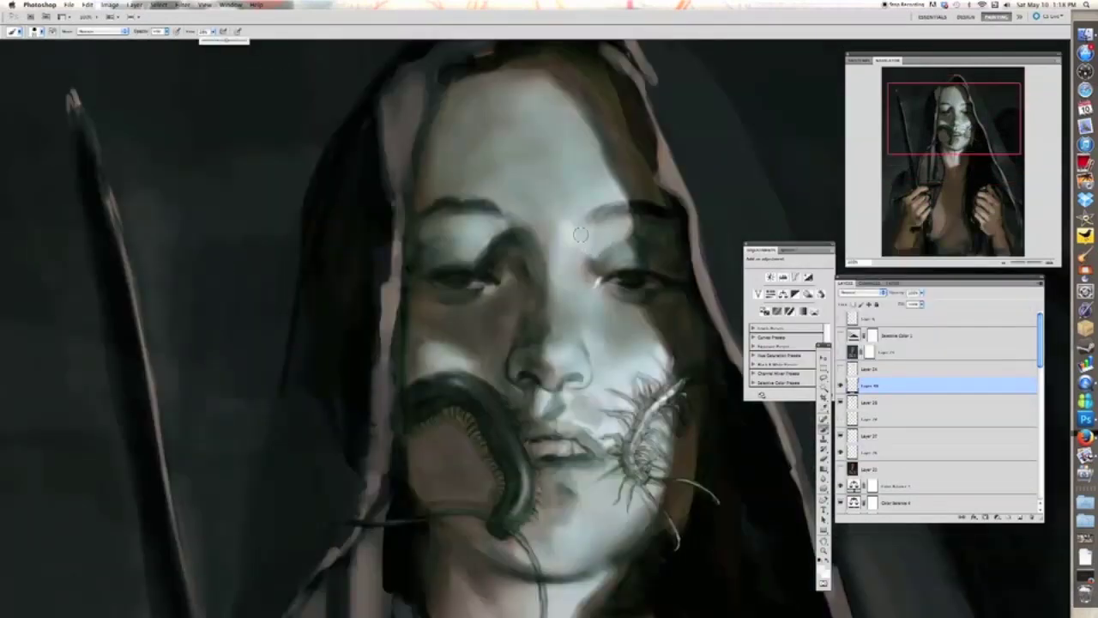
{"action": "mouse_move", "coordinate": [574, 233]}
{"action": "left_mouse_down"}
{"action": "mouse_move", "coordinate": [607, 226]}
{"action": "mouse_move", "coordinate": [569, 234]}
{"action": "mouse_move", "coordinate": [570, 278]}
{"action": "mouse_move", "coordinate": [606, 304]}
{"action": "mouse_move", "coordinate": [575, 291]}
{"action": "mouse_move", "coordinate": [582, 268]}
{"action": "mouse_move", "coordinate": [562, 261]}
{"action": "mouse_move", "coordinate": [609, 238]}
{"action": "left_mouse_up"}
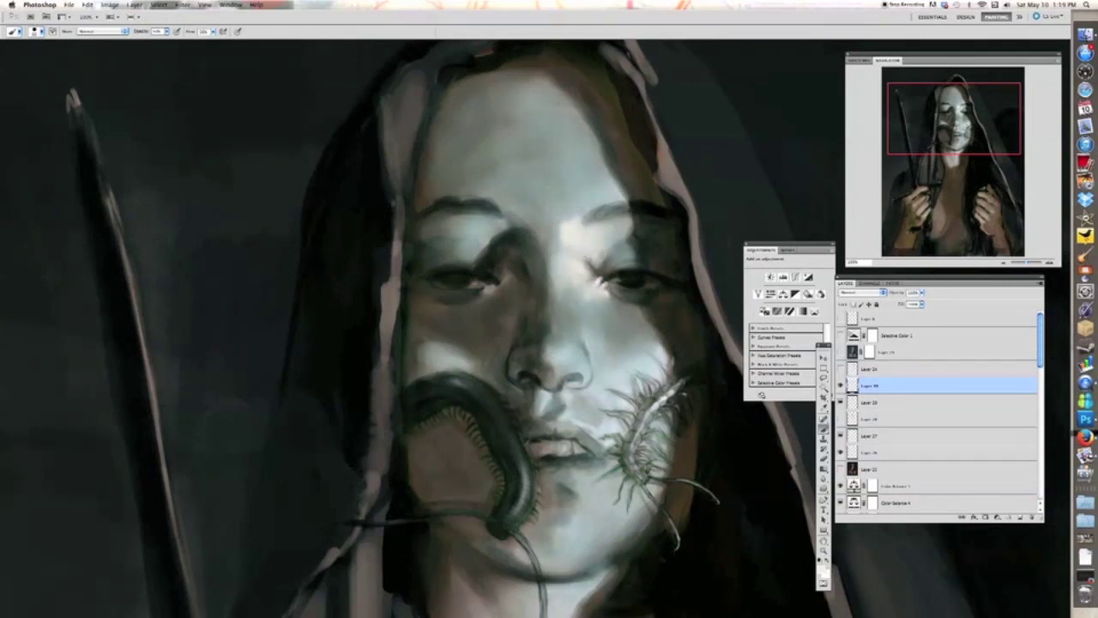
- Brush soft off-white highlights onto the forehead, eyelids, nose and cheek
{"action": "key", "text": "super+minus"}
{"action": "key", "text": "super+minus"}
{"action": "key", "text": "super+plus"}
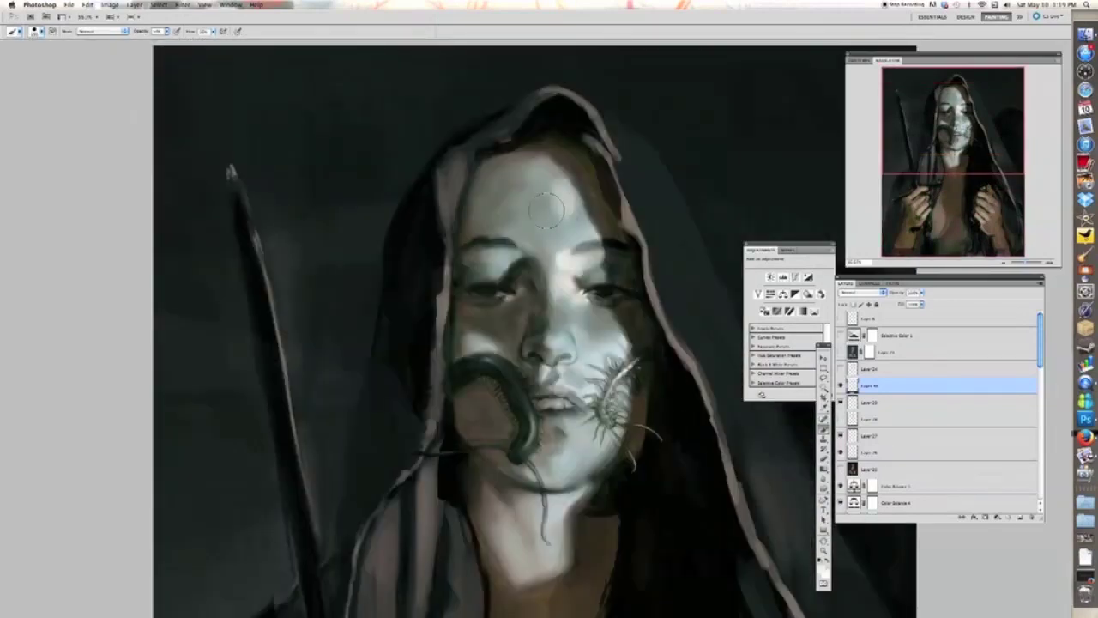
{"action": "mouse_move", "coordinate": [546, 209]}
{"action": "left_mouse_down"}
{"action": "mouse_move", "coordinate": [566, 214]}
{"action": "mouse_move", "coordinate": [558, 201]}
{"action": "mouse_move", "coordinate": [549, 225]}
{"action": "mouse_move", "coordinate": [515, 234]}
{"action": "left_mouse_up"}
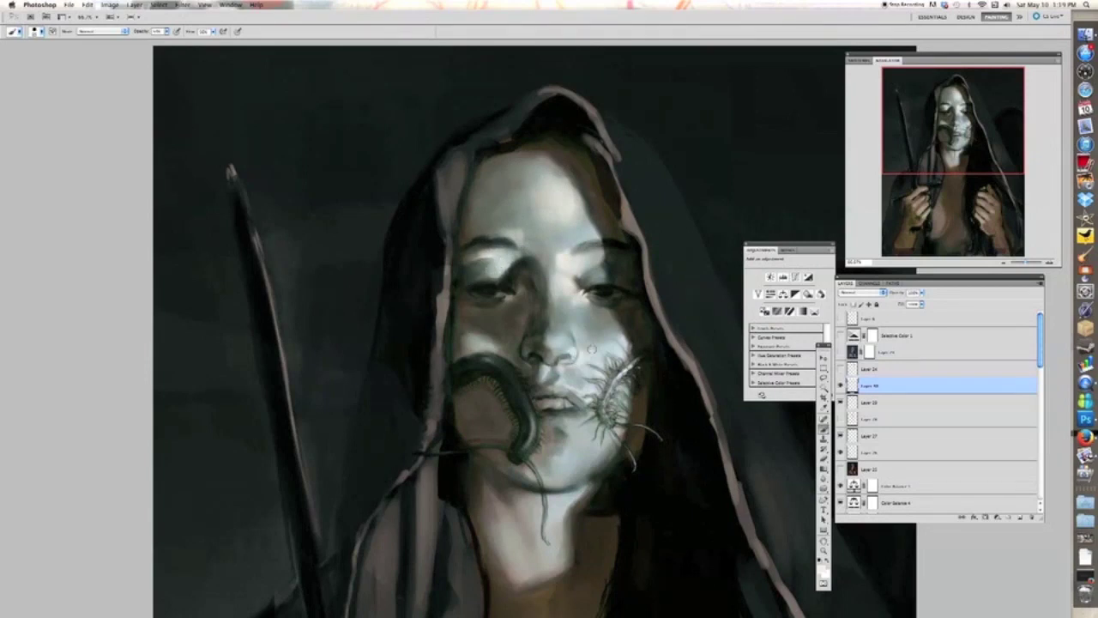
{"action": "mouse_move", "coordinate": [591, 348]}
{"action": "left_mouse_down"}
{"action": "mouse_move", "coordinate": [611, 359]}
{"action": "mouse_move", "coordinate": [560, 348]}
{"action": "left_mouse_up"}
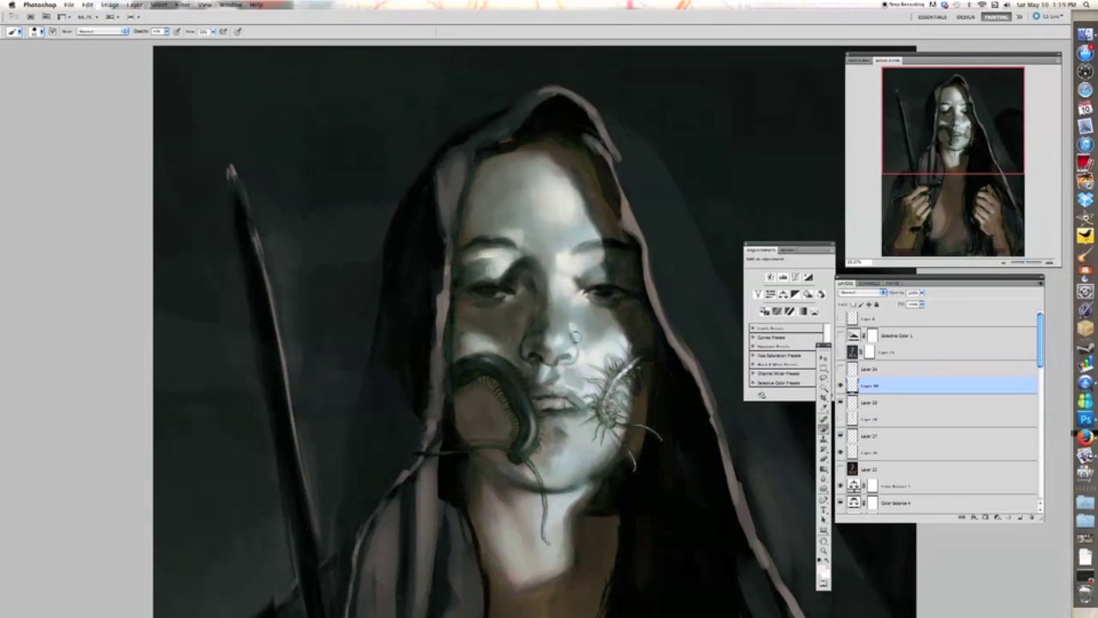
- Enlarge the brush and brighten the lit cheek, the area around the mouth and the chin
{"action": "key", "text": "bracketright"}
{"action": "key", "text": "bracketright"}
{"action": "key", "text": "bracketright"}
{"action": "key", "text": "bracketright"}
{"action": "key", "text": "bracketright"}
{"action": "key", "text": "bracketright"}
{"action": "key", "text": "bracketright"}
{"action": "key", "text": "bracketright"}
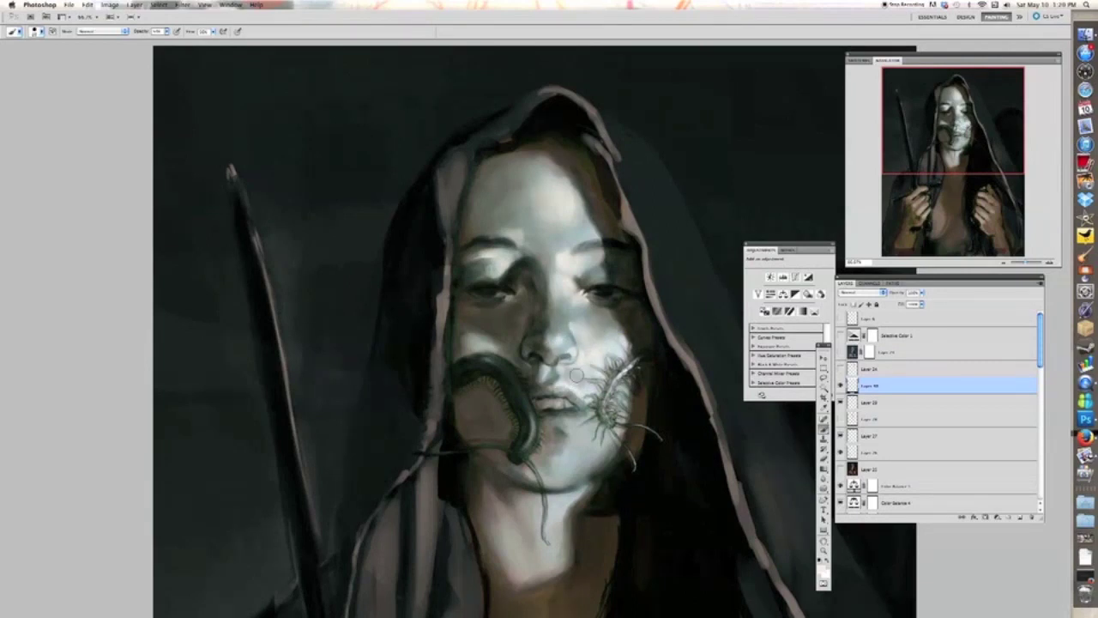
{"action": "scroll", "coordinate": [576, 375], "scroll_direction": "down", "scroll_amount": 2}
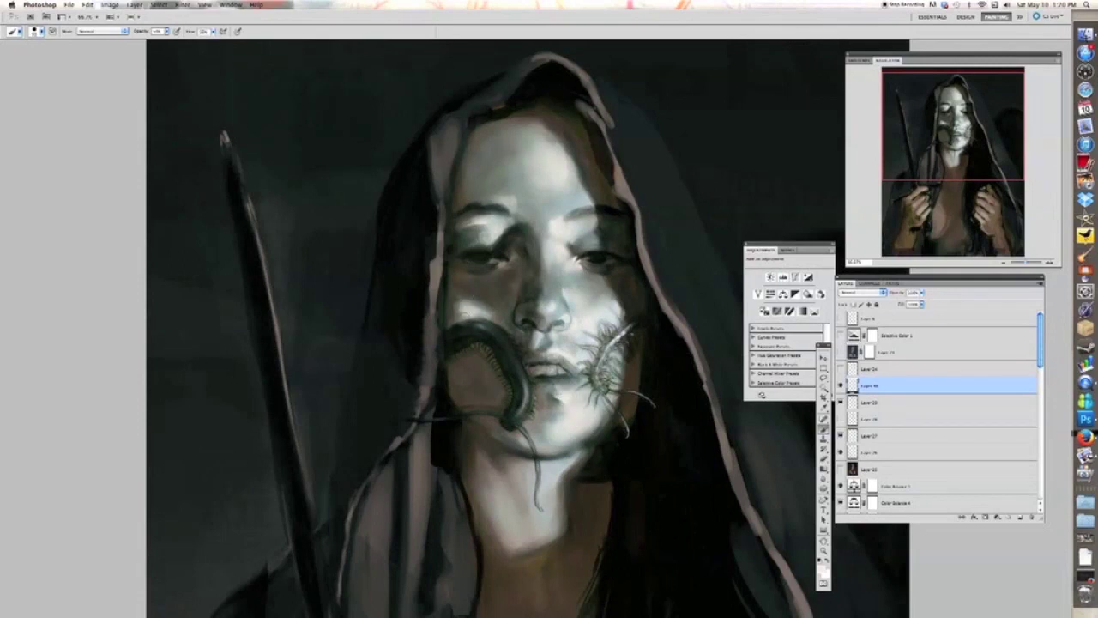
- Sample a colour at the edge of the face and refine the shadowed cheek and the nose
{"action": "key", "text": "super+minus"}
{"action": "key", "text": "super+minus"}
{"action": "key", "text": "super+plus"}
{"action": "key", "text": "super+plus"}
{"action": "key", "text": "super+plus"}
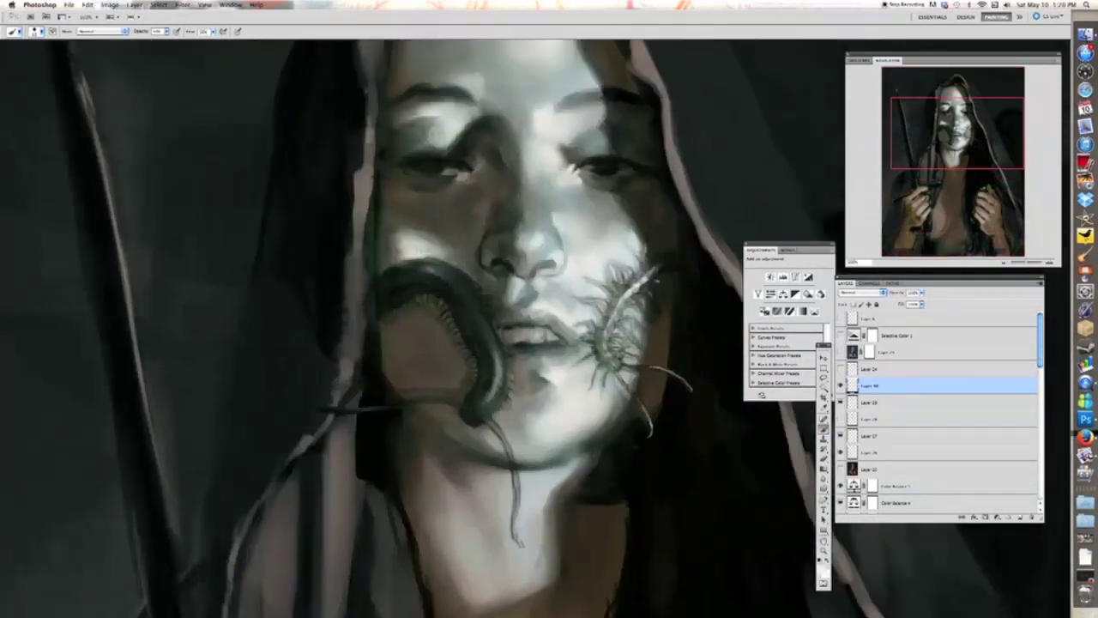
{"action": "left_click", "coordinate": [380, 246], "text": "alt"}
{"action": "left_click_drag", "start_coordinate": [386, 249], "coordinate": [421, 243]}
{"action": "left_click_drag", "start_coordinate": [536, 247], "coordinate": [521, 257]}
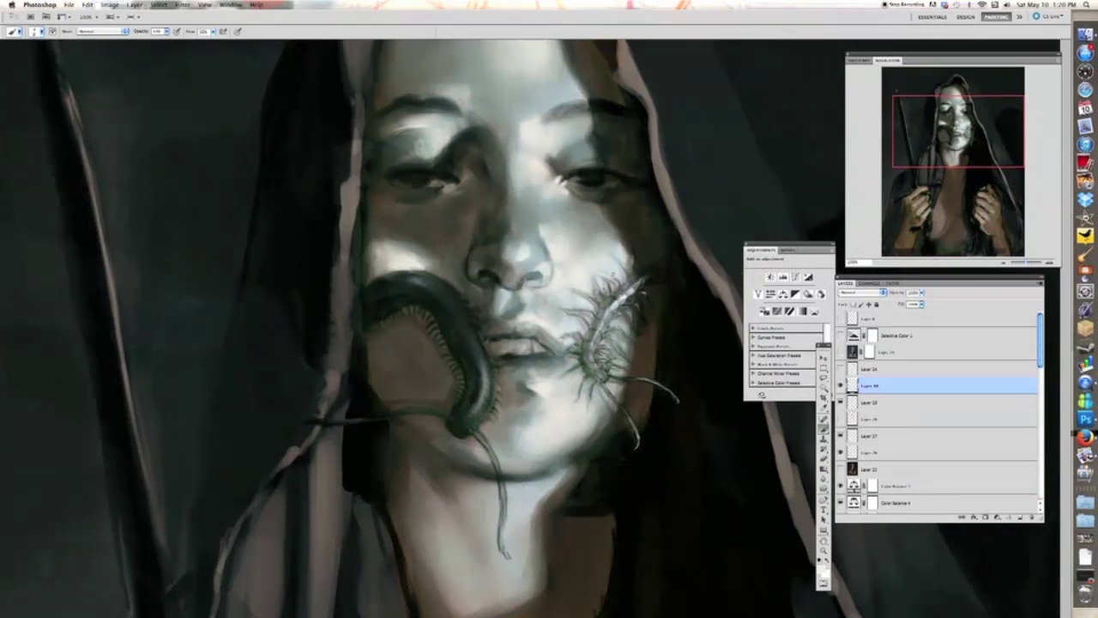
- Paint thin pale highlights along the tendrils of the creature beside the mouth
{"action": "key", "text": "super+0"}
{"action": "key", "text": "super+plus"}
{"action": "key", "text": "super+plus"}
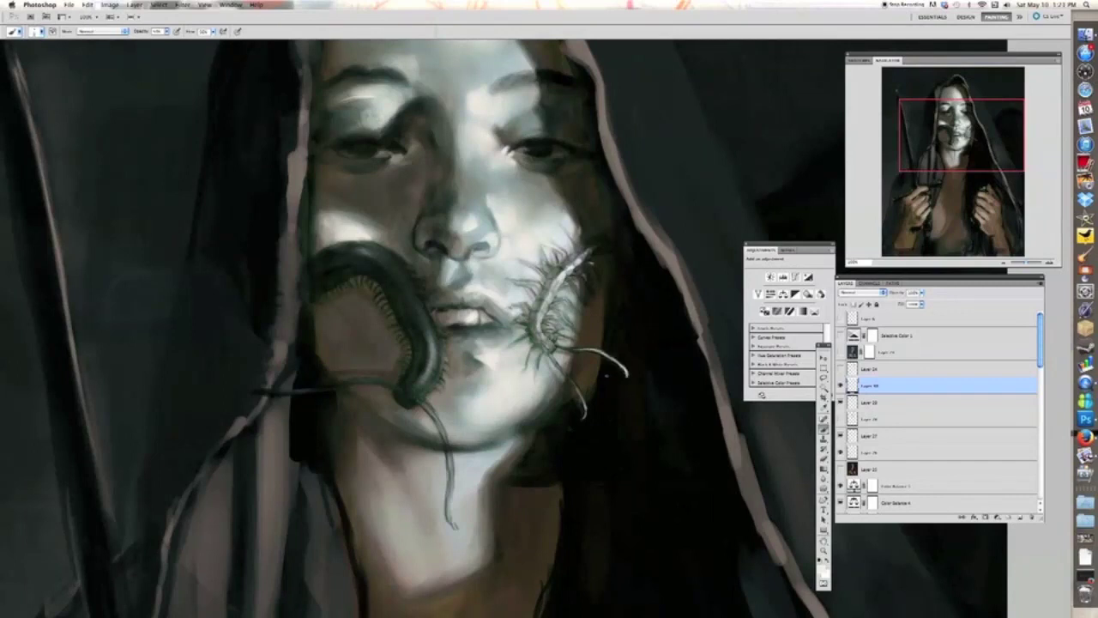
{"action": "key", "text": "super+minus"}
{"action": "key", "text": "super+minus"}
{"action": "key", "text": "super+plus"}
{"action": "key", "text": "super+plus"}
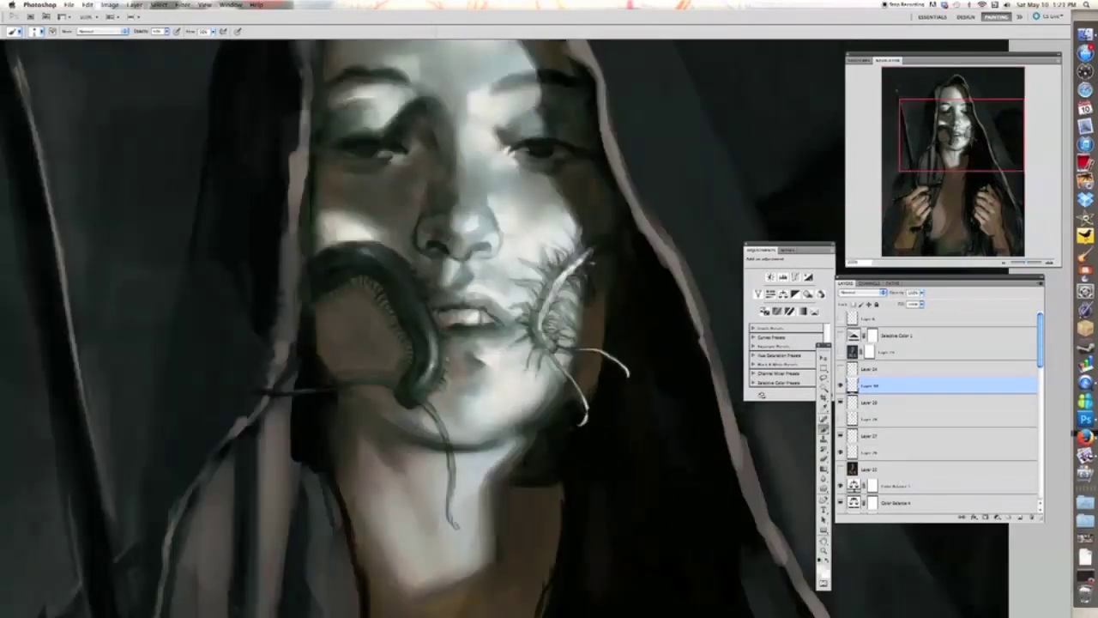
- Paint along the dark centipede's curved body on the cheek, adjusting the brush size to blend the strokes
{"action": "left_click_drag", "start_coordinate": [424, 386], "coordinate": [416, 302]}
{"action": "mouse_move", "coordinate": [357, 249]}
{"action": "left_mouse_down"}
{"action": "mouse_move", "coordinate": [389, 268]}
{"action": "mouse_move", "coordinate": [328, 257]}
{"action": "mouse_move", "coordinate": [381, 261]}
{"action": "mouse_move", "coordinate": [345, 251]}
{"action": "left_mouse_up"}
{"action": "key", "text": "bracketright"}
{"action": "key", "text": "bracketright"}
{"action": "key", "text": "bracketright"}
{"action": "key", "text": "bracketright"}
{"action": "key", "text": "bracketright"}
{"action": "key", "text": "bracketright"}
{"action": "key", "text": "bracketright"}
{"action": "key", "text": "bracketright"}
{"action": "key", "text": "bracketright"}
{"action": "key", "text": "bracketright"}
{"action": "key", "text": "bracketleft"}
{"action": "key", "text": "bracketleft"}
{"action": "key", "text": "bracketleft"}
{"action": "key", "text": "bracketleft"}
{"action": "key", "text": "bracketleft"}
{"action": "key", "text": "bracketleft"}
{"action": "key", "text": "bracketleft"}
{"action": "key", "text": "bracketleft"}
{"action": "key", "text": "bracketleft"}
{"action": "key", "text": "bracketleft"}
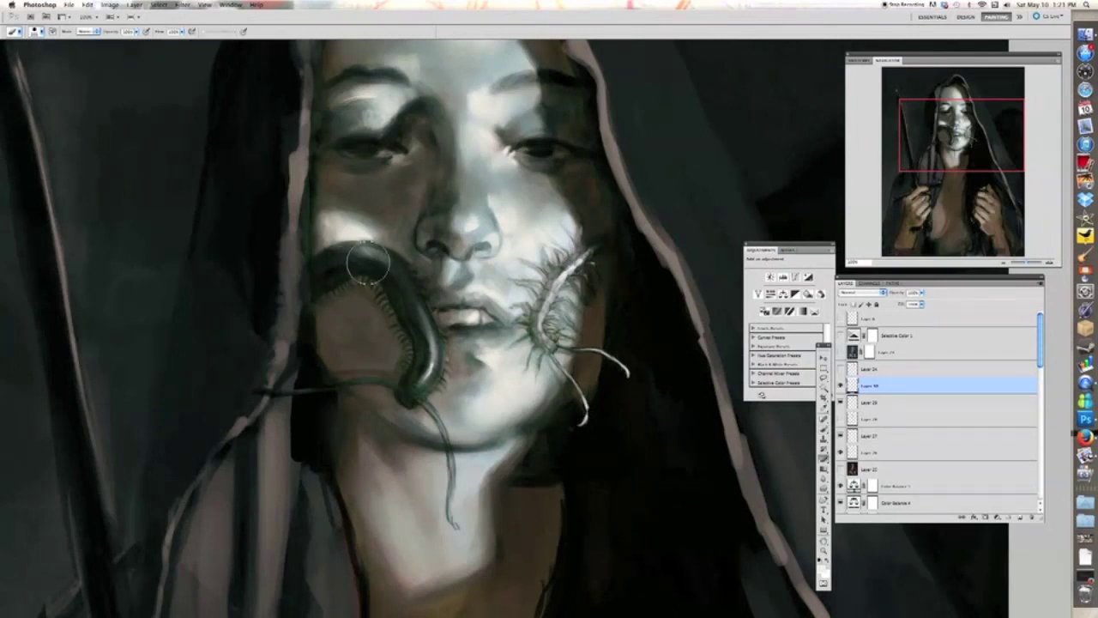
- Reduce the brush size and highlight the centipede's thin tendril that crosses the hood's edge
{"action": "key", "text": "super+plus"}
{"action": "key", "text": "bracketleft"}
{"action": "key", "text": "bracketleft"}
{"action": "key", "text": "bracketleft"}
{"action": "key", "text": "bracketleft"}
{"action": "key", "text": "bracketleft"}
{"action": "key", "text": "bracketleft"}
{"action": "mouse_move", "coordinate": [352, 372]}
{"action": "left_mouse_down"}
{"action": "mouse_move", "coordinate": [316, 271]}
{"action": "mouse_move", "coordinate": [184, 157]}
{"action": "mouse_move", "coordinate": [153, 149]}
{"action": "left_mouse_up"}
{"action": "key", "text": "super+minus"}
{"action": "key", "text": "super+minus"}
{"action": "key", "text": "super+minus"}
{"action": "key", "text": "super+plus"}
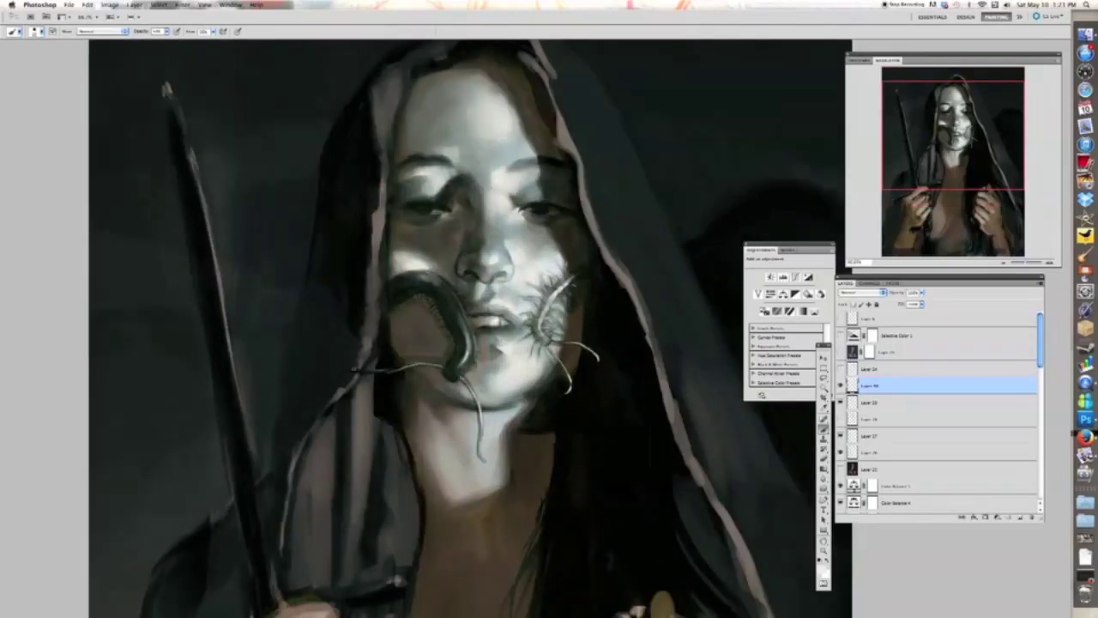
- Refine the lighting on the chin and neck around the centipede's hanging tendril
{"action": "key", "text": "super+0"}
{"action": "key", "text": "super+plus"}
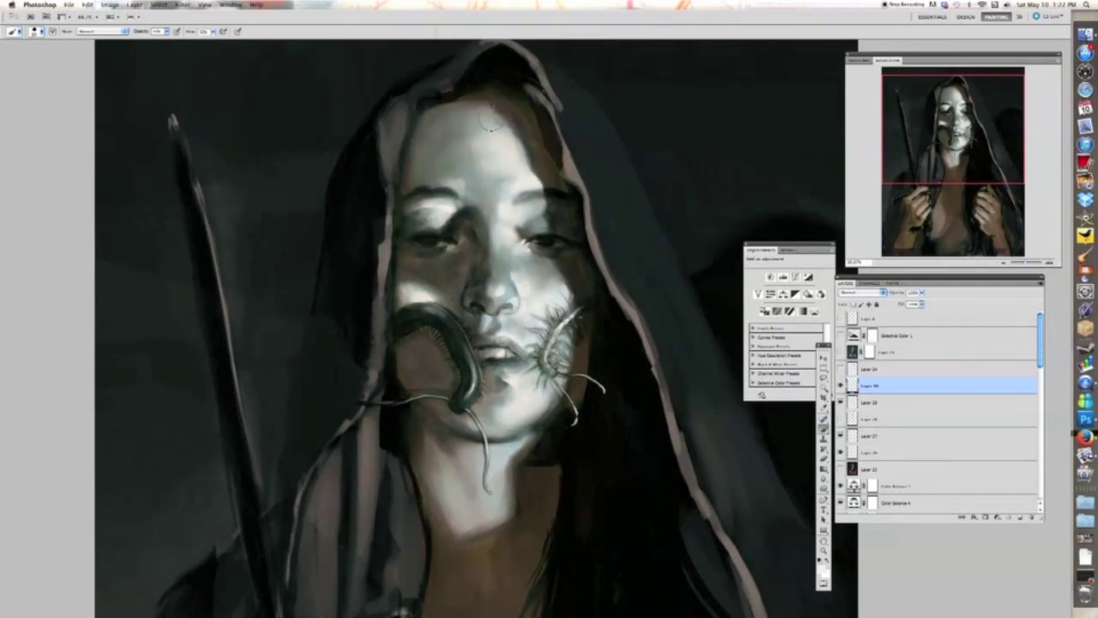
{"action": "key", "text": "super+0"}
{"action": "key", "text": "super+plus"}
{"action": "key", "text": "super+plus"}
{"action": "left_click_drag", "start_coordinate": [487, 375], "coordinate": [482, 384]}
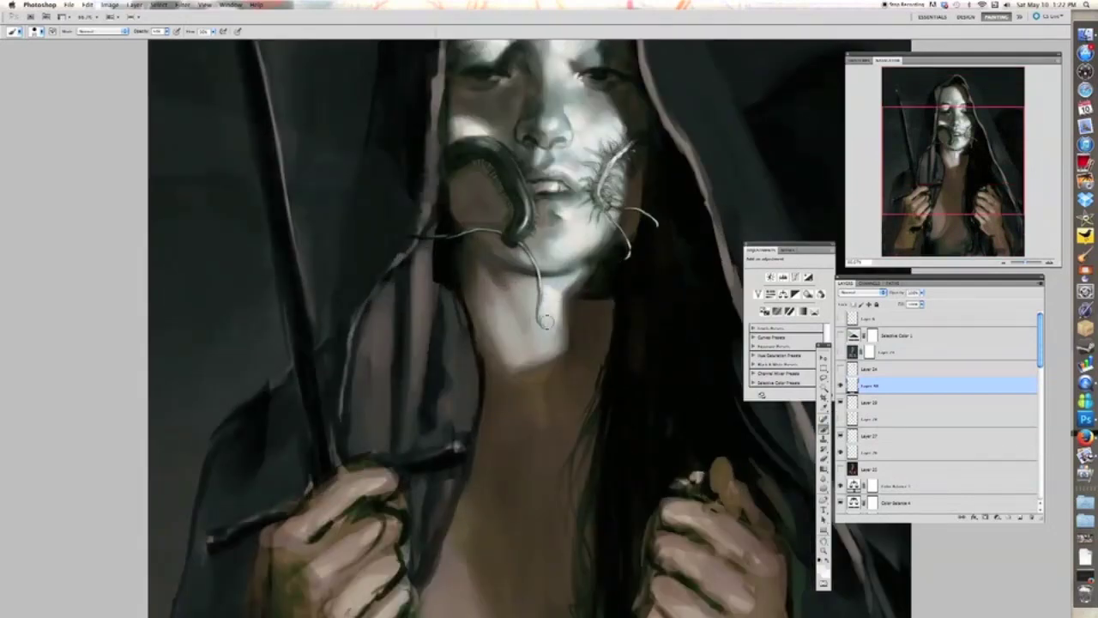
{"action": "mouse_move", "coordinate": [528, 308]}
{"action": "left_mouse_down"}
{"action": "mouse_move", "coordinate": [493, 308]}
{"action": "mouse_move", "coordinate": [519, 348]}
{"action": "mouse_move", "coordinate": [494, 337]}
{"action": "mouse_move", "coordinate": [516, 370]}
{"action": "left_mouse_up"}
- Compare the portrait with and without the highlight layer and reduce that layer's opacity
{"action": "key", "text": "super+minus"}
{"action": "key", "text": "super+minus"}
{"action": "left_click", "coordinate": [841, 386]}
{"action": "left_click", "coordinate": [841, 386]}
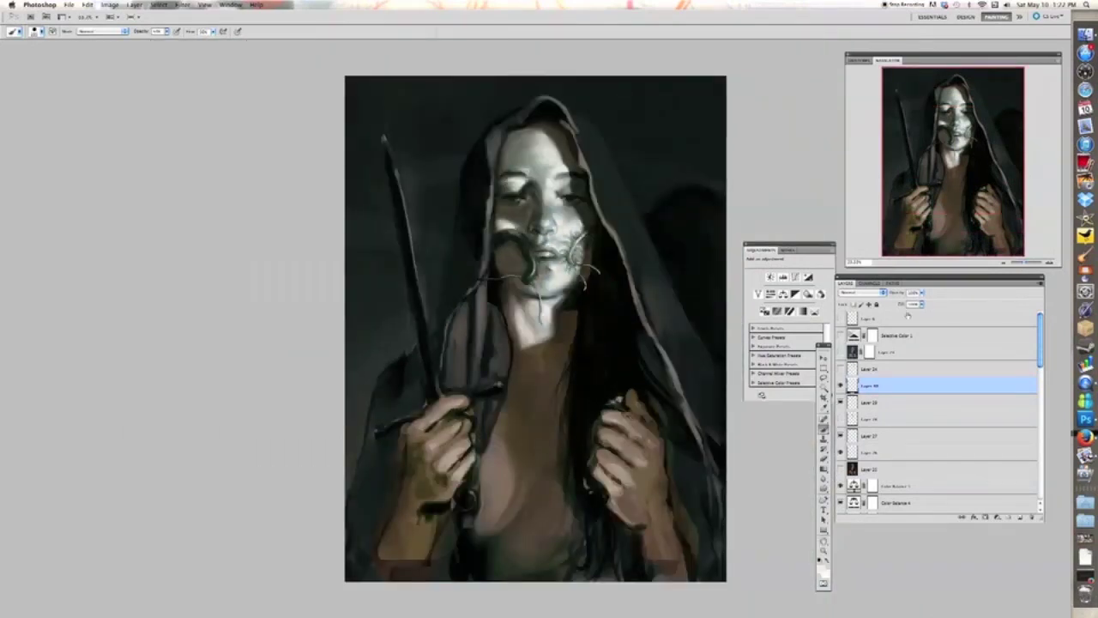
{"action": "left_click", "coordinate": [922, 294]}
{"action": "left_click_drag", "start_coordinate": [921, 301], "coordinate": [911, 302]}
- Add a Brightness/Contrast adjustment layer above the highlights, adjust its slider, and collapse the adjustment settings
{"action": "left_click", "coordinate": [997, 516]}
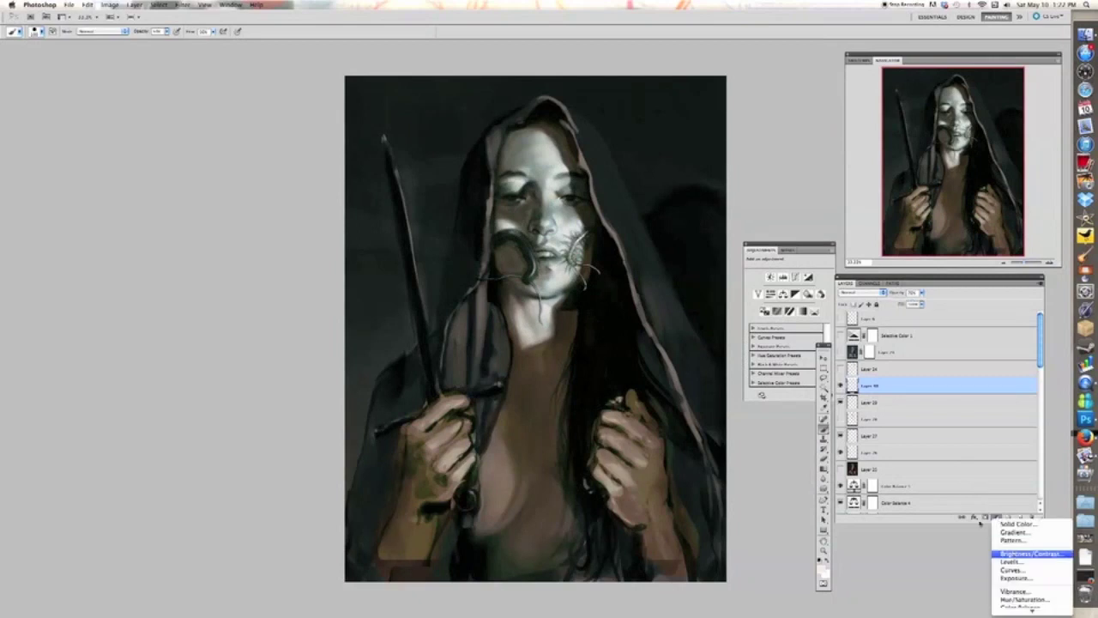
{"action": "left_click", "coordinate": [1027, 553]}
{"action": "left_click_drag", "start_coordinate": [785, 305], "coordinate": [795, 305]}
{"action": "left_click", "coordinate": [746, 245]}
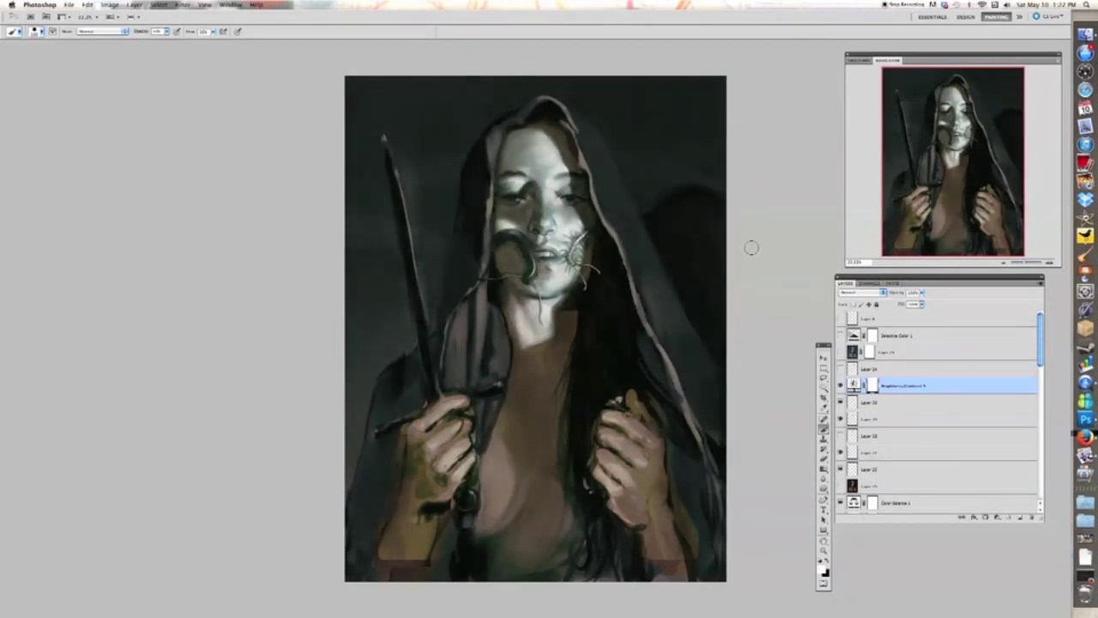
- Add a new layer, choose a brown colour, and glaze it with an enlarged brush over the forehead, nose and cheek
{"action": "left_click", "coordinate": [997, 516]}
{"action": "left_click", "coordinate": [822, 569]}
{"action": "left_click", "coordinate": [870, 300]}
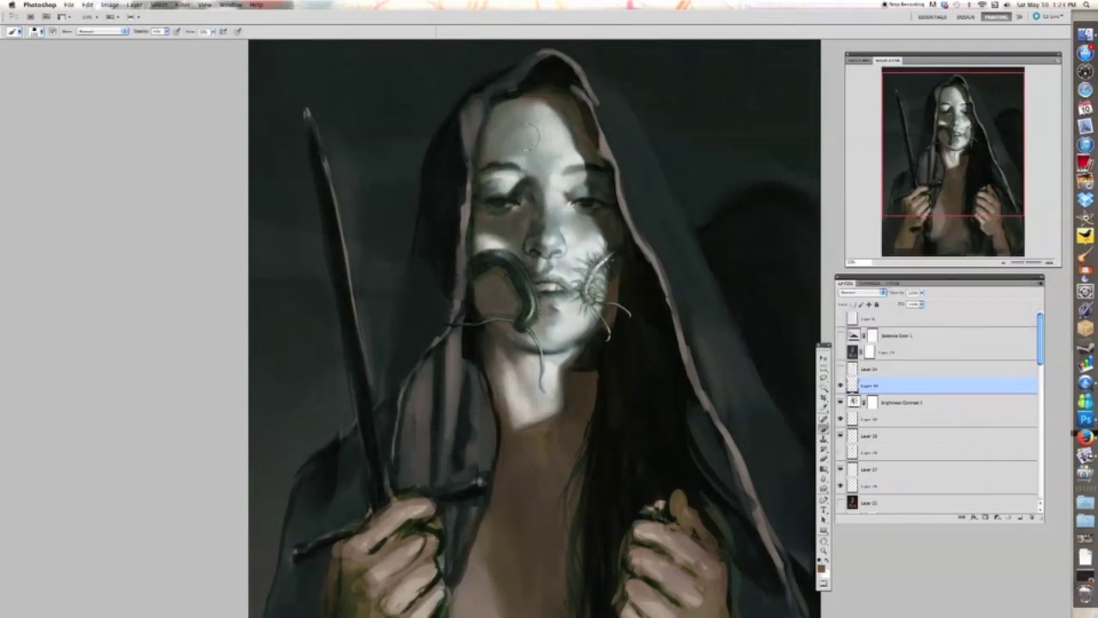
{"action": "key", "text": "bracketright"}
{"action": "key", "text": "bracketright"}
{"action": "key", "text": "bracketright"}
{"action": "key", "text": "bracketright"}
{"action": "key", "text": "bracketright"}
{"action": "key", "text": "bracketright"}
{"action": "left_click_drag", "start_coordinate": [542, 150], "coordinate": [568, 314]}
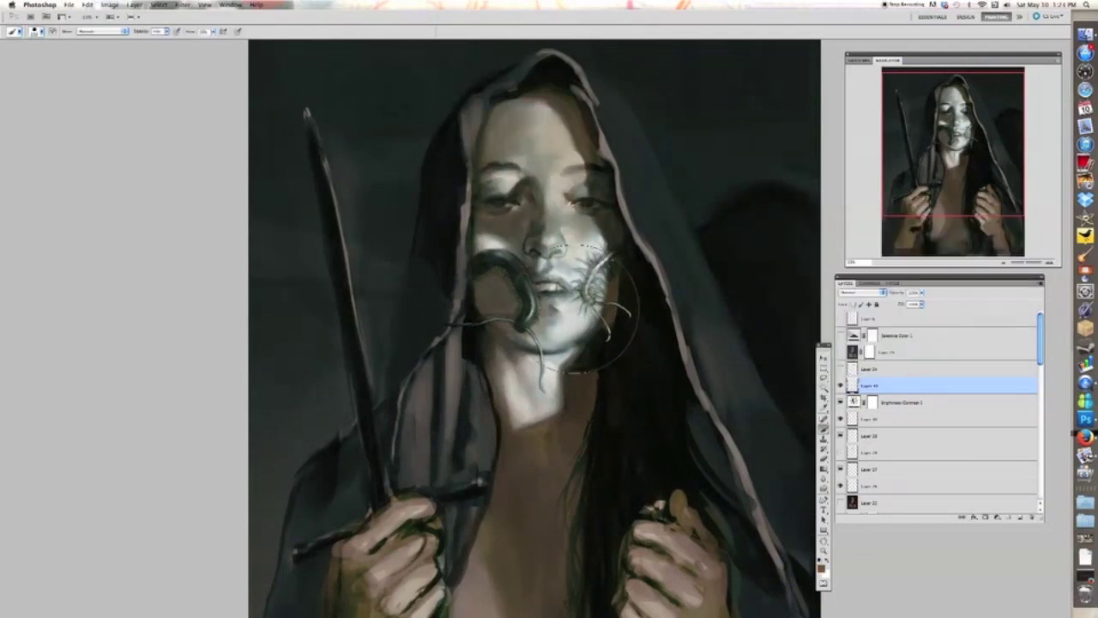
- Cycle through blend modes for the brown glaze layer to change how it tints the face
{"action": "key", "text": "v"}
{"action": "key", "text": "shift+plus"}
{"action": "key", "text": "shift+plus"}
{"action": "key", "text": "shift+plus"}
{"action": "key", "text": "shift+plus"}
{"action": "key", "text": "shift+plus"}
{"action": "key", "text": "shift+plus"}
{"action": "key", "text": "shift+minus"}
{"action": "key", "text": "shift+minus"}
{"action": "key", "text": "shift+minus"}
{"action": "key", "text": "shift+minus"}
{"action": "key", "text": "shift+minus"}
{"action": "key", "text": "shift+minus"}
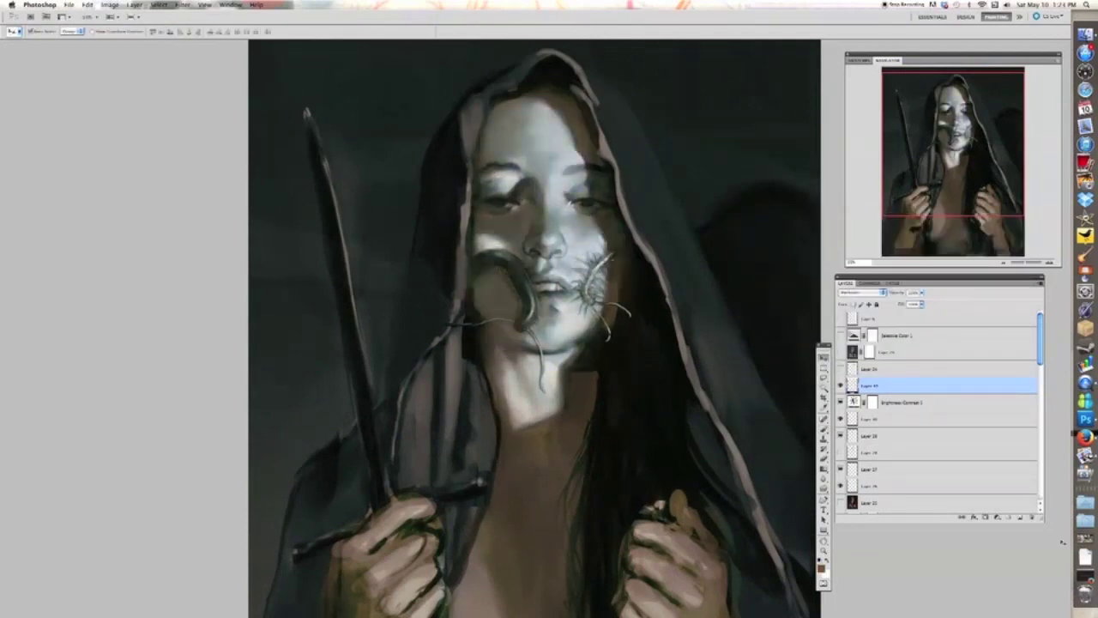
- Brush the blended glaze over the cheeks, neck below the chin, and forehead
{"action": "key", "text": "b"}
{"action": "mouse_move", "coordinate": [487, 210]}
{"action": "left_mouse_down"}
{"action": "mouse_move", "coordinate": [487, 279]}
{"action": "mouse_move", "coordinate": [497, 224]}
{"action": "left_mouse_up"}
{"action": "mouse_move", "coordinate": [580, 223]}
{"action": "left_mouse_down"}
{"action": "mouse_move", "coordinate": [562, 234]}
{"action": "mouse_move", "coordinate": [577, 257]}
{"action": "left_mouse_up"}
{"action": "mouse_move", "coordinate": [545, 364]}
{"action": "left_mouse_down"}
{"action": "mouse_move", "coordinate": [542, 399]}
{"action": "mouse_move", "coordinate": [513, 373]}
{"action": "left_mouse_up"}
{"action": "left_click_drag", "start_coordinate": [528, 128], "coordinate": [548, 159]}
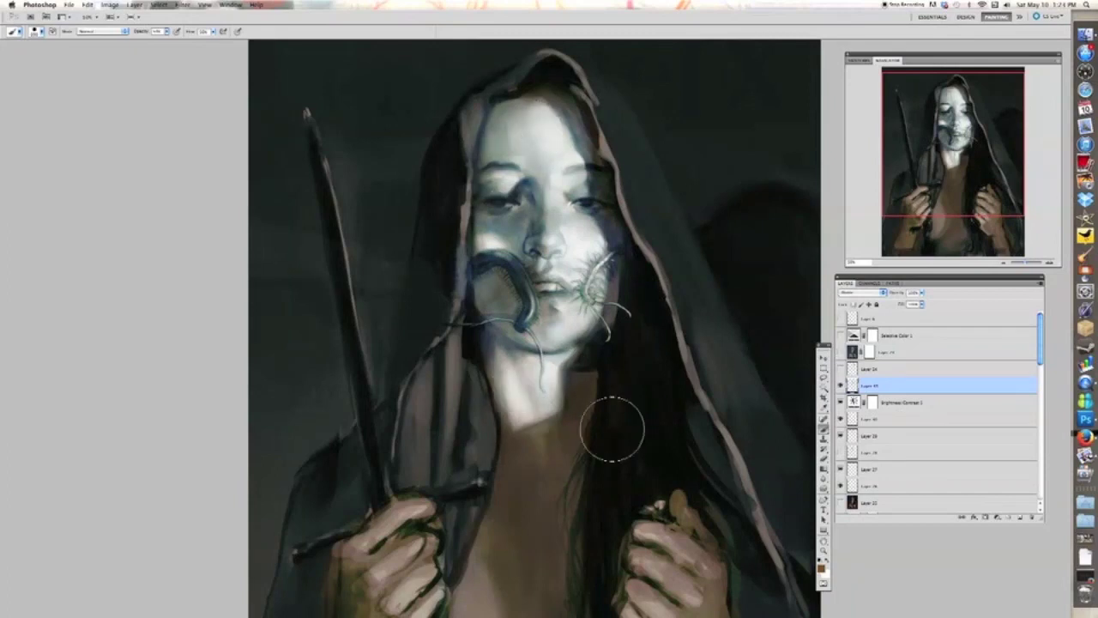
- Erase excess glaze around the centipede, nose, forehead and hood edge, varying the eraser size
{"action": "scroll", "coordinate": [612, 429], "scroll_direction": "down", "scroll_amount": 3}
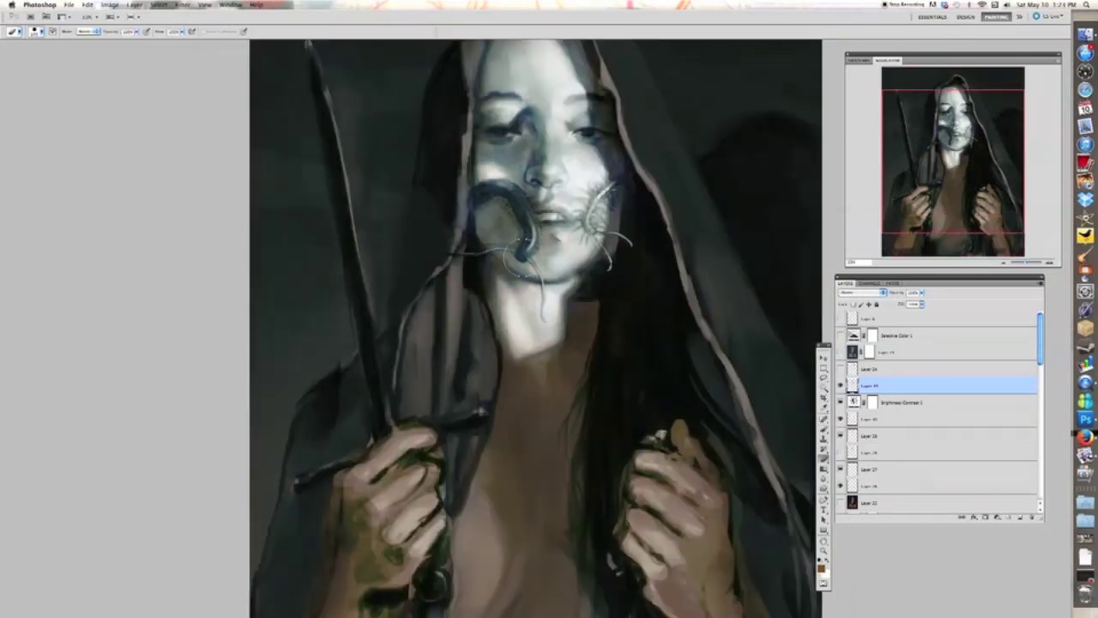
{"action": "mouse_move", "coordinate": [522, 259]}
{"action": "left_mouse_down"}
{"action": "mouse_move", "coordinate": [511, 228]}
{"action": "mouse_move", "coordinate": [456, 262]}
{"action": "left_mouse_up"}
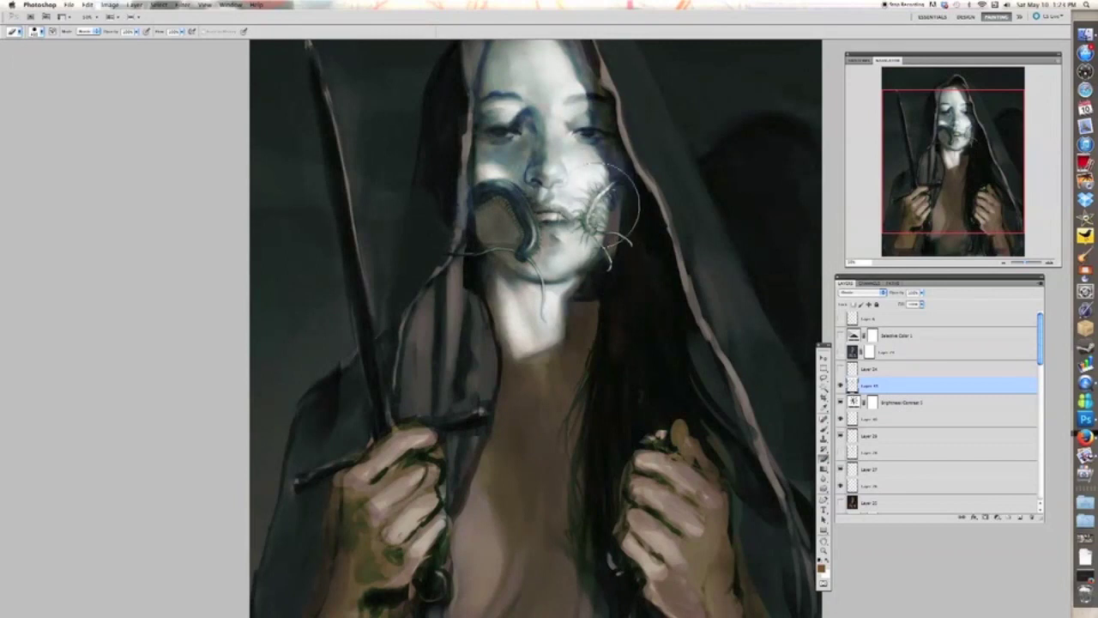
{"action": "scroll", "coordinate": [559, 133], "scroll_direction": "up", "scroll_amount": 2}
{"action": "key", "text": "bracketleft"}
{"action": "key", "text": "bracketleft"}
{"action": "key", "text": "bracketleft"}
{"action": "key", "text": "bracketleft"}
{"action": "key", "text": "bracketleft"}
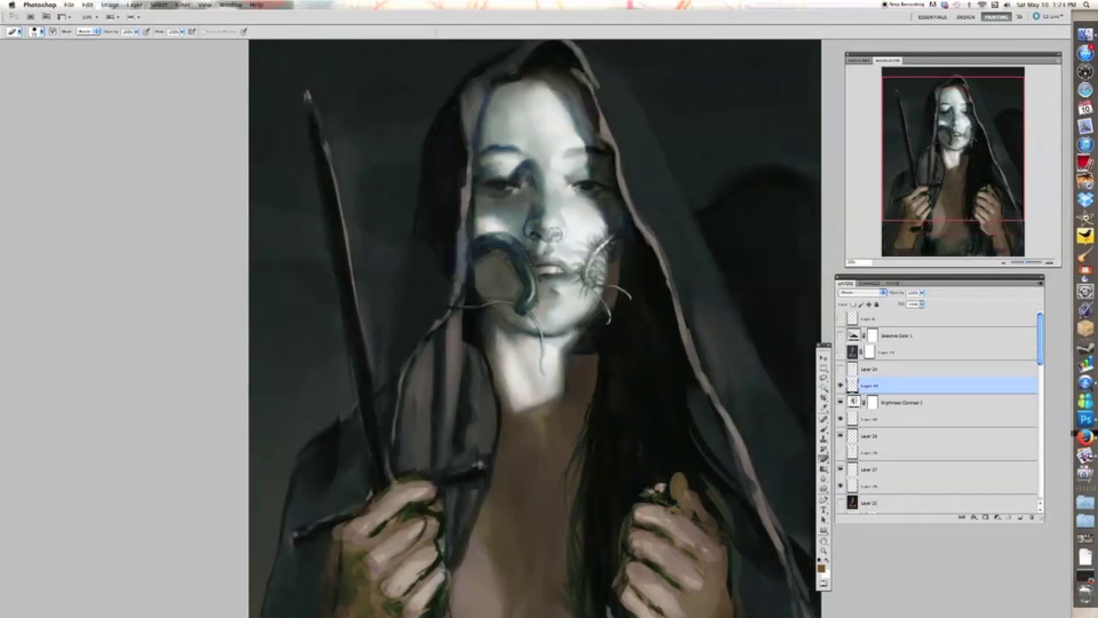
{"action": "mouse_move", "coordinate": [562, 214]}
{"action": "left_mouse_down"}
{"action": "mouse_move", "coordinate": [471, 139]}
{"action": "mouse_move", "coordinate": [518, 85]}
{"action": "mouse_move", "coordinate": [580, 137]}
{"action": "mouse_move", "coordinate": [513, 77]}
{"action": "left_mouse_up"}
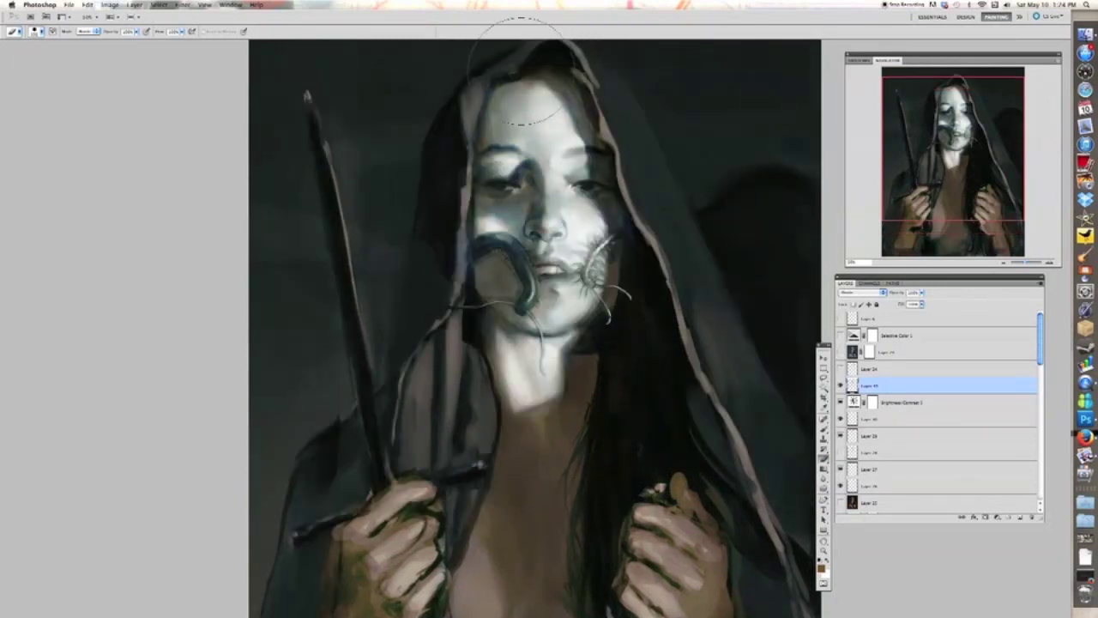
{"action": "left_click_drag", "start_coordinate": [504, 245], "coordinate": [486, 206]}
- Lower the opacity of the glaze layer to soften its effect on the face
{"action": "key", "text": "super+minus"}
{"action": "left_click", "coordinate": [823, 428]}
{"action": "key", "text": "super+equal"}
{"action": "key", "text": "super+equal"}
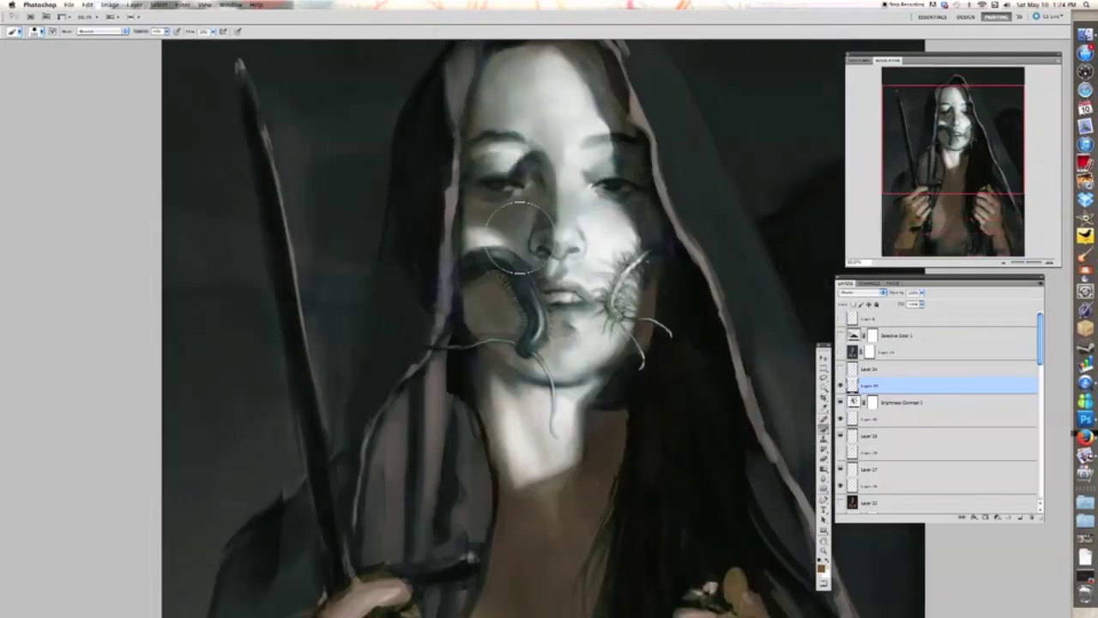
{"action": "scroll", "coordinate": [532, 246], "scroll_direction": "down", "scroll_amount": 1}
{"action": "left_click", "coordinate": [922, 294]}
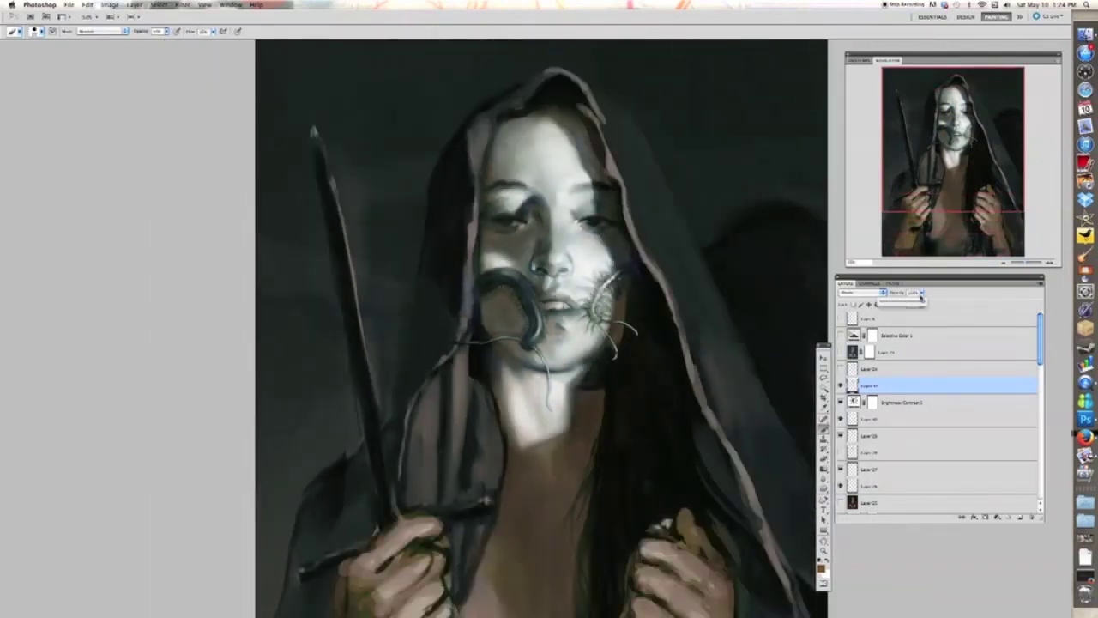
{"action": "left_click_drag", "start_coordinate": [922, 300], "coordinate": [902, 304]}
{"action": "key", "text": "e"}
{"action": "key", "text": "super+equal"}
{"action": "key", "text": "super+minus"}
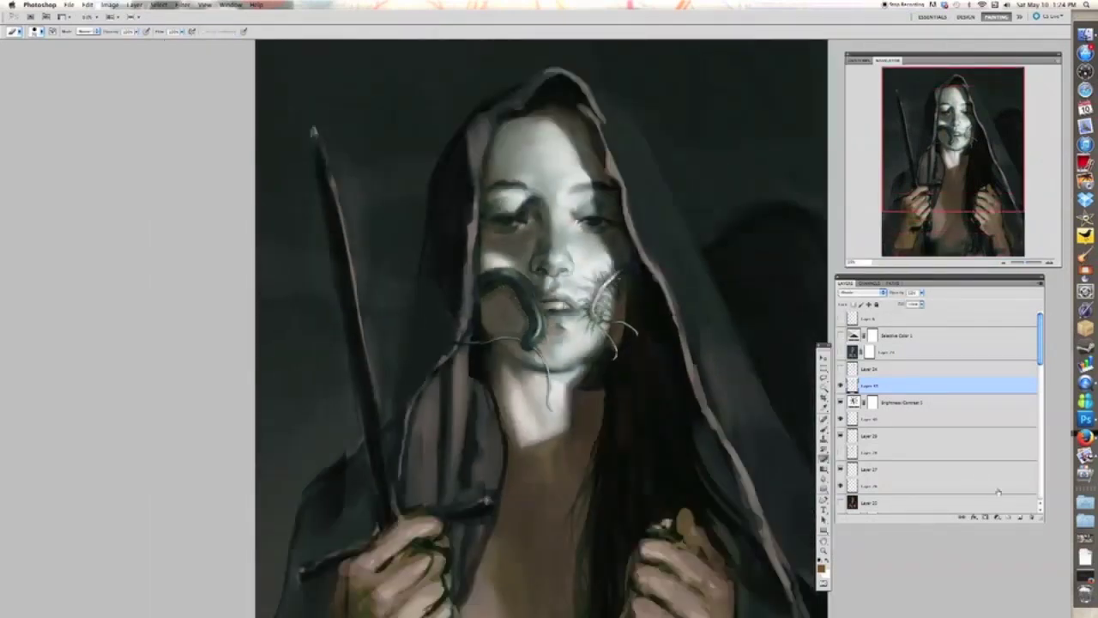
- Add a new layer and paint brown vertical streaks on the forehead, nose and cheeks with a smaller brush
{"action": "left_click", "coordinate": [1020, 518]}
{"action": "key", "text": "b"}
{"action": "key", "text": "super+equal"}
{"action": "mouse_move", "coordinate": [570, 176]}
{"action": "left_mouse_down"}
{"action": "mouse_move", "coordinate": [541, 196]}
{"action": "mouse_move", "coordinate": [564, 405]}
{"action": "mouse_move", "coordinate": [588, 231]}
{"action": "left_mouse_up"}
{"action": "key", "text": "bracketleft"}
{"action": "key", "text": "bracketleft"}
{"action": "key", "text": "bracketleft"}
{"action": "key", "text": "bracketleft"}
{"action": "key", "text": "bracketleft"}
{"action": "key", "text": "bracketleft"}
{"action": "key", "text": "bracketleft"}
{"action": "key", "text": "bracketleft"}
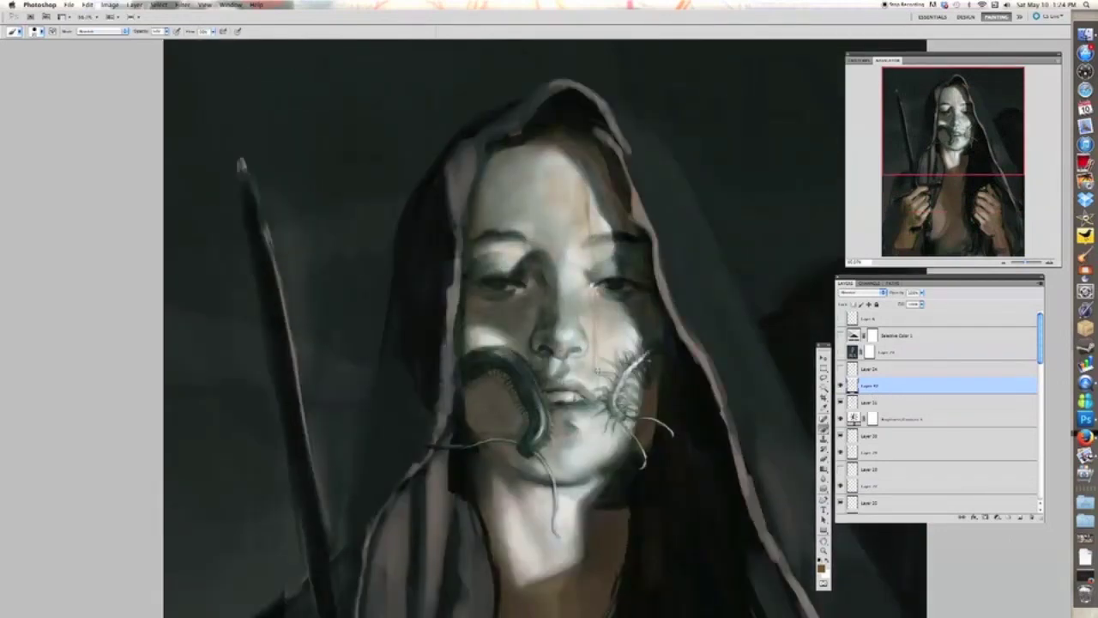
{"action": "mouse_move", "coordinate": [603, 304]}
{"action": "left_mouse_down"}
{"action": "mouse_move", "coordinate": [619, 314]}
{"action": "mouse_move", "coordinate": [573, 361]}
{"action": "left_mouse_up"}
{"action": "left_click_drag", "start_coordinate": [568, 266], "coordinate": [602, 225]}
{"action": "mouse_move", "coordinate": [533, 165]}
{"action": "left_mouse_down"}
{"action": "mouse_move", "coordinate": [539, 222]}
{"action": "mouse_move", "coordinate": [501, 274]}
{"action": "left_mouse_up"}
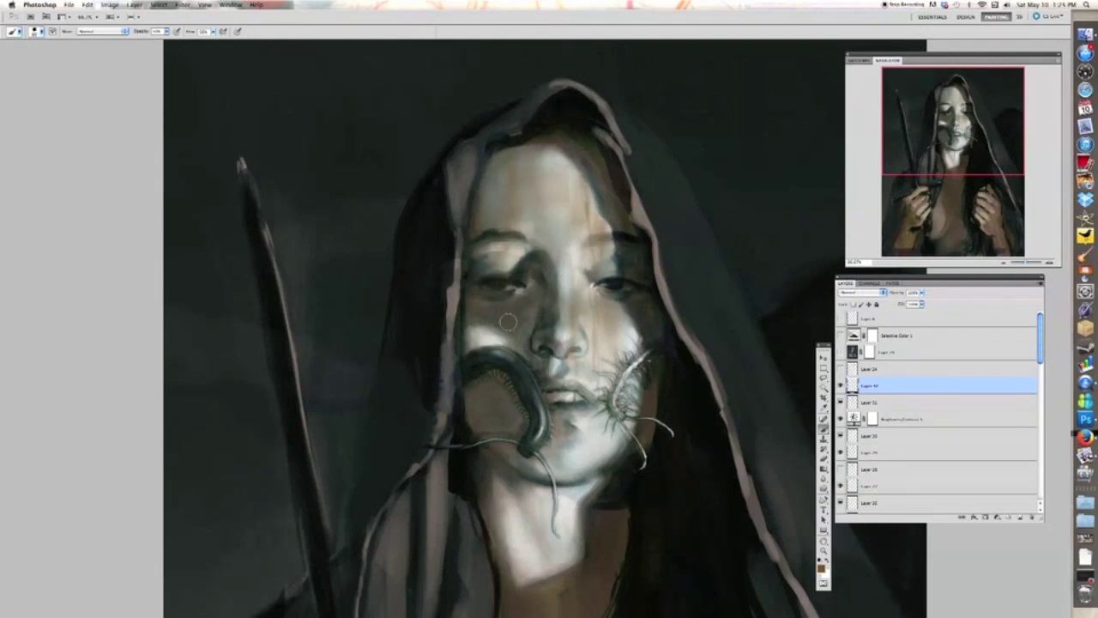
- Extend the brown streaks over the cheek above the centipede, the chin and the neck
{"action": "left_click_drag", "start_coordinate": [478, 331], "coordinate": [485, 346]}
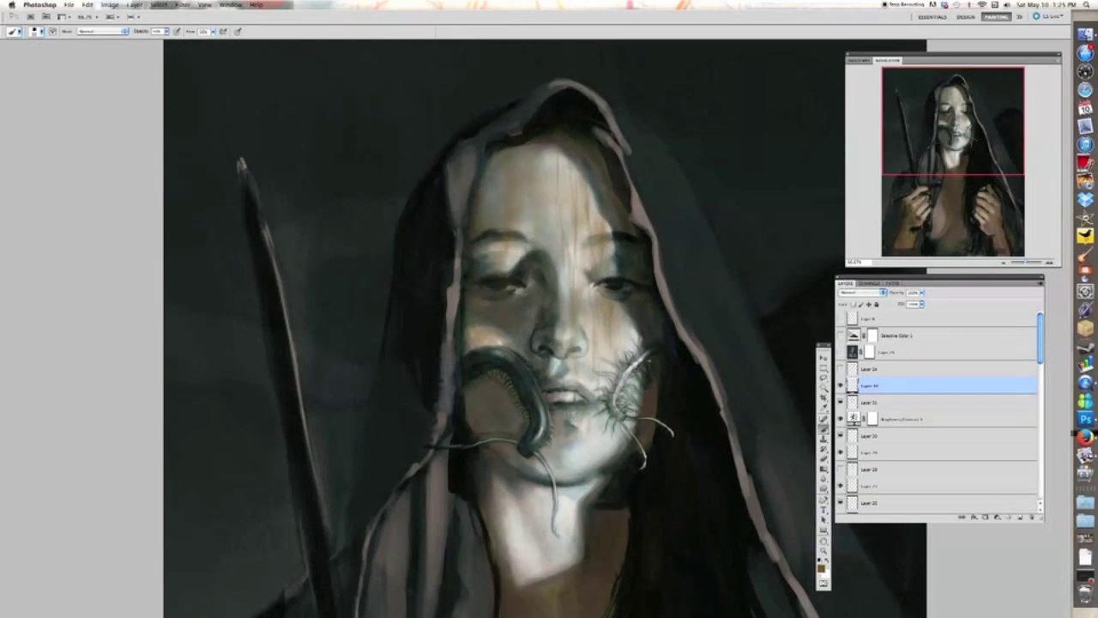
{"action": "mouse_move", "coordinate": [559, 588]}
{"action": "left_mouse_down"}
{"action": "mouse_move", "coordinate": [569, 515]}
{"action": "mouse_move", "coordinate": [534, 570]}
{"action": "left_mouse_up"}
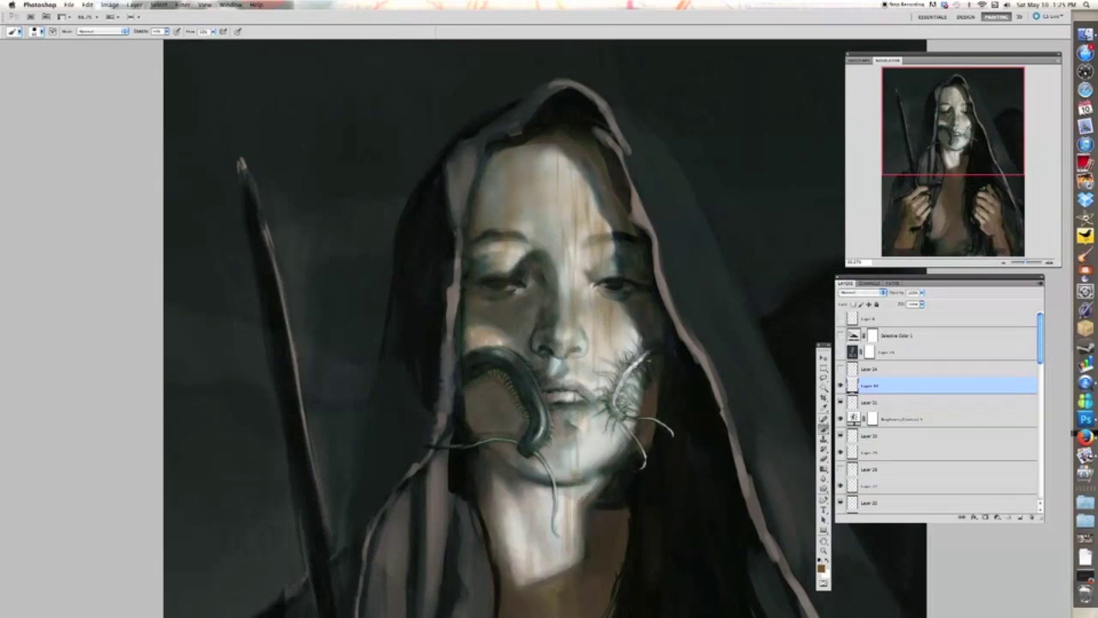
{"action": "left_click_drag", "start_coordinate": [568, 447], "coordinate": [558, 468]}
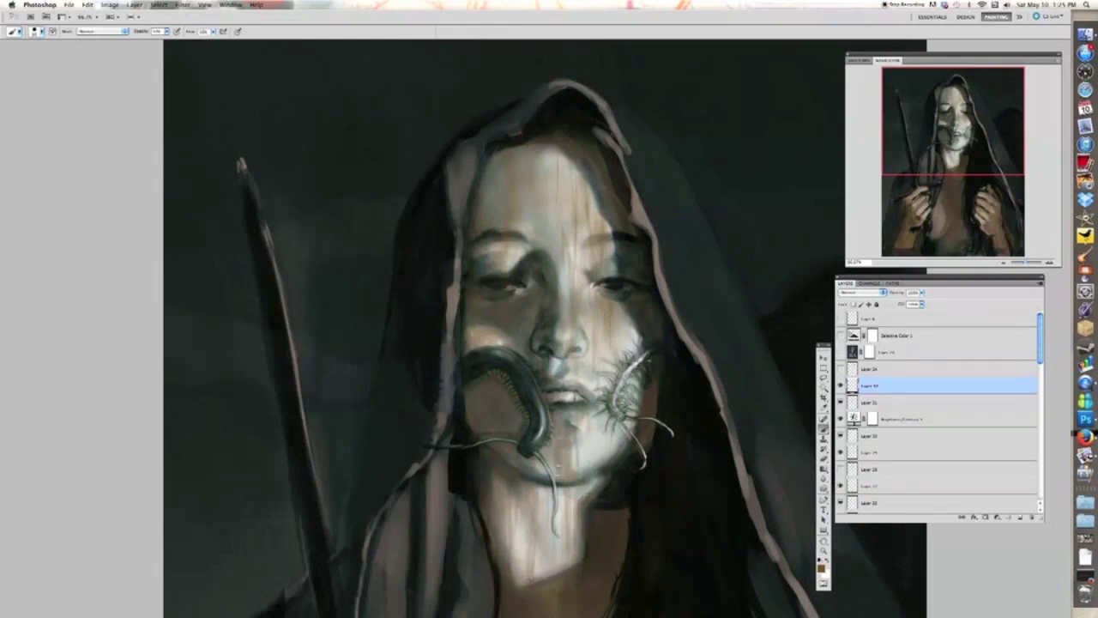
{"action": "left_click_drag", "start_coordinate": [596, 438], "coordinate": [576, 412]}
{"action": "key", "text": "super+minus"}
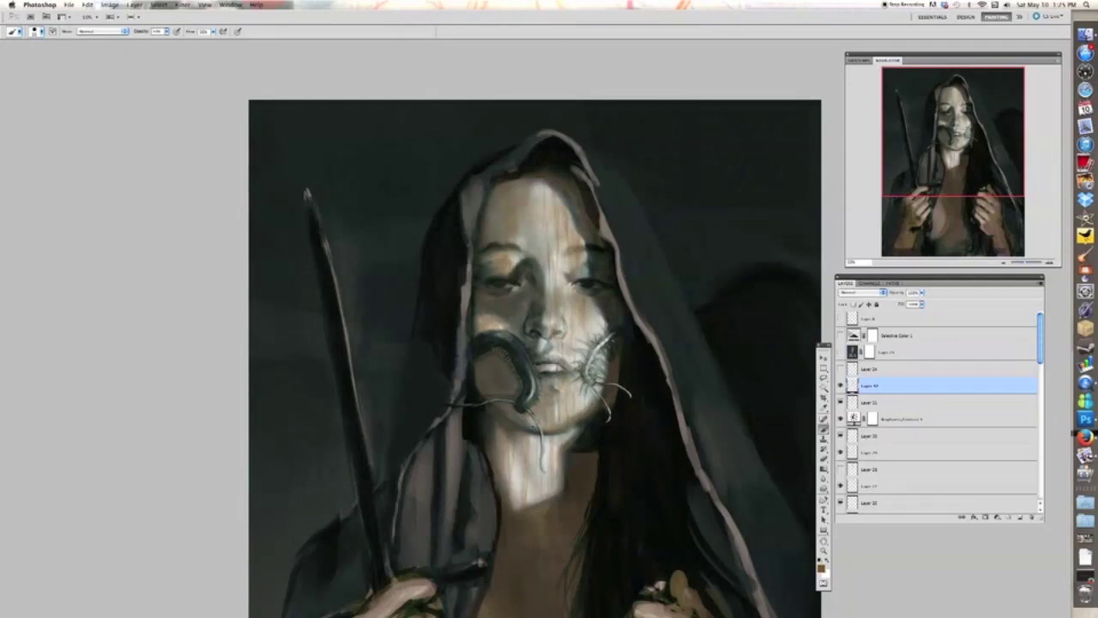
{"action": "key", "text": "super+minus"}
{"action": "key", "text": "super+minus"}
{"action": "key", "text": "super+plus"}
{"action": "key", "text": "super+plus"}
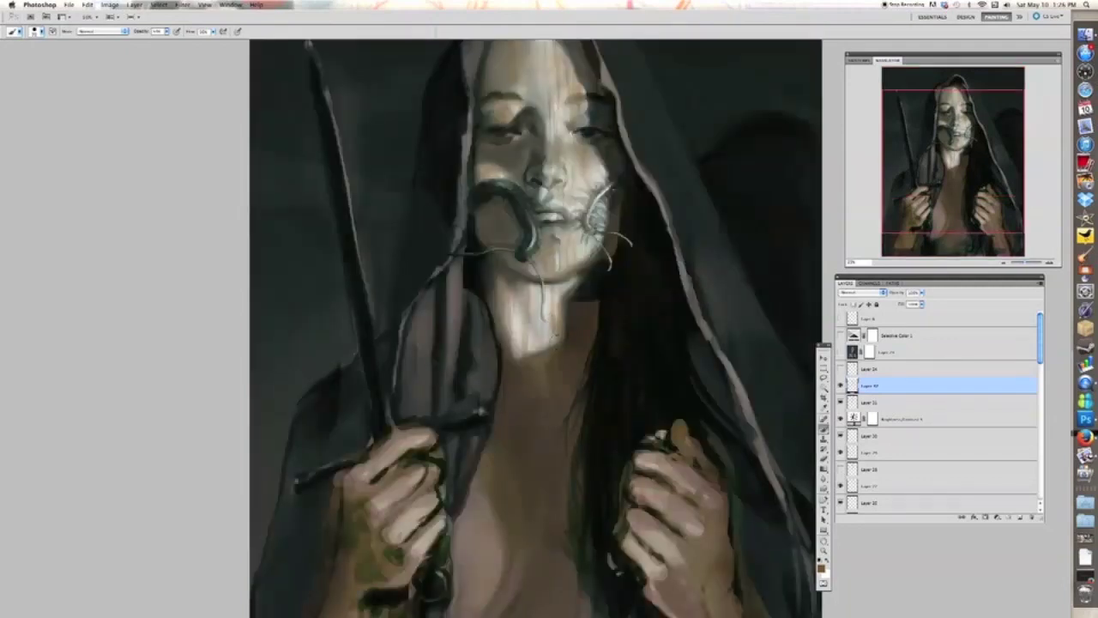
{"action": "left_click_drag", "start_coordinate": [495, 305], "coordinate": [498, 385]}
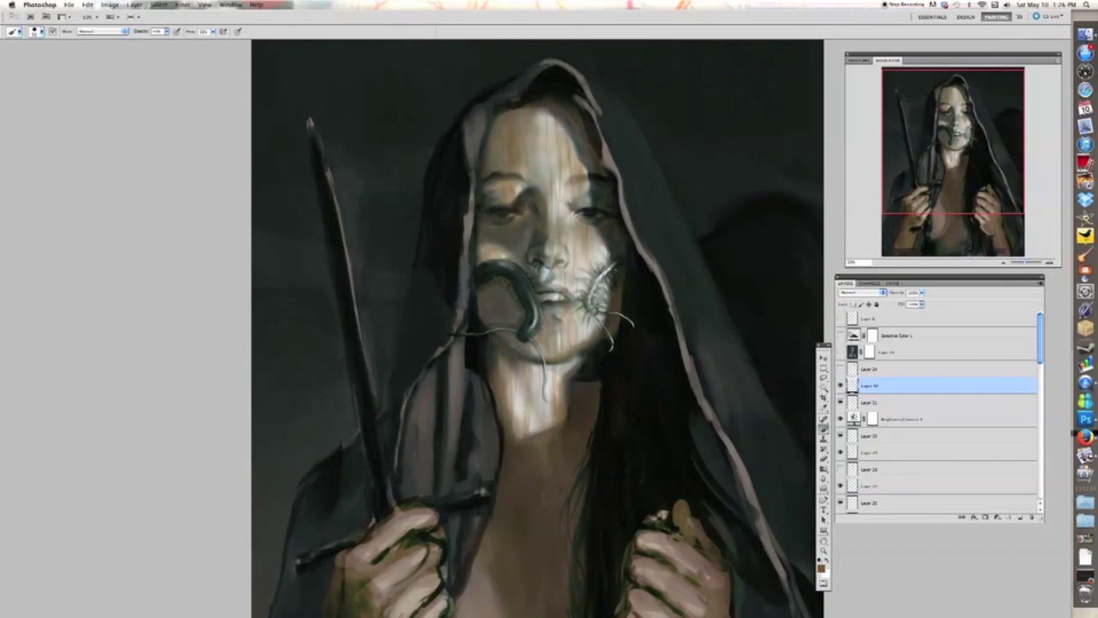
{"action": "mouse_move", "coordinate": [514, 382]}
{"action": "left_mouse_down"}
{"action": "mouse_move", "coordinate": [506, 283]}
{"action": "mouse_move", "coordinate": [506, 366]}
{"action": "left_mouse_up"}
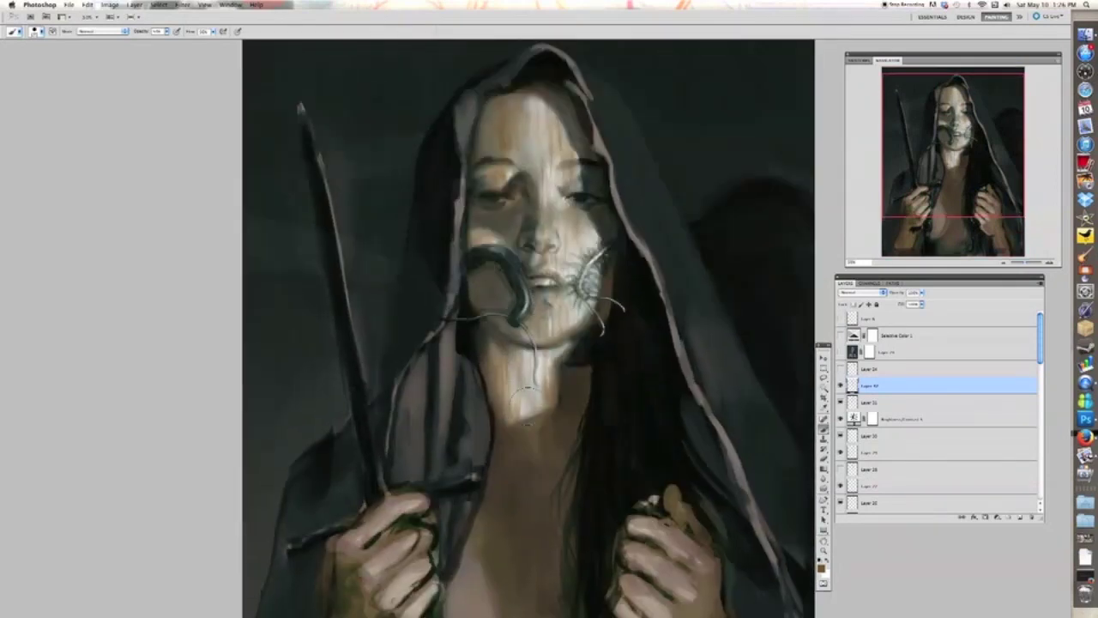
{"action": "key", "text": "super+0"}
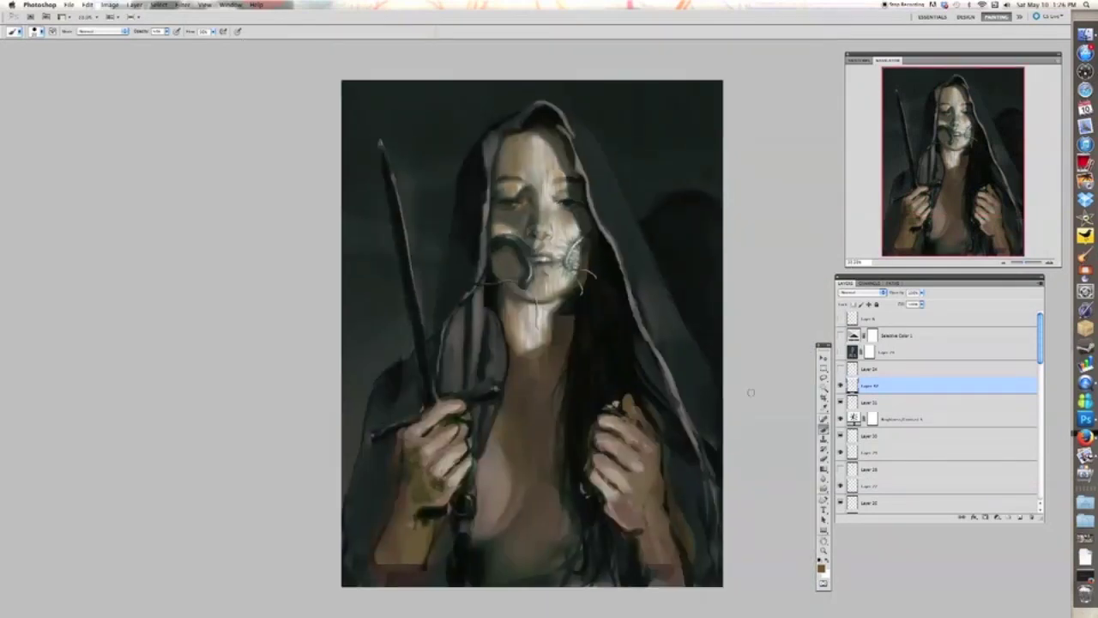
- Add a layer mask to the streak layer and adjust the brush's size, opacity and flow for masking
{"action": "left_click", "coordinate": [985, 517]}
{"action": "left_click", "coordinate": [594, 221], "text": "super"}
{"action": "left_click", "coordinate": [594, 220], "text": "super"}
{"action": "left_click", "coordinate": [595, 221], "text": "super"}
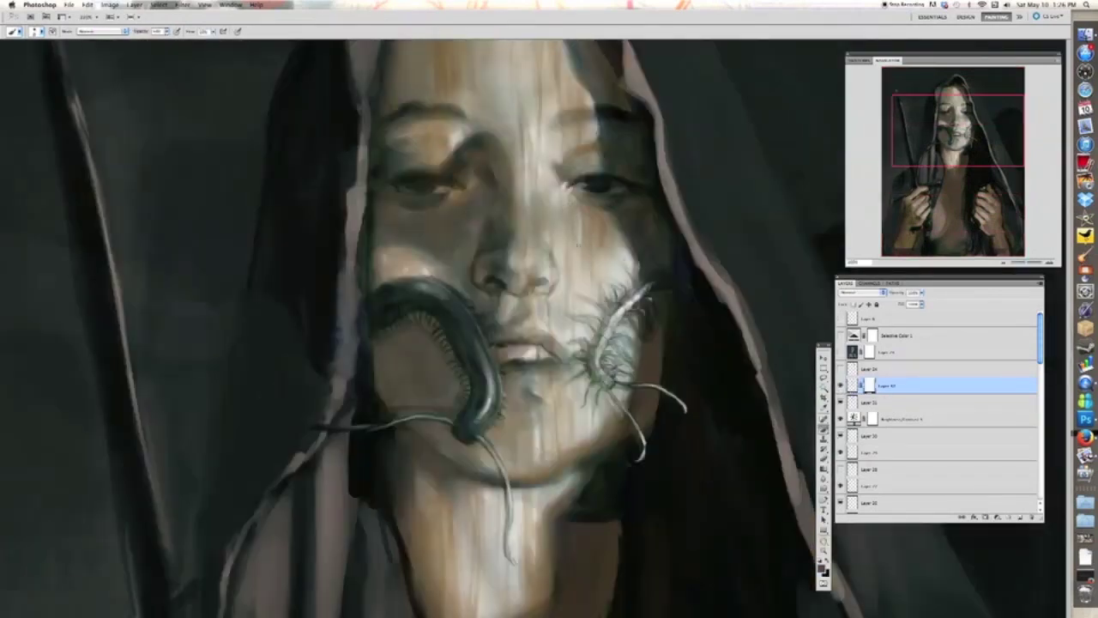
{"action": "key", "text": "]"}
{"action": "left_click", "coordinate": [166, 32]}
{"action": "left_click", "coordinate": [212, 32]}
{"action": "mouse_move", "coordinate": [590, 221]}
{"action": "left_mouse_down"}
{"action": "mouse_move", "coordinate": [587, 296]}
{"action": "mouse_move", "coordinate": [566, 300]}
{"action": "left_mouse_up"}
{"action": "key", "text": "]"}
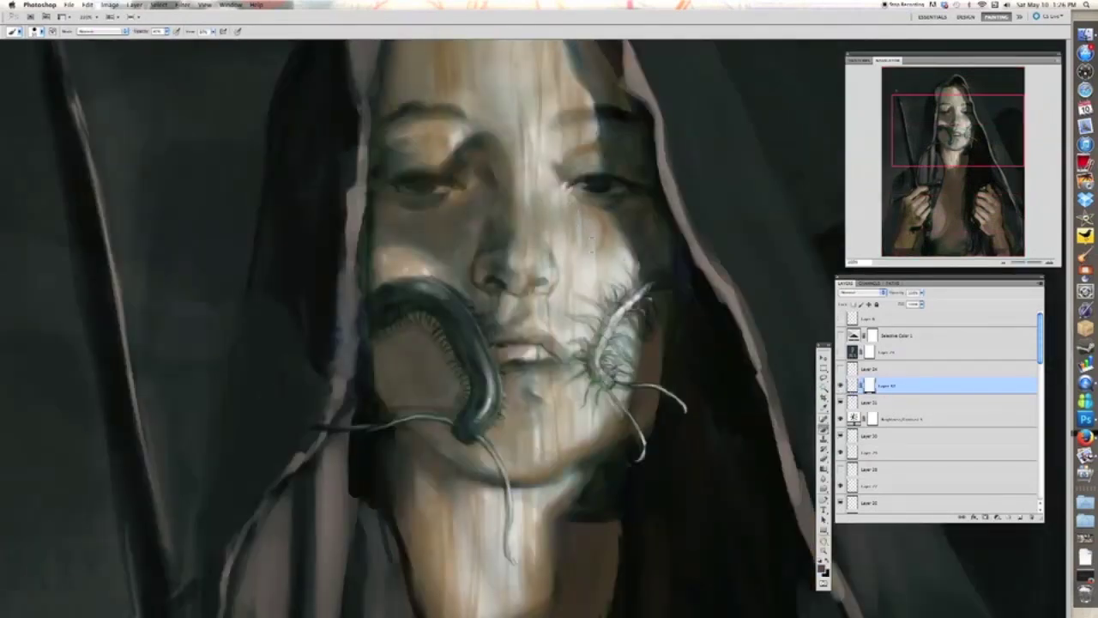
{"action": "key", "text": "]"}
- Mask back the streaks on the lit cheek, nose, lips, chin and forehead
{"action": "left_click_drag", "start_coordinate": [604, 235], "coordinate": [608, 267]}
{"action": "left_click_drag", "start_coordinate": [539, 193], "coordinate": [541, 247]}
{"action": "left_click_drag", "start_coordinate": [546, 288], "coordinate": [546, 329]}
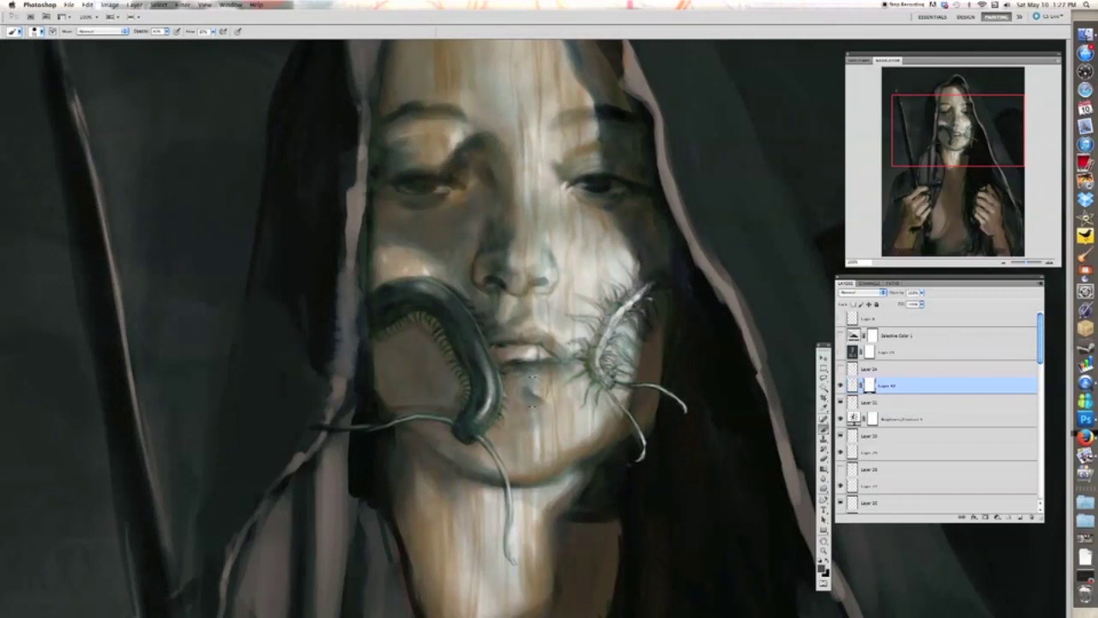
{"action": "left_click_drag", "start_coordinate": [541, 379], "coordinate": [544, 460]}
{"action": "key", "text": "super+minus"}
{"action": "left_click_drag", "start_coordinate": [524, 114], "coordinate": [524, 169]}
{"action": "mouse_move", "coordinate": [537, 127]}
{"action": "left_mouse_down"}
{"action": "mouse_move", "coordinate": [536, 199]}
{"action": "mouse_move", "coordinate": [565, 212]}
{"action": "left_mouse_up"}
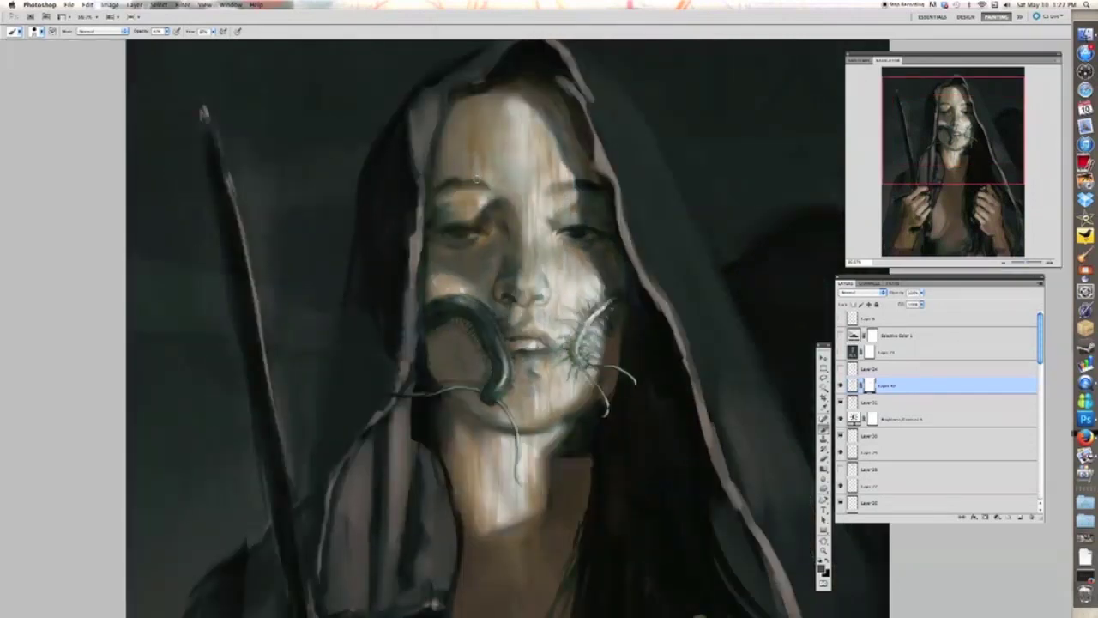
{"action": "key", "text": "super+minus"}
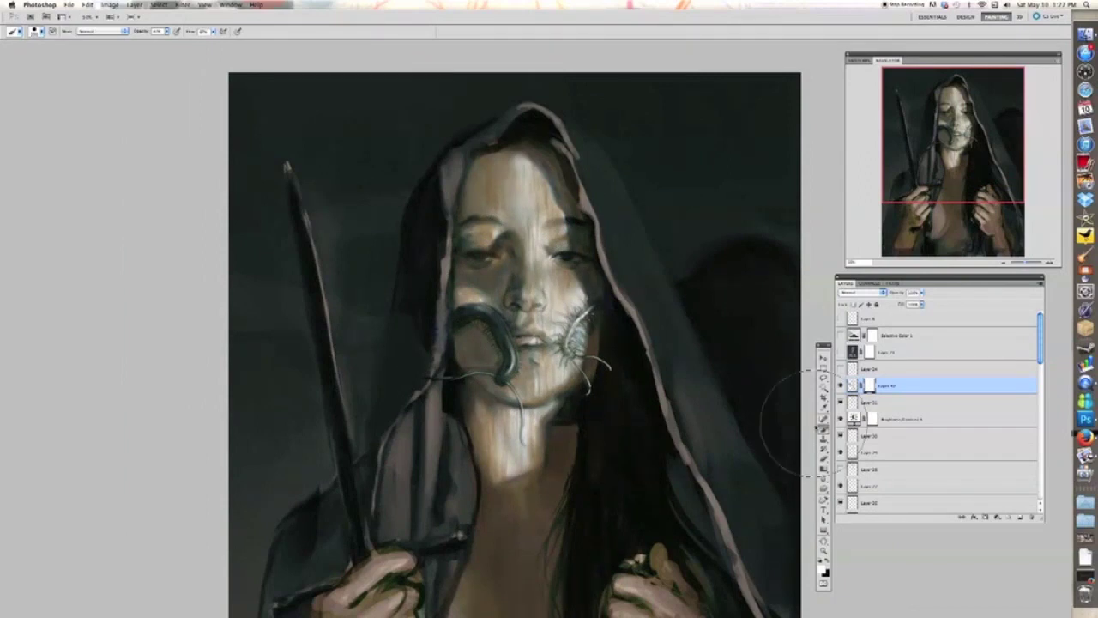
- Choose a dark brown paint colour, add a new layer above the masked streaks, and shrink the brush
{"action": "left_click", "coordinate": [822, 569]}
{"action": "left_click", "coordinate": [915, 344]}
{"action": "left_click", "coordinate": [874, 317]}
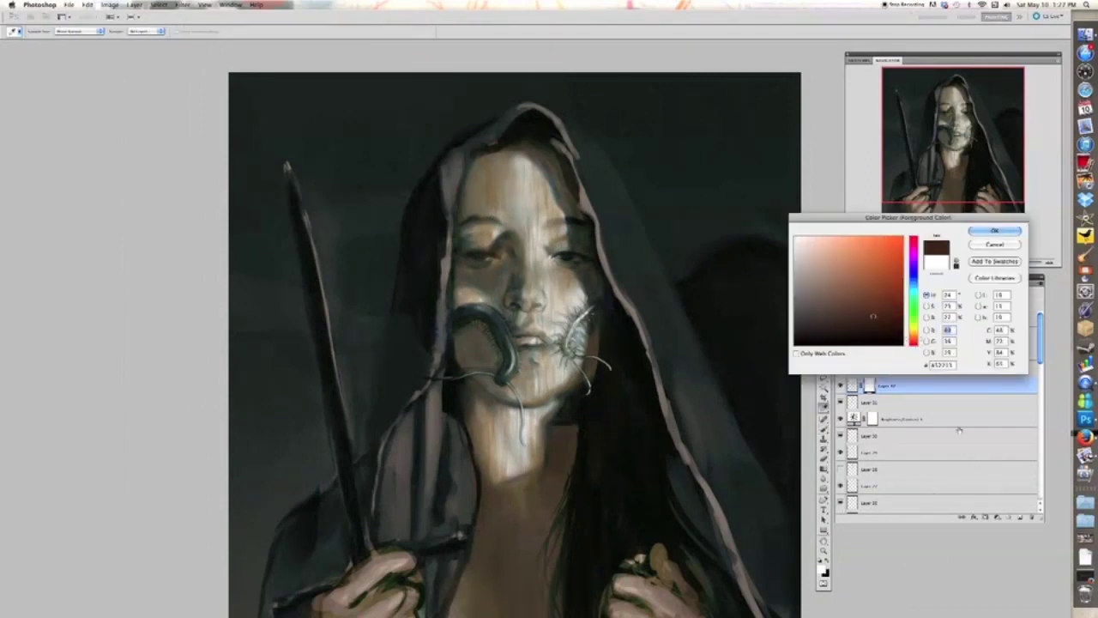
{"action": "key", "text": "Return"}
{"action": "left_click", "coordinate": [1020, 517]}
{"action": "key", "text": "super+plus"}
{"action": "key", "text": "bracketleft"}
{"action": "key", "text": "bracketleft"}
{"action": "key", "text": "bracketleft"}
{"action": "key", "text": "bracketleft"}
{"action": "key", "text": "bracketleft"}
{"action": "key", "text": "bracketleft"}
{"action": "key", "text": "bracketleft"}
{"action": "key", "text": "bracketleft"}
{"action": "key", "text": "super+z"}
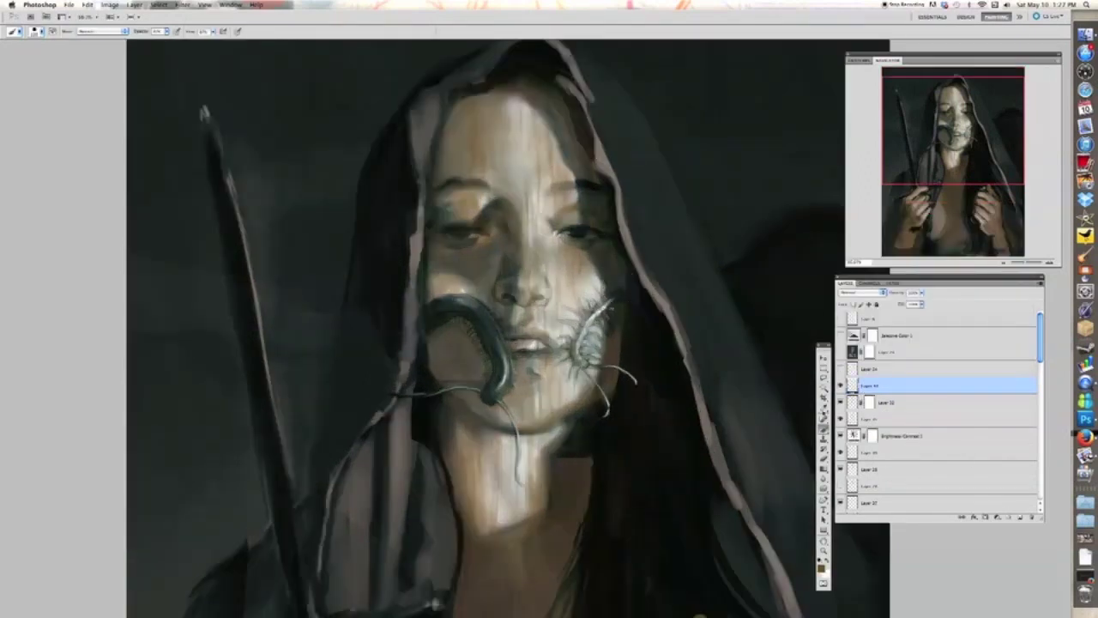
- Shade the eyelids and the cheek above the centipede with sampled skin tones, erasing excess around the eye
{"action": "left_click", "coordinate": [592, 208], "text": "alt"}
{"action": "left_click_drag", "start_coordinate": [574, 216], "coordinate": [573, 208]}
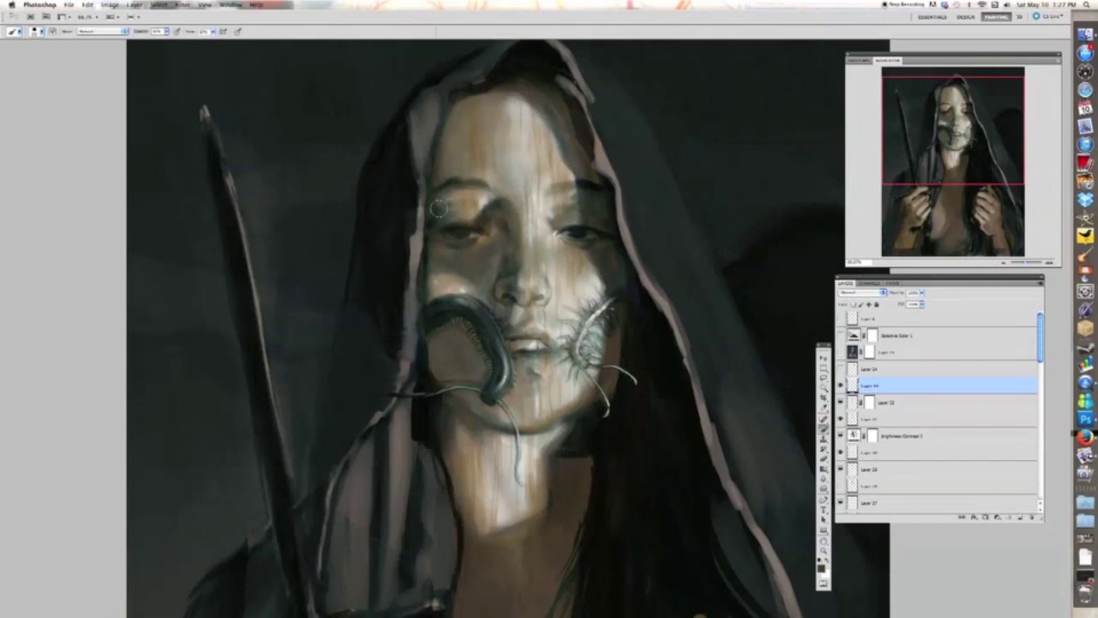
{"action": "left_click_drag", "start_coordinate": [438, 208], "coordinate": [470, 206]}
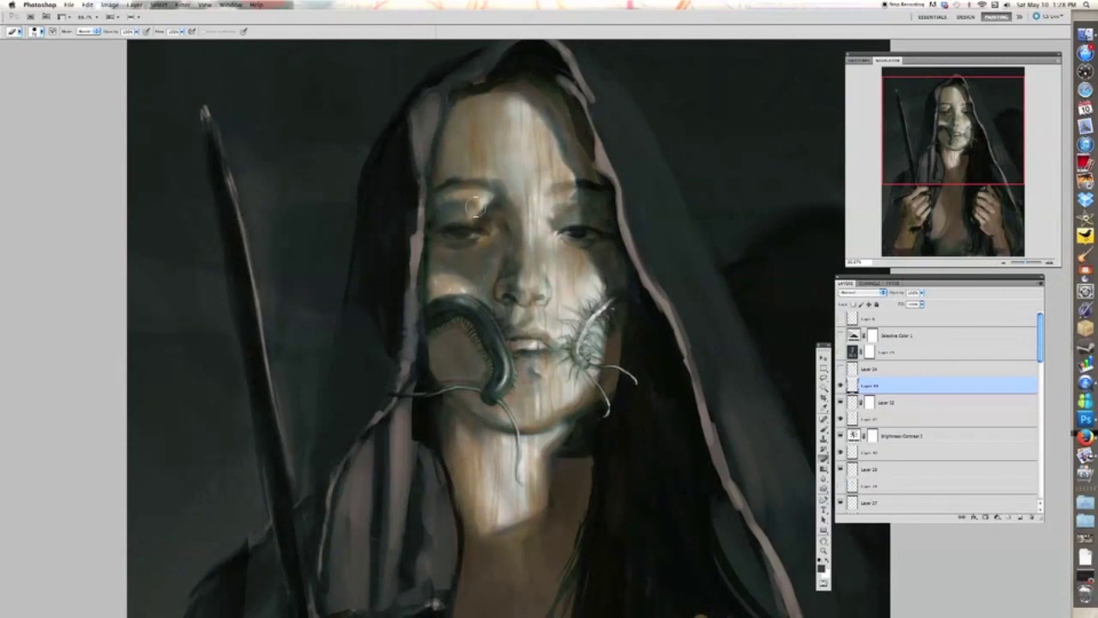
{"action": "left_click_drag", "start_coordinate": [475, 206], "coordinate": [427, 226]}
{"action": "key", "text": "b"}
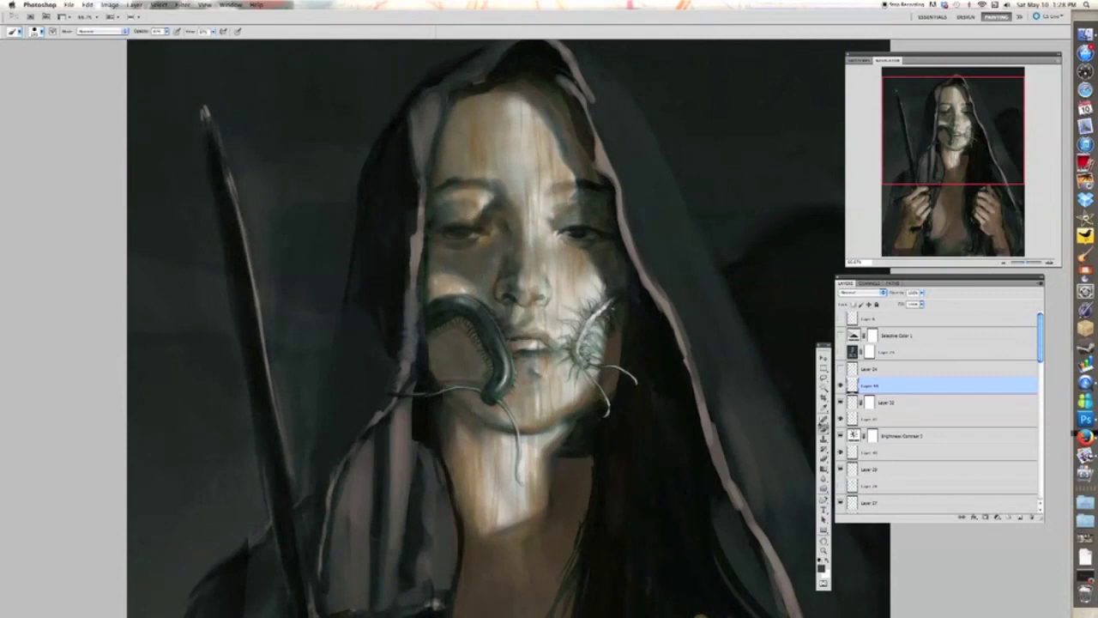
{"action": "left_click_drag", "start_coordinate": [459, 282], "coordinate": [474, 296]}
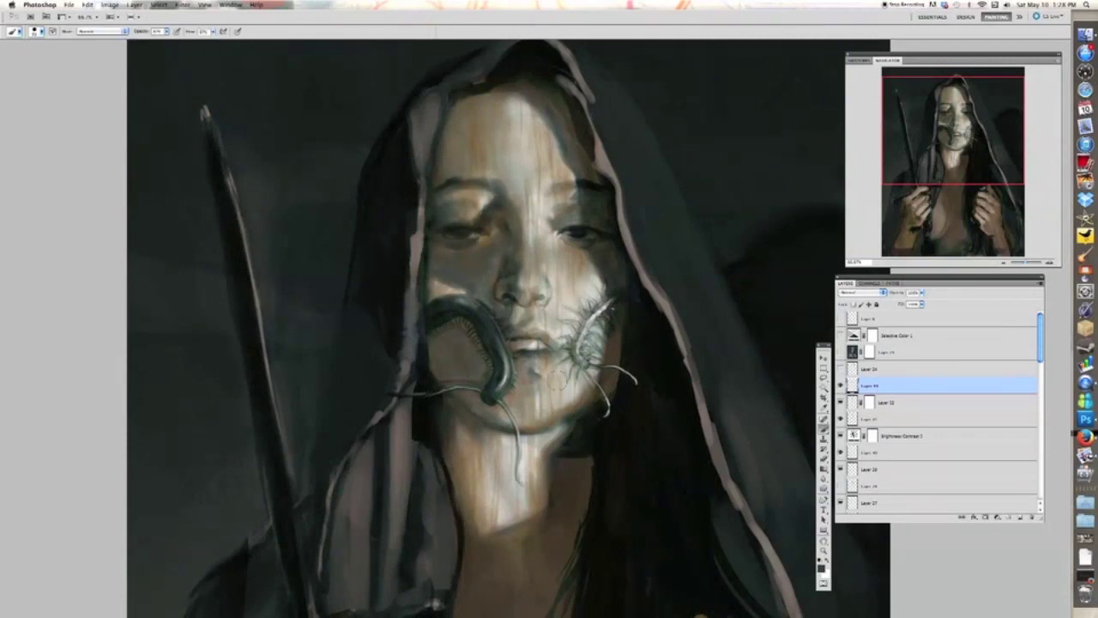
- Sample a light skin tone and repaint the highlight on the cheek just above the centipede
{"action": "key", "text": "super+minus"}
{"action": "key", "text": "super+minus"}
{"action": "key", "text": "super+plus"}
{"action": "key", "text": "super+plus"}
{"action": "left_click_drag", "start_coordinate": [693, 255], "coordinate": [698, 361]}
{"action": "left_click", "coordinate": [477, 234], "text": "alt"}
{"action": "key", "text": "super+plus"}
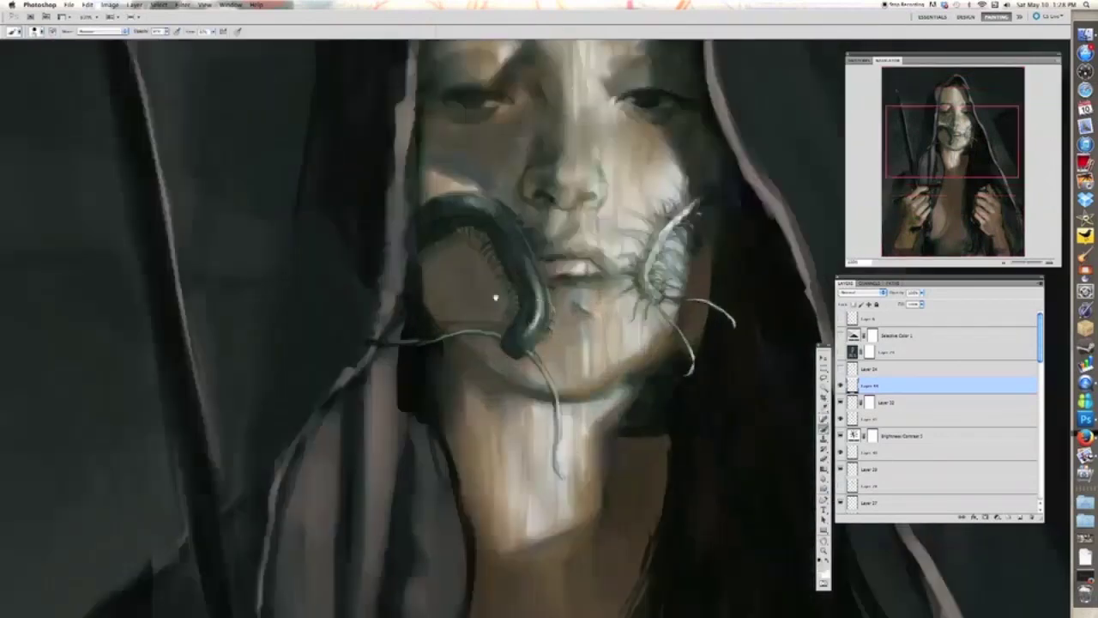
{"action": "left_click_drag", "start_coordinate": [495, 297], "coordinate": [506, 367]}
{"action": "key", "text": "bracketleft"}
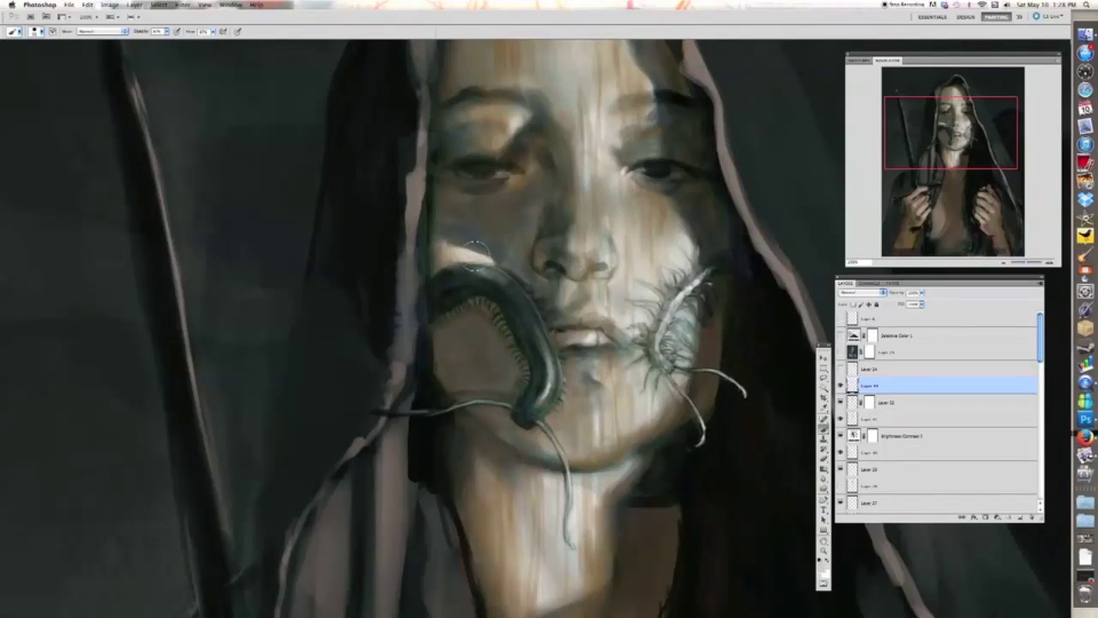
{"action": "left_click_drag", "start_coordinate": [476, 252], "coordinate": [462, 259]}
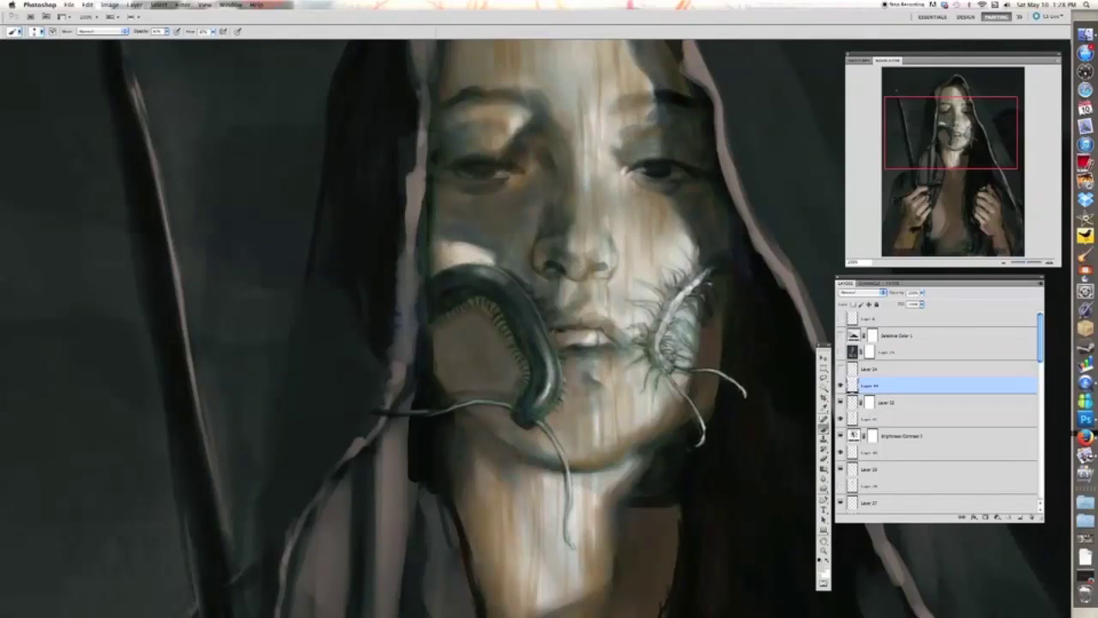
{"action": "key", "text": "super+minus"}
{"action": "key", "text": "super+minus"}
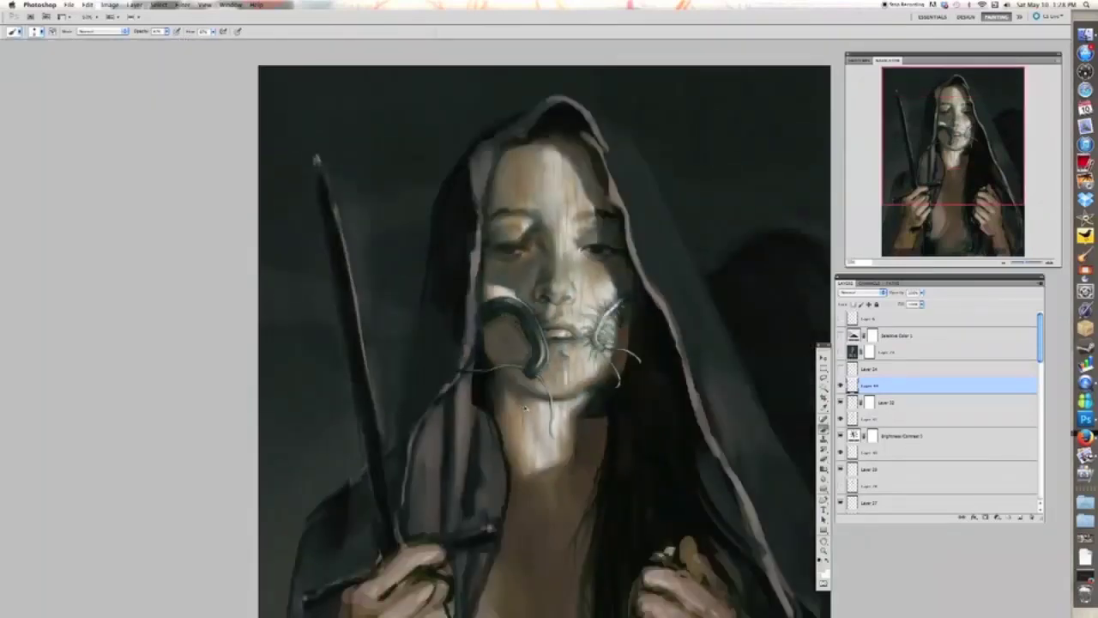
{"action": "key", "text": "super+plus"}
{"action": "left_click_drag", "start_coordinate": [585, 247], "coordinate": [569, 268]}
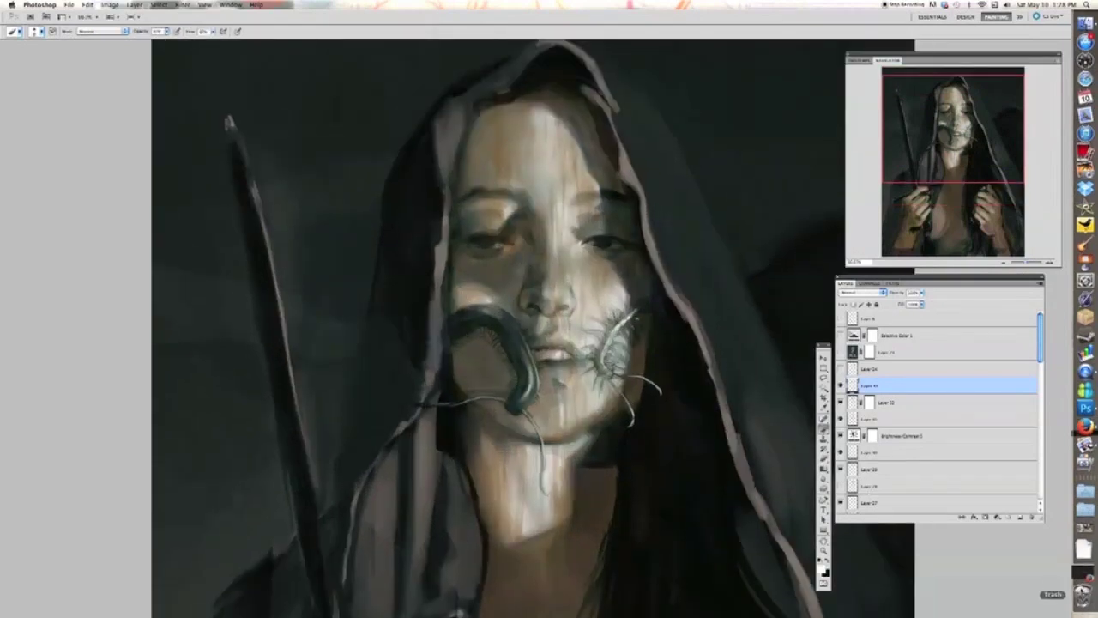
- Brighten and blend the highlight along the outer edge of the lit cheek with a larger brush
{"action": "left_click", "coordinate": [553, 257], "text": "ctrl"}
{"action": "mouse_move", "coordinate": [574, 178]}
{"action": "left_mouse_down"}
{"action": "mouse_move", "coordinate": [593, 206]}
{"action": "mouse_move", "coordinate": [588, 236]}
{"action": "mouse_move", "coordinate": [576, 213]}
{"action": "left_mouse_up"}
{"action": "key", "text": "bracketright"}
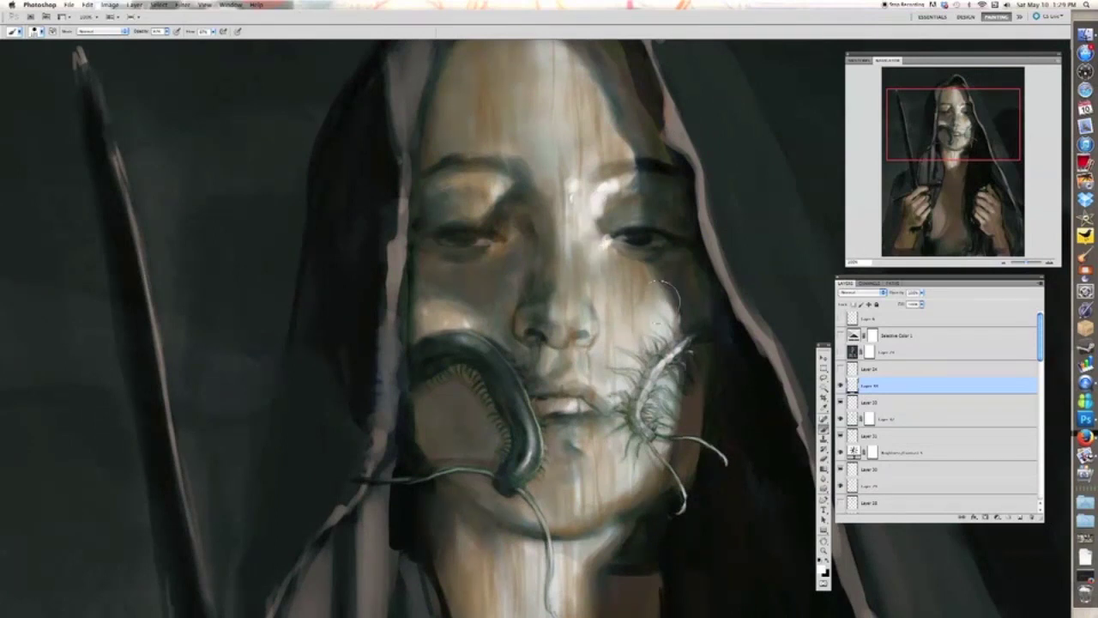
{"action": "left_click_drag", "start_coordinate": [664, 290], "coordinate": [669, 326]}
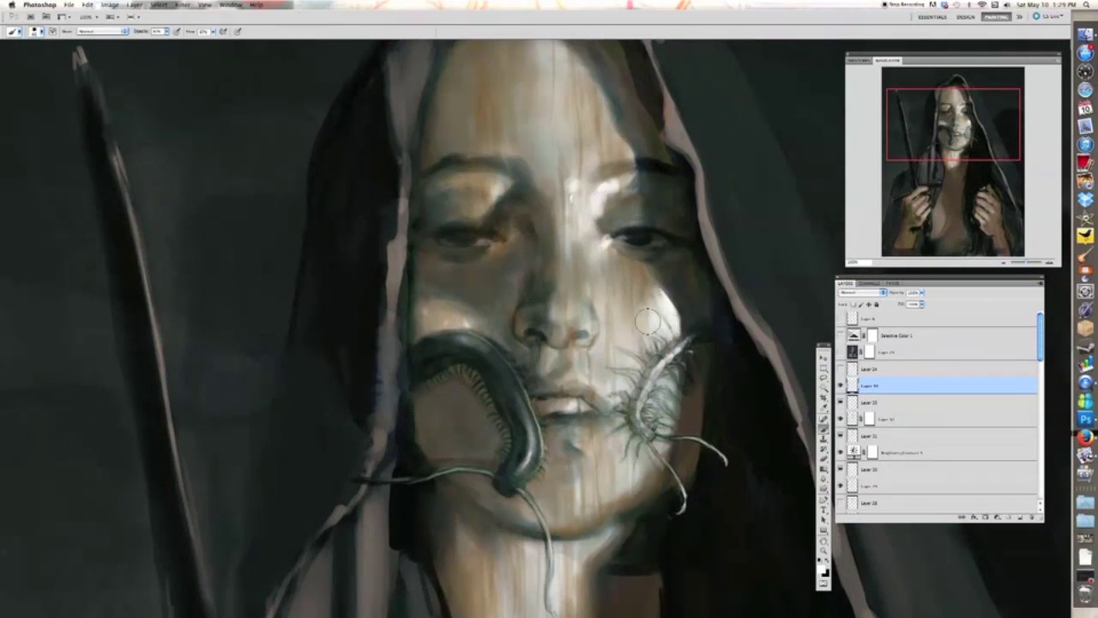
{"action": "key", "text": "super+0"}
{"action": "key", "text": "super+plus"}
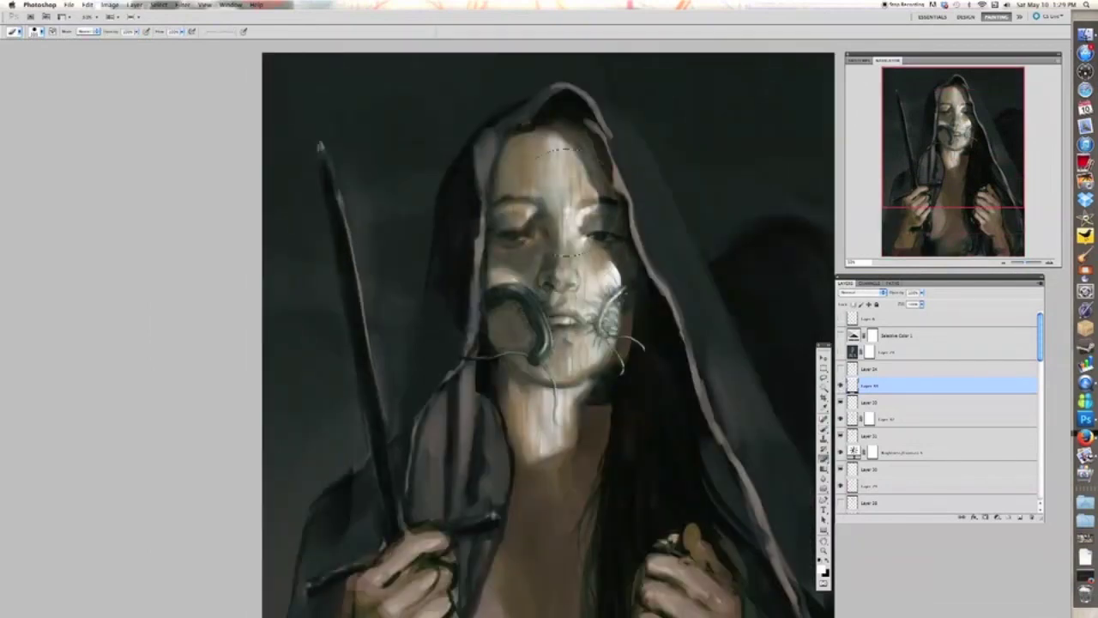
{"action": "key", "text": "super+plus"}
{"action": "key", "text": "super+plus"}
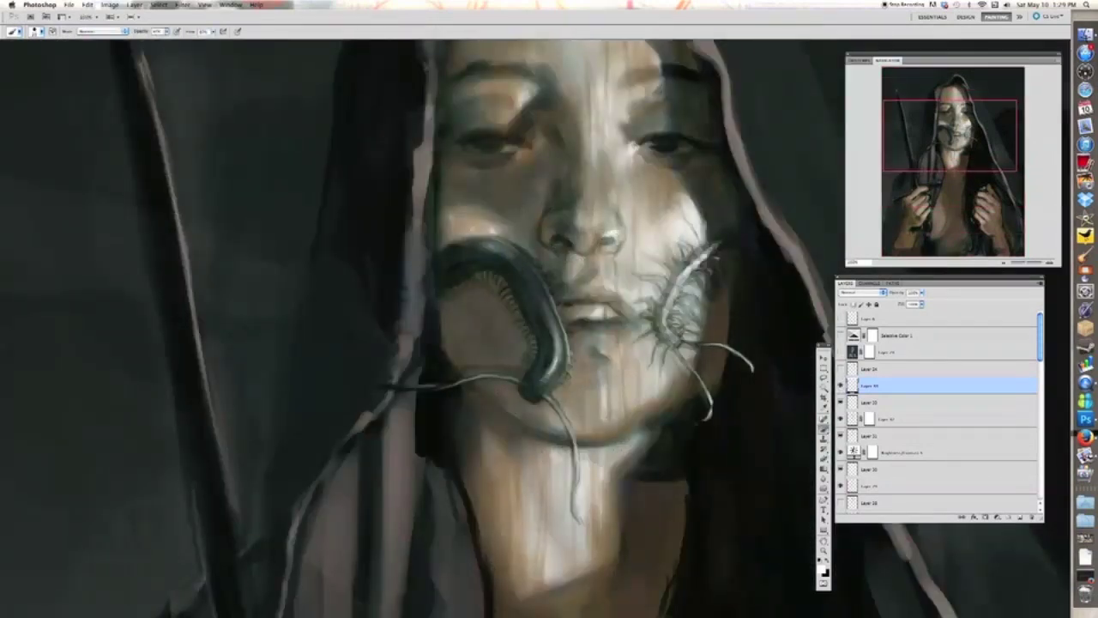
- Paint a light highlight on the tip and lit side of the nose
{"action": "left_click_drag", "start_coordinate": [596, 230], "coordinate": [605, 215]}
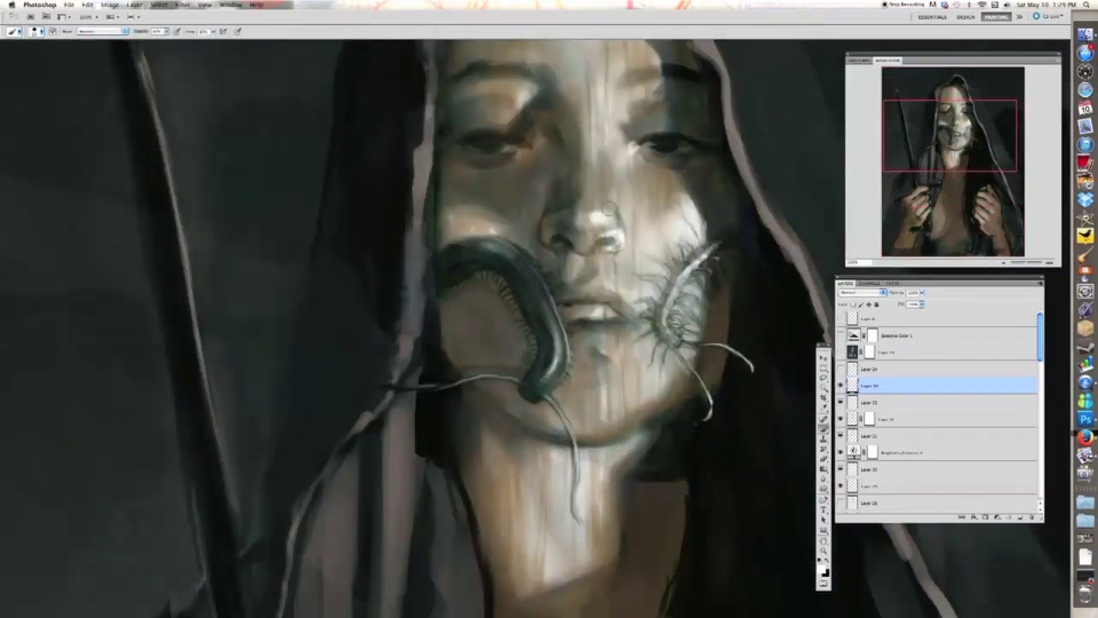
{"action": "key", "text": "bracketright"}
{"action": "key", "text": "bracketright"}
{"action": "key", "text": "super+minus"}
{"action": "key", "text": "super+minus"}
{"action": "key", "text": "super+plus"}
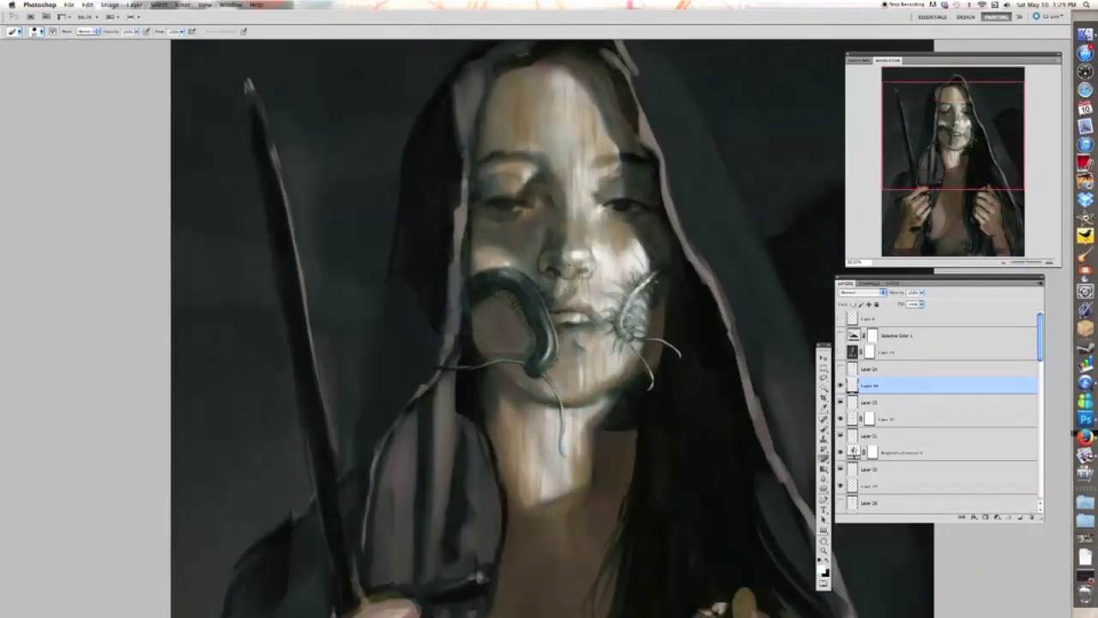
{"action": "key", "text": "super+minus"}
{"action": "key", "text": "super+plus"}
{"action": "key", "text": "super+plus"}
{"action": "key", "text": "bracketleft"}
{"action": "key", "text": "bracketleft"}
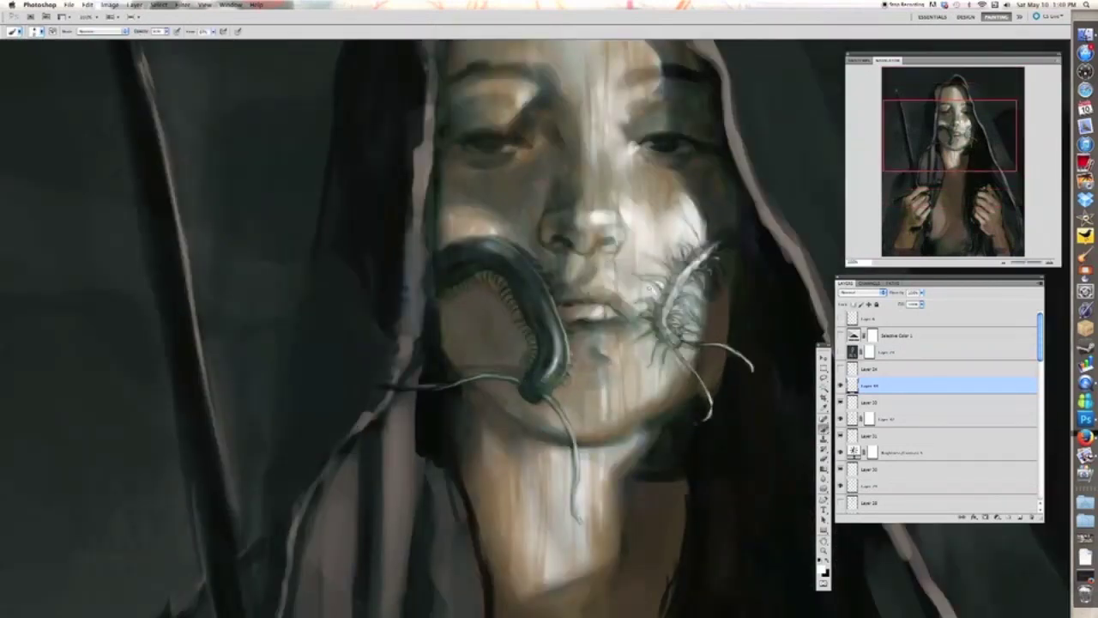
- Paint light skin accents around the centipede's legs and lower cheek, compare the layer hidden and shown, and soften the excess
{"action": "key", "text": "bracketright"}
{"action": "left_click_drag", "start_coordinate": [651, 287], "coordinate": [637, 296]}
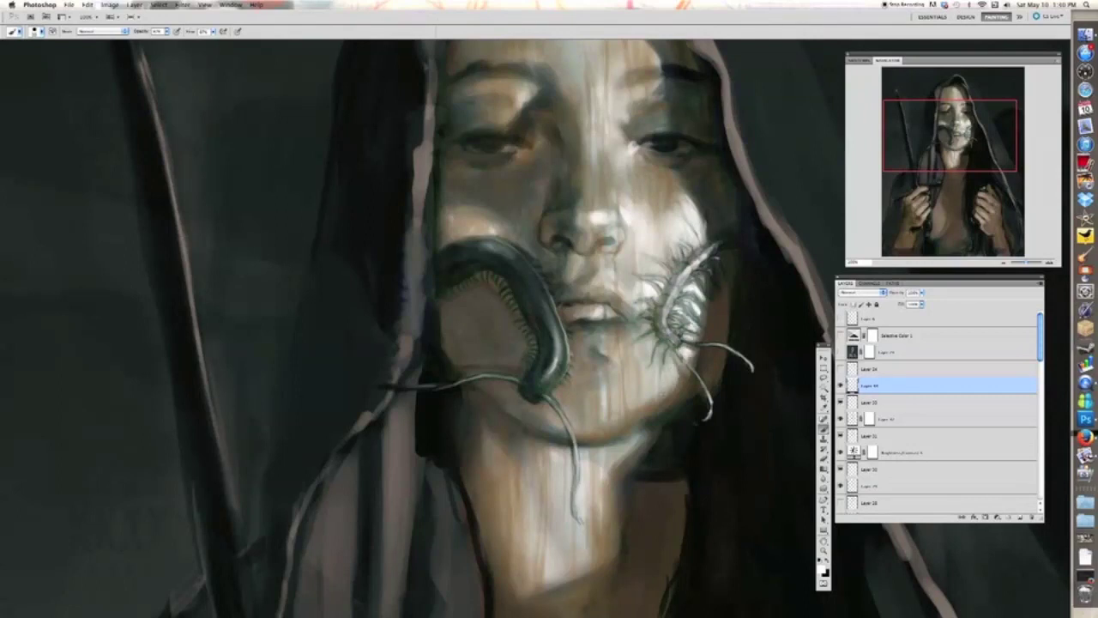
{"action": "mouse_move", "coordinate": [670, 388]}
{"action": "left_mouse_down"}
{"action": "mouse_move", "coordinate": [632, 398]}
{"action": "mouse_move", "coordinate": [625, 259]}
{"action": "mouse_move", "coordinate": [588, 279]}
{"action": "left_mouse_up"}
{"action": "key", "text": "super+minus"}
{"action": "key", "text": "super+minus"}
{"action": "left_click", "coordinate": [841, 385]}
{"action": "left_click", "coordinate": [841, 385]}
{"action": "key", "text": "e"}
- Add a Brightness/Contrast adjustment layer with lowered brightness and raised contrast, and fill its mask with black
{"action": "left_click", "coordinate": [996, 517]}
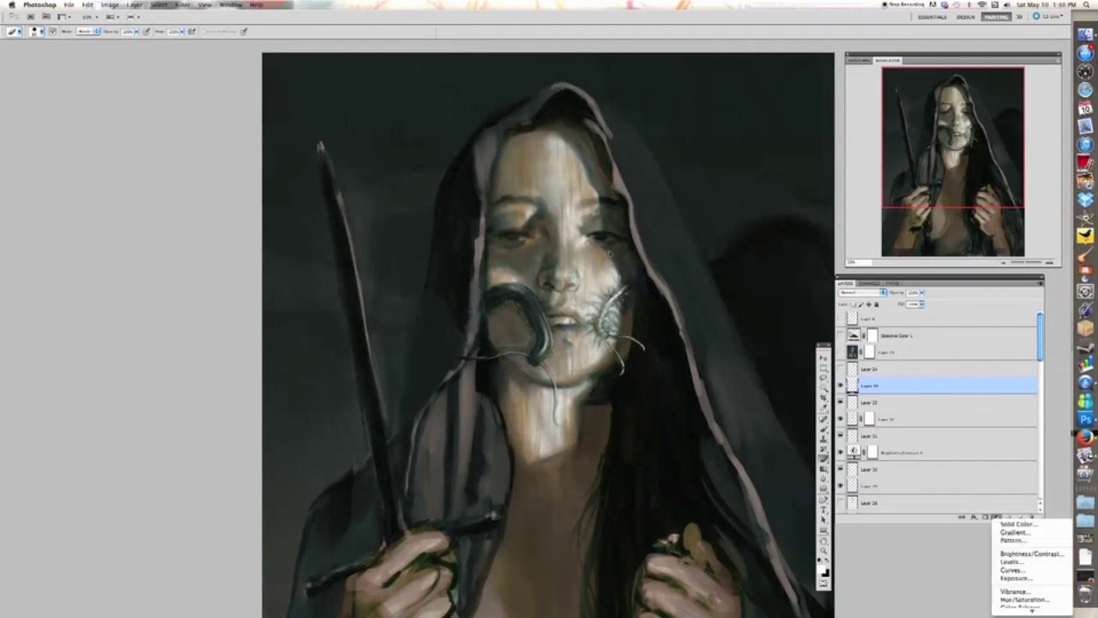
{"action": "left_click", "coordinate": [1032, 553]}
{"action": "mouse_move", "coordinate": [787, 301]}
{"action": "left_mouse_down"}
{"action": "mouse_move", "coordinate": [804, 301]}
{"action": "mouse_move", "coordinate": [779, 285]}
{"action": "left_mouse_up"}
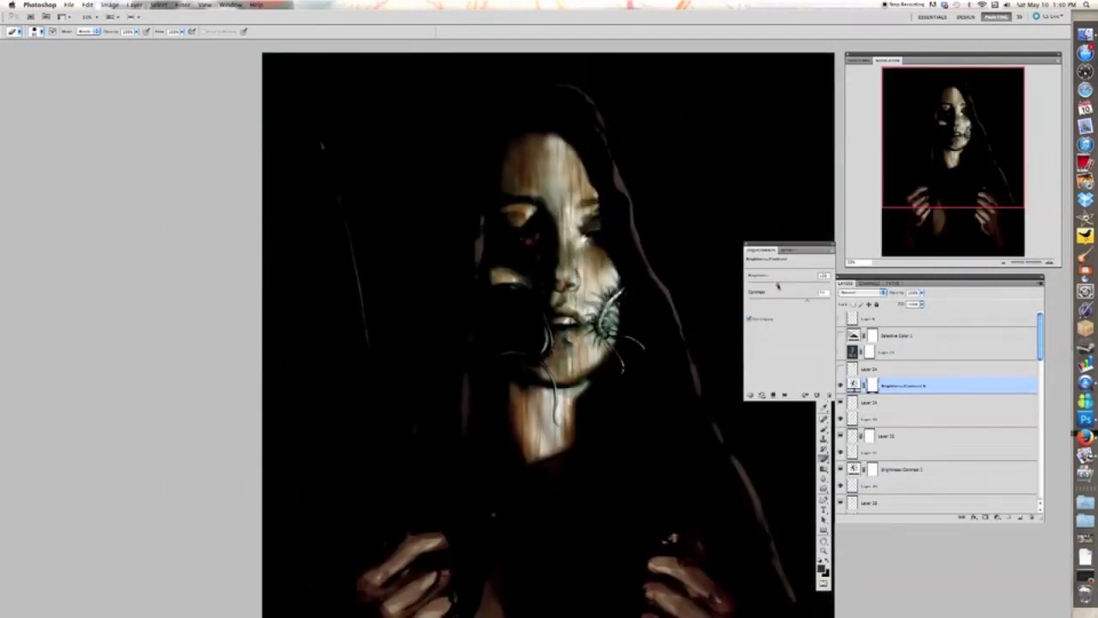
{"action": "left_click", "coordinate": [745, 248]}
{"action": "left_click", "coordinate": [87, 5]}
{"action": "left_click", "coordinate": [91, 136]}
{"action": "left_click", "coordinate": [590, 267]}
{"action": "key", "text": "b"}
{"action": "key", "text": "x"}
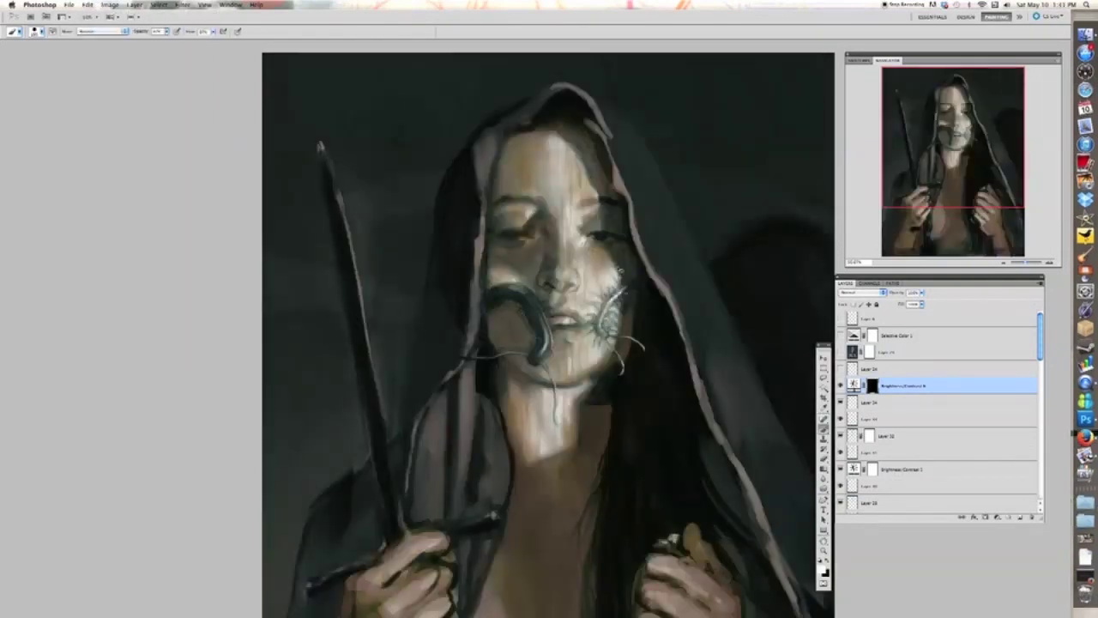
- Reveal the contrast adjustment over the hairy centipede and the eye above it, undoing the excess strokes
{"action": "key", "text": "super+plus"}
{"action": "mouse_move", "coordinate": [649, 264]}
{"action": "left_mouse_down"}
{"action": "mouse_move", "coordinate": [641, 376]}
{"action": "mouse_move", "coordinate": [650, 316]}
{"action": "mouse_move", "coordinate": [631, 333]}
{"action": "left_mouse_up"}
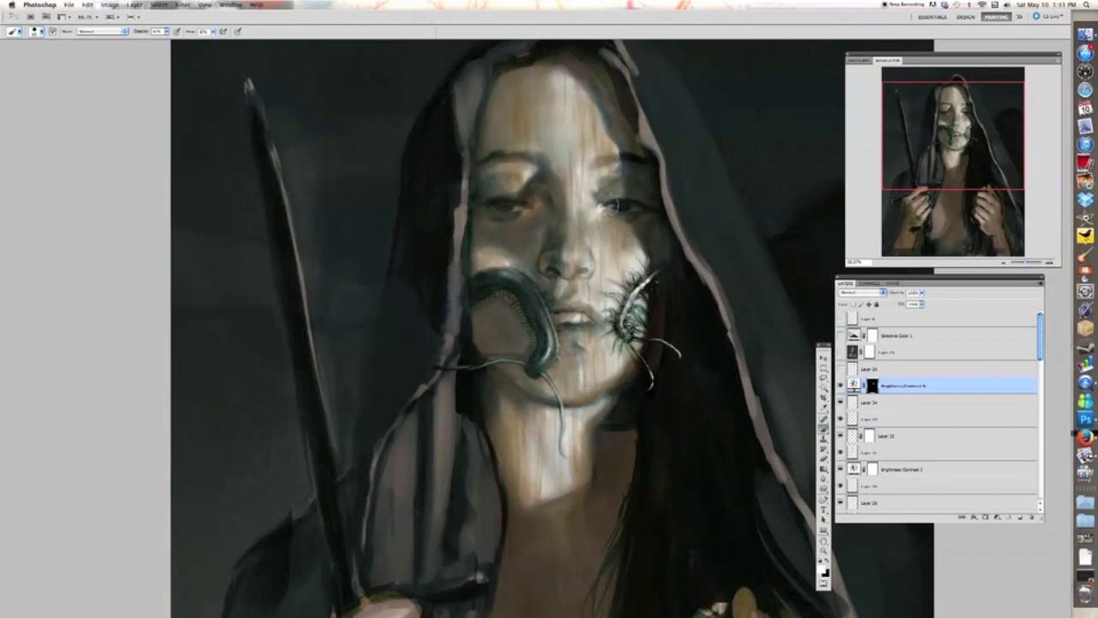
{"action": "mouse_move", "coordinate": [637, 222]}
{"action": "left_mouse_down"}
{"action": "mouse_move", "coordinate": [607, 218]}
{"action": "mouse_move", "coordinate": [599, 186]}
{"action": "left_mouse_up"}
{"action": "left_click_drag", "start_coordinate": [657, 213], "coordinate": [631, 129]}
{"action": "key", "text": "super+minus"}
{"action": "key", "text": "super+minus"}
{"action": "key", "text": "alt+super+z"}
{"action": "key", "text": "alt+super+z"}
{"action": "key", "text": "super+plus"}
{"action": "key", "text": "super+plus"}
- Reveal the contrast adjustment over the smooth dark creature and the shadowed cheek with a larger brush
{"action": "key", "text": "bracketright"}
{"action": "key", "text": "bracketright"}
{"action": "key", "text": "bracketright"}
{"action": "key", "text": "bracketright"}
{"action": "key", "text": "bracketright"}
{"action": "key", "text": "bracketright"}
{"action": "key", "text": "bracketright"}
{"action": "key", "text": "bracketright"}
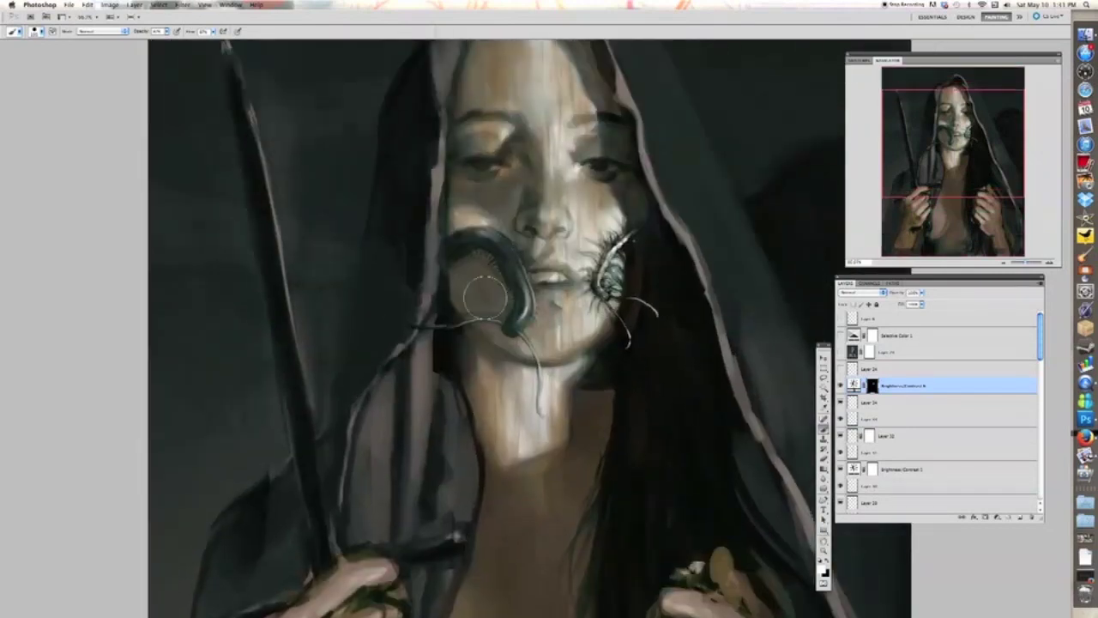
{"action": "left_click_drag", "start_coordinate": [515, 319], "coordinate": [462, 242]}
{"action": "left_click_drag", "start_coordinate": [467, 182], "coordinate": [460, 149]}
- Darken both eyebrows and the upper eyelid by revealing the adjustment with a smaller brush
{"action": "key", "text": "bracketleft"}
{"action": "key", "text": "bracketleft"}
{"action": "key", "text": "bracketleft"}
{"action": "key", "text": "bracketleft"}
{"action": "key", "text": "bracketleft"}
{"action": "key", "text": "bracketleft"}
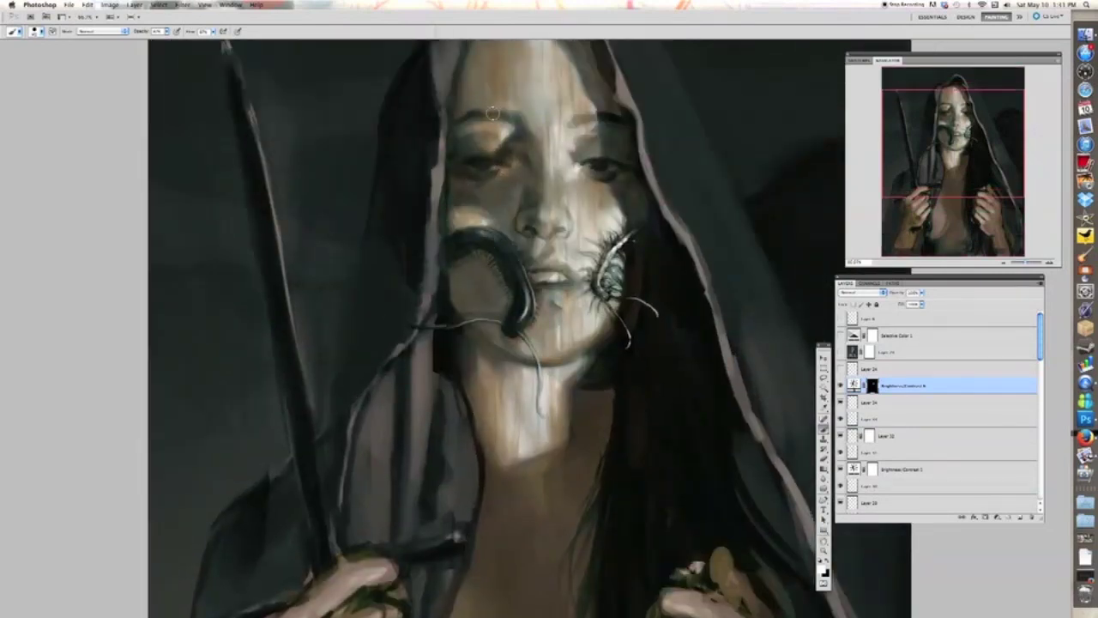
{"action": "left_click_drag", "start_coordinate": [493, 114], "coordinate": [597, 115]}
{"action": "left_click_drag", "start_coordinate": [579, 156], "coordinate": [585, 151]}
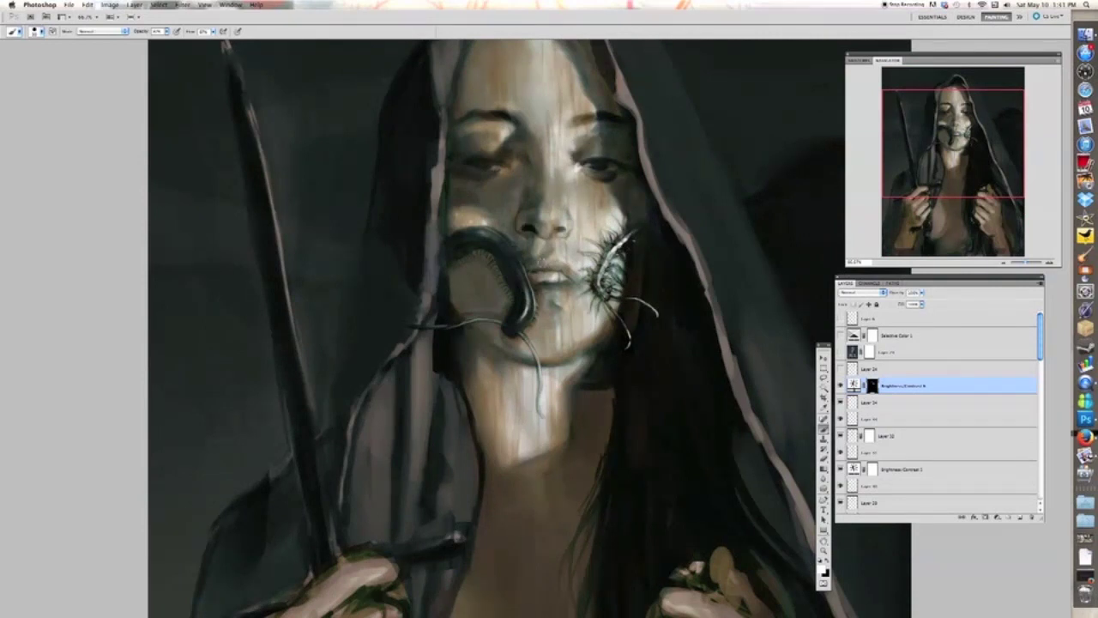
- Reveal the adjustment along the smooth creature's edges, its feelers and the jawline
{"action": "mouse_move", "coordinate": [534, 270]}
{"action": "left_mouse_down"}
{"action": "mouse_move", "coordinate": [558, 265]}
{"action": "mouse_move", "coordinate": [575, 280]}
{"action": "mouse_move", "coordinate": [545, 311]}
{"action": "left_mouse_up"}
{"action": "left_click_drag", "start_coordinate": [604, 343], "coordinate": [527, 362]}
{"action": "left_click_drag", "start_coordinate": [525, 335], "coordinate": [542, 415]}
{"action": "left_click_drag", "start_coordinate": [498, 321], "coordinate": [451, 321]}
{"action": "mouse_move", "coordinate": [513, 276]}
{"action": "left_mouse_down"}
{"action": "mouse_move", "coordinate": [449, 258]}
{"action": "mouse_move", "coordinate": [503, 279]}
{"action": "left_mouse_up"}
- Mask back the contrast adjustment around the shadowed eye with a larger brush
{"action": "key", "text": "super+minus"}
{"action": "key", "text": "super+minus"}
{"action": "key", "text": "x"}
{"action": "key", "text": "bracketright"}
{"action": "key", "text": "bracketright"}
{"action": "key", "text": "bracketright"}
{"action": "key", "text": "bracketright"}
{"action": "key", "text": "super+equal"}
{"action": "mouse_move", "coordinate": [485, 191]}
{"action": "left_mouse_down"}
{"action": "mouse_move", "coordinate": [500, 216]}
{"action": "mouse_move", "coordinate": [504, 193]}
{"action": "left_mouse_up"}
{"action": "key", "text": "super+minus"}
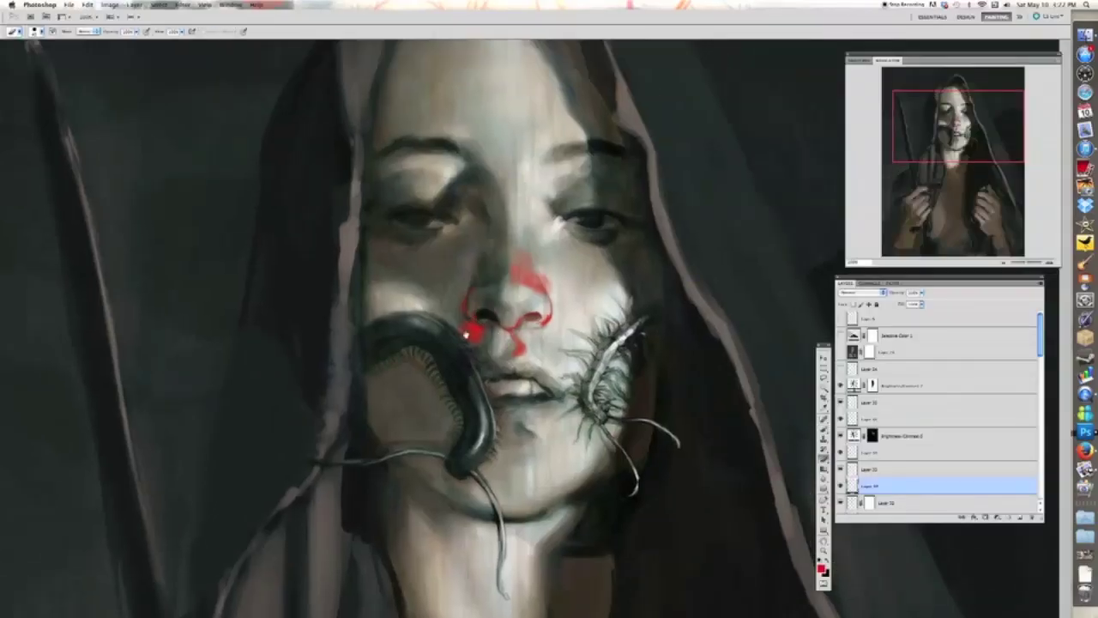
- Paint bright red around the lids and inner corner of the eye on the centipede's side
{"action": "left_click_drag", "start_coordinate": [466, 335], "coordinate": [447, 386]}
{"action": "key", "text": "b"}
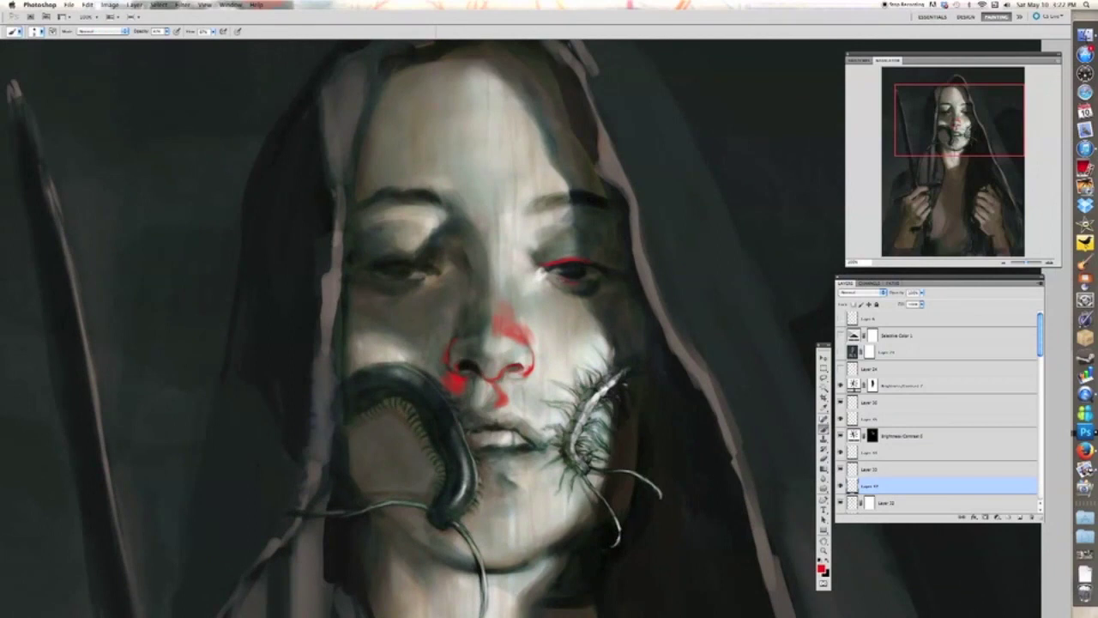
{"action": "mouse_move", "coordinate": [570, 253]}
{"action": "left_mouse_down"}
{"action": "mouse_move", "coordinate": [549, 252]}
{"action": "mouse_move", "coordinate": [563, 242]}
{"action": "mouse_move", "coordinate": [512, 297]}
{"action": "left_mouse_up"}
{"action": "key", "text": "super+minus"}
{"action": "key", "text": "super+minus"}
{"action": "key", "text": "super+equal"}
{"action": "key", "text": "super+equal"}
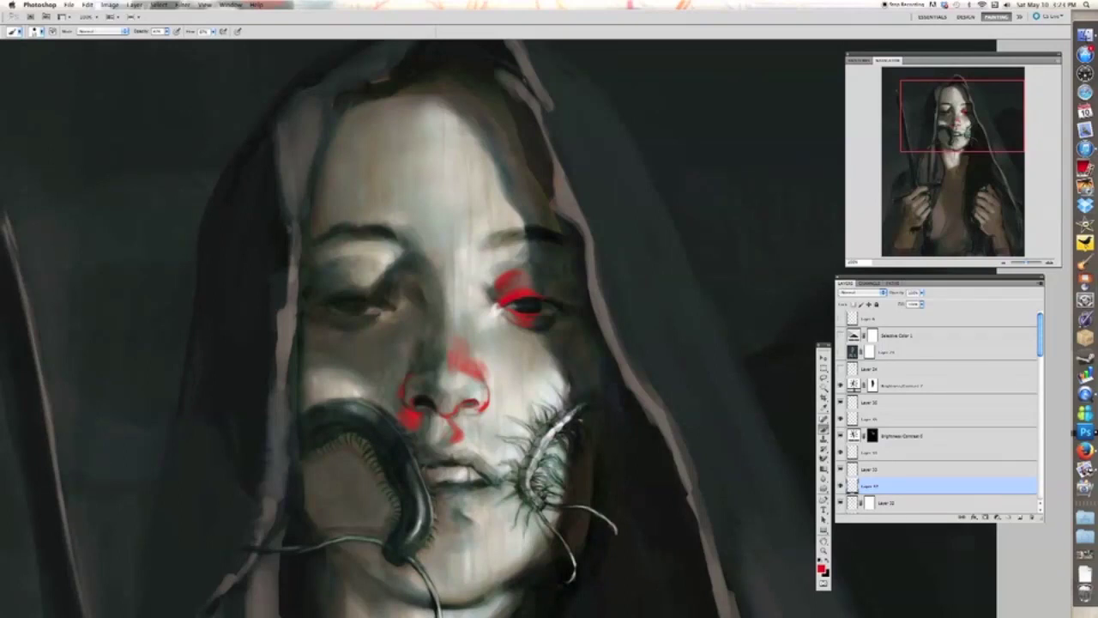
- Paint bright red on the shadowed eye's upper lid, the nose and the upper lip
{"action": "mouse_move", "coordinate": [345, 286]}
{"action": "left_mouse_down"}
{"action": "mouse_move", "coordinate": [422, 290]}
{"action": "mouse_move", "coordinate": [433, 262]}
{"action": "mouse_move", "coordinate": [448, 265]}
{"action": "mouse_move", "coordinate": [446, 276]}
{"action": "left_mouse_up"}
{"action": "key", "text": "super+minus"}
{"action": "key", "text": "super+minus"}
{"action": "key", "text": "super+plus"}
{"action": "key", "text": "super+plus"}
{"action": "key", "text": "bracketright"}
{"action": "key", "text": "bracketright"}
{"action": "key", "text": "bracketright"}
{"action": "left_click_drag", "start_coordinate": [540, 322], "coordinate": [517, 291]}
{"action": "left_click_drag", "start_coordinate": [513, 408], "coordinate": [535, 414]}
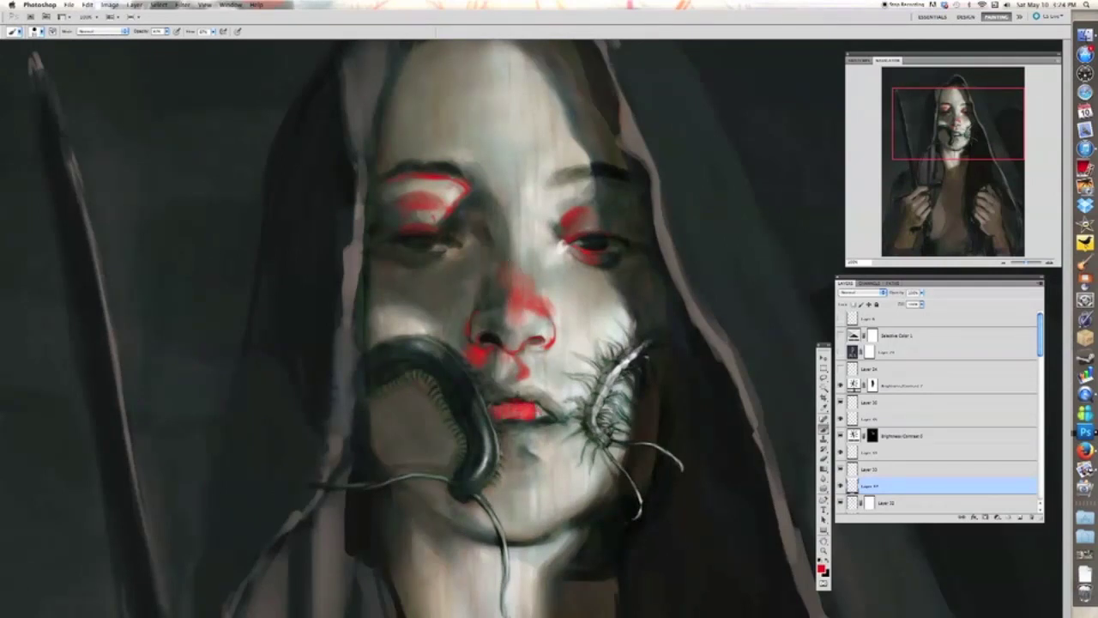
- Soften the red paint on the lips, nose and both eyes with the Eraser
{"action": "key", "text": "super+minus"}
{"action": "key", "text": "super+minus"}
{"action": "key", "text": "super+plus"}
{"action": "key", "text": "e"}
{"action": "mouse_move", "coordinate": [528, 364]}
{"action": "left_mouse_down"}
{"action": "mouse_move", "coordinate": [508, 360]}
{"action": "mouse_move", "coordinate": [530, 255]}
{"action": "mouse_move", "coordinate": [559, 240]}
{"action": "left_mouse_up"}
{"action": "mouse_move", "coordinate": [446, 206]}
{"action": "left_mouse_down"}
{"action": "mouse_move", "coordinate": [430, 227]}
{"action": "mouse_move", "coordinate": [437, 247]}
{"action": "left_mouse_up"}
{"action": "key", "text": "super+plus"}
{"action": "key", "text": "b"}
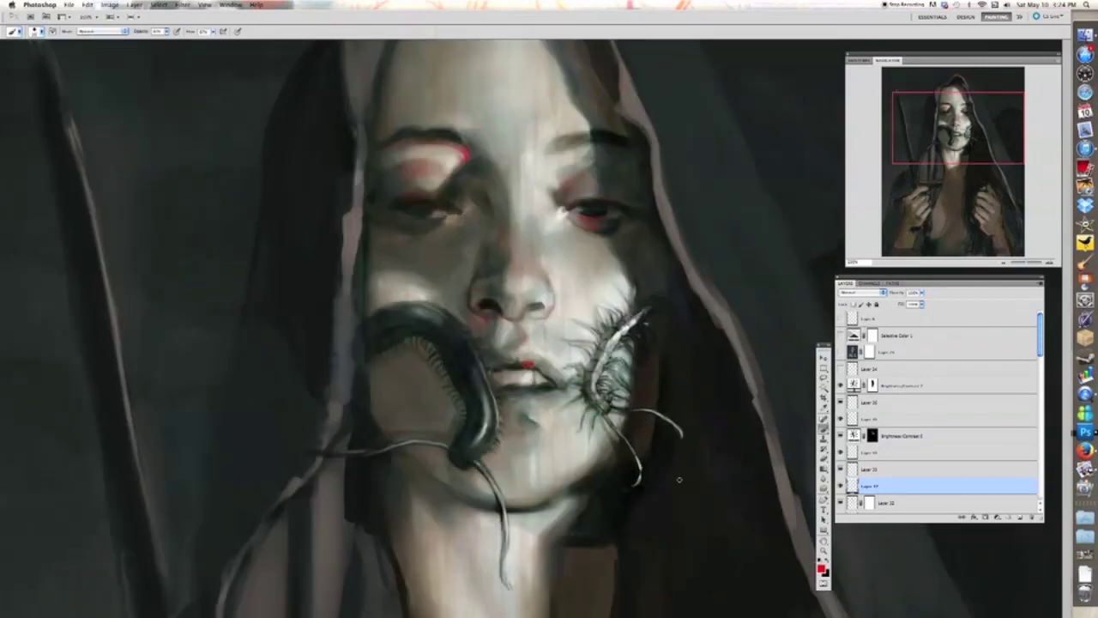
- Paint the upper and lower lips bright red
{"action": "left_click_drag", "start_coordinate": [679, 480], "coordinate": [705, 472]}
{"action": "mouse_move", "coordinate": [546, 350]}
{"action": "left_mouse_down"}
{"action": "mouse_move", "coordinate": [515, 358]}
{"action": "mouse_move", "coordinate": [584, 354]}
{"action": "mouse_move", "coordinate": [599, 380]}
{"action": "mouse_move", "coordinate": [550, 409]}
{"action": "mouse_move", "coordinate": [523, 375]}
{"action": "mouse_move", "coordinate": [554, 381]}
{"action": "mouse_move", "coordinate": [547, 367]}
{"action": "mouse_move", "coordinate": [597, 386]}
{"action": "mouse_move", "coordinate": [549, 436]}
{"action": "left_mouse_up"}
{"action": "key", "text": "super+minus"}
- Choose a darker red and shade the lips and the eye on the centipede's side
{"action": "left_click", "coordinate": [821, 569]}
{"action": "left_click", "coordinate": [887, 294]}
{"action": "left_click", "coordinate": [995, 231]}
{"action": "key", "text": "super+plus"}
{"action": "key", "text": "super+plus"}
{"action": "mouse_move", "coordinate": [641, 455]}
{"action": "left_mouse_down"}
{"action": "mouse_move", "coordinate": [614, 474]}
{"action": "mouse_move", "coordinate": [604, 463]}
{"action": "left_mouse_up"}
{"action": "left_click_drag", "start_coordinate": [584, 267], "coordinate": [604, 267]}
{"action": "key", "text": "ctrl+minus"}
{"action": "key", "text": "ctrl+minus"}
{"action": "key", "text": "ctrl+plus"}
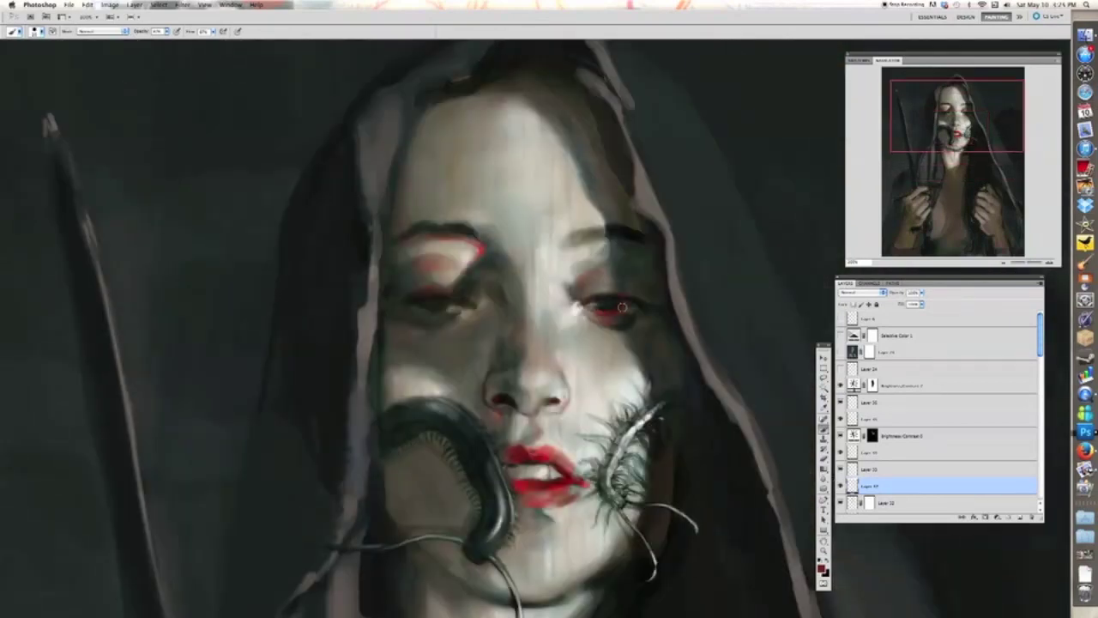
- Deepen the outer eyelids, the shadowed eye's lower lid and the lips with dark red
{"action": "left_click_drag", "start_coordinate": [622, 307], "coordinate": [633, 304]}
{"action": "key", "text": "super+minus"}
{"action": "mouse_move", "coordinate": [441, 302]}
{"action": "left_mouse_down"}
{"action": "mouse_move", "coordinate": [447, 312]}
{"action": "mouse_move", "coordinate": [435, 313]}
{"action": "left_mouse_up"}
{"action": "left_click_drag", "start_coordinate": [555, 433], "coordinate": [520, 416]}
- Glaze dark red over the shadowed side of the nose, the inner eye socket and the cheek beside them
{"action": "key", "text": "super+plus"}
{"action": "left_click_drag", "start_coordinate": [474, 376], "coordinate": [463, 352]}
{"action": "left_click_drag", "start_coordinate": [478, 285], "coordinate": [483, 302]}
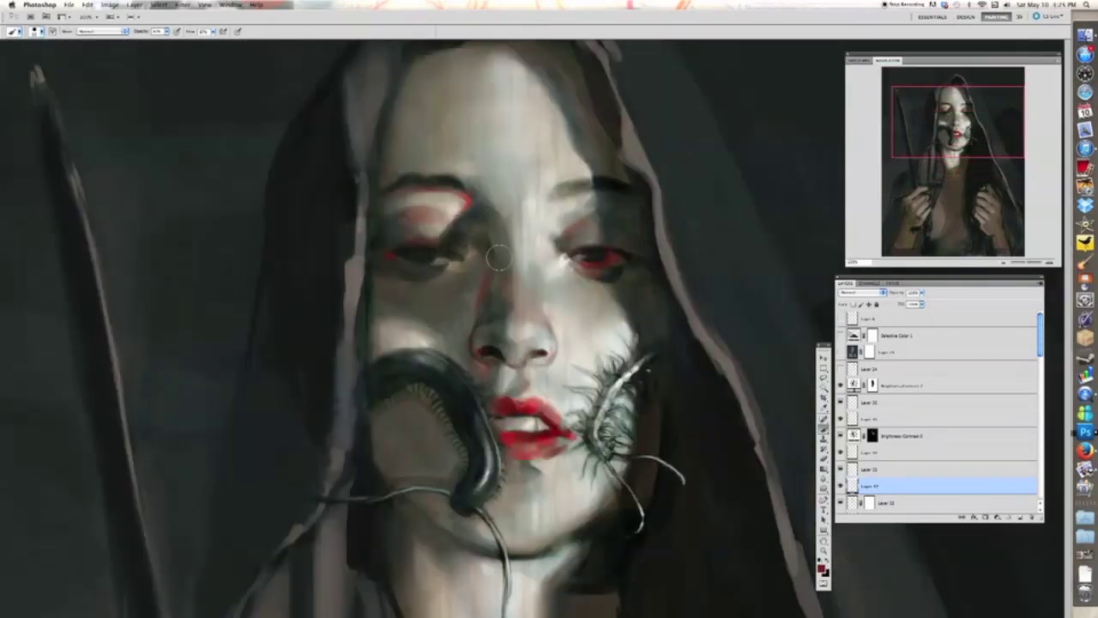
{"action": "mouse_move", "coordinate": [498, 256]}
{"action": "left_mouse_down"}
{"action": "mouse_move", "coordinate": [493, 310]}
{"action": "mouse_move", "coordinate": [494, 276]}
{"action": "mouse_move", "coordinate": [509, 319]}
{"action": "mouse_move", "coordinate": [501, 227]}
{"action": "mouse_move", "coordinate": [447, 252]}
{"action": "left_mouse_up"}
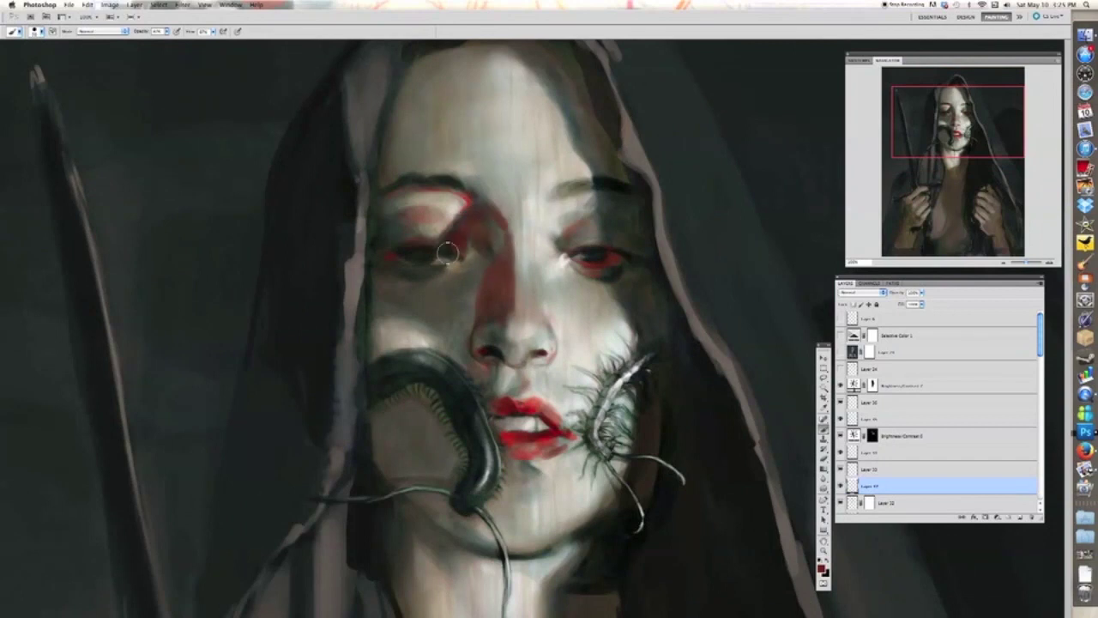
{"action": "key", "text": "ctrl+0"}
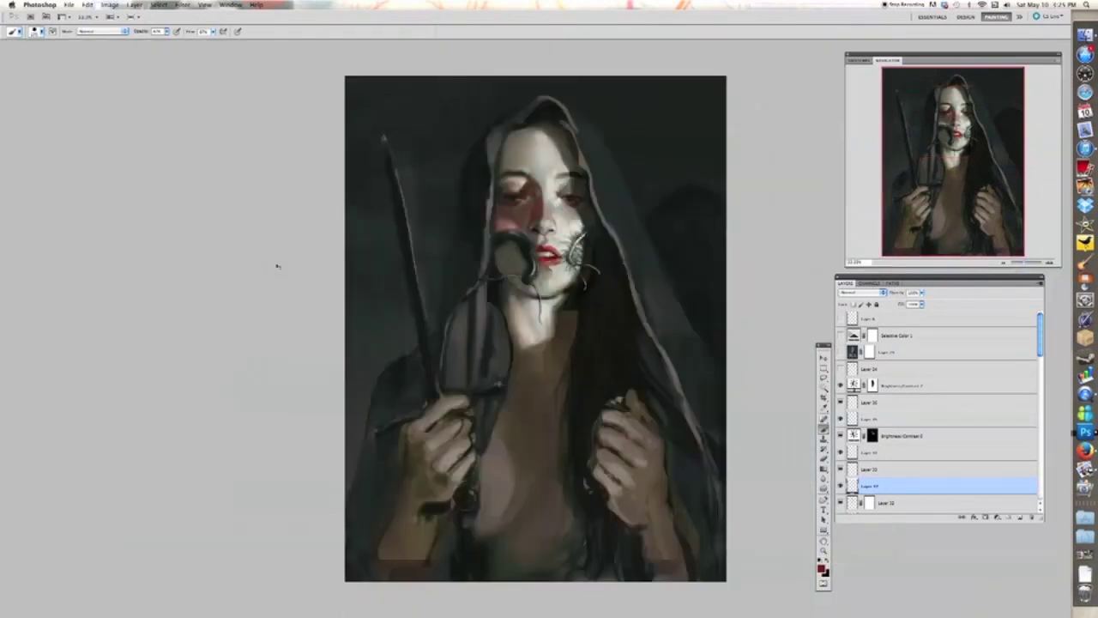
{"action": "key", "text": "ctrl+plus"}
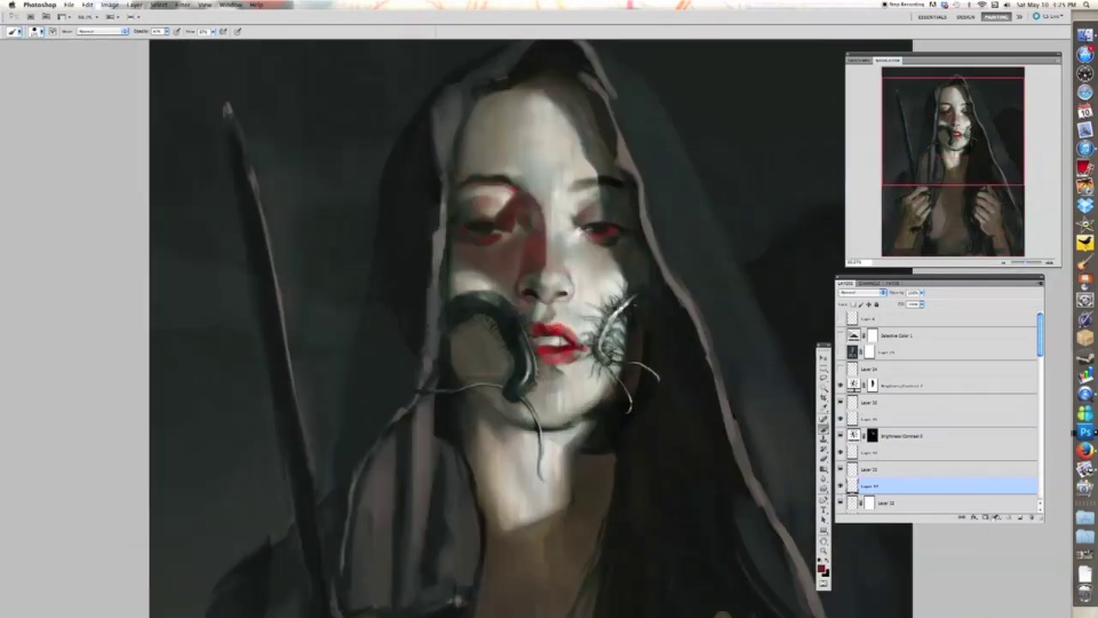
- Add a Hue/Saturation adjustment for the red paint and move both layers above the upper Brightness/Contrast layer
{"action": "left_click", "coordinate": [996, 517]}
{"action": "left_click", "coordinate": [1017, 526]}
{"action": "left_click", "coordinate": [871, 503]}
{"action": "left_click", "coordinate": [895, 486], "text": "shift"}
{"action": "left_click_drag", "start_coordinate": [894, 486], "coordinate": [895, 376]}
- Clip the Hue/Saturation adjustment to the red paint layer and shift the reds toward a muted orange
{"action": "left_click", "coordinate": [893, 386]}
{"action": "left_click", "coordinate": [893, 394], "text": "alt"}
{"action": "mouse_move", "coordinate": [790, 300]}
{"action": "left_mouse_down"}
{"action": "mouse_move", "coordinate": [764, 301]}
{"action": "mouse_move", "coordinate": [816, 302]}
{"action": "mouse_move", "coordinate": [762, 302]}
{"action": "mouse_move", "coordinate": [792, 300]}
{"action": "left_mouse_up"}
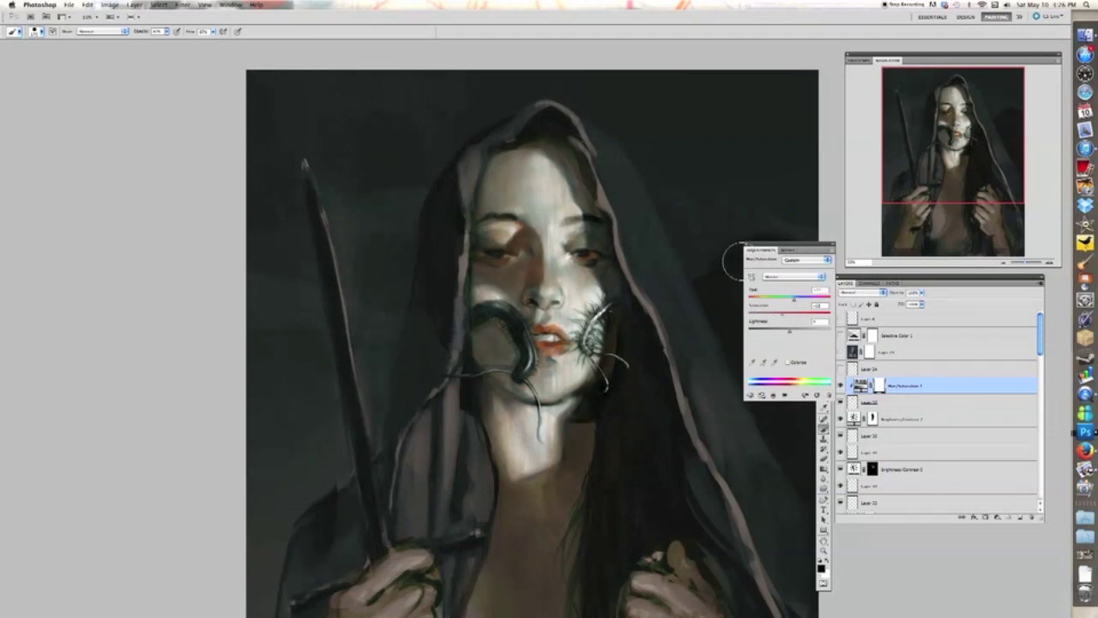
{"action": "left_click", "coordinate": [746, 244]}
- Add new layers above the Hue/Saturation adjustment and choose a light blue paint colour
{"action": "left_click", "coordinate": [1020, 517]}
{"action": "key", "text": "super+plus"}
{"action": "key", "text": "super+plus"}
{"action": "left_click", "coordinate": [821, 568]}
{"action": "left_click", "coordinate": [914, 285]}
{"action": "left_click", "coordinate": [842, 243]}
{"action": "left_click", "coordinate": [995, 231]}
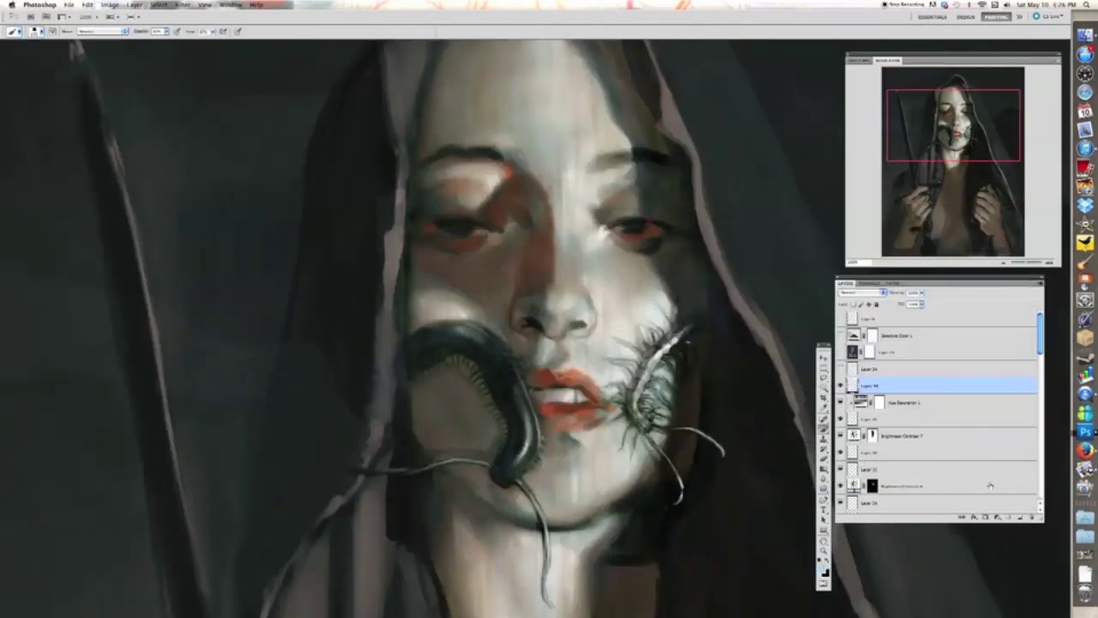
{"action": "left_click", "coordinate": [1020, 517]}
- Paint light blue highlights on the upper lip, nose, brow, forehead and lit cheek
{"action": "left_click_drag", "start_coordinate": [569, 375], "coordinate": [598, 385]}
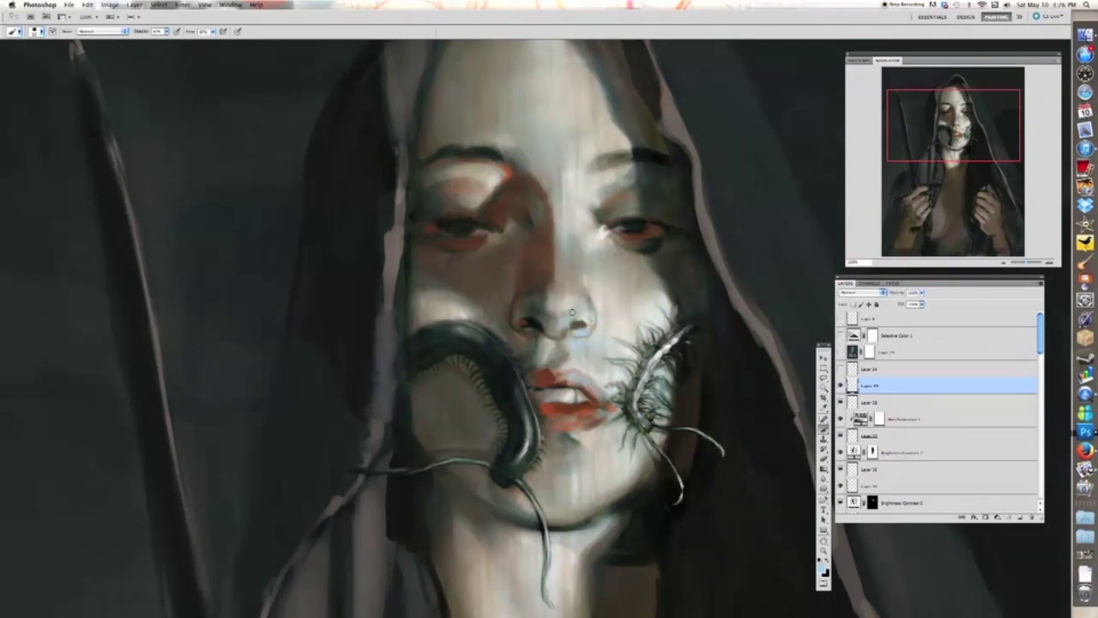
{"action": "key", "text": "super+minus"}
{"action": "key", "text": "super+minus"}
{"action": "key", "text": "super+plus"}
{"action": "left_click", "coordinate": [1085, 554]}
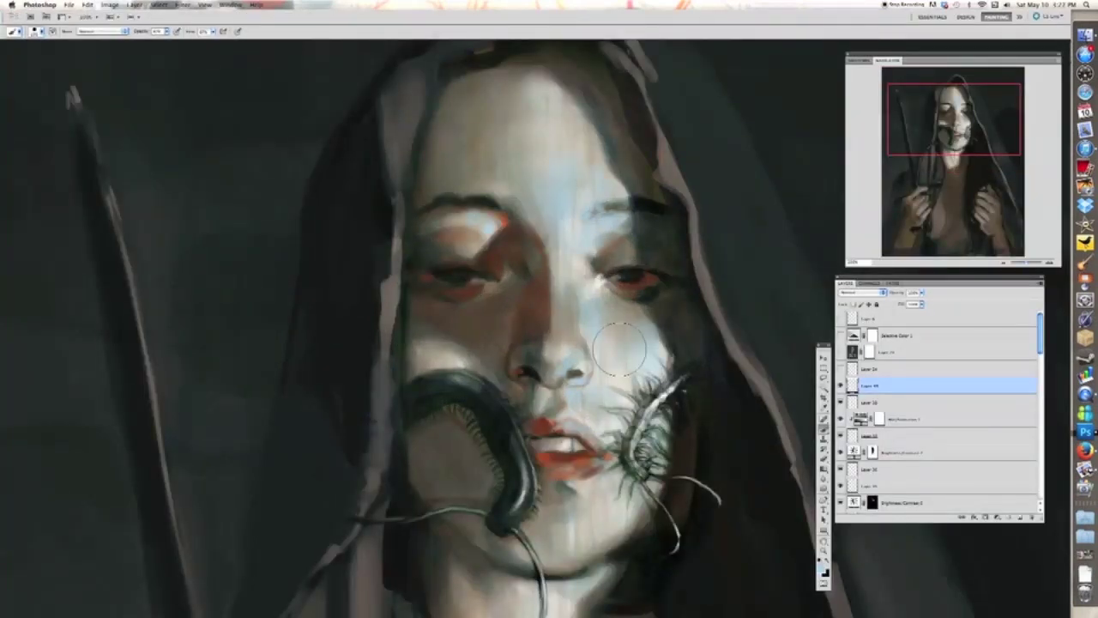
- Paint flat light blue over both irises and add a light blue patch between the nose and upper lip
{"action": "key", "text": "super+0"}
{"action": "left_click", "coordinate": [553, 214], "text": "super"}
{"action": "left_click", "coordinate": [554, 215], "text": "super"}
{"action": "left_click", "coordinate": [554, 214], "text": "super"}
{"action": "left_click", "coordinate": [554, 215], "text": "super"}
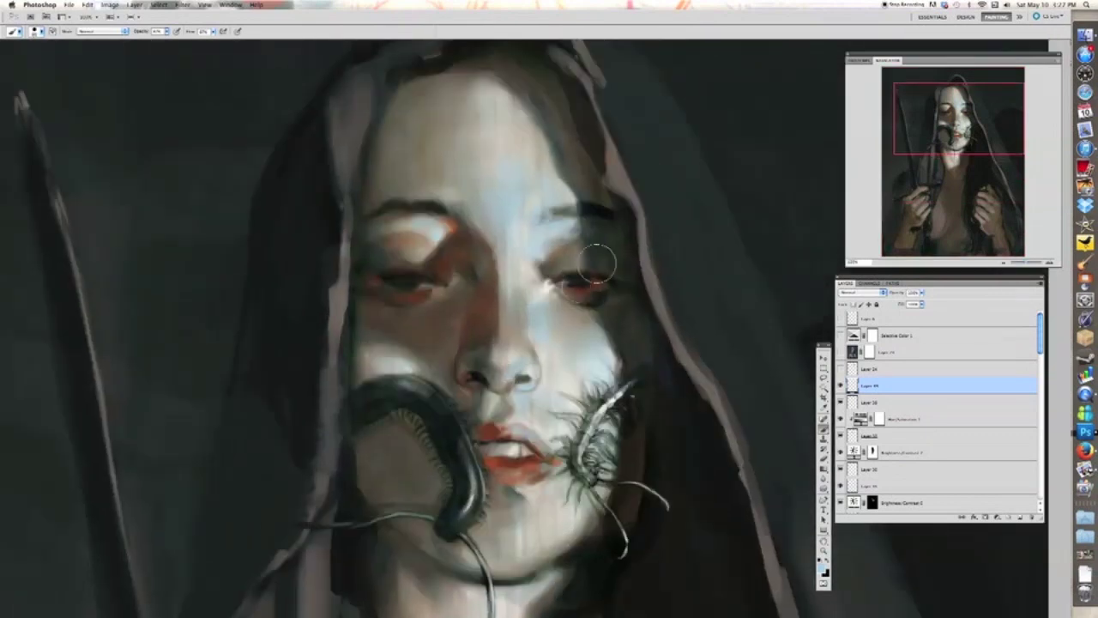
{"action": "key", "text": "super+0"}
{"action": "left_click", "coordinate": [561, 172], "text": "super"}
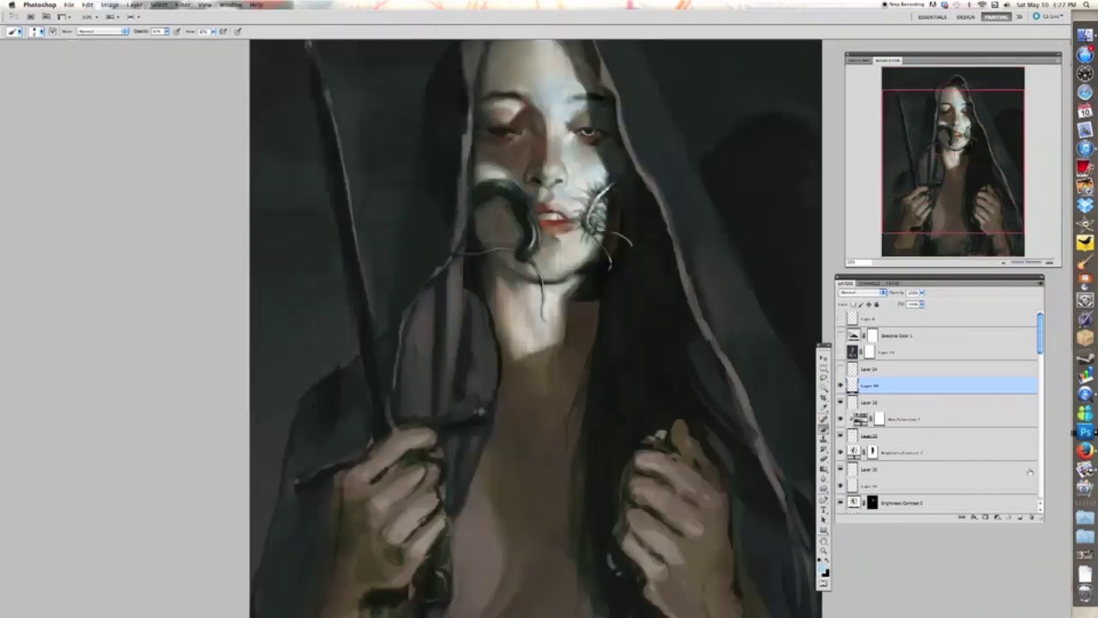
{"action": "left_click", "coordinate": [562, 172], "text": "super"}
{"action": "left_click", "coordinate": [562, 171], "text": "super"}
{"action": "left_click", "coordinate": [562, 172], "text": "super"}
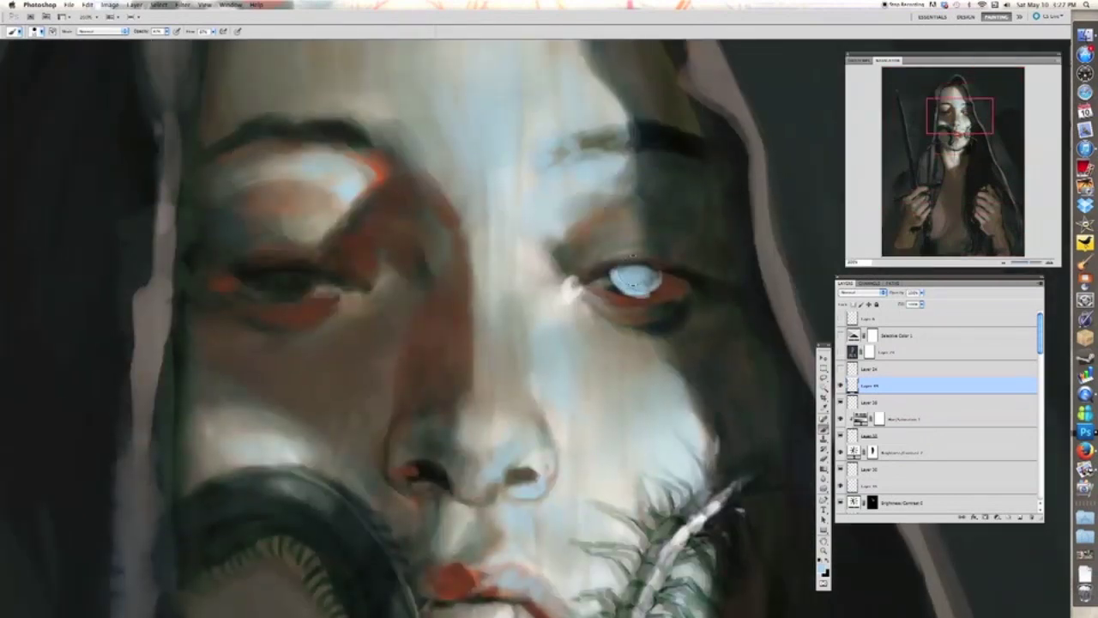
{"action": "scroll", "coordinate": [635, 279], "scroll_direction": "down", "scroll_amount": 3}
{"action": "key", "text": "super+0"}
{"action": "scroll", "coordinate": [542, 199], "scroll_direction": "up", "scroll_amount": 4}
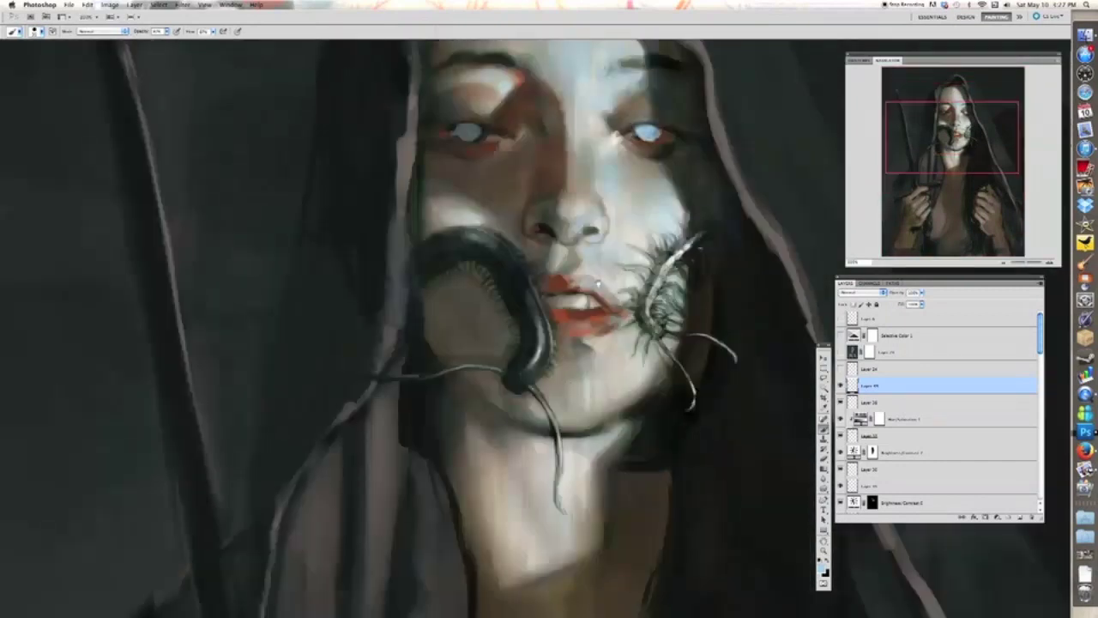
{"action": "left_click_drag", "start_coordinate": [525, 305], "coordinate": [527, 328]}
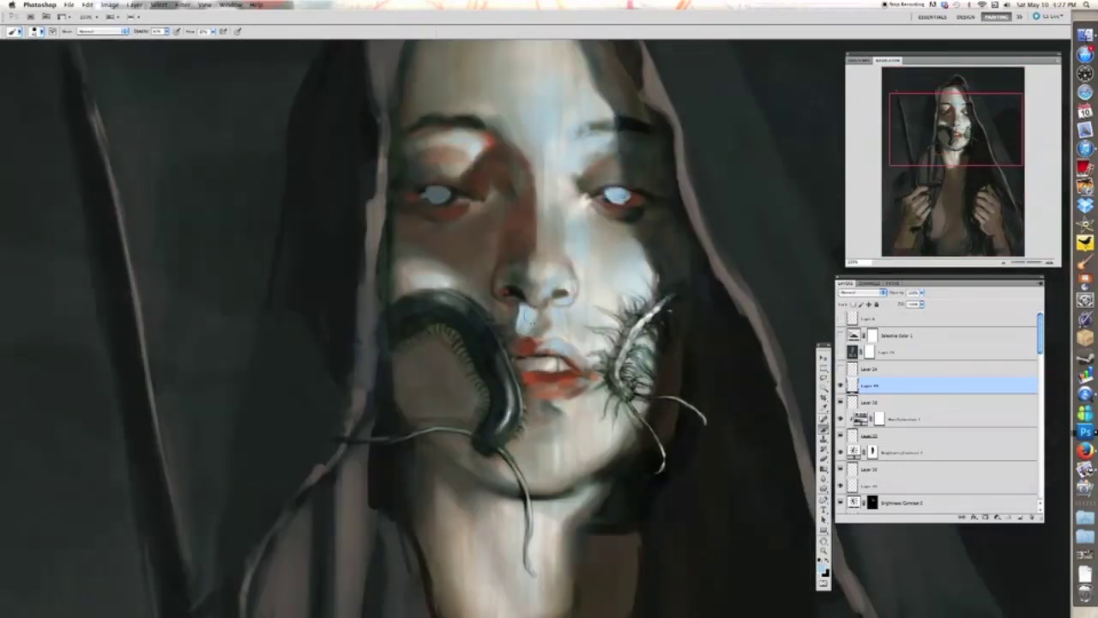
- Choose a near-white paint colour and brighten the nose tip and the lit cheek
{"action": "left_click", "coordinate": [822, 569]}
{"action": "left_click", "coordinate": [801, 239]}
{"action": "left_click", "coordinate": [995, 232]}
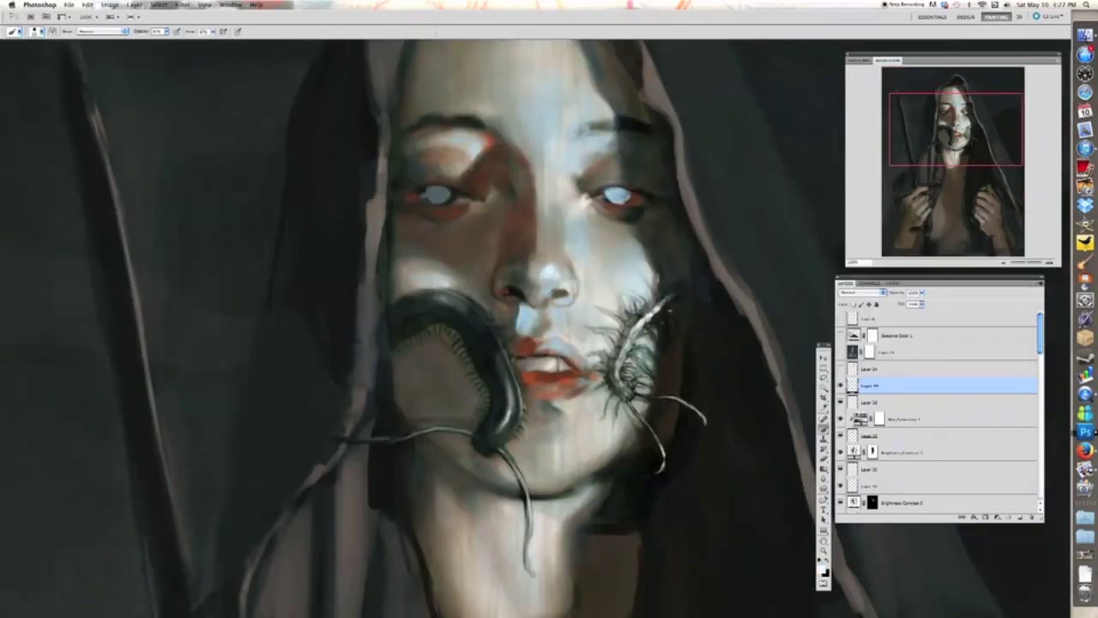
{"action": "mouse_move", "coordinate": [621, 271]}
{"action": "left_mouse_down"}
{"action": "mouse_move", "coordinate": [632, 282]}
{"action": "mouse_move", "coordinate": [637, 269]}
{"action": "mouse_move", "coordinate": [644, 292]}
{"action": "mouse_move", "coordinate": [620, 260]}
{"action": "mouse_move", "coordinate": [608, 264]}
{"action": "left_mouse_up"}
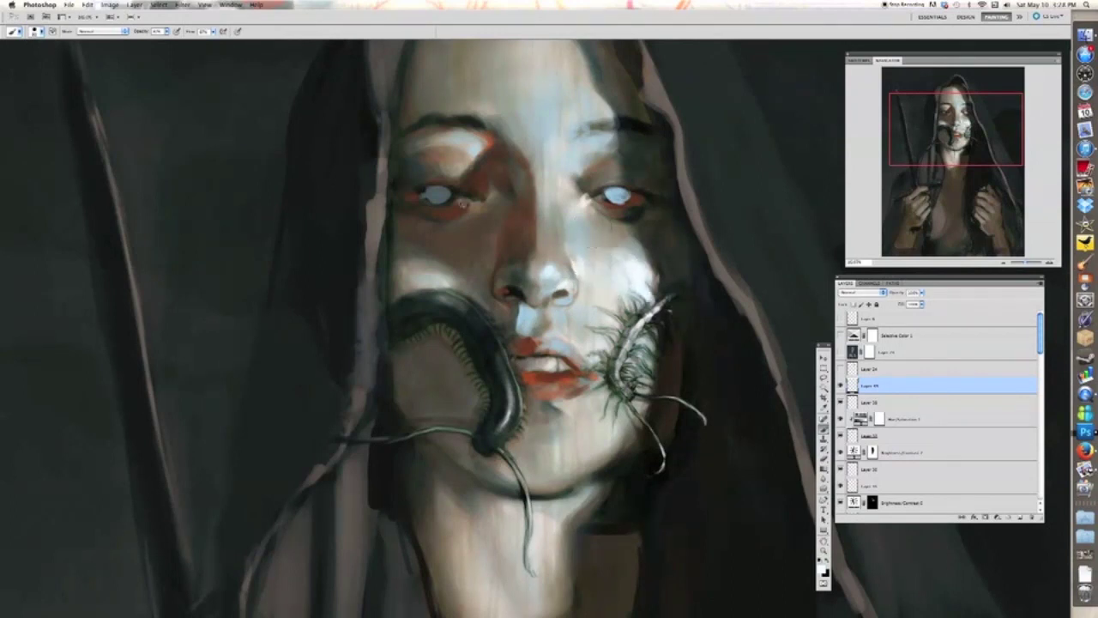
- Sample a dark skin tone and shade the lit eye's upper lid and the bridge of the nose
{"action": "key", "text": "super+minus"}
{"action": "key", "text": "super+minus"}
{"action": "key", "text": "super+minus"}
{"action": "key", "text": "super+equal"}
{"action": "key", "text": "super+equal"}
{"action": "key", "text": "super+equal"}
{"action": "left_click", "coordinate": [574, 188], "text": "alt"}
{"action": "key", "text": "b"}
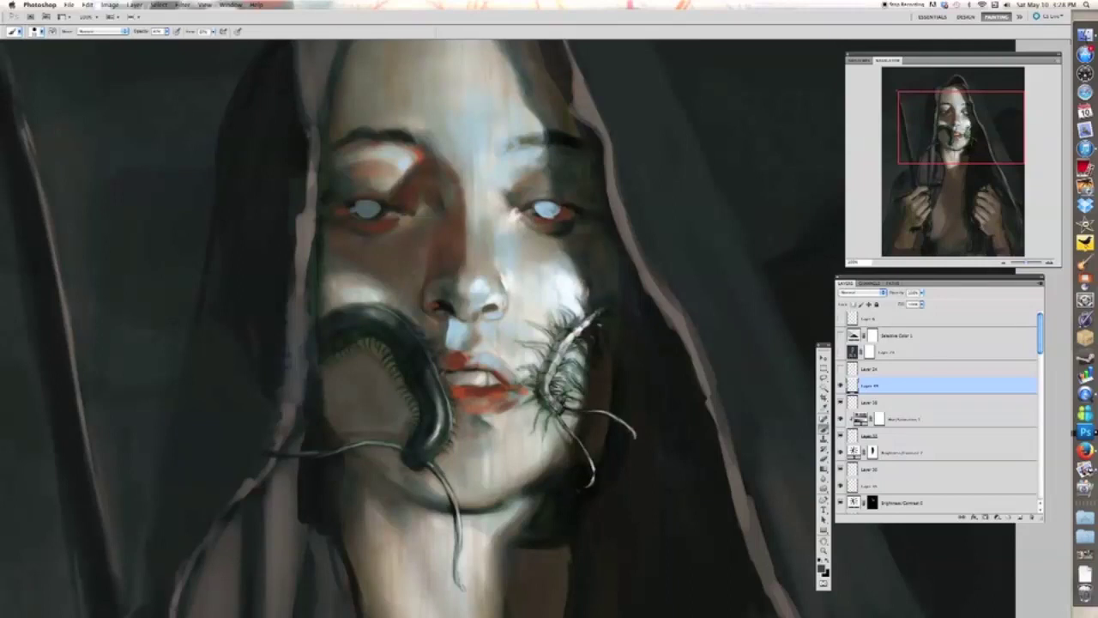
{"action": "mouse_move", "coordinate": [537, 188]}
{"action": "left_mouse_down"}
{"action": "mouse_move", "coordinate": [530, 181]}
{"action": "mouse_move", "coordinate": [550, 191]}
{"action": "left_mouse_up"}
{"action": "key", "text": "super+minus"}
{"action": "key", "text": "super+minus"}
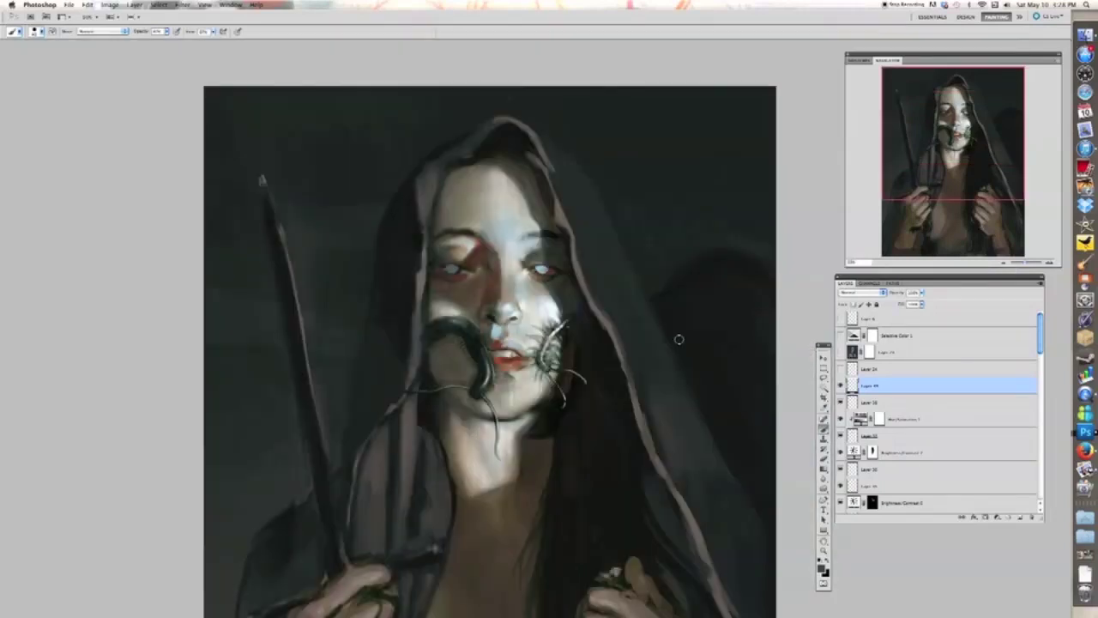
{"action": "key", "text": "super+equal"}
{"action": "key", "text": "super+equal"}
{"action": "mouse_move", "coordinate": [467, 297]}
{"action": "left_mouse_down"}
{"action": "mouse_move", "coordinate": [464, 311]}
{"action": "mouse_move", "coordinate": [459, 302]}
{"action": "left_mouse_up"}
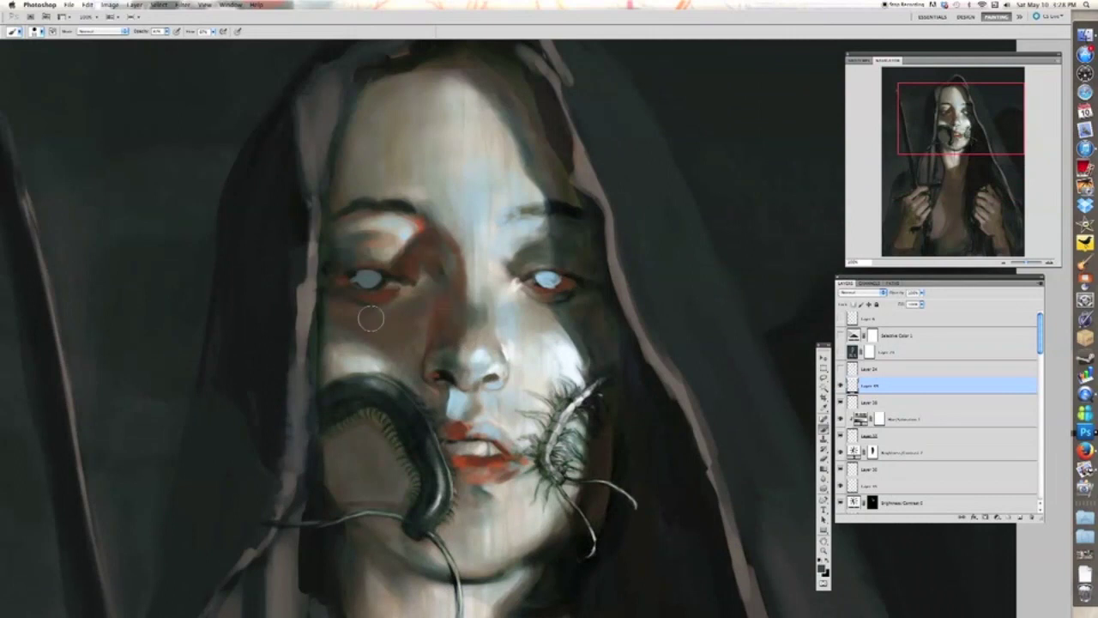
- Sample a new grey skin tone from the painting for retouching the face
{"action": "key", "text": "h"}
{"action": "mouse_move", "coordinate": [371, 318]}
{"action": "left_mouse_down"}
{"action": "mouse_move", "coordinate": [403, 446]}
{"action": "mouse_move", "coordinate": [491, 474]}
{"action": "left_mouse_up"}
{"action": "key", "text": "super+minus"}
{"action": "key", "text": "super+minus"}
{"action": "left_click_drag", "start_coordinate": [540, 386], "coordinate": [558, 391]}
{"action": "key", "text": "super+equal"}
{"action": "left_click_drag", "start_coordinate": [573, 199], "coordinate": [538, 268]}
{"action": "key", "text": "super+equal"}
{"action": "key", "text": "super+minus"}
{"action": "left_click", "coordinate": [823, 408]}
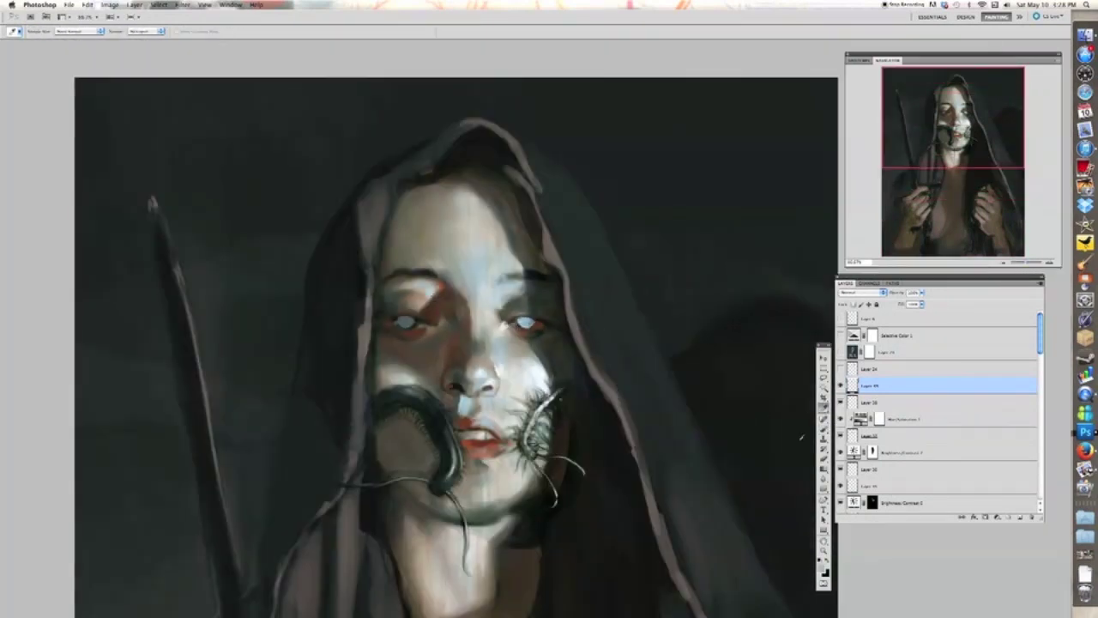
{"action": "key", "text": "b"}
{"action": "mouse_move", "coordinate": [482, 506]}
{"action": "left_mouse_down"}
{"action": "mouse_move", "coordinate": [502, 442]}
{"action": "mouse_move", "coordinate": [472, 449]}
{"action": "left_mouse_up"}
- Widen the Layers panel slightly and paint the grey tone around the nose bridge and pale eyes
{"action": "mouse_move", "coordinate": [1043, 462]}
{"action": "left_mouse_down"}
{"action": "mouse_move", "coordinate": [1027, 461]}
{"action": "mouse_move", "coordinate": [1058, 461]}
{"action": "left_mouse_up"}
{"action": "mouse_move", "coordinate": [1054, 337]}
{"action": "left_mouse_down"}
{"action": "mouse_move", "coordinate": [1048, 487]}
{"action": "mouse_move", "coordinate": [1054, 337]}
{"action": "left_mouse_up"}
{"action": "key", "text": "super+equal"}
{"action": "left_click_drag", "start_coordinate": [524, 281], "coordinate": [514, 316]}
{"action": "mouse_move", "coordinate": [454, 293]}
{"action": "left_mouse_down"}
{"action": "mouse_move", "coordinate": [452, 321]}
{"action": "mouse_move", "coordinate": [467, 308]}
{"action": "left_mouse_up"}
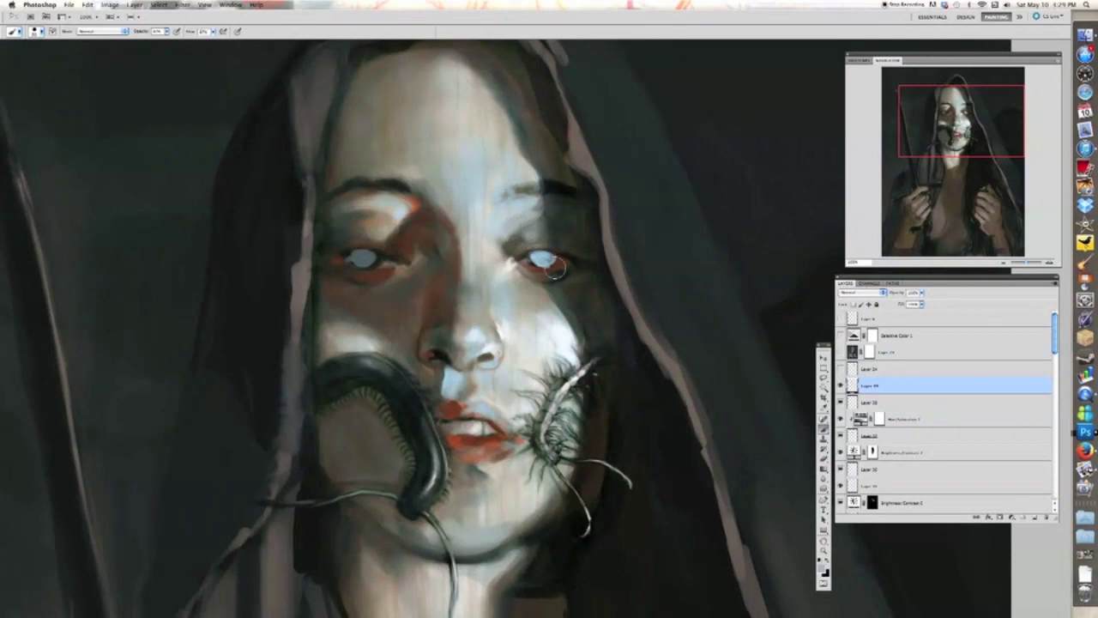
- Compare the whole portrait with and without the selected paint layer
{"action": "key", "text": "super+minus"}
{"action": "key", "text": "super+minus"}
{"action": "key", "text": "super+minus"}
{"action": "key", "text": "super+equal"}
{"action": "left_click_drag", "start_coordinate": [836, 390], "coordinate": [838, 391]}
{"action": "left_click", "coordinate": [842, 386]}
{"action": "left_click", "coordinate": [841, 386]}
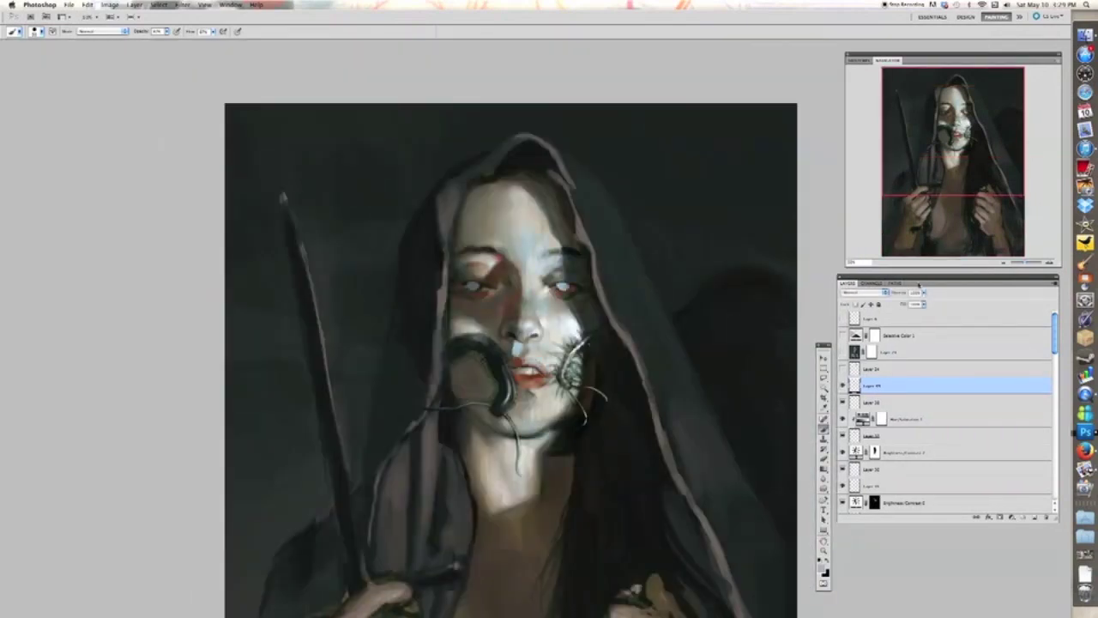
- Paint pale highlights beside the nose and across the nose bridge and lit brow, enlarging the brush for the broader strokes
{"action": "scroll", "coordinate": [540, 302], "scroll_direction": "up", "scroll_amount": 2}
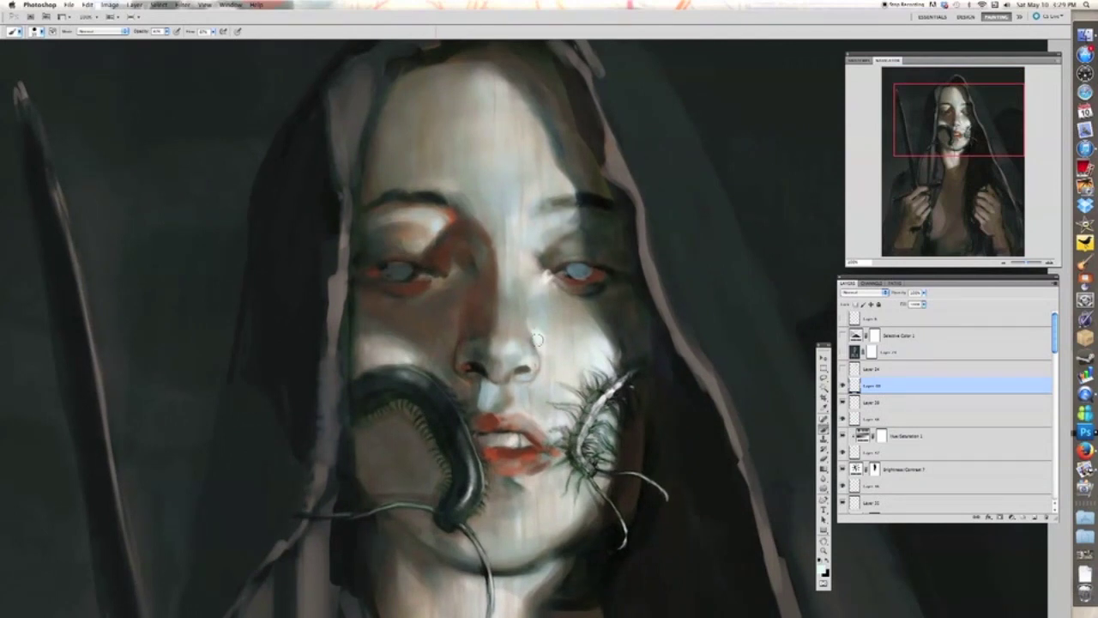
{"action": "left_click_drag", "start_coordinate": [538, 339], "coordinate": [550, 333]}
{"action": "key", "text": "bracketright"}
{"action": "key", "text": "bracketright"}
{"action": "key", "text": "bracketright"}
{"action": "mouse_move", "coordinate": [508, 247]}
{"action": "left_mouse_down"}
{"action": "mouse_move", "coordinate": [536, 197]}
{"action": "mouse_move", "coordinate": [559, 183]}
{"action": "left_mouse_up"}
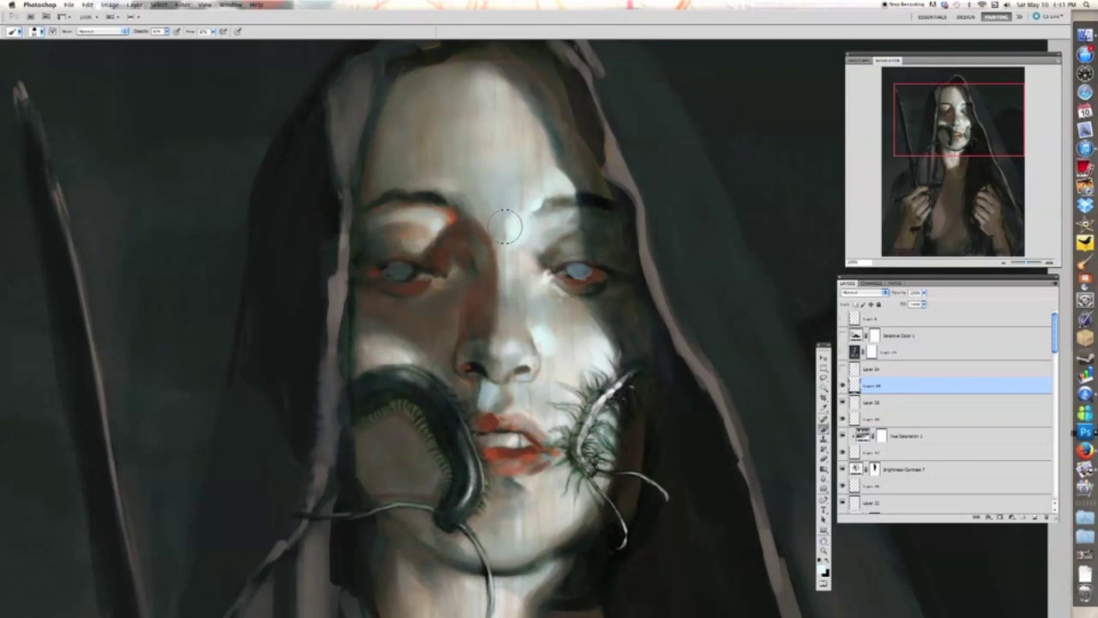
- Refine the pale highlights on the forehead and inner brows and rework the eyelids over the blue irises
{"action": "scroll", "coordinate": [506, 226], "scroll_direction": "up", "scroll_amount": 3}
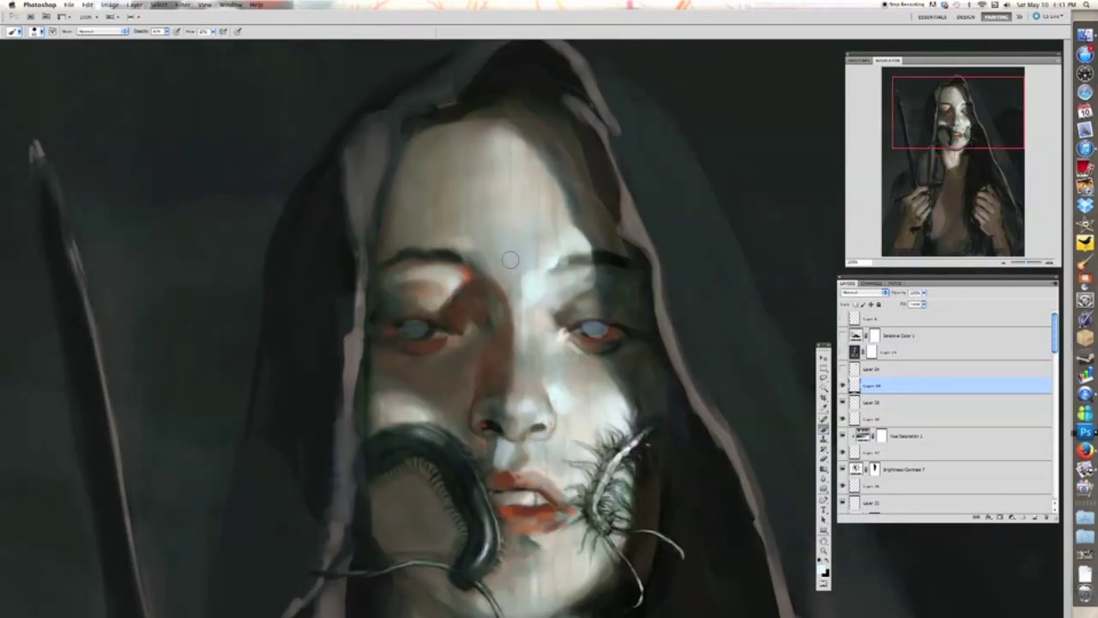
{"action": "mouse_move", "coordinate": [491, 199]}
{"action": "left_mouse_down"}
{"action": "mouse_move", "coordinate": [518, 187]}
{"action": "mouse_move", "coordinate": [526, 200]}
{"action": "mouse_move", "coordinate": [520, 186]}
{"action": "mouse_move", "coordinate": [493, 189]}
{"action": "left_mouse_up"}
{"action": "key", "text": "super+minus"}
{"action": "key", "text": "super+minus"}
{"action": "key", "text": "super+minus"}
{"action": "key", "text": "super+equal"}
{"action": "key", "text": "super+equal"}
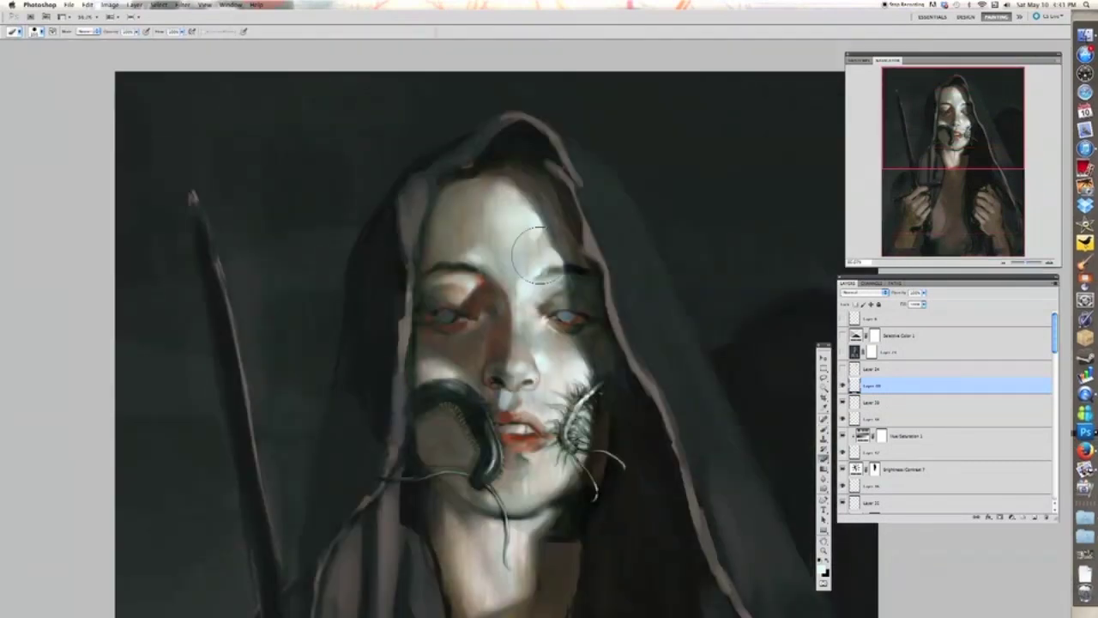
{"action": "key", "text": "super+equal"}
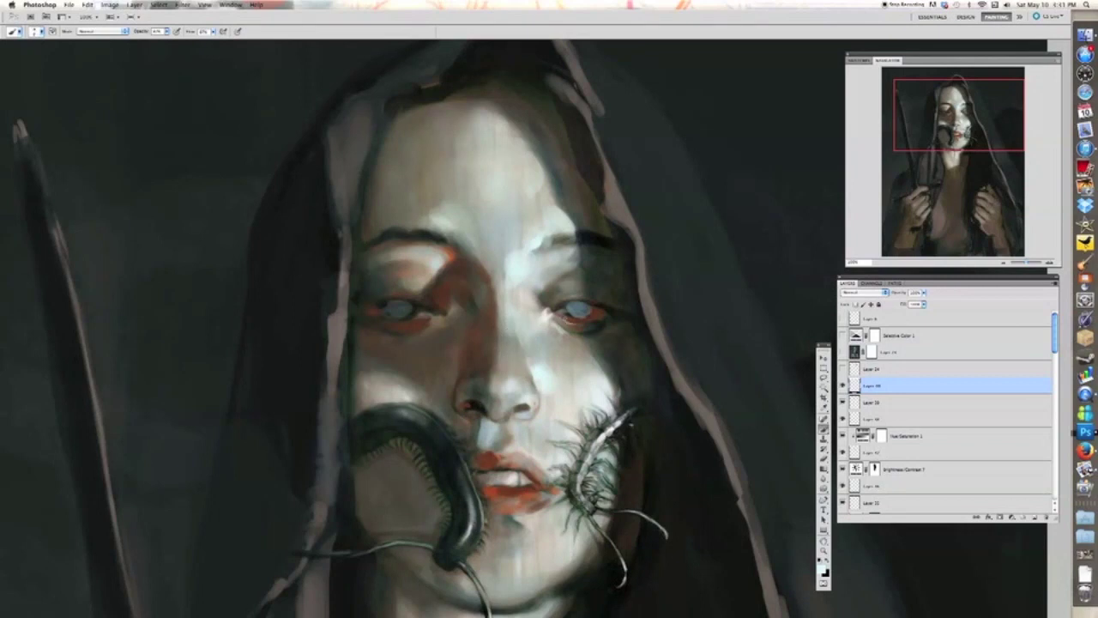
{"action": "key", "text": "super+minus"}
{"action": "key", "text": "super+minus"}
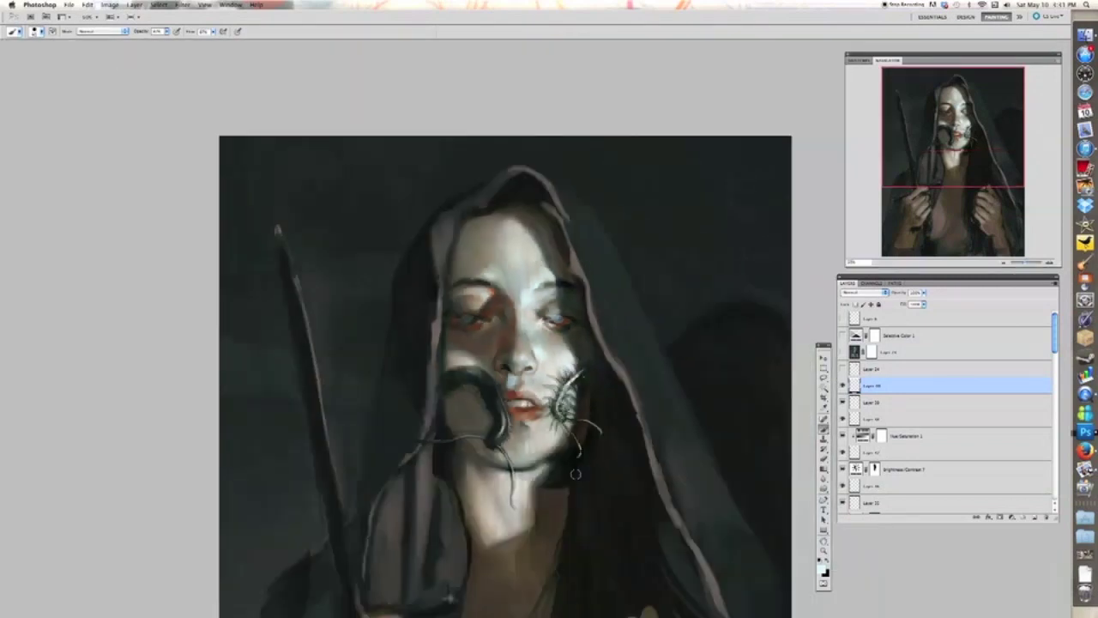
{"action": "left_click_drag", "start_coordinate": [711, 475], "coordinate": [693, 441]}
- Add a new layer for a soft glaze and lower the brush's opacity and flow
{"action": "key", "text": "super+plus"}
{"action": "key", "text": "super+shift+alt+n"}
{"action": "left_click", "coordinate": [167, 32]}
{"action": "left_click", "coordinate": [214, 32]}
{"action": "key", "text": "super+plus"}
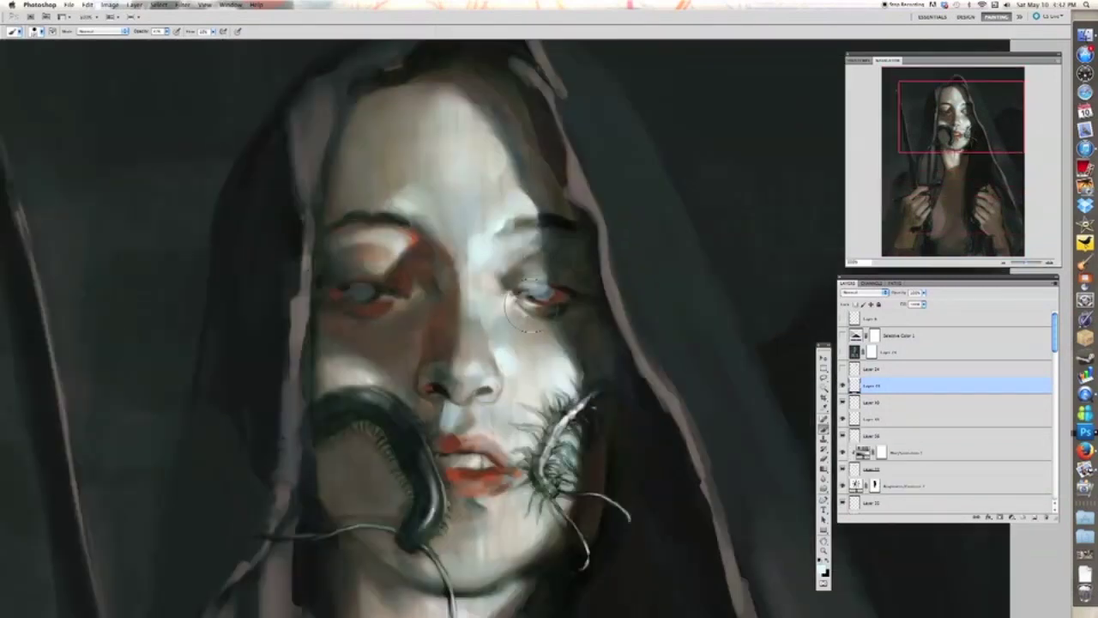
- Glaze a pale tone over the lit eye, brow, forehead, lips and nose with soft strokes
{"action": "mouse_move", "coordinate": [525, 312]}
{"action": "left_mouse_down"}
{"action": "mouse_move", "coordinate": [530, 284]}
{"action": "mouse_move", "coordinate": [514, 268]}
{"action": "left_mouse_up"}
{"action": "left_click_drag", "start_coordinate": [547, 329], "coordinate": [549, 367]}
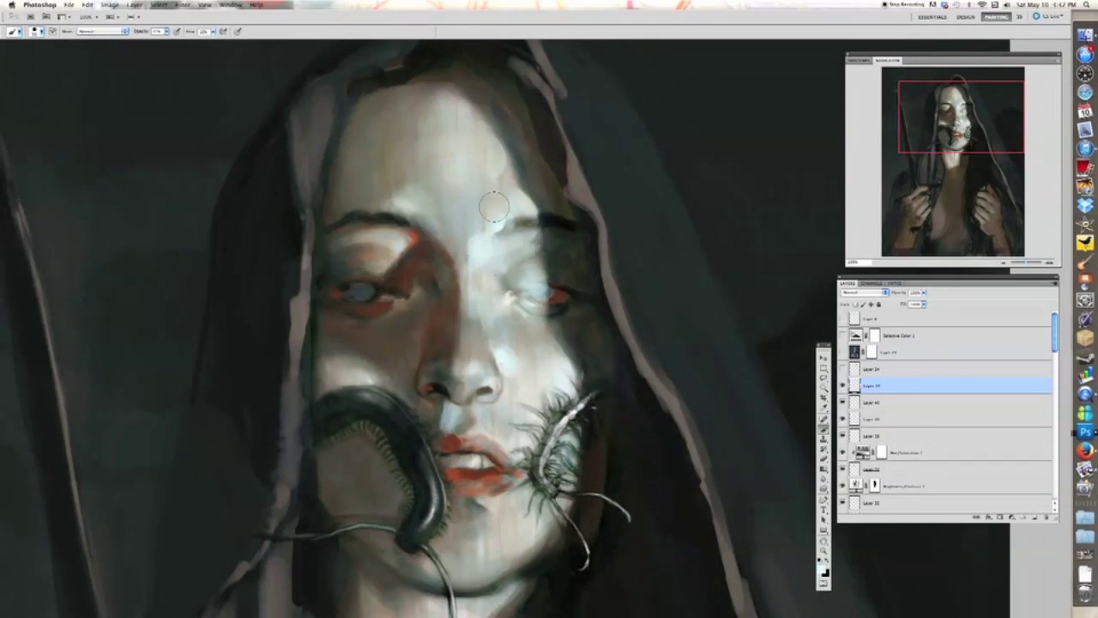
{"action": "key", "text": "bracketright"}
{"action": "key", "text": "bracketright"}
{"action": "key", "text": "bracketright"}
{"action": "left_click_drag", "start_coordinate": [490, 176], "coordinate": [489, 226]}
{"action": "mouse_move", "coordinate": [494, 442]}
{"action": "left_mouse_down"}
{"action": "mouse_move", "coordinate": [507, 391]}
{"action": "mouse_move", "coordinate": [519, 429]}
{"action": "left_mouse_up"}
{"action": "left_click_drag", "start_coordinate": [491, 345], "coordinate": [472, 283]}
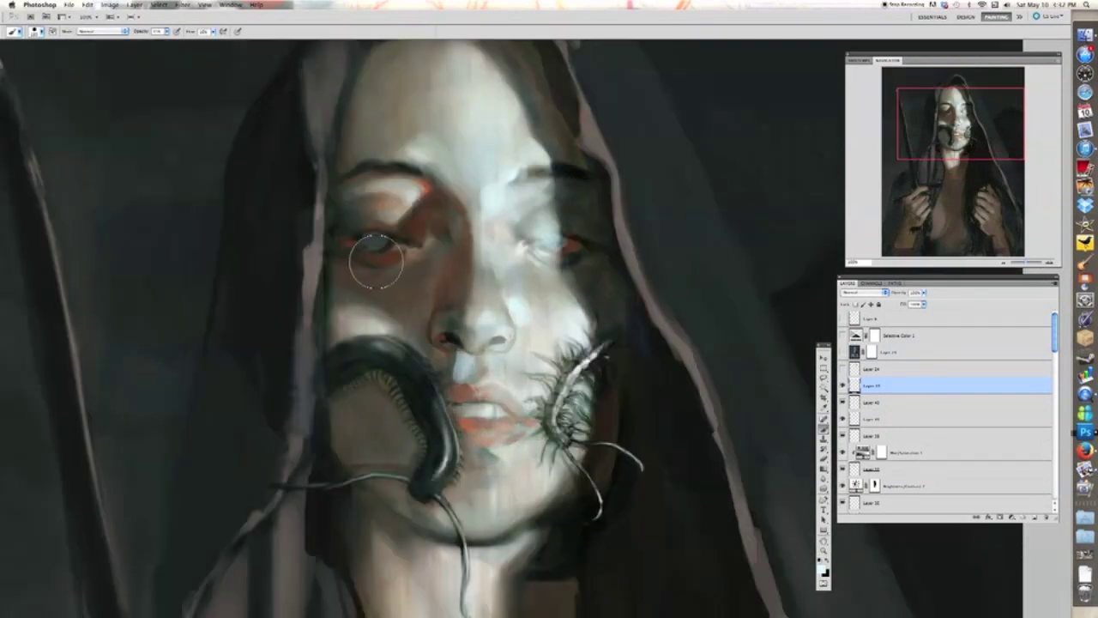
- Glaze the pale tone over the shadowed eye and surrounding face with a much larger brush
{"action": "mouse_move", "coordinate": [375, 261]}
{"action": "left_mouse_down"}
{"action": "mouse_move", "coordinate": [379, 197]}
{"action": "mouse_move", "coordinate": [338, 175]}
{"action": "mouse_move", "coordinate": [359, 324]}
{"action": "left_mouse_up"}
{"action": "key", "text": "super+minus"}
{"action": "key", "text": "bracketright"}
{"action": "key", "text": "bracketright"}
{"action": "key", "text": "bracketright"}
{"action": "key", "text": "bracketright"}
{"action": "key", "text": "bracketright"}
{"action": "left_click_drag", "start_coordinate": [414, 273], "coordinate": [436, 299]}
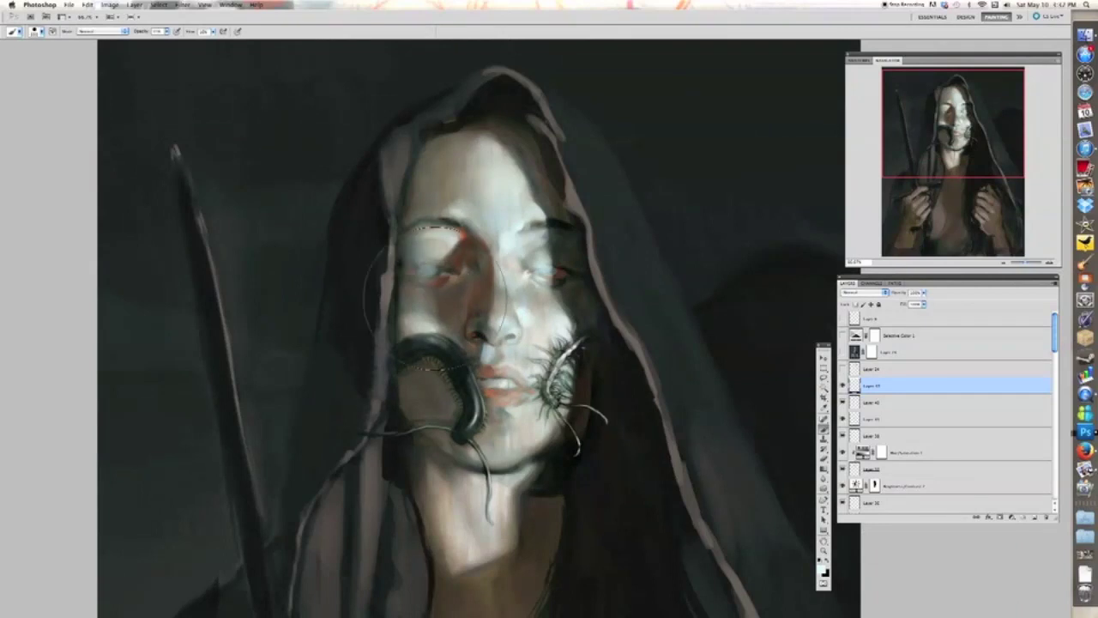
{"action": "mouse_move", "coordinate": [529, 515]}
{"action": "left_mouse_down"}
{"action": "mouse_move", "coordinate": [505, 468]}
{"action": "mouse_move", "coordinate": [504, 111]}
{"action": "left_mouse_up"}
{"action": "left_click_drag", "start_coordinate": [510, 112], "coordinate": [515, 359]}
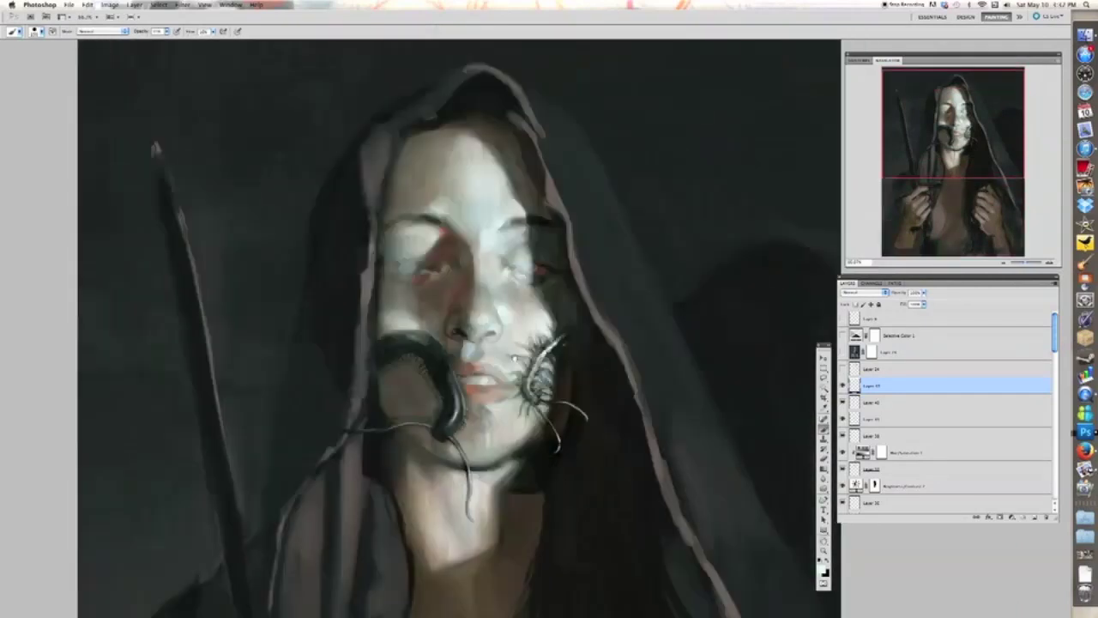
- Build up the glaze around the nose bridge and inner eyes, and compare the face with the glaze layer hidden
{"action": "key", "text": "super+plus"}
{"action": "mouse_move", "coordinate": [496, 243]}
{"action": "left_mouse_down"}
{"action": "mouse_move", "coordinate": [484, 296]}
{"action": "mouse_move", "coordinate": [463, 308]}
{"action": "left_mouse_up"}
{"action": "left_click_drag", "start_coordinate": [497, 215], "coordinate": [480, 275]}
{"action": "key", "text": "super+minus"}
{"action": "key", "text": "super+minus"}
{"action": "left_click", "coordinate": [842, 386]}
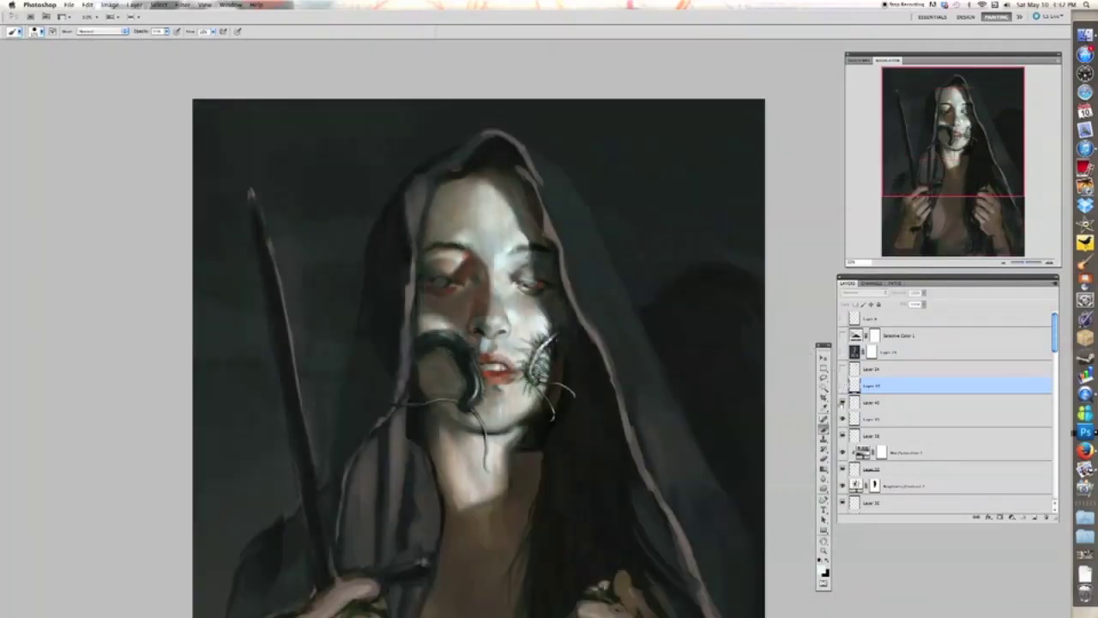
{"action": "key", "text": "super+plus"}
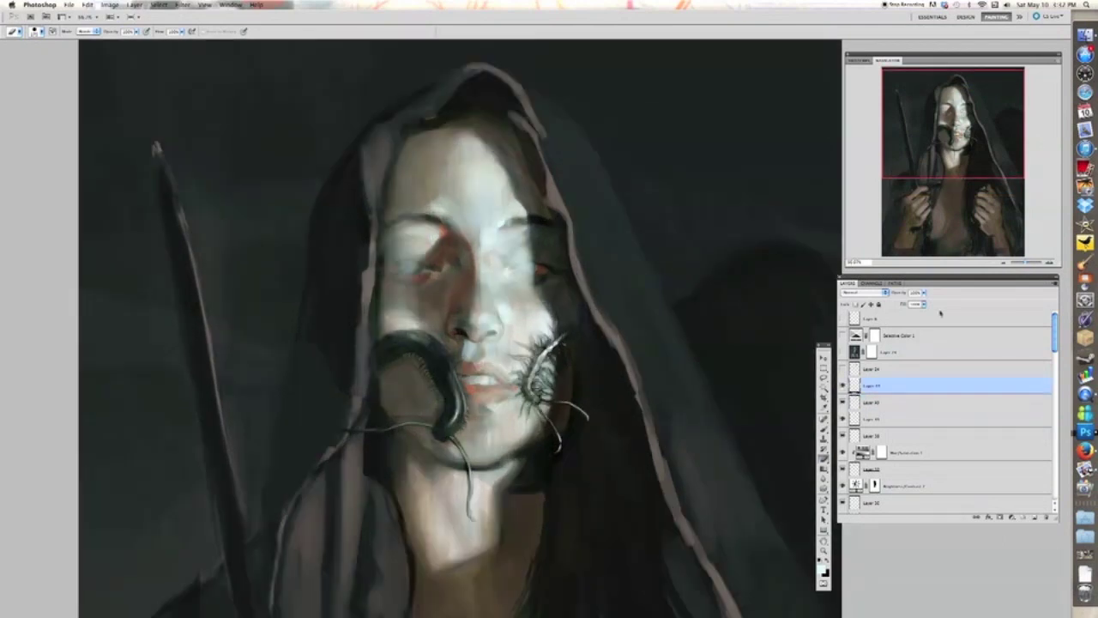
- Reduce the opacity of the glaze layer
{"action": "key", "text": "super+minus"}
{"action": "left_click", "coordinate": [923, 292]}
{"action": "left_click_drag", "start_coordinate": [920, 305], "coordinate": [897, 307]}
{"action": "key", "text": "super+plus"}
- Erase excess glaze from the shadowed eye, outer cheek and lit eye with a large soft eraser
{"action": "left_click_drag", "start_coordinate": [405, 287], "coordinate": [385, 211]}
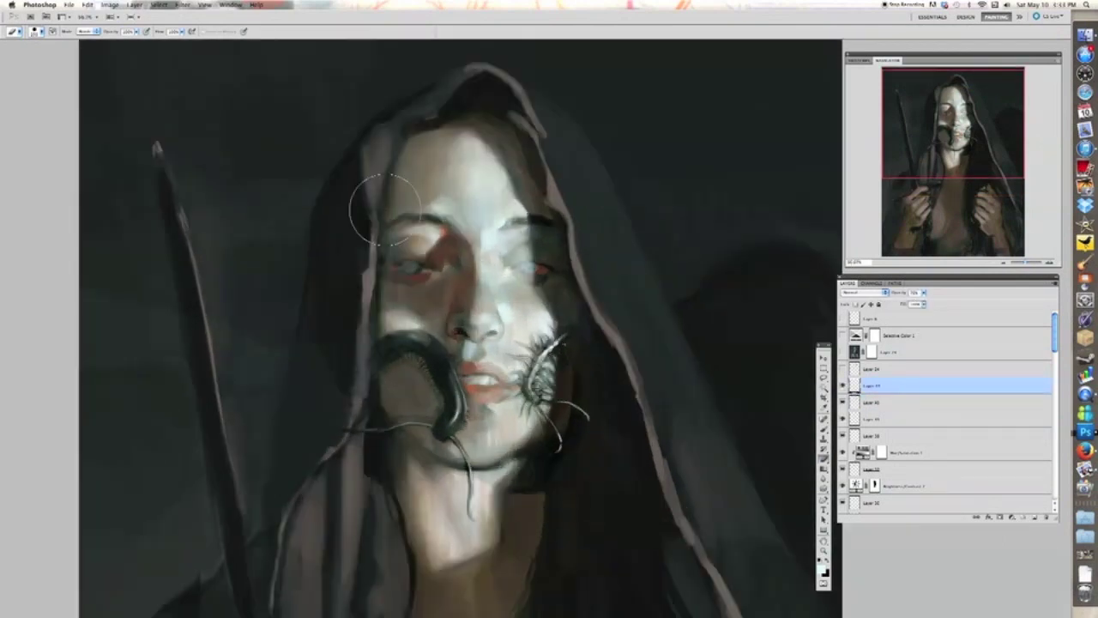
{"action": "key", "text": "bracketright"}
{"action": "key", "text": "bracketright"}
{"action": "key", "text": "bracketright"}
{"action": "mouse_move", "coordinate": [380, 351]}
{"action": "left_mouse_down"}
{"action": "mouse_move", "coordinate": [412, 224]}
{"action": "mouse_move", "coordinate": [549, 247]}
{"action": "left_mouse_up"}
{"action": "key", "text": "super+minus"}
{"action": "key", "text": "super+minus"}
{"action": "key", "text": "b"}
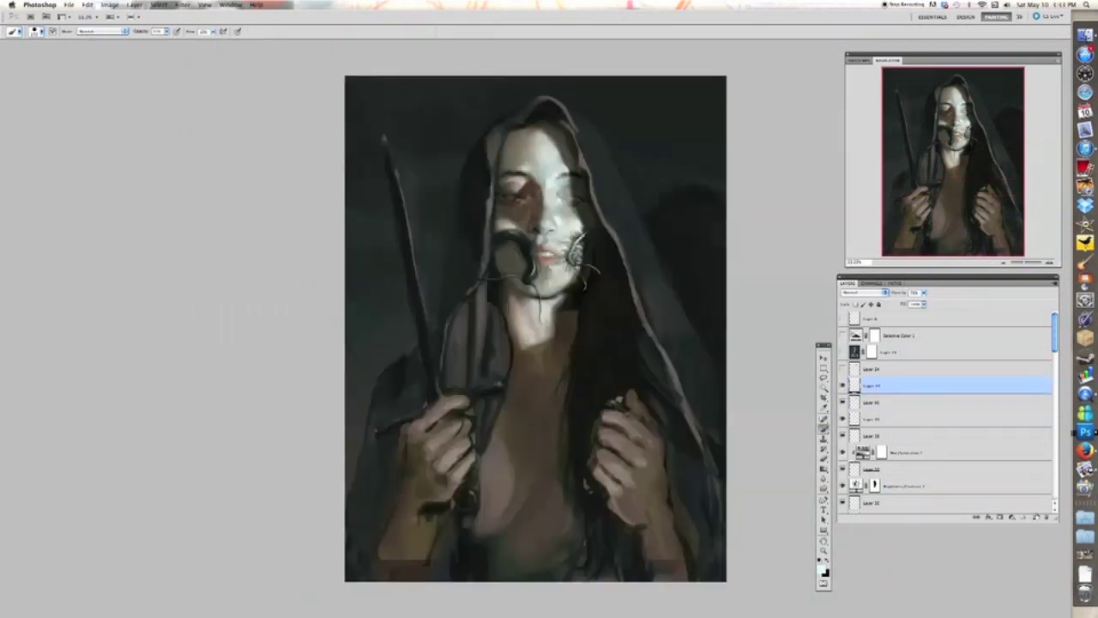
- Add a paint layer below the upper Brightness/Contrast adjustment and choose a pale cyan paint colour
{"action": "left_click", "coordinate": [909, 505]}
{"action": "key", "text": "super+plus"}
{"action": "key", "text": "super+plus"}
{"action": "left_click", "coordinate": [822, 570]}
{"action": "left_click", "coordinate": [809, 231]}
{"action": "left_click", "coordinate": [993, 231]}
- Paint a pale cyan glaze over the lit cheek and the side of the nose
{"action": "left_click_drag", "start_coordinate": [592, 395], "coordinate": [593, 442]}
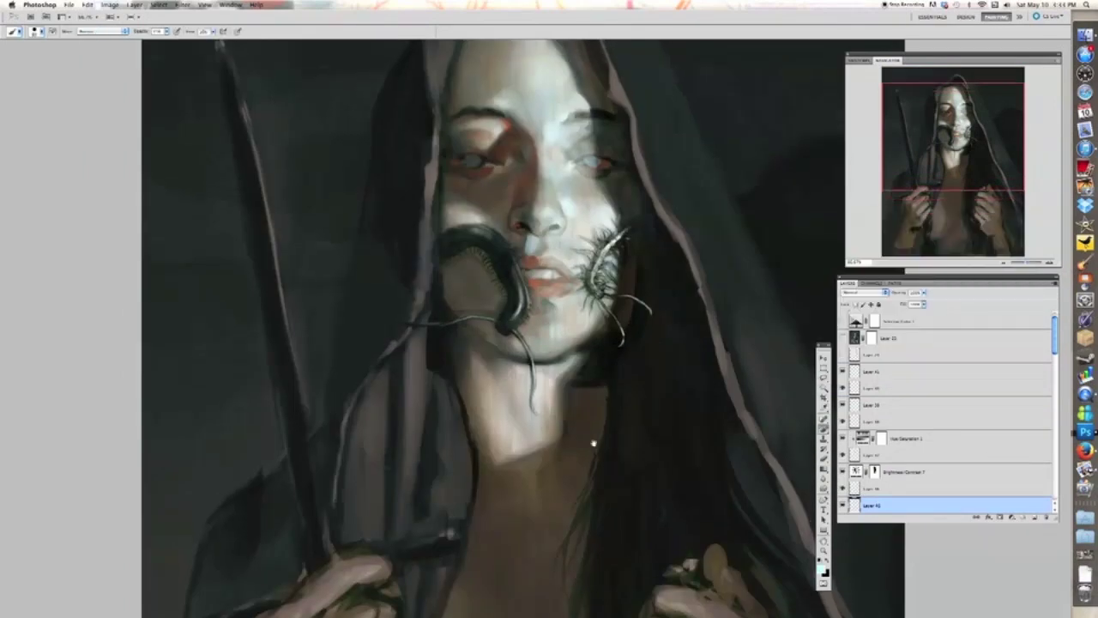
{"action": "key", "text": "super+plus"}
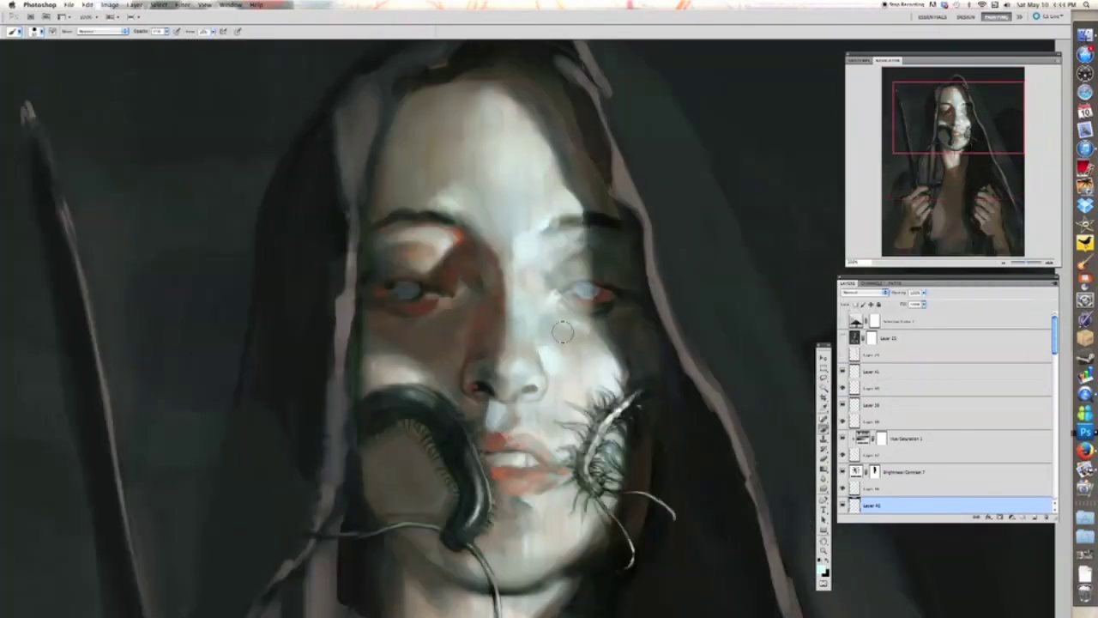
{"action": "mouse_move", "coordinate": [562, 331]}
{"action": "left_mouse_down"}
{"action": "mouse_move", "coordinate": [556, 410]}
{"action": "mouse_move", "coordinate": [532, 347]}
{"action": "mouse_move", "coordinate": [533, 376]}
{"action": "mouse_move", "coordinate": [506, 354]}
{"action": "mouse_move", "coordinate": [520, 339]}
{"action": "mouse_move", "coordinate": [512, 391]}
{"action": "left_mouse_up"}
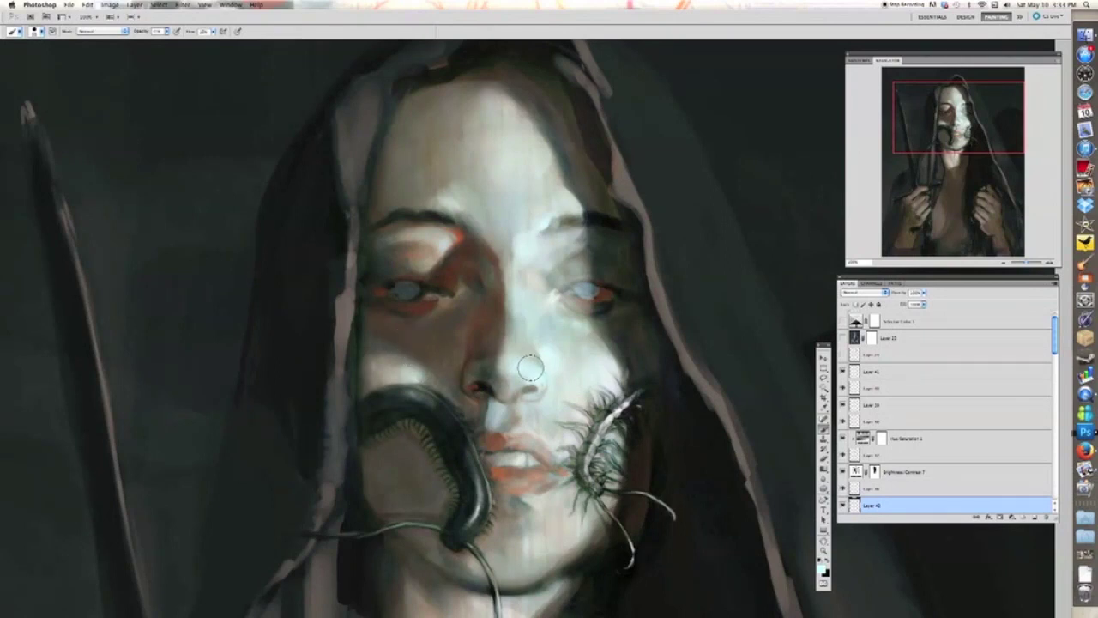
- Move the cyan glaze layer above the other visible paint layers and adjust its opacity
{"action": "left_click_drag", "start_coordinate": [740, 311], "coordinate": [747, 333]}
{"action": "key", "text": "super+minus"}
{"action": "left_click", "coordinate": [843, 504]}
{"action": "left_click", "coordinate": [842, 505]}
{"action": "left_click_drag", "start_coordinate": [892, 504], "coordinate": [893, 364]}
{"action": "left_click", "coordinate": [924, 293]}
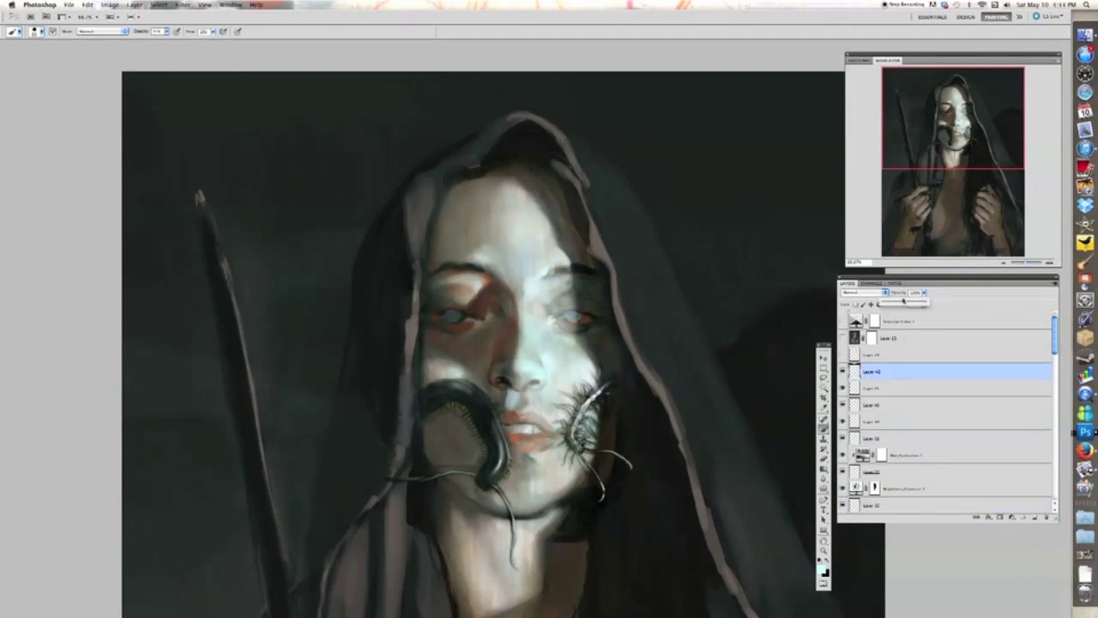
{"action": "key", "text": "super+minus"}
{"action": "key", "text": "super+minus"}
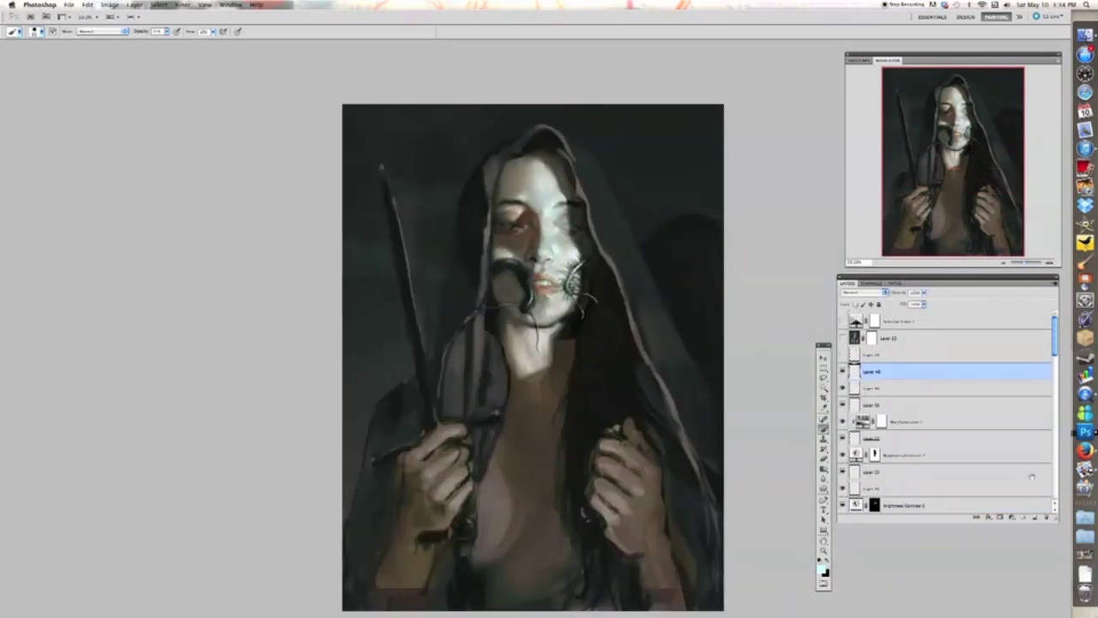
- Compare the cyan glaze layers by toggling their visibility and lower the upper glaze layer's opacity
{"action": "left_click", "coordinate": [843, 372]}
{"action": "left_click", "coordinate": [842, 372]}
{"action": "left_click", "coordinate": [870, 389]}
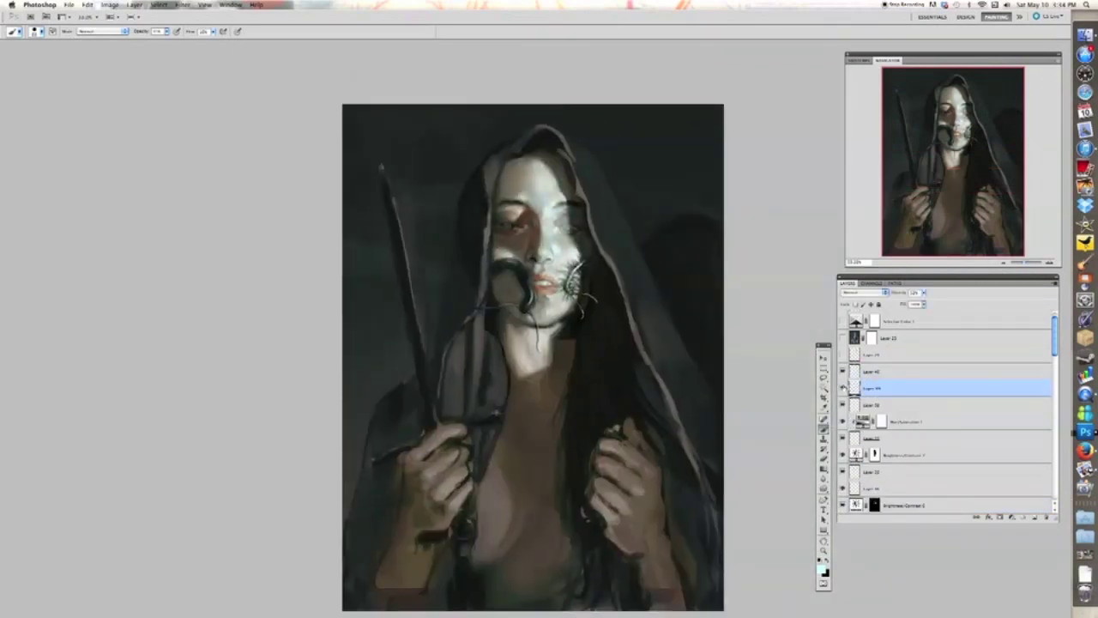
{"action": "left_click", "coordinate": [842, 373]}
{"action": "key", "text": "super+plus"}
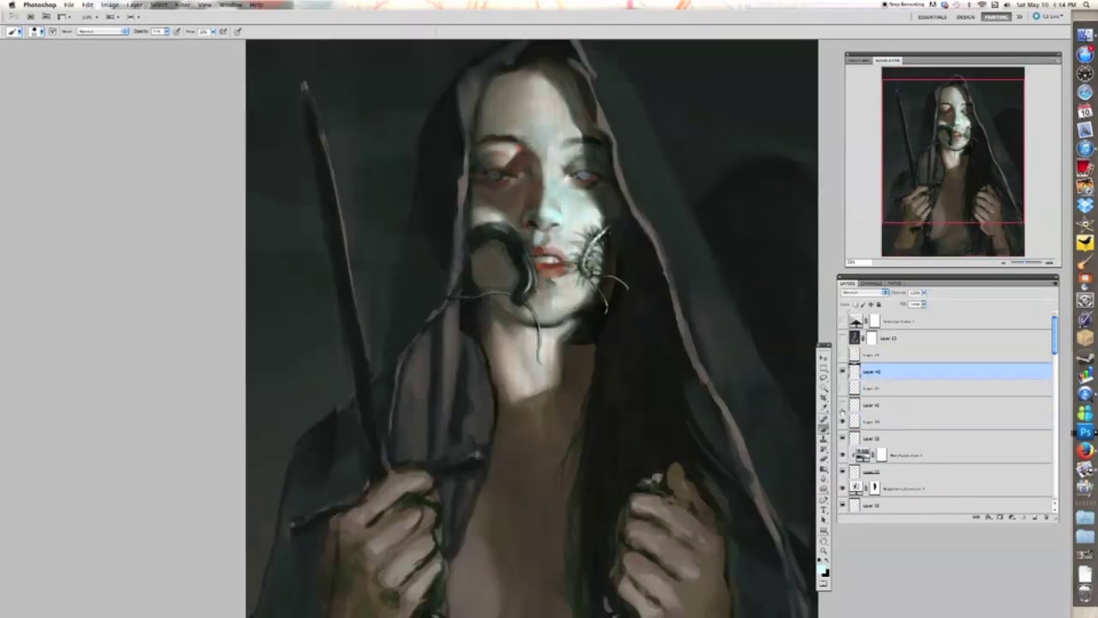
{"action": "left_click", "coordinate": [872, 372]}
{"action": "left_click_drag", "start_coordinate": [923, 292], "coordinate": [901, 301]}
- Add a merged copy of the visible artwork with an empty paint layer above it, and choose a near-white paint colour
{"action": "key", "text": "super+minus"}
{"action": "key", "text": "alt+shift+super+e"}
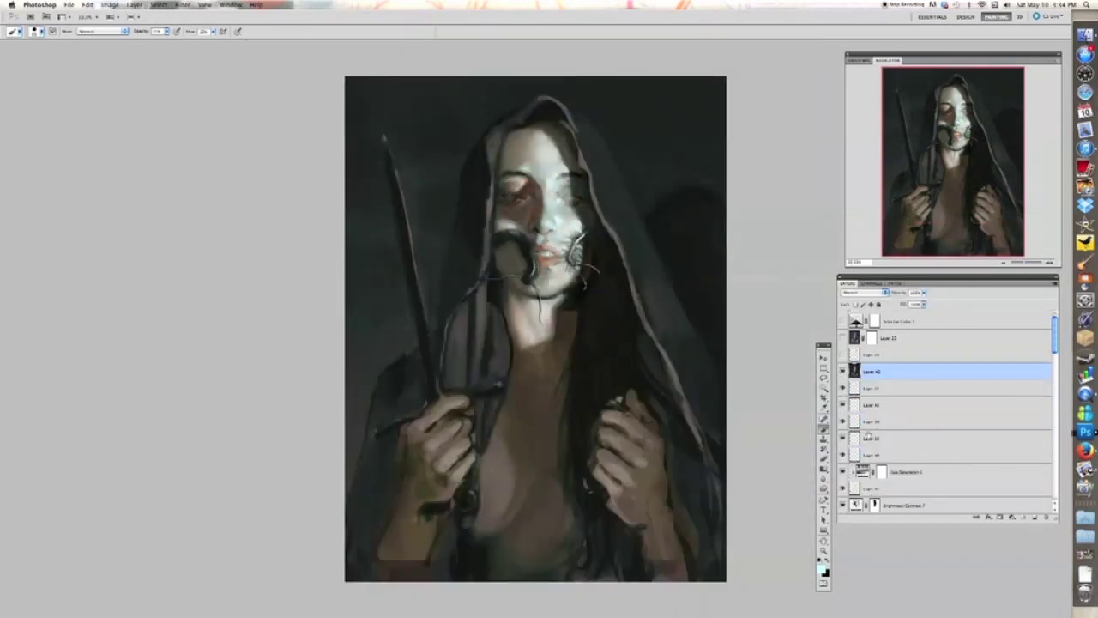
{"action": "left_click", "coordinate": [1036, 517]}
{"action": "key", "text": "super+plus"}
{"action": "key", "text": "super+plus"}
{"action": "left_click", "coordinate": [822, 568]}
{"action": "left_click", "coordinate": [801, 247]}
{"action": "left_click", "coordinate": [992, 231]}
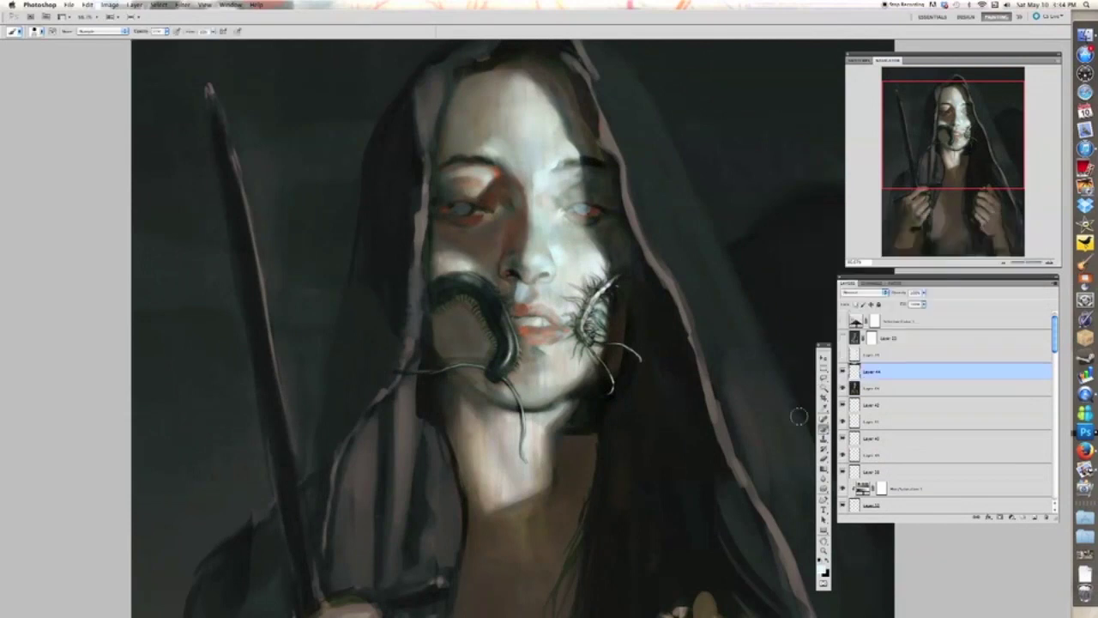
- Add a Brightness/Contrast adjustment layer above the paint layer with lowered brightness and contrast
{"action": "key", "text": "super+plus"}
{"action": "key", "text": "super+minus"}
{"action": "key", "text": "super+minus"}
{"action": "key", "text": "super+minus"}
{"action": "left_click", "coordinate": [1011, 517]}
{"action": "left_click", "coordinate": [1044, 554]}
{"action": "left_click_drag", "start_coordinate": [789, 284], "coordinate": [767, 286]}
{"action": "left_click_drag", "start_coordinate": [789, 302], "coordinate": [773, 304]}
{"action": "left_click", "coordinate": [747, 245]}
- Fill the Brightness/Contrast adjustment's mask with black
{"action": "left_click", "coordinate": [87, 5]}
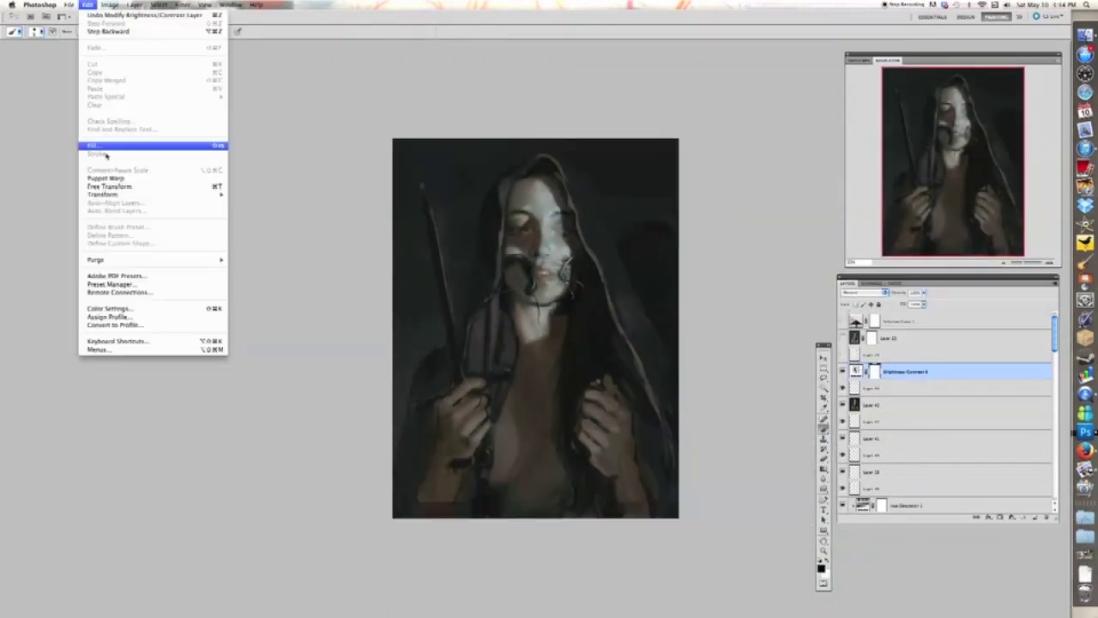
{"action": "left_click", "coordinate": [105, 146]}
{"action": "key", "text": "Return"}
{"action": "key", "text": "x"}
{"action": "key", "text": "super+plus"}
{"action": "mouse_move", "coordinate": [549, 118]}
{"action": "left_mouse_down"}
{"action": "mouse_move", "coordinate": [556, 325]}
{"action": "mouse_move", "coordinate": [547, 285]}
{"action": "left_mouse_up"}
- Brush the darkening back onto the neck and upper chest through the mask with a larger brush
{"action": "key", "text": "bracketright"}
{"action": "key", "text": "bracketright"}
{"action": "key", "text": "bracketright"}
{"action": "key", "text": "bracketright"}
{"action": "key", "text": "bracketright"}
{"action": "key", "text": "bracketright"}
{"action": "key", "text": "bracketright"}
{"action": "key", "text": "bracketright"}
{"action": "mouse_move", "coordinate": [570, 429]}
{"action": "left_mouse_down"}
{"action": "mouse_move", "coordinate": [532, 540]}
{"action": "mouse_move", "coordinate": [542, 531]}
{"action": "left_mouse_up"}
{"action": "left_click_drag", "start_coordinate": [562, 470], "coordinate": [558, 351]}
{"action": "key", "text": "x"}
{"action": "key", "text": "super+minus"}
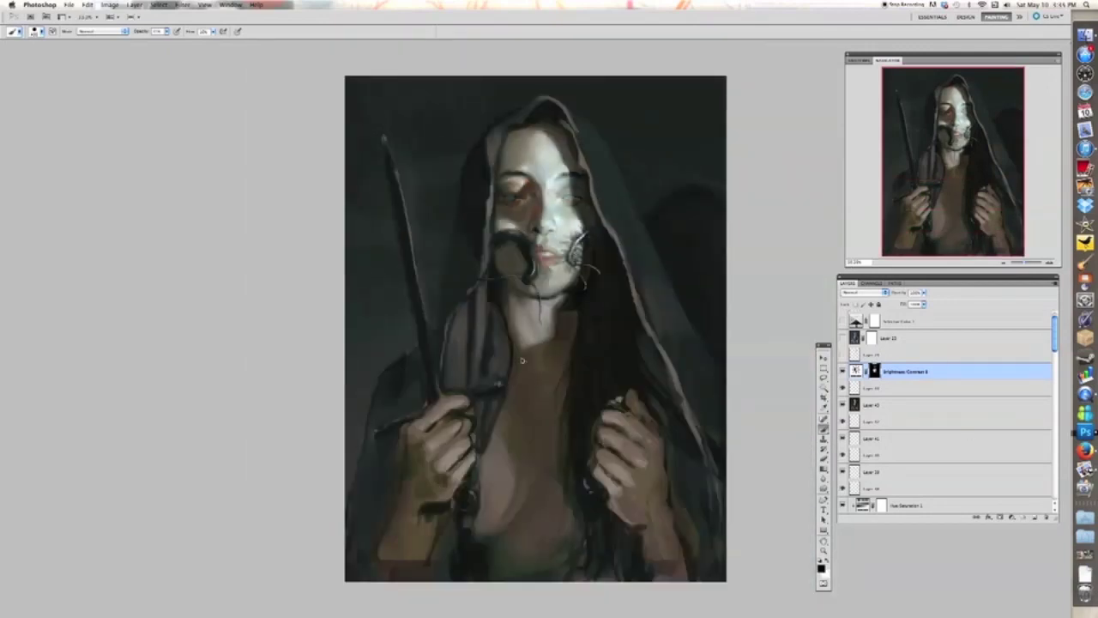
- Add a merged copy and an empty paint layer above the adjustment, and choose a dark red paint colour
{"action": "key", "text": "super+alt+shift+n"}
{"action": "key", "text": "super+plus"}
{"action": "key", "text": "super+plus"}
{"action": "key", "text": "super+alt+shift+n"}
{"action": "left_click", "coordinate": [821, 570]}
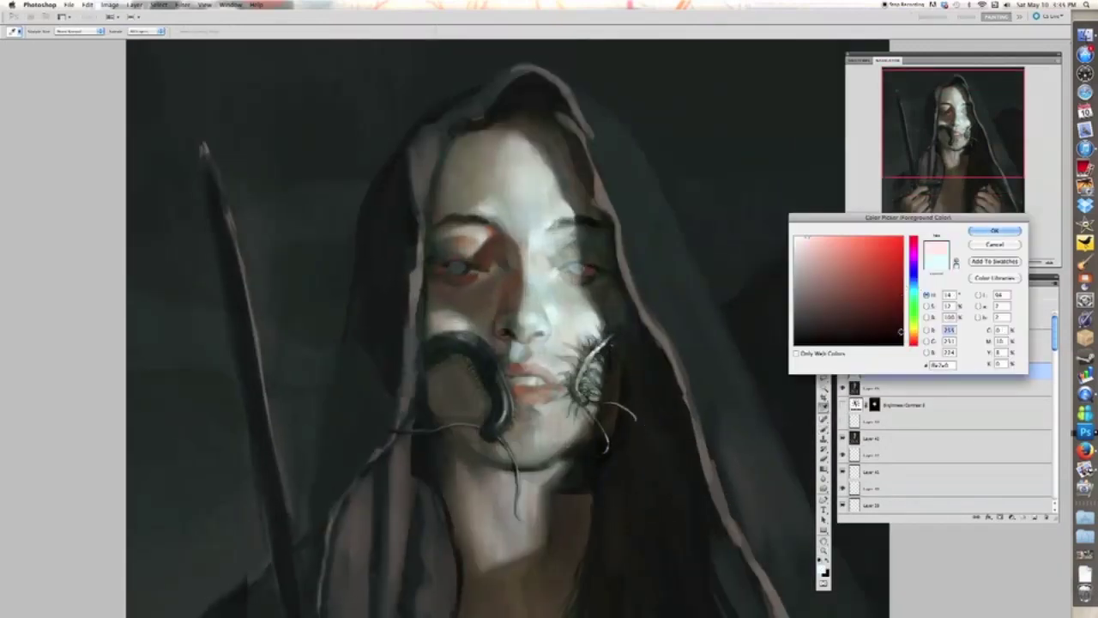
{"action": "left_click", "coordinate": [888, 280]}
{"action": "key", "text": "Return"}
- Add another paint layer and draw the dark gap between the lips toward the mouth's corner
{"action": "key", "text": "super+plus"}
{"action": "key", "text": "s"}
{"action": "left_click", "coordinate": [545, 385]}
{"action": "key", "text": "Return"}
{"action": "key", "text": "b"}
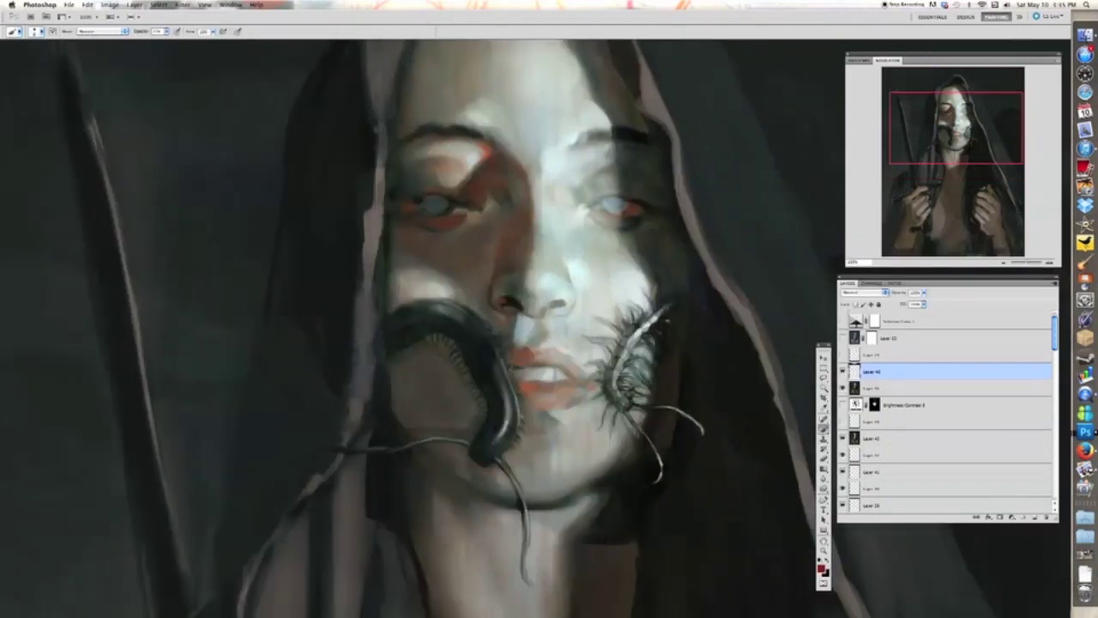
{"action": "key", "text": "super+alt+shift+n"}
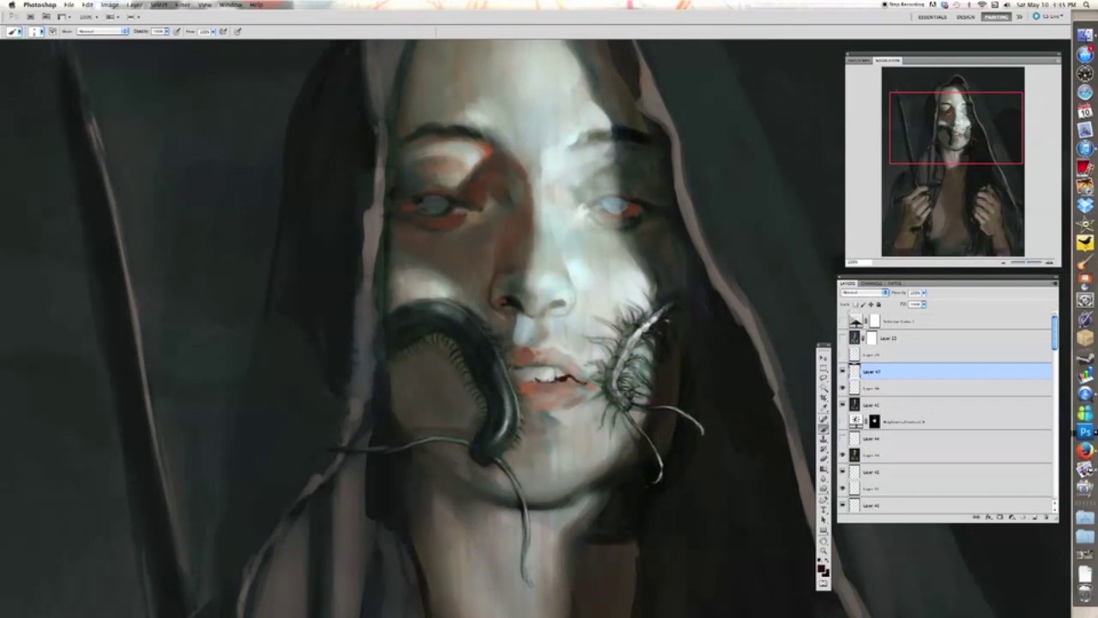
- Choose a brighter red and paint the inner edge of the lower lip below the teeth
{"action": "left_click", "coordinate": [822, 570]}
{"action": "left_click", "coordinate": [892, 280]}
{"action": "key", "text": "Return"}
{"action": "key", "text": "super+plus"}
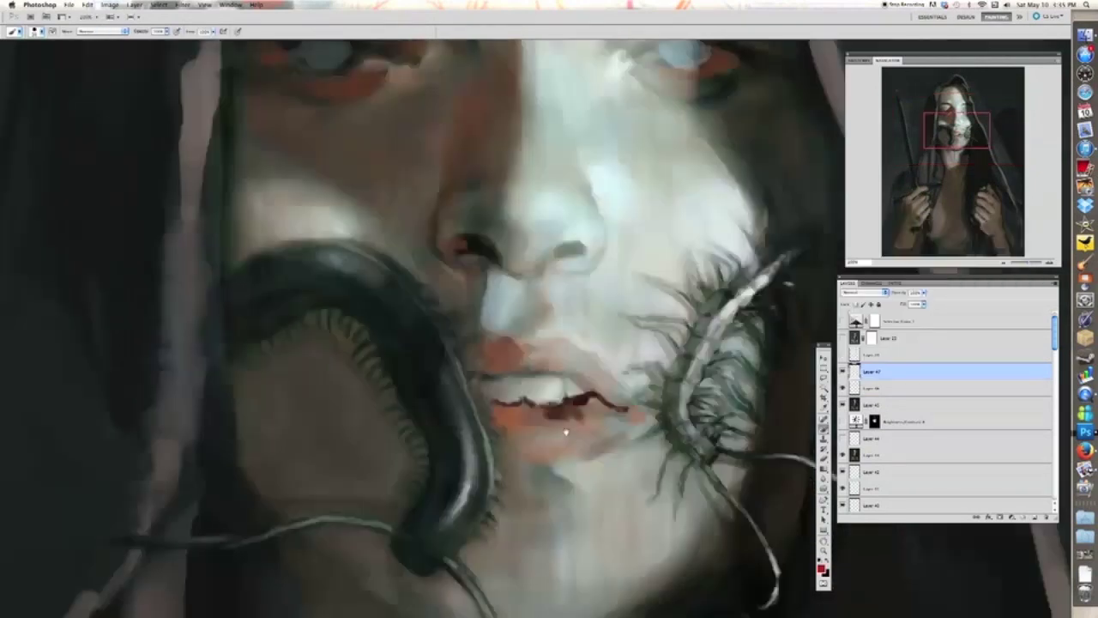
{"action": "left_click", "coordinate": [822, 570]}
{"action": "mouse_move", "coordinate": [566, 434]}
{"action": "left_mouse_down"}
{"action": "mouse_move", "coordinate": [569, 385]}
{"action": "mouse_move", "coordinate": [516, 395]}
{"action": "mouse_move", "coordinate": [481, 381]}
{"action": "mouse_move", "coordinate": [516, 405]}
{"action": "left_mouse_up"}
{"action": "left_click", "coordinate": [895, 283]}
{"action": "key", "text": "Return"}
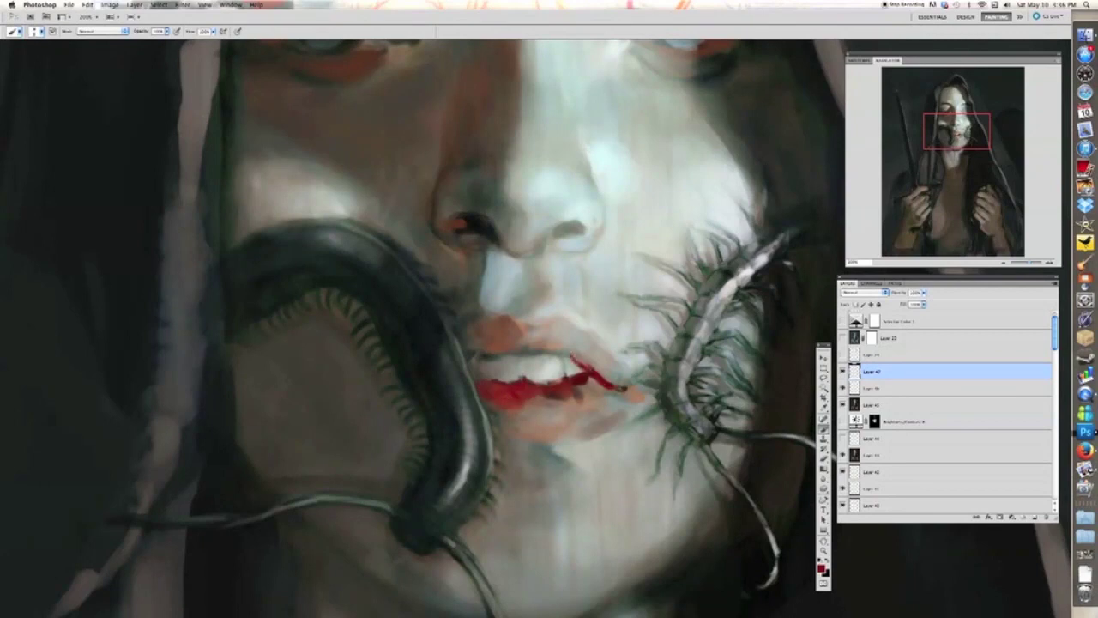
- Line the upper lip's inner edge with red and touch in the shadow beneath the lower lip
{"action": "left_click_drag", "start_coordinate": [518, 347], "coordinate": [475, 350]}
{"action": "key", "text": "super+minus"}
{"action": "key", "text": "super+minus"}
{"action": "key", "text": "super+equal"}
{"action": "key", "text": "super+equal"}
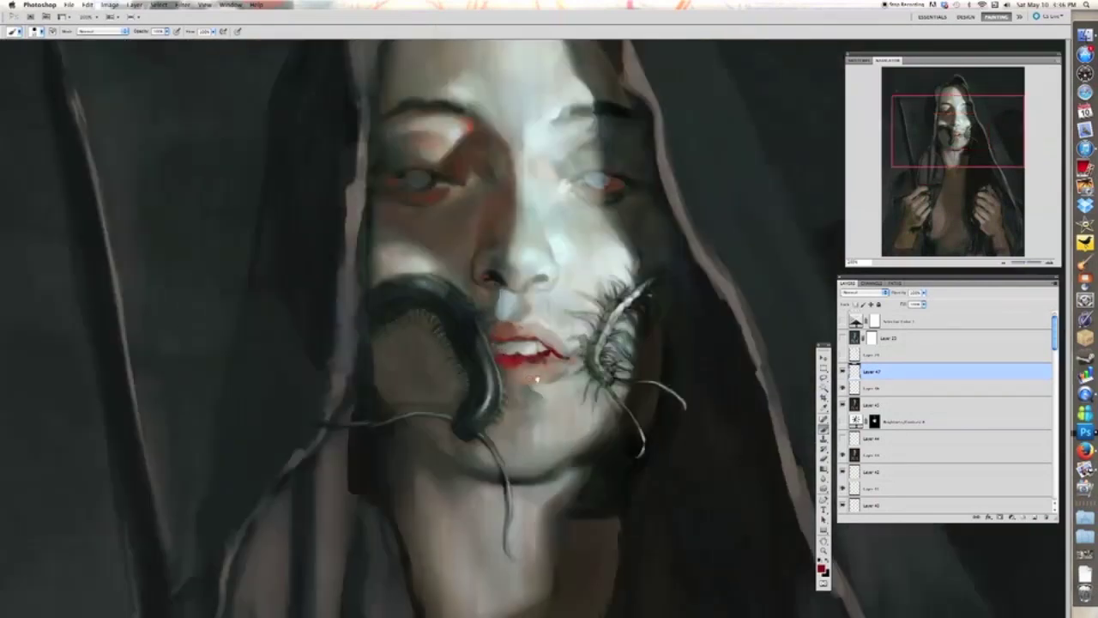
{"action": "mouse_move", "coordinate": [557, 391]}
{"action": "left_mouse_down"}
{"action": "mouse_move", "coordinate": [583, 402]}
{"action": "mouse_move", "coordinate": [521, 424]}
{"action": "mouse_move", "coordinate": [538, 463]}
{"action": "left_mouse_up"}
{"action": "key", "text": "super+minus"}
{"action": "key", "text": "super+minus"}
{"action": "key", "text": "super+minus"}
{"action": "key", "text": "super+equal"}
- Choose a light pinkish red and paint it over the lower lip
{"action": "left_click", "coordinate": [822, 569]}
{"action": "left_click", "coordinate": [846, 247]}
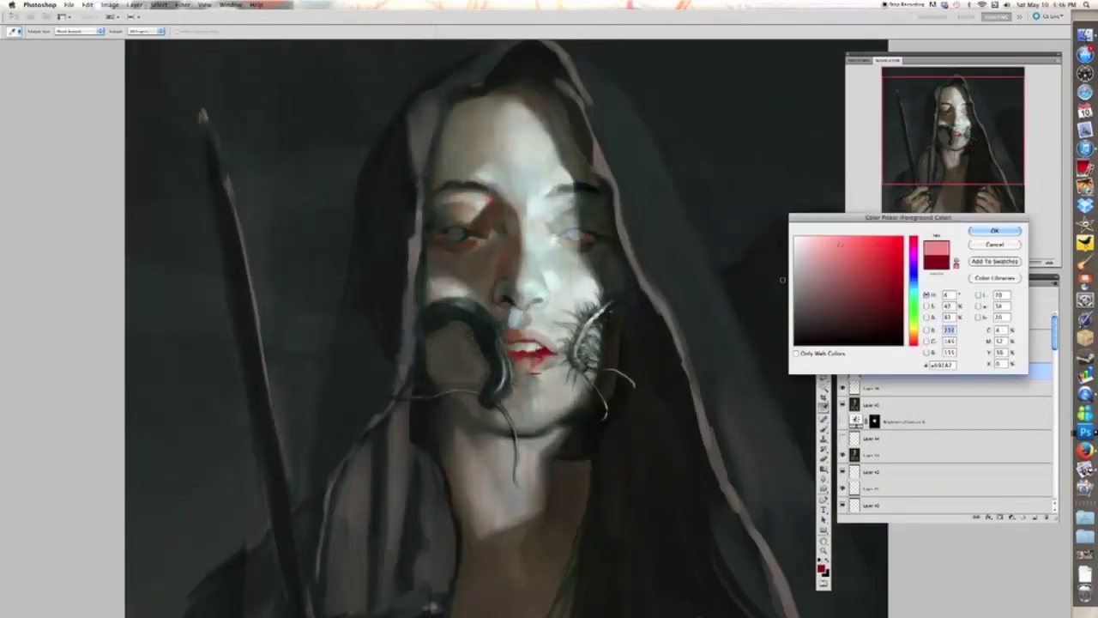
{"action": "left_click", "coordinate": [994, 231]}
{"action": "key", "text": "super+equal"}
{"action": "key", "text": "super+equal"}
{"action": "mouse_move", "coordinate": [515, 365]}
{"action": "left_mouse_down"}
{"action": "mouse_move", "coordinate": [474, 377]}
{"action": "mouse_move", "coordinate": [524, 368]}
{"action": "mouse_move", "coordinate": [552, 366]}
{"action": "left_mouse_up"}
- Paint the lit half of the upper lip pink with a smaller brush
{"action": "key", "text": "bracketleft"}
{"action": "key", "text": "bracketleft"}
{"action": "key", "text": "bracketleft"}
{"action": "key", "text": "bracketleft"}
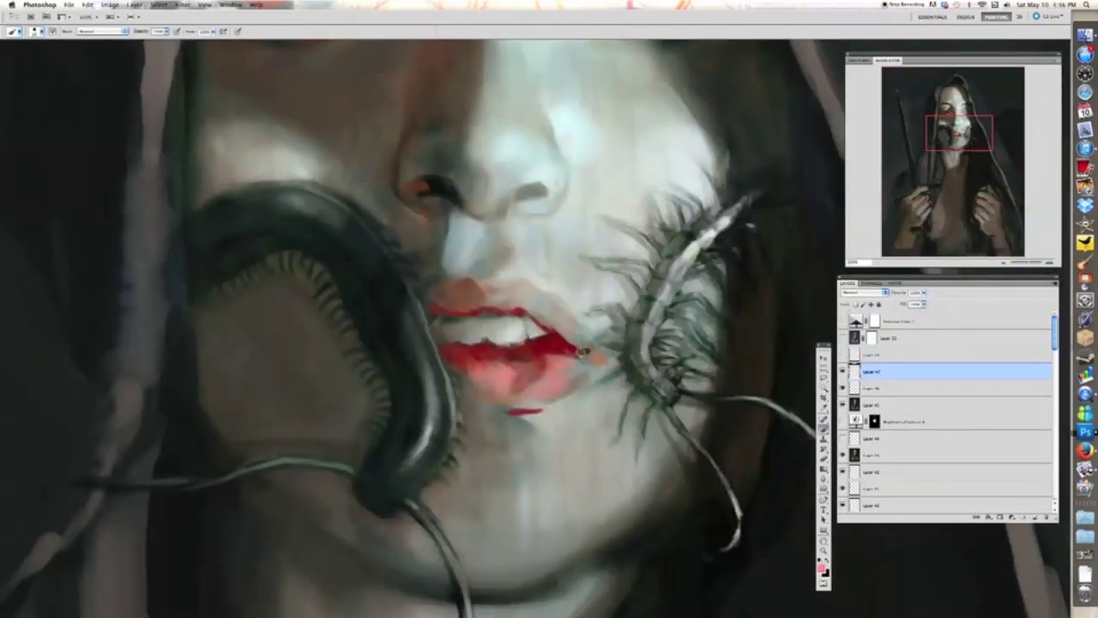
{"action": "left_click_drag", "start_coordinate": [553, 304], "coordinate": [529, 299]}
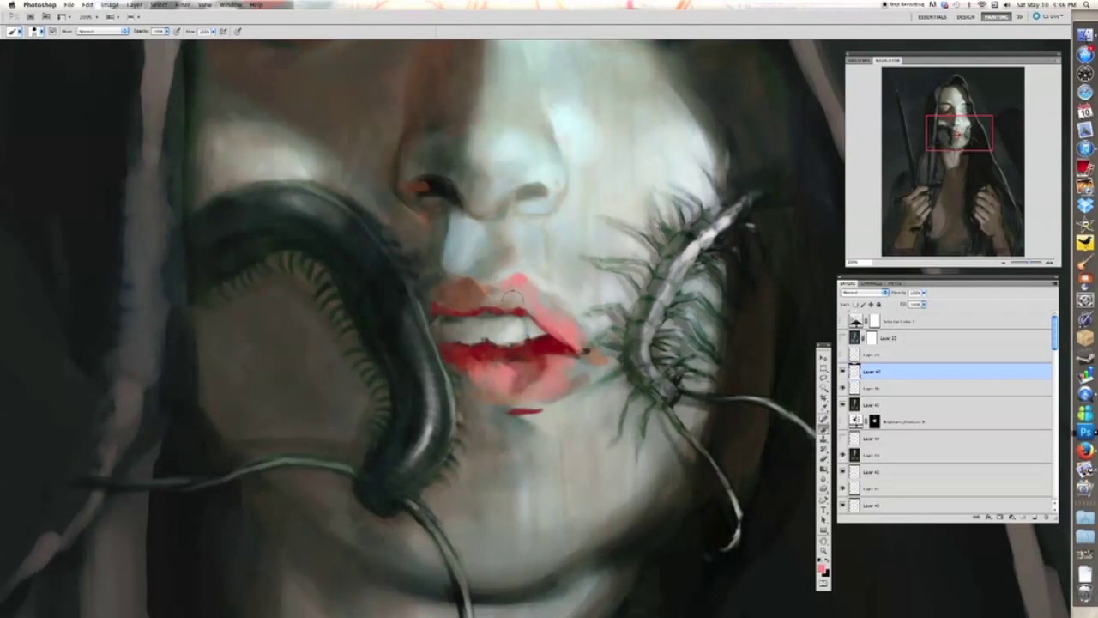
{"action": "key", "text": "ctrl+minus"}
{"action": "key", "text": "ctrl+minus"}
{"action": "key", "text": "ctrl+minus"}
{"action": "key", "text": "ctrl+plus"}
- Add a Hue/Saturation adjustment clipped to the lip layer and shift the hue until the red lips turn blue
{"action": "left_click", "coordinate": [1013, 517]}
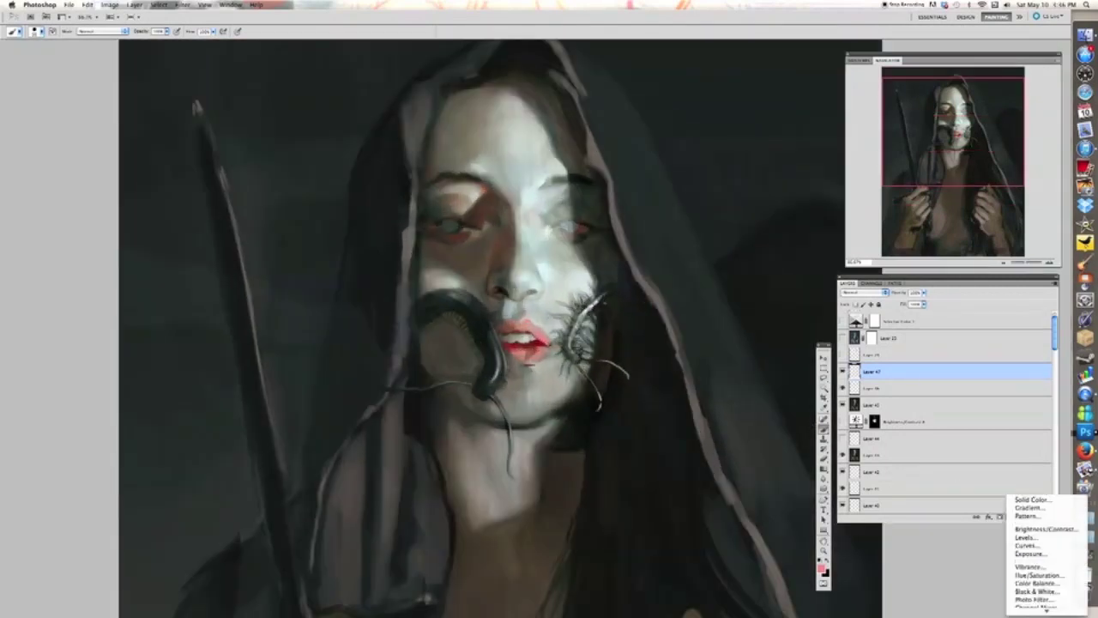
{"action": "left_click", "coordinate": [1037, 574]}
{"action": "left_click_drag", "start_coordinate": [790, 296], "coordinate": [750, 300]}
{"action": "left_click", "coordinate": [747, 244]}
{"action": "key", "text": "super+minus"}
{"action": "key", "text": "super+minus"}
{"action": "key", "text": "super+plus"}
- Add a paint layer above the Hue/Saturation adjustment and darken the lip gap at the mouth's corner with a near-black colour
{"action": "left_click_drag", "start_coordinate": [588, 458], "coordinate": [579, 581]}
{"action": "key", "text": "super+plus"}
{"action": "left_click", "coordinate": [1035, 516]}
{"action": "key", "text": "super+plus"}
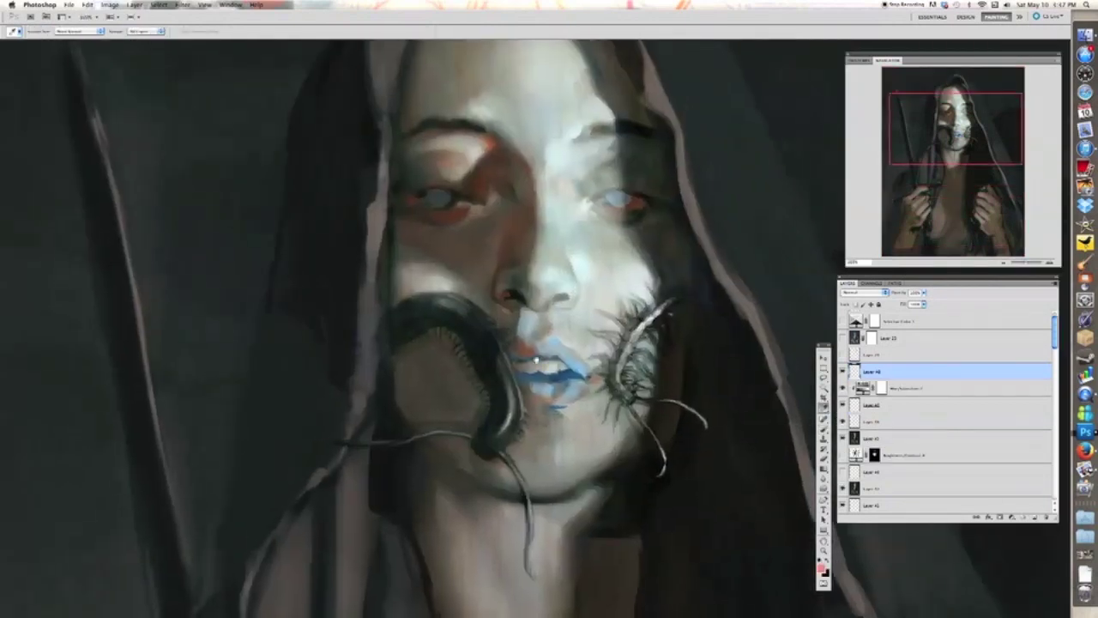
{"action": "left_click", "coordinate": [561, 375]}
{"action": "left_click", "coordinate": [821, 568]}
{"action": "left_click", "coordinate": [995, 231]}
{"action": "key", "text": "b"}
{"action": "key", "text": "super+plus"}
{"action": "left_click_drag", "start_coordinate": [637, 427], "coordinate": [609, 418]}
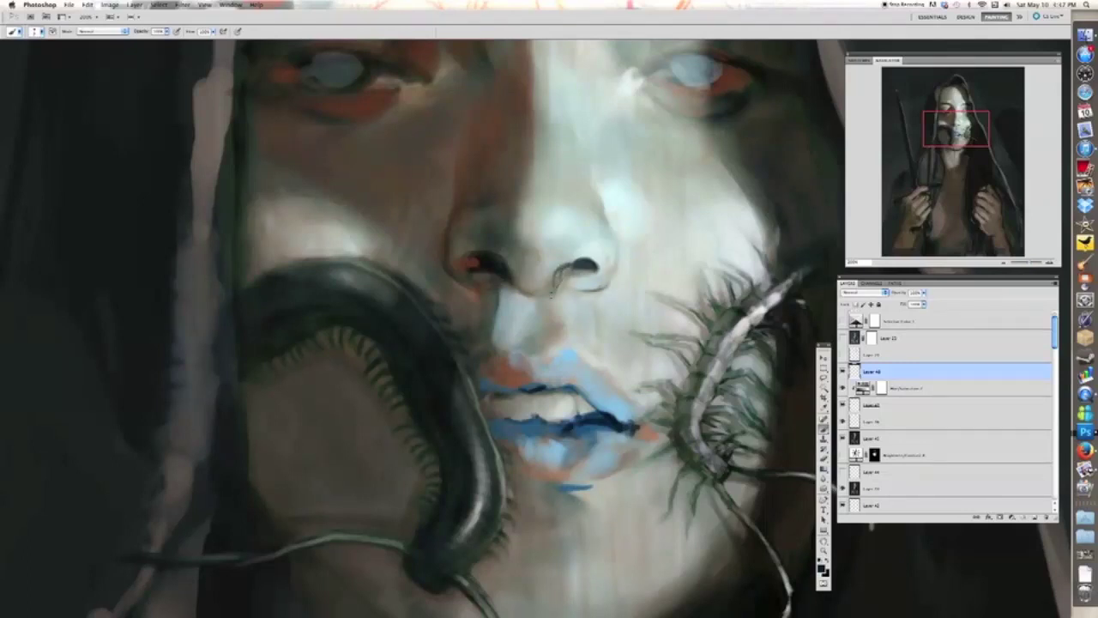
- Paint dark shading under the nose, in the groove above the lips and on the shadowed upper lip
{"action": "key", "text": "]"}
{"action": "mouse_move", "coordinate": [525, 346]}
{"action": "left_mouse_down"}
{"action": "mouse_move", "coordinate": [551, 326]}
{"action": "mouse_move", "coordinate": [552, 309]}
{"action": "left_mouse_up"}
{"action": "left_click_drag", "start_coordinate": [492, 325], "coordinate": [496, 391]}
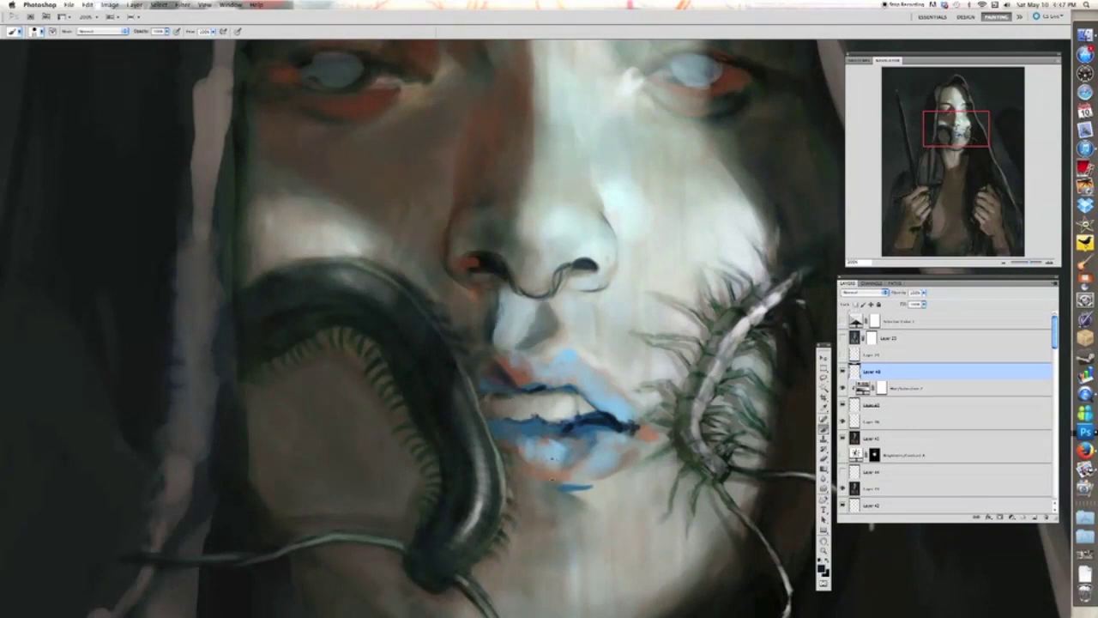
- Erase the excess dark shading between the nose and the upper lip
{"action": "key", "text": "super+minus"}
{"action": "key", "text": "super+minus"}
{"action": "key", "text": "super+minus"}
{"action": "key", "text": "super+plus"}
{"action": "key", "text": "super+plus"}
{"action": "key", "text": "e"}
{"action": "left_click_drag", "start_coordinate": [547, 311], "coordinate": [540, 329]}
{"action": "key", "text": "b"}
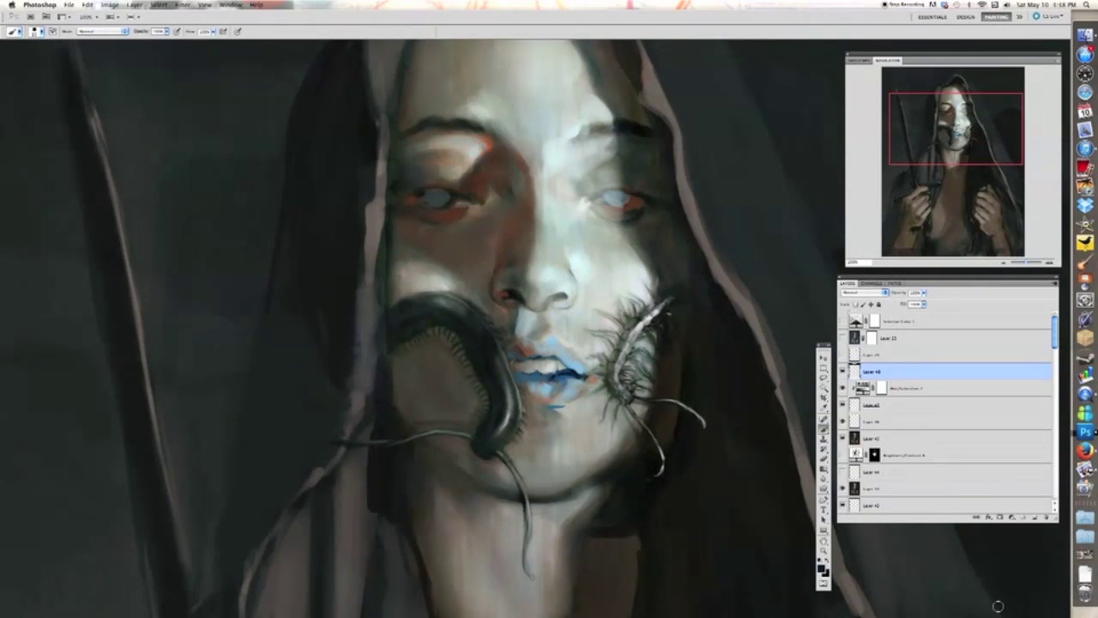
- Choose a muted greyish blue and paint it across the upper lip
{"action": "key", "text": "super+plus"}
{"action": "left_click", "coordinate": [821, 568]}
{"action": "mouse_move", "coordinate": [857, 300]}
{"action": "left_mouse_down"}
{"action": "mouse_move", "coordinate": [880, 256]}
{"action": "mouse_move", "coordinate": [840, 302]}
{"action": "left_mouse_up"}
{"action": "key", "text": "Return"}
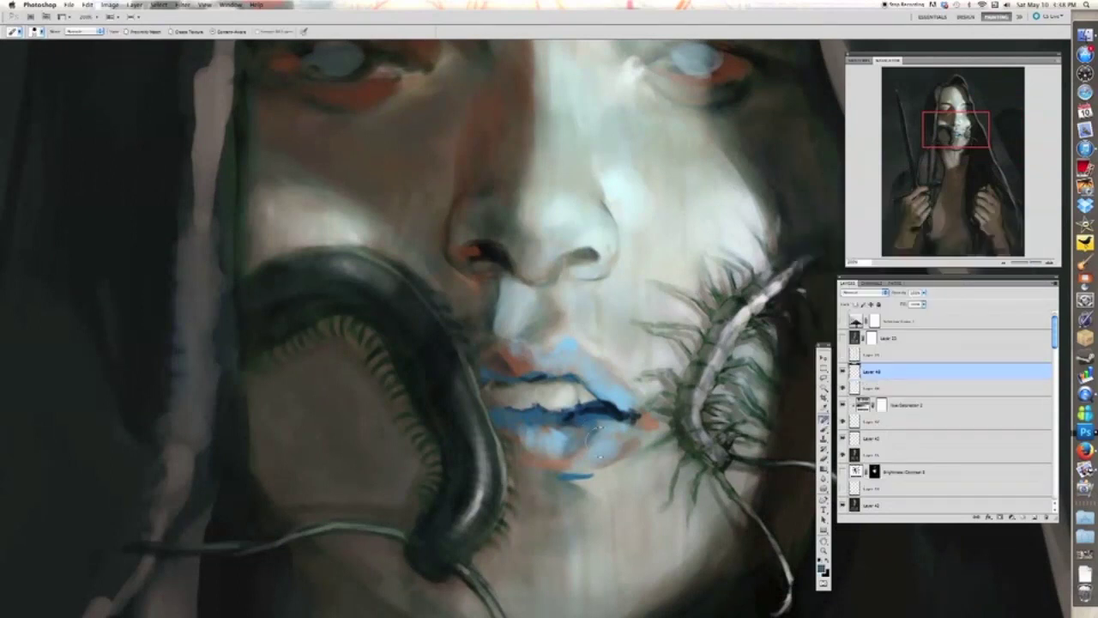
{"action": "mouse_move", "coordinate": [593, 341]}
{"action": "left_mouse_down"}
{"action": "mouse_move", "coordinate": [526, 364]}
{"action": "mouse_move", "coordinate": [502, 338]}
{"action": "left_mouse_up"}
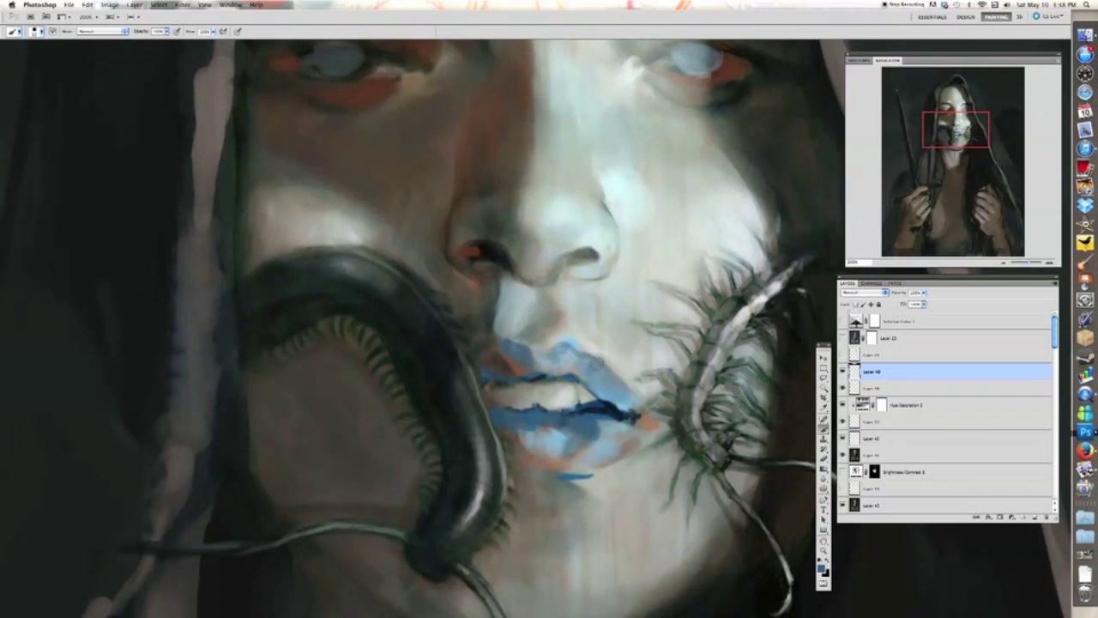
- Paint muted blue over the lower lip and along the chin and jawline
{"action": "mouse_move", "coordinate": [611, 384]}
{"action": "left_mouse_down"}
{"action": "mouse_move", "coordinate": [632, 396]}
{"action": "mouse_move", "coordinate": [625, 441]}
{"action": "mouse_move", "coordinate": [603, 456]}
{"action": "mouse_move", "coordinate": [557, 386]}
{"action": "mouse_move", "coordinate": [583, 433]}
{"action": "left_mouse_up"}
{"action": "key", "text": "super+minus"}
{"action": "key", "text": "super+minus"}
{"action": "key", "text": "super+equal"}
{"action": "key", "text": "super+equal"}
{"action": "key", "text": "super+minus"}
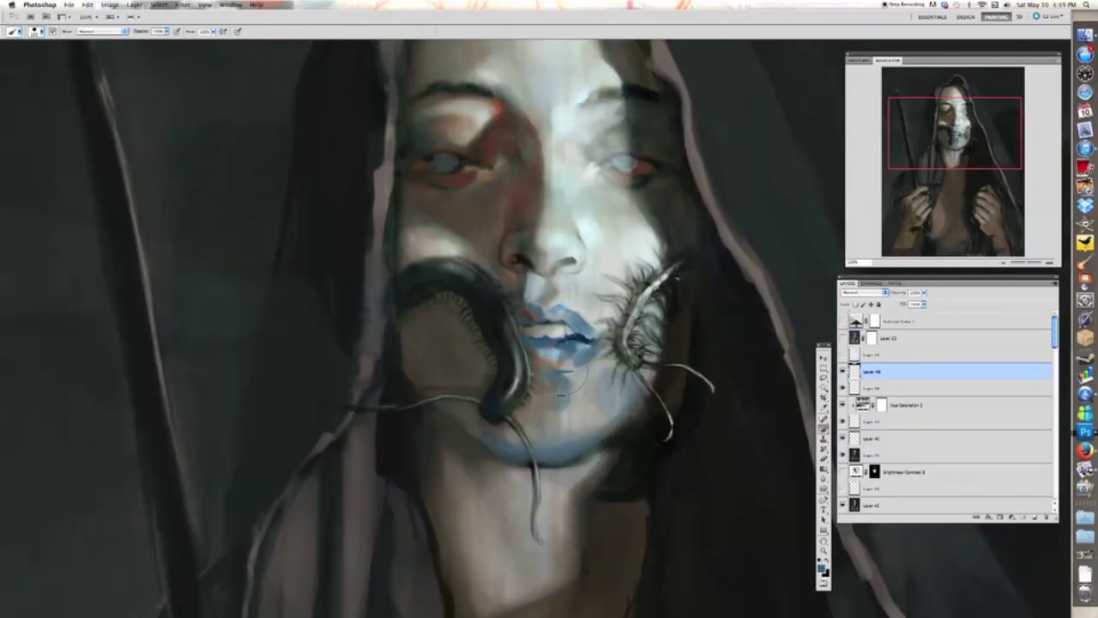
- Erase the blue paint from the jawline and the creature's hanging feeler with a larger eraser
{"action": "key", "text": "super+minus"}
{"action": "key", "text": "super+minus"}
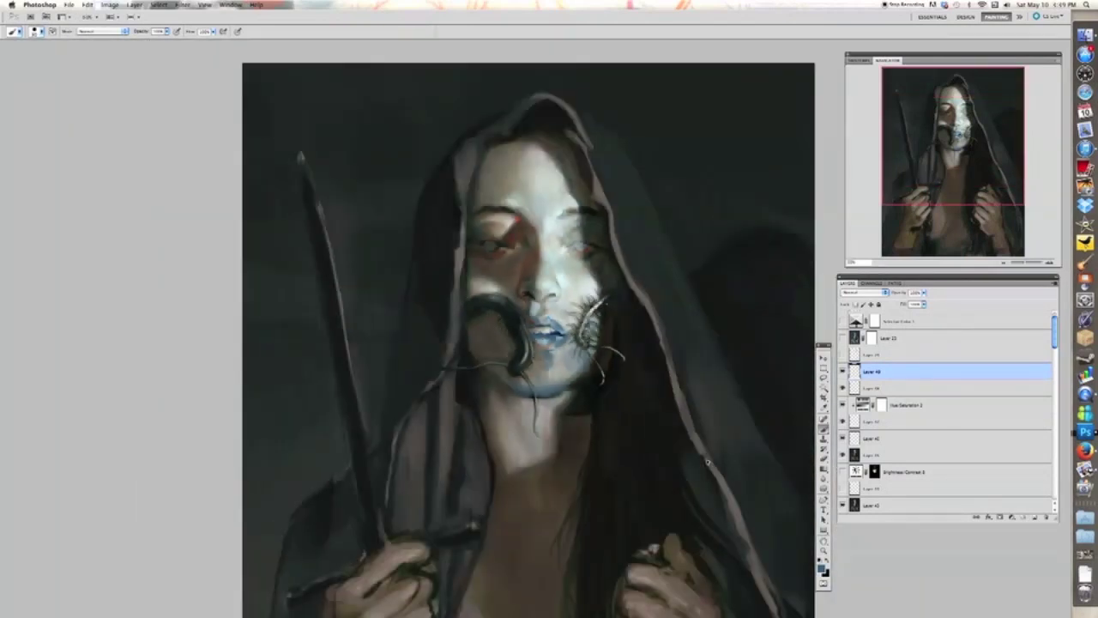
{"action": "key", "text": "super+plus"}
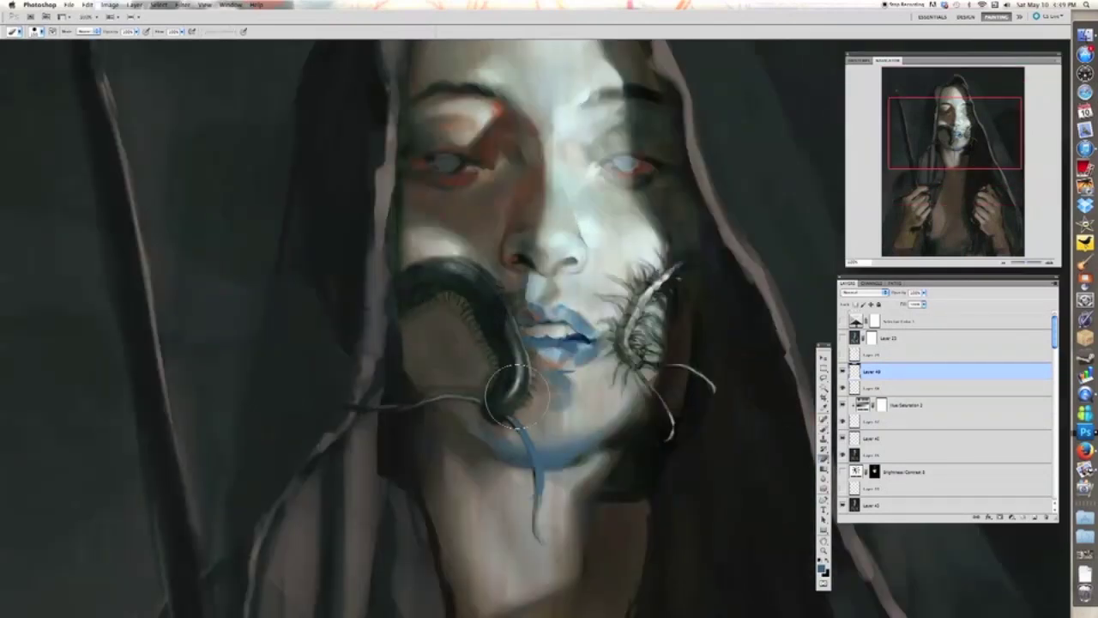
{"action": "mouse_move", "coordinate": [518, 408]}
{"action": "left_mouse_down"}
{"action": "mouse_move", "coordinate": [538, 472]}
{"action": "mouse_move", "coordinate": [573, 477]}
{"action": "left_mouse_up"}
{"action": "key", "text": "bracketright"}
{"action": "key", "text": "bracketright"}
{"action": "key", "text": "bracketright"}
{"action": "key", "text": "bracketright"}
{"action": "key", "text": "super+minus"}
- Choose a pale blue paint colour and add a new paint layer
{"action": "left_click", "coordinate": [821, 568]}
{"action": "left_click", "coordinate": [826, 247]}
{"action": "left_click", "coordinate": [994, 232]}
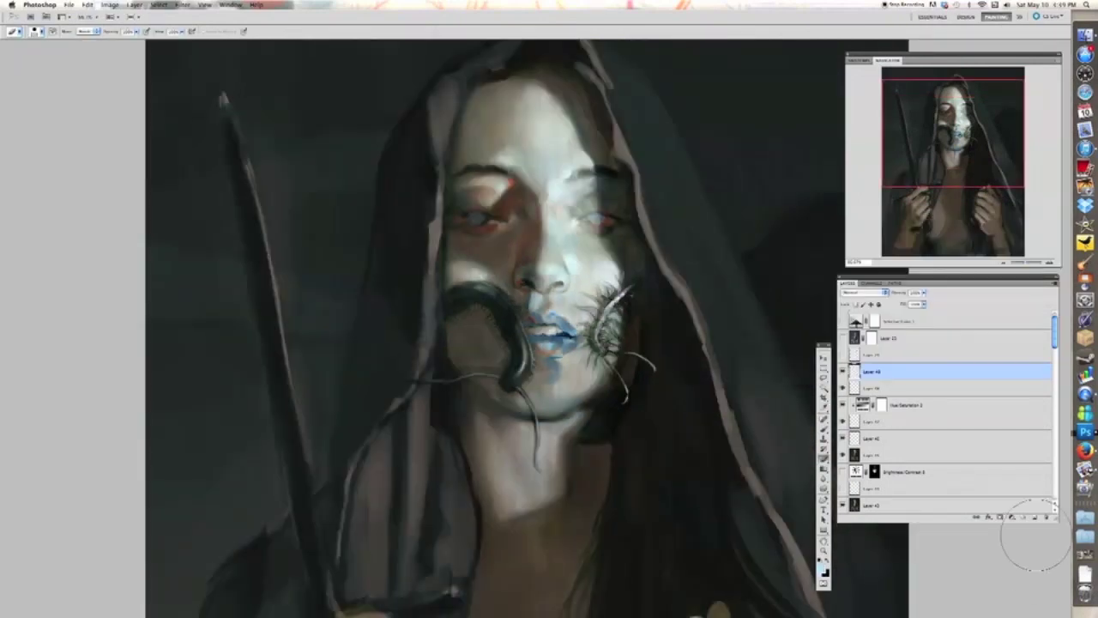
{"action": "left_click", "coordinate": [1035, 517]}
- Paint a pale blue glaze over the lit cheek beside the mouth
{"action": "key", "text": "b"}
{"action": "key", "text": "super+plus"}
{"action": "key", "text": "super+plus"}
{"action": "mouse_move", "coordinate": [580, 357]}
{"action": "left_mouse_down"}
{"action": "mouse_move", "coordinate": [615, 373]}
{"action": "mouse_move", "coordinate": [642, 364]}
{"action": "mouse_move", "coordinate": [636, 335]}
{"action": "mouse_move", "coordinate": [614, 339]}
{"action": "left_mouse_up"}
{"action": "key", "text": "super+minus"}
{"action": "key", "text": "super+minus"}
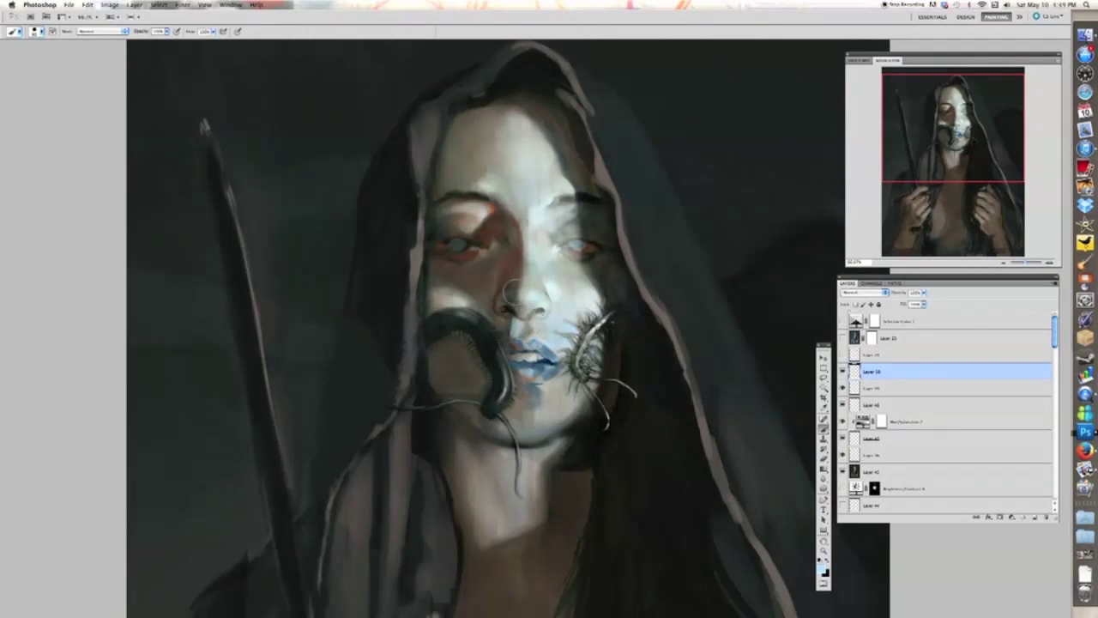
- Paint pale blue light over the bridge of the nose and the lit brow area
{"action": "key", "text": "super+plus"}
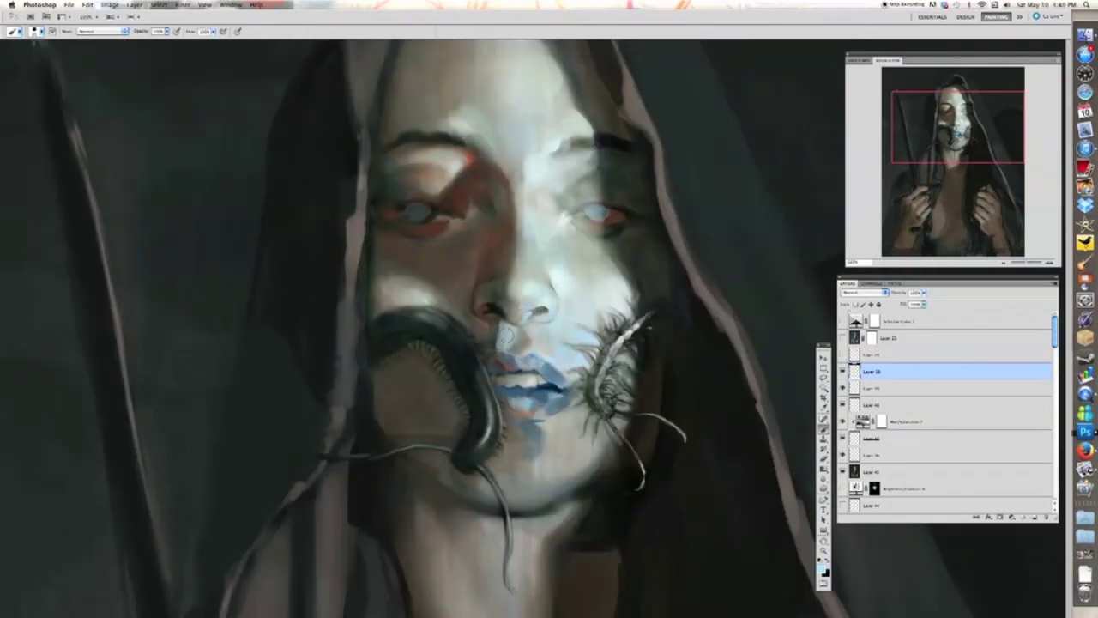
{"action": "key", "text": "super+minus"}
{"action": "key", "text": "super+plus"}
{"action": "left_click_drag", "start_coordinate": [595, 213], "coordinate": [586, 262]}
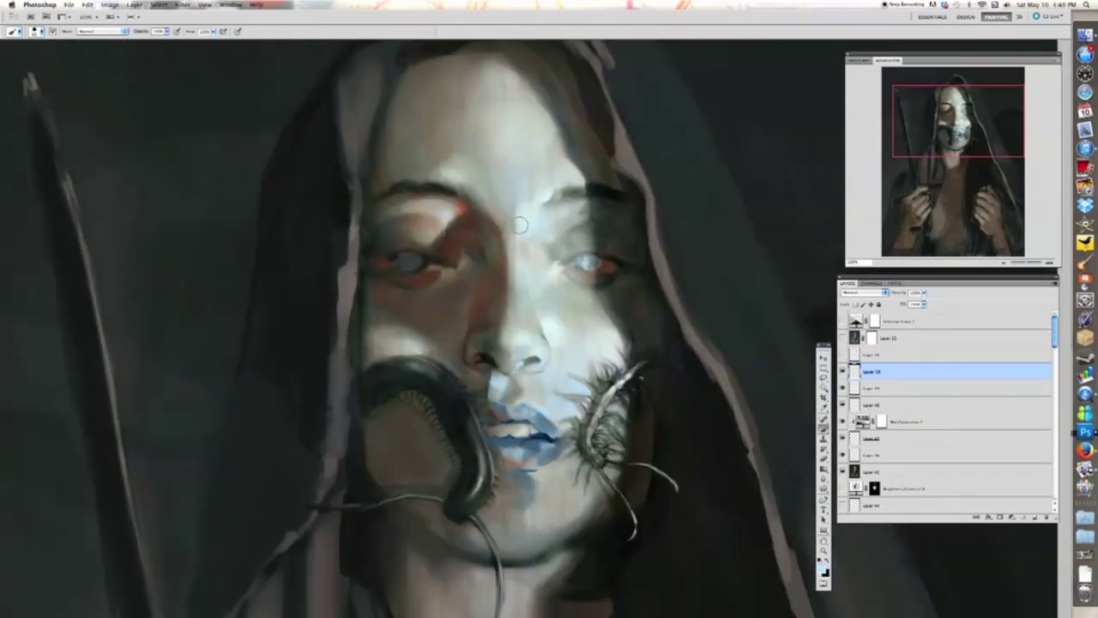
{"action": "mouse_move", "coordinate": [520, 225]}
{"action": "left_mouse_down"}
{"action": "mouse_move", "coordinate": [527, 213]}
{"action": "mouse_move", "coordinate": [502, 206]}
{"action": "left_mouse_up"}
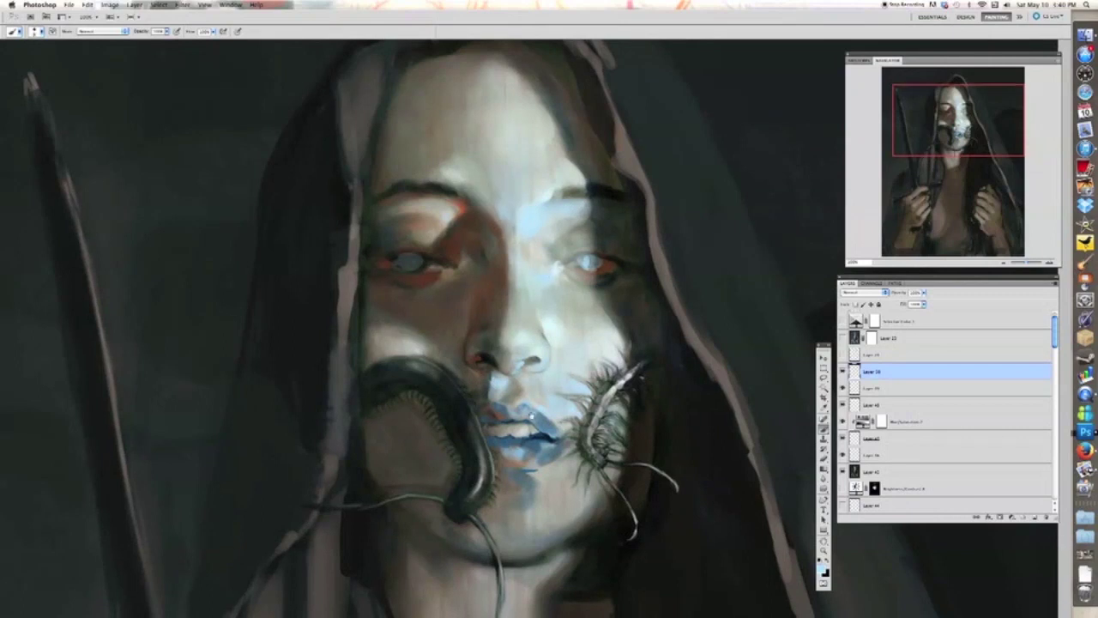
{"action": "key", "text": "super+minus"}
{"action": "key", "text": "super+plus"}
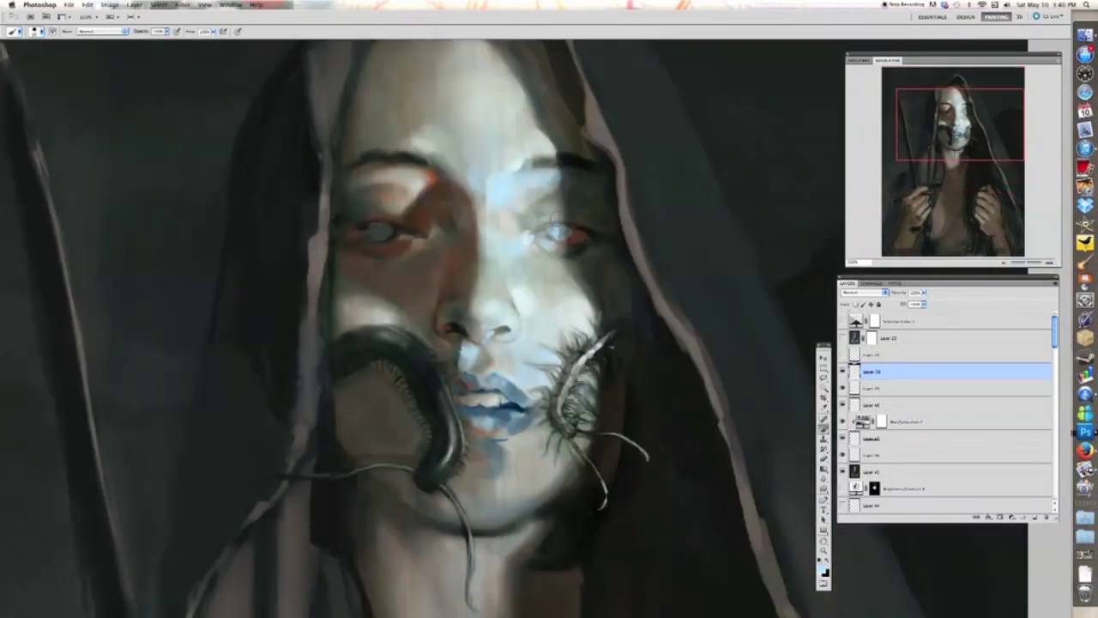
- Add more pale blue around the lit eye and down the lit side of the nose
{"action": "key", "text": "super+0"}
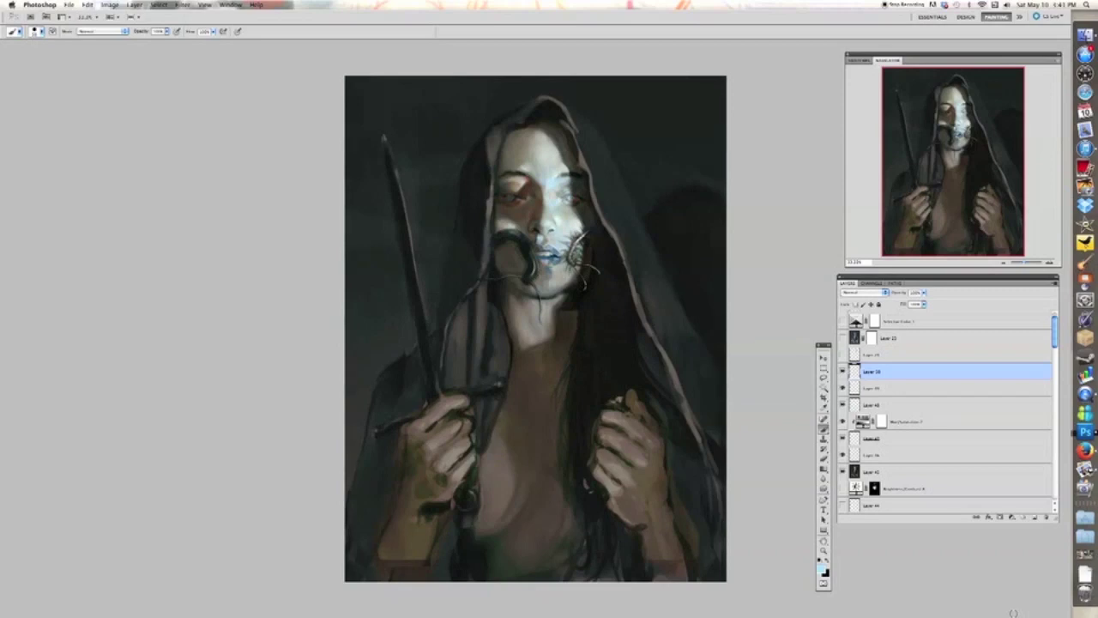
{"action": "mouse_move", "coordinate": [521, 190]}
{"action": "left_mouse_down"}
{"action": "mouse_move", "coordinate": [511, 268]}
{"action": "mouse_move", "coordinate": [548, 248]}
{"action": "left_mouse_up"}
{"action": "key", "text": "super+plus"}
{"action": "key", "text": "super+plus"}
{"action": "key", "text": "super+plus"}
{"action": "key", "text": "super+minus"}
{"action": "key", "text": "super+plus"}
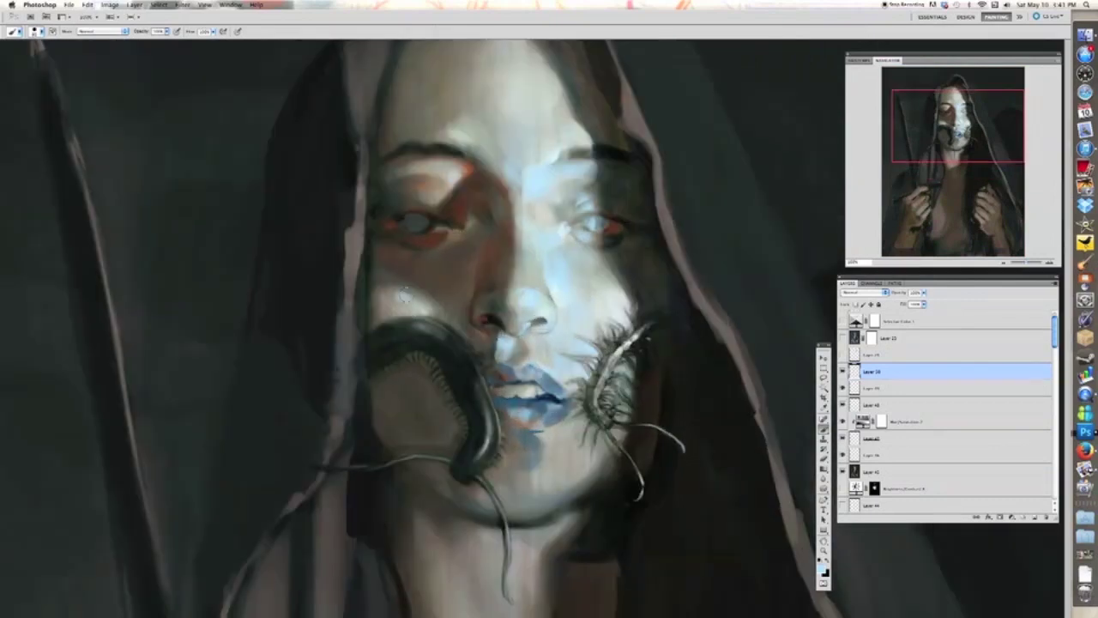
- Paint pale blue highlights over the lit patches of the shadow-side cheek and upper eyelid
{"action": "key", "text": "super+minus"}
{"action": "key", "text": "super+minus"}
{"action": "left_click_drag", "start_coordinate": [433, 231], "coordinate": [429, 286]}
{"action": "key", "text": "super+plus"}
{"action": "key", "text": "super+plus"}
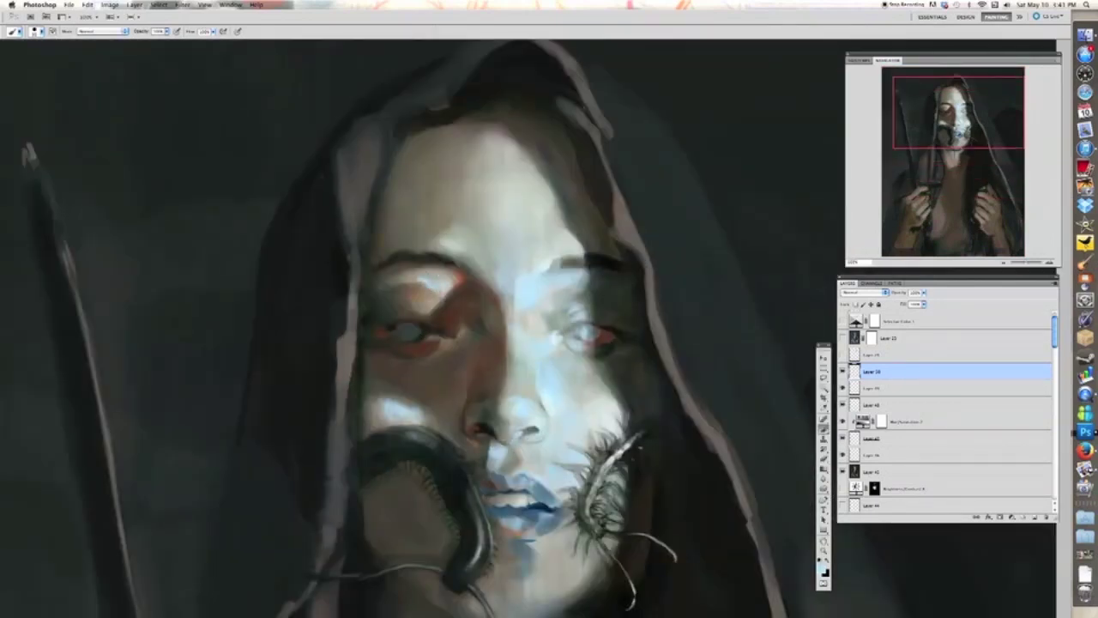
{"action": "key", "text": "ctrl+minus"}
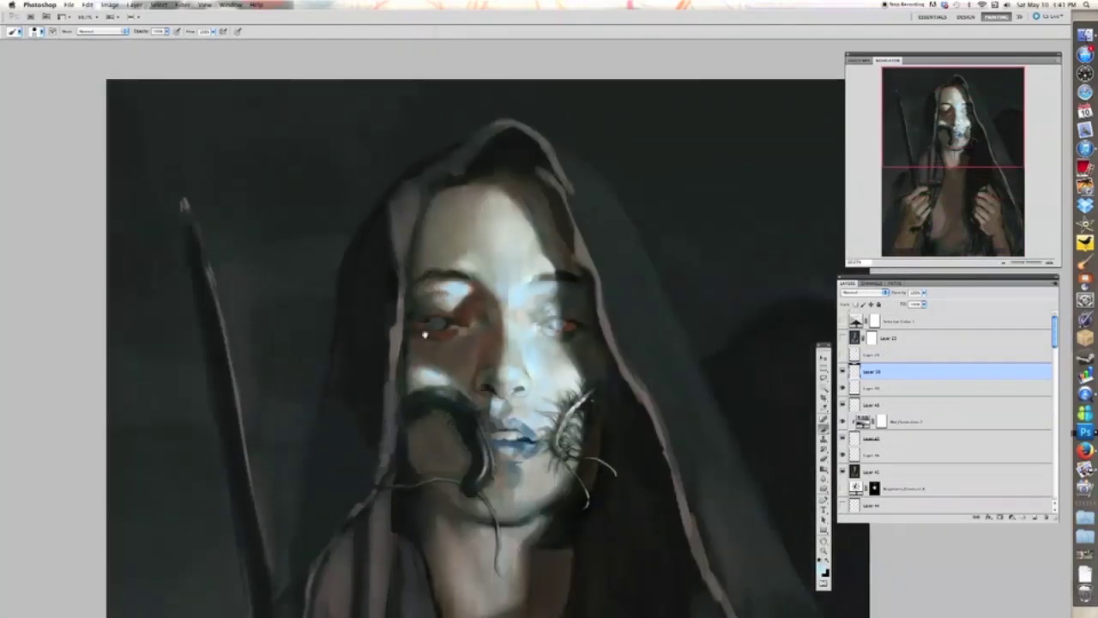
{"action": "key", "text": "super+plus"}
{"action": "left_click_drag", "start_coordinate": [425, 334], "coordinate": [433, 371]}
{"action": "left_click_drag", "start_coordinate": [431, 279], "coordinate": [459, 250]}
- Paint pale blue light over the chin and the outer edge of the lit cheek
{"action": "key", "text": "super+minus"}
{"action": "key", "text": "super+minus"}
{"action": "key", "text": "super+minus"}
{"action": "key", "text": "super+plus"}
{"action": "key", "text": "super+plus"}
{"action": "left_click_drag", "start_coordinate": [577, 296], "coordinate": [545, 412]}
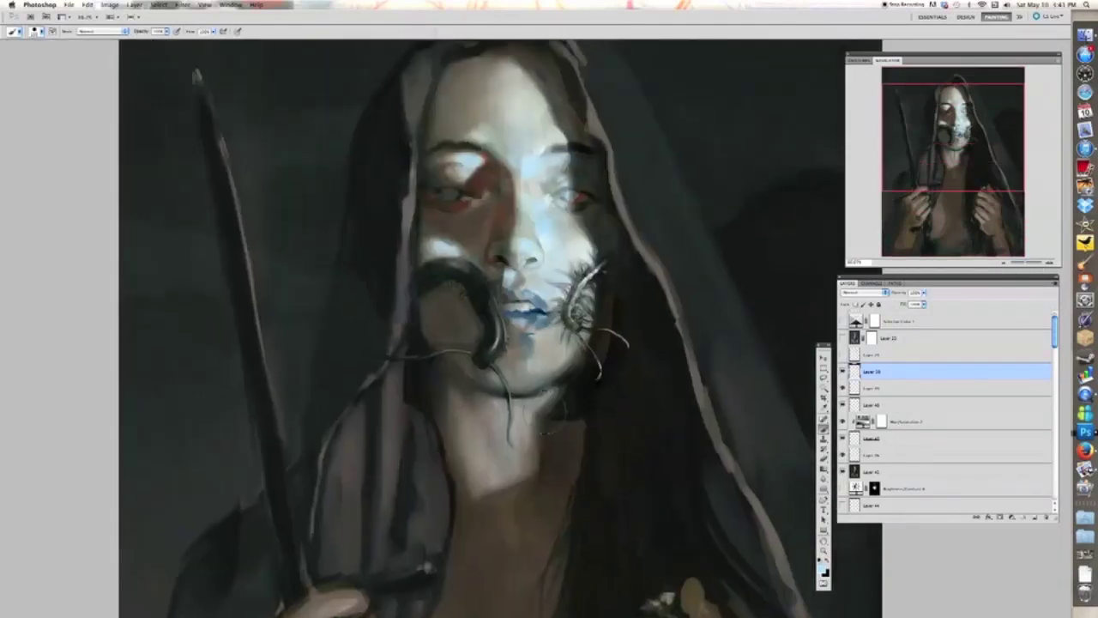
{"action": "key", "text": "ctrl+plus"}
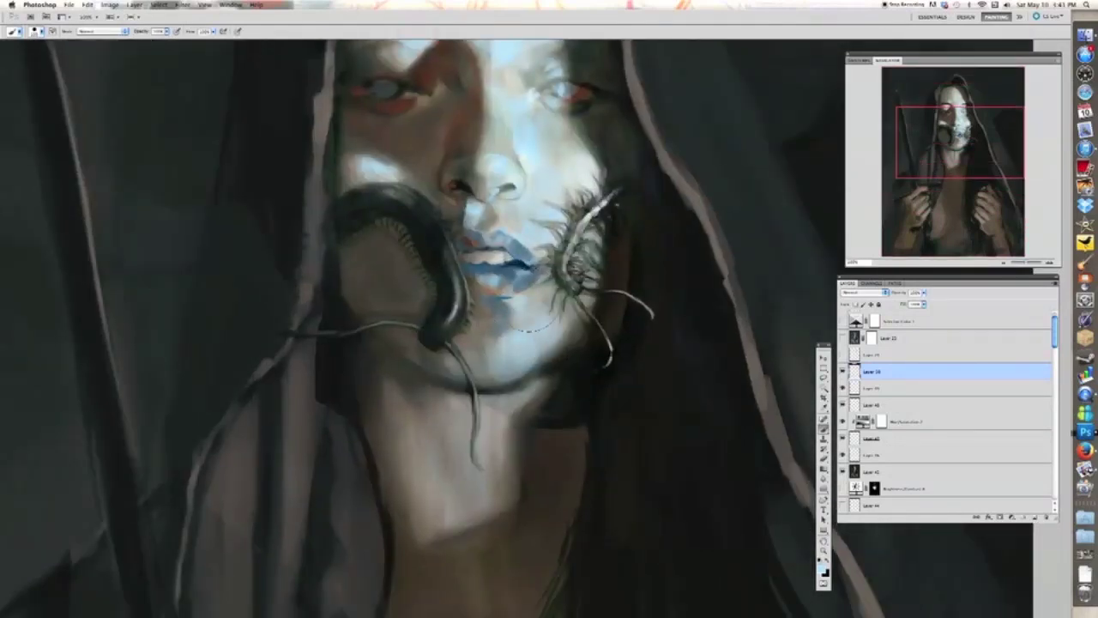
{"action": "scroll", "coordinate": [380, 353], "scroll_direction": "up", "scroll_amount": 5}
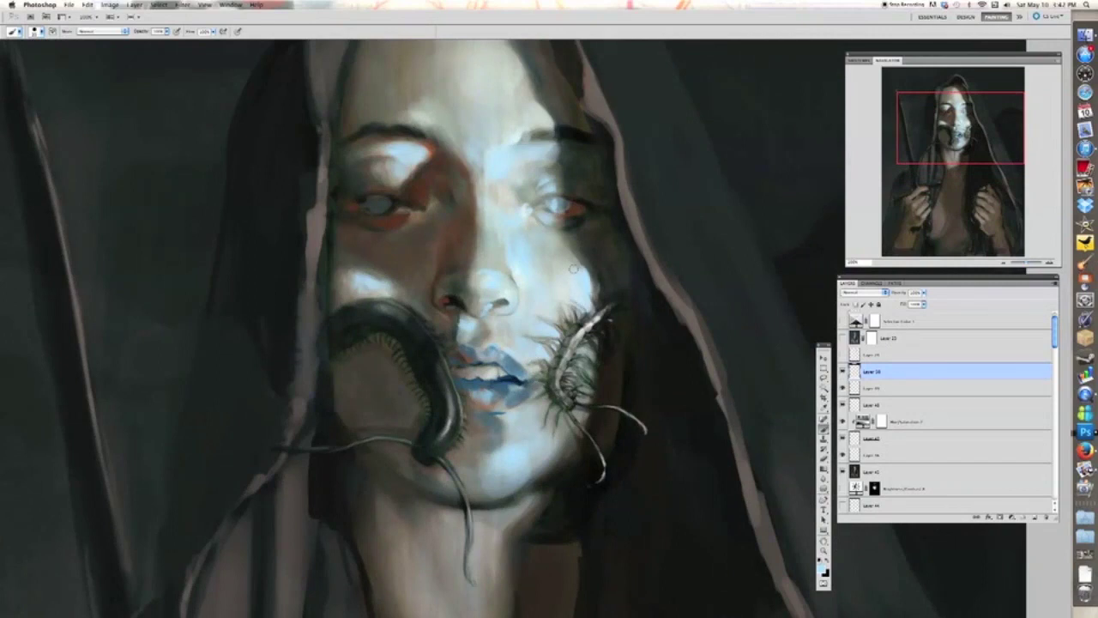
{"action": "key", "text": "super+minus"}
{"action": "key", "text": "super+minus"}
{"action": "key", "text": "super+minus"}
{"action": "left_click_drag", "start_coordinate": [750, 493], "coordinate": [740, 506]}
{"action": "key", "text": "super+plus"}
{"action": "left_click_drag", "start_coordinate": [530, 78], "coordinate": [522, 266]}
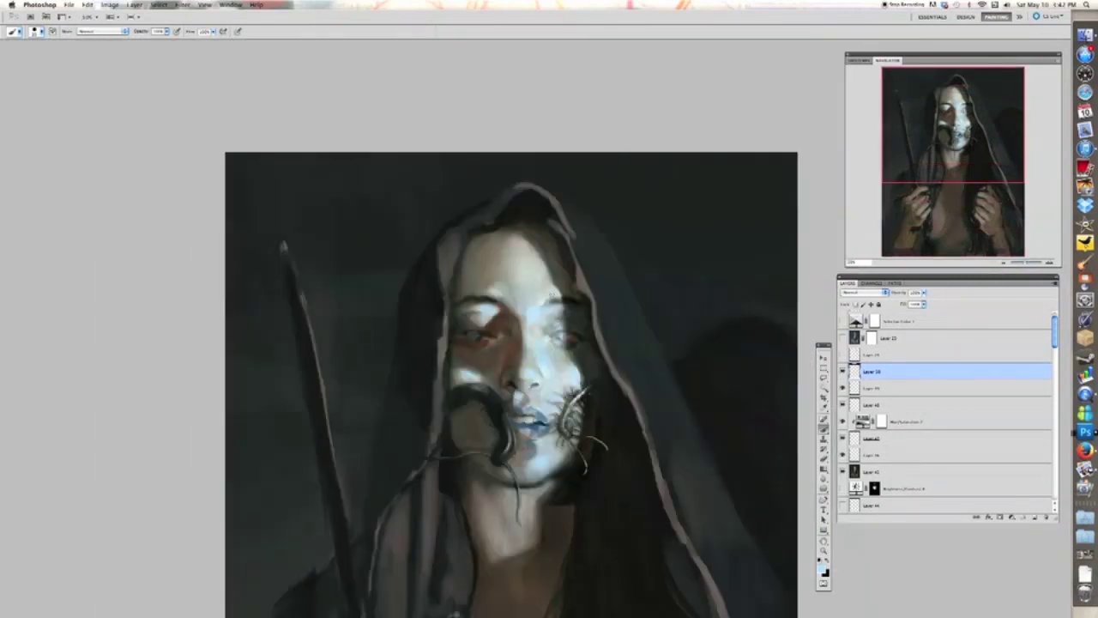
{"action": "left_click_drag", "start_coordinate": [519, 362], "coordinate": [503, 346]}
- Choose a more saturated blue paint colour and add a new paint layer
{"action": "left_click", "coordinate": [822, 570]}
{"action": "left_click", "coordinate": [894, 271]}
{"action": "left_click", "coordinate": [995, 231]}
{"action": "left_click", "coordinate": [1035, 517]}
{"action": "key", "text": "super+plus"}
{"action": "key", "text": "super+plus"}
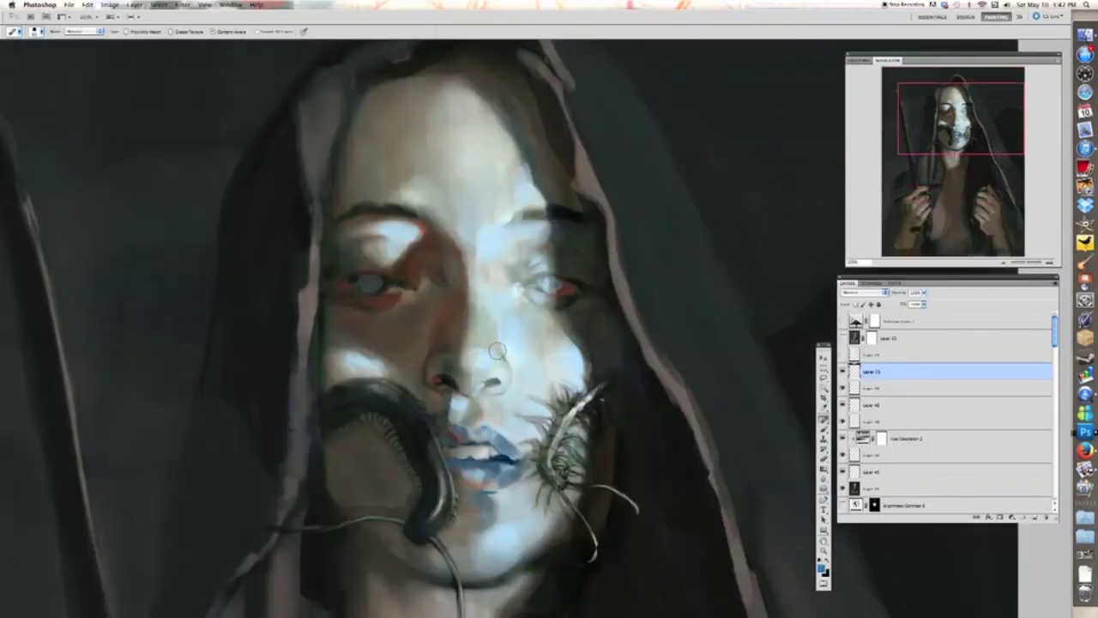
- Change the paint colour to purple and adjust the brush opacity for a soft glaze
{"action": "left_click", "coordinate": [822, 570]}
{"action": "mouse_move", "coordinate": [913, 283]}
{"action": "left_mouse_down"}
{"action": "mouse_move", "coordinate": [914, 255]}
{"action": "mouse_move", "coordinate": [914, 272]}
{"action": "left_mouse_up"}
{"action": "left_click", "coordinate": [859, 260]}
{"action": "left_click", "coordinate": [913, 267]}
{"action": "left_click", "coordinate": [995, 231]}
{"action": "left_click_drag", "start_coordinate": [549, 258], "coordinate": [530, 282]}
{"action": "left_click", "coordinate": [167, 31]}
{"action": "scroll", "coordinate": [517, 248], "scroll_direction": "down", "scroll_amount": 5}
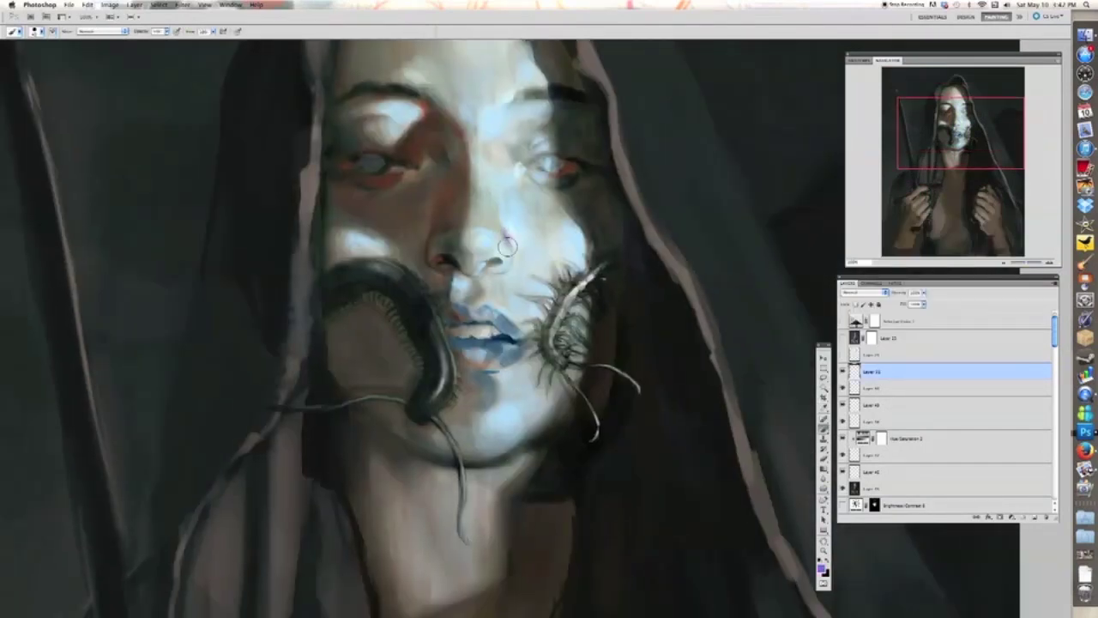
- Glaze purple over the lit cheek, the nose tip and the area under the lit eye
{"action": "mouse_move", "coordinate": [507, 246]}
{"action": "left_mouse_down"}
{"action": "mouse_move", "coordinate": [481, 237]}
{"action": "mouse_move", "coordinate": [505, 243]}
{"action": "mouse_move", "coordinate": [537, 182]}
{"action": "left_mouse_up"}
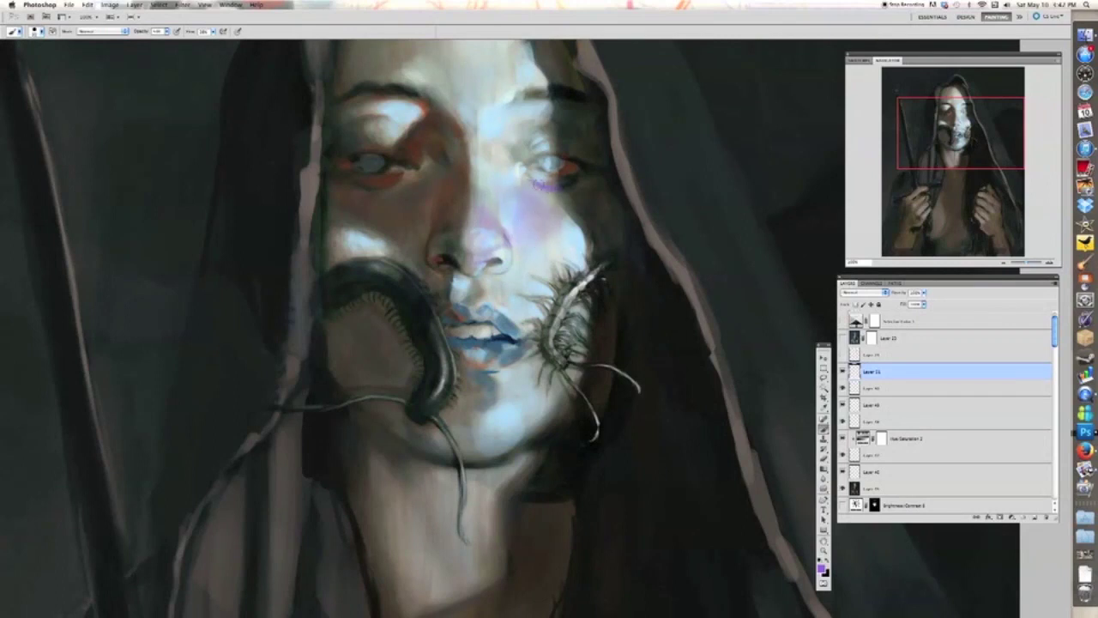
{"action": "scroll", "coordinate": [566, 213], "scroll_direction": "down", "scroll_amount": 3}
{"action": "scroll", "coordinate": [559, 211], "scroll_direction": "up", "scroll_amount": 3}
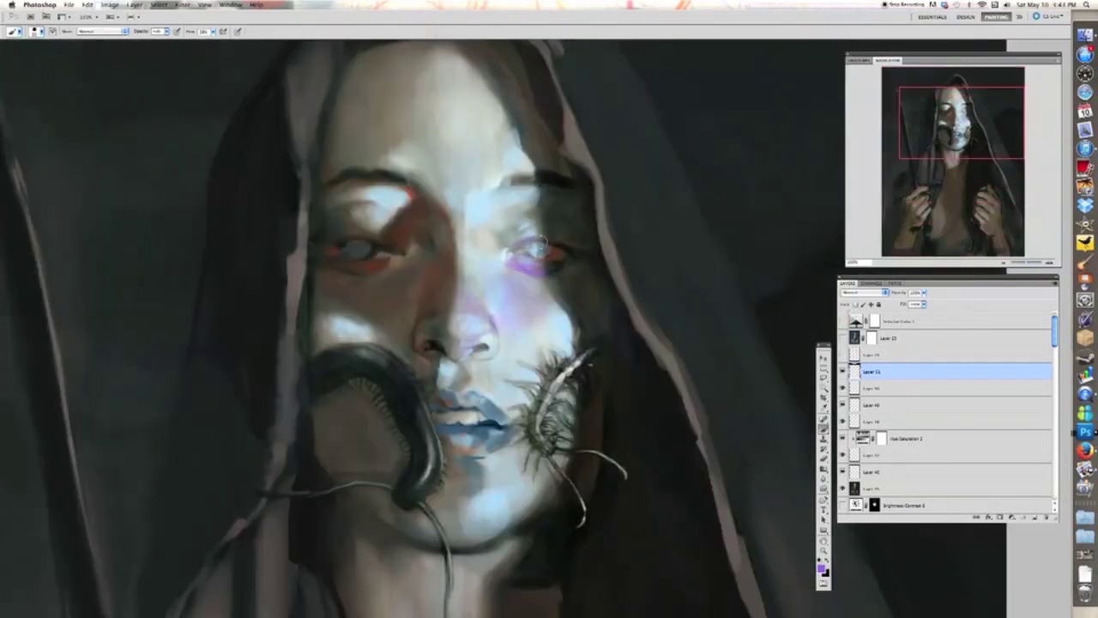
{"action": "left_click_drag", "start_coordinate": [537, 252], "coordinate": [526, 252]}
{"action": "scroll", "coordinate": [527, 250], "scroll_direction": "down", "scroll_amount": 3}
{"action": "scroll", "coordinate": [525, 243], "scroll_direction": "up", "scroll_amount": 3}
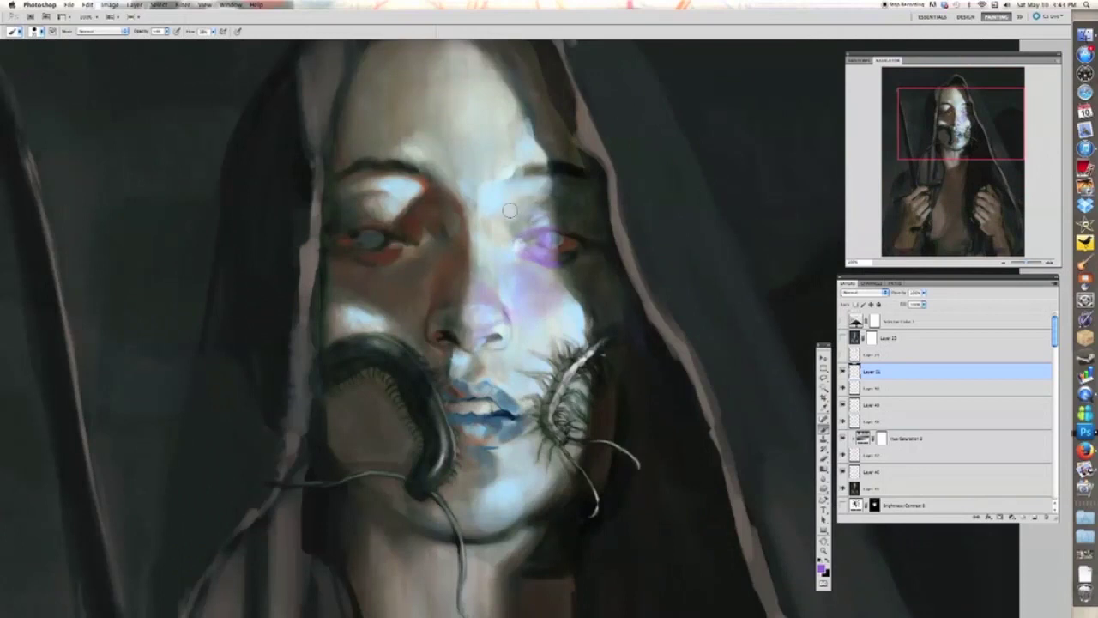
- Add purple along the forehead's shadow edge, the lit eyelid and the outer side of the lit eye
{"action": "mouse_move", "coordinate": [509, 209]}
{"action": "left_mouse_down"}
{"action": "mouse_move", "coordinate": [505, 230]}
{"action": "mouse_move", "coordinate": [558, 180]}
{"action": "mouse_move", "coordinate": [520, 88]}
{"action": "left_mouse_up"}
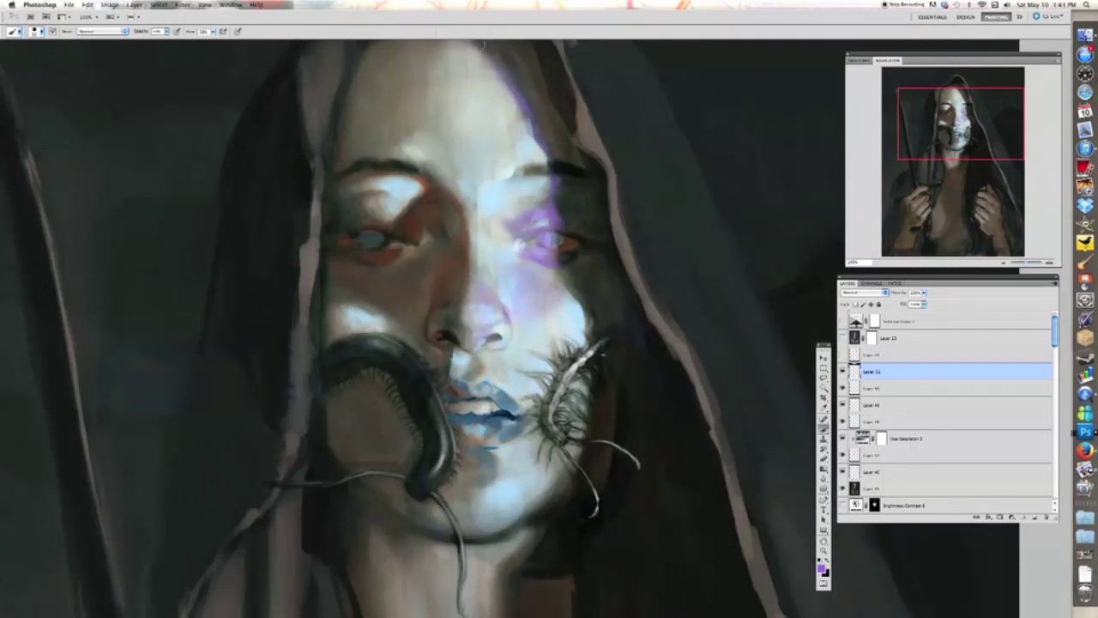
{"action": "key", "text": "super+minus"}
{"action": "key", "text": "super+minus"}
{"action": "key", "text": "super+minus"}
{"action": "key", "text": "super+plus"}
{"action": "key", "text": "super+plus"}
{"action": "key", "text": "super+plus"}
{"action": "left_click_drag", "start_coordinate": [597, 299], "coordinate": [579, 261]}
{"action": "left_click_drag", "start_coordinate": [572, 223], "coordinate": [573, 194]}
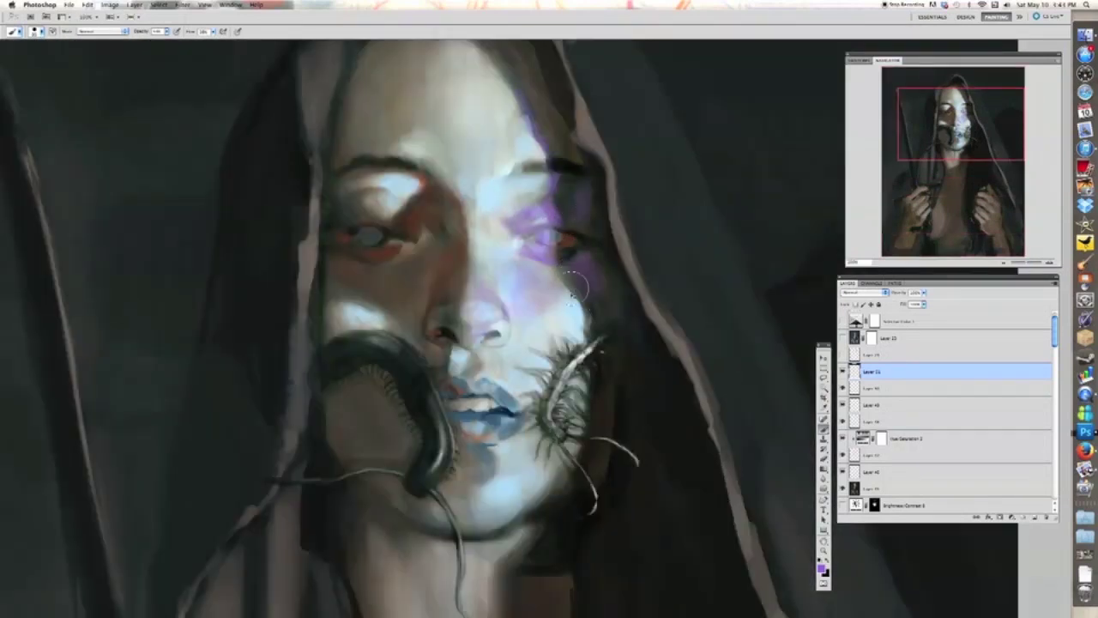
- Paint a touch of purple on the upper eyelid of the shadowed eye
{"action": "key", "text": "super+minus"}
{"action": "key", "text": "super+minus"}
{"action": "key", "text": "super+minus"}
{"action": "key", "text": "super+plus"}
{"action": "key", "text": "super+plus"}
{"action": "key", "text": "super+plus"}
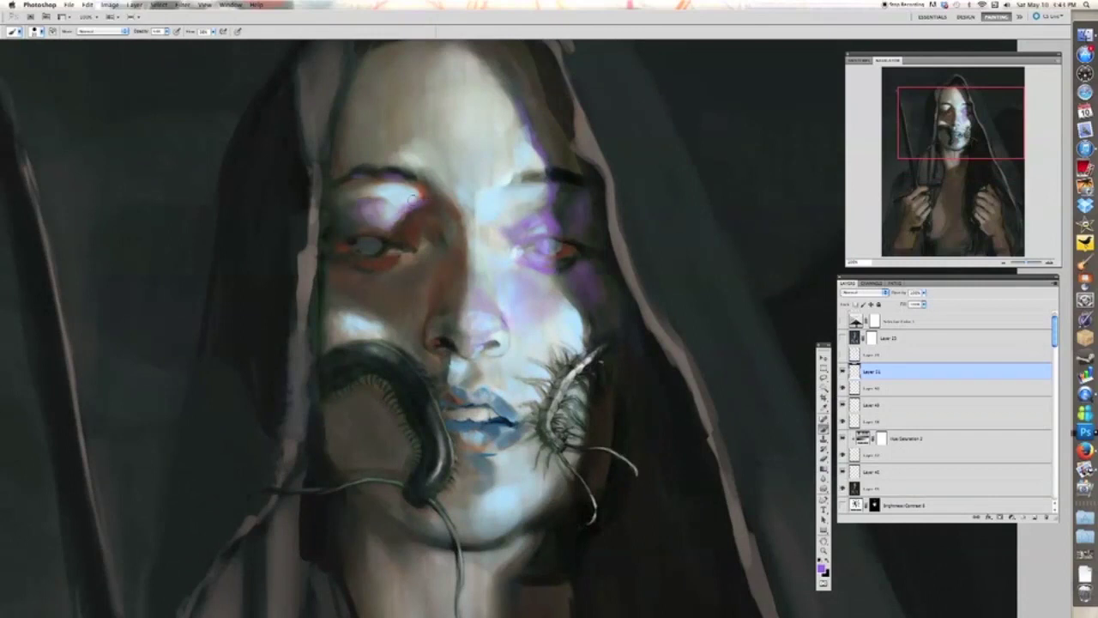
- Glaze purple over the blue lips, mainly the lower lip
{"action": "key", "text": "super+minus"}
{"action": "key", "text": "super+minus"}
{"action": "key", "text": "super+minus"}
{"action": "key", "text": "super+plus"}
{"action": "key", "text": "super+plus"}
{"action": "key", "text": "super+plus"}
{"action": "left_click_drag", "start_coordinate": [516, 313], "coordinate": [532, 332]}
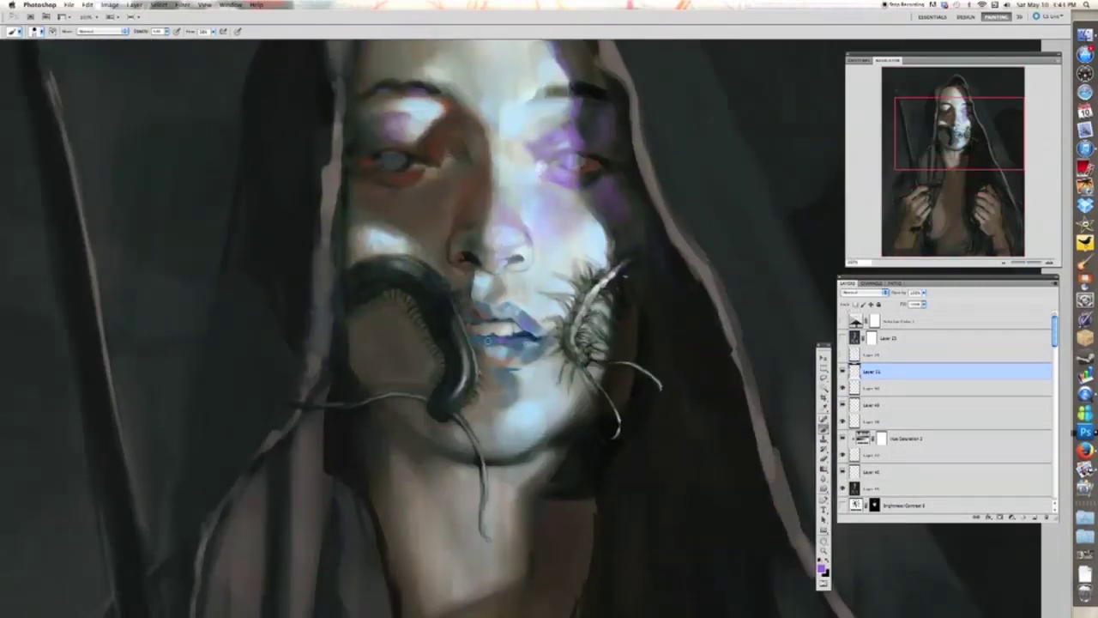
{"action": "key", "text": "super+minus"}
- Choose a pale orange paint colour and dab it at the lit corner of the lips on a new layer
{"action": "left_click", "coordinate": [821, 568]}
{"action": "left_click", "coordinate": [915, 333]}
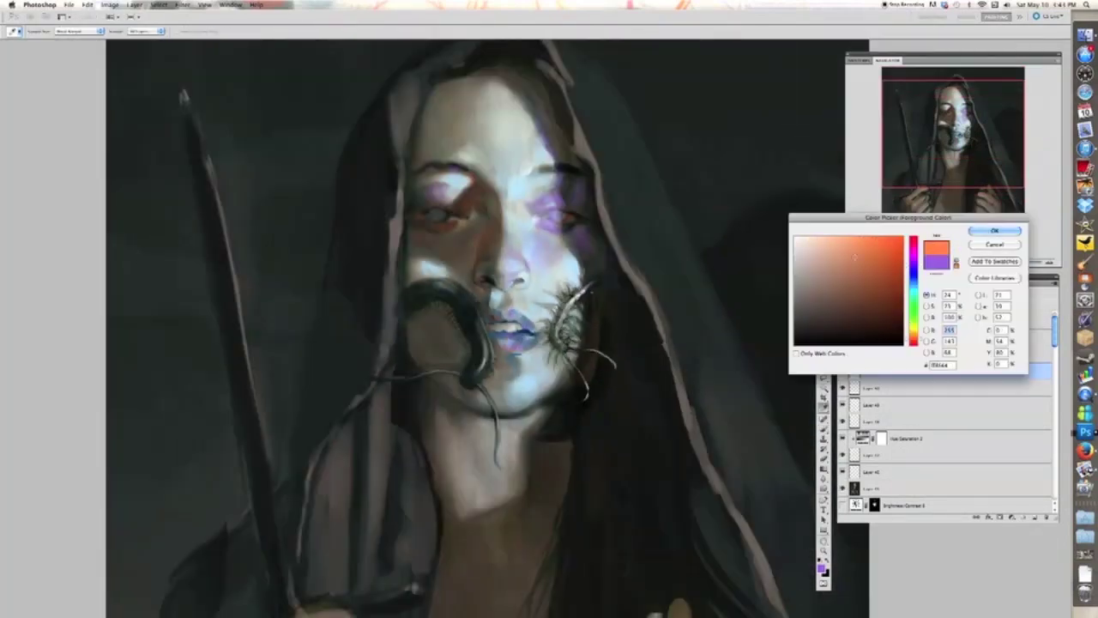
{"action": "left_click", "coordinate": [839, 241]}
{"action": "left_click", "coordinate": [995, 233]}
{"action": "key", "text": "super+equal"}
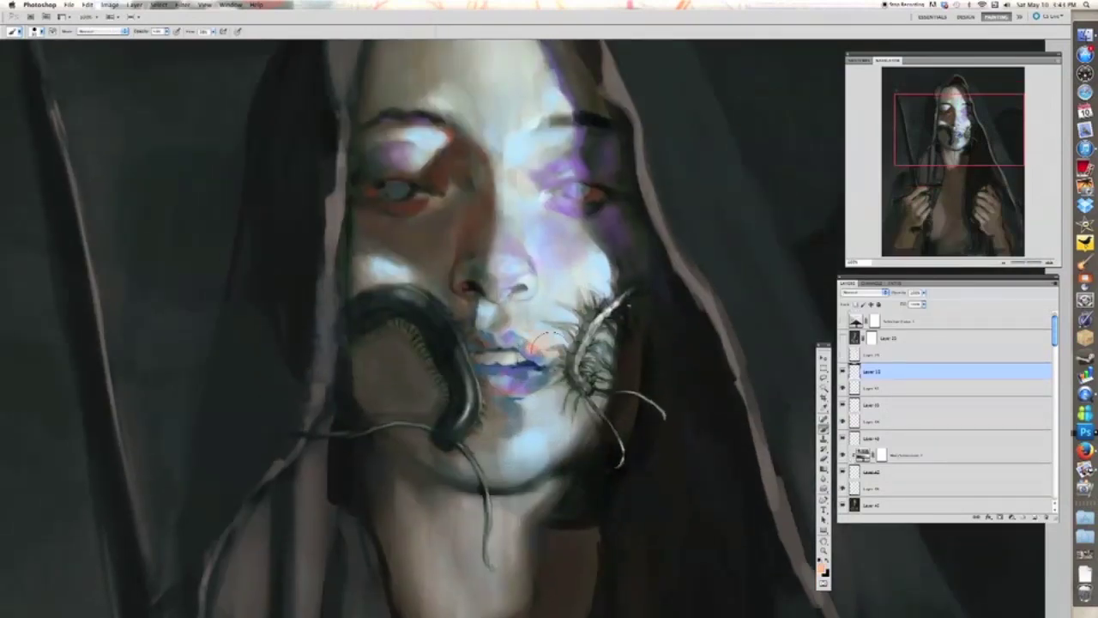
{"action": "left_click_drag", "start_coordinate": [550, 350], "coordinate": [533, 367]}
{"action": "key", "text": "super+minus"}
{"action": "key", "text": "super+minus"}
- Toggle the visibility of the orange, purple and pale blue layers to compare their effect on the face
{"action": "left_click", "coordinate": [842, 371]}
{"action": "key", "text": "super+equal"}
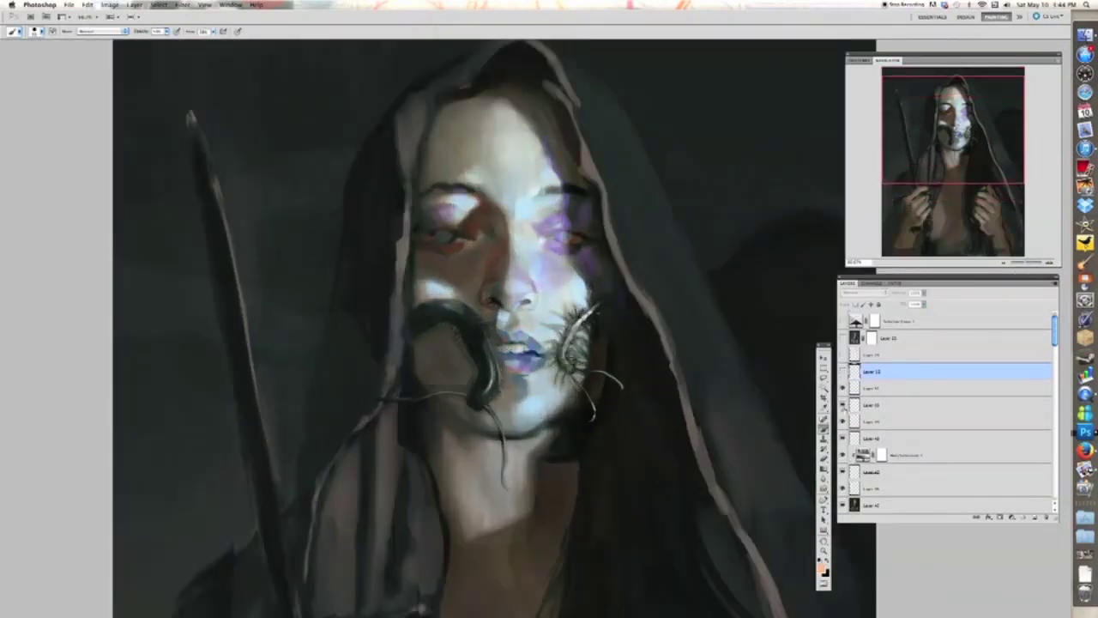
{"action": "left_click", "coordinate": [842, 372]}
{"action": "left_click", "coordinate": [842, 372]}
{"action": "left_click", "coordinate": [842, 372]}
{"action": "left_click", "coordinate": [843, 388]}
{"action": "left_click", "coordinate": [842, 389]}
{"action": "left_click", "coordinate": [843, 405]}
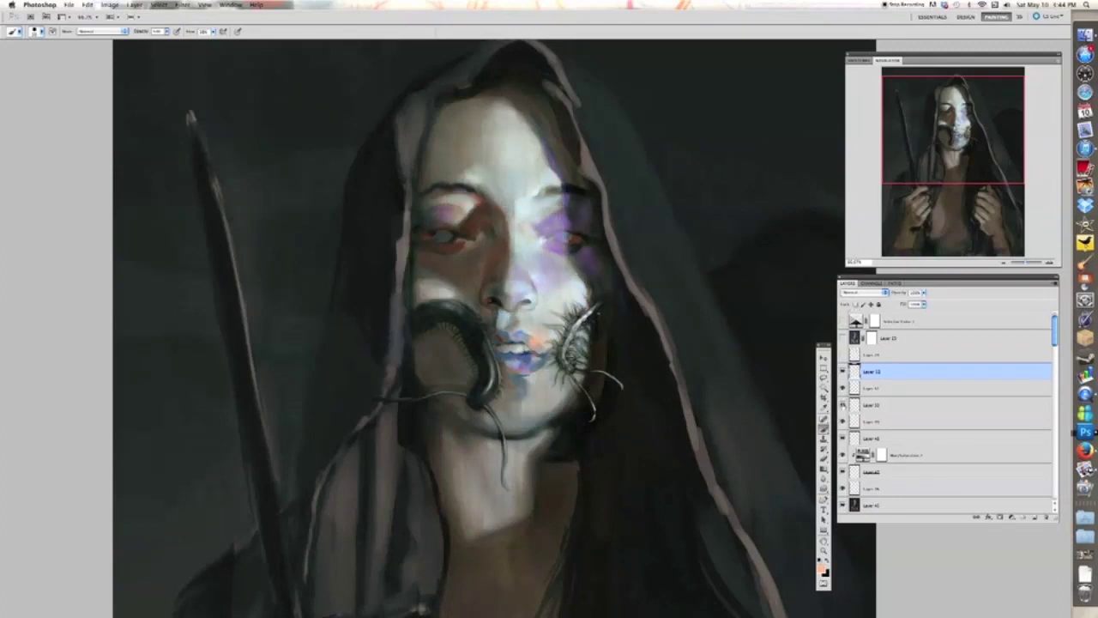
{"action": "left_click", "coordinate": [844, 405]}
{"action": "left_click", "coordinate": [842, 389]}
{"action": "left_click", "coordinate": [842, 388]}
- Lower the opacity of the purple glaze layer and hide the orange layer
{"action": "left_click", "coordinate": [873, 388]}
{"action": "left_click_drag", "start_coordinate": [923, 293], "coordinate": [911, 303]}
{"action": "left_click", "coordinate": [842, 372]}
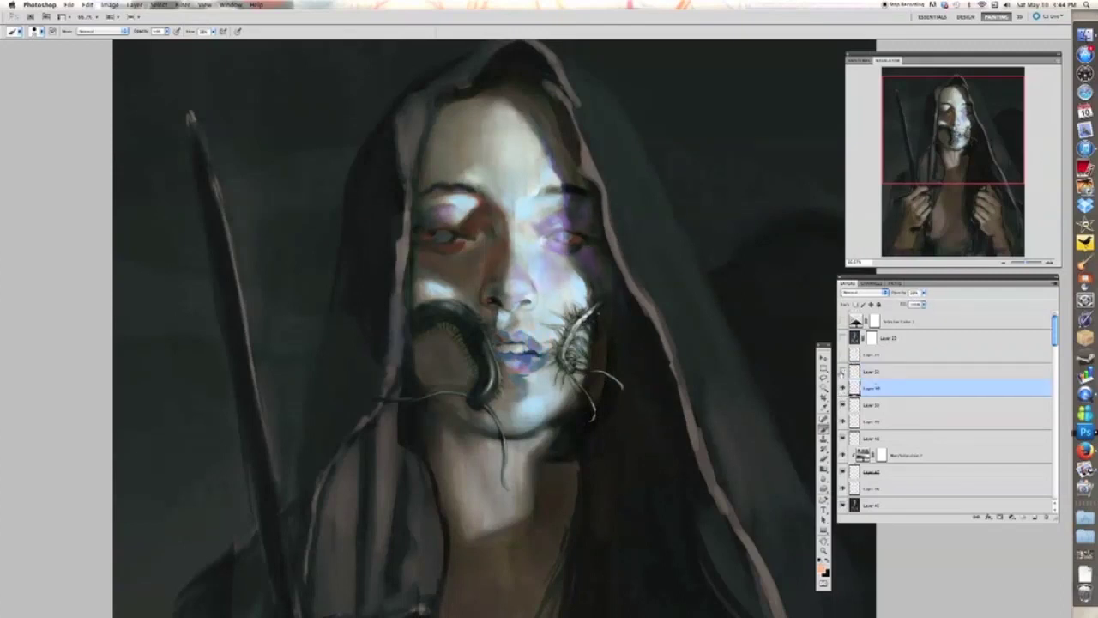
- Add new paint layers and choose a pale blue paint colour
{"action": "left_click", "coordinate": [1034, 517]}
{"action": "left_click", "coordinate": [821, 568]}
{"action": "left_click", "coordinate": [914, 284]}
{"action": "left_click", "coordinate": [809, 240]}
{"action": "left_click", "coordinate": [830, 245]}
{"action": "left_click", "coordinate": [994, 232]}
{"action": "left_click", "coordinate": [1034, 518]}
- Paint small pale blue highlights on the lower lip and along its lower edge
{"action": "key", "text": "super+equal"}
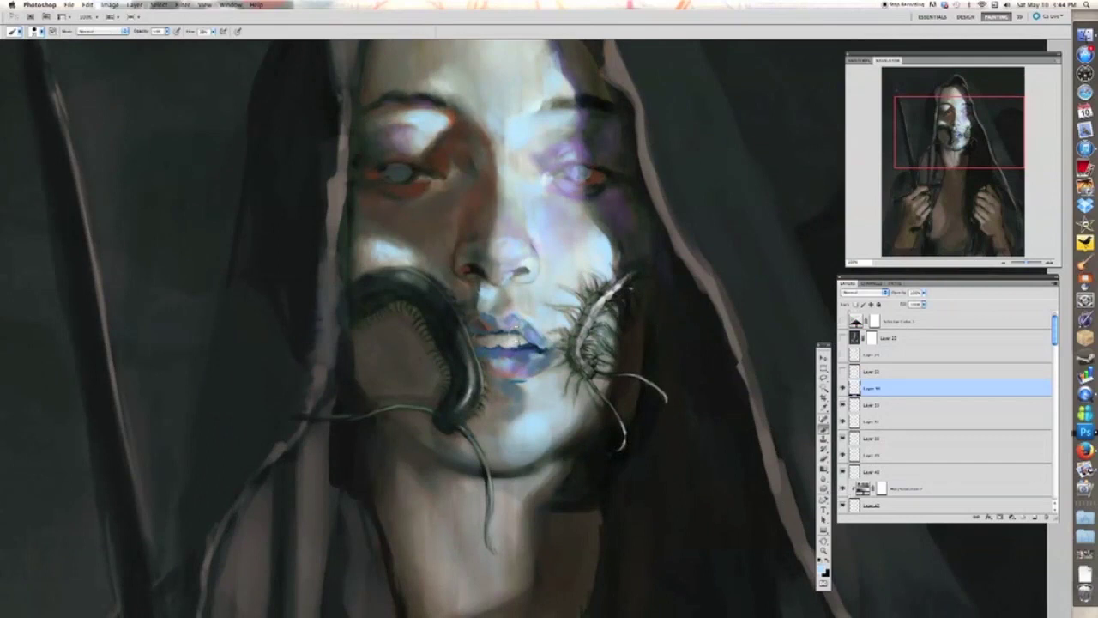
{"action": "left_click_drag", "start_coordinate": [695, 375], "coordinate": [698, 373]}
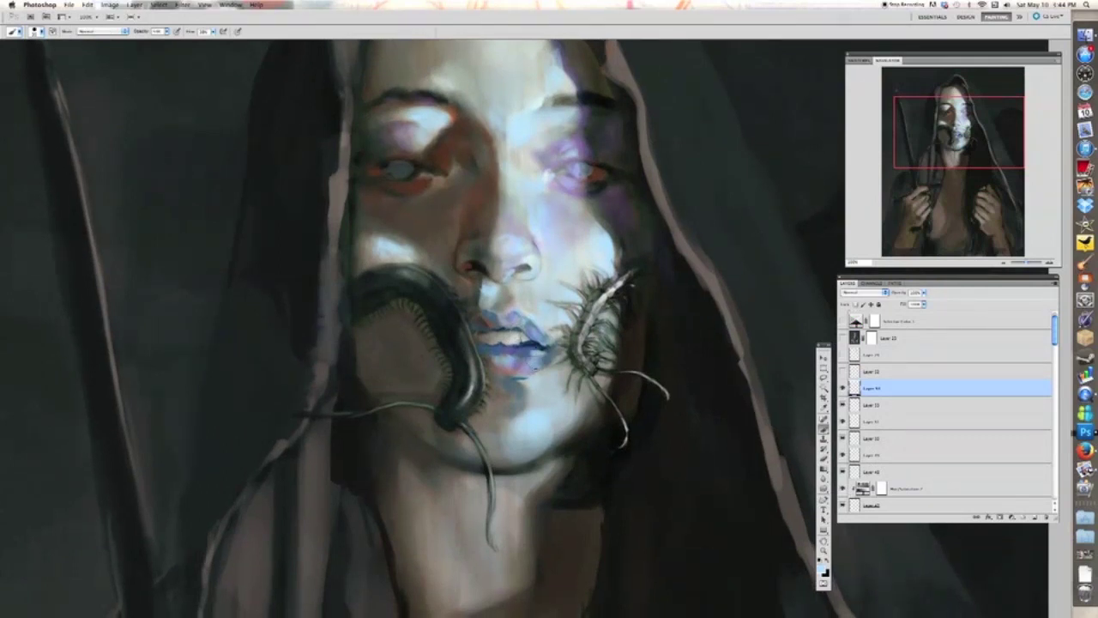
{"action": "left_click_drag", "start_coordinate": [548, 360], "coordinate": [527, 366]}
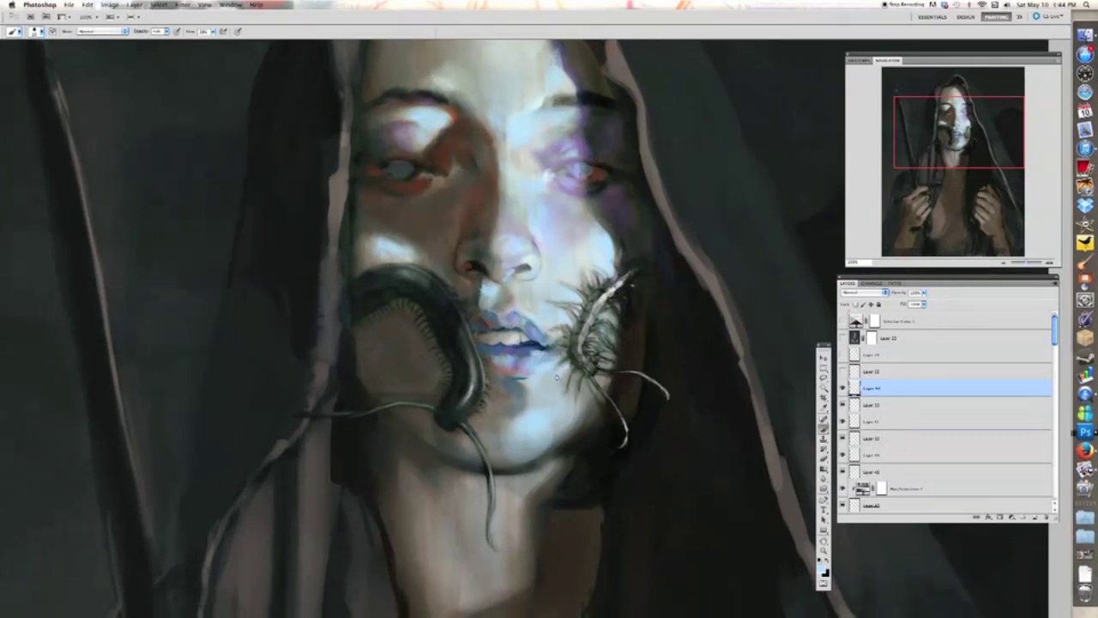
{"action": "key", "text": "super+minus"}
{"action": "key", "text": "super+equal"}
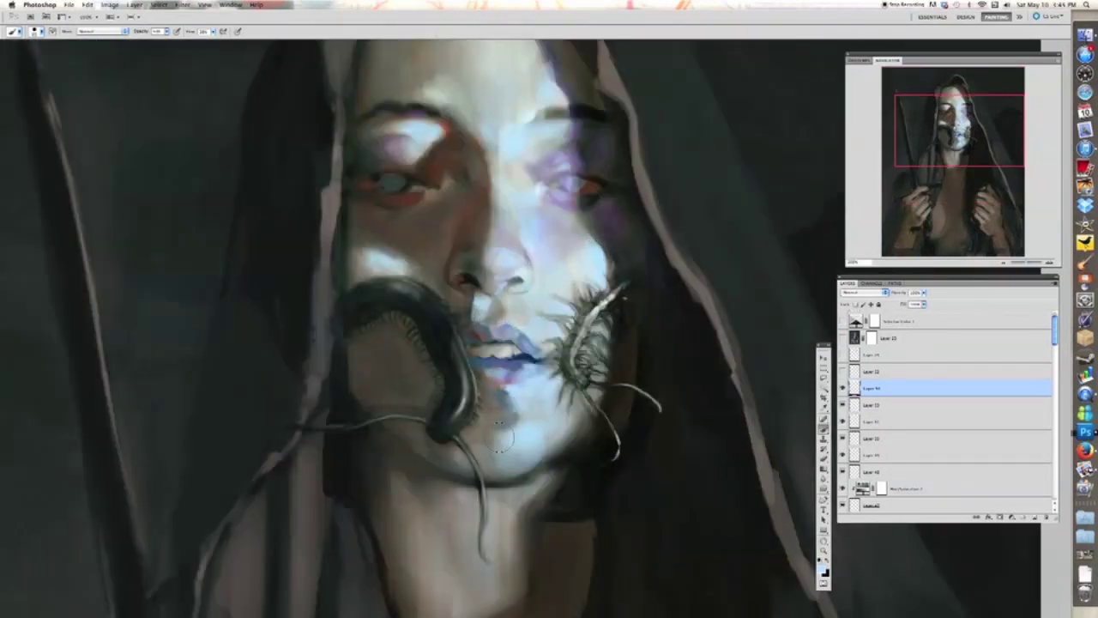
- Brighten the lit side of the chin with broad pale blue strokes
{"action": "left_click_drag", "start_coordinate": [501, 436], "coordinate": [558, 421]}
{"action": "mouse_move", "coordinate": [577, 418]}
{"action": "left_mouse_down"}
{"action": "mouse_move", "coordinate": [549, 446]}
{"action": "mouse_move", "coordinate": [570, 391]}
{"action": "mouse_move", "coordinate": [515, 421]}
{"action": "mouse_move", "coordinate": [546, 432]}
{"action": "mouse_move", "coordinate": [497, 446]}
{"action": "left_mouse_up"}
{"action": "key", "text": "super+minus"}
{"action": "key", "text": "super+minus"}
{"action": "key", "text": "super+equal"}
{"action": "key", "text": "super+equal"}
- Sample a dark blue tone from the painting and darken the upper lash line of the lit eye
{"action": "left_click", "coordinate": [513, 331], "text": "alt"}
{"action": "key", "text": "super+minus"}
{"action": "key", "text": "super+minus"}
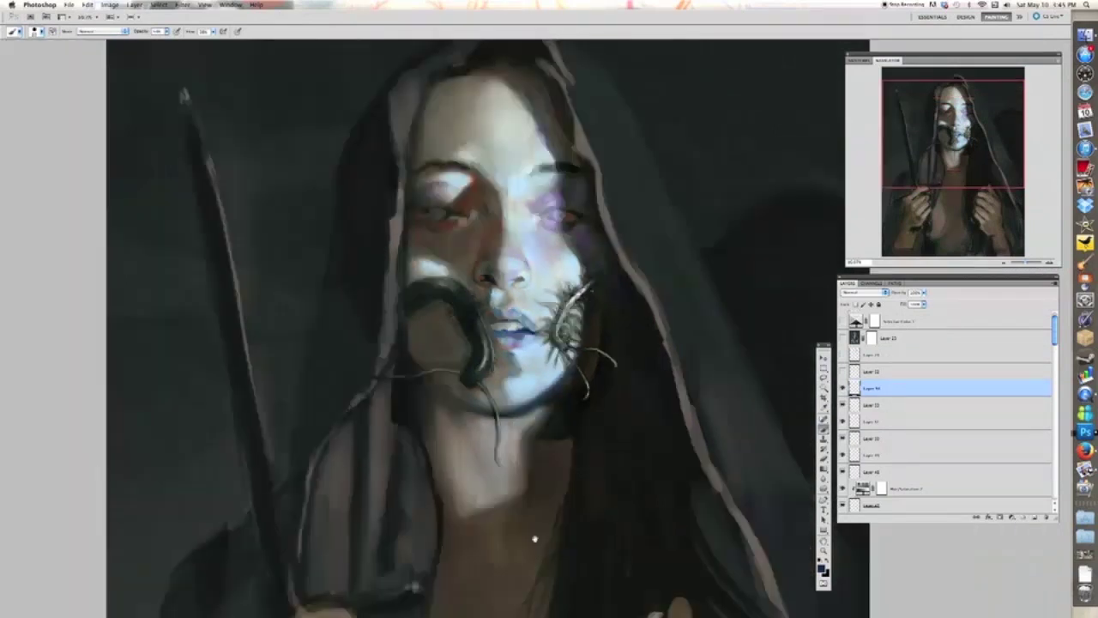
{"action": "key", "text": "super+equal"}
{"action": "key", "text": "super+equal"}
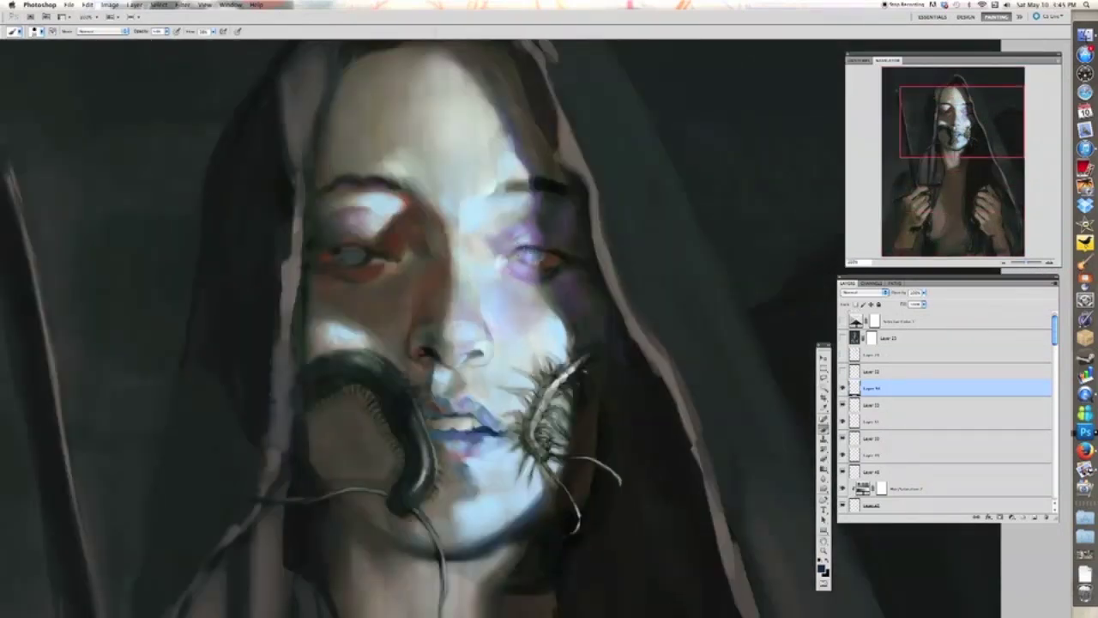
{"action": "left_click_drag", "start_coordinate": [550, 402], "coordinate": [592, 433]}
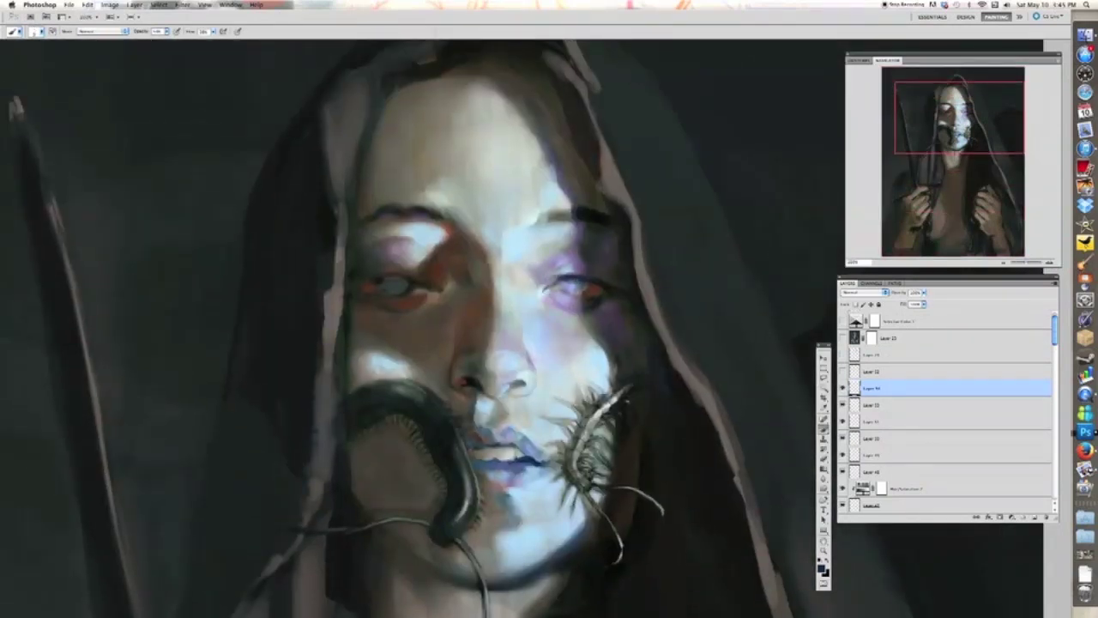
{"action": "key", "text": "super+minus"}
{"action": "key", "text": "super+minus"}
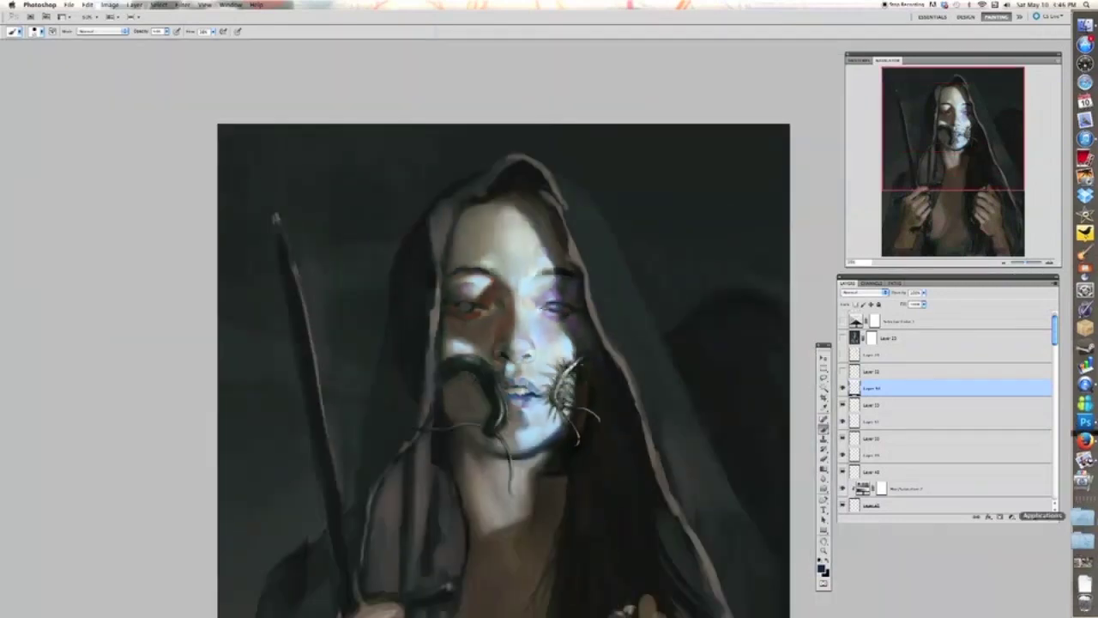
{"action": "key", "text": "super+plus"}
{"action": "key", "text": "super+plus"}
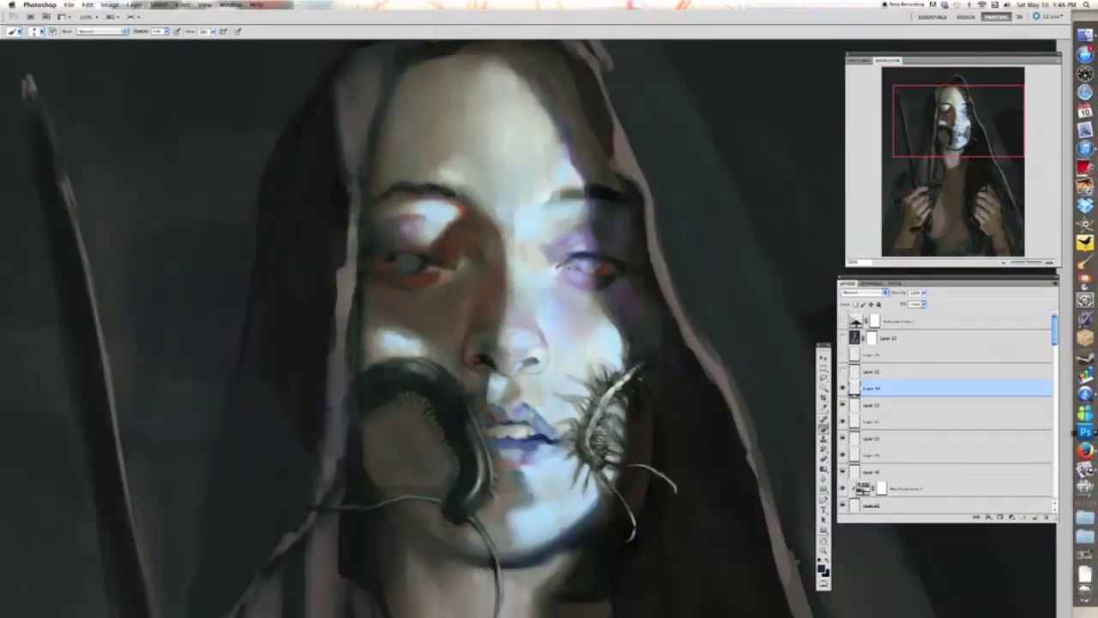
- Choose a light blue paint colour and add a new paint layer
{"action": "left_click", "coordinate": [822, 568]}
{"action": "left_click", "coordinate": [835, 242]}
{"action": "left_click", "coordinate": [995, 231]}
{"action": "left_click", "coordinate": [1035, 517]}
- Paint light blue accents on the upper lip area beneath the nose and around the shadow-side nostril
{"action": "key", "text": "super+plus"}
{"action": "mouse_move", "coordinate": [528, 446]}
{"action": "left_mouse_down"}
{"action": "mouse_move", "coordinate": [501, 471]}
{"action": "mouse_move", "coordinate": [506, 444]}
{"action": "left_mouse_up"}
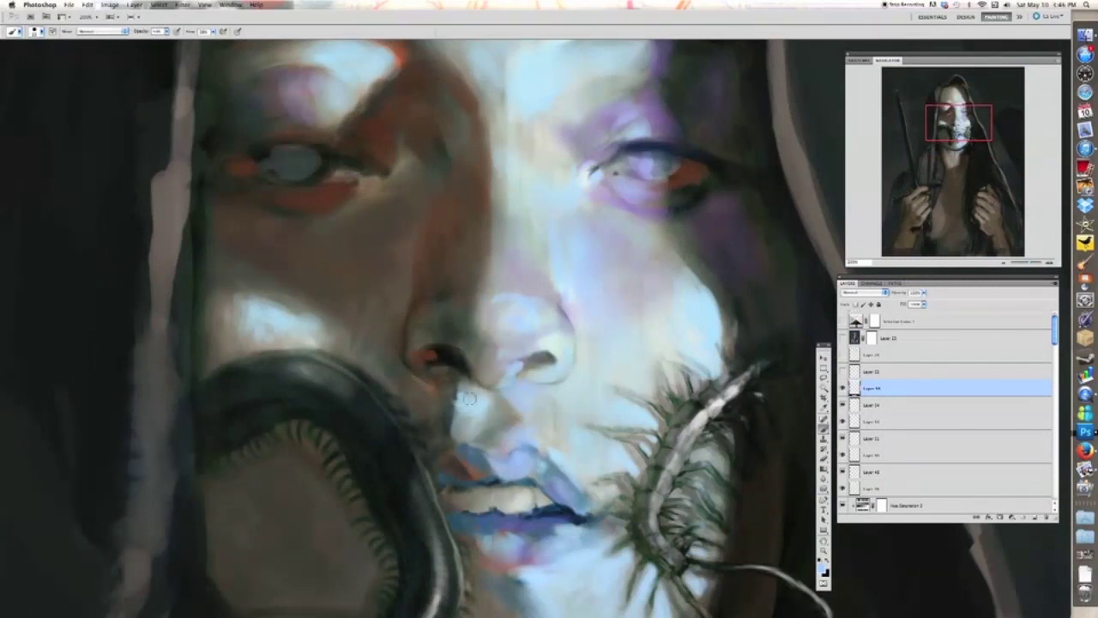
{"action": "left_click_drag", "start_coordinate": [470, 400], "coordinate": [477, 417]}
{"action": "left_click_drag", "start_coordinate": [470, 335], "coordinate": [471, 313]}
{"action": "left_click_drag", "start_coordinate": [421, 348], "coordinate": [411, 355]}
{"action": "key", "text": "super+minus"}
{"action": "key", "text": "super+minus"}
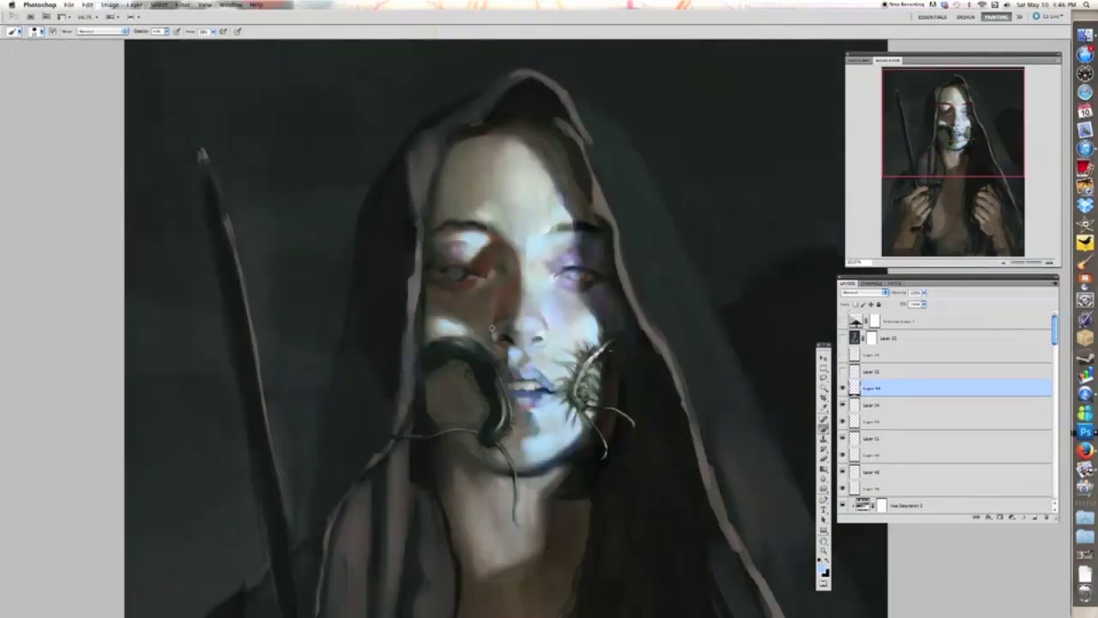
{"action": "key", "text": "super+minus"}
{"action": "key", "text": "super+plus"}
{"action": "key", "text": "super+plus"}
- Change the paint colour to a deeper medium blue and enlarge the brush
{"action": "left_click", "coordinate": [822, 568]}
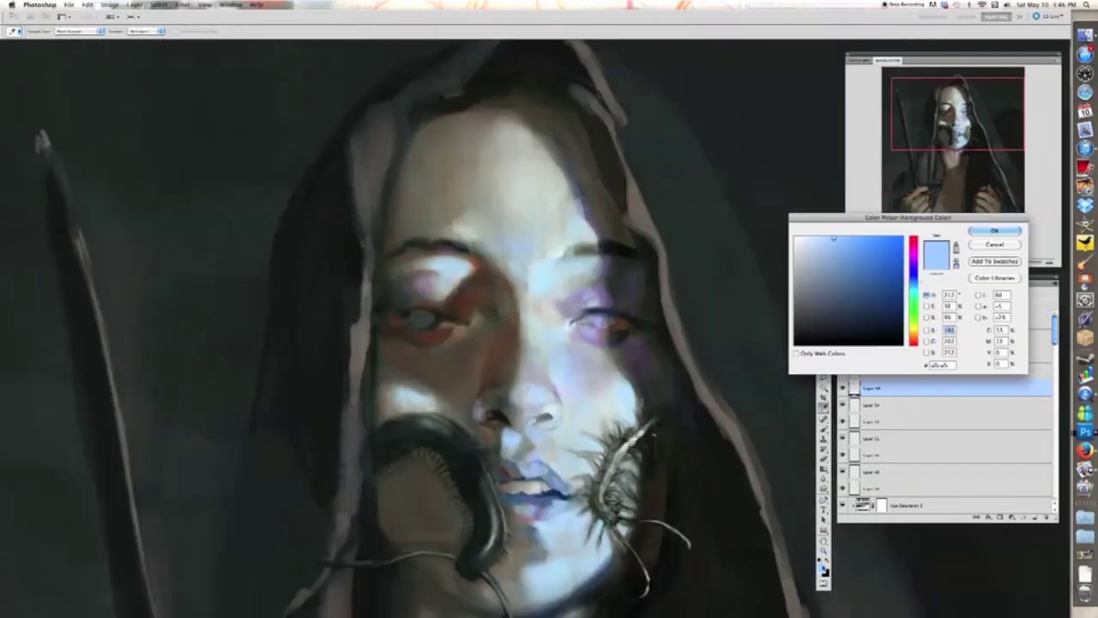
{"action": "left_click", "coordinate": [849, 263]}
{"action": "key", "text": "Return"}
{"action": "key", "text": "bracketright"}
{"action": "key", "text": "bracketright"}
{"action": "key", "text": "bracketright"}
{"action": "key", "text": "bracketright"}
{"action": "key", "text": "bracketright"}
- Glaze the medium blue over the centre of the forehead
{"action": "mouse_move", "coordinate": [512, 245]}
{"action": "left_mouse_down"}
{"action": "mouse_move", "coordinate": [479, 225]}
{"action": "mouse_move", "coordinate": [518, 203]}
{"action": "left_mouse_up"}
{"action": "key", "text": "super+minus"}
{"action": "key", "text": "super+minus"}
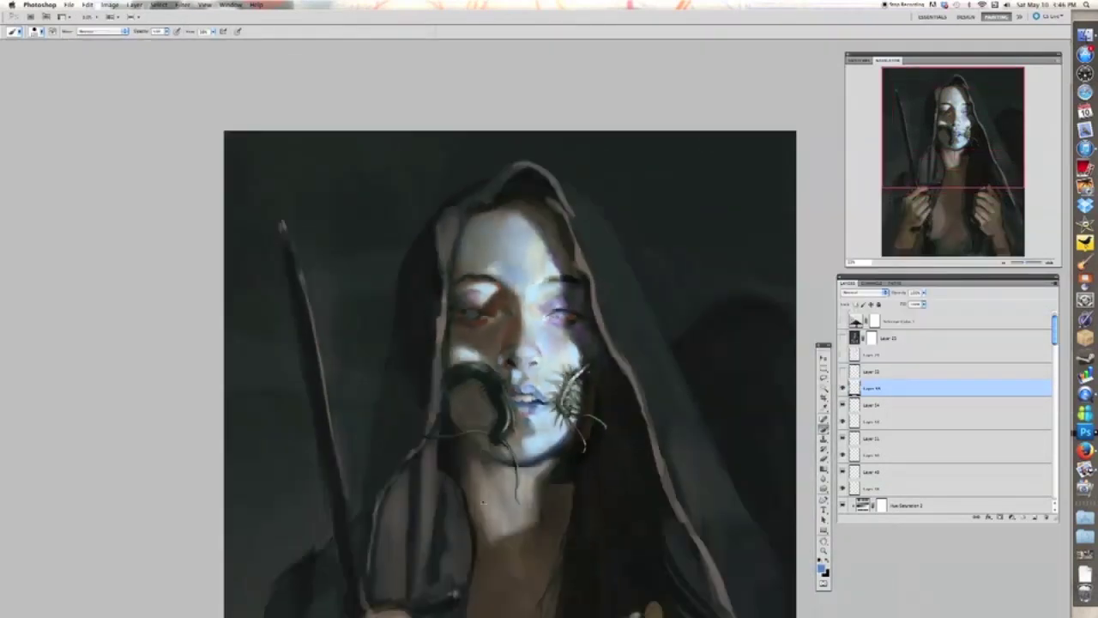
{"action": "key", "text": "super+minus"}
{"action": "key", "text": "super+plus"}
{"action": "key", "text": "super+minus"}
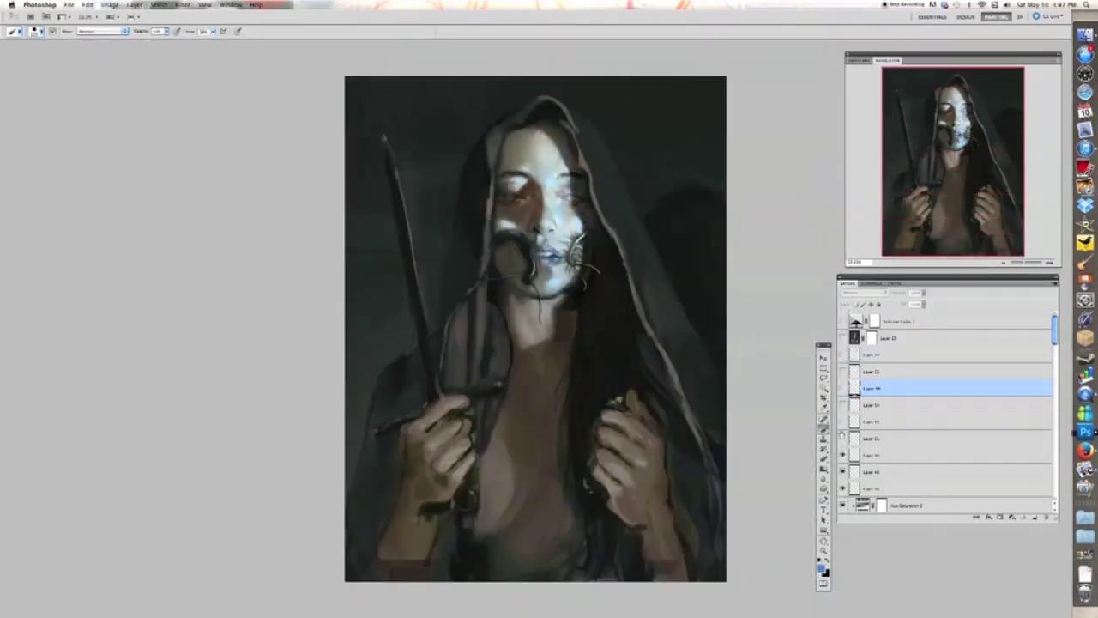
- Toggle the visibility of the recent colour glazes to compare the portrait with and without them
{"action": "left_click", "coordinate": [843, 392]}
{"action": "left_click", "coordinate": [842, 392]}
{"action": "left_click", "coordinate": [842, 392]}
{"action": "left_click", "coordinate": [842, 392]}
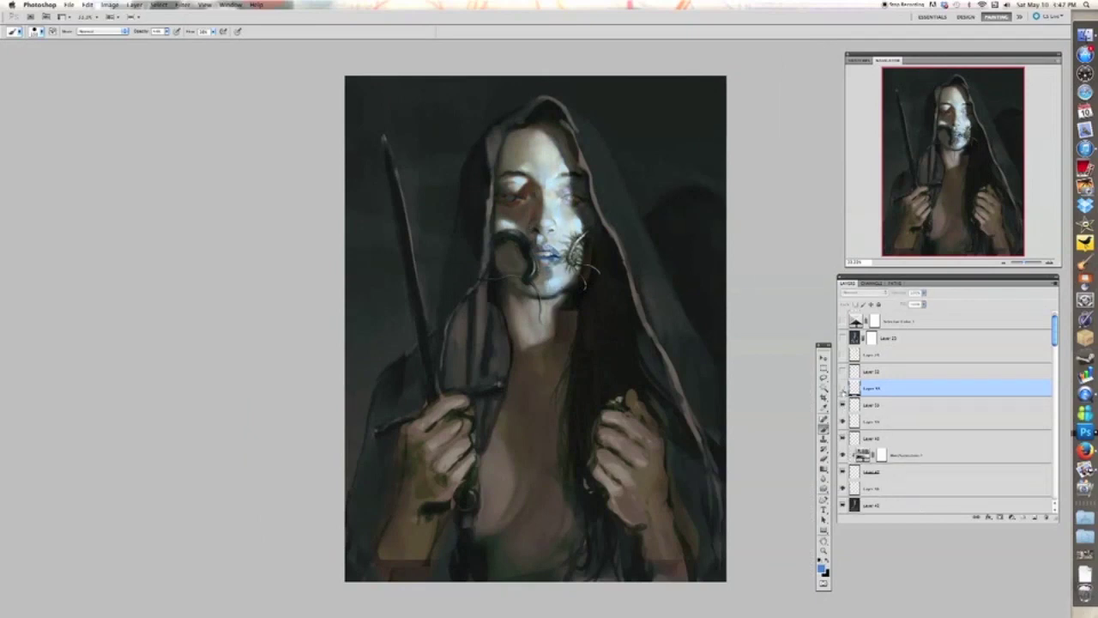
- Show the hidden glaze layer and paint pale grey over the moth's lower wing on the shadow side of the face
{"action": "left_click", "coordinate": [842, 392]}
{"action": "key", "text": "e"}
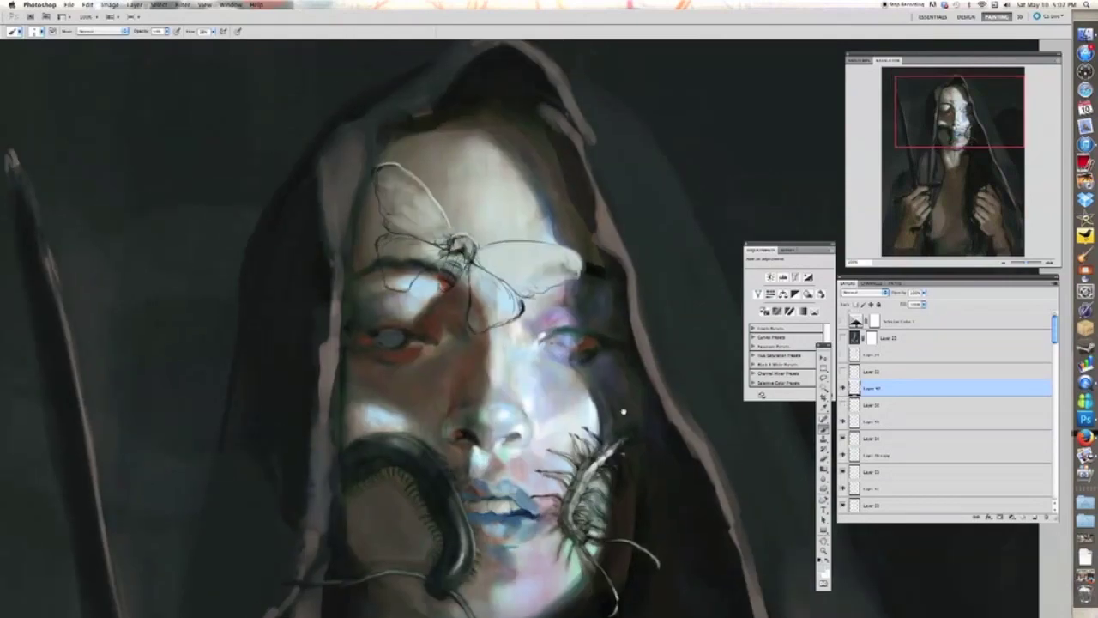
{"action": "key", "text": "super+equal"}
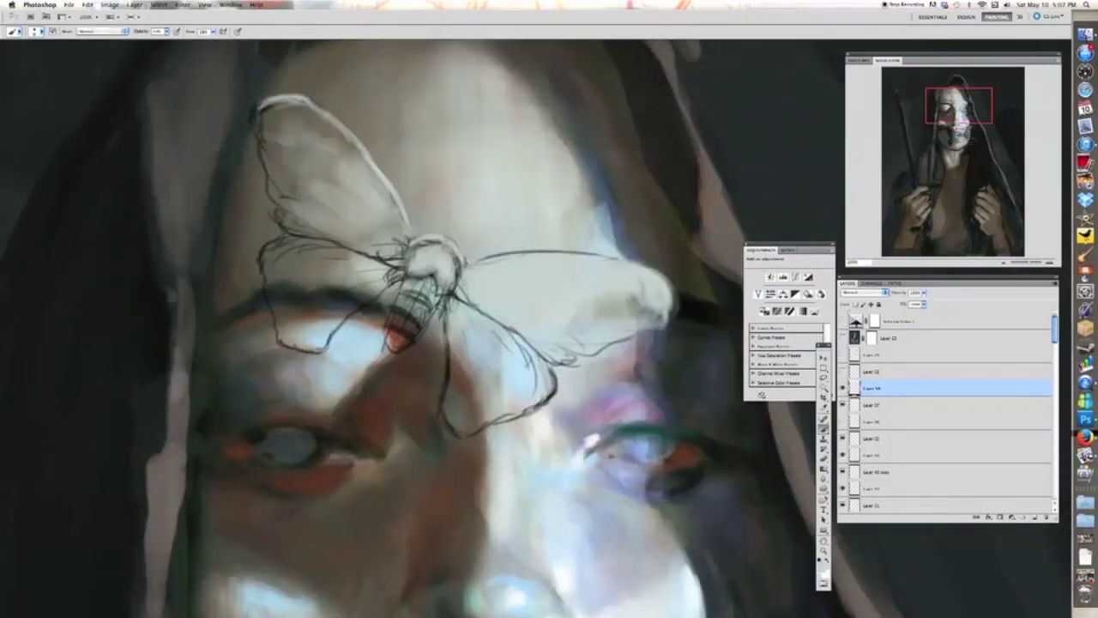
{"action": "mouse_move", "coordinate": [352, 249]}
{"action": "left_mouse_down"}
{"action": "mouse_move", "coordinate": [326, 257]}
{"action": "mouse_move", "coordinate": [360, 292]}
{"action": "mouse_move", "coordinate": [289, 254]}
{"action": "left_mouse_up"}
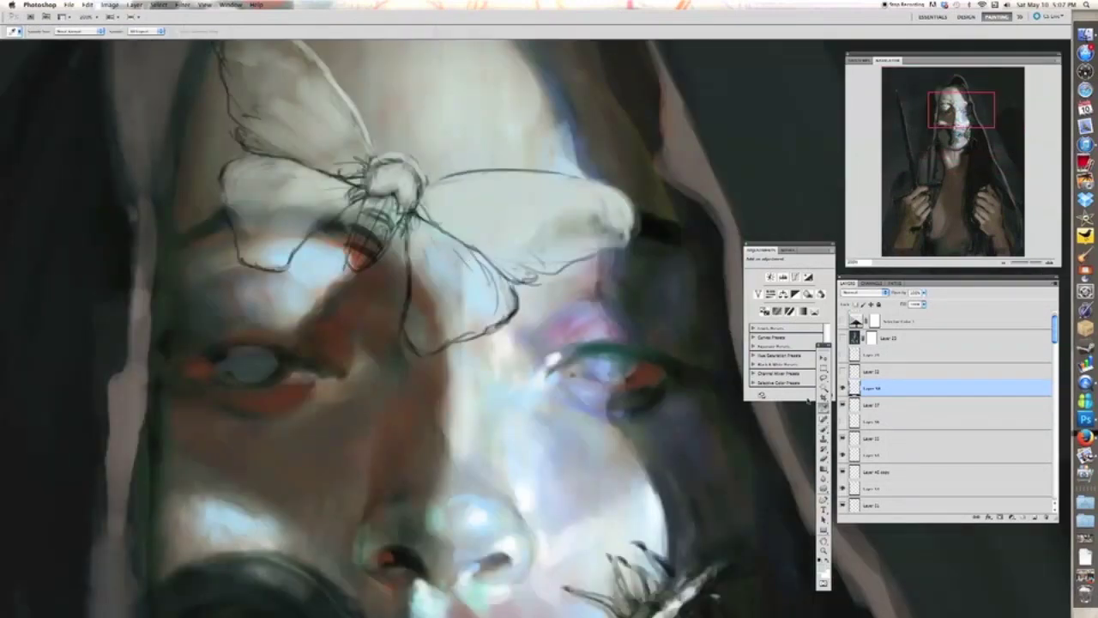
- Sample a pale blue from the face and fill the moth's lower wing beside the nose bridge with a larger brush
{"action": "left_click", "coordinate": [493, 296], "text": "alt"}
{"action": "key", "text": "bracketright"}
{"action": "key", "text": "bracketright"}
{"action": "mouse_move", "coordinate": [496, 295]}
{"action": "left_mouse_down"}
{"action": "mouse_move", "coordinate": [453, 326]}
{"action": "mouse_move", "coordinate": [479, 320]}
{"action": "left_mouse_up"}
{"action": "mouse_move", "coordinate": [416, 308]}
{"action": "left_mouse_down"}
{"action": "mouse_move", "coordinate": [403, 324]}
{"action": "mouse_move", "coordinate": [413, 345]}
{"action": "mouse_move", "coordinate": [427, 316]}
{"action": "left_mouse_up"}
{"action": "key", "text": "super+minus"}
{"action": "key", "text": "super+minus"}
{"action": "key", "text": "super+minus"}
{"action": "key", "text": "super+minus"}
{"action": "key", "text": "super+minus"}
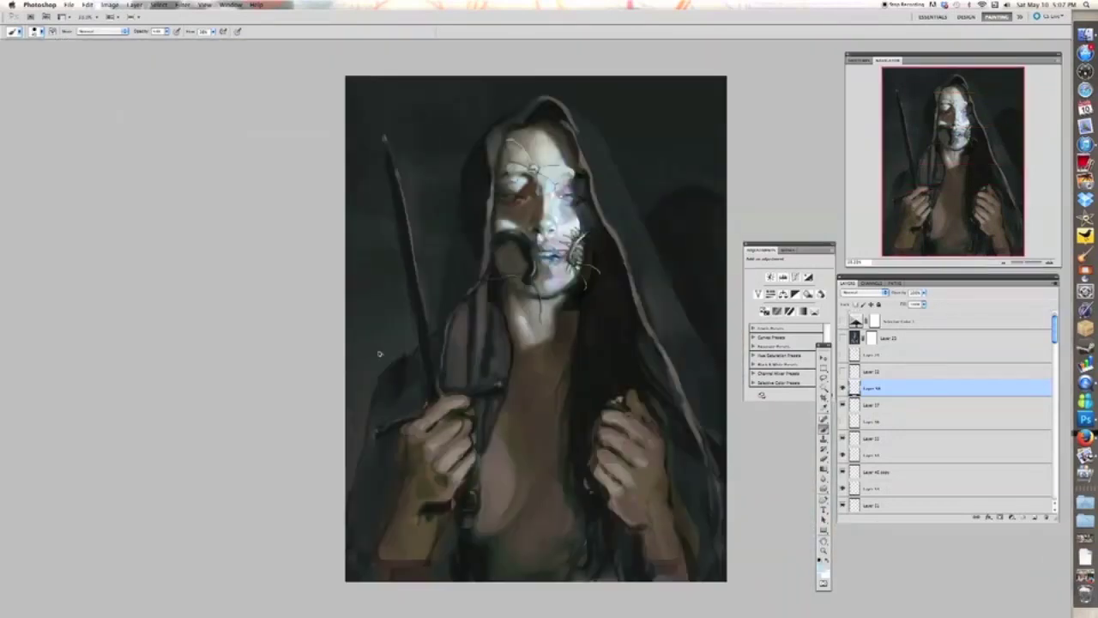
- Erase the excess paint around the moth's body and lower wing at the bridge of the nose
{"action": "key", "text": "super+plus"}
{"action": "key", "text": "super+plus"}
{"action": "key", "text": "super+plus"}
{"action": "key", "text": "super+plus"}
{"action": "key", "text": "e"}
{"action": "left_click_drag", "start_coordinate": [518, 278], "coordinate": [549, 426]}
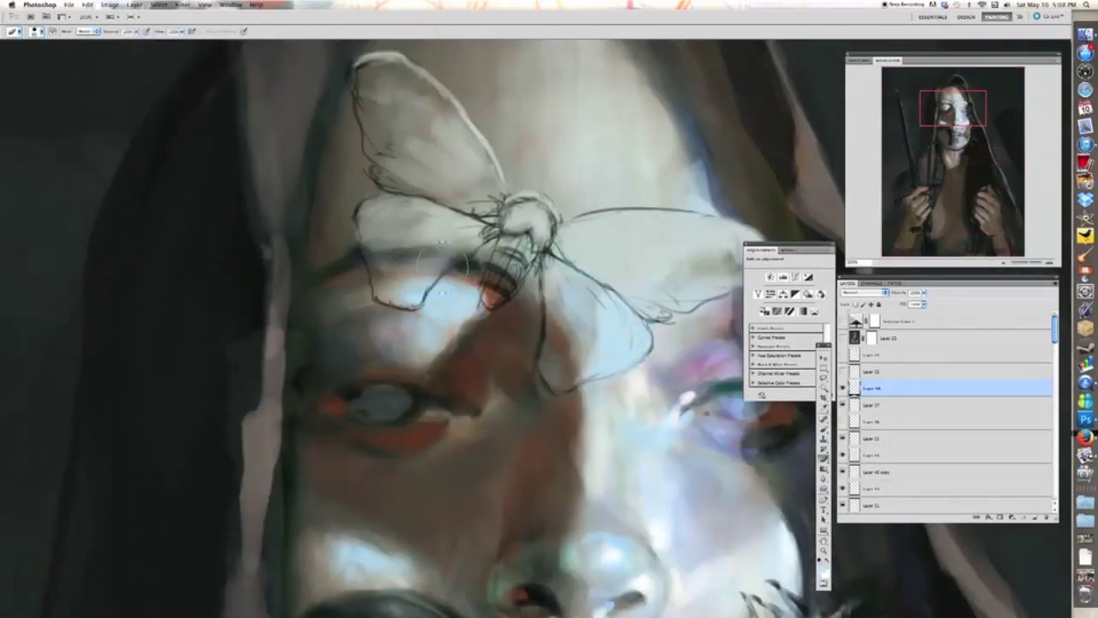
- Sample light and darker tones from the moth and paint them over its shadow-side wings and body
{"action": "key", "text": "b"}
{"action": "mouse_move", "coordinate": [381, 273]}
{"action": "left_mouse_down"}
{"action": "mouse_move", "coordinate": [517, 211]}
{"action": "mouse_move", "coordinate": [545, 241]}
{"action": "mouse_move", "coordinate": [630, 230]}
{"action": "mouse_move", "coordinate": [586, 231]}
{"action": "left_mouse_up"}
{"action": "left_click", "coordinate": [576, 297], "text": "alt"}
{"action": "left_click", "coordinate": [494, 213], "text": "alt"}
{"action": "mouse_move", "coordinate": [446, 154]}
{"action": "left_mouse_down"}
{"action": "mouse_move", "coordinate": [463, 163]}
{"action": "mouse_move", "coordinate": [379, 78]}
{"action": "mouse_move", "coordinate": [354, 73]}
{"action": "mouse_move", "coordinate": [368, 134]}
{"action": "mouse_move", "coordinate": [560, 246]}
{"action": "left_mouse_up"}
- Brush the sampled tone over the moth's abdomen and lit-side lower wing, and reduce the brush size
{"action": "key", "text": "super+minus"}
{"action": "key", "text": "super+minus"}
{"action": "key", "text": "super+plus"}
{"action": "key", "text": "super+plus"}
{"action": "left_click_drag", "start_coordinate": [487, 270], "coordinate": [605, 338]}
{"action": "mouse_move", "coordinate": [477, 282]}
{"action": "left_mouse_down"}
{"action": "mouse_move", "coordinate": [494, 325]}
{"action": "mouse_move", "coordinate": [513, 308]}
{"action": "mouse_move", "coordinate": [493, 298]}
{"action": "mouse_move", "coordinate": [519, 309]}
{"action": "left_mouse_up"}
{"action": "key", "text": "bracketleft"}
{"action": "key", "text": "bracketleft"}
{"action": "key", "text": "bracketleft"}
{"action": "key", "text": "bracketleft"}
{"action": "key", "text": "bracketleft"}
{"action": "key", "text": "super+minus"}
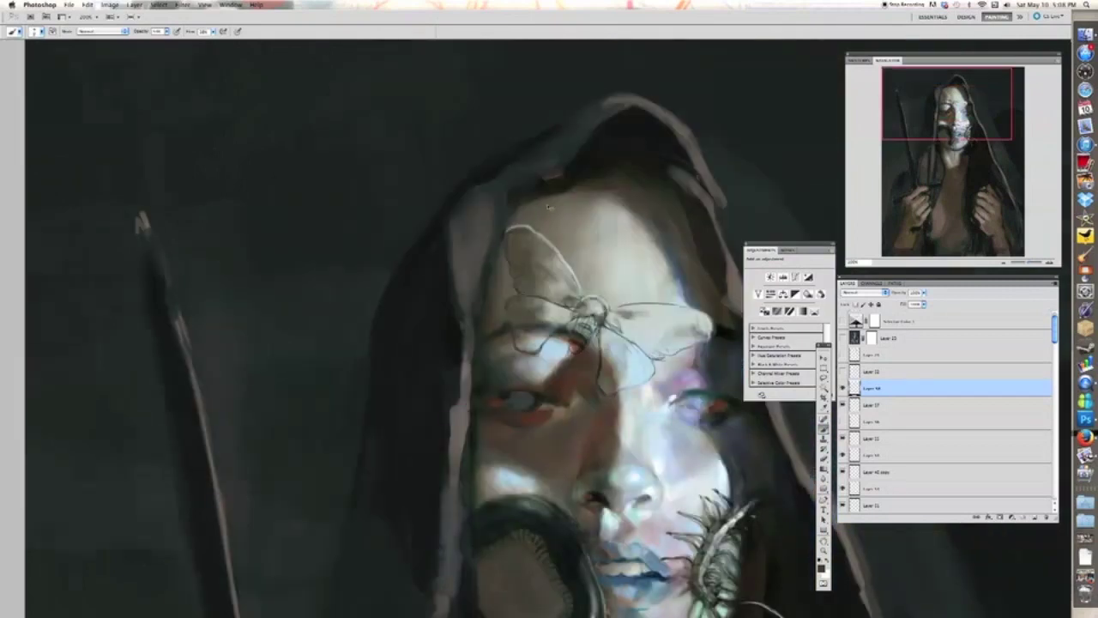
- Change the paint colour to a pale blue, adjust the brush opacity and dab it on the moth's lit-side lower wing
{"action": "left_click_drag", "start_coordinate": [525, 229], "coordinate": [439, 212]}
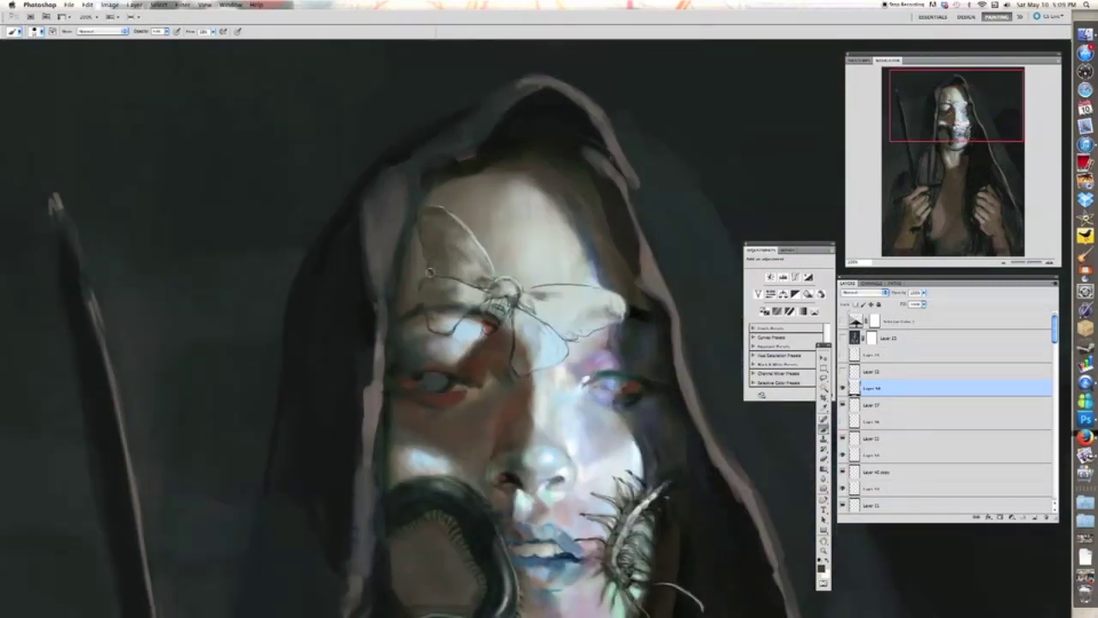
{"action": "key", "text": "super+minus"}
{"action": "key", "text": "super+minus"}
{"action": "left_click_drag", "start_coordinate": [481, 386], "coordinate": [461, 367]}
{"action": "key", "text": "super+plus"}
{"action": "key", "text": "super+plus"}
{"action": "left_click", "coordinate": [821, 568]}
{"action": "left_click", "coordinate": [815, 237]}
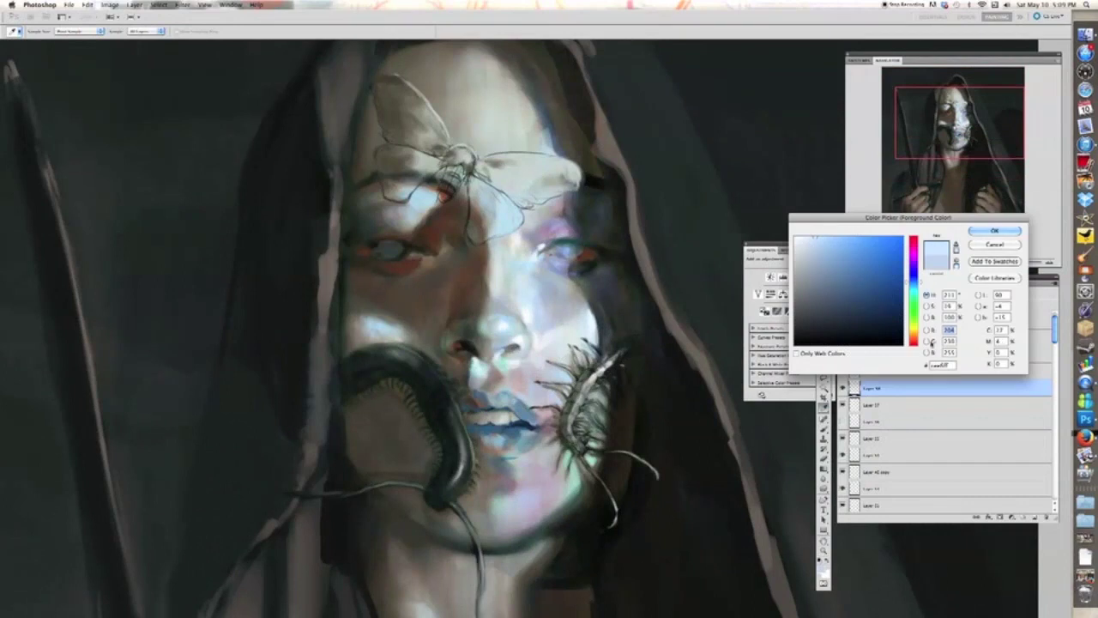
{"action": "left_click", "coordinate": [995, 231]}
{"action": "key", "text": "b"}
{"action": "left_click", "coordinate": [166, 32]}
{"action": "left_click_drag", "start_coordinate": [491, 225], "coordinate": [483, 220]}
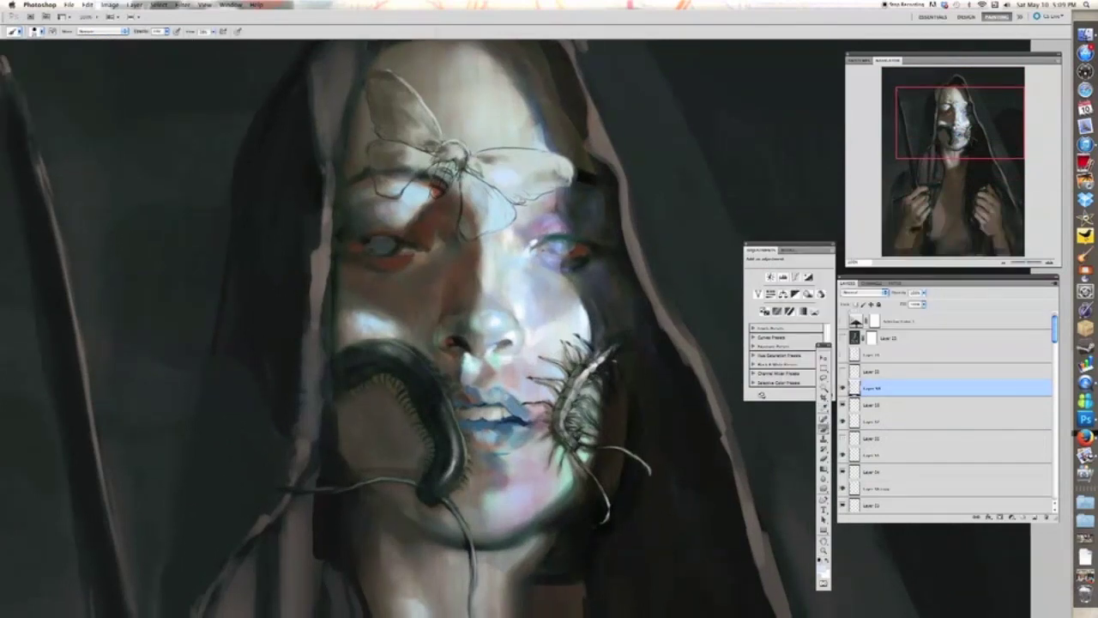
- Pick a near-white blue and brighten the moth's upper wing on the lit side of the face
{"action": "left_click", "coordinate": [823, 570]}
{"action": "left_click", "coordinate": [805, 239]}
{"action": "left_click", "coordinate": [995, 230]}
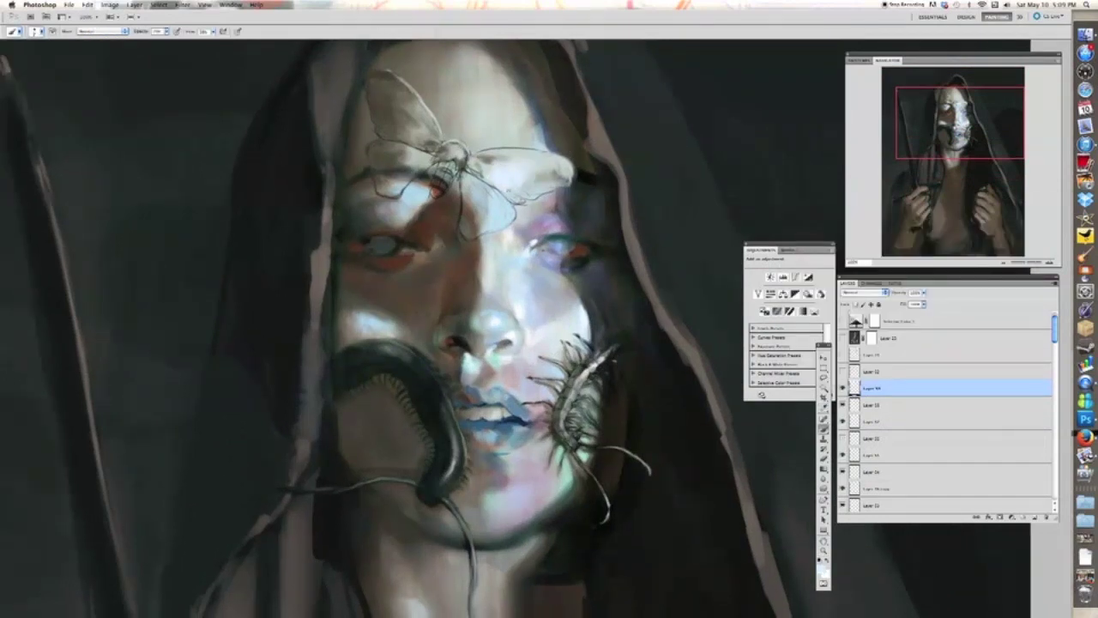
{"action": "mouse_move", "coordinate": [523, 196]}
{"action": "left_mouse_down"}
{"action": "mouse_move", "coordinate": [545, 187]}
{"action": "mouse_move", "coordinate": [497, 154]}
{"action": "left_mouse_up"}
{"action": "key", "text": "super+minus"}
{"action": "key", "text": "super+minus"}
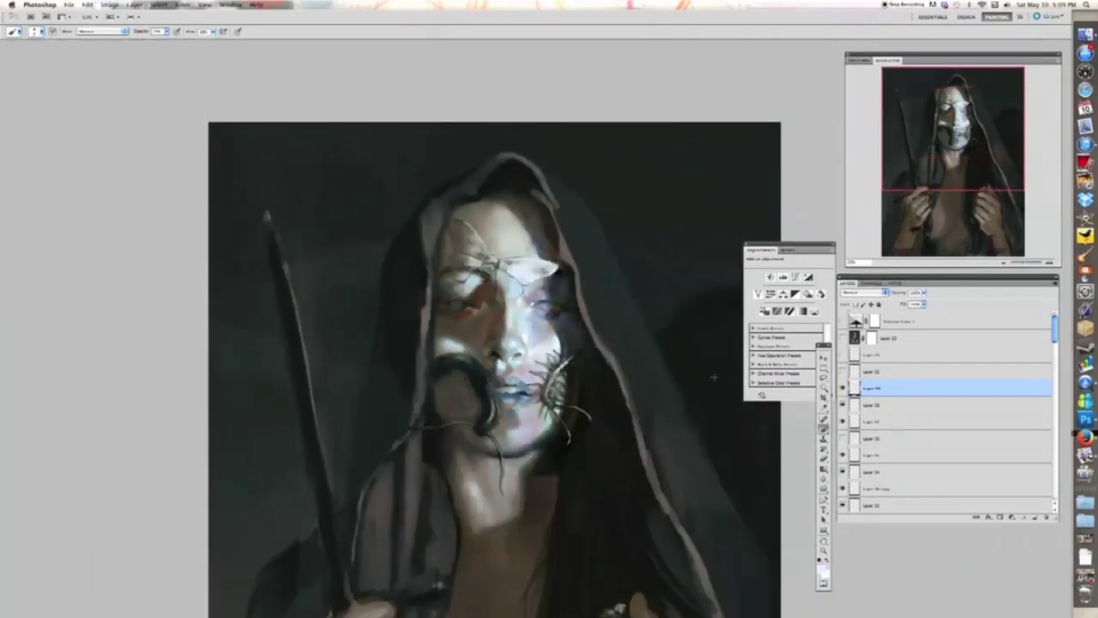
- Brush pale highlights across the moth's lit-side wings and the inner part of its shadow-side wings
{"action": "key", "text": "super+plus"}
{"action": "key", "text": "super+plus"}
{"action": "key", "text": "e"}
{"action": "key", "text": "b"}
{"action": "mouse_move", "coordinate": [468, 233]}
{"action": "left_mouse_down"}
{"action": "mouse_move", "coordinate": [513, 236]}
{"action": "mouse_move", "coordinate": [499, 241]}
{"action": "left_mouse_up"}
{"action": "left_click_drag", "start_coordinate": [552, 249], "coordinate": [524, 256]}
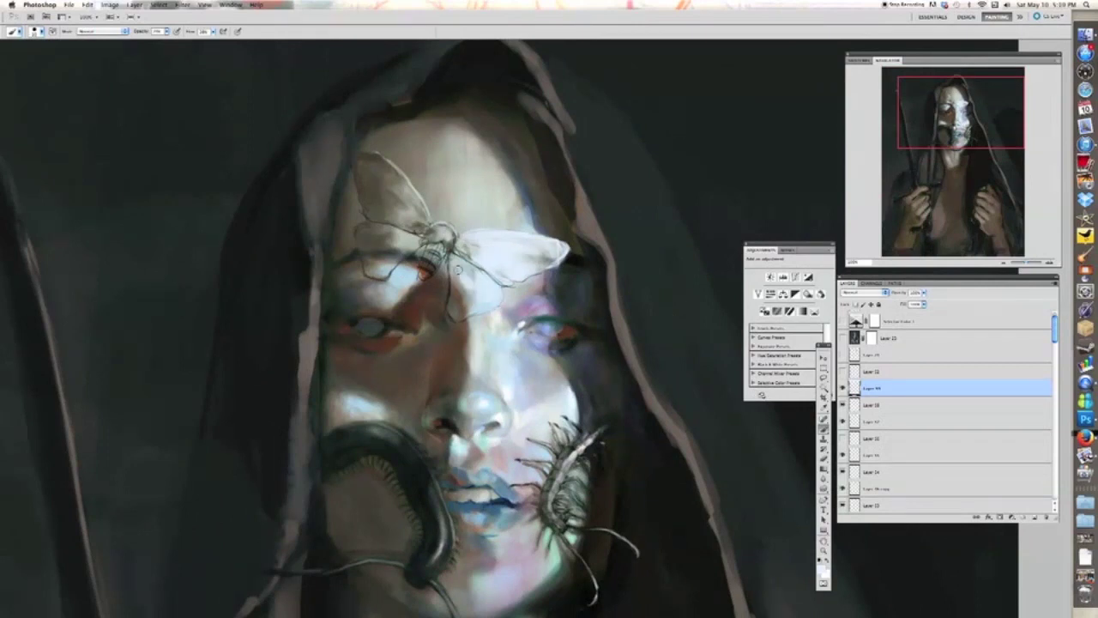
{"action": "left_click_drag", "start_coordinate": [451, 247], "coordinate": [482, 271]}
{"action": "mouse_move", "coordinate": [388, 214]}
{"action": "left_mouse_down"}
{"action": "mouse_move", "coordinate": [409, 229]}
{"action": "mouse_move", "coordinate": [422, 220]}
{"action": "left_mouse_up"}
{"action": "left_click_drag", "start_coordinate": [399, 187], "coordinate": [419, 221]}
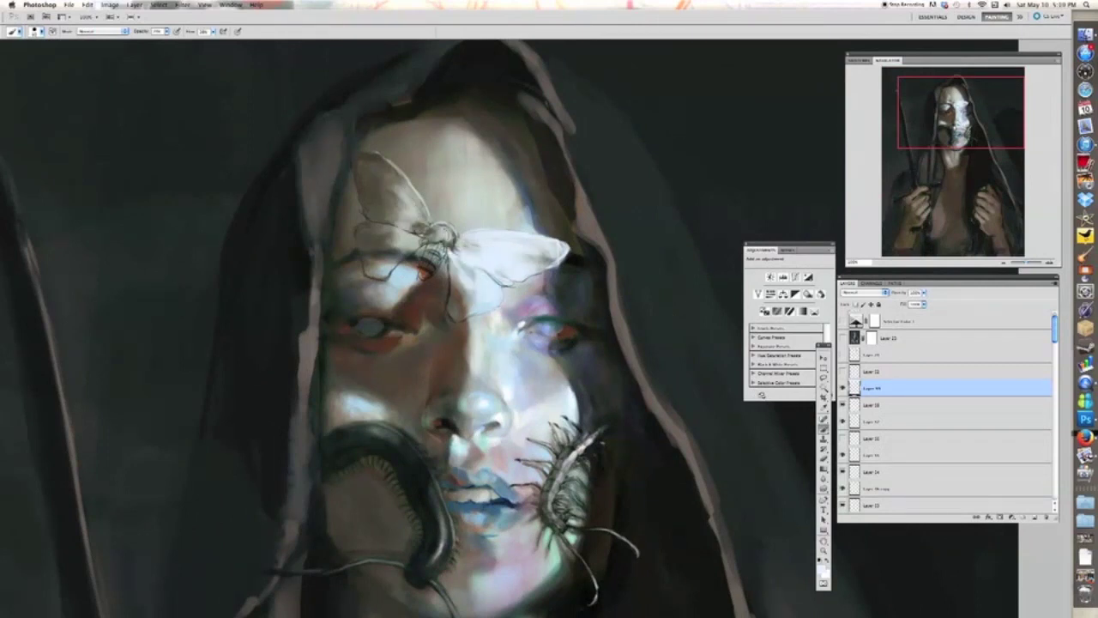
- Paint pale volume onto the moth's thorax and abdomen
{"action": "key", "text": "h"}
{"action": "left_click_drag", "start_coordinate": [523, 257], "coordinate": [549, 262]}
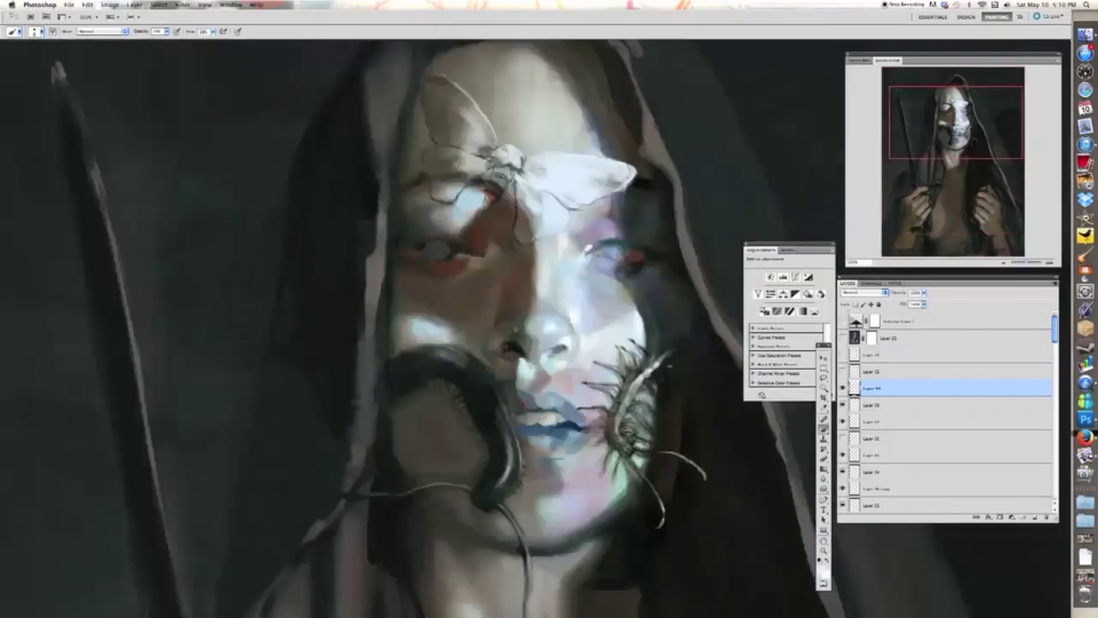
{"action": "left_click_drag", "start_coordinate": [515, 228], "coordinate": [501, 251]}
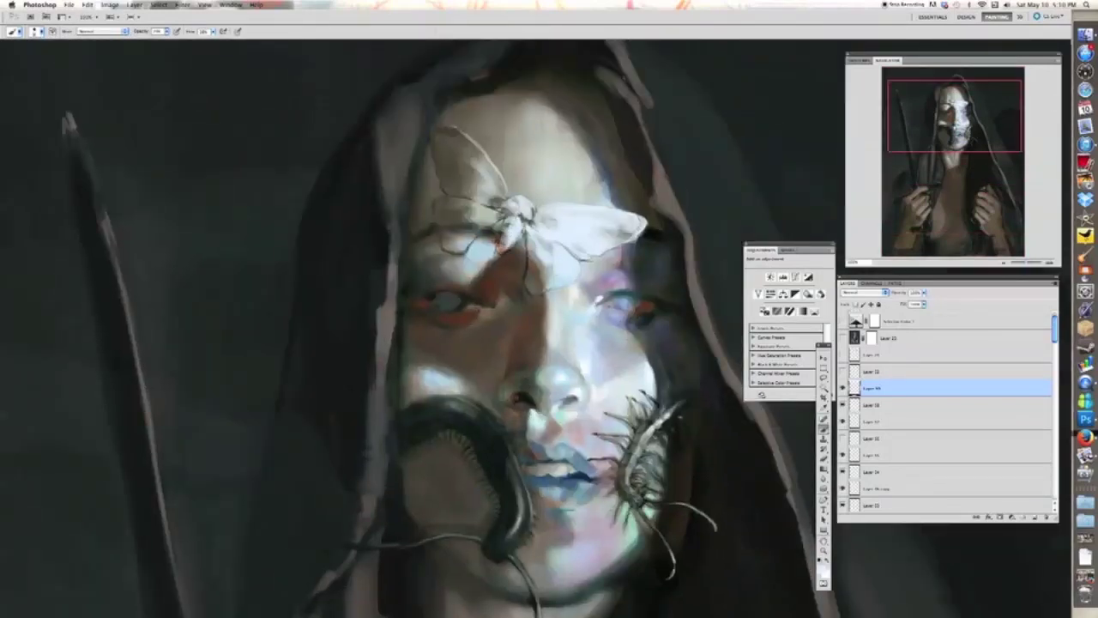
{"action": "key", "text": "super+minus"}
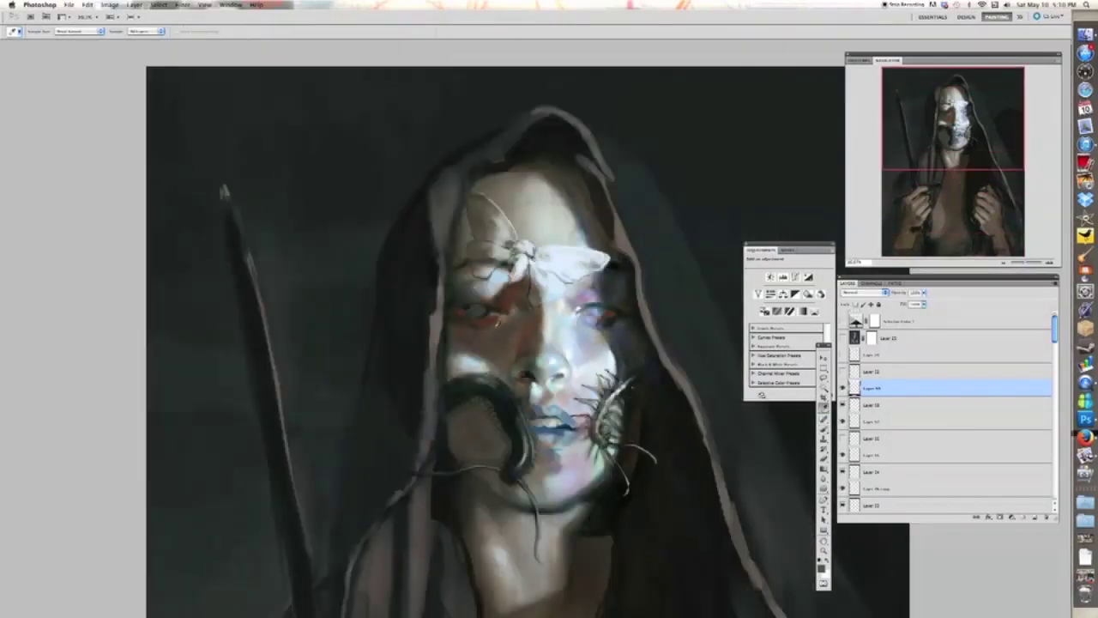
- Shade the moth's abdomen and thorax with brown and draw a curved antenna reaching over the forehead
{"action": "key", "text": "super+plus"}
{"action": "key", "text": "super+plus"}
{"action": "left_click_drag", "start_coordinate": [516, 192], "coordinate": [483, 271]}
{"action": "mouse_move", "coordinate": [511, 182]}
{"action": "left_mouse_down"}
{"action": "mouse_move", "coordinate": [493, 204]}
{"action": "mouse_move", "coordinate": [528, 163]}
{"action": "mouse_move", "coordinate": [544, 192]}
{"action": "left_mouse_up"}
{"action": "left_click_drag", "start_coordinate": [555, 172], "coordinate": [556, 199]}
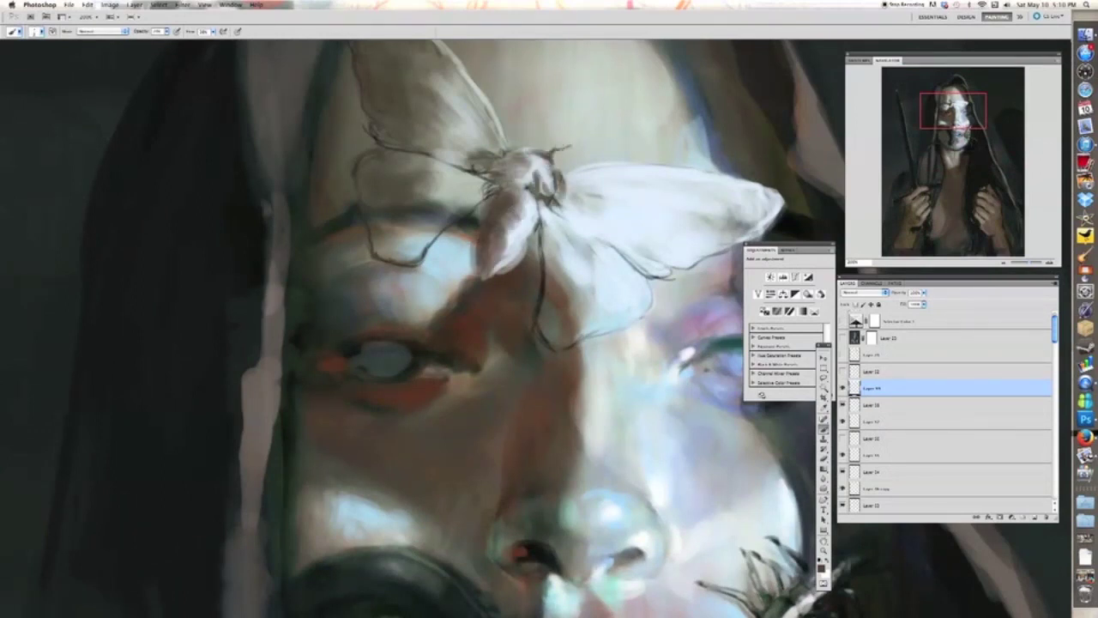
{"action": "left_click_drag", "start_coordinate": [560, 150], "coordinate": [626, 132]}
{"action": "key", "text": "ctrl+0"}
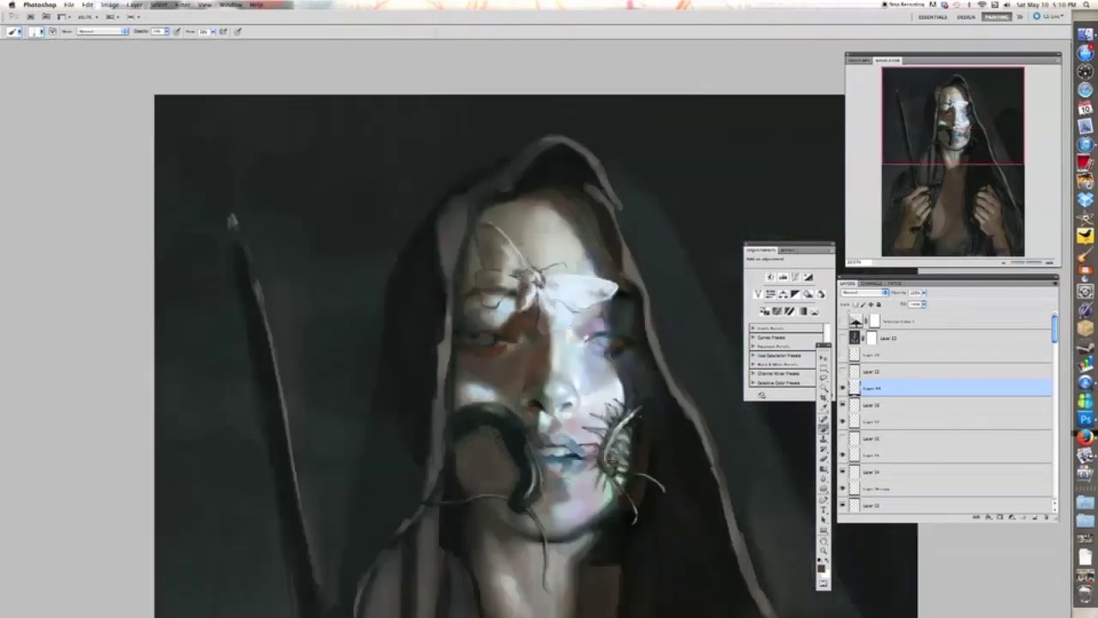
- Add soft brownish-grey shading to the tip and base of the moth's lit-side wings
{"action": "left_click", "coordinate": [540, 252], "text": "super"}
{"action": "left_click", "coordinate": [523, 283], "text": "super"}
{"action": "left_click", "coordinate": [524, 283], "text": "super"}
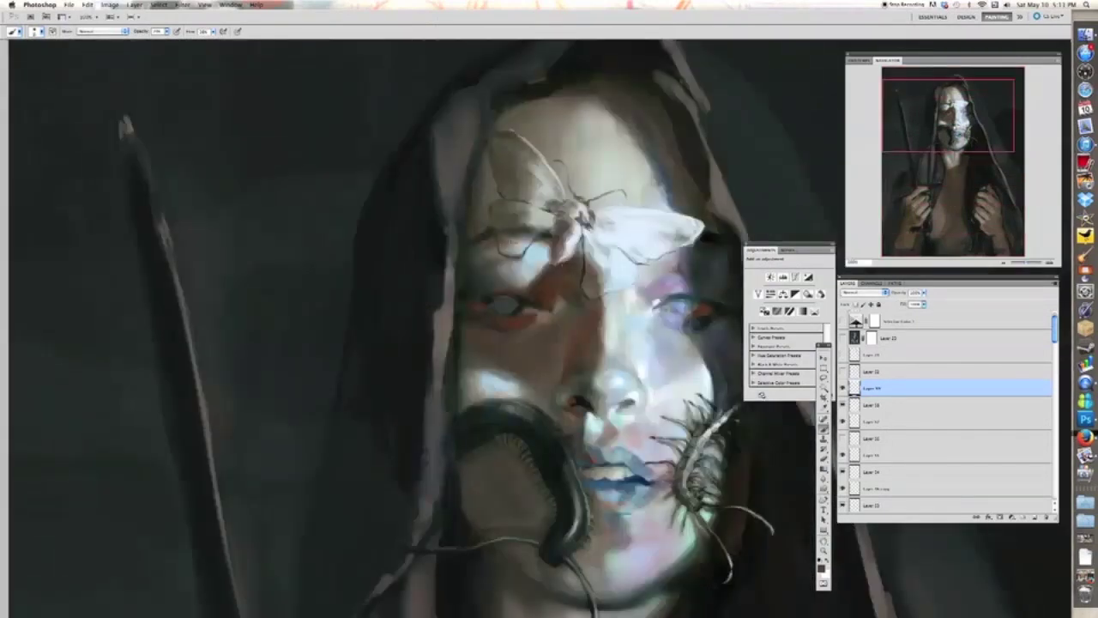
{"action": "left_click_drag", "start_coordinate": [656, 225], "coordinate": [689, 230]}
{"action": "left_click_drag", "start_coordinate": [601, 238], "coordinate": [612, 244]}
{"action": "key", "text": "bracketleft"}
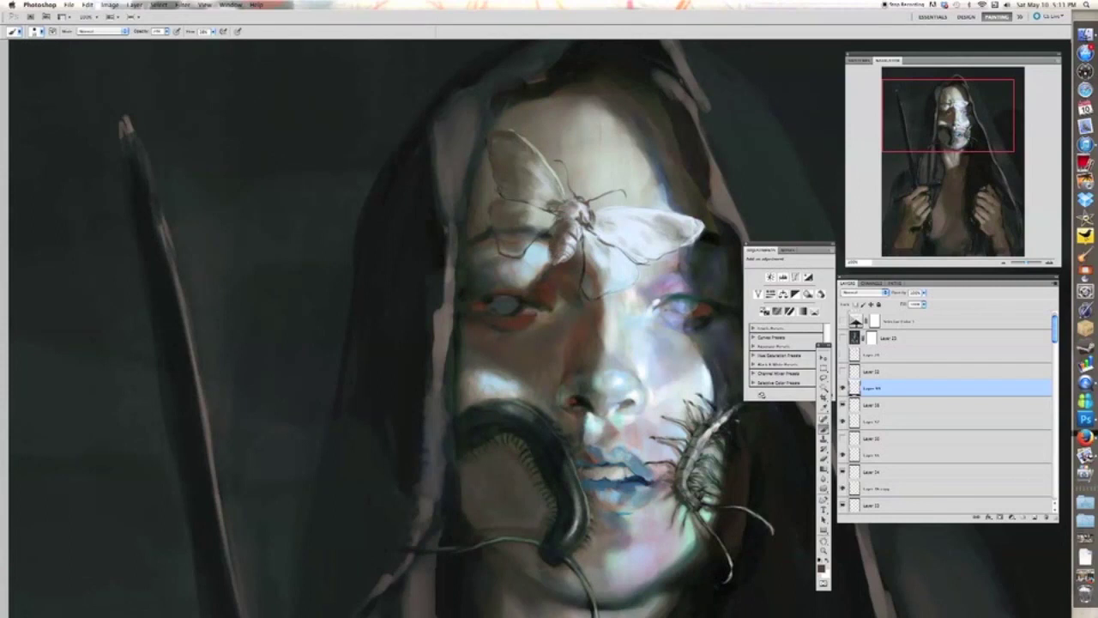
- Darken the moth's abdomen, shadow-side wings and lower wing with brown using a larger brush
{"action": "key", "text": "bracketright"}
{"action": "left_click_drag", "start_coordinate": [574, 234], "coordinate": [566, 255]}
{"action": "mouse_move", "coordinate": [539, 172]}
{"action": "left_mouse_down"}
{"action": "mouse_move", "coordinate": [560, 210]}
{"action": "mouse_move", "coordinate": [533, 236]}
{"action": "mouse_move", "coordinate": [624, 263]}
{"action": "mouse_move", "coordinate": [618, 276]}
{"action": "mouse_move", "coordinate": [652, 245]}
{"action": "mouse_move", "coordinate": [618, 235]}
{"action": "mouse_move", "coordinate": [688, 229]}
{"action": "mouse_move", "coordinate": [614, 253]}
{"action": "mouse_move", "coordinate": [609, 279]}
{"action": "left_mouse_up"}
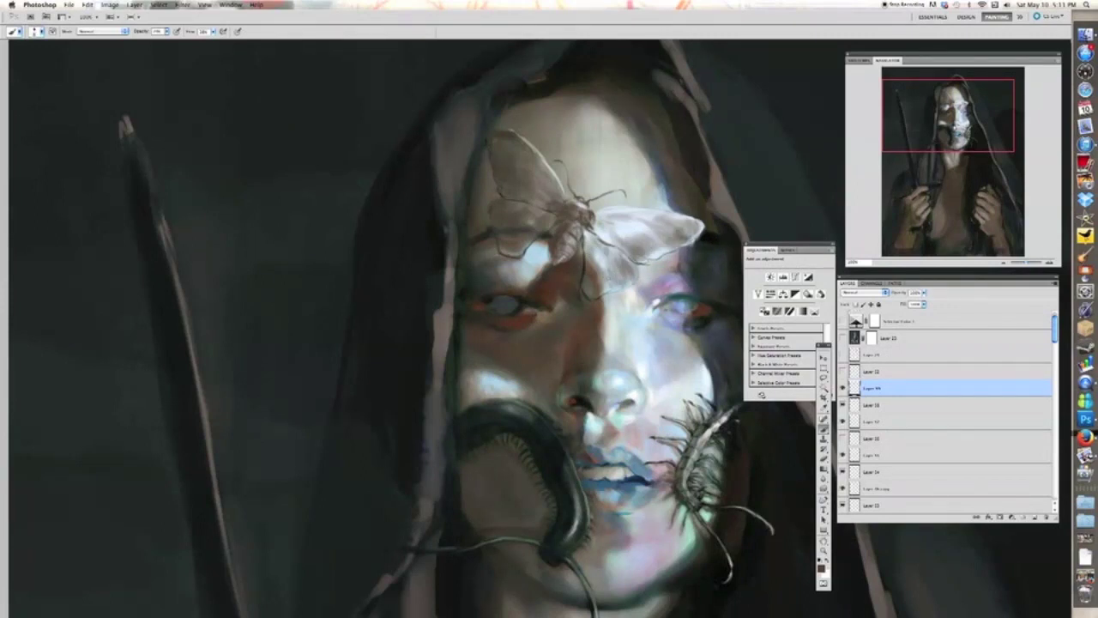
- Refine the upper edge and grey veining of the moth's lit-side upper wing
{"action": "key", "text": "super+minus"}
{"action": "key", "text": "super+minus"}
{"action": "key", "text": "super+plus"}
{"action": "key", "text": "super+plus"}
{"action": "key", "text": "super+plus"}
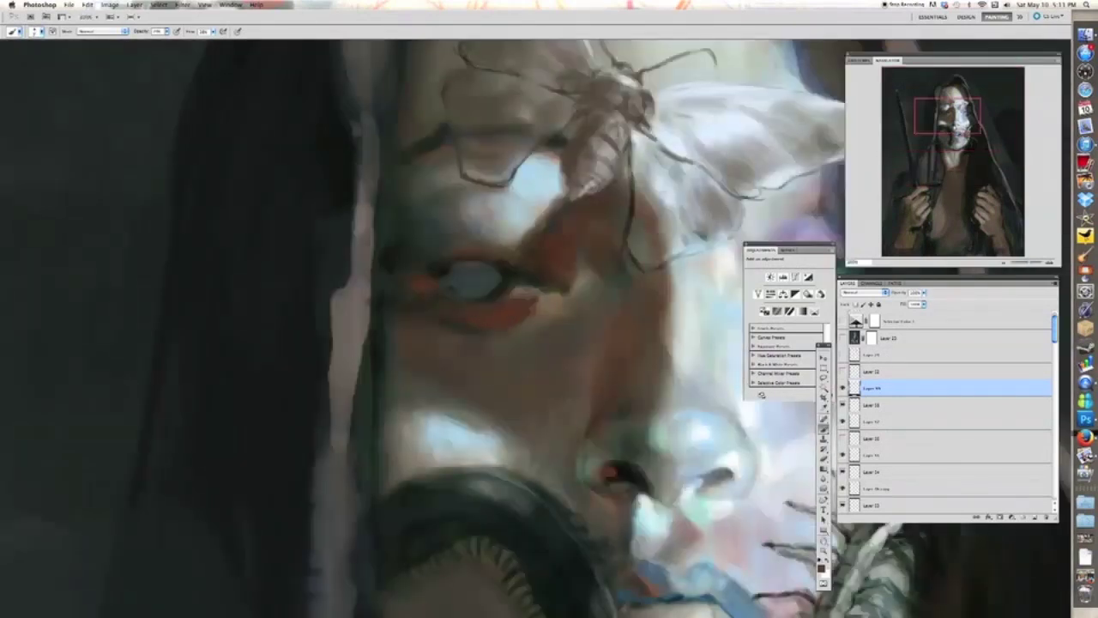
{"action": "mouse_move", "coordinate": [759, 196]}
{"action": "left_mouse_down"}
{"action": "mouse_move", "coordinate": [546, 229]}
{"action": "mouse_move", "coordinate": [635, 180]}
{"action": "mouse_move", "coordinate": [661, 150]}
{"action": "left_mouse_up"}
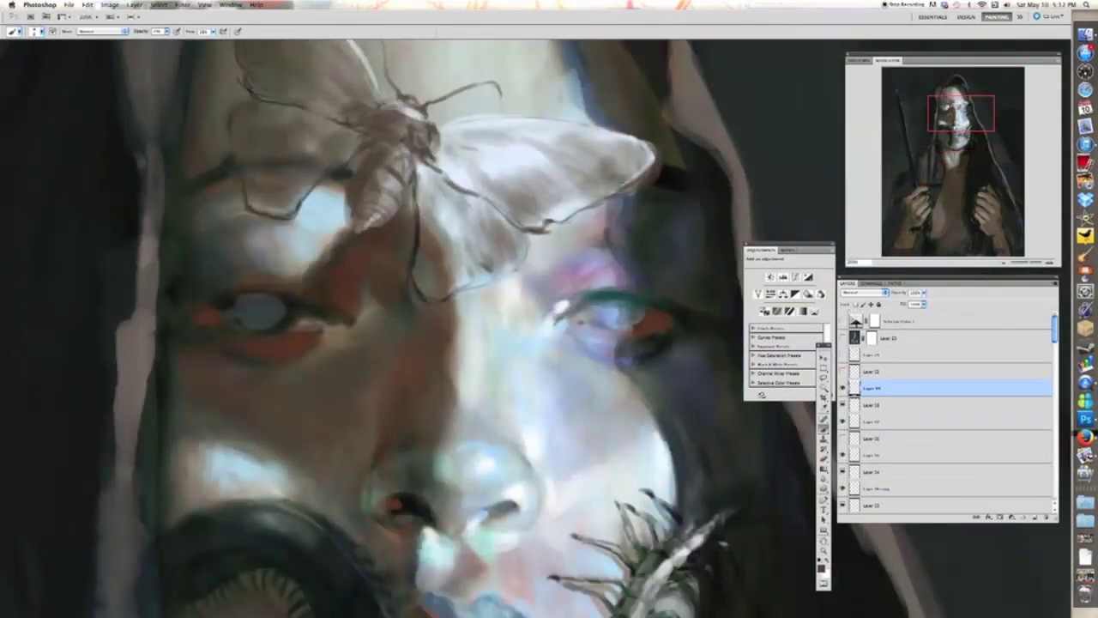
{"action": "left_click_drag", "start_coordinate": [448, 142], "coordinate": [635, 116]}
- Paint dark segment lines and deeper shadows along the moth's abdomen and thorax
{"action": "key", "text": "super+minus"}
{"action": "key", "text": "super+minus"}
{"action": "key", "text": "super+plus"}
{"action": "key", "text": "super+plus"}
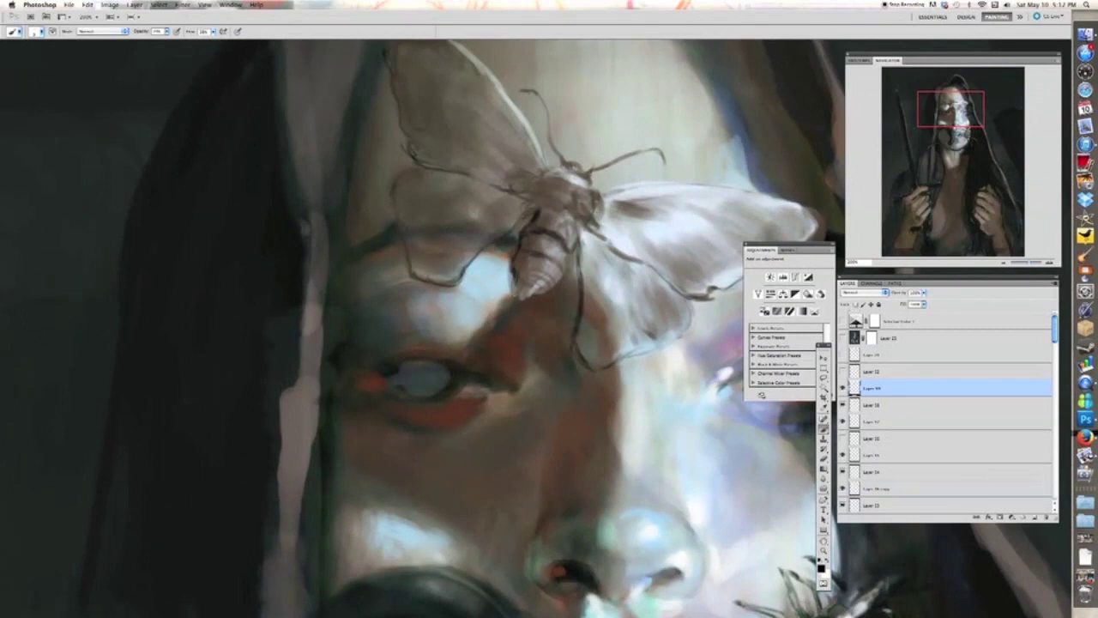
{"action": "left_click_drag", "start_coordinate": [526, 300], "coordinate": [556, 220]}
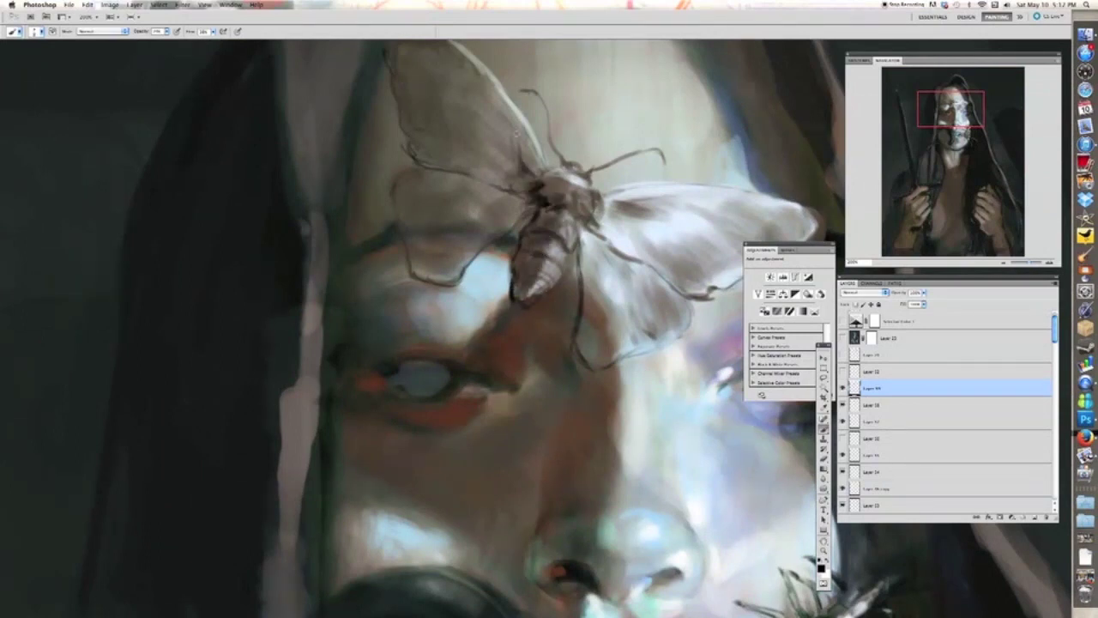
- Strengthen the outline of the moth's lit-side lower wing with black
{"action": "key", "text": "super+minus"}
{"action": "key", "text": "super+minus"}
{"action": "key", "text": "super+minus"}
{"action": "key", "text": "super+minus"}
{"action": "key", "text": "super+plus"}
{"action": "key", "text": "super+plus"}
{"action": "key", "text": "super+plus"}
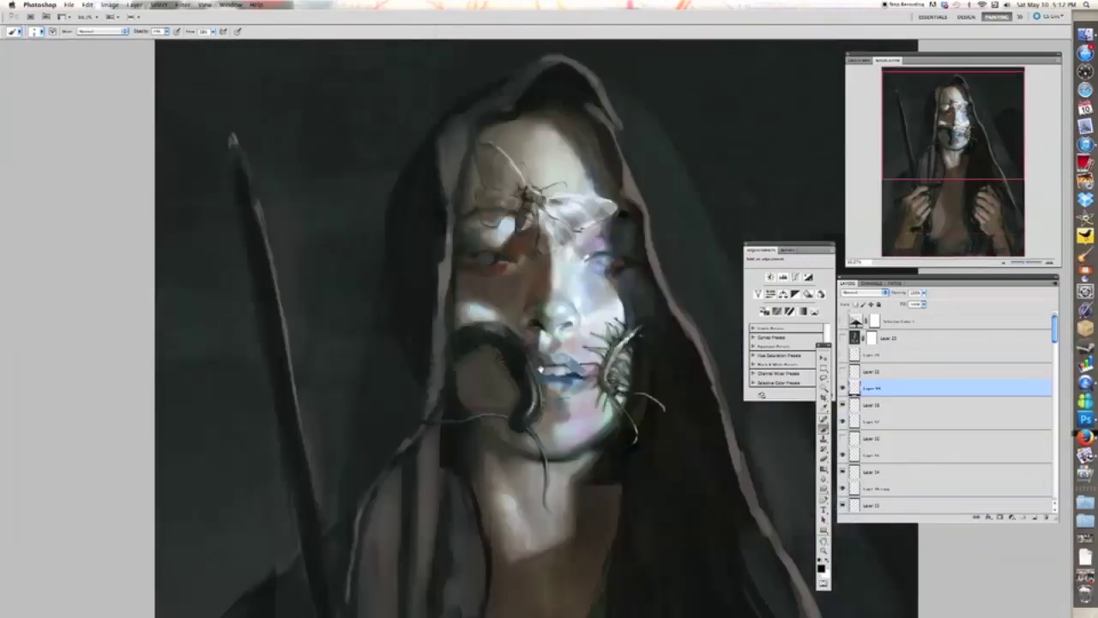
{"action": "scroll", "coordinate": [565, 199], "scroll_direction": "up", "scroll_amount": 1}
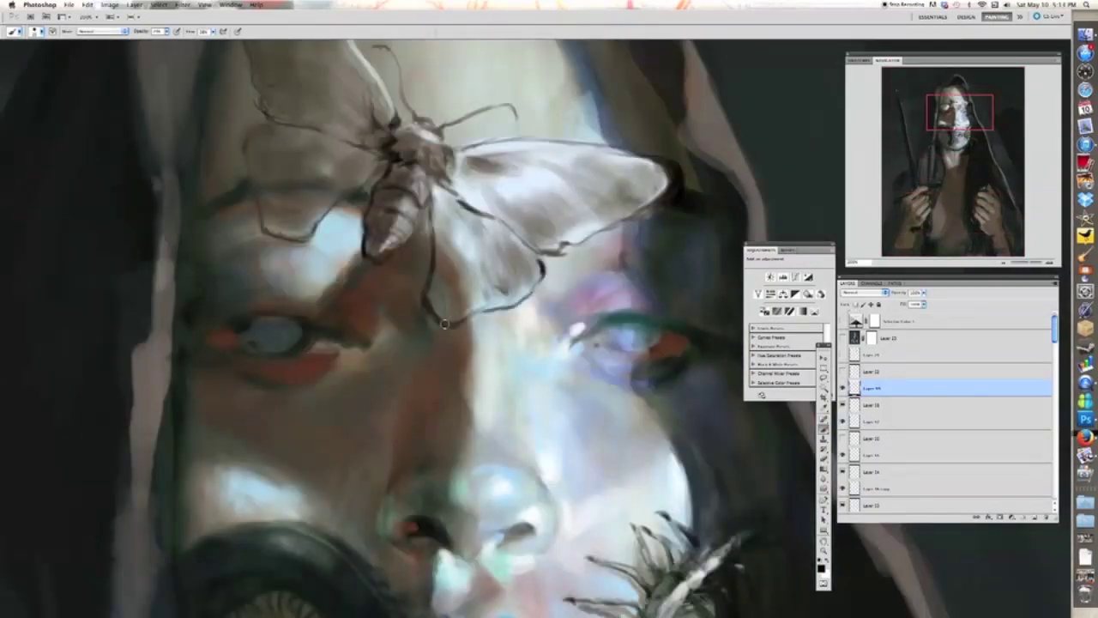
{"action": "mouse_move", "coordinate": [444, 307]}
{"action": "left_mouse_down"}
{"action": "mouse_move", "coordinate": [549, 215]}
{"action": "mouse_move", "coordinate": [525, 225]}
{"action": "left_mouse_up"}
- Deepen the shadows on the moth's body and the contours of its shadow-side wings, varying the brush size
{"action": "key", "text": "bracketright"}
{"action": "left_click_drag", "start_coordinate": [359, 150], "coordinate": [421, 243]}
{"action": "key", "text": "bracketleft"}
{"action": "mouse_move", "coordinate": [333, 204]}
{"action": "left_mouse_down"}
{"action": "mouse_move", "coordinate": [352, 220]}
{"action": "mouse_move", "coordinate": [331, 208]}
{"action": "mouse_move", "coordinate": [310, 80]}
{"action": "mouse_move", "coordinate": [306, 126]}
{"action": "left_mouse_up"}
{"action": "mouse_move", "coordinate": [335, 216]}
{"action": "left_mouse_down"}
{"action": "mouse_move", "coordinate": [314, 240]}
{"action": "mouse_move", "coordinate": [317, 308]}
{"action": "left_mouse_up"}
{"action": "key", "text": "super+minus"}
{"action": "key", "text": "super+minus"}
{"action": "key", "text": "super+minus"}
{"action": "mouse_move", "coordinate": [515, 463]}
{"action": "left_mouse_down"}
{"action": "mouse_move", "coordinate": [529, 241]}
{"action": "mouse_move", "coordinate": [515, 355]}
{"action": "left_mouse_up"}
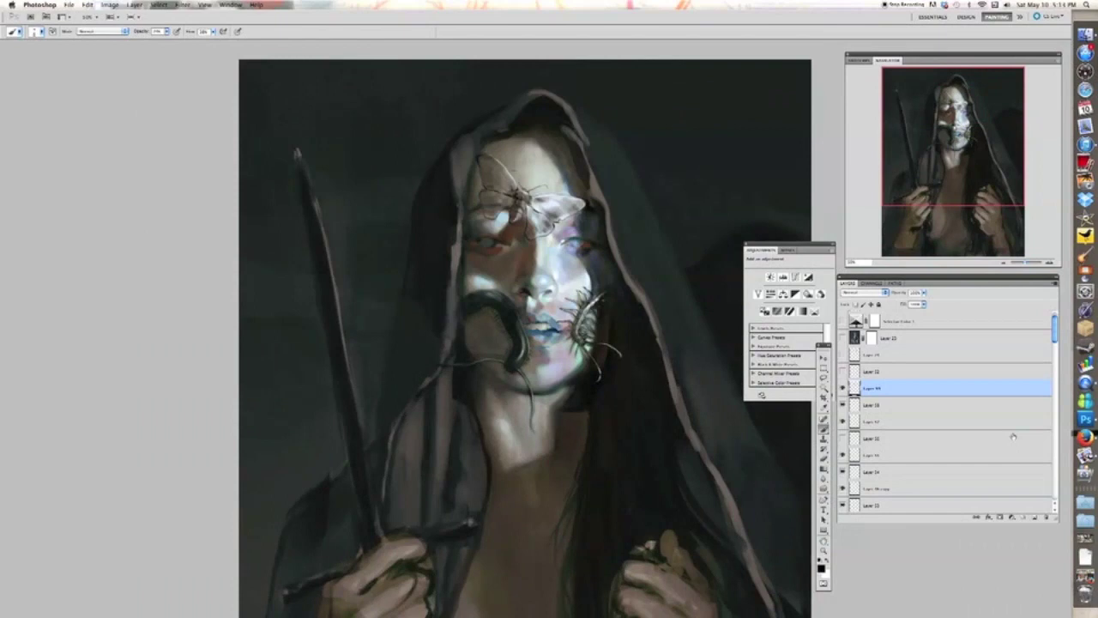
- Toggle the moth layer's visibility to compare, and merge it with the layer below
{"action": "left_click", "coordinate": [843, 390]}
{"action": "left_click", "coordinate": [843, 390]}
{"action": "key", "text": "super+e"}
{"action": "left_click", "coordinate": [842, 388]}
{"action": "left_click", "coordinate": [843, 389]}
{"action": "key", "text": "super+plus"}
- Add an adjustment layer clipped to the moth layer and merge the two
{"action": "left_click", "coordinate": [1012, 518]}
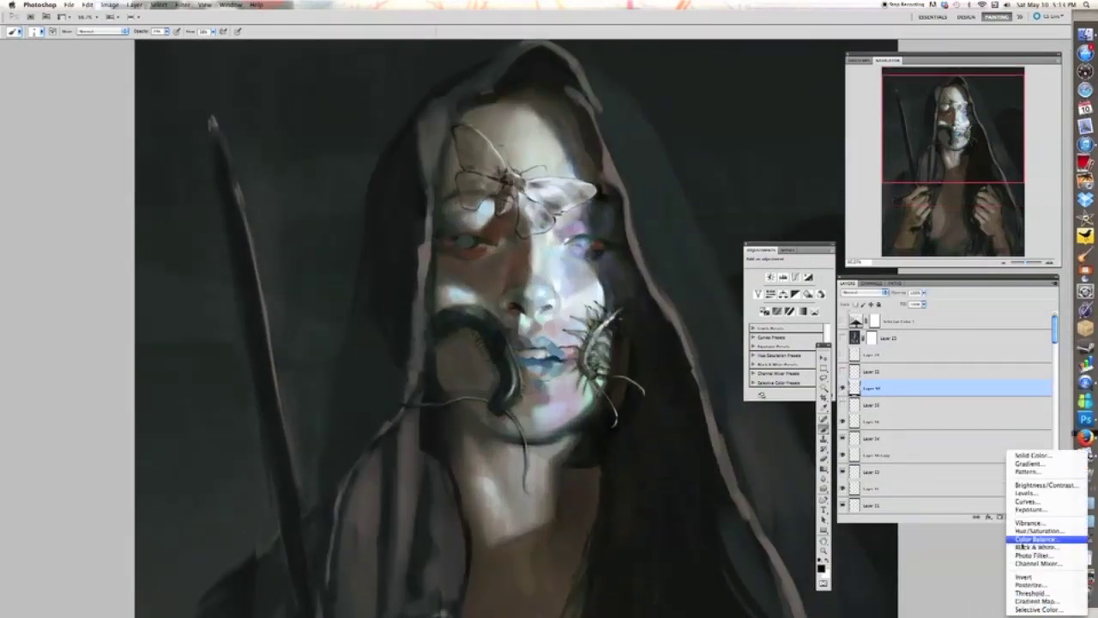
{"action": "left_click", "coordinate": [1023, 547]}
{"action": "left_click", "coordinate": [889, 396], "text": "alt"}
{"action": "key", "text": "super+e"}
- Add a Color Balance adjustment clipped to the moth layer and merge it down
{"action": "left_click", "coordinate": [1011, 517]}
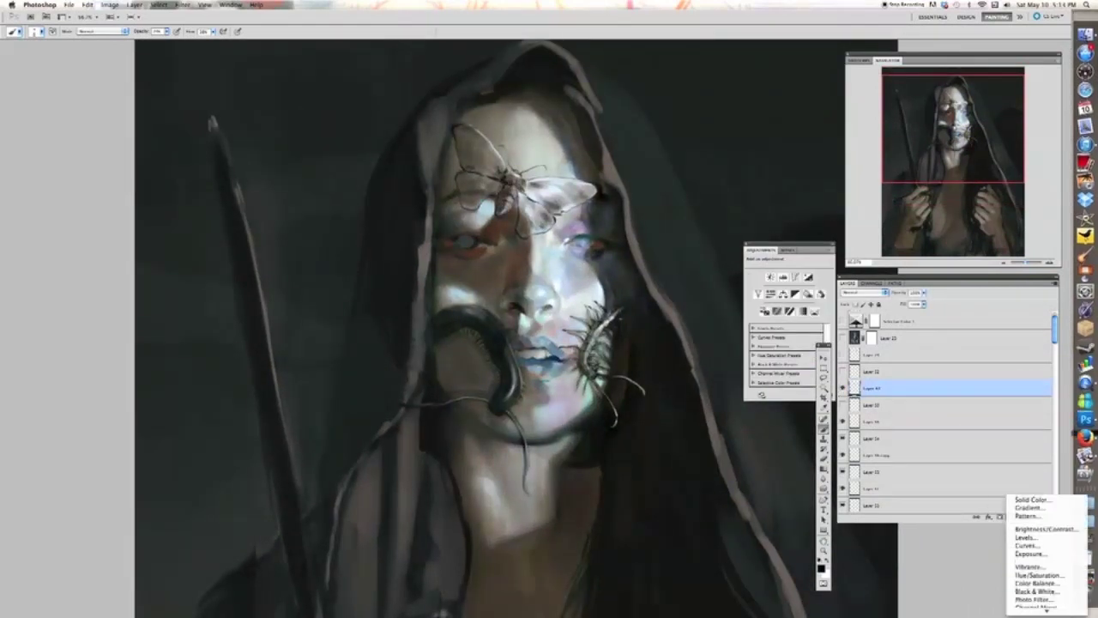
{"action": "left_click", "coordinate": [1035, 583]}
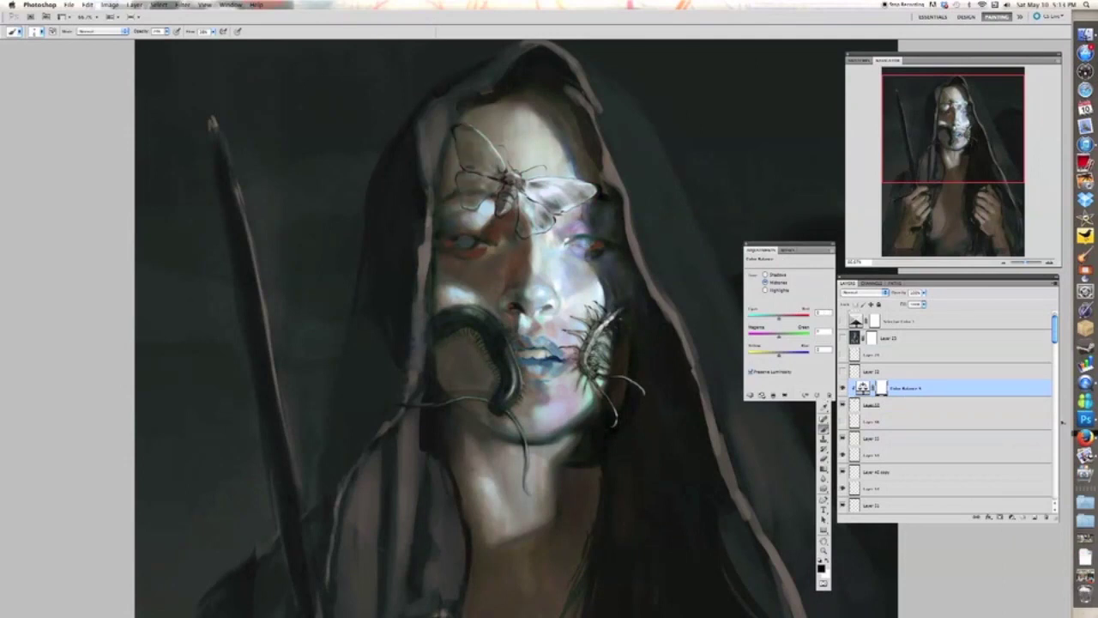
{"action": "left_click", "coordinate": [860, 396], "text": "alt"}
{"action": "key", "text": "super+e"}
- Cycle through the blend modes of the moth layer and set it to Difference
{"action": "key", "text": "v"}
{"action": "key", "text": "shift+plus"}
{"action": "key", "text": "shift+plus"}
{"action": "key", "text": "shift+plus"}
{"action": "key", "text": "shift+plus"}
{"action": "key", "text": "shift+plus"}
{"action": "key", "text": "shift+plus"}
{"action": "key", "text": "shift+plus"}
{"action": "key", "text": "shift+plus"}
{"action": "key", "text": "shift+plus"}
{"action": "key", "text": "shift+plus"}
{"action": "key", "text": "shift+plus"}
{"action": "key", "text": "shift+plus"}
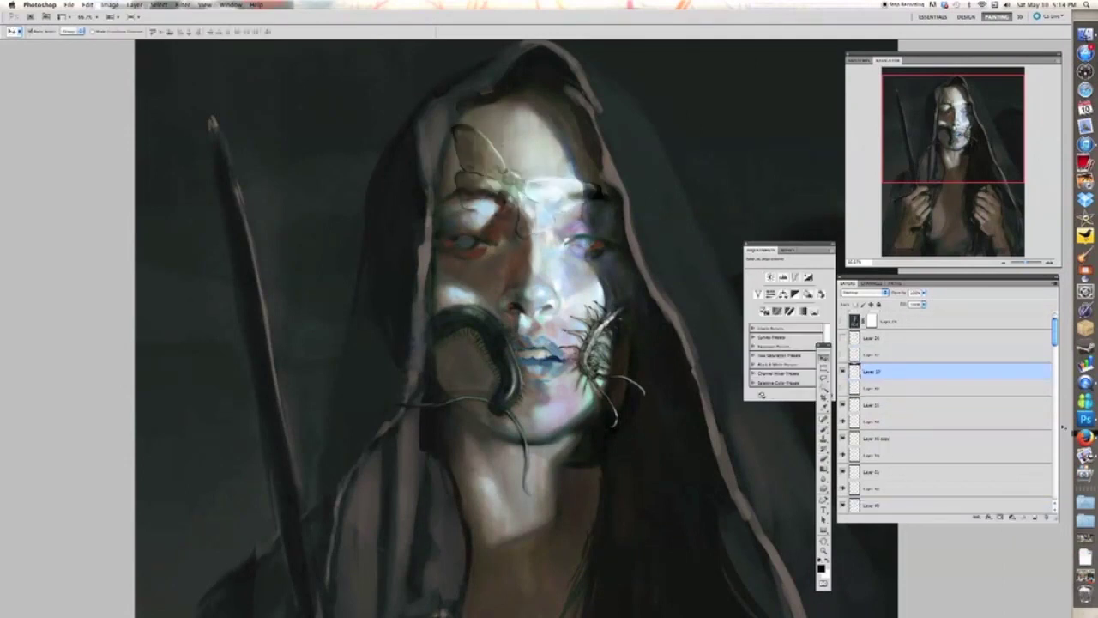
{"action": "key", "text": "shift+plus"}
{"action": "key", "text": "shift+plus"}
{"action": "key", "text": "shift+plus"}
{"action": "key", "text": "shift+plus"}
{"action": "key", "text": "super+minus"}
{"action": "key", "text": "super+minus"}
{"action": "key", "text": "super+minus"}
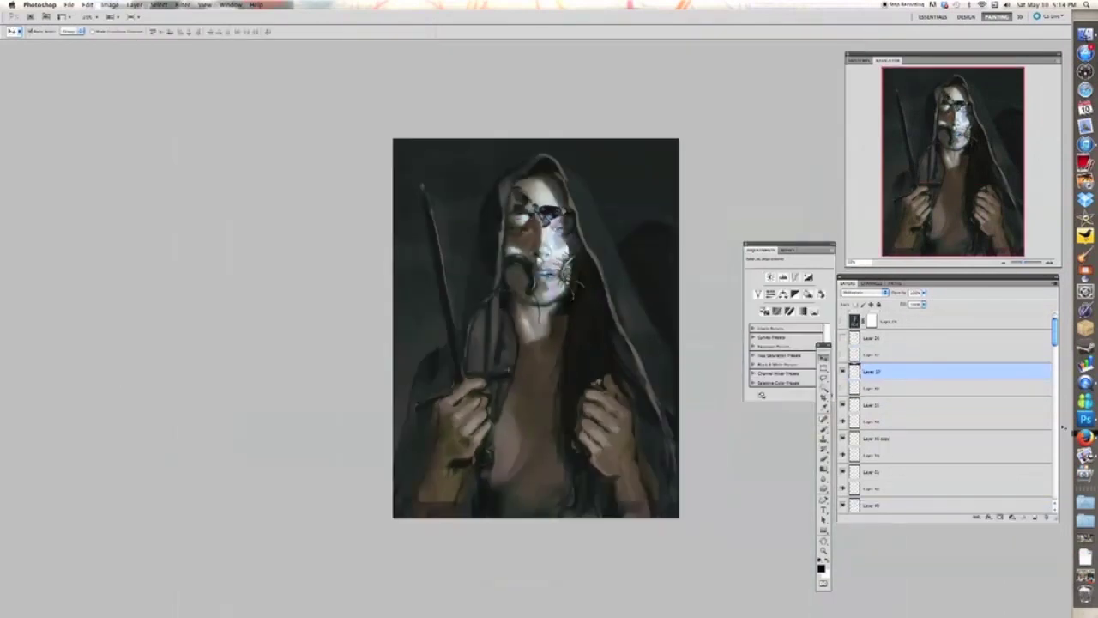
- Duplicate the moth layer and toggle the copy's visibility to compare the effect
{"action": "key", "text": "super+plus"}
{"action": "key", "text": "super+plus"}
{"action": "key", "text": "super+plus"}
{"action": "key", "text": "super+plus"}
{"action": "left_click_drag", "start_coordinate": [892, 371], "coordinate": [1035, 516]}
{"action": "left_click", "coordinate": [842, 354]}
{"action": "left_click", "coordinate": [842, 354]}
{"action": "key", "text": "super+minus"}
{"action": "key", "text": "super+minus"}
{"action": "key", "text": "super+minus"}
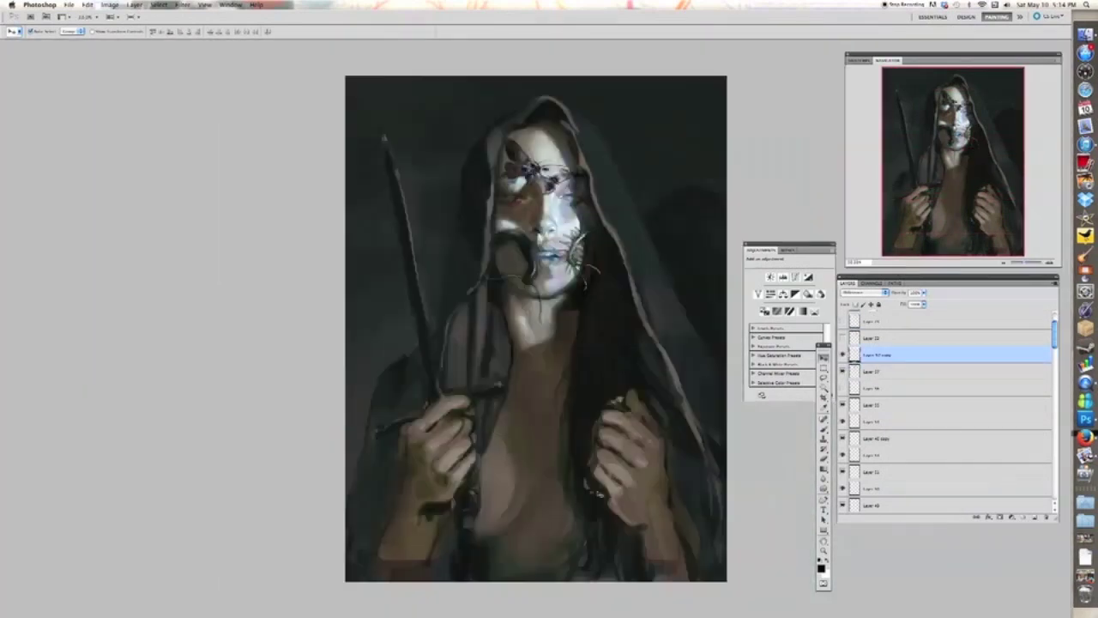
- Add a new layer and paint dark tones over the moth's body and its left wings
{"action": "key", "text": "super+plus"}
{"action": "key", "text": "super+plus"}
{"action": "mouse_move", "coordinate": [644, 260]}
{"action": "left_mouse_down"}
{"action": "mouse_move", "coordinate": [623, 449]}
{"action": "mouse_move", "coordinate": [631, 473]}
{"action": "left_mouse_up"}
{"action": "left_click", "coordinate": [823, 429]}
{"action": "left_click", "coordinate": [1034, 516]}
{"action": "key", "text": "super+plus"}
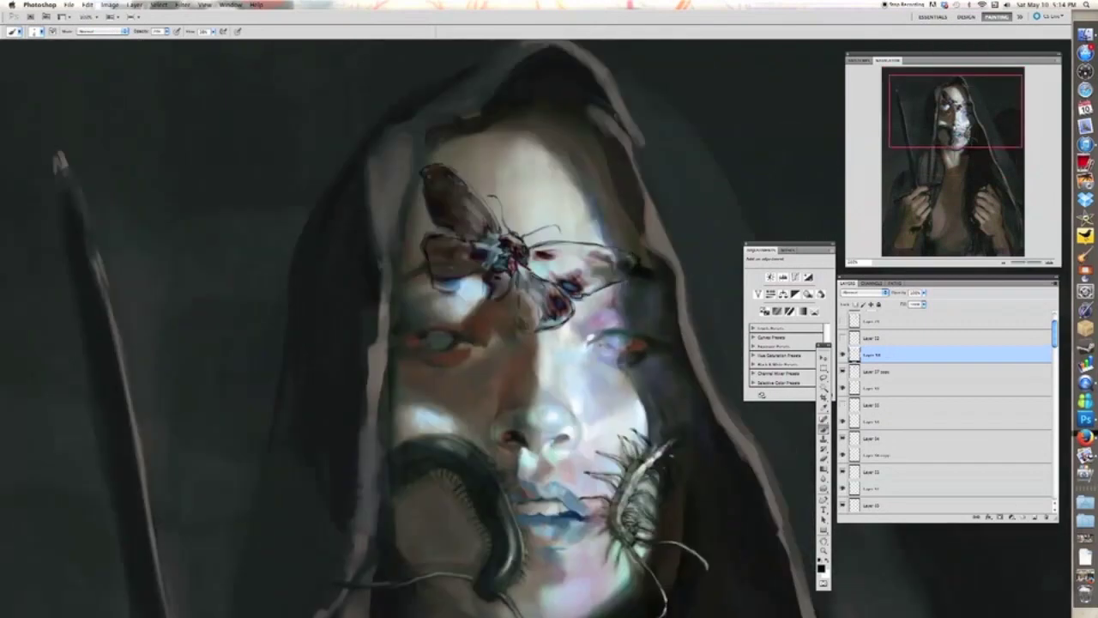
{"action": "left_click_drag", "start_coordinate": [485, 247], "coordinate": [493, 226]}
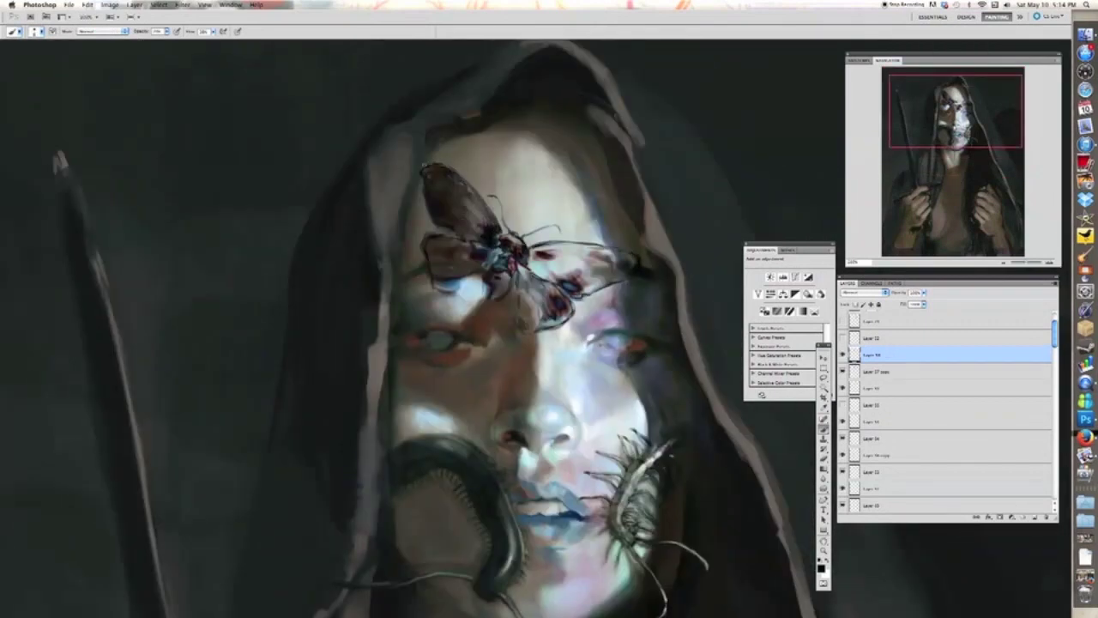
{"action": "mouse_move", "coordinate": [463, 181]}
{"action": "left_mouse_down"}
{"action": "mouse_move", "coordinate": [427, 206]}
{"action": "mouse_move", "coordinate": [423, 161]}
{"action": "mouse_move", "coordinate": [443, 290]}
{"action": "mouse_move", "coordinate": [463, 281]}
{"action": "left_mouse_up"}
- Try merging the moth's new paint layer down and undo the merge
{"action": "key", "text": "super+minus"}
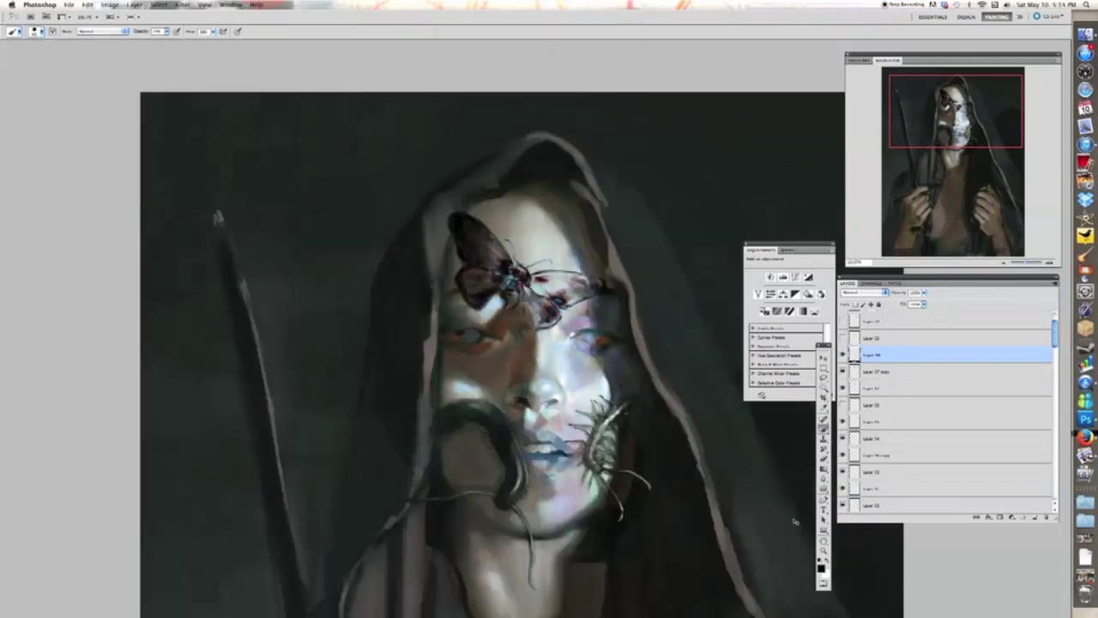
{"action": "key", "text": "super+minus"}
{"action": "left_click_drag", "start_coordinate": [515, 481], "coordinate": [524, 275]}
{"action": "key", "text": "super+equal"}
{"action": "left_click_drag", "start_coordinate": [532, 215], "coordinate": [544, 506]}
{"action": "key", "text": "super+e"}
{"action": "key", "text": "super+z"}
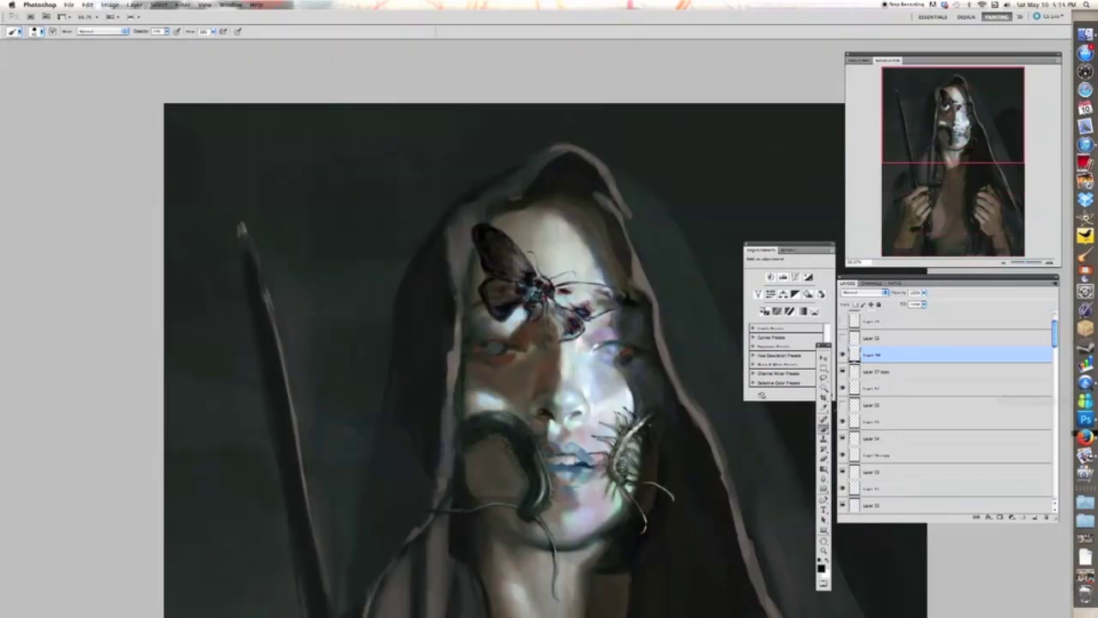
- Sample a blue-grey colour and glaze it over all of the moth's wings on a separate layer
{"action": "left_click", "coordinate": [802, 427], "text": "alt"}
{"action": "key", "text": "super+plus"}
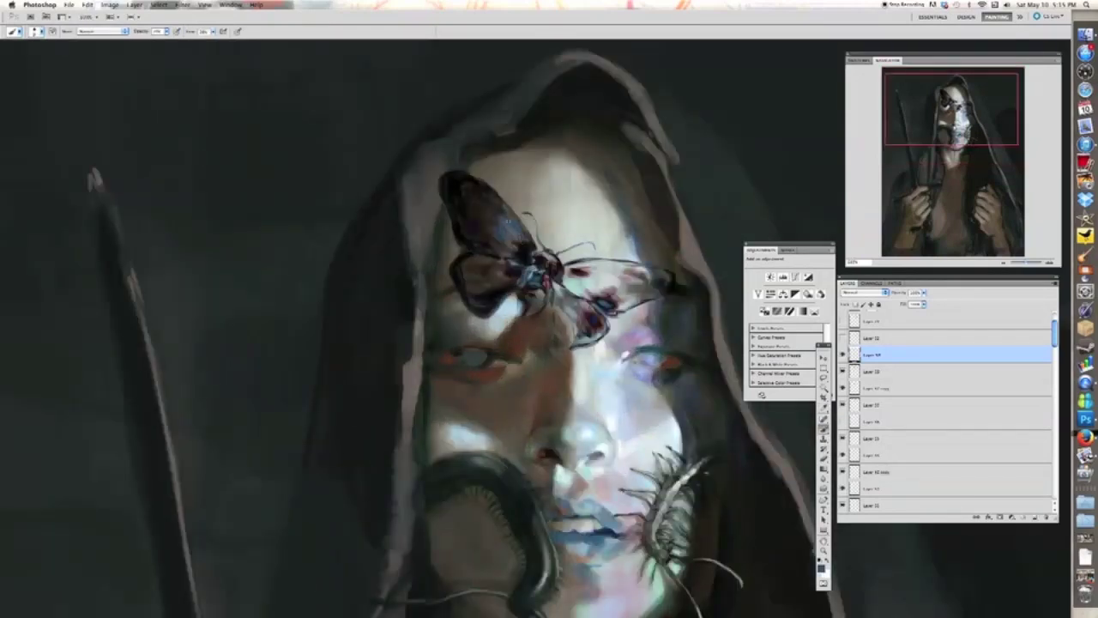
{"action": "left_click_drag", "start_coordinate": [504, 217], "coordinate": [493, 251]}
{"action": "mouse_move", "coordinate": [477, 290]}
{"action": "left_mouse_down"}
{"action": "mouse_move", "coordinate": [499, 298]}
{"action": "mouse_move", "coordinate": [489, 279]}
{"action": "mouse_move", "coordinate": [461, 282]}
{"action": "mouse_move", "coordinate": [495, 284]}
{"action": "left_mouse_up"}
{"action": "left_click_drag", "start_coordinate": [579, 311], "coordinate": [589, 342]}
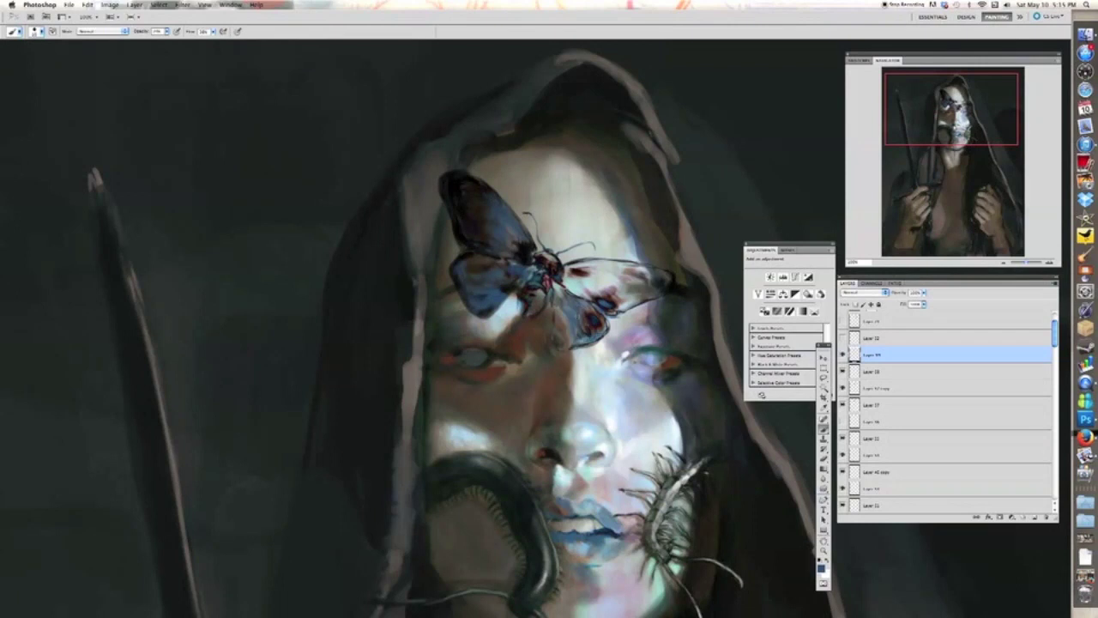
{"action": "left_click_drag", "start_coordinate": [559, 290], "coordinate": [566, 341]}
{"action": "mouse_move", "coordinate": [570, 290]}
{"action": "left_mouse_down"}
{"action": "mouse_move", "coordinate": [599, 273]}
{"action": "mouse_move", "coordinate": [605, 292]}
{"action": "mouse_move", "coordinate": [657, 273]}
{"action": "mouse_move", "coordinate": [613, 317]}
{"action": "left_mouse_up"}
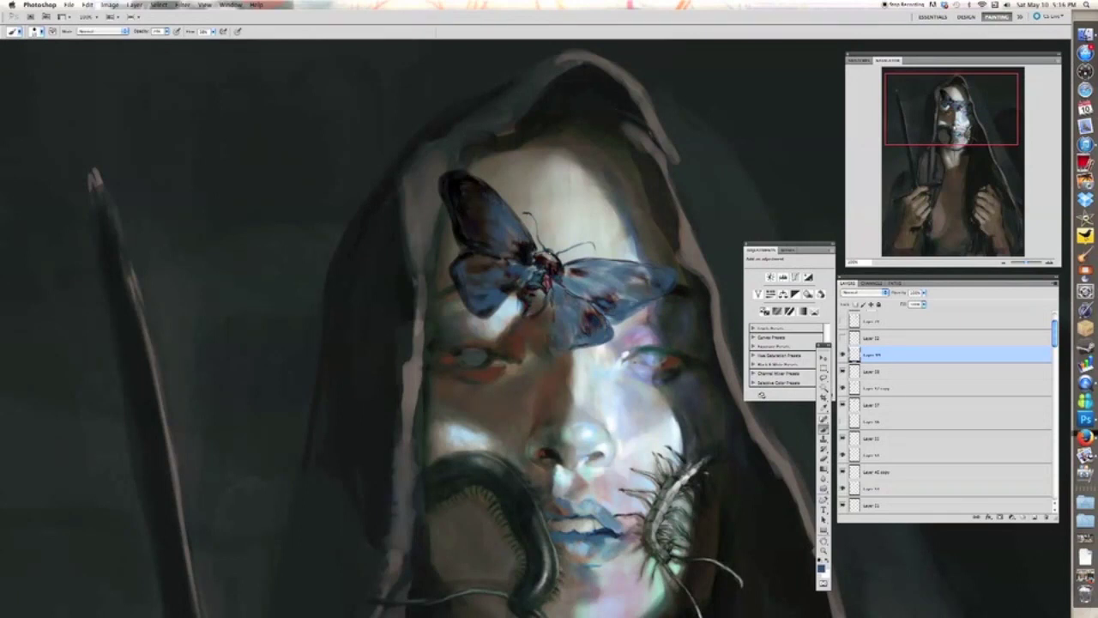
{"action": "key", "text": "super+minus"}
{"action": "key", "text": "super+minus"}
{"action": "key", "text": "super+plus"}
{"action": "key", "text": "super+plus"}
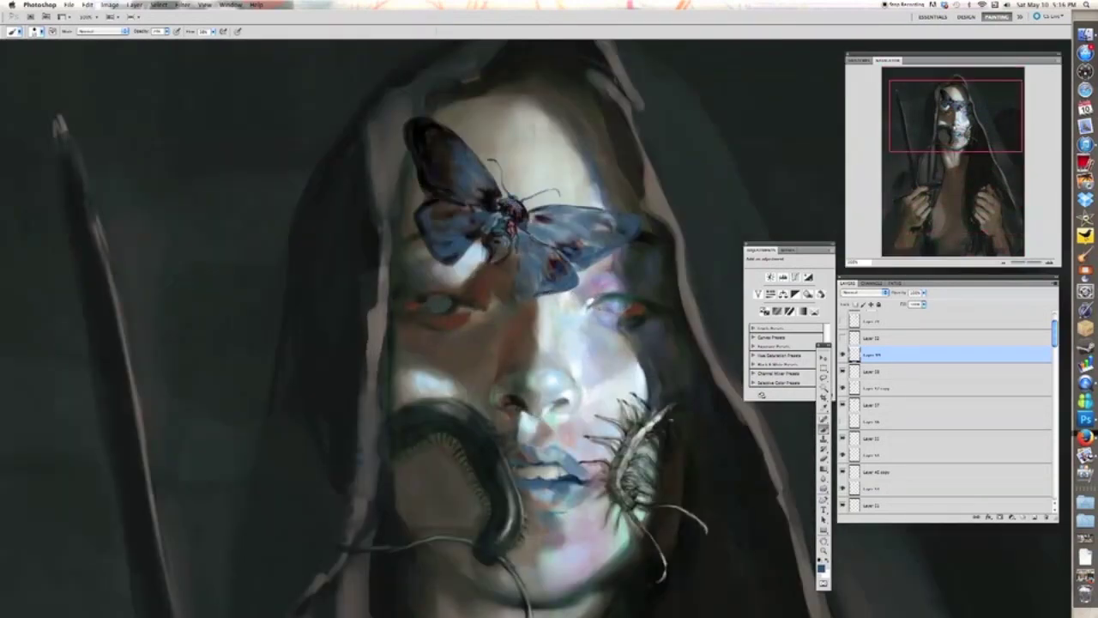
- Sample a dark colour from the moth and paint defined outlines and markings along its wing edges and body
{"action": "key", "text": "super+minus"}
{"action": "key", "text": "super+minus"}
{"action": "left_click", "coordinate": [500, 260], "text": "alt"}
{"action": "key", "text": "super+plus"}
{"action": "key", "text": "super+plus"}
{"action": "key", "text": "super+plus"}
{"action": "mouse_move", "coordinate": [491, 257]}
{"action": "left_mouse_down"}
{"action": "mouse_move", "coordinate": [446, 295]}
{"action": "mouse_move", "coordinate": [487, 234]}
{"action": "mouse_move", "coordinate": [508, 354]}
{"action": "left_mouse_up"}
{"action": "key", "text": "bracketright"}
{"action": "mouse_move", "coordinate": [515, 340]}
{"action": "left_mouse_down"}
{"action": "mouse_move", "coordinate": [533, 311]}
{"action": "mouse_move", "coordinate": [554, 357]}
{"action": "left_mouse_up"}
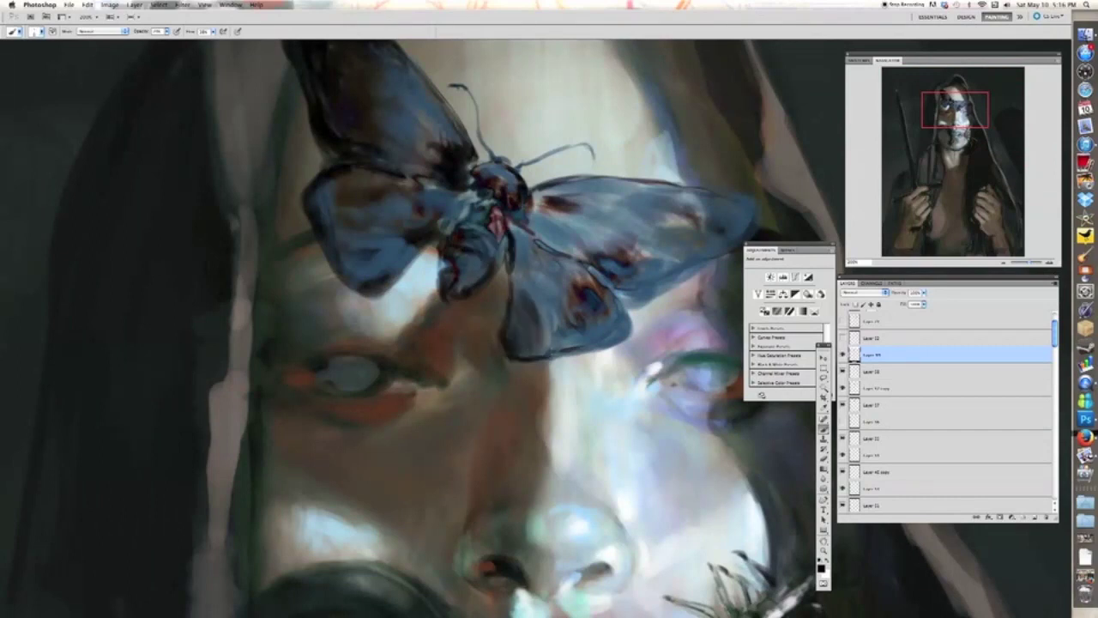
{"action": "left_click_drag", "start_coordinate": [636, 301], "coordinate": [676, 279]}
{"action": "left_click_drag", "start_coordinate": [648, 294], "coordinate": [549, 310]}
{"action": "mouse_move", "coordinate": [529, 187]}
{"action": "left_mouse_down"}
{"action": "mouse_move", "coordinate": [628, 204]}
{"action": "mouse_move", "coordinate": [650, 235]}
{"action": "left_mouse_up"}
{"action": "key", "text": "super+minus"}
{"action": "key", "text": "super+minus"}
{"action": "key", "text": "super+minus"}
{"action": "mouse_move", "coordinate": [626, 545]}
{"action": "left_mouse_down"}
{"action": "mouse_move", "coordinate": [563, 451]}
{"action": "mouse_move", "coordinate": [625, 450]}
{"action": "left_mouse_up"}
- Add a new layer and deepen the centipede on the left cheek with dark strokes along its body and legs
{"action": "key", "text": "super+plus"}
{"action": "key", "text": "super+plus"}
{"action": "key", "text": "alt+shift+super+n"}
{"action": "left_click_drag", "start_coordinate": [557, 330], "coordinate": [563, 427]}
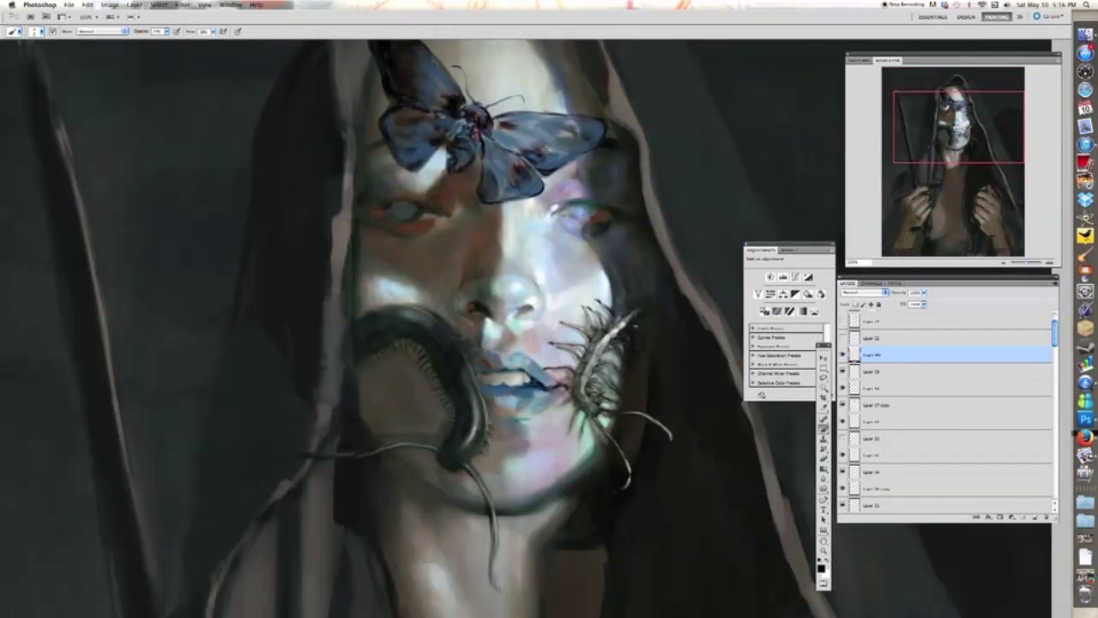
{"action": "key", "text": "super+minus"}
{"action": "key", "text": "super+minus"}
{"action": "left_click_drag", "start_coordinate": [549, 437], "coordinate": [553, 383]}
{"action": "scroll", "coordinate": [516, 335], "scroll_direction": "up", "scroll_amount": 2}
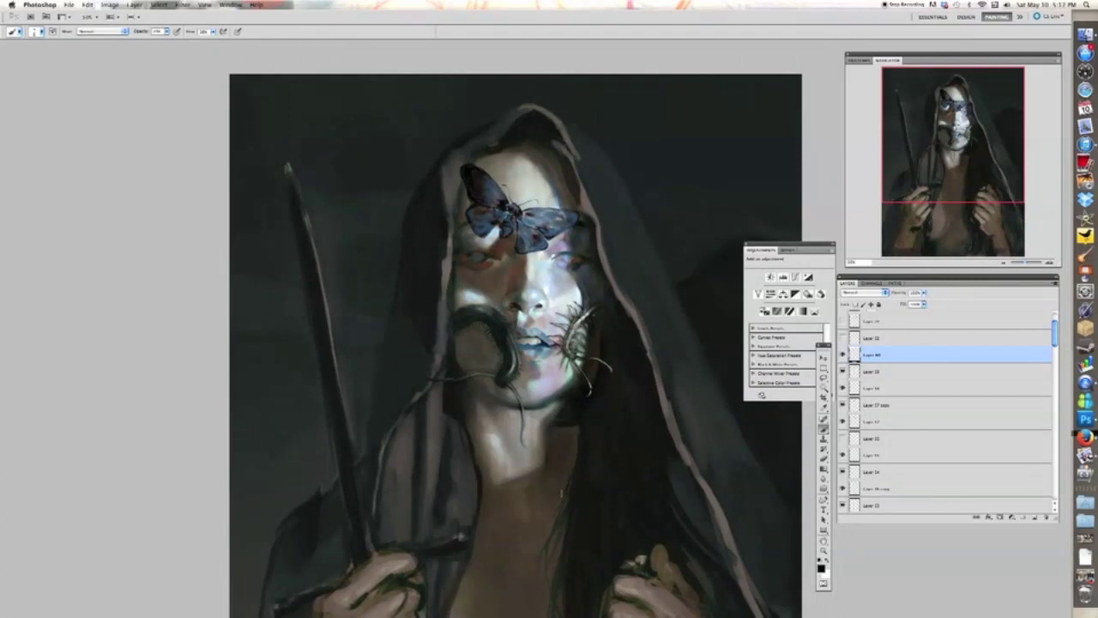
{"action": "key", "text": "ctrl+plus"}
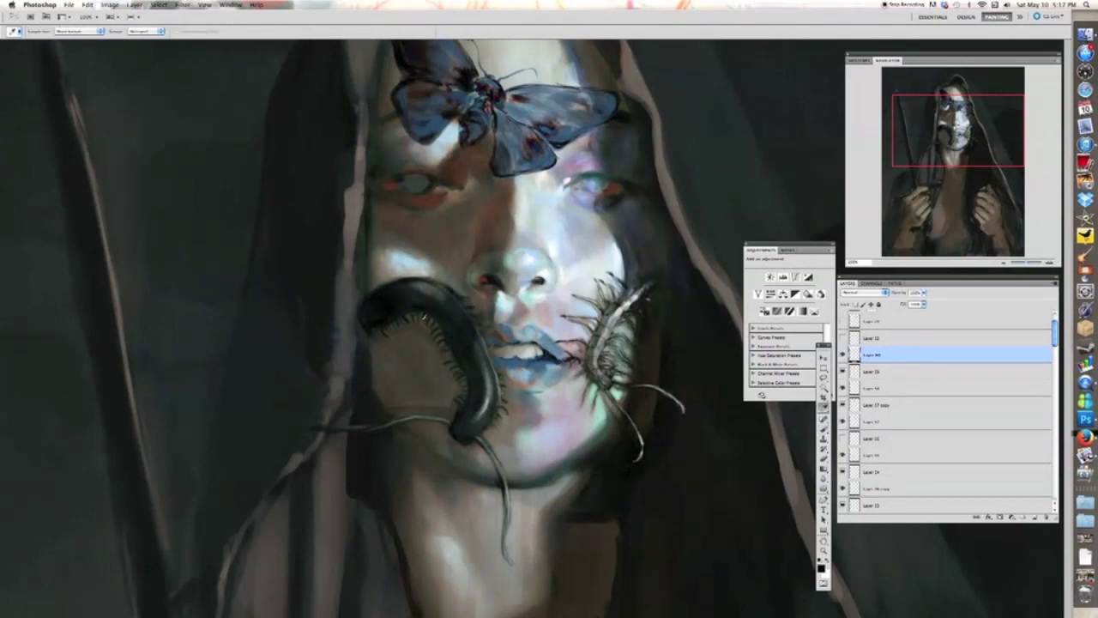
{"action": "left_click", "coordinate": [429, 288], "text": "alt"}
{"action": "key", "text": "]"}
{"action": "mouse_move", "coordinate": [427, 287]}
{"action": "left_mouse_down"}
{"action": "mouse_move", "coordinate": [435, 301]}
{"action": "mouse_move", "coordinate": [396, 283]}
{"action": "left_mouse_up"}
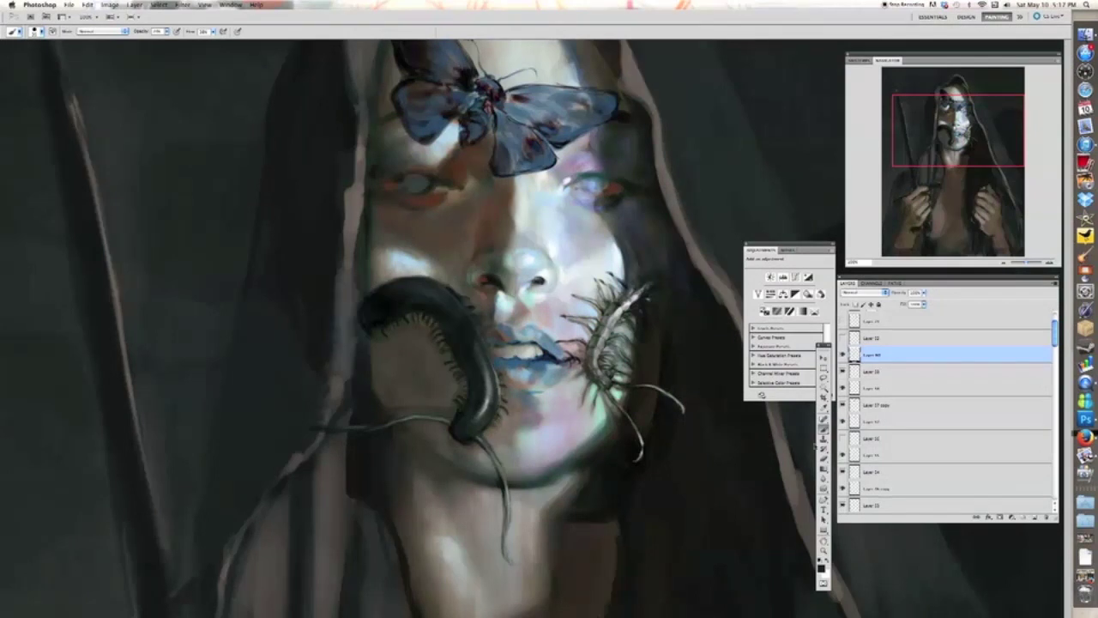
- Sample a lighter grey and paint a soft highlight along the centipede's back on a new layer
{"action": "left_click", "coordinate": [487, 344], "text": "alt"}
{"action": "key", "text": "super+shift+alt+n"}
{"action": "mouse_move", "coordinate": [478, 355]}
{"action": "left_mouse_down"}
{"action": "mouse_move", "coordinate": [432, 292]}
{"action": "mouse_move", "coordinate": [391, 290]}
{"action": "mouse_move", "coordinate": [443, 304]}
{"action": "left_mouse_up"}
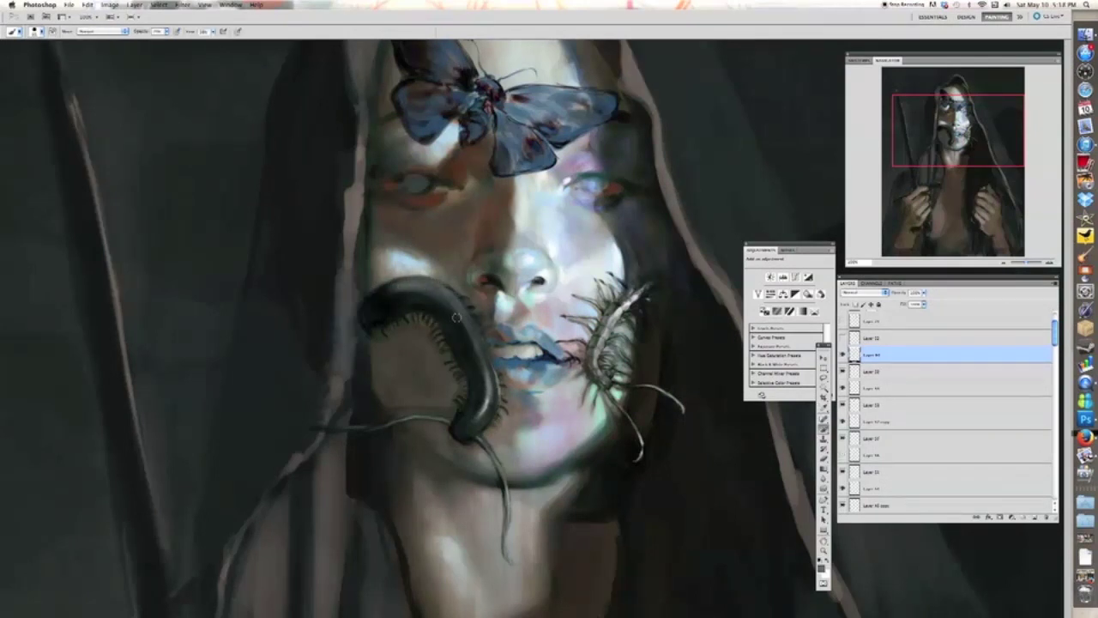
{"action": "key", "text": "super+minus"}
{"action": "key", "text": "super+minus"}
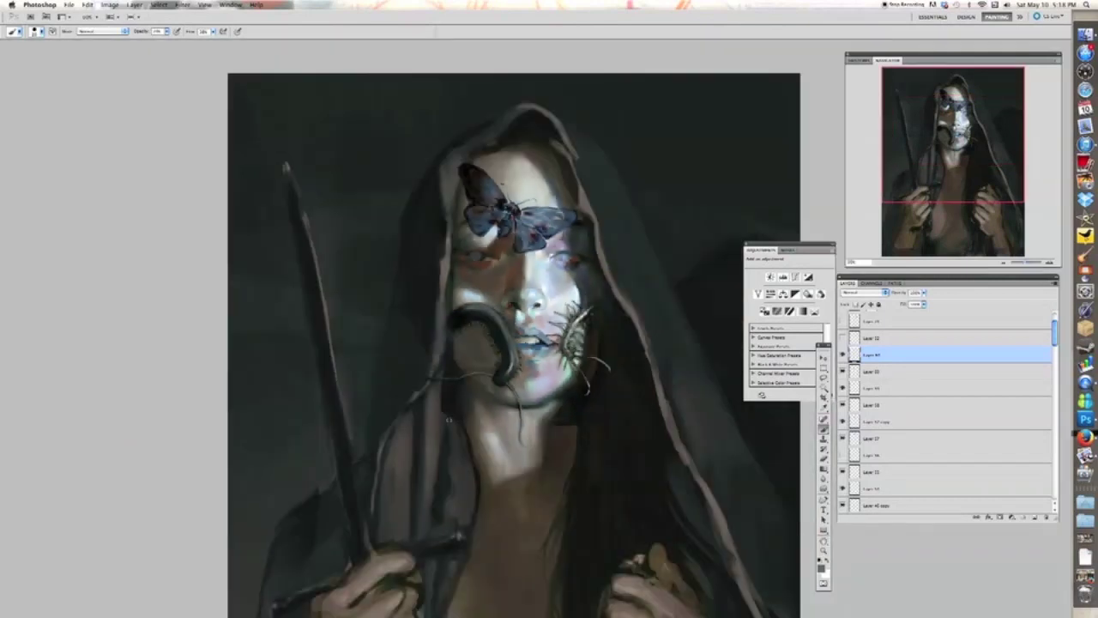
- Glaze a dark blue-grey sheen over the centipede's body with a larger brush and reduce the layer's opacity
{"action": "key", "text": "super+plus"}
{"action": "key", "text": "super+plus"}
{"action": "key", "text": "bracketright"}
{"action": "key", "text": "bracketright"}
{"action": "key", "text": "bracketright"}
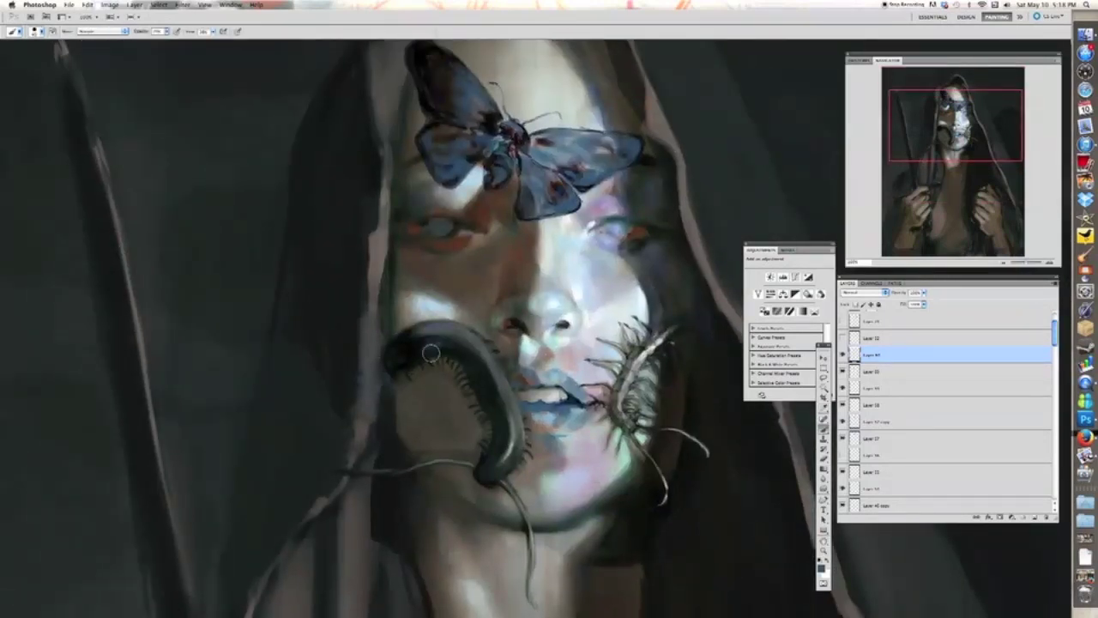
{"action": "left_click_drag", "start_coordinate": [431, 352], "coordinate": [498, 377]}
{"action": "left_click_drag", "start_coordinate": [403, 344], "coordinate": [433, 347]}
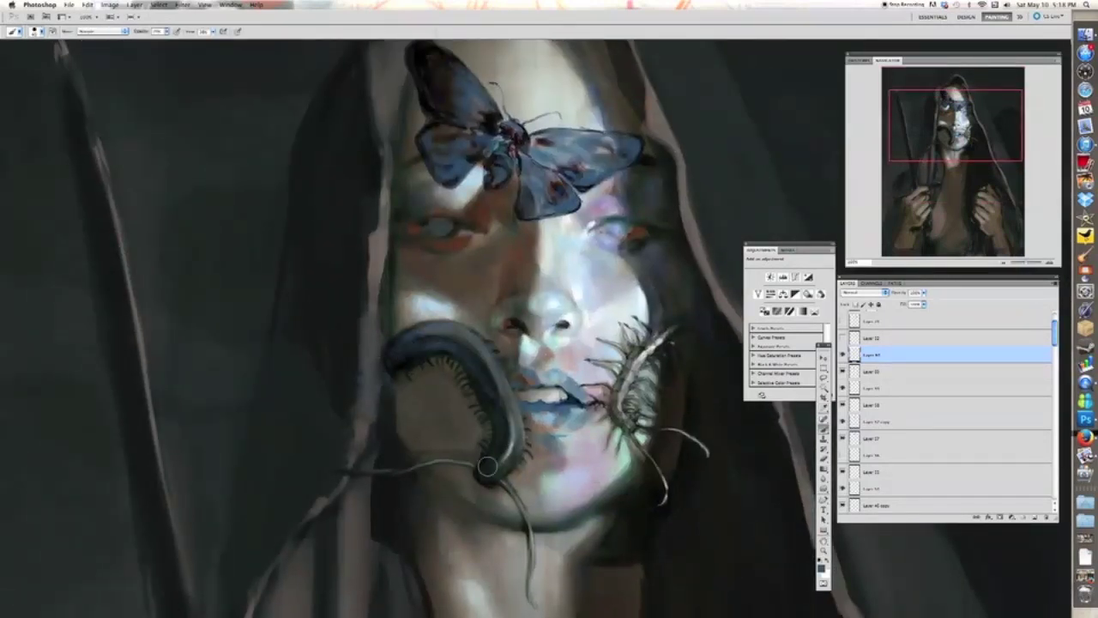
{"action": "key", "text": "super+0"}
{"action": "left_click", "coordinate": [923, 293]}
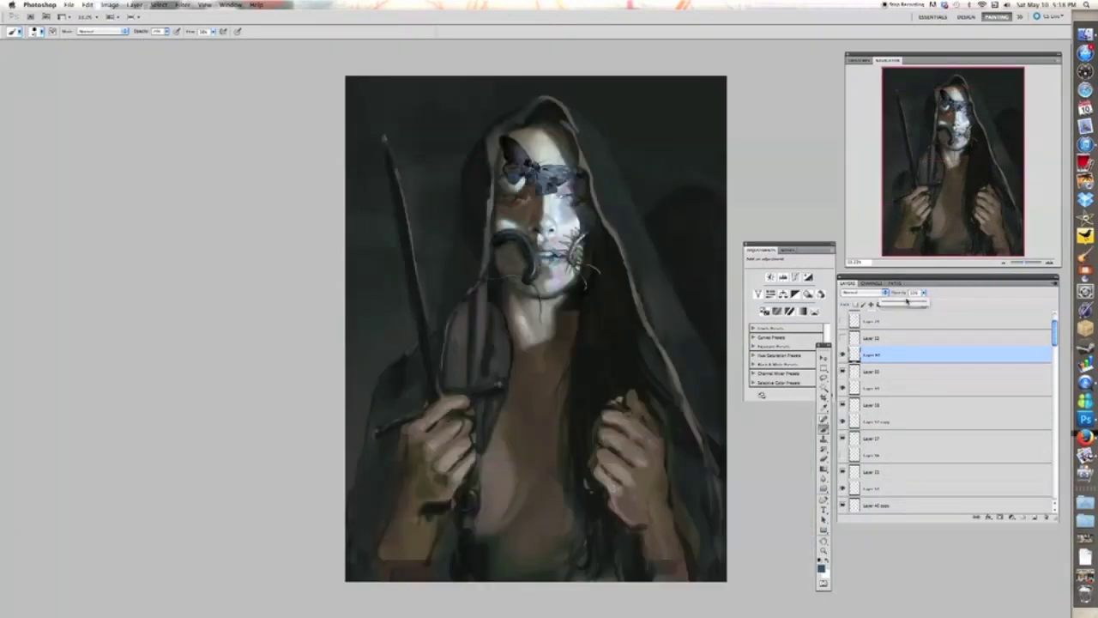
- Choose a pale blue-white colour and paint highlights on the moth's right wings on a new layer
{"action": "left_click", "coordinate": [1034, 517]}
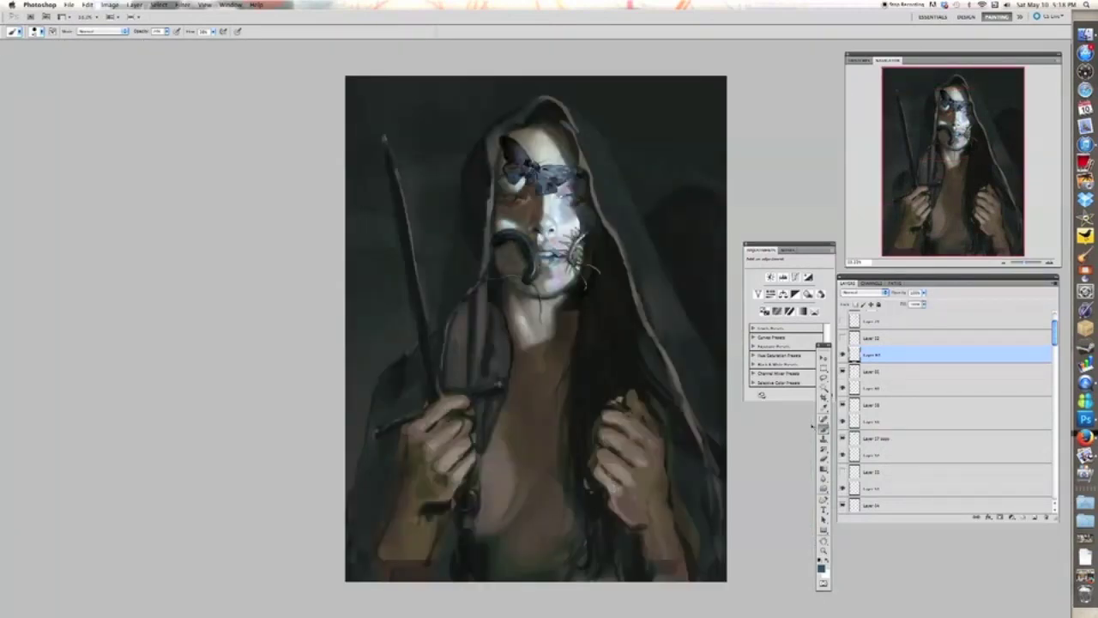
{"action": "key", "text": "super+plus"}
{"action": "key", "text": "super+plus"}
{"action": "left_click", "coordinate": [821, 569]}
{"action": "left_click", "coordinate": [815, 256]}
{"action": "left_click", "coordinate": [995, 233]}
{"action": "left_click", "coordinate": [1034, 518]}
{"action": "key", "text": "super+plus"}
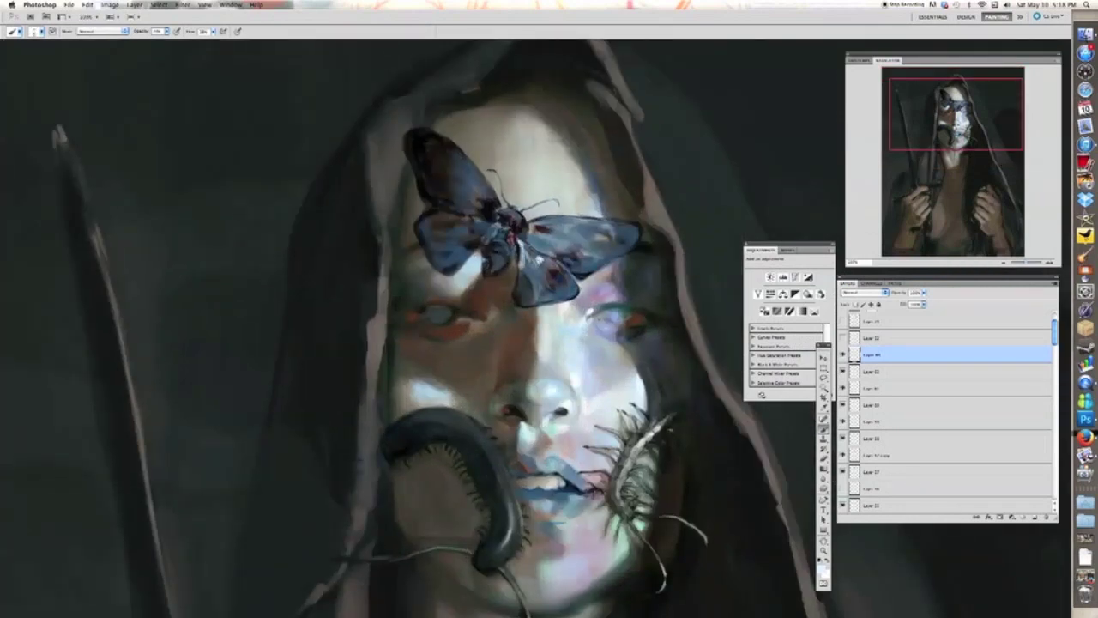
{"action": "mouse_move", "coordinate": [536, 273]}
{"action": "left_mouse_down"}
{"action": "mouse_move", "coordinate": [546, 293]}
{"action": "mouse_move", "coordinate": [564, 240]}
{"action": "mouse_move", "coordinate": [550, 223]}
{"action": "left_mouse_up"}
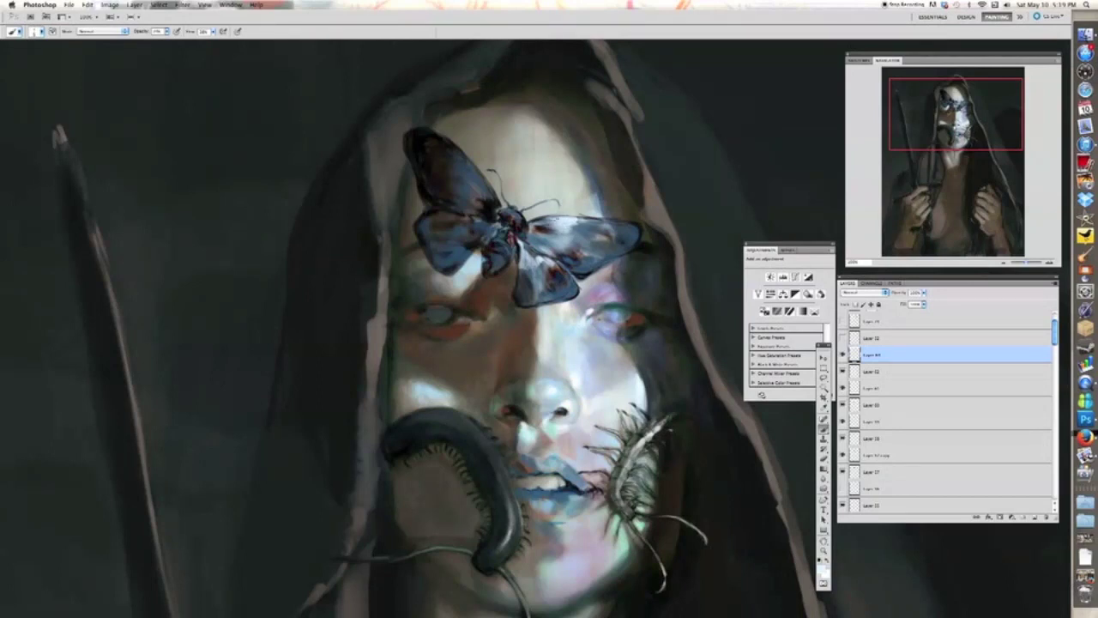
- Extend the pale highlights across the moth's left wings and lower right wing with a slightly larger brush
{"action": "key", "text": "bracketright"}
{"action": "mouse_move", "coordinate": [463, 172]}
{"action": "left_mouse_down"}
{"action": "mouse_move", "coordinate": [484, 190]}
{"action": "mouse_move", "coordinate": [451, 257]}
{"action": "left_mouse_up"}
{"action": "key", "text": "super+minus"}
{"action": "key", "text": "super+minus"}
{"action": "key", "text": "super+plus"}
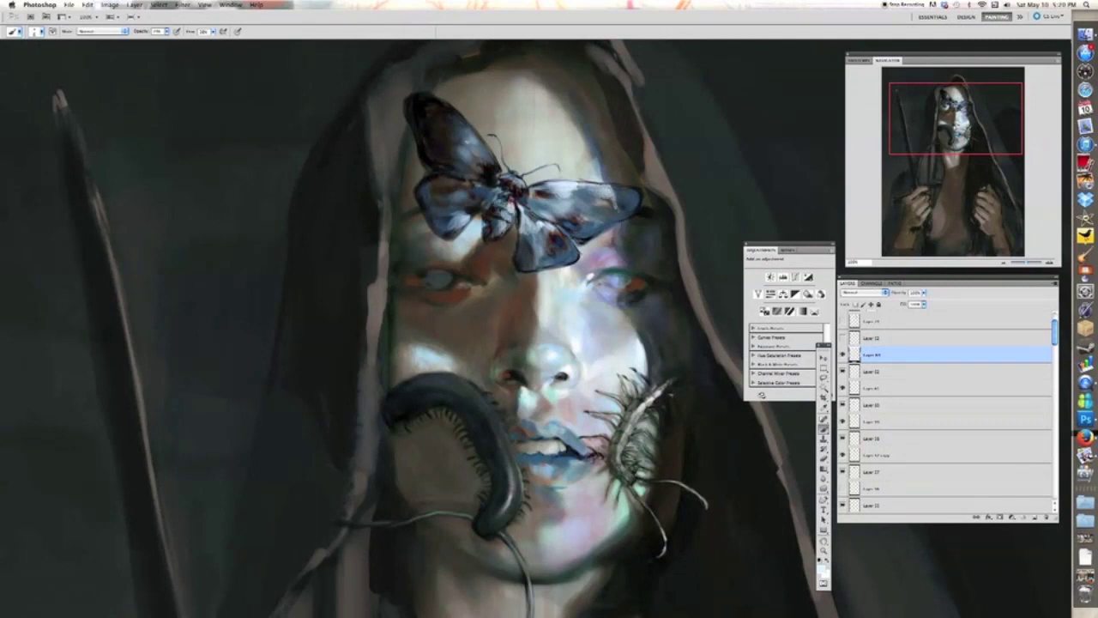
{"action": "key", "text": "super+minus"}
{"action": "left_click_drag", "start_coordinate": [580, 251], "coordinate": [557, 279]}
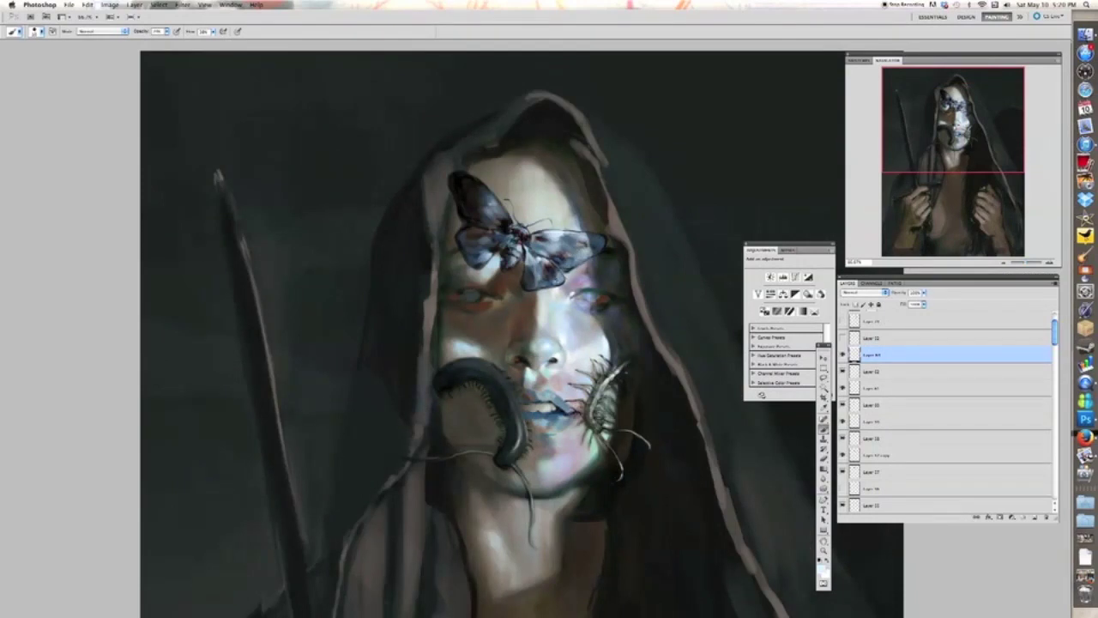
- Toggle the highlight layer's visibility to compare, and erase excess pale highlights from both sides of the moth's wings
{"action": "key", "text": "super+minus"}
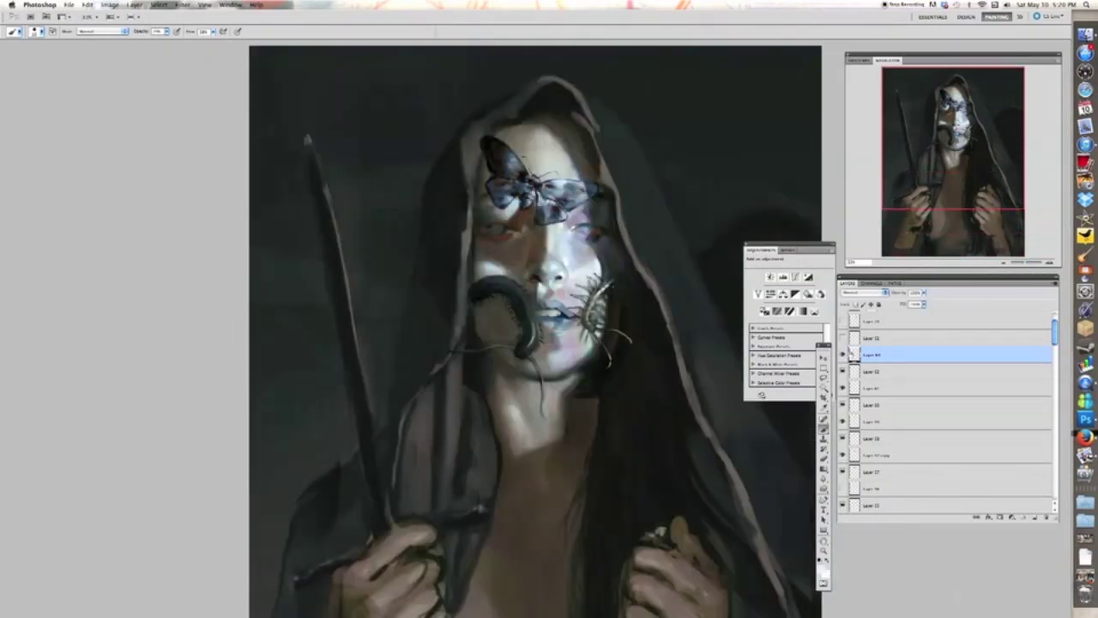
{"action": "left_click", "coordinate": [844, 356]}
{"action": "key", "text": "e"}
{"action": "mouse_move", "coordinate": [560, 184]}
{"action": "left_mouse_down"}
{"action": "mouse_move", "coordinate": [576, 206]}
{"action": "mouse_move", "coordinate": [558, 214]}
{"action": "left_mouse_up"}
{"action": "left_click_drag", "start_coordinate": [502, 191], "coordinate": [523, 203]}
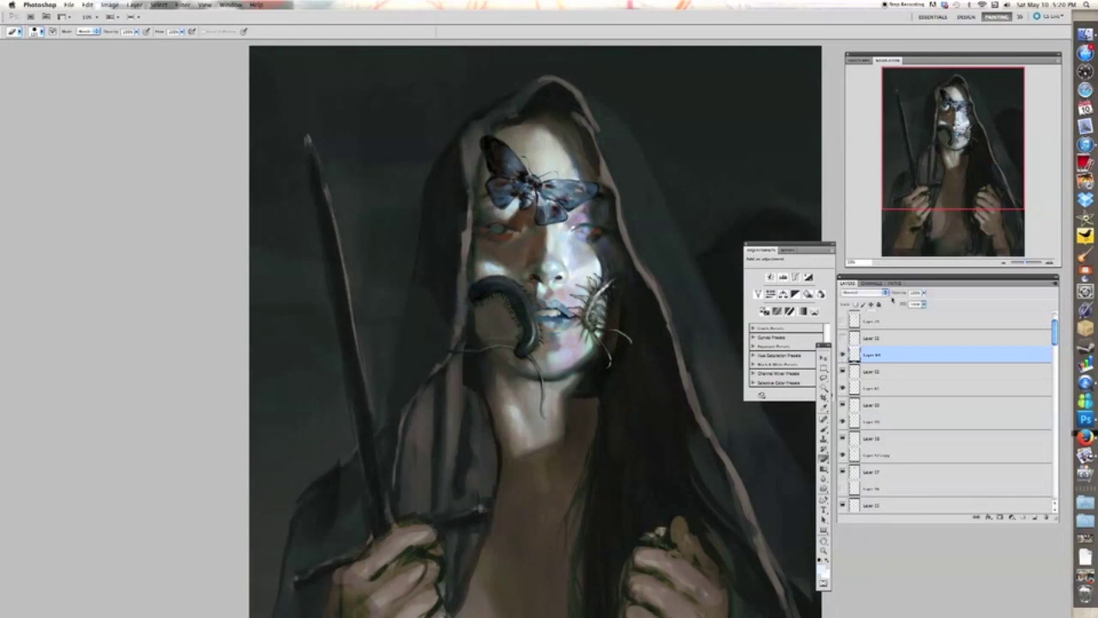
{"action": "key", "text": "super+equal"}
{"action": "key", "text": "b"}
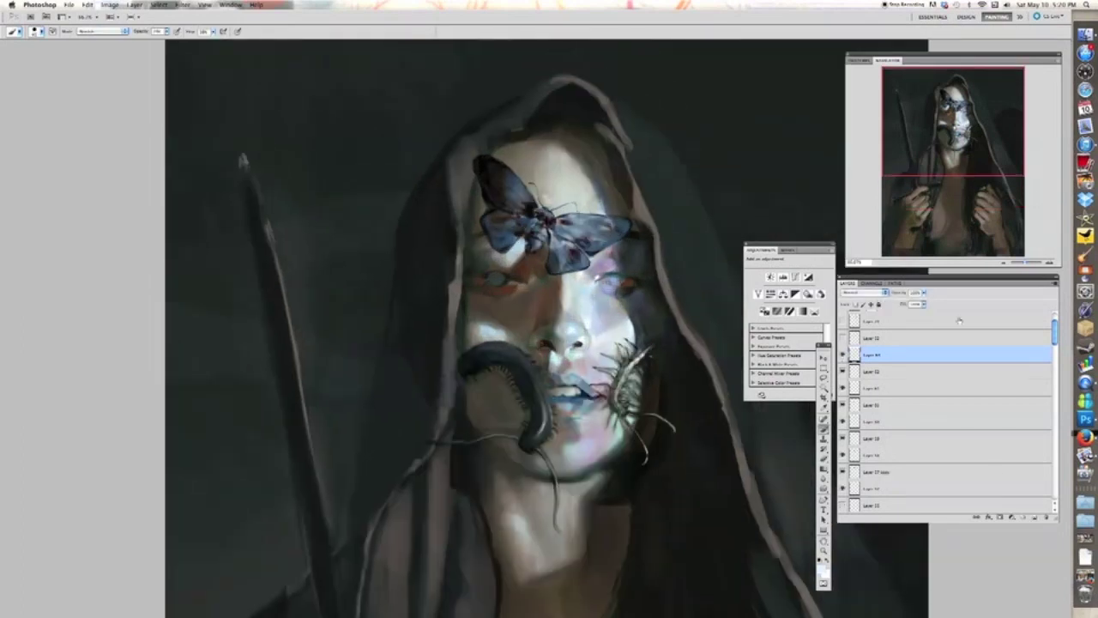
- Paint a short touch-up stroke on the butterfly's right wing
{"action": "key", "text": "super+equal"}
{"action": "mouse_move", "coordinate": [573, 223]}
{"action": "left_mouse_down"}
{"action": "mouse_move", "coordinate": [615, 213]}
{"action": "mouse_move", "coordinate": [571, 249]}
{"action": "mouse_move", "coordinate": [572, 239]}
{"action": "left_mouse_up"}
{"action": "key", "text": "super+minus"}
{"action": "key", "text": "super+minus"}
- On a new layer, paint across the butterfly's right wing with a light foreground color, compare the result and hide that layer
{"action": "left_click", "coordinate": [1035, 517]}
{"action": "left_click", "coordinate": [822, 571]}
{"action": "key", "text": "Return"}
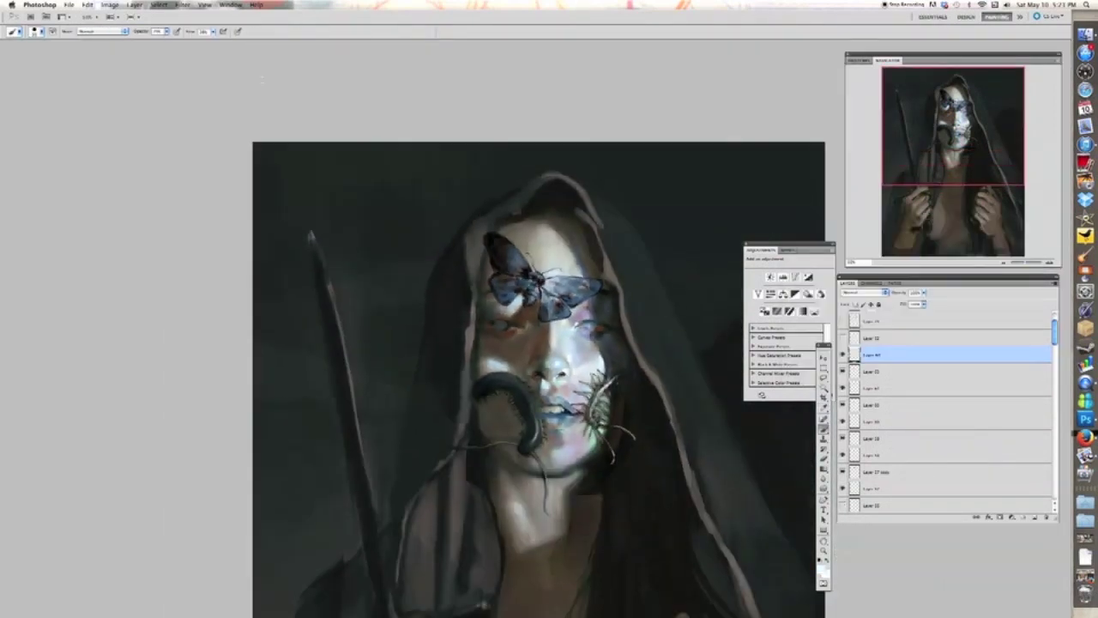
{"action": "key", "text": "super+equal"}
{"action": "key", "text": "super+equal"}
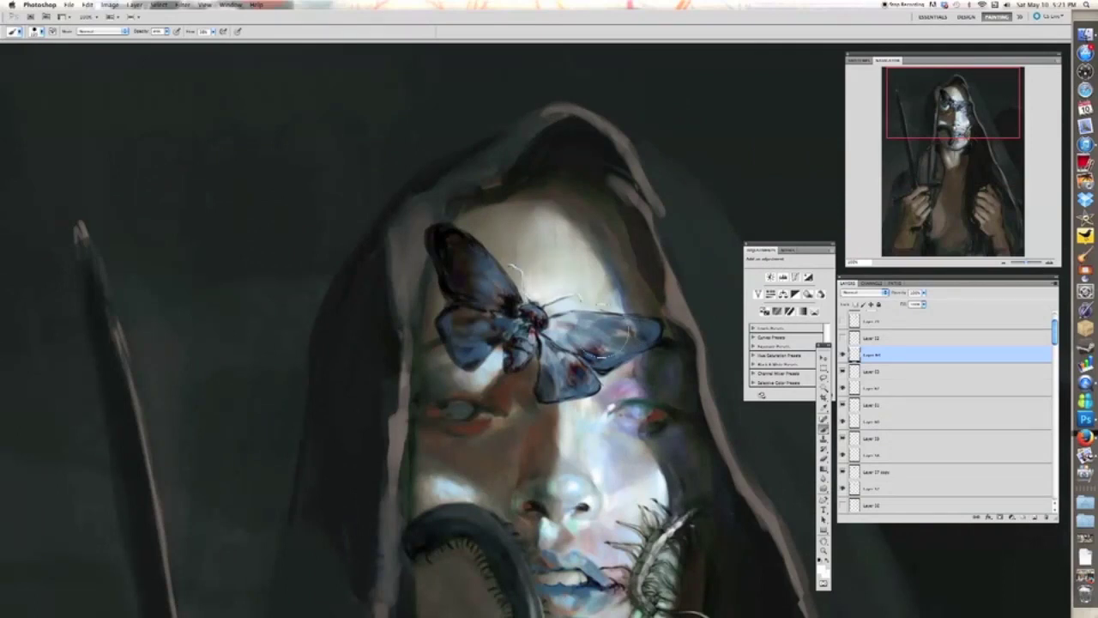
{"action": "left_click_drag", "start_coordinate": [558, 315], "coordinate": [660, 321]}
{"action": "key", "text": "super+0"}
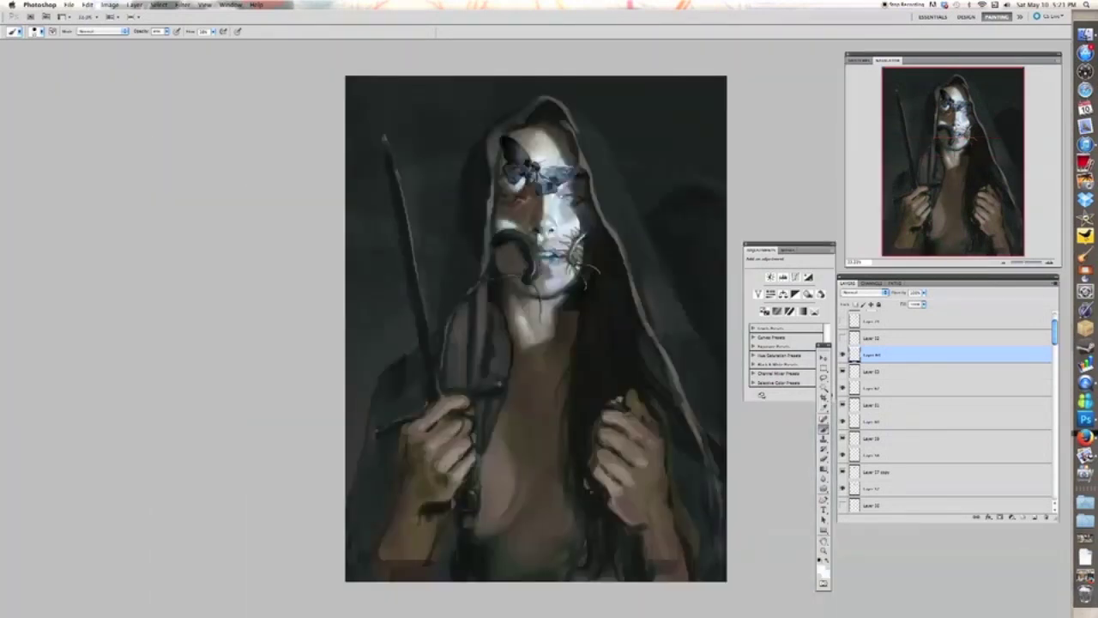
{"action": "left_click", "coordinate": [842, 354]}
{"action": "left_click", "coordinate": [843, 354]}
{"action": "left_click", "coordinate": [842, 355]}
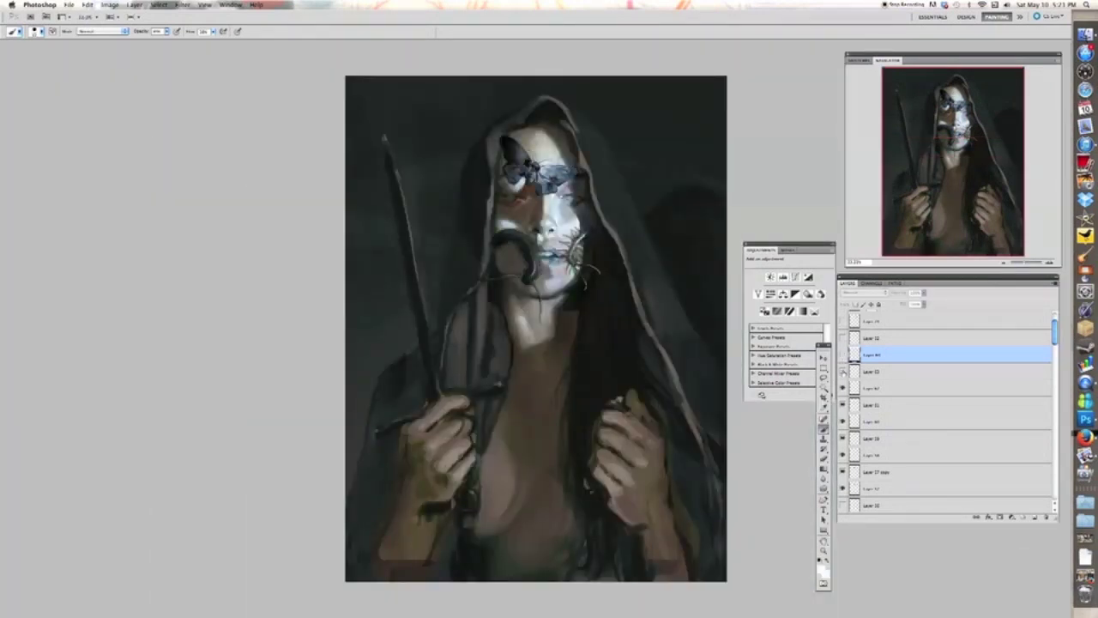
- Slightly reduce the opacity of the layer below the hidden one and add a new layer above it
{"action": "left_click", "coordinate": [873, 371]}
{"action": "left_click", "coordinate": [924, 293]}
{"action": "left_click_drag", "start_coordinate": [923, 302], "coordinate": [917, 303]}
{"action": "left_click", "coordinate": [1035, 517]}
- Enlarge the brush, brighten the markings on the butterfly's right wing and switch to a dark foreground color
{"action": "left_click", "coordinate": [549, 210], "text": "super"}
{"action": "left_click", "coordinate": [549, 211], "text": "super"}
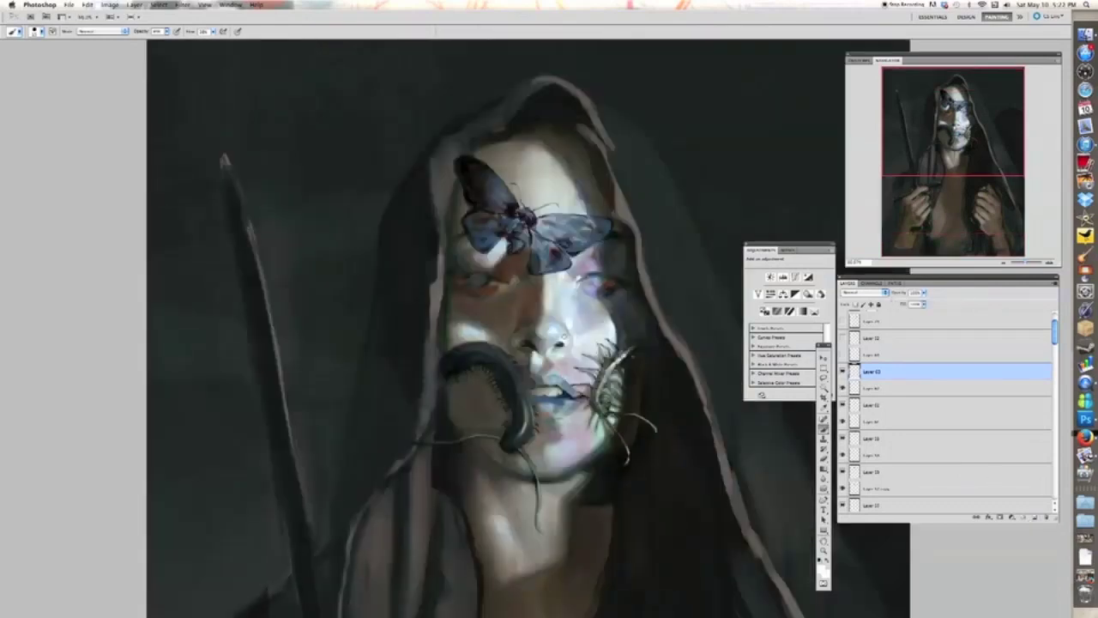
{"action": "left_click", "coordinate": [542, 290], "text": "super"}
{"action": "key", "text": "]"}
{"action": "key", "text": "]"}
{"action": "key", "text": "]"}
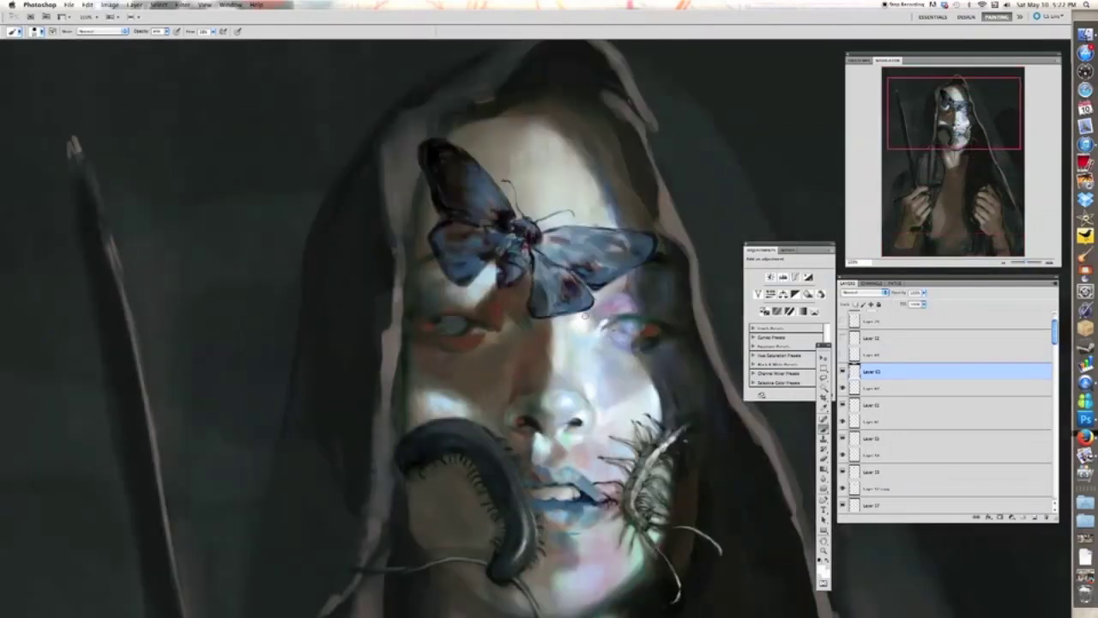
{"action": "mouse_move", "coordinate": [616, 254]}
{"action": "left_mouse_down"}
{"action": "mouse_move", "coordinate": [597, 235]}
{"action": "mouse_move", "coordinate": [580, 235]}
{"action": "mouse_move", "coordinate": [607, 240]}
{"action": "mouse_move", "coordinate": [577, 240]}
{"action": "mouse_move", "coordinate": [599, 230]}
{"action": "left_mouse_up"}
{"action": "key", "text": "super+minus"}
{"action": "left_click", "coordinate": [825, 409]}
{"action": "key", "text": "super+equal"}
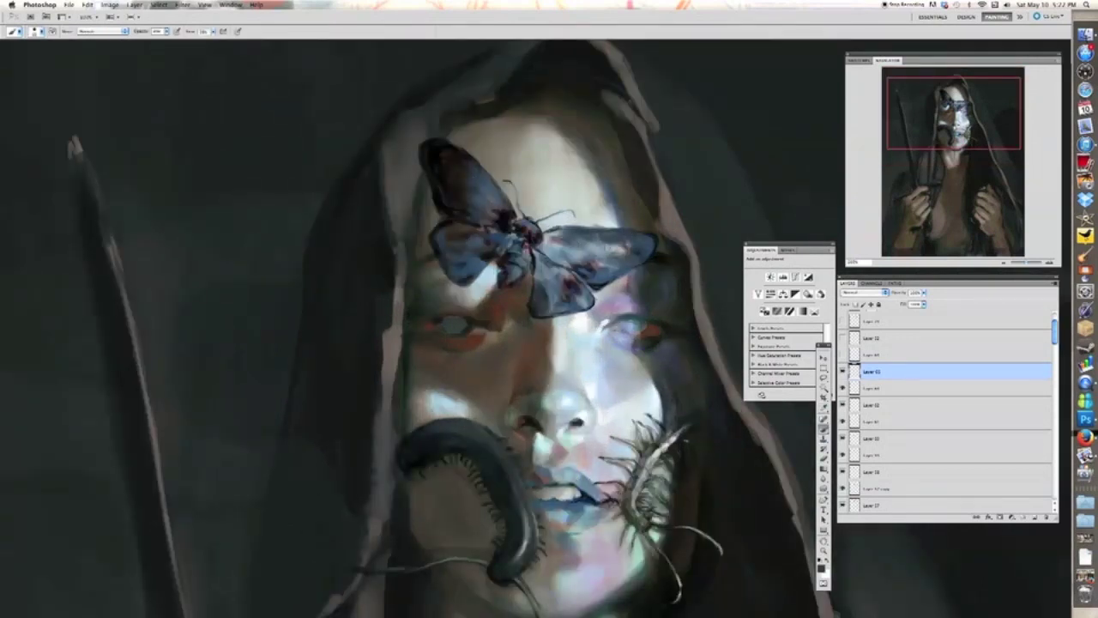
{"action": "key", "text": "super+minus"}
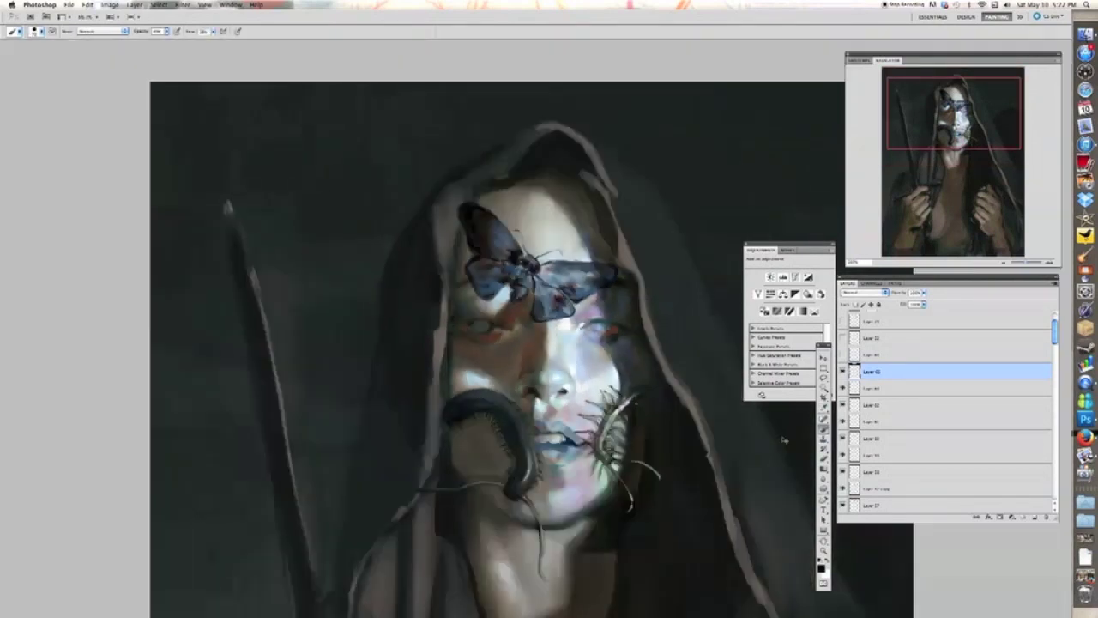
- Compare the painting with and without the new touch-up layer and strongly reduce that layer's opacity
{"action": "key", "text": "super+0"}
{"action": "left_click", "coordinate": [842, 372]}
{"action": "left_click", "coordinate": [843, 372]}
{"action": "left_click", "coordinate": [924, 293]}
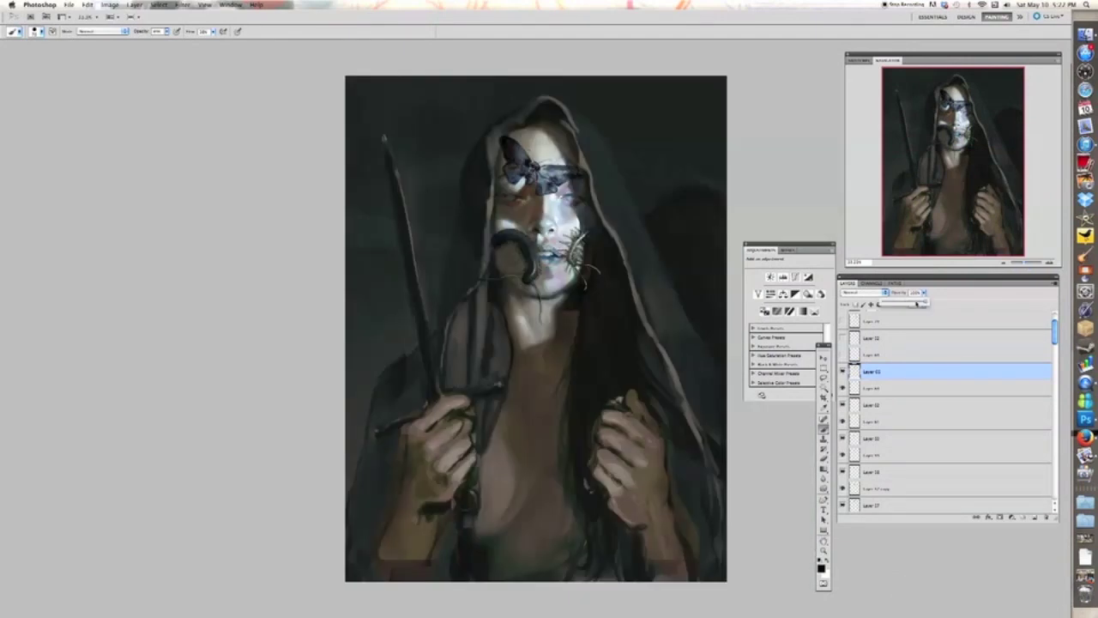
{"action": "left_click_drag", "start_coordinate": [924, 302], "coordinate": [892, 302]}
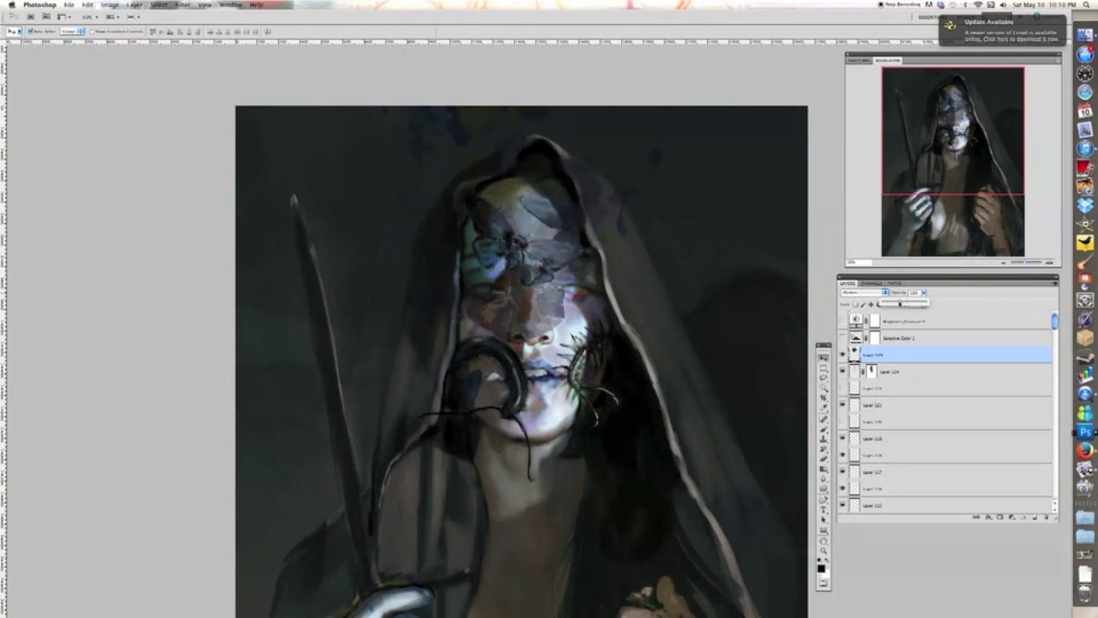
- Scale, rotate and reposition the mottled paint-texture layer so that it overlaps the woman's face
{"action": "key", "text": "super+t"}
{"action": "key", "text": "super+minus"}
{"action": "left_click_drag", "start_coordinate": [533, 236], "coordinate": [512, 436]}
{"action": "left_click_drag", "start_coordinate": [524, 168], "coordinate": [524, 119]}
{"action": "left_click_drag", "start_coordinate": [608, 437], "coordinate": [643, 372]}
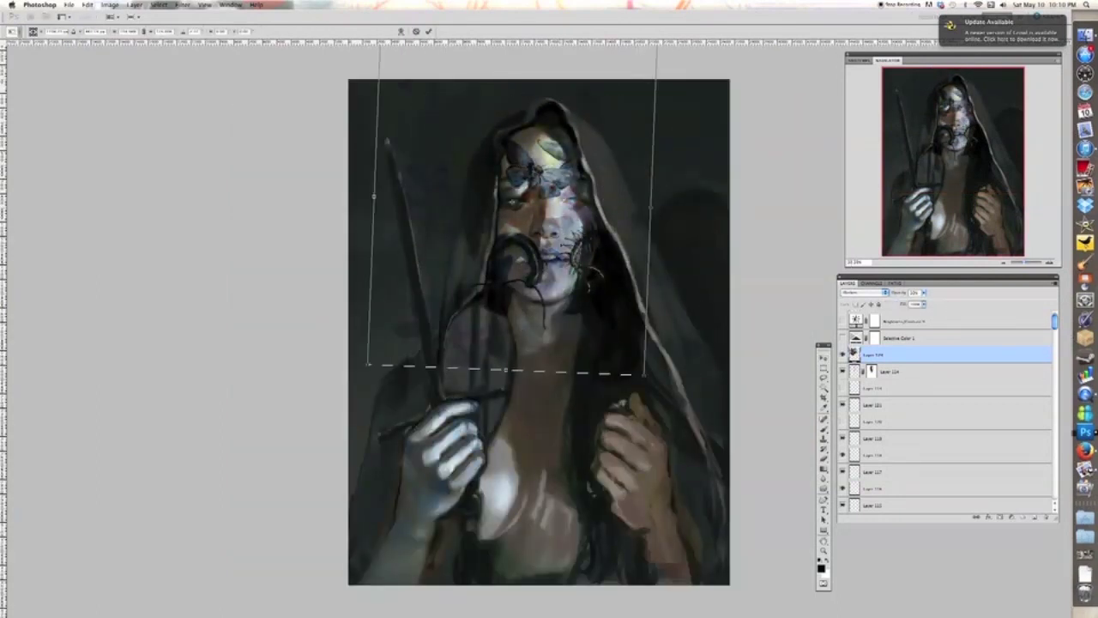
{"action": "left_click_drag", "start_coordinate": [525, 256], "coordinate": [527, 194]}
{"action": "key", "text": "Return"}
{"action": "key", "text": "super+plus"}
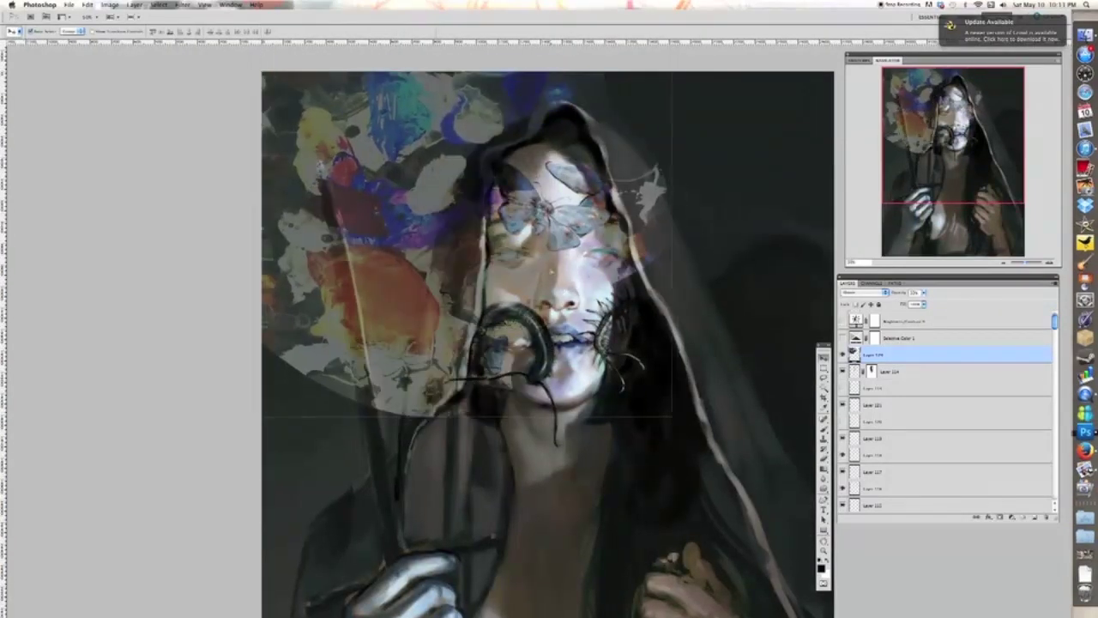
{"action": "left_click_drag", "start_coordinate": [551, 272], "coordinate": [561, 272]}
- Add a layer mask to the texture layer and brush the texture away from the background on both sides of the hood
{"action": "left_click", "coordinate": [999, 517]}
{"action": "key", "text": "b"}
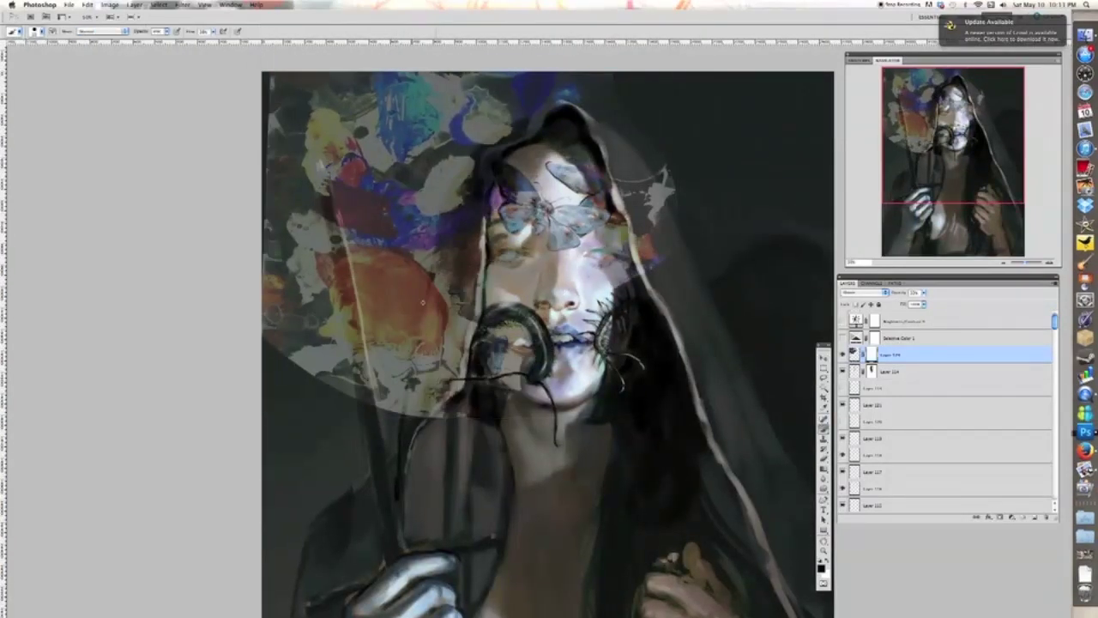
{"action": "mouse_move", "coordinate": [321, 367]}
{"action": "left_mouse_down"}
{"action": "mouse_move", "coordinate": [401, 432]}
{"action": "mouse_move", "coordinate": [266, 88]}
{"action": "left_mouse_up"}
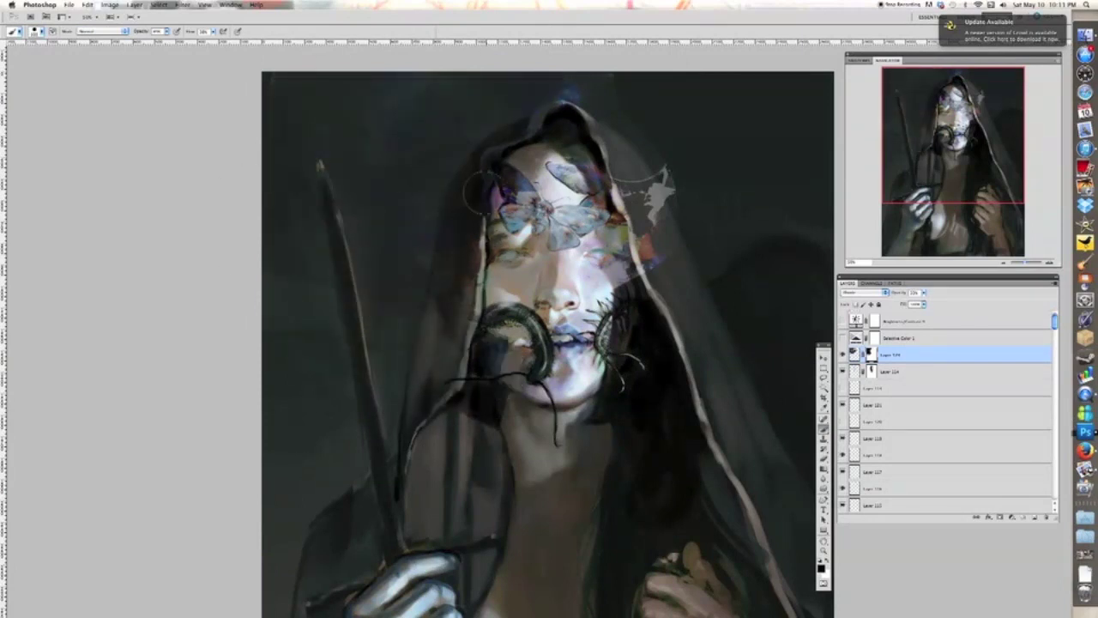
{"action": "mouse_move", "coordinate": [499, 176]}
{"action": "left_mouse_down"}
{"action": "mouse_move", "coordinate": [525, 213]}
{"action": "mouse_move", "coordinate": [590, 221]}
{"action": "left_mouse_up"}
{"action": "left_click_drag", "start_coordinate": [657, 185], "coordinate": [638, 86]}
- Vary the brush size and mask the remaining texture off the hood's edges, the left cheek and the right temple
{"action": "key", "text": "bracketright"}
{"action": "key", "text": "bracketright"}
{"action": "mouse_move", "coordinate": [497, 263]}
{"action": "left_mouse_down"}
{"action": "mouse_move", "coordinate": [498, 351]}
{"action": "mouse_move", "coordinate": [466, 410]}
{"action": "left_mouse_up"}
{"action": "key", "text": "bracketleft"}
{"action": "key", "text": "bracketleft"}
{"action": "key", "text": "bracketleft"}
{"action": "mouse_move", "coordinate": [611, 247]}
{"action": "left_mouse_down"}
{"action": "mouse_move", "coordinate": [635, 319]}
{"action": "mouse_move", "coordinate": [561, 129]}
{"action": "left_mouse_up"}
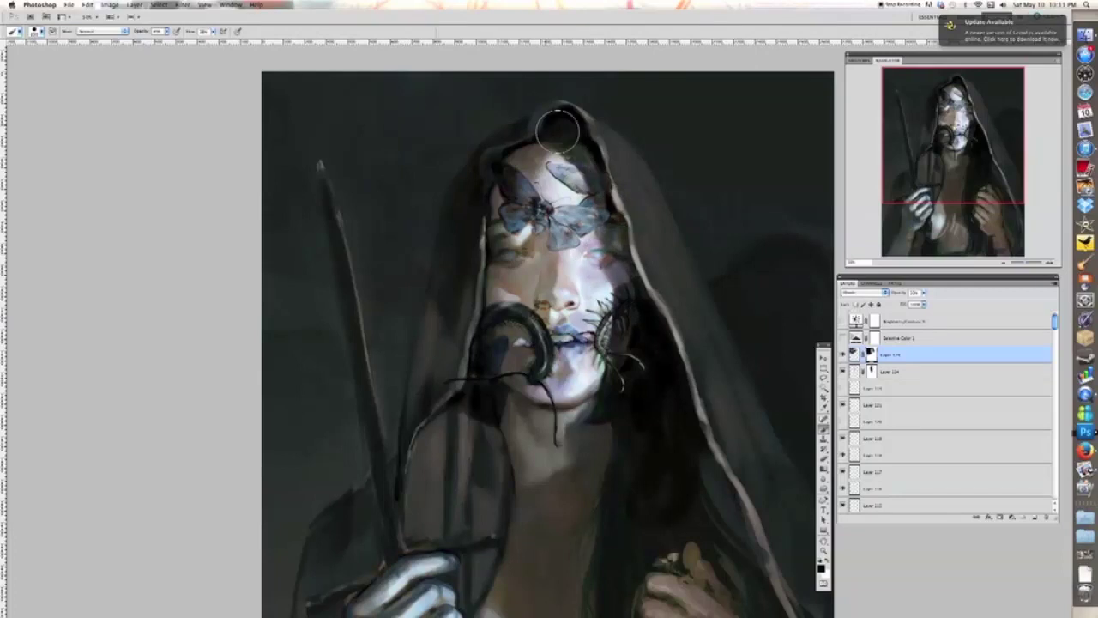
{"action": "key", "text": "bracketright"}
{"action": "key", "text": "bracketright"}
{"action": "key", "text": "bracketright"}
{"action": "left_click_drag", "start_coordinate": [497, 308], "coordinate": [486, 279]}
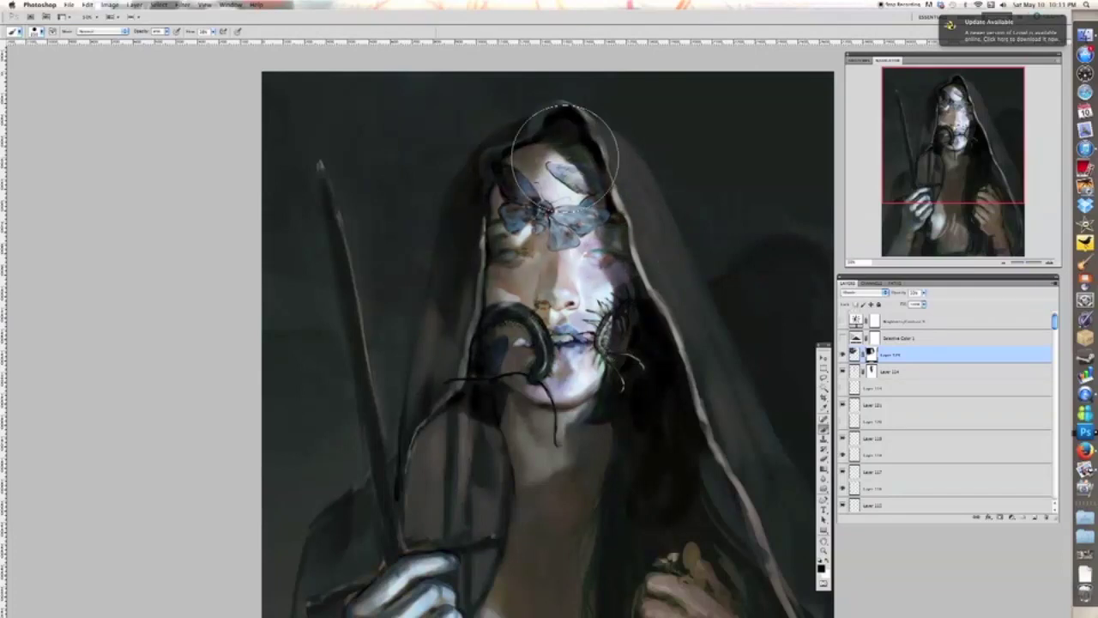
- Compare the face with and without the masked texture layer and adjust that layer's opacity
{"action": "left_click", "coordinate": [842, 355]}
{"action": "left_click", "coordinate": [842, 355]}
{"action": "left_click", "coordinate": [924, 294]}
{"action": "left_click_drag", "start_coordinate": [926, 302], "coordinate": [928, 303]}
{"action": "left_click", "coordinate": [844, 355]}
{"action": "left_click", "coordinate": [844, 356]}
{"action": "left_click", "coordinate": [924, 293]}
- Stamp all visible layers into a merged copy on a new layer
{"action": "key", "text": "super+minus"}
{"action": "key", "text": "super+minus"}
{"action": "key", "text": "alt+shift+super+e"}
- Paint a small stroke just below the butterfly's right wing on the merged layer
{"action": "key", "text": "super+equal"}
{"action": "left_click_drag", "start_coordinate": [637, 356], "coordinate": [644, 440]}
{"action": "key", "text": "super+equal"}
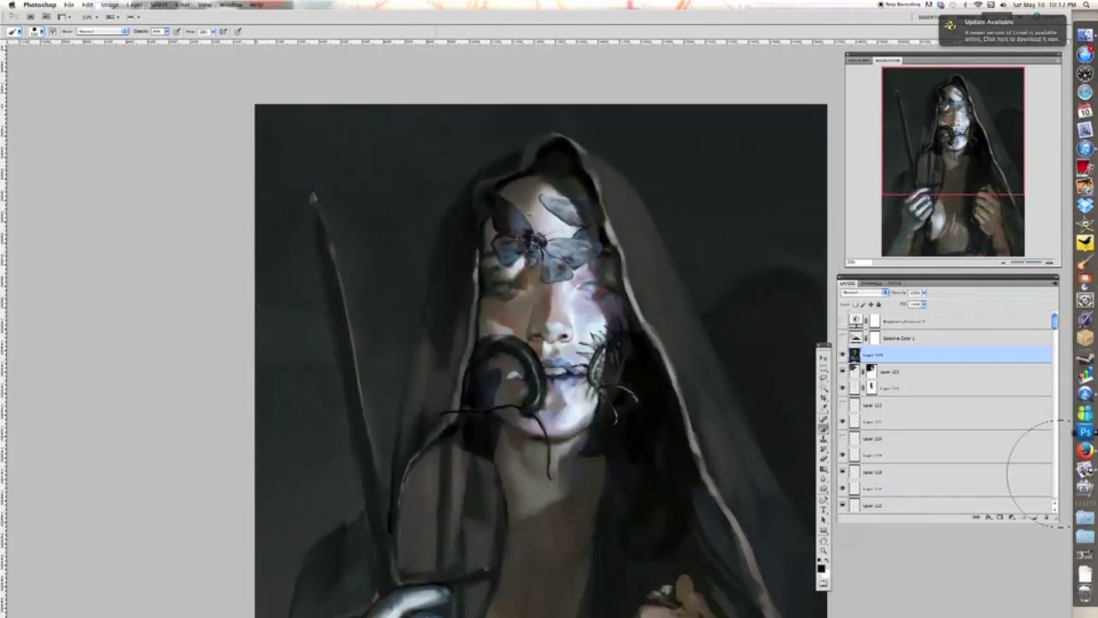
{"action": "key", "text": "super+plus"}
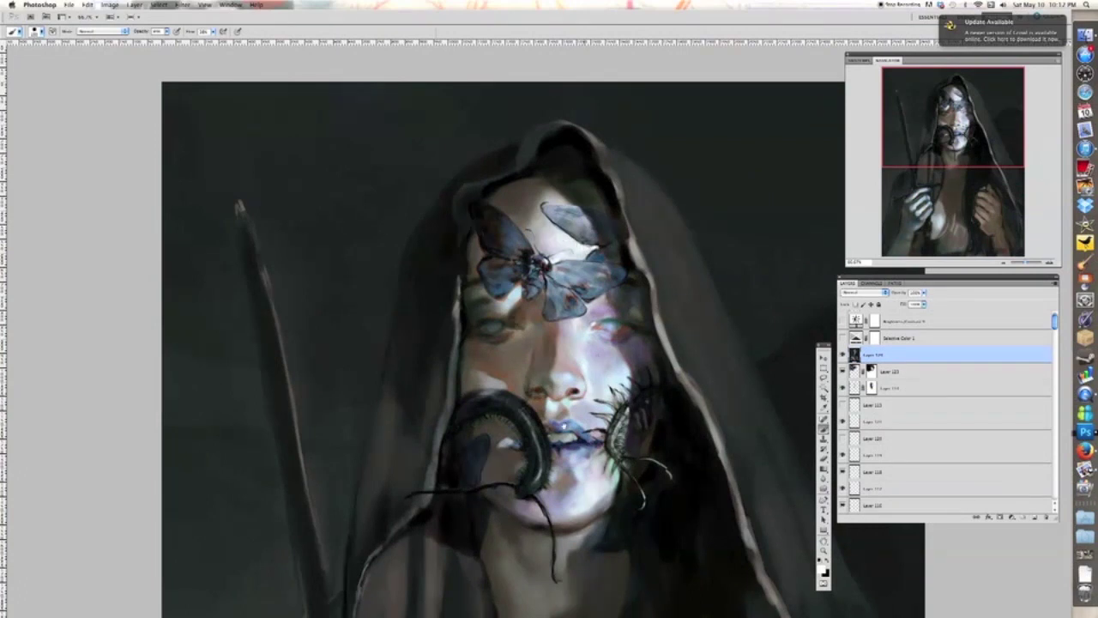
{"action": "key", "text": "super+plus"}
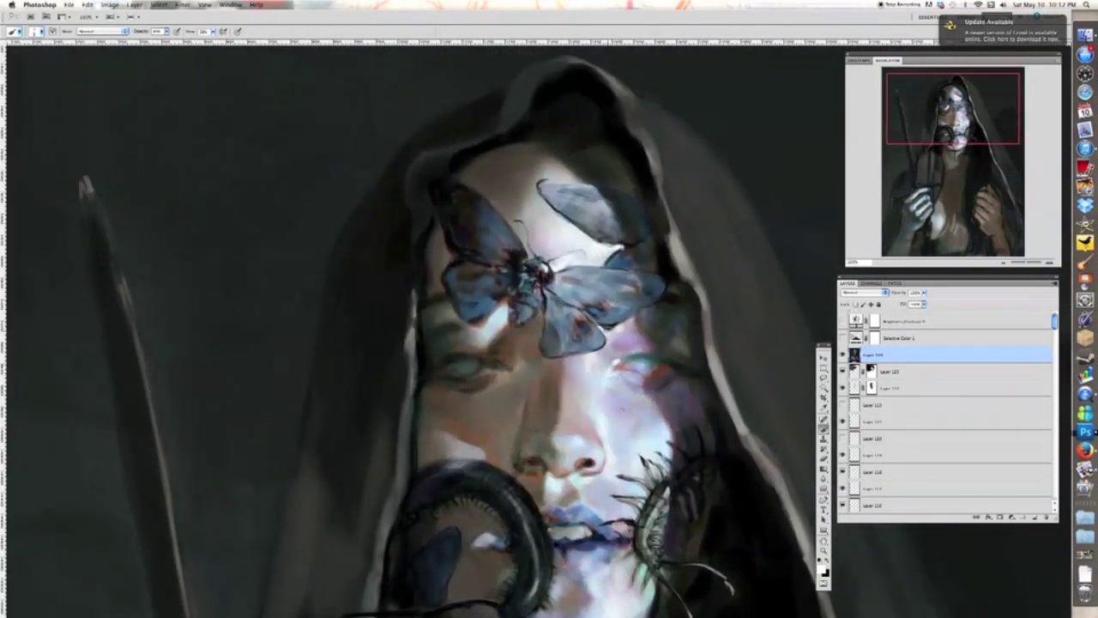
{"action": "key", "text": "bracketright"}
{"action": "left_click_drag", "start_coordinate": [613, 335], "coordinate": [628, 326]}
{"action": "key", "text": "bracketleft"}
{"action": "key", "text": "super+minus"}
{"action": "key", "text": "super+minus"}
{"action": "key", "text": "super+minus"}
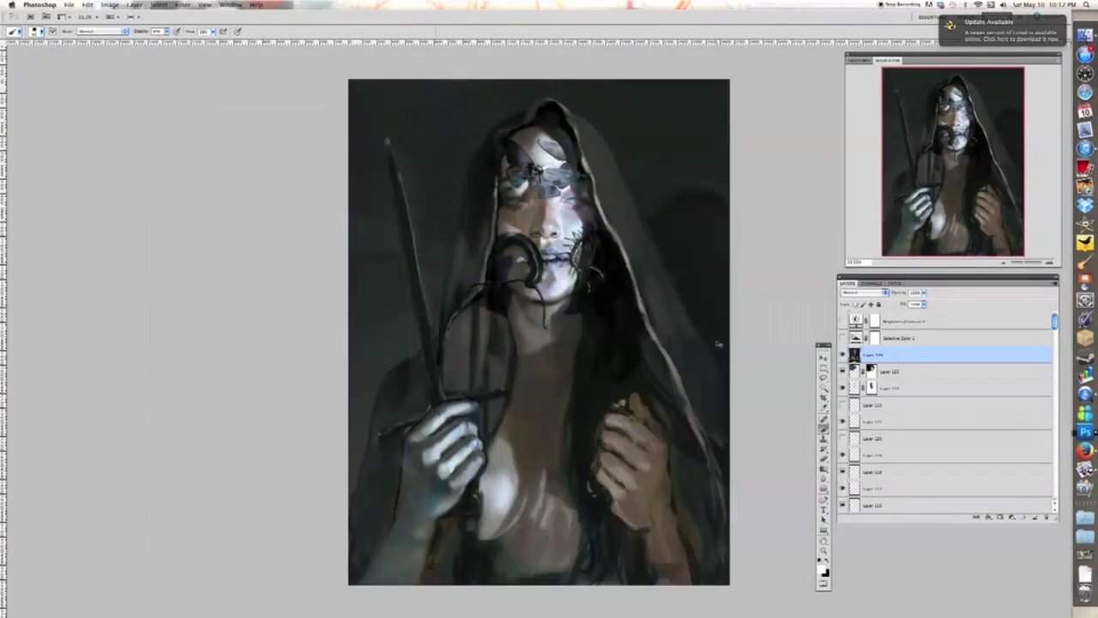
- Touch up the corner of the lips and brighten the body of the spiny creature on the right cheek
{"action": "key", "text": "super+plus"}
{"action": "key", "text": "super+plus"}
{"action": "key", "text": "super+plus"}
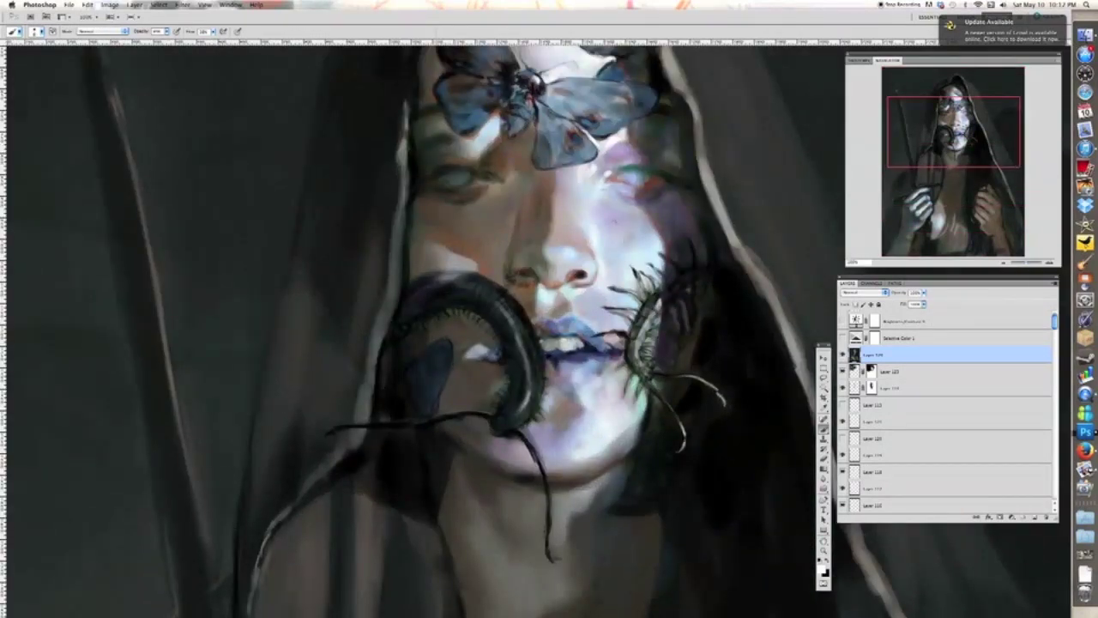
{"action": "mouse_move", "coordinate": [589, 369]}
{"action": "left_mouse_down"}
{"action": "mouse_move", "coordinate": [618, 365]}
{"action": "mouse_move", "coordinate": [614, 340]}
{"action": "left_mouse_up"}
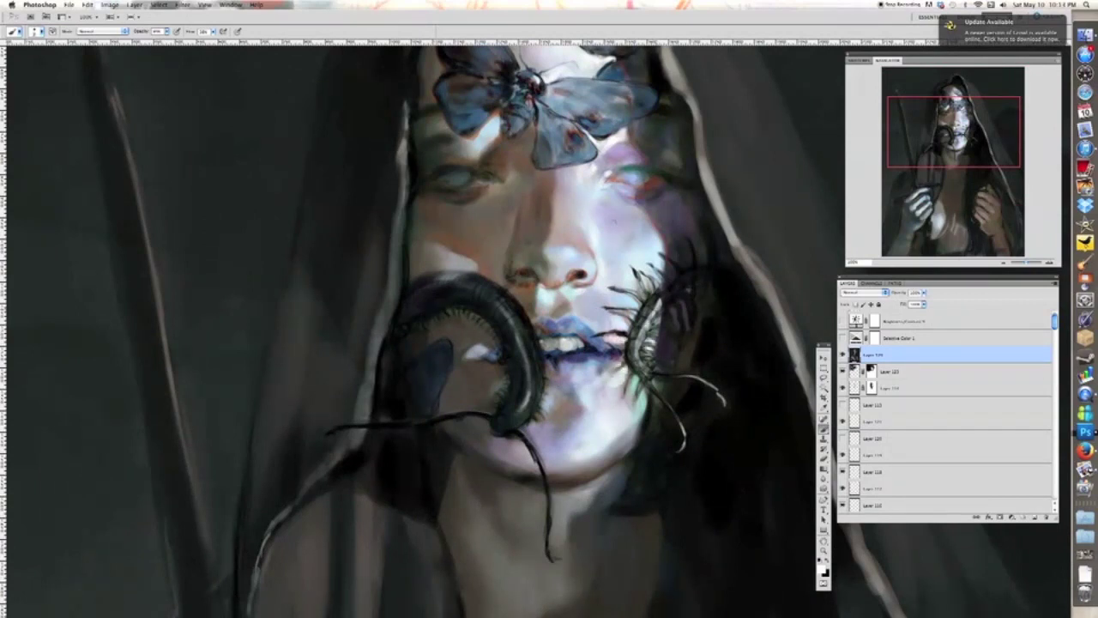
{"action": "left_click_drag", "start_coordinate": [663, 299], "coordinate": [646, 362]}
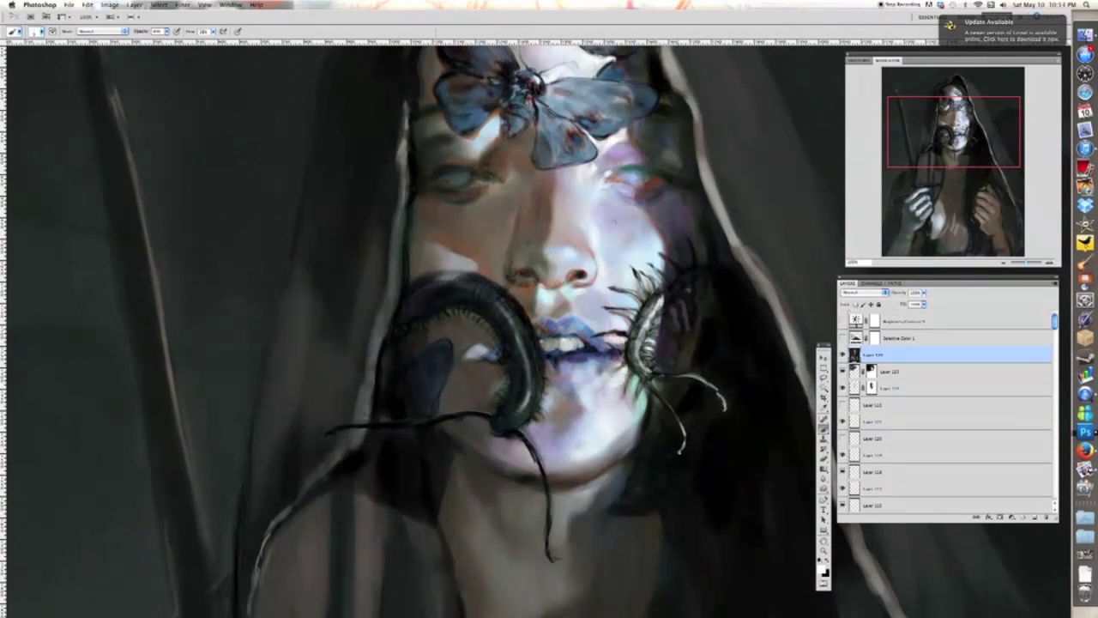
- Paint glossy highlights along the curved back of the large centipede on the left cheek
{"action": "key", "text": "super+minus"}
{"action": "key", "text": "super+equal"}
{"action": "mouse_move", "coordinate": [513, 429]}
{"action": "left_mouse_down"}
{"action": "mouse_move", "coordinate": [522, 369]}
{"action": "mouse_move", "coordinate": [527, 410]}
{"action": "mouse_move", "coordinate": [520, 360]}
{"action": "left_mouse_up"}
{"action": "key", "text": "super+minus"}
{"action": "key", "text": "super+minus"}
{"action": "key", "text": "super+equal"}
{"action": "key", "text": "super+equal"}
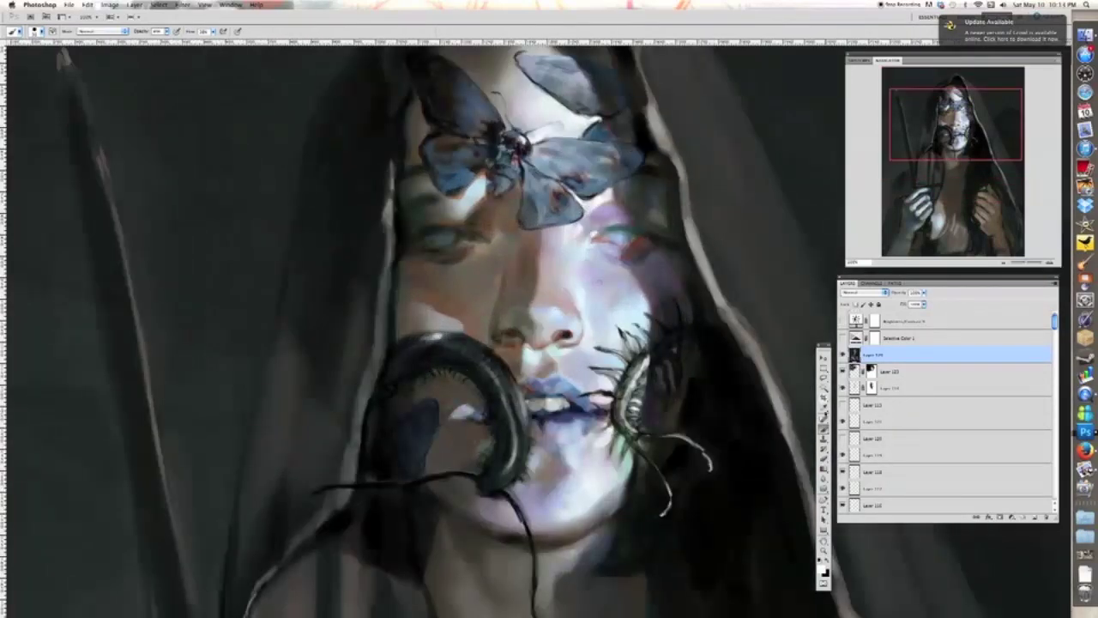
- Sample a color beside the large centipede and refine the edge of its body next to the mouth
{"action": "left_click", "coordinate": [516, 399], "text": "alt"}
{"action": "mouse_move", "coordinate": [516, 399]}
{"action": "left_mouse_down"}
{"action": "mouse_move", "coordinate": [527, 426]}
{"action": "mouse_move", "coordinate": [507, 369]}
{"action": "left_mouse_up"}
{"action": "key", "text": "super+minus"}
{"action": "key", "text": "super+minus"}
{"action": "key", "text": "super+equal"}
{"action": "key", "text": "super+equal"}
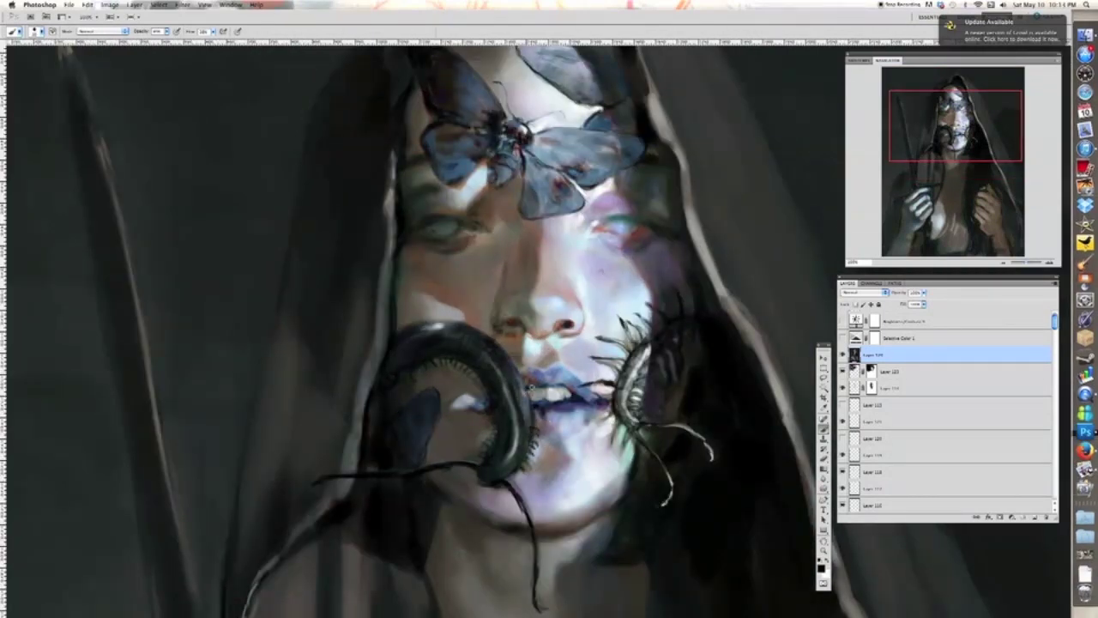
{"action": "key", "text": "super+minus"}
{"action": "key", "text": "super+minus"}
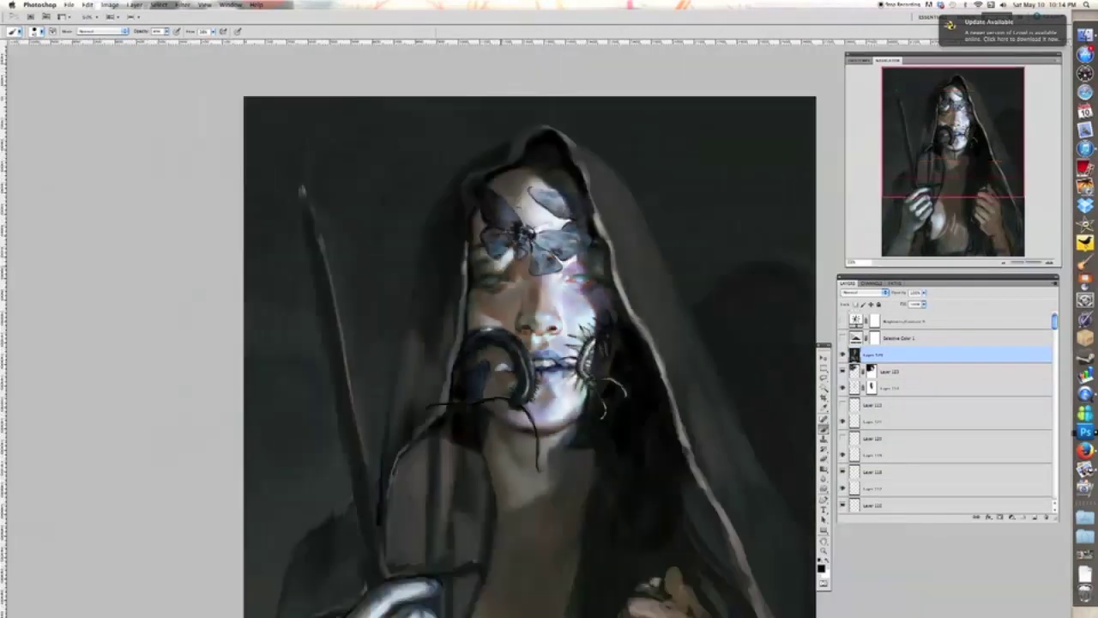
- Add a new layer, sample the light tone of the hood's left rim and paint along that rim beside the face
{"action": "left_click", "coordinate": [1035, 517]}
{"action": "left_click", "coordinate": [466, 273], "text": "alt"}
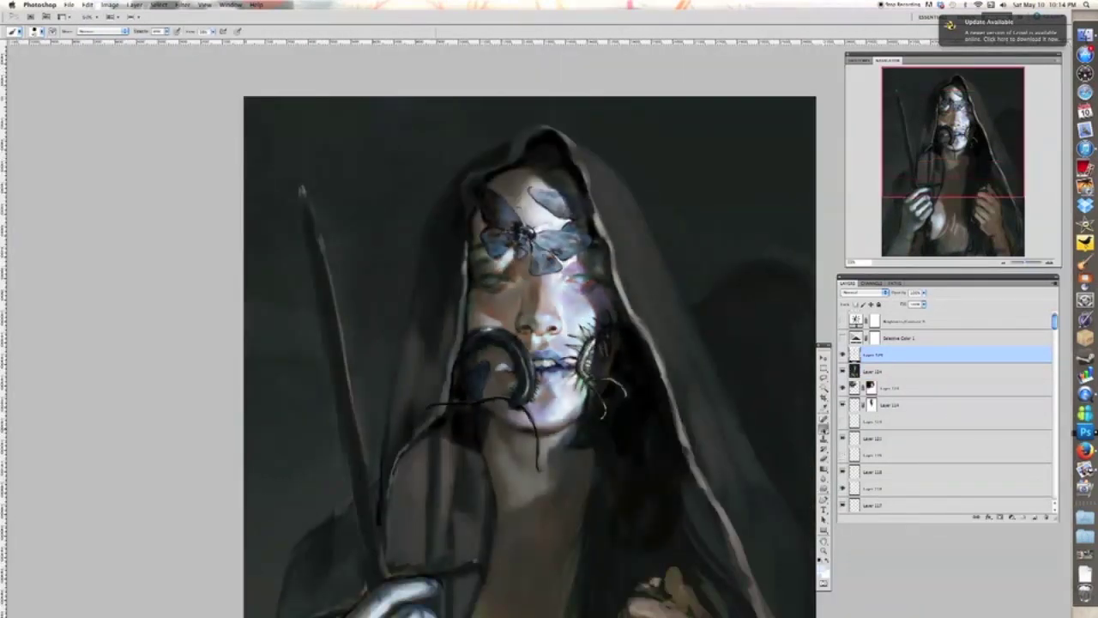
{"action": "left_click_drag", "start_coordinate": [458, 284], "coordinate": [459, 305]}
{"action": "key", "text": "super+equal"}
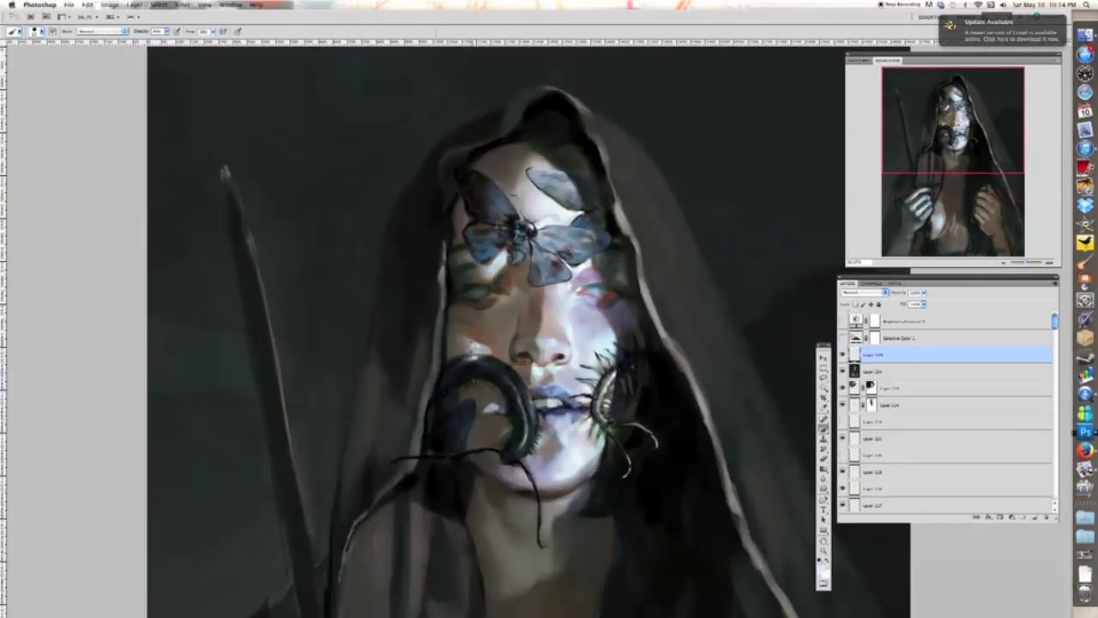
{"action": "key", "text": "super+equal"}
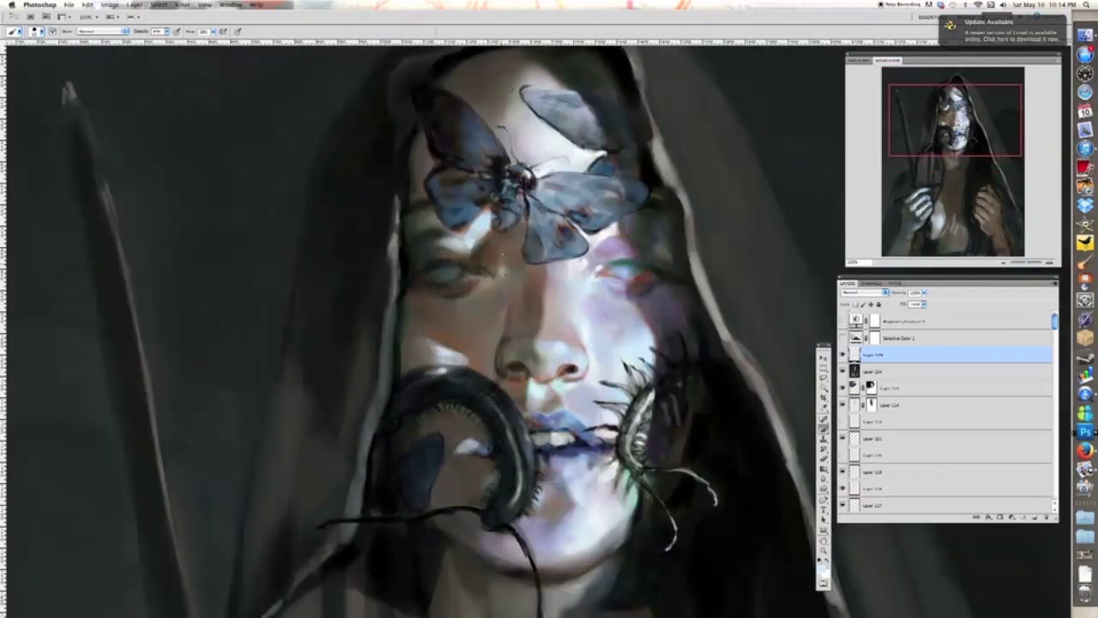
{"action": "key", "text": "super+0"}
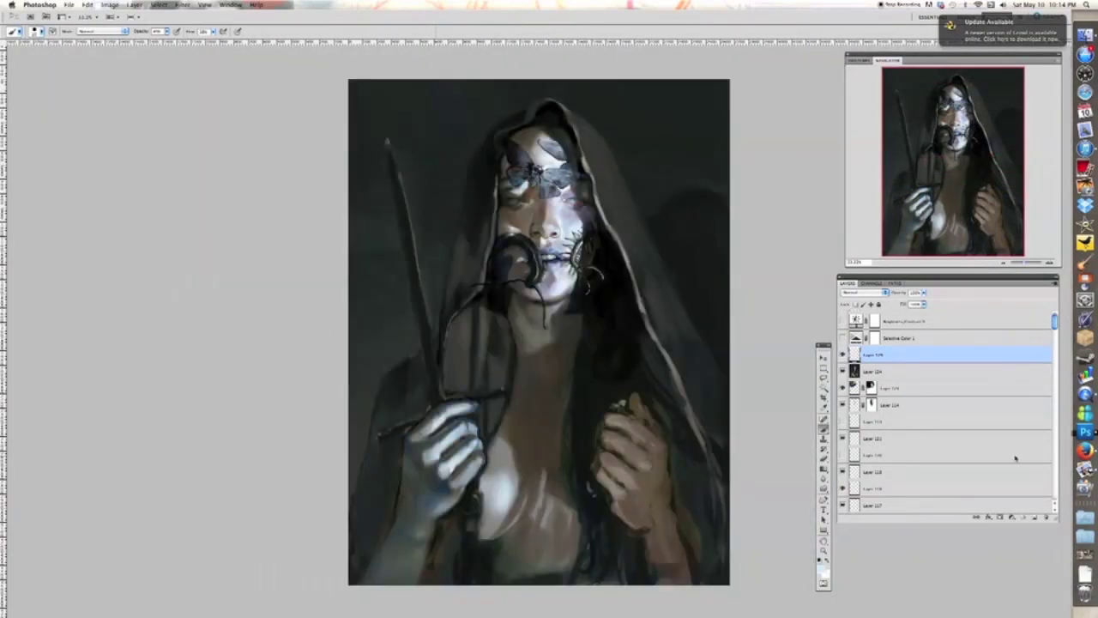
{"action": "key", "text": "super+equal"}
{"action": "key", "text": "super+equal"}
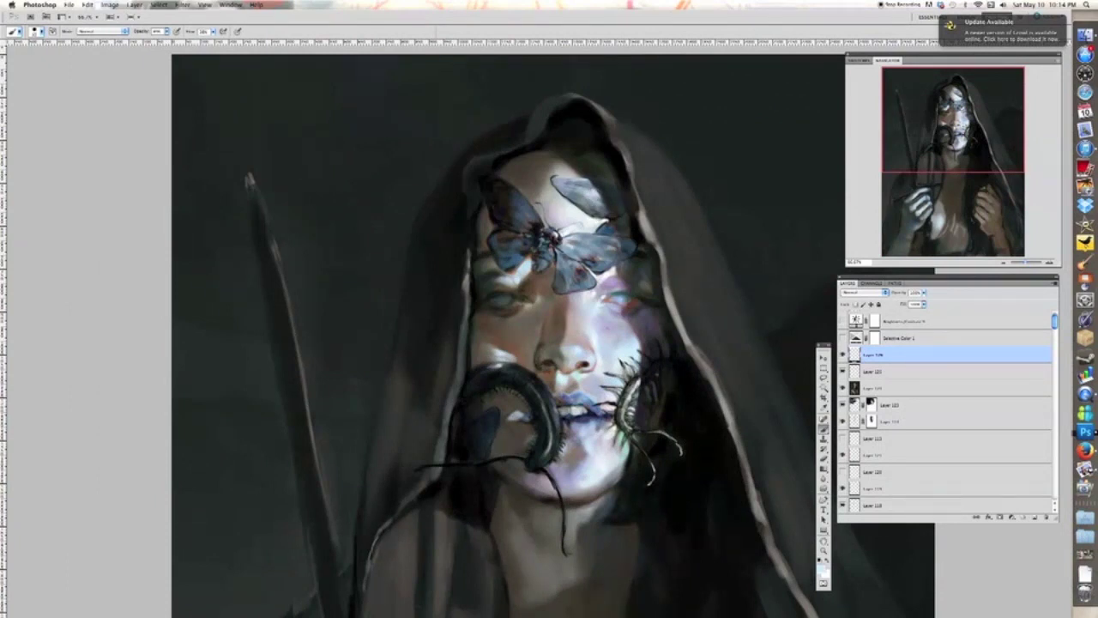
{"action": "key", "text": "XF86AudioRaiseVolume"}
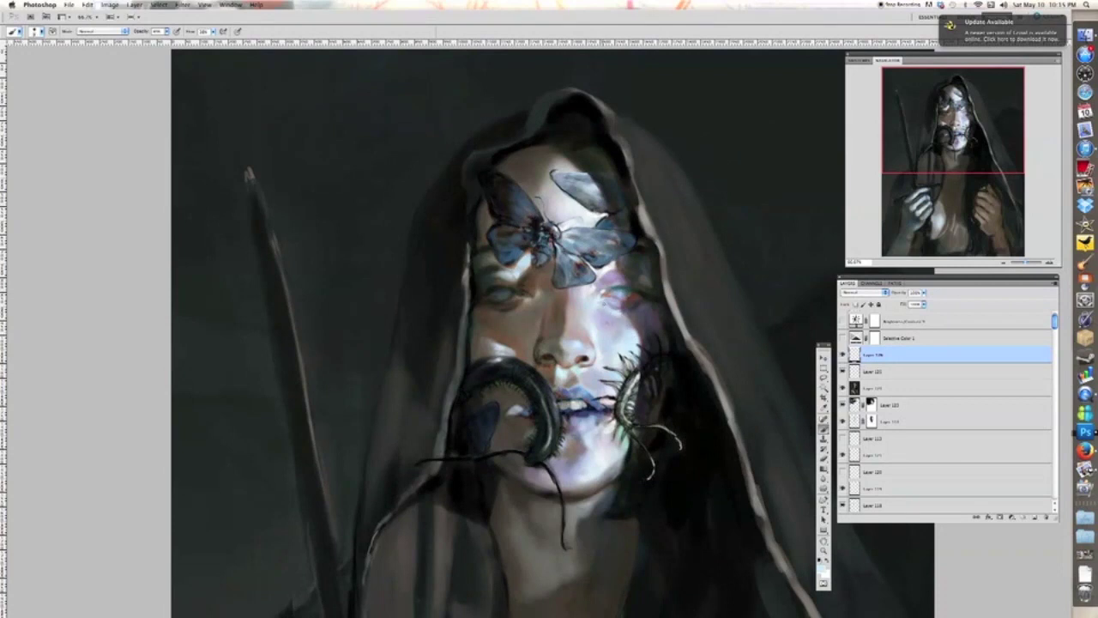
{"action": "key", "text": "super+minus"}
{"action": "key", "text": "super+minus"}
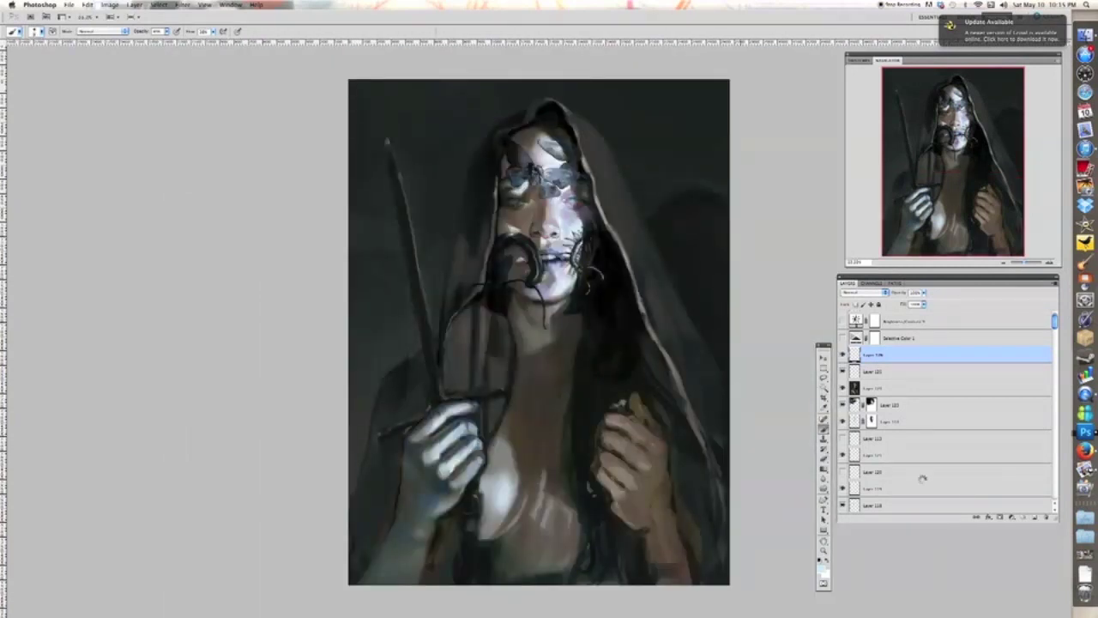
- Add two new layers above the painting and choose a bright blue foreground color
{"action": "left_click", "coordinate": [1035, 517]}
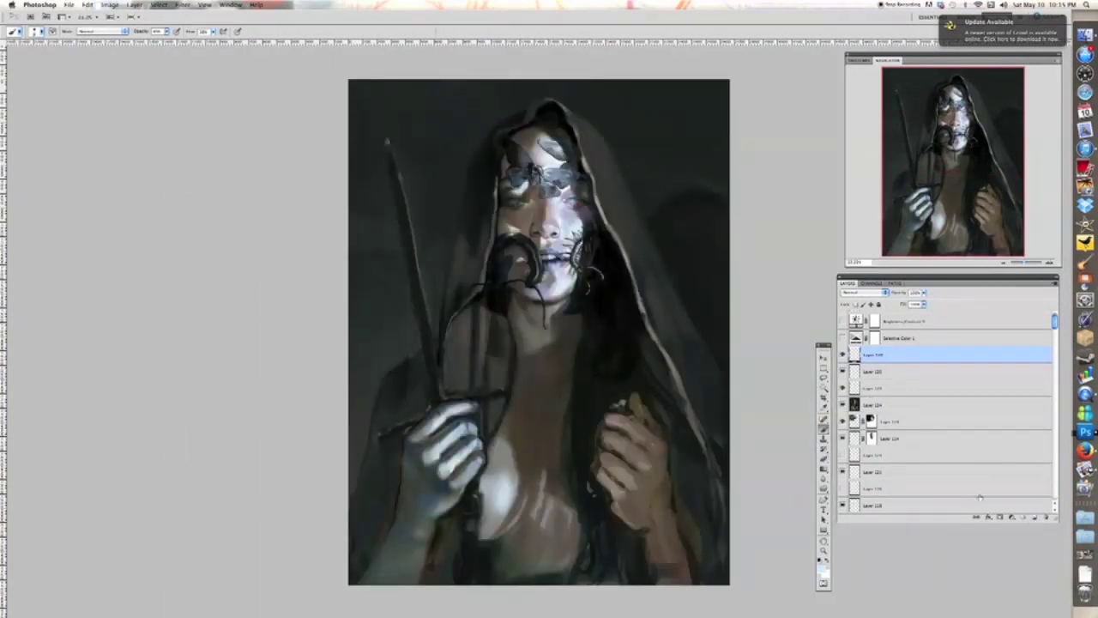
{"action": "key", "text": "super+plus"}
{"action": "left_click_drag", "start_coordinate": [608, 338], "coordinate": [616, 428]}
{"action": "left_click", "coordinate": [822, 569]}
{"action": "left_click", "coordinate": [878, 251]}
{"action": "left_click", "coordinate": [992, 231]}
{"action": "left_click", "coordinate": [1034, 518]}
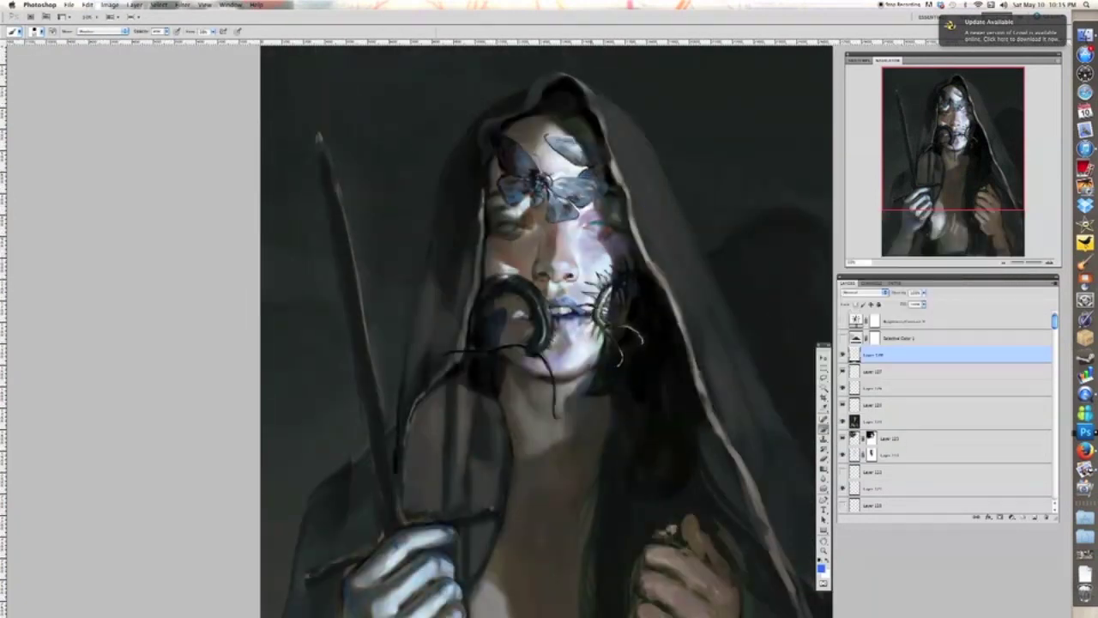
- Paint a chain of bright blue scalloped arcs on the hood along the outer side of its right rim
{"action": "key", "text": "super+plus"}
{"action": "left_click_drag", "start_coordinate": [666, 264], "coordinate": [661, 299]}
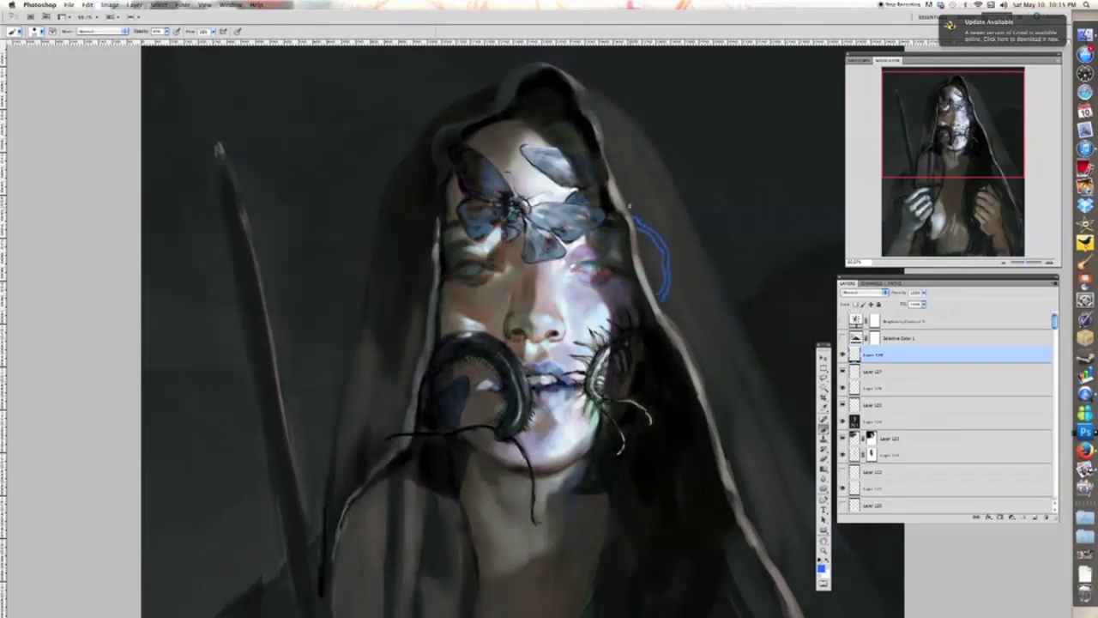
{"action": "mouse_move", "coordinate": [630, 207]}
{"action": "left_mouse_down"}
{"action": "mouse_move", "coordinate": [636, 167]}
{"action": "mouse_move", "coordinate": [608, 153]}
{"action": "mouse_move", "coordinate": [623, 163]}
{"action": "mouse_move", "coordinate": [626, 200]}
{"action": "left_mouse_up"}
{"action": "key", "text": "super+minus"}
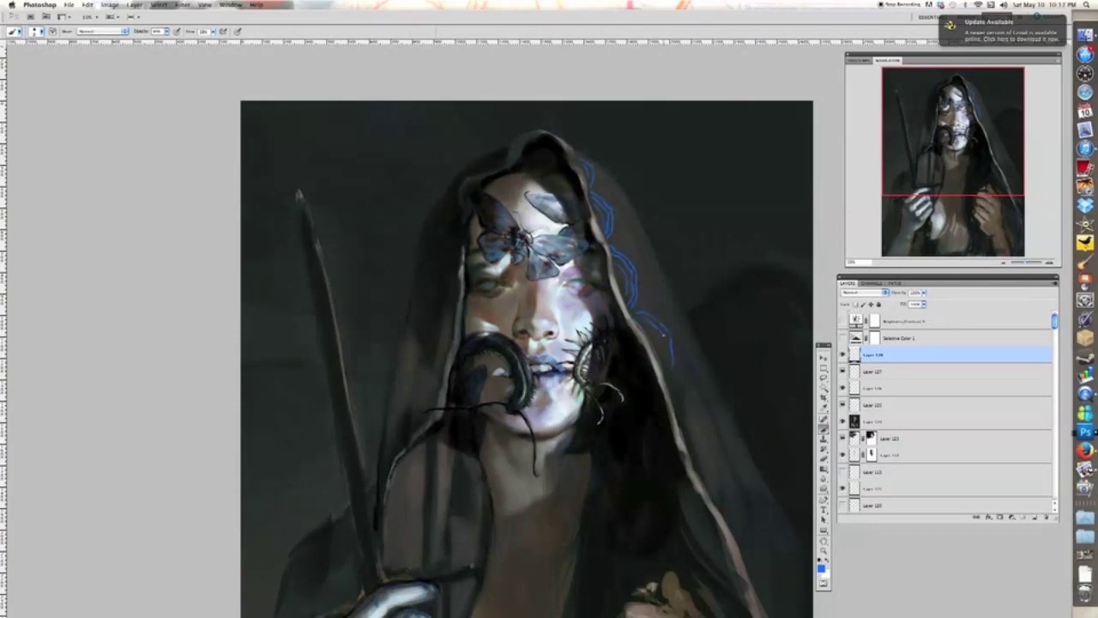
{"action": "key", "text": "super+plus"}
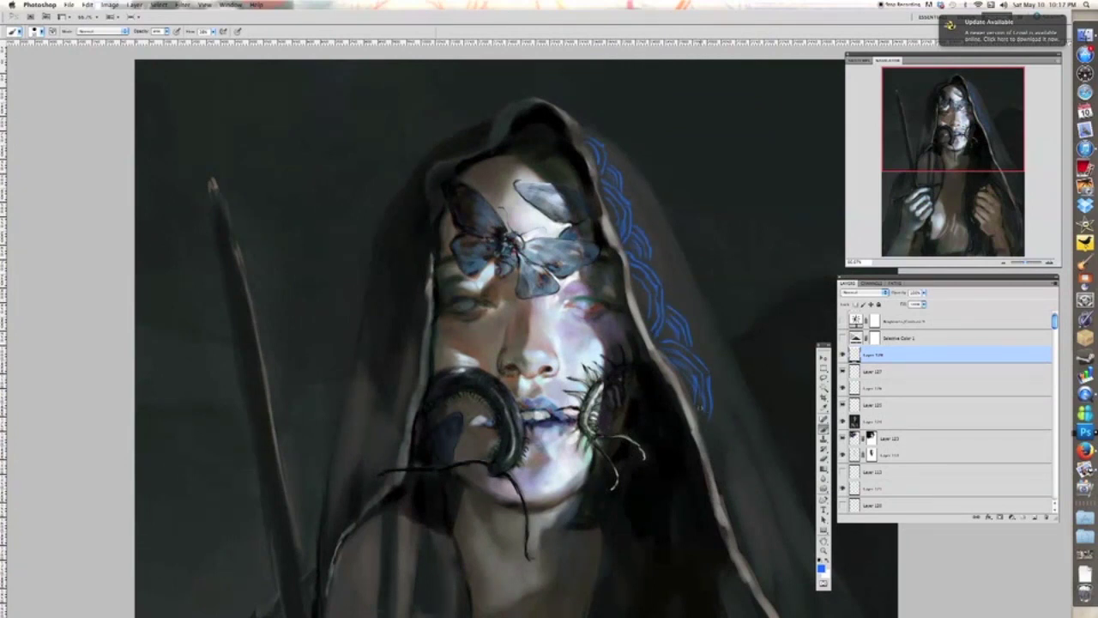
- Extend the interlaced blue arcs down the hood's right rim and add small branching strokes along their outer side
{"action": "left_click_drag", "start_coordinate": [713, 432], "coordinate": [743, 453]}
{"action": "left_click_drag", "start_coordinate": [748, 487], "coordinate": [740, 458]}
{"action": "mouse_move", "coordinate": [704, 412]}
{"action": "left_mouse_down"}
{"action": "mouse_move", "coordinate": [728, 427]}
{"action": "mouse_move", "coordinate": [729, 466]}
{"action": "left_mouse_up"}
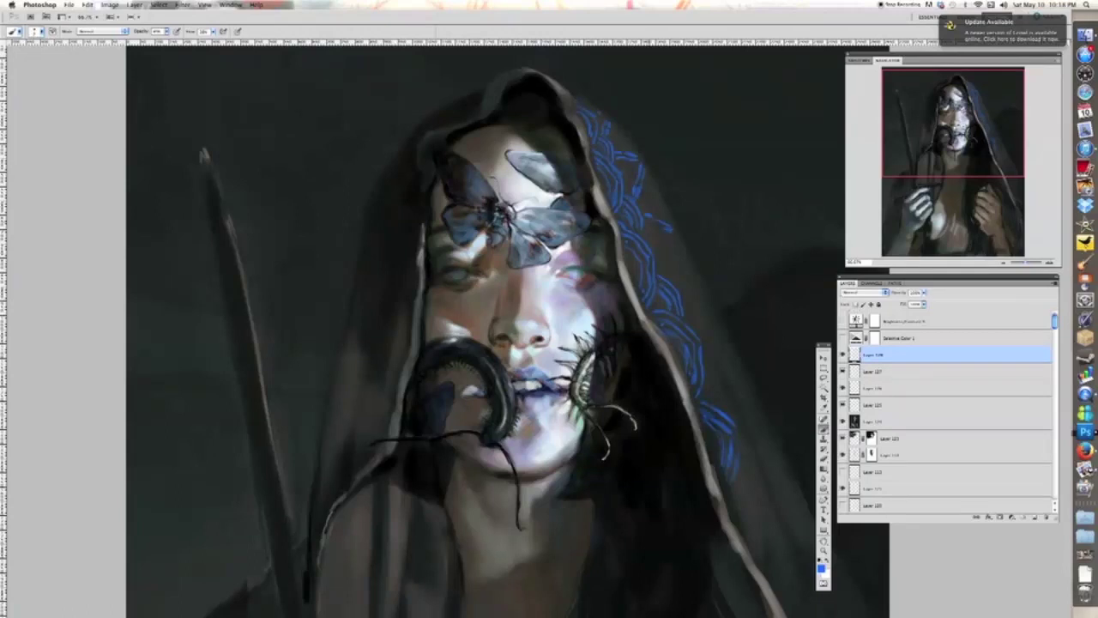
{"action": "left_click_drag", "start_coordinate": [659, 262], "coordinate": [677, 272]}
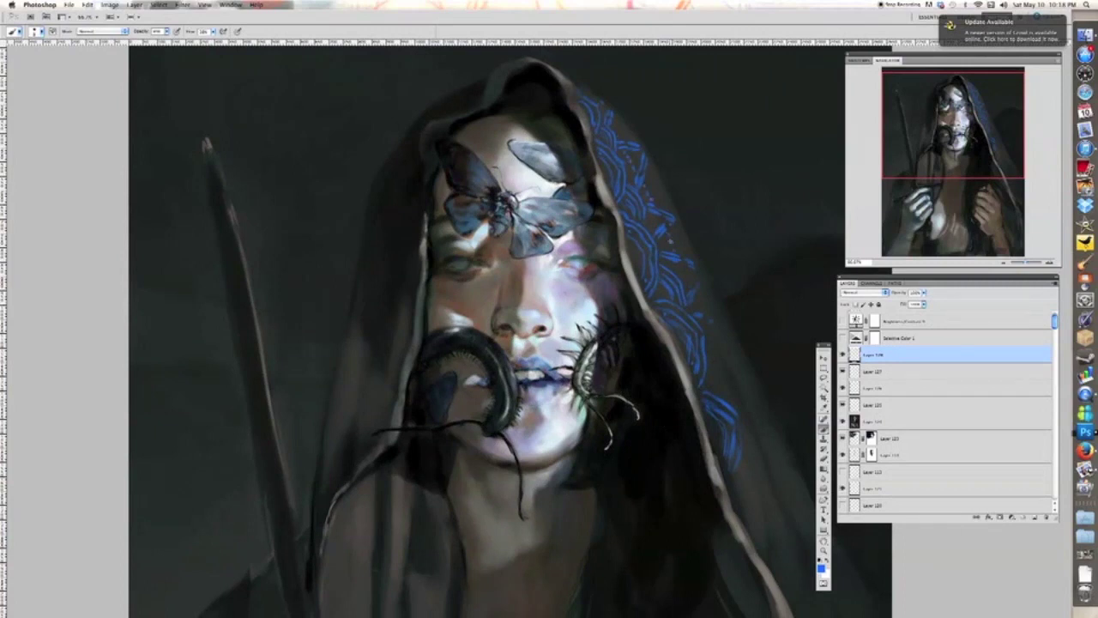
- Erase excess strokes from the outer edge of the blue pattern and brush new branches beside the lower arcs
{"action": "key", "text": "e"}
{"action": "left_click_drag", "start_coordinate": [670, 240], "coordinate": [628, 156]}
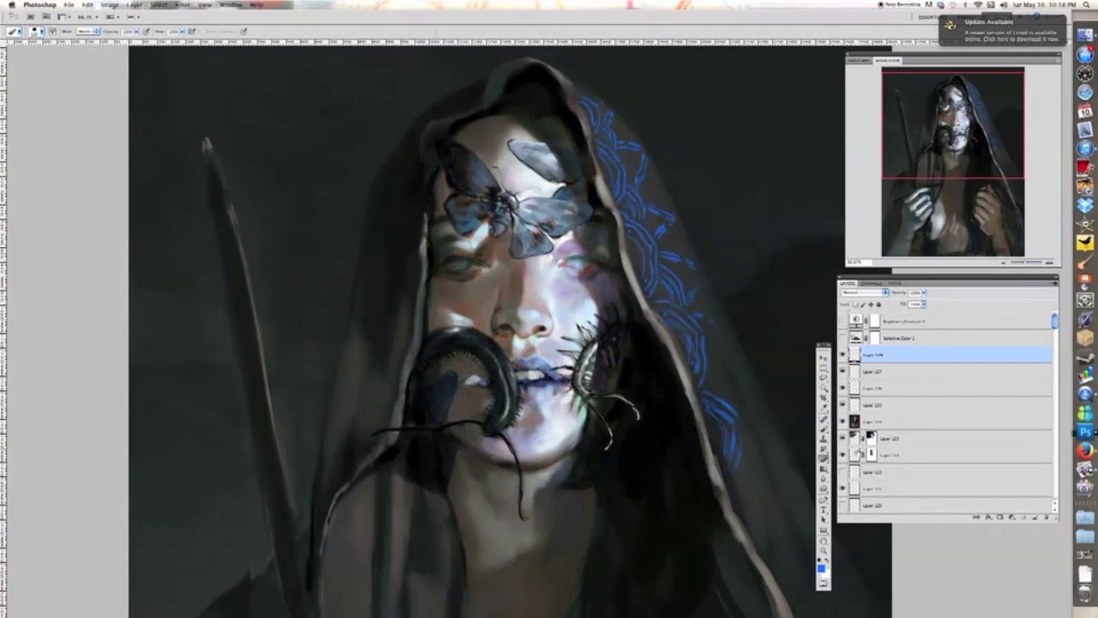
{"action": "key", "text": "b"}
{"action": "left_click_drag", "start_coordinate": [696, 318], "coordinate": [724, 326]}
{"action": "left_click_drag", "start_coordinate": [710, 357], "coordinate": [718, 343]}
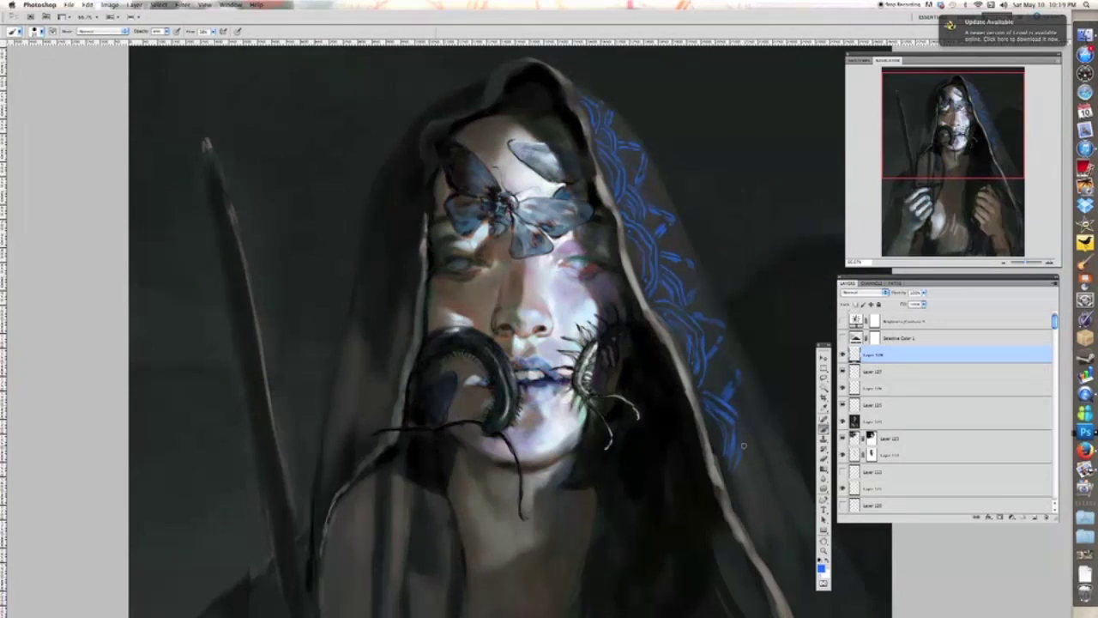
- Continue the blue pattern down the hood toward the shoulder and fill gaps between the lower arcs
{"action": "mouse_move", "coordinate": [743, 446]}
{"action": "left_mouse_down"}
{"action": "mouse_move", "coordinate": [772, 454]}
{"action": "mouse_move", "coordinate": [743, 477]}
{"action": "mouse_move", "coordinate": [760, 506]}
{"action": "mouse_move", "coordinate": [733, 484]}
{"action": "mouse_move", "coordinate": [760, 547]}
{"action": "left_mouse_up"}
{"action": "left_click_drag", "start_coordinate": [770, 525], "coordinate": [773, 549]}
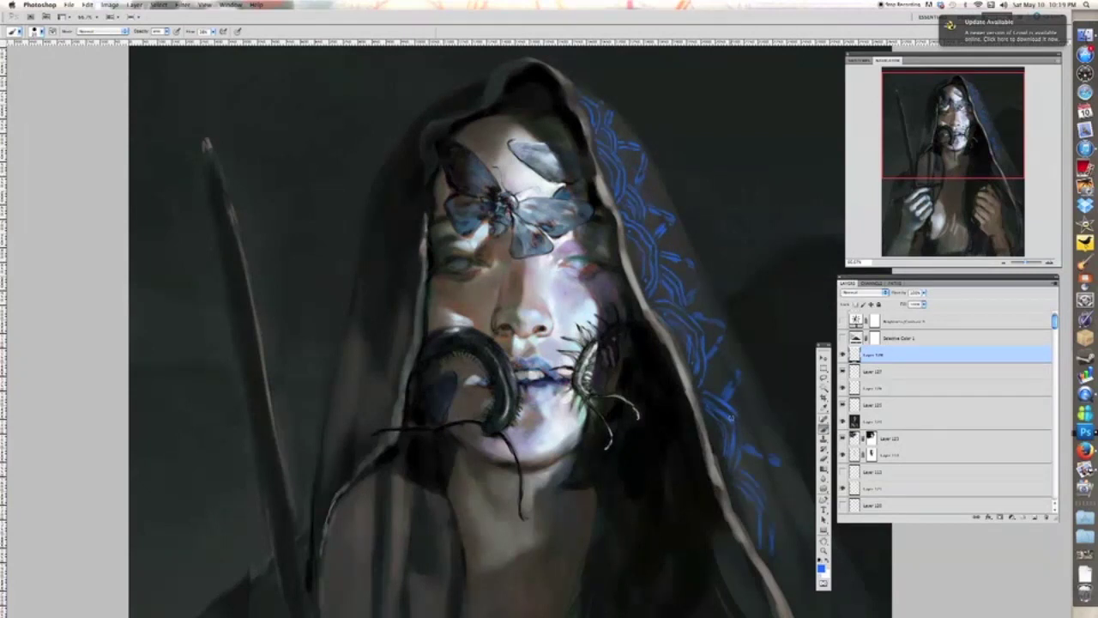
{"action": "left_click_drag", "start_coordinate": [707, 367], "coordinate": [721, 389]}
{"action": "mouse_move", "coordinate": [760, 461]}
{"action": "left_mouse_down"}
{"action": "mouse_move", "coordinate": [760, 482]}
{"action": "mouse_move", "coordinate": [754, 456]}
{"action": "left_mouse_up"}
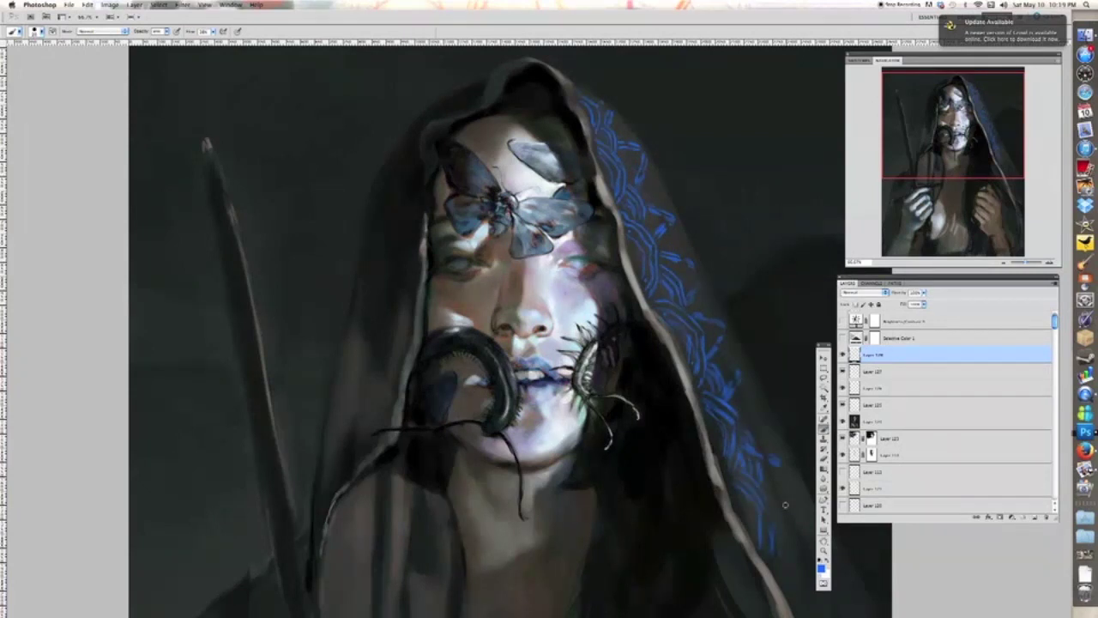
- Fade the blue hood pattern with a large soft eraser, then return to the Brush tool
{"action": "key", "text": "super+minus"}
{"action": "key", "text": "super+minus"}
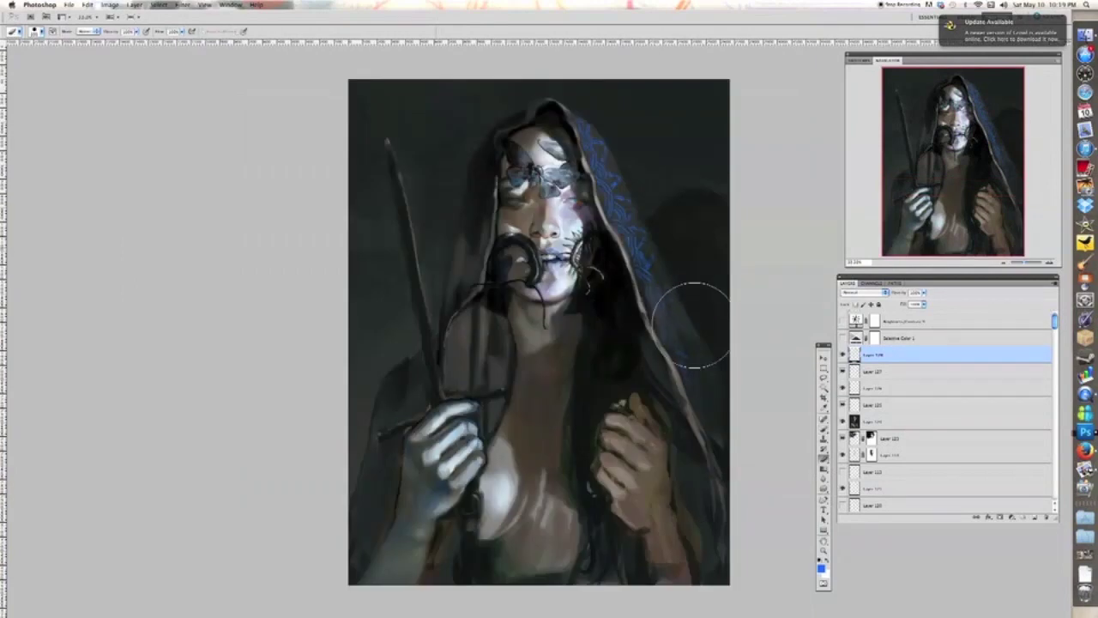
{"action": "key", "text": "super+plus"}
{"action": "left_click_drag", "start_coordinate": [601, 306], "coordinate": [610, 397]}
{"action": "key", "text": "bracketleft"}
{"action": "key", "text": "bracketleft"}
{"action": "key", "text": "bracketleft"}
{"action": "key", "text": "bracketleft"}
{"action": "left_click", "coordinate": [824, 428]}
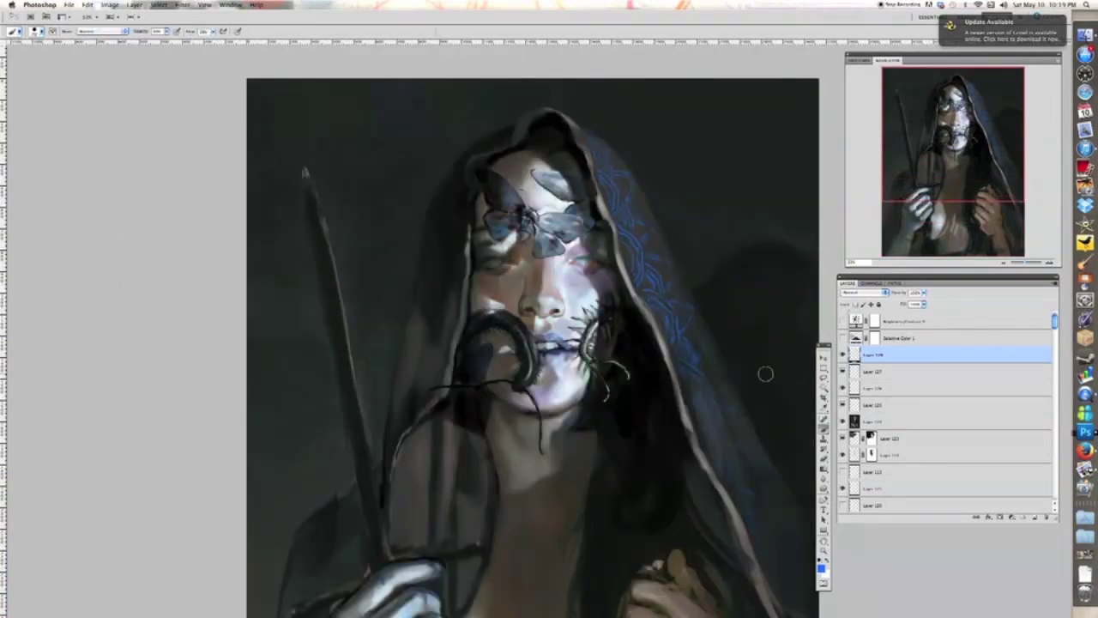
{"action": "key", "text": "super+plus"}
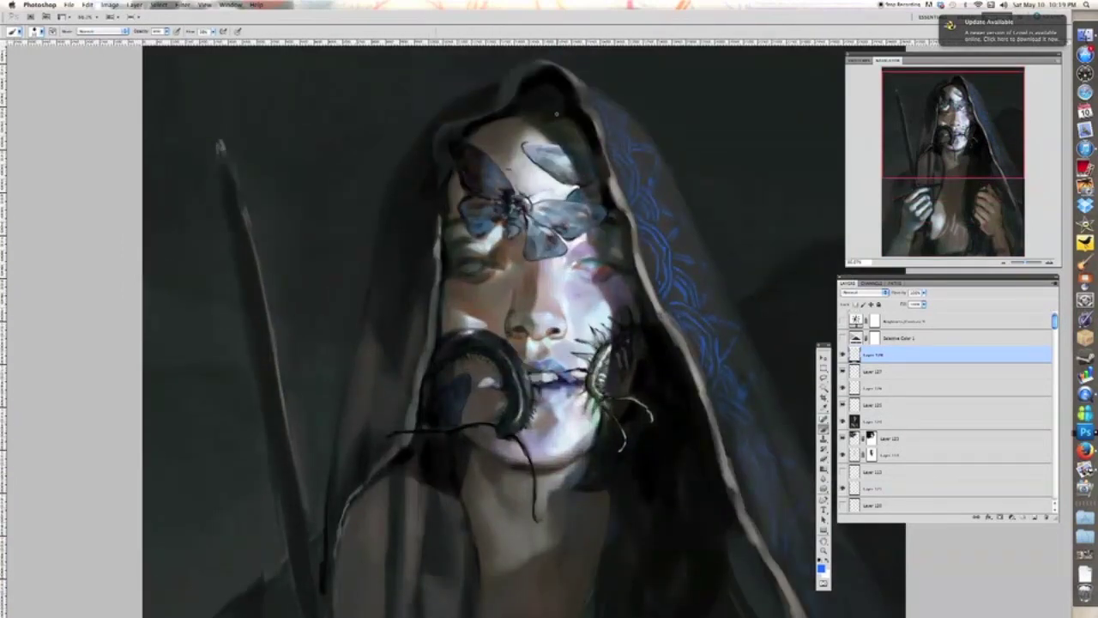
- Add a new layer and paint solid bright blue leaf-shaped spots between the arcs on the upper hood
{"action": "left_click", "coordinate": [1034, 518]}
{"action": "left_click_drag", "start_coordinate": [661, 181], "coordinate": [665, 193]}
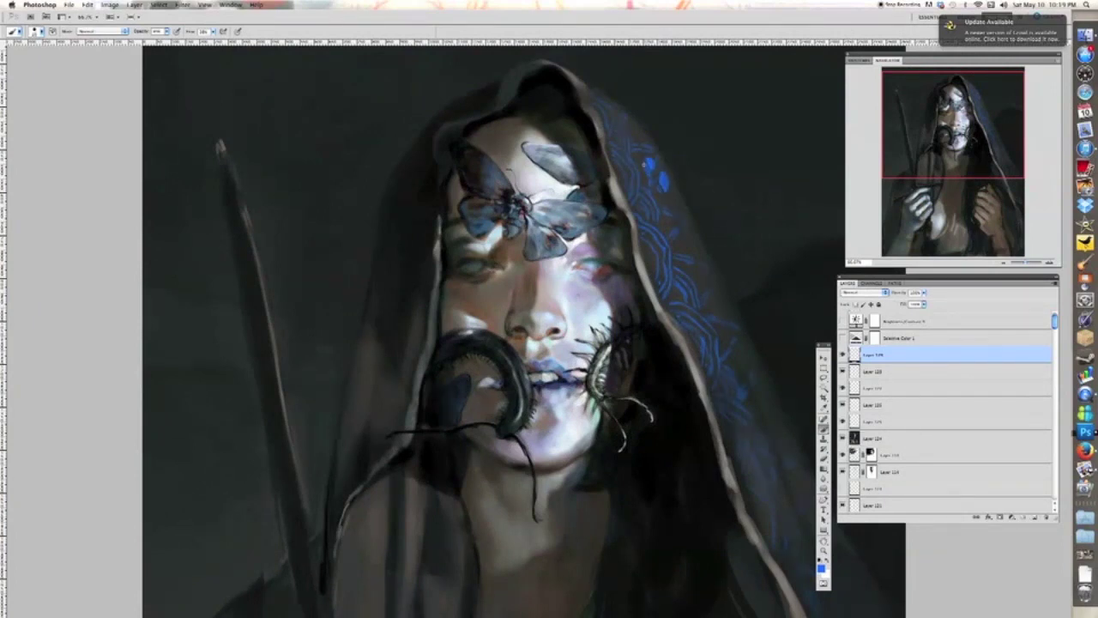
{"action": "left_click", "coordinate": [666, 224]}
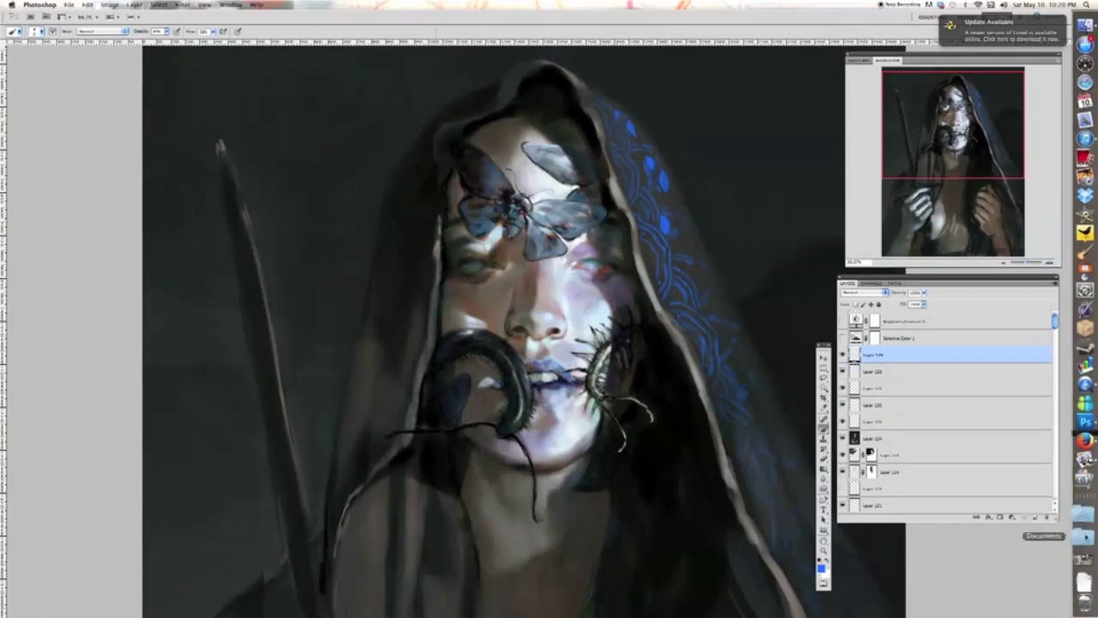
- Switch to the reference image in Preview, enlarge the Japanese print for its patterns, and return to the Photoshop painting
{"action": "left_click", "coordinate": [1085, 469]}
{"action": "left_click_drag", "start_coordinate": [197, 114], "coordinate": [307, 108]}
{"action": "key", "text": "super+plus"}
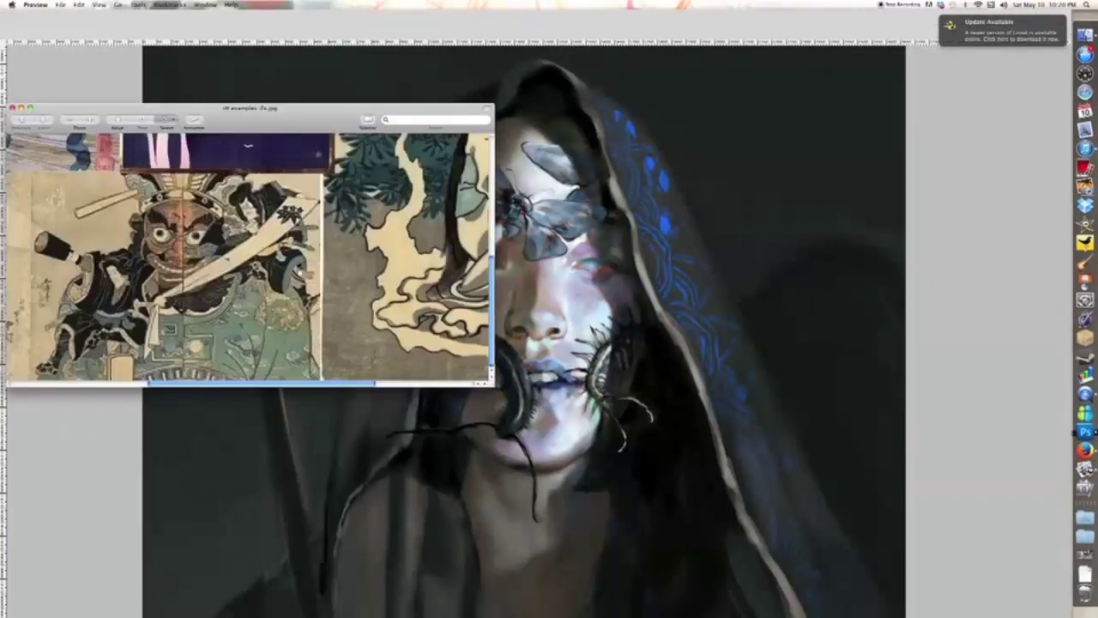
{"action": "left_click", "coordinate": [660, 353]}
- Paint more bright blue leaf spots and curved lines among the arcs along the middle of the hood's right side
{"action": "left_click_drag", "start_coordinate": [660, 353], "coordinate": [666, 362]}
{"action": "left_click_drag", "start_coordinate": [696, 287], "coordinate": [677, 290]}
{"action": "key", "text": "super+plus"}
{"action": "mouse_move", "coordinate": [732, 252]}
{"action": "left_mouse_down"}
{"action": "mouse_move", "coordinate": [699, 273]}
{"action": "mouse_move", "coordinate": [728, 294]}
{"action": "mouse_move", "coordinate": [714, 301]}
{"action": "left_mouse_up"}
{"action": "left_click_drag", "start_coordinate": [709, 220], "coordinate": [710, 242]}
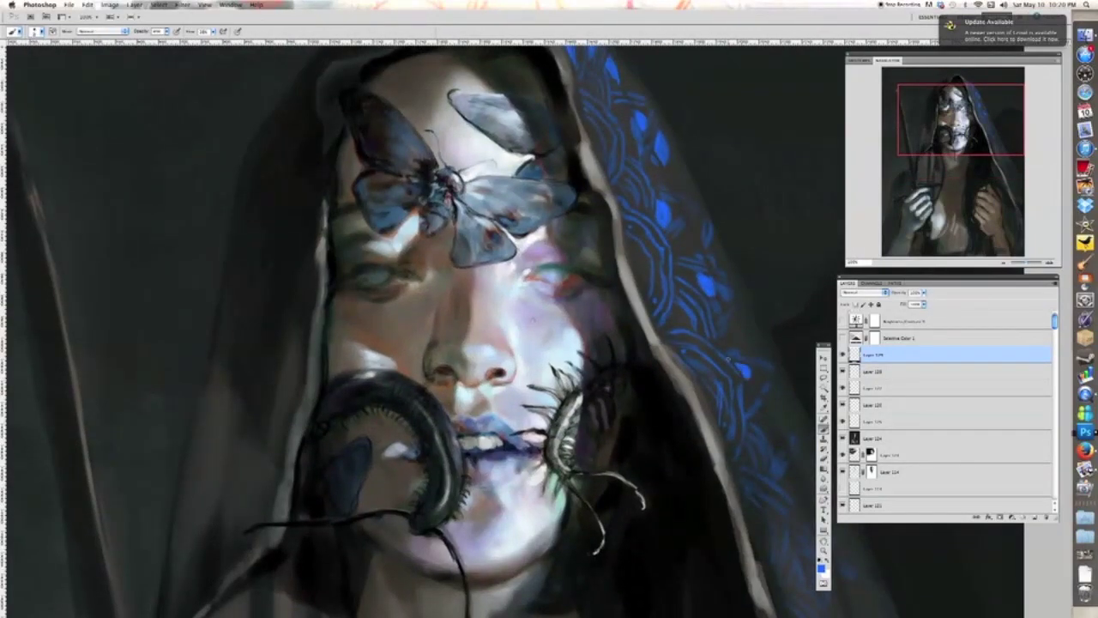
- Enlarge the brush and extend the blue pattern down the lower right side of the hood
{"action": "key", "text": "super+minus"}
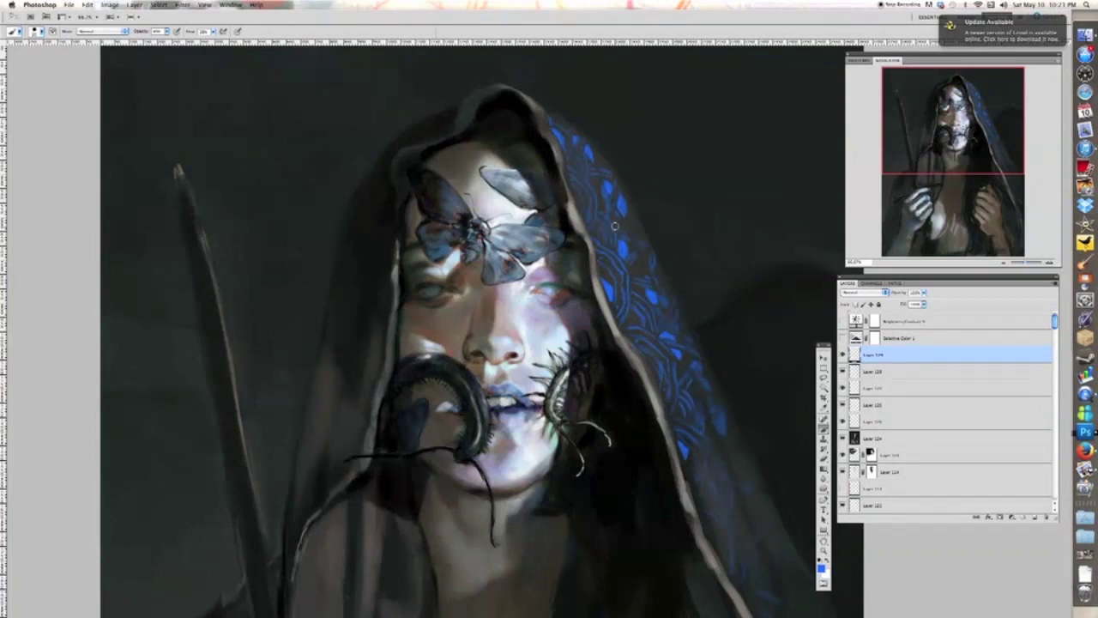
{"action": "key", "text": "super+minus"}
{"action": "key", "text": "super+minus"}
{"action": "key", "text": "super+plus"}
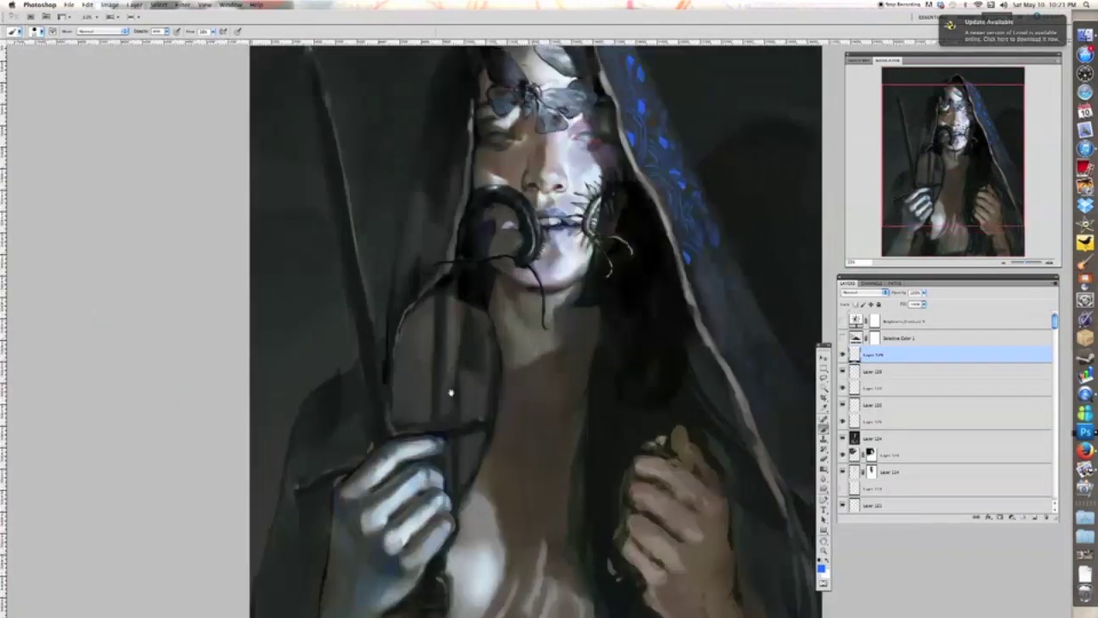
{"action": "key", "text": "super+plus"}
{"action": "left_click_drag", "start_coordinate": [787, 230], "coordinate": [565, 285]}
{"action": "key", "text": "bracketright"}
{"action": "key", "text": "bracketright"}
{"action": "key", "text": "bracketright"}
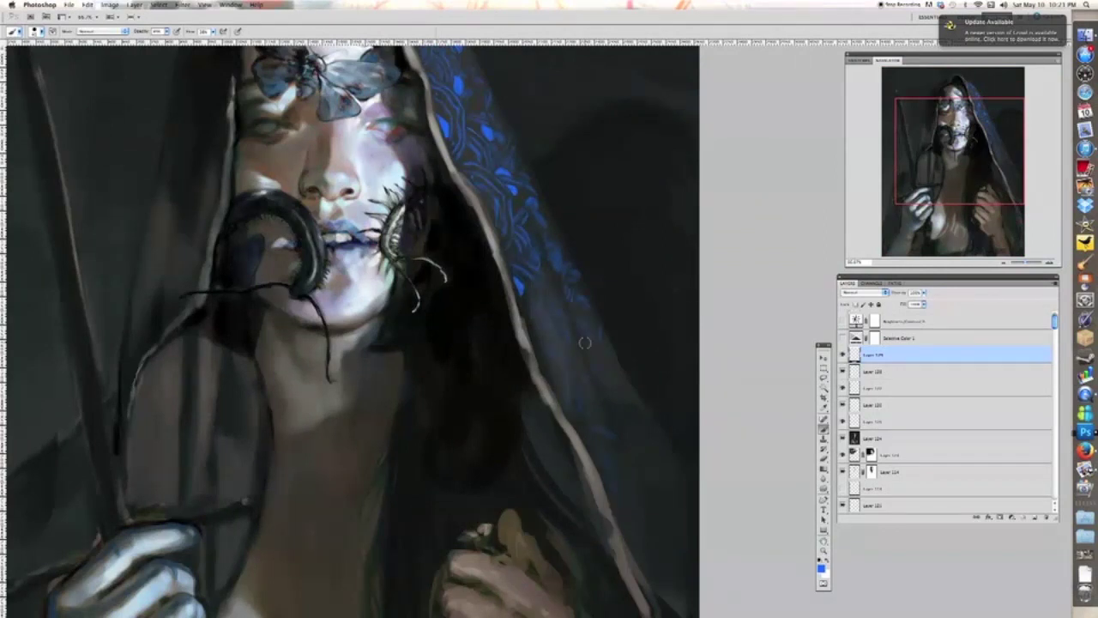
{"action": "left_click_drag", "start_coordinate": [584, 338], "coordinate": [621, 375]}
{"action": "mouse_move", "coordinate": [382, 330]}
{"action": "left_mouse_down"}
{"action": "mouse_move", "coordinate": [474, 446]}
{"action": "mouse_move", "coordinate": [492, 502]}
{"action": "left_mouse_up"}
{"action": "left_click_drag", "start_coordinate": [494, 121], "coordinate": [518, 137]}
{"action": "key", "text": "super+minus"}
{"action": "key", "text": "super+minus"}
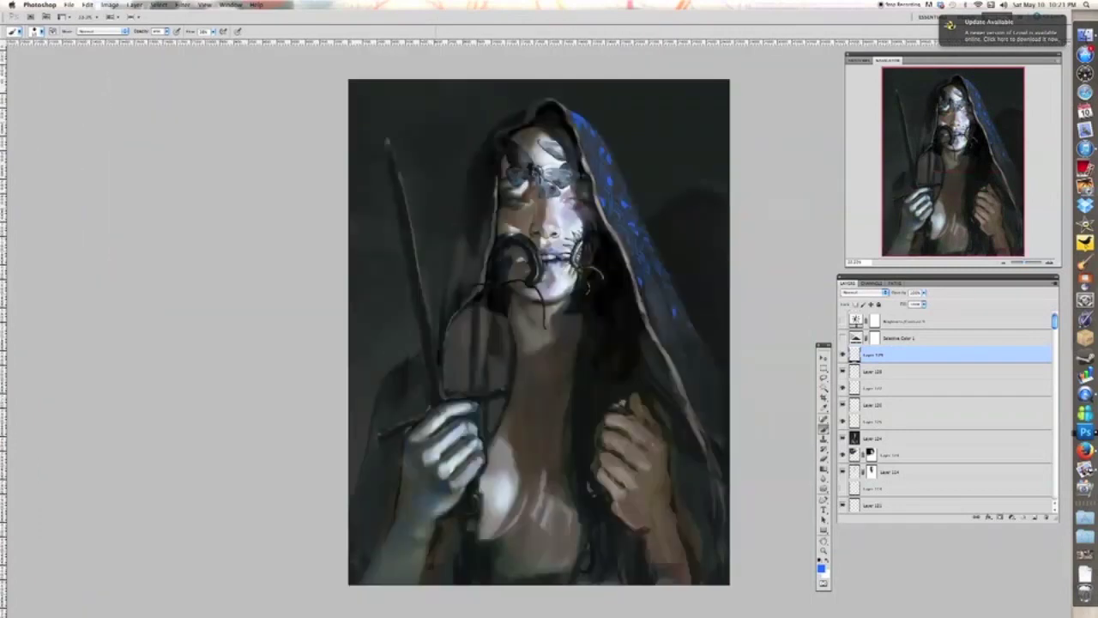
- Paint a soft blue wash over the patterned hood, reduce its layer's opacity and compare with the layer hidden
{"action": "left_click_drag", "start_coordinate": [600, 396], "coordinate": [572, 416]}
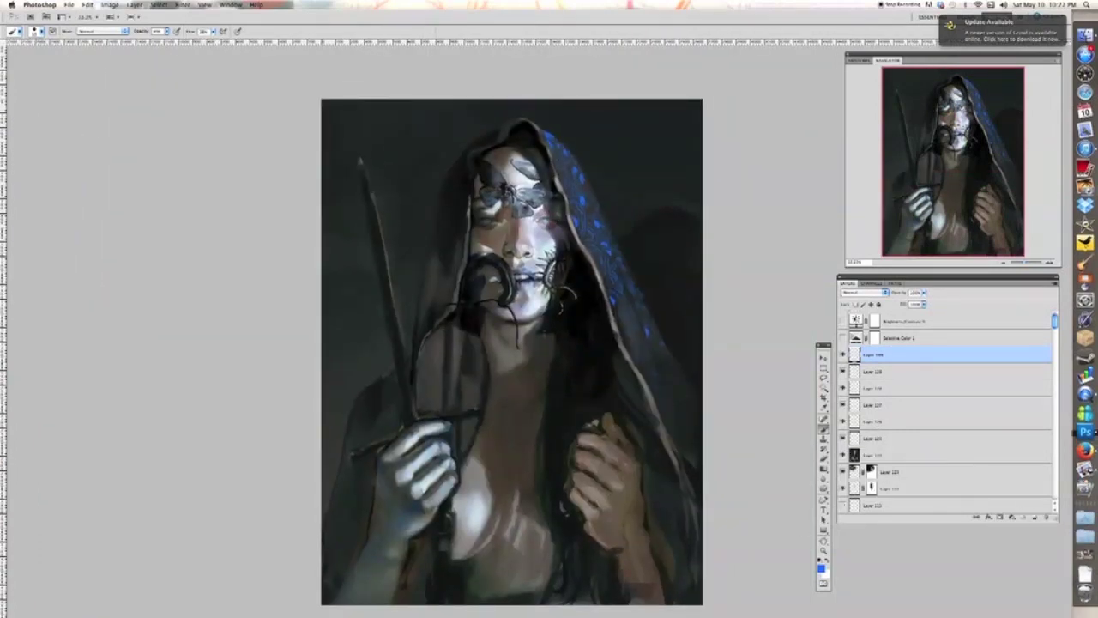
{"action": "key", "text": "super+plus"}
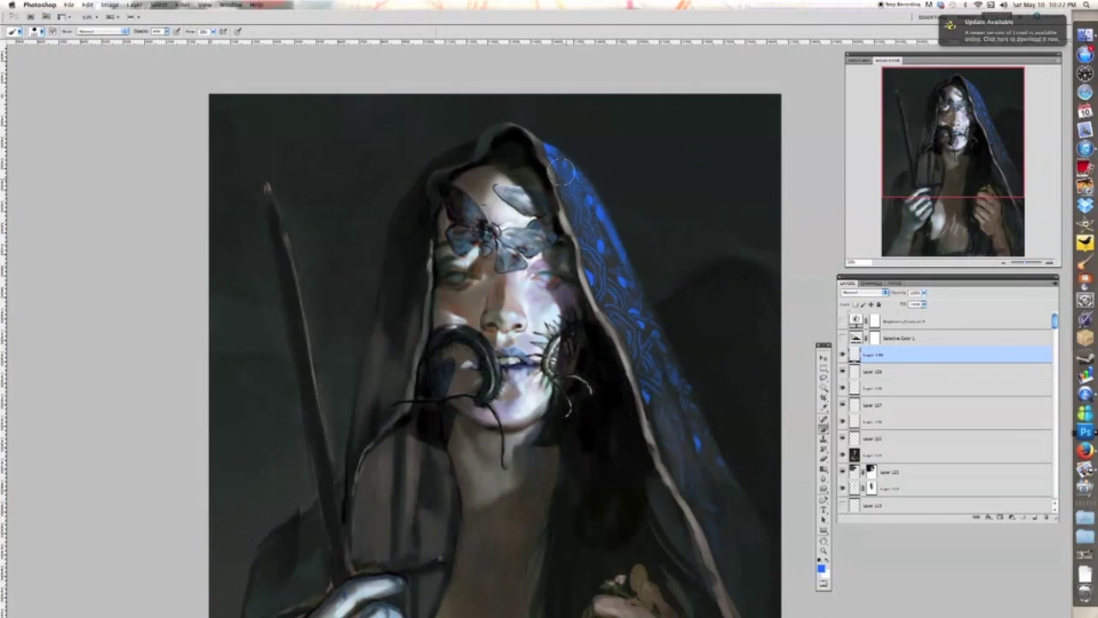
{"action": "key", "text": "super+minus"}
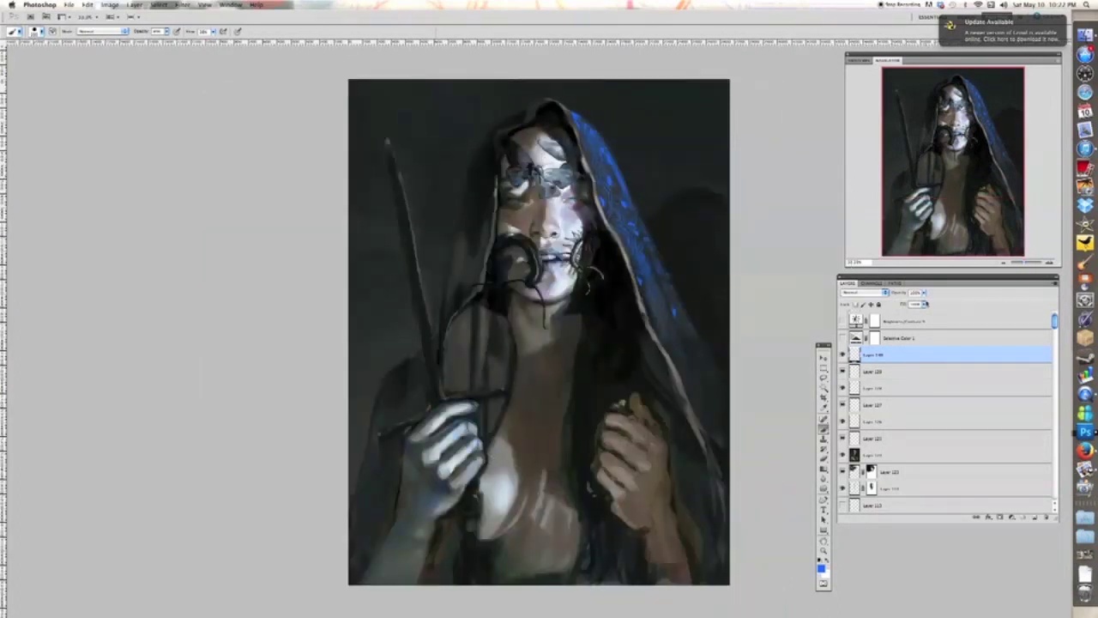
{"action": "left_click_drag", "start_coordinate": [924, 292], "coordinate": [906, 304]}
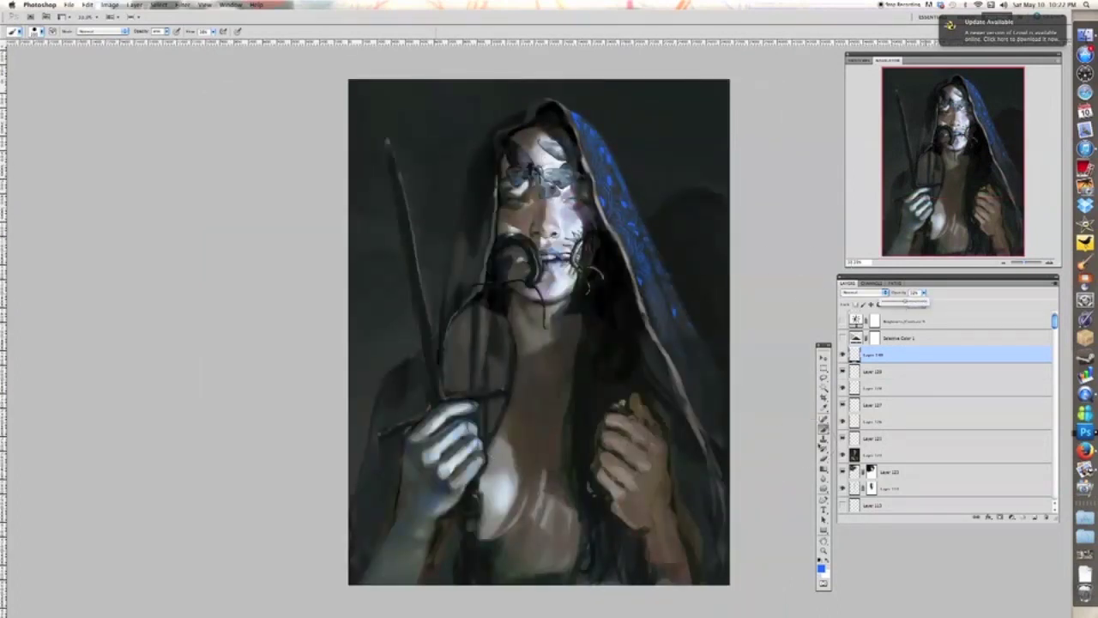
{"action": "left_click", "coordinate": [842, 355]}
{"action": "left_click", "coordinate": [843, 356]}
- Merge the selected blue pattern layer into the one below and toggle its visibility to compare
{"action": "left_click", "coordinate": [854, 372]}
{"action": "key", "text": "super+e"}
{"action": "left_click", "coordinate": [843, 373]}
{"action": "left_click", "coordinate": [844, 374]}
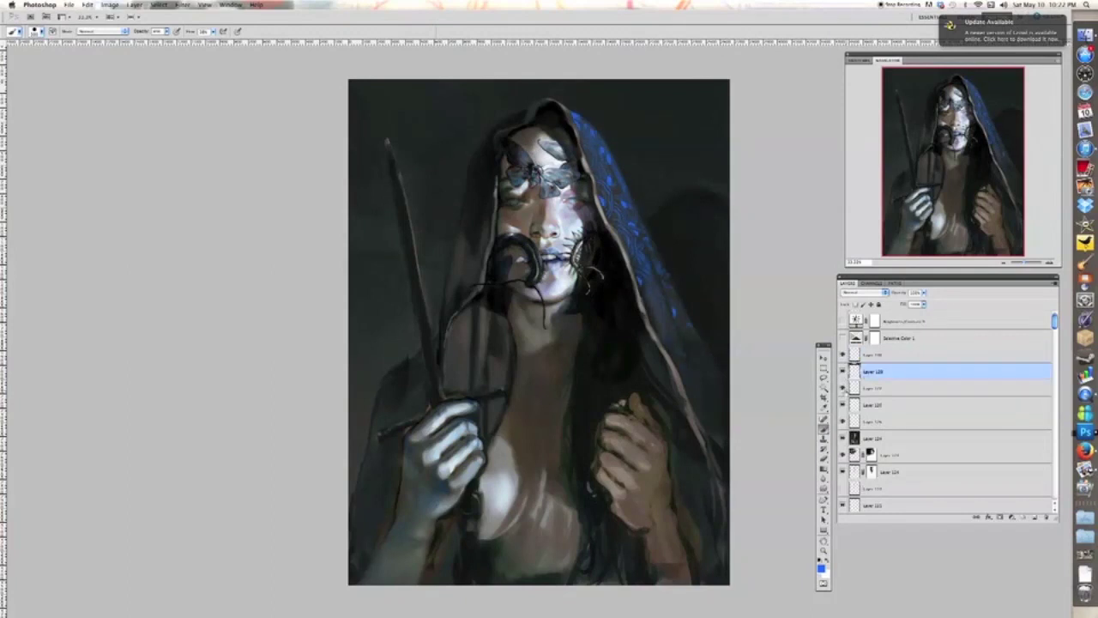
{"action": "left_click", "coordinate": [843, 373]}
{"action": "left_click", "coordinate": [843, 373]}
- Add a Hue/Saturation adjustment clipped to the blue pattern layer, lower its saturation and adjust its hue
{"action": "left_click", "coordinate": [1011, 518]}
{"action": "left_click", "coordinate": [1038, 531]}
{"action": "left_click", "coordinate": [877, 380], "text": "alt"}
{"action": "mouse_move", "coordinate": [789, 300]}
{"action": "left_mouse_down"}
{"action": "mouse_move", "coordinate": [752, 302]}
{"action": "mouse_move", "coordinate": [793, 299]}
{"action": "left_mouse_up"}
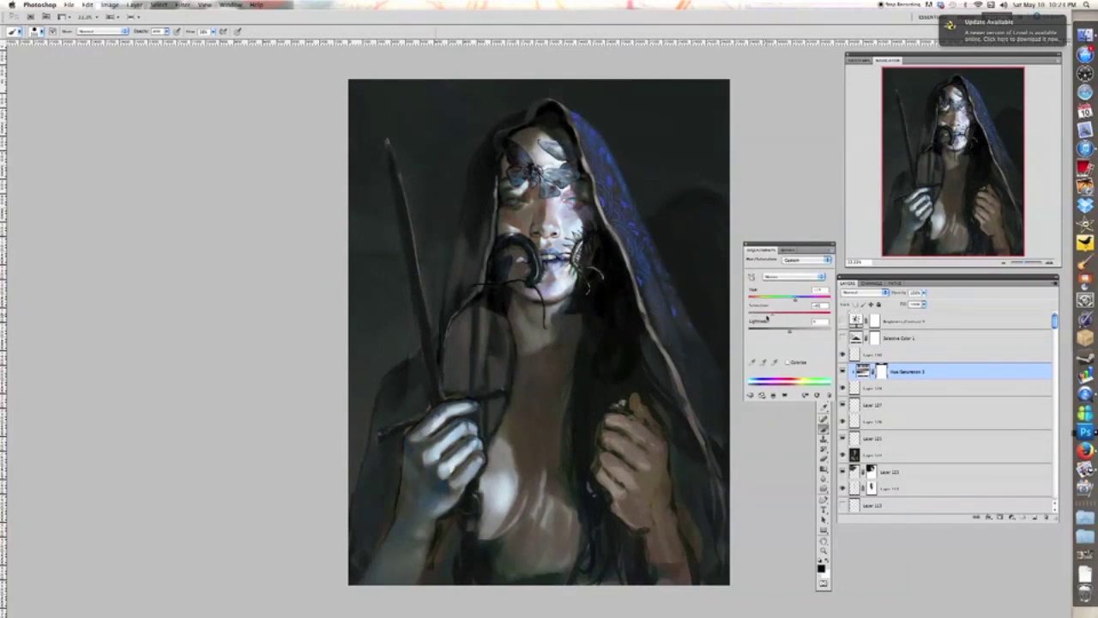
{"action": "left_click", "coordinate": [776, 315]}
{"action": "left_click_drag", "start_coordinate": [795, 300], "coordinate": [788, 300]}
{"action": "left_click", "coordinate": [747, 244]}
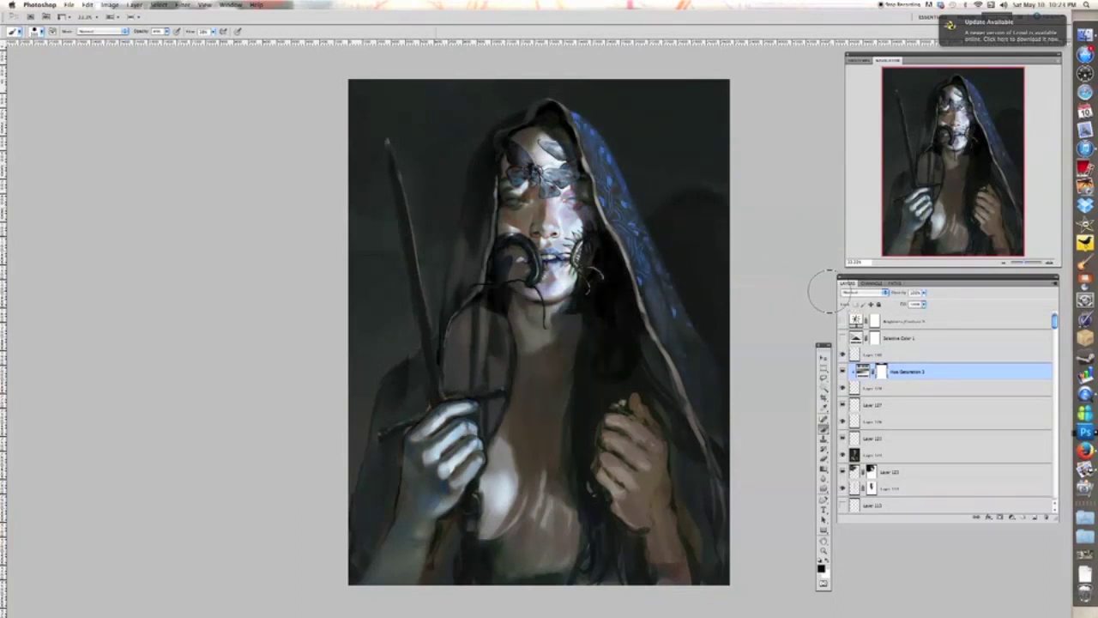
- Merge the Hue/Saturation adjustment into the pattern layer, compare with the layer hidden and adjust its opacity
{"action": "key", "text": "super+e"}
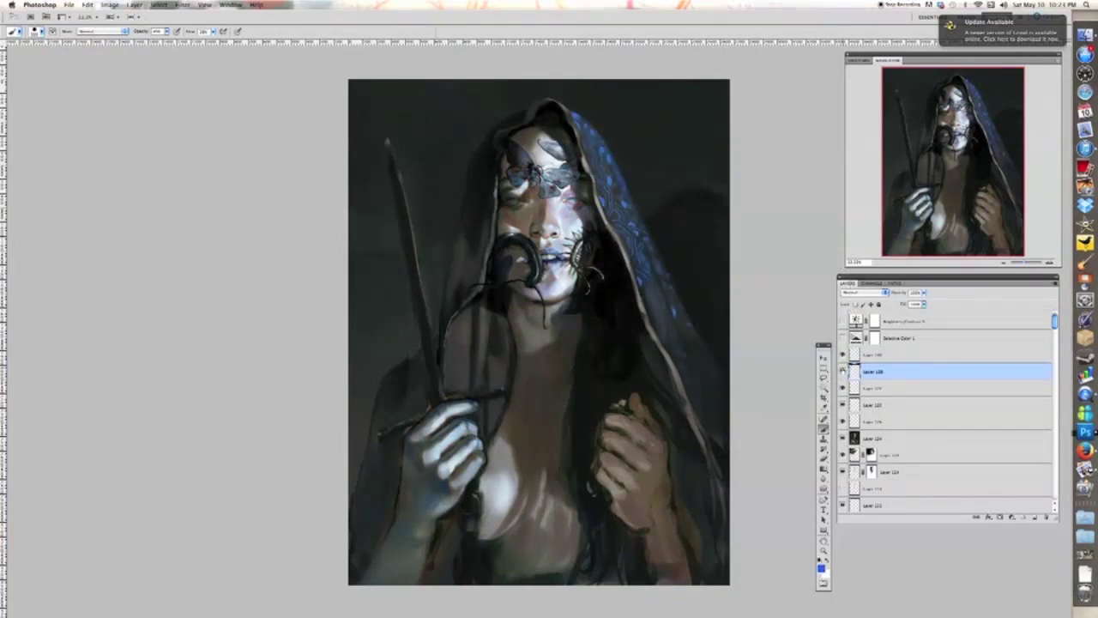
{"action": "left_click", "coordinate": [842, 371]}
{"action": "left_click", "coordinate": [843, 371]}
{"action": "mouse_move", "coordinate": [924, 292]}
{"action": "left_mouse_down"}
{"action": "mouse_move", "coordinate": [900, 303]}
{"action": "mouse_move", "coordinate": [930, 303]}
{"action": "left_mouse_up"}
- Add new layers above the pattern, choose a pale blue background color and swap it to the foreground
{"action": "key", "text": "super+equal"}
{"action": "key", "text": "super+equal"}
{"action": "key", "text": "super+equal"}
{"action": "key", "text": "super+minus"}
{"action": "left_click", "coordinate": [1035, 518]}
{"action": "left_click", "coordinate": [826, 573]}
{"action": "left_click", "coordinate": [856, 257]}
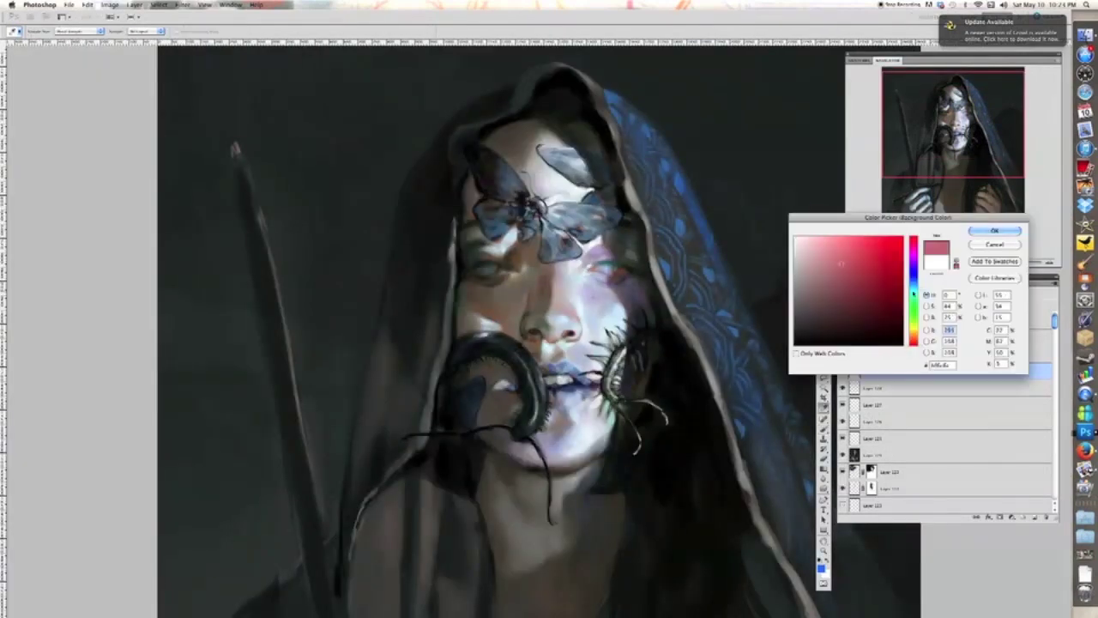
{"action": "left_click", "coordinate": [915, 287]}
{"action": "left_click", "coordinate": [823, 239]}
{"action": "left_click", "coordinate": [995, 230]}
{"action": "left_click", "coordinate": [1034, 517]}
{"action": "key", "text": "x"}
{"action": "left_click_drag", "start_coordinate": [913, 459], "coordinate": [916, 482]}
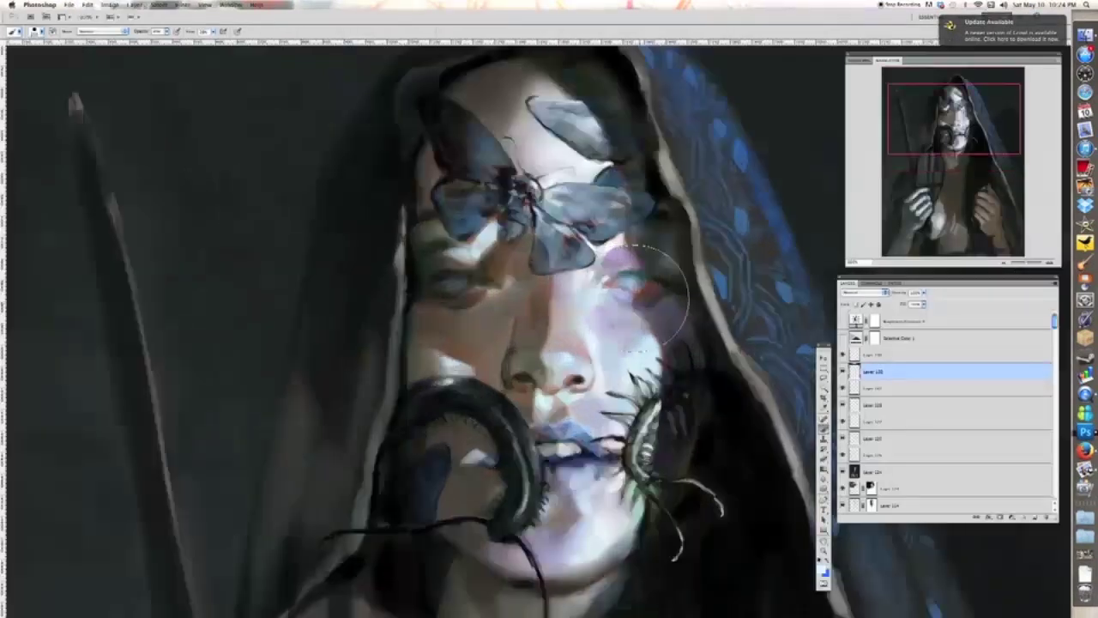
- Shrink the brush and paint thin pale highlights on the pattern's upper arcs beside the hood's right rim
{"action": "left_click_drag", "start_coordinate": [636, 297], "coordinate": [602, 345]}
{"action": "key", "text": "bracketleft"}
{"action": "key", "text": "bracketleft"}
{"action": "key", "text": "bracketleft"}
{"action": "key", "text": "bracketleft"}
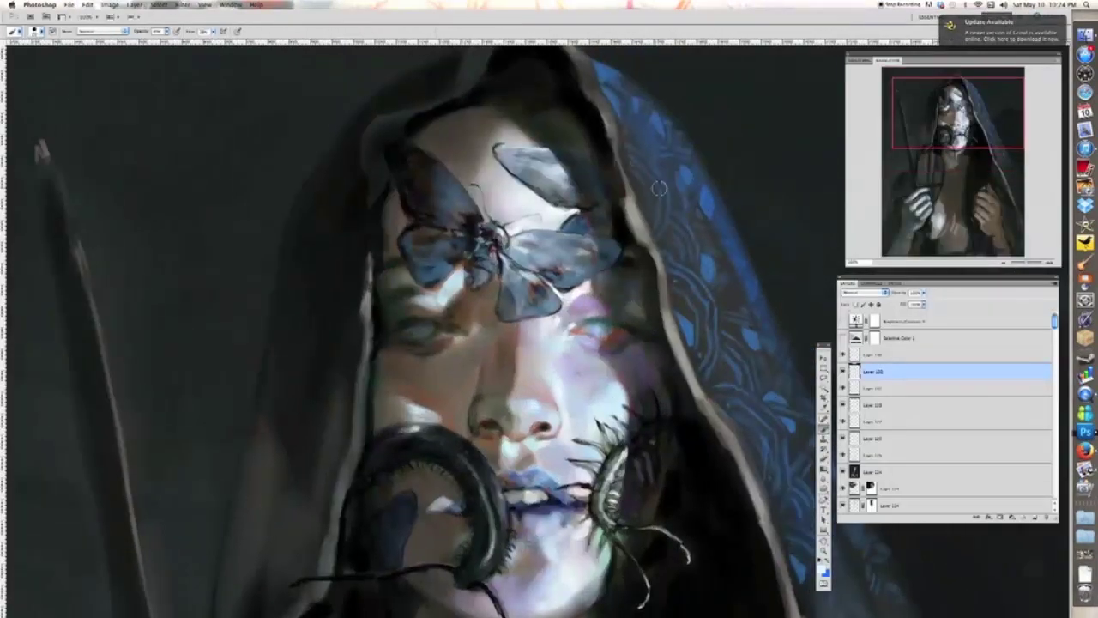
{"action": "left_click_drag", "start_coordinate": [650, 199], "coordinate": [649, 212]}
{"action": "mouse_move", "coordinate": [635, 161]}
{"action": "left_mouse_down"}
{"action": "mouse_move", "coordinate": [658, 214]}
{"action": "mouse_move", "coordinate": [635, 230]}
{"action": "mouse_move", "coordinate": [659, 257]}
{"action": "mouse_move", "coordinate": [690, 377]}
{"action": "mouse_move", "coordinate": [729, 442]}
{"action": "left_mouse_up"}
{"action": "left_click_drag", "start_coordinate": [657, 292], "coordinate": [657, 350]}
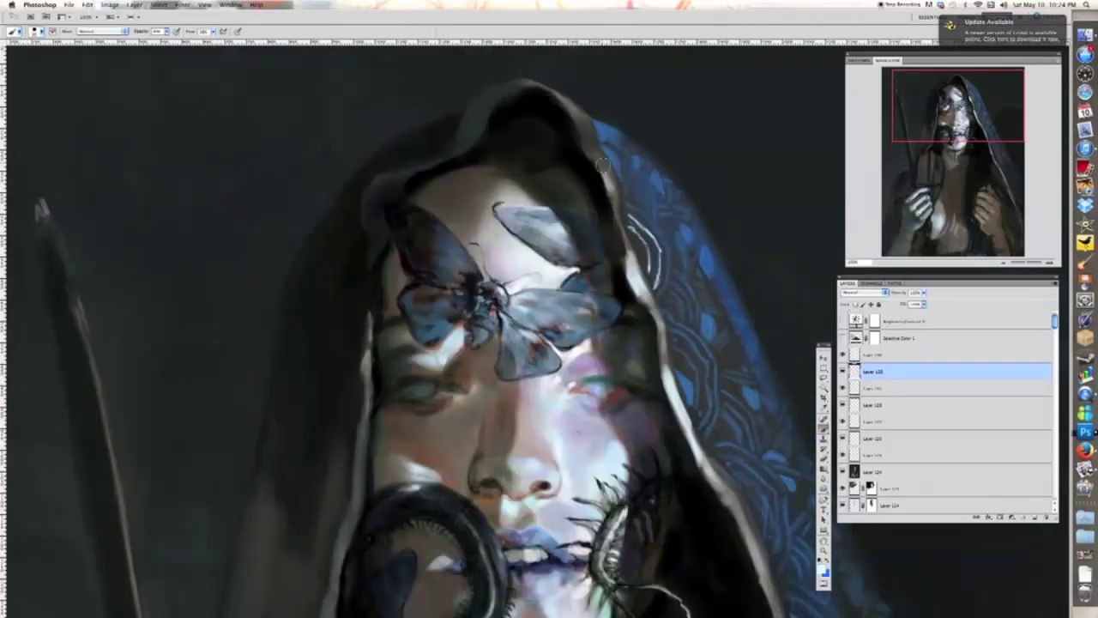
{"action": "left_click_drag", "start_coordinate": [669, 247], "coordinate": [660, 295]}
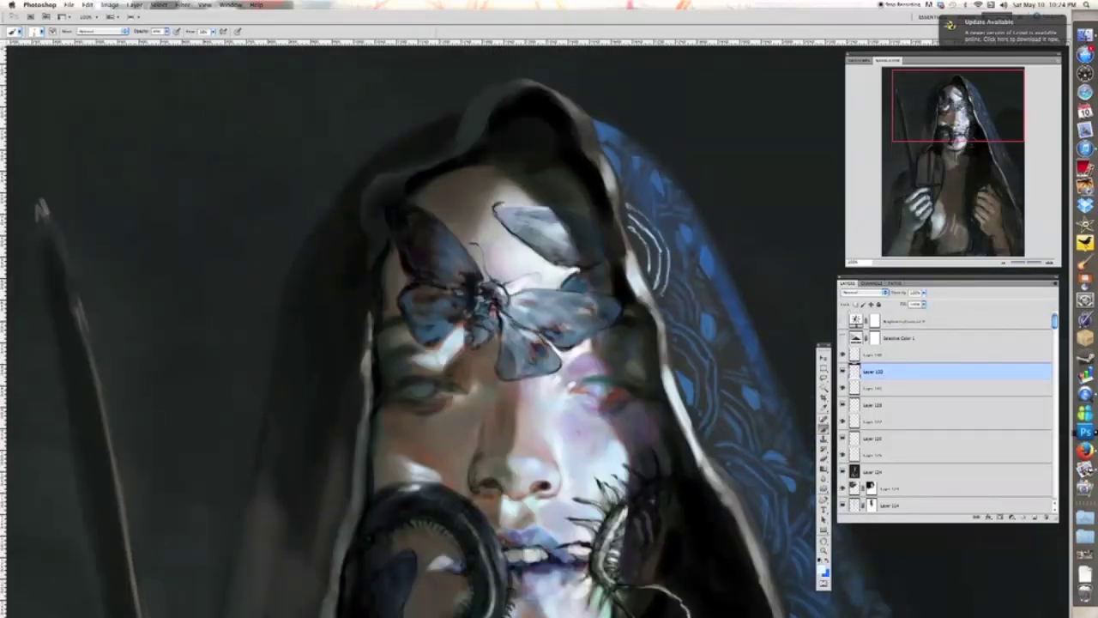
- Paint pale highlights over the leaf shapes and curved lines in the middle of the hood pattern
{"action": "mouse_move", "coordinate": [680, 238]}
{"action": "left_mouse_down"}
{"action": "mouse_move", "coordinate": [684, 259]}
{"action": "mouse_move", "coordinate": [689, 245]}
{"action": "mouse_move", "coordinate": [708, 271]}
{"action": "mouse_move", "coordinate": [703, 262]}
{"action": "left_mouse_up"}
{"action": "left_click_drag", "start_coordinate": [685, 260], "coordinate": [693, 302]}
{"action": "left_click_drag", "start_coordinate": [673, 285], "coordinate": [716, 335]}
{"action": "left_click_drag", "start_coordinate": [711, 326], "coordinate": [702, 341]}
{"action": "left_click_drag", "start_coordinate": [681, 297], "coordinate": [694, 322]}
{"action": "left_click_drag", "start_coordinate": [677, 324], "coordinate": [700, 341]}
{"action": "mouse_move", "coordinate": [664, 312]}
{"action": "left_mouse_down"}
{"action": "mouse_move", "coordinate": [707, 388]}
{"action": "mouse_move", "coordinate": [709, 416]}
{"action": "left_mouse_up"}
- Add further pale highlight strokes to the arcs beside the hood rim at eye level and enlarge the brush
{"action": "key", "text": "super+minus"}
{"action": "key", "text": "super+minus"}
{"action": "key", "text": "super+plus"}
{"action": "key", "text": "super+plus"}
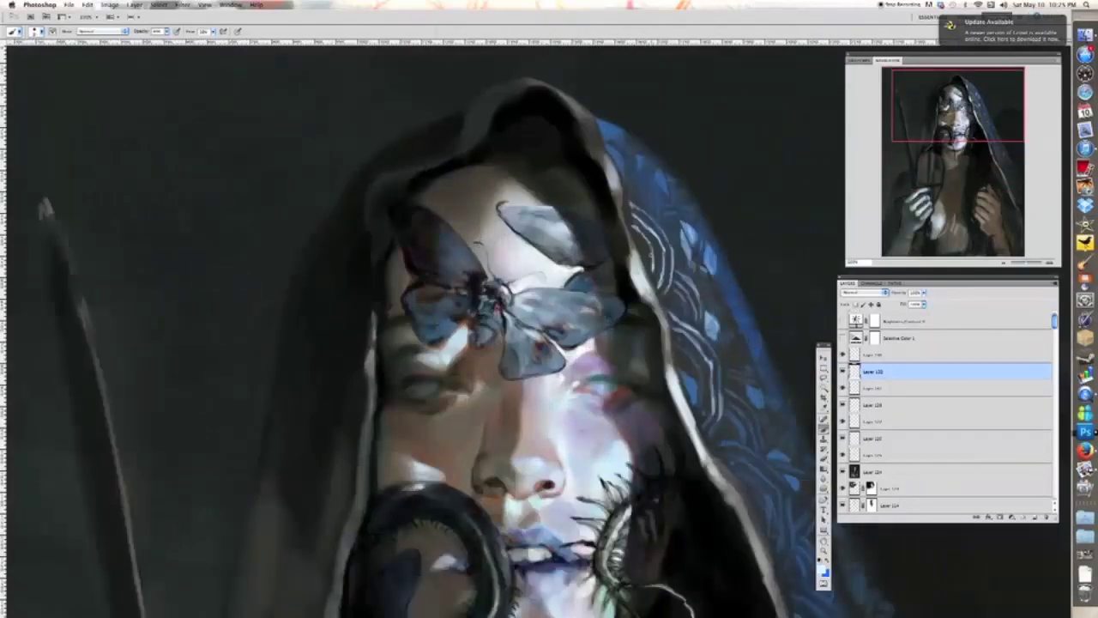
{"action": "left_click_drag", "start_coordinate": [660, 309], "coordinate": [665, 321]}
{"action": "left_click_drag", "start_coordinate": [655, 308], "coordinate": [670, 339]}
{"action": "left_click_drag", "start_coordinate": [677, 336], "coordinate": [710, 420]}
{"action": "key", "text": "bracketright"}
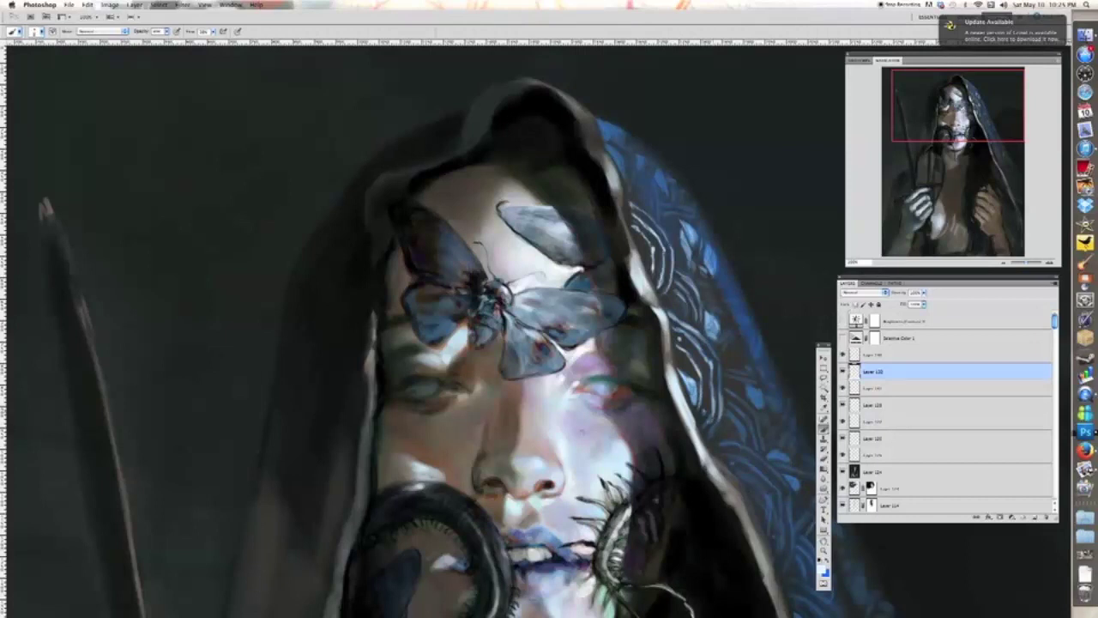
- Paint short pale highlight strokes on the outer part of the blue hood pattern at eye level
{"action": "left_click_drag", "start_coordinate": [742, 312], "coordinate": [732, 319]}
{"action": "left_click_drag", "start_coordinate": [735, 302], "coordinate": [725, 299]}
{"action": "key", "text": "super+minus"}
{"action": "key", "text": "super+minus"}
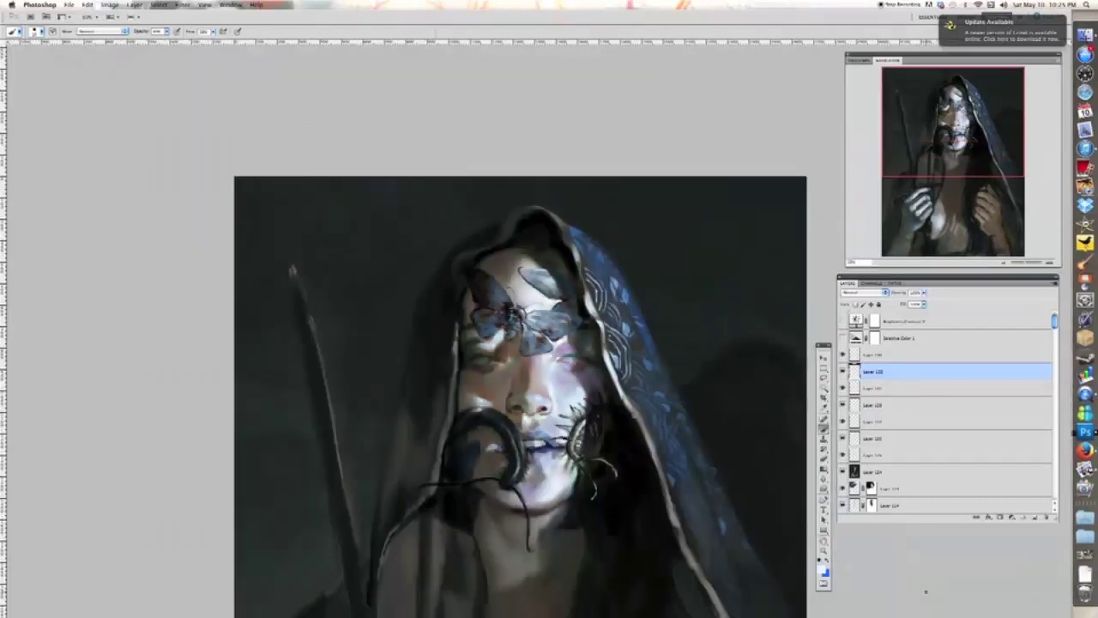
- Try a Hue/Saturation adjustment layer above the pattern layers with shifted hue and lightness
{"action": "left_click", "coordinate": [843, 354]}
{"action": "left_click", "coordinate": [842, 354]}
{"action": "left_click", "coordinate": [873, 355]}
{"action": "left_click", "coordinate": [1011, 517]}
{"action": "left_click", "coordinate": [1027, 591]}
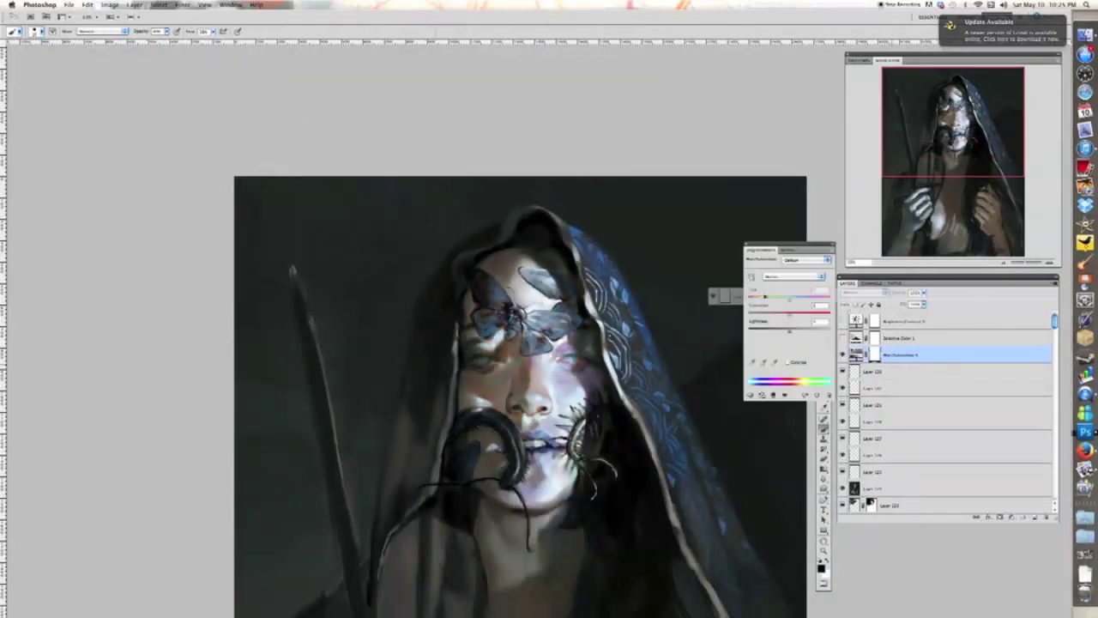
{"action": "left_click", "coordinate": [1034, 516]}
{"action": "key", "text": "super+z"}
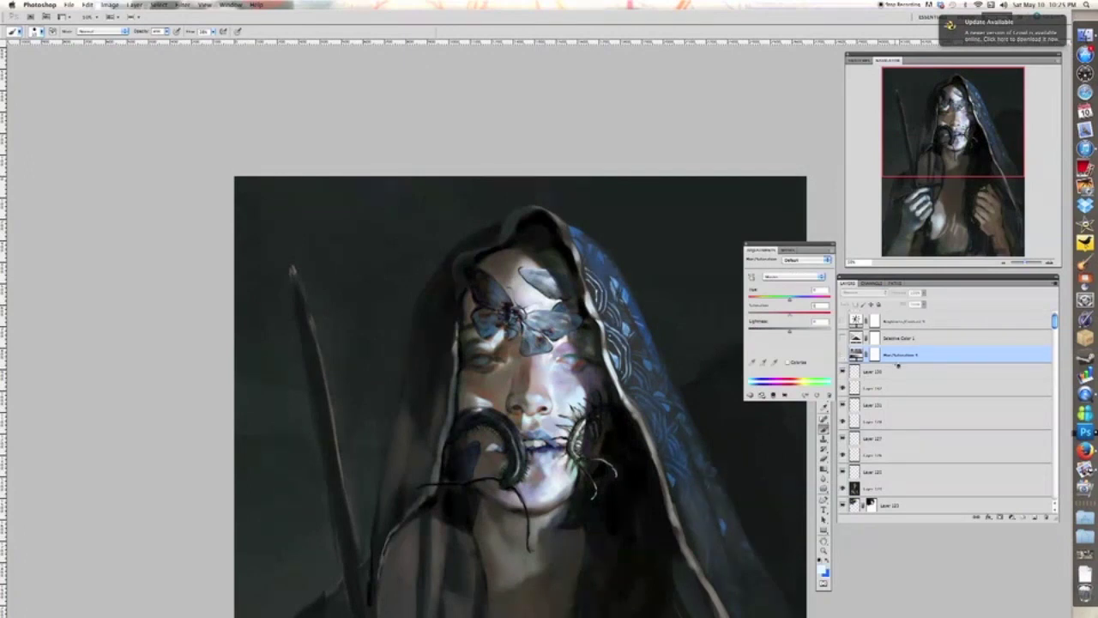
{"action": "left_click", "coordinate": [897, 364], "text": "alt"}
{"action": "left_click_drag", "start_coordinate": [789, 300], "coordinate": [754, 316]}
{"action": "left_click_drag", "start_coordinate": [789, 331], "coordinate": [722, 307]}
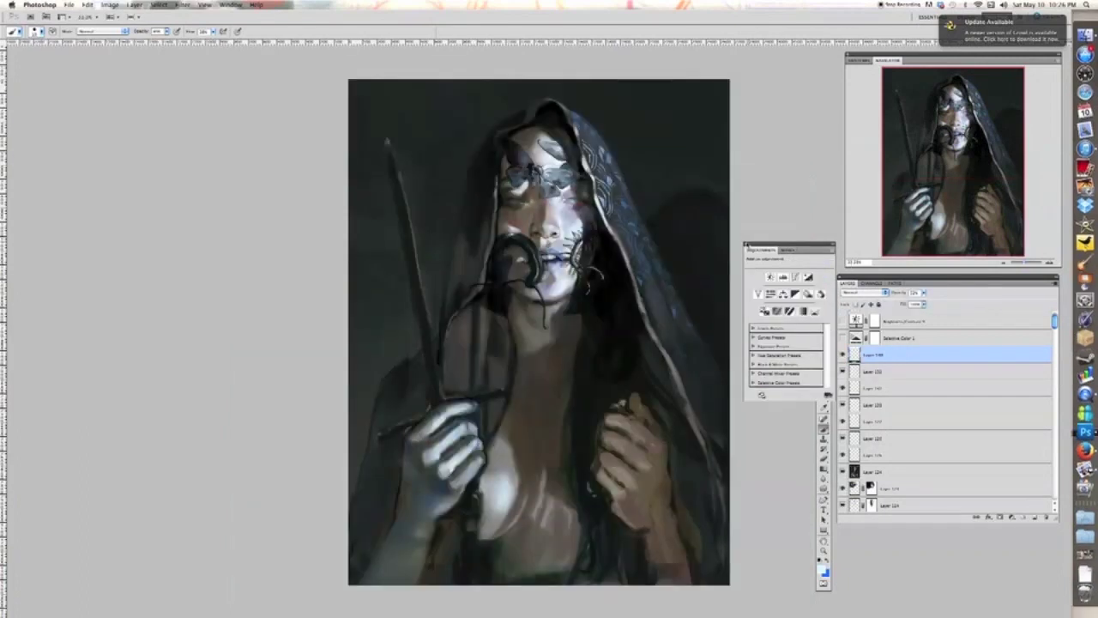
{"action": "left_click", "coordinate": [749, 247]}
- Return to the highlight layer and paint pale strokes over the lower arcs and leaf shapes beside the face
{"action": "left_click", "coordinate": [878, 374]}
{"action": "key", "text": "super+plus"}
{"action": "left_click_drag", "start_coordinate": [613, 288], "coordinate": [623, 468]}
{"action": "key", "text": "super+plus"}
{"action": "key", "text": "super+plus"}
{"action": "left_click_drag", "start_coordinate": [729, 244], "coordinate": [686, 321]}
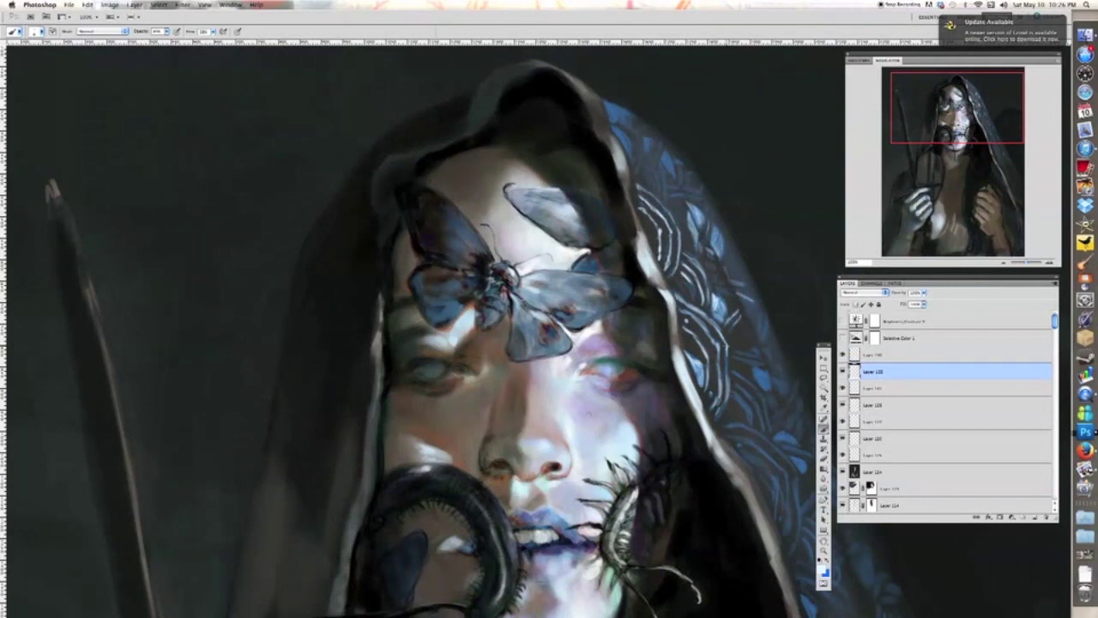
{"action": "left_click_drag", "start_coordinate": [733, 394], "coordinate": [763, 372]}
{"action": "left_click_drag", "start_coordinate": [726, 355], "coordinate": [753, 366]}
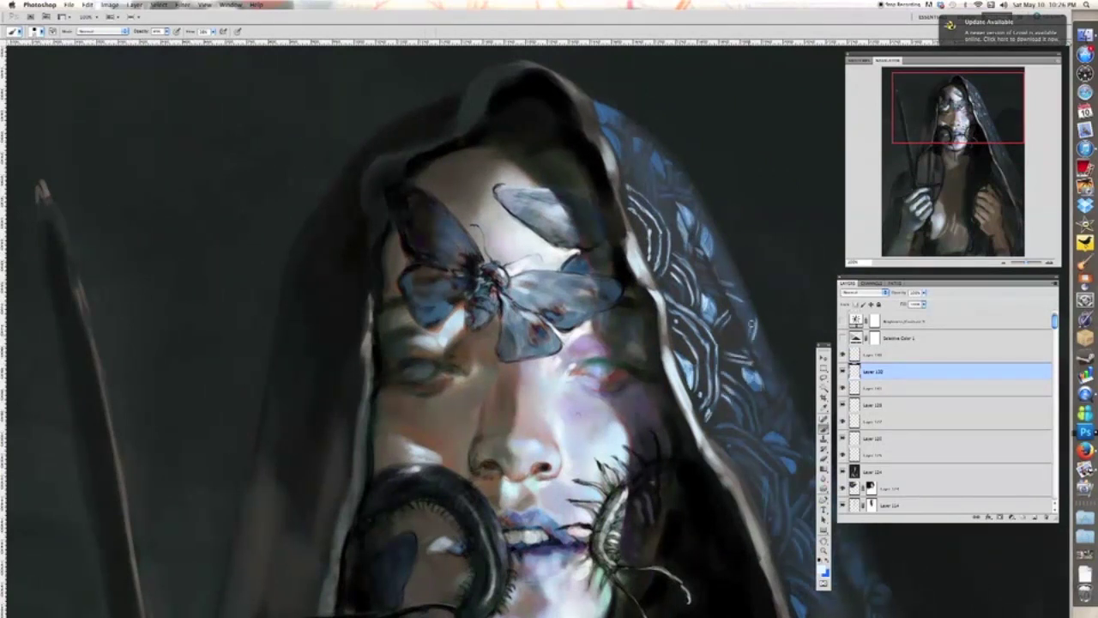
- Add pale strokes to the upper end of the hood pattern and along the arcs beside the rim
{"action": "key", "text": "super+0"}
{"action": "key", "text": "super+plus"}
{"action": "key", "text": "super+plus"}
{"action": "key", "text": "super+plus"}
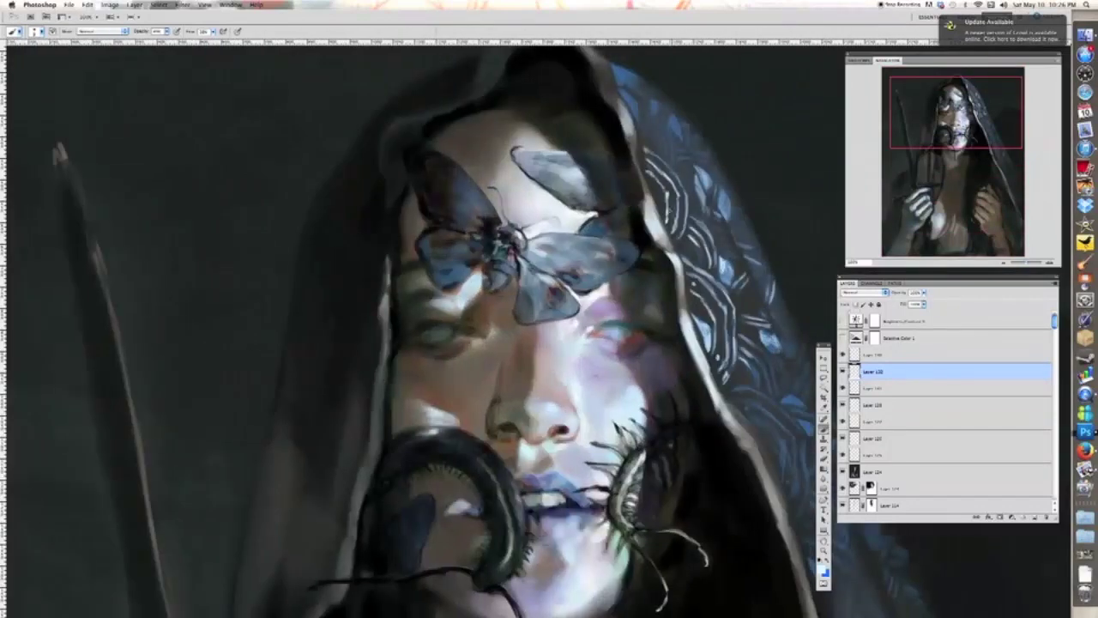
{"action": "left_click_drag", "start_coordinate": [674, 383], "coordinate": [646, 392]}
{"action": "left_click_drag", "start_coordinate": [610, 187], "coordinate": [605, 173]}
{"action": "mouse_move", "coordinate": [605, 159]}
{"action": "left_mouse_down"}
{"action": "mouse_move", "coordinate": [584, 112]}
{"action": "mouse_move", "coordinate": [604, 128]}
{"action": "left_mouse_up"}
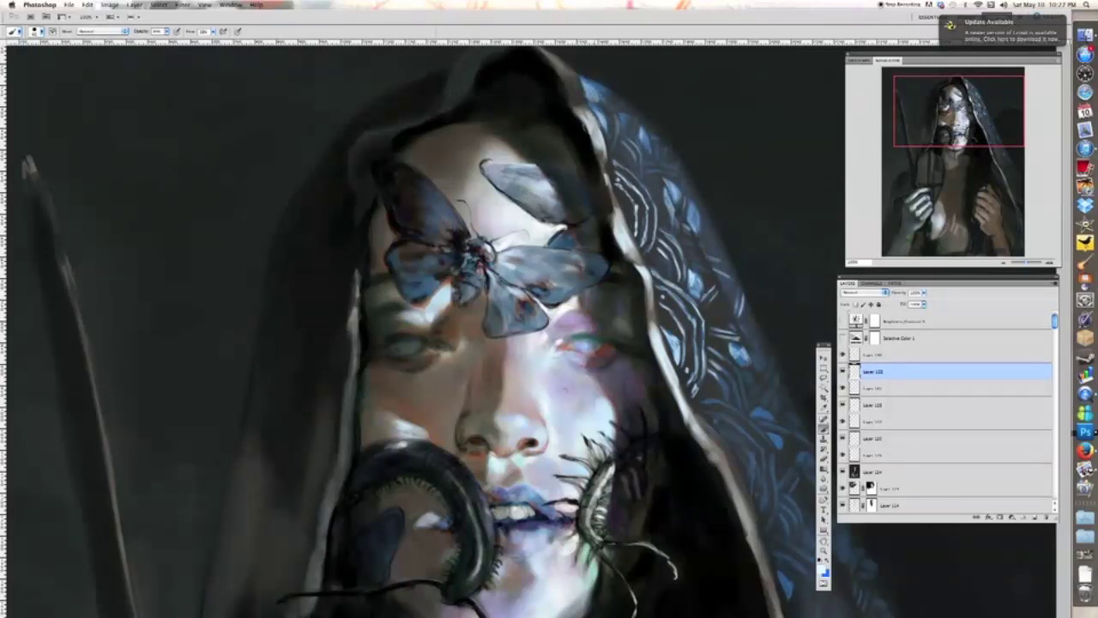
{"action": "key", "text": "super+0"}
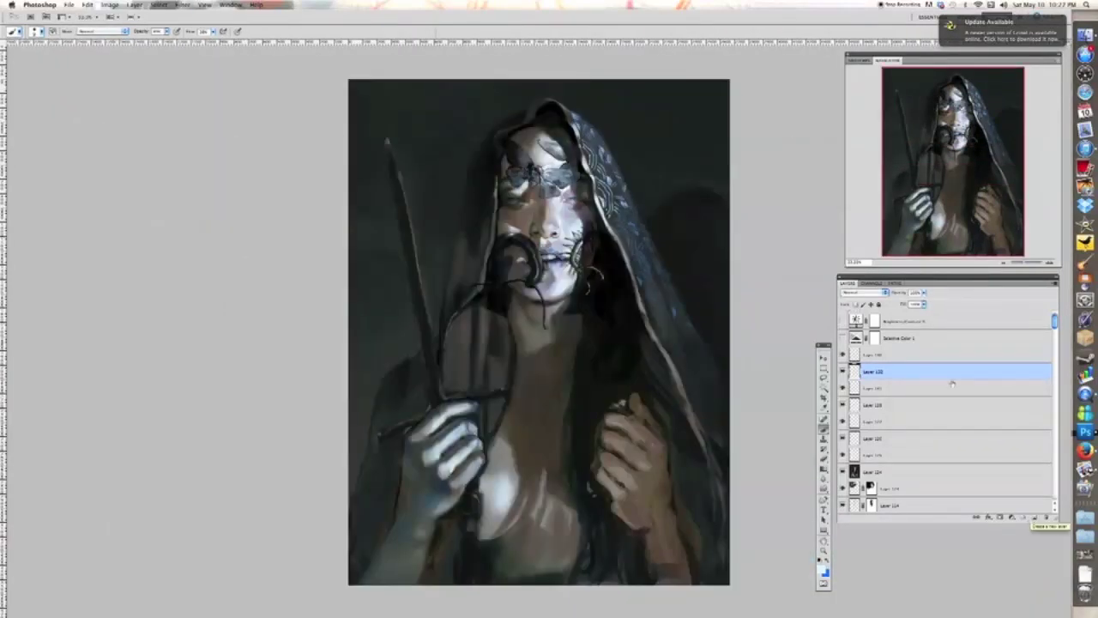
{"action": "key", "text": "super+plus"}
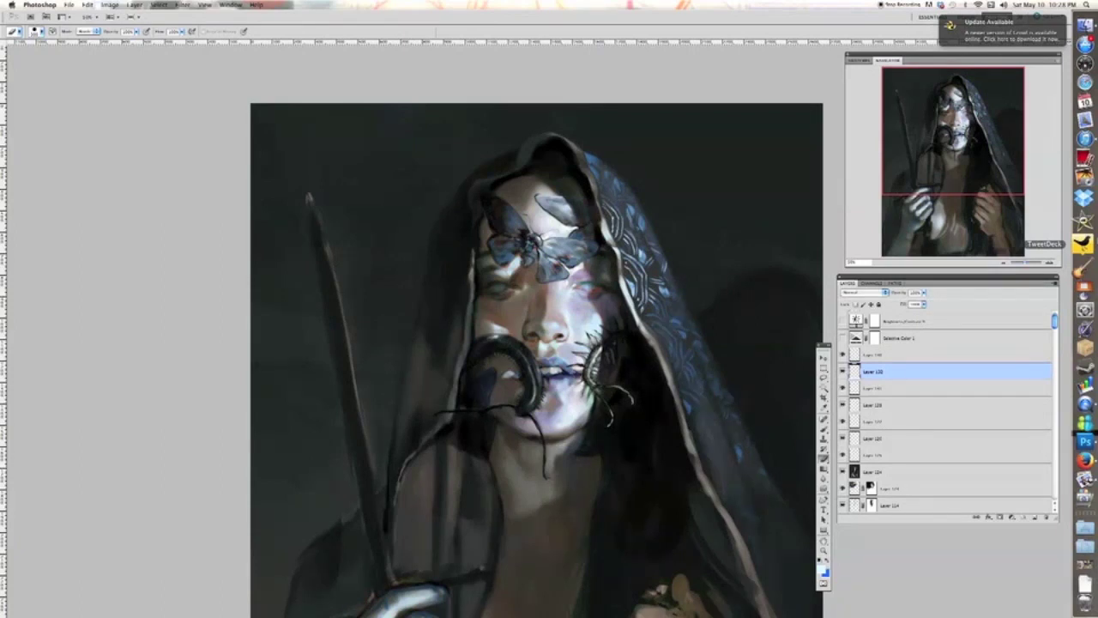
- Add a new layer and brush brighter fine highlights onto the pattern's arcs and leaf shapes
{"action": "key", "text": "b"}
{"action": "left_click", "coordinate": [1034, 516]}
{"action": "key", "text": "super+plus"}
{"action": "left_click_drag", "start_coordinate": [640, 387], "coordinate": [618, 428]}
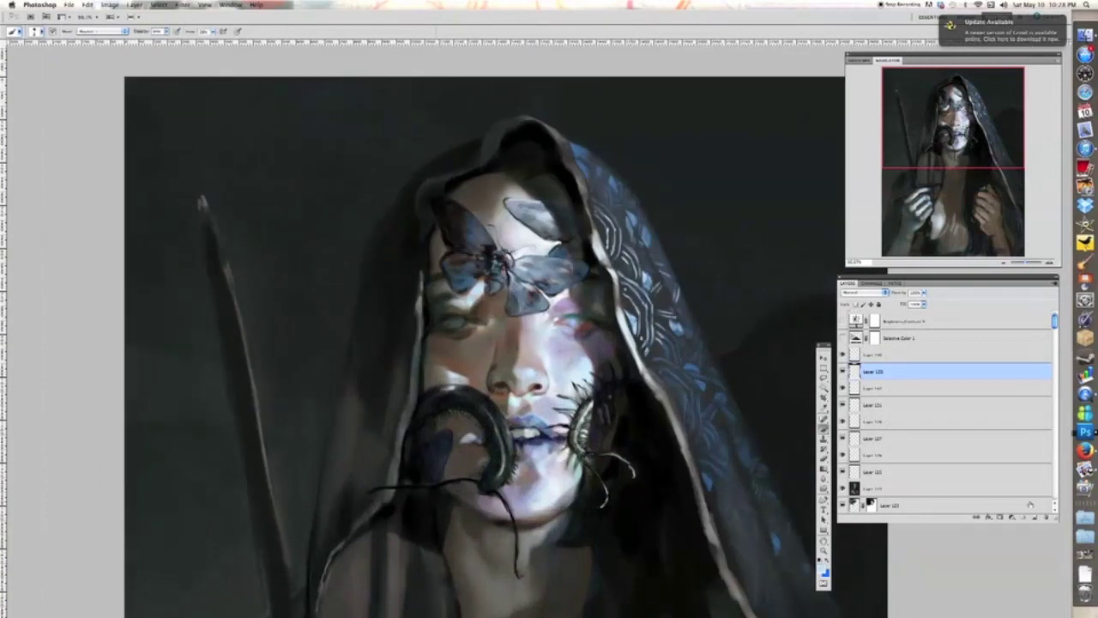
{"action": "key", "text": "ctrl+plus"}
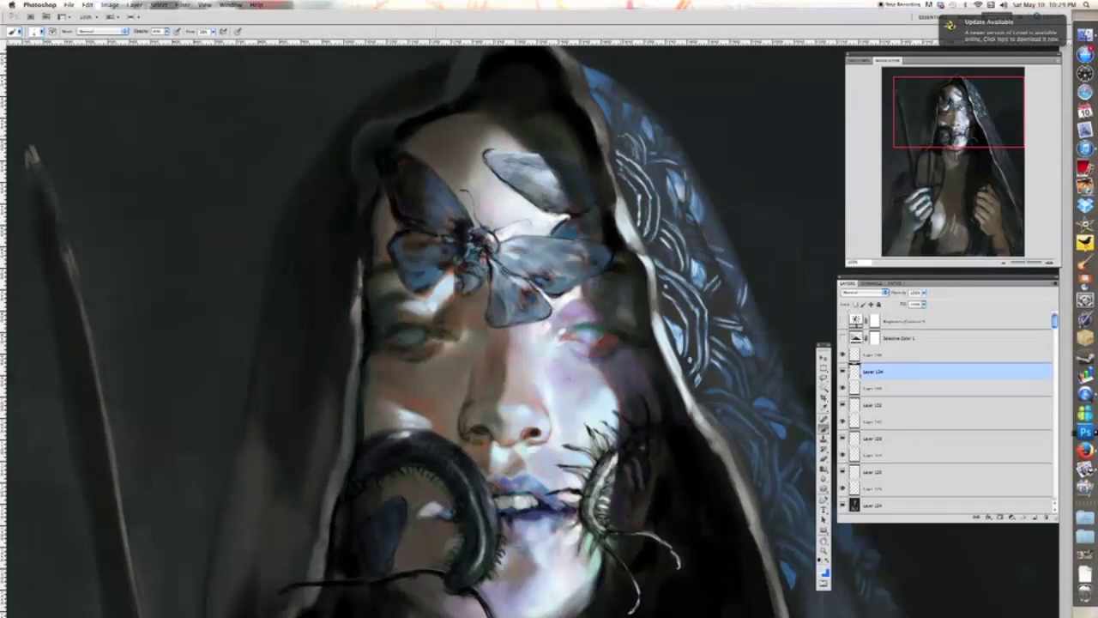
- Lower the opacity of the highlight layer slightly and add a new layer above it
{"action": "key", "text": "super+minus"}
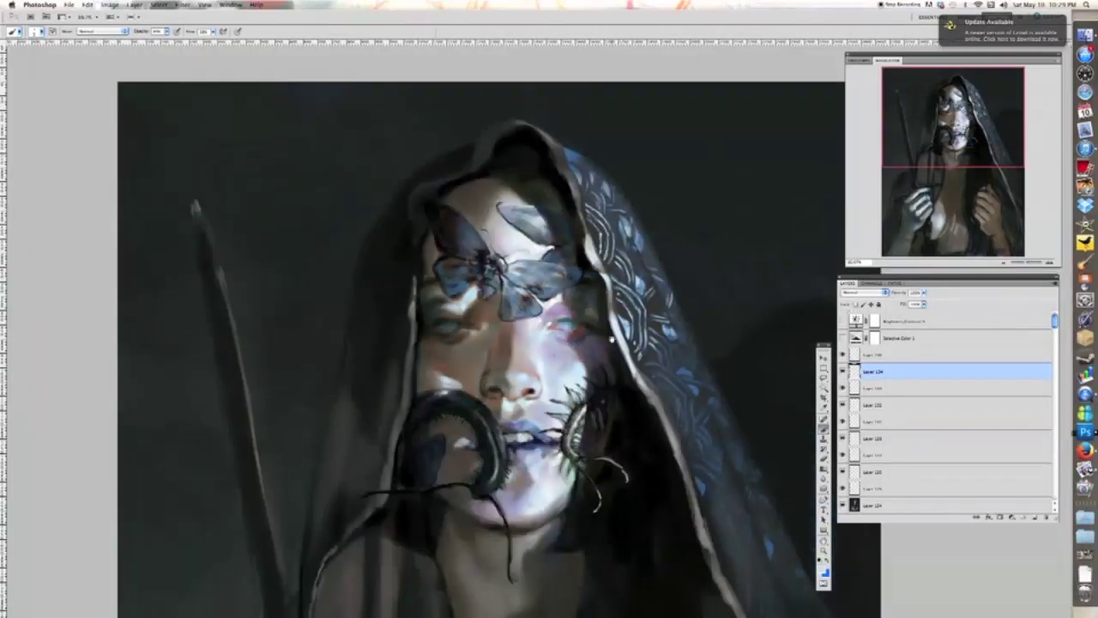
{"action": "key", "text": "super+plus"}
{"action": "key", "text": "super+minus"}
{"action": "key", "text": "e"}
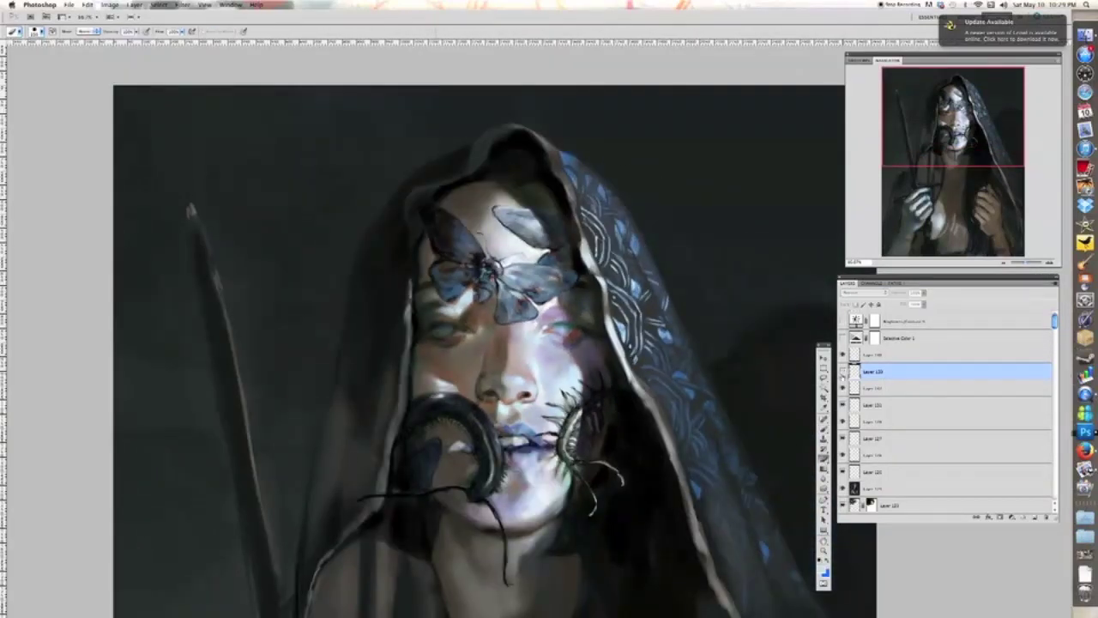
{"action": "key", "text": "super+minus"}
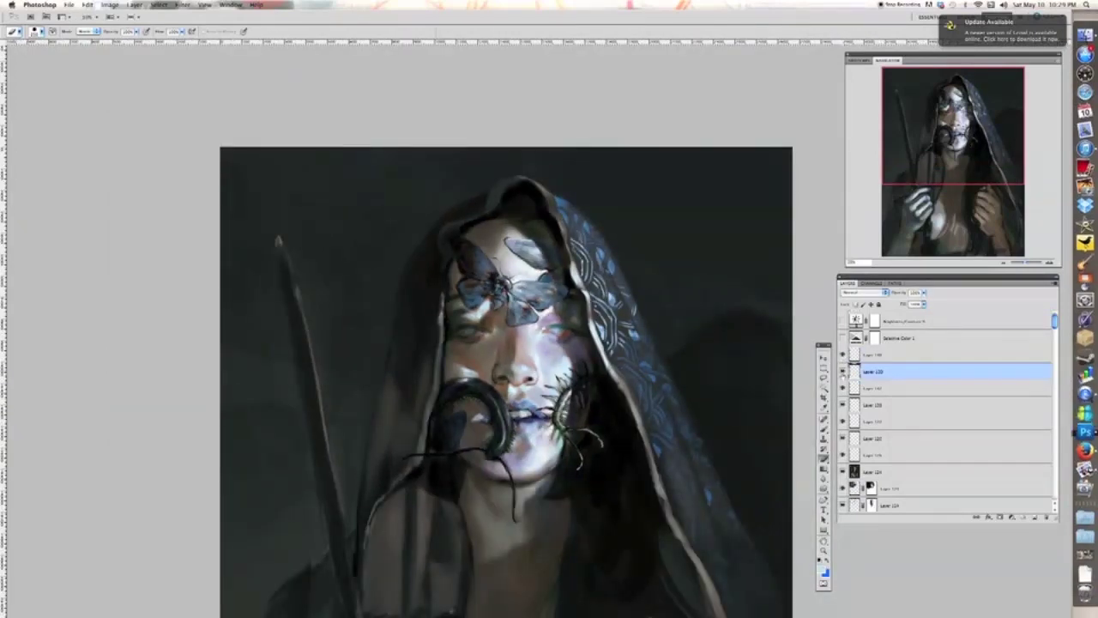
{"action": "left_click", "coordinate": [923, 292]}
{"action": "left_click_drag", "start_coordinate": [926, 302], "coordinate": [915, 301]}
{"action": "left_click", "coordinate": [1034, 517]}
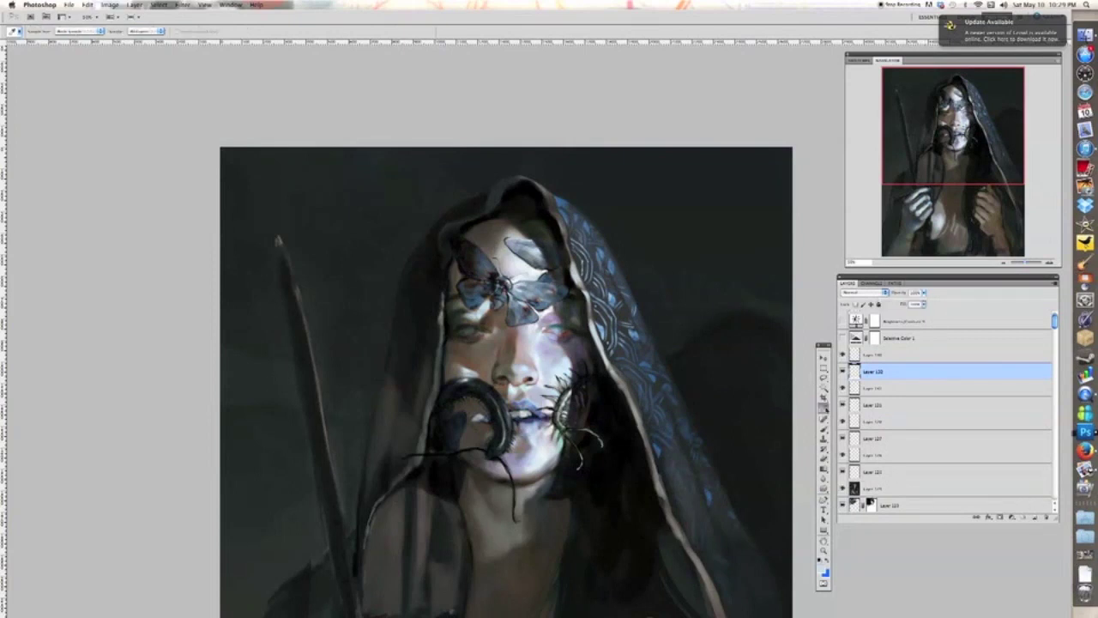
- Paint small pale dots and marks inside the large arcs beside the hood's rim
{"action": "key", "text": "super+plus"}
{"action": "key", "text": "super+plus"}
{"action": "left_click_drag", "start_coordinate": [610, 372], "coordinate": [571, 418]}
{"action": "key", "text": "b"}
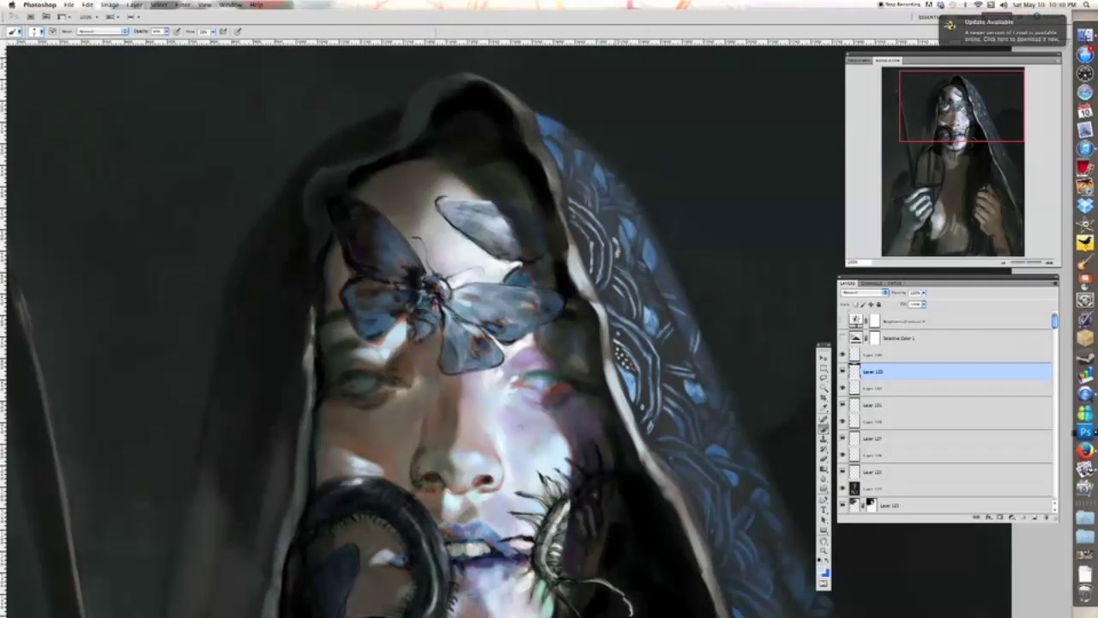
{"action": "mouse_move", "coordinate": [617, 256]}
{"action": "left_mouse_down"}
{"action": "mouse_move", "coordinate": [621, 228]}
{"action": "mouse_move", "coordinate": [626, 242]}
{"action": "mouse_move", "coordinate": [573, 216]}
{"action": "mouse_move", "coordinate": [595, 184]}
{"action": "left_mouse_up"}
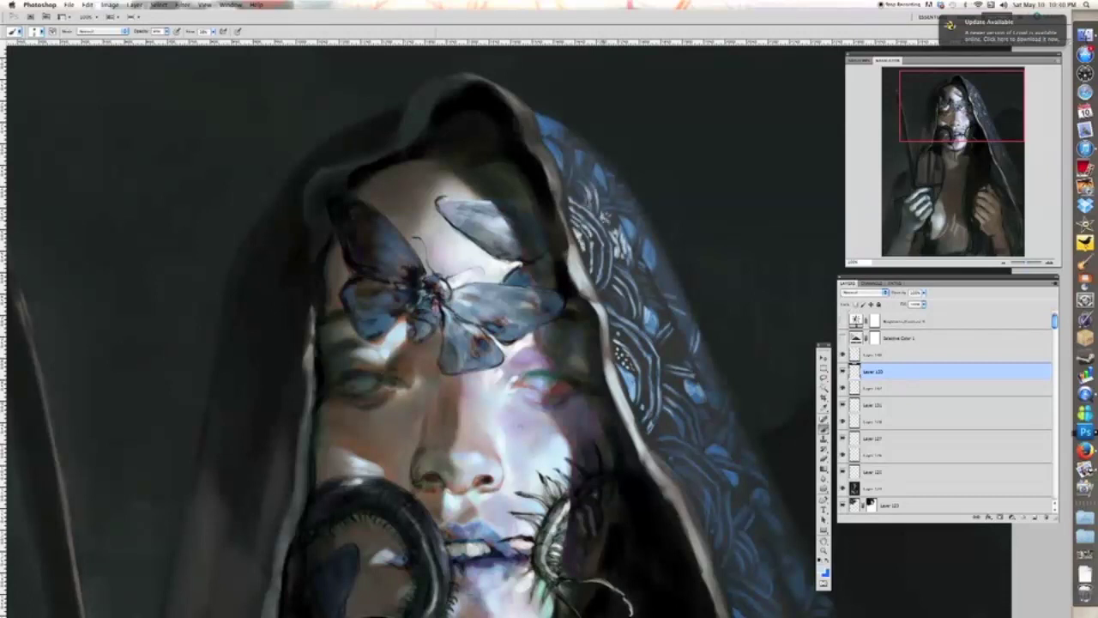
- Add more fine pale marks within the ring shapes in the middle of the hood pattern
{"action": "scroll", "coordinate": [618, 339], "scroll_direction": "down", "scroll_amount": 1}
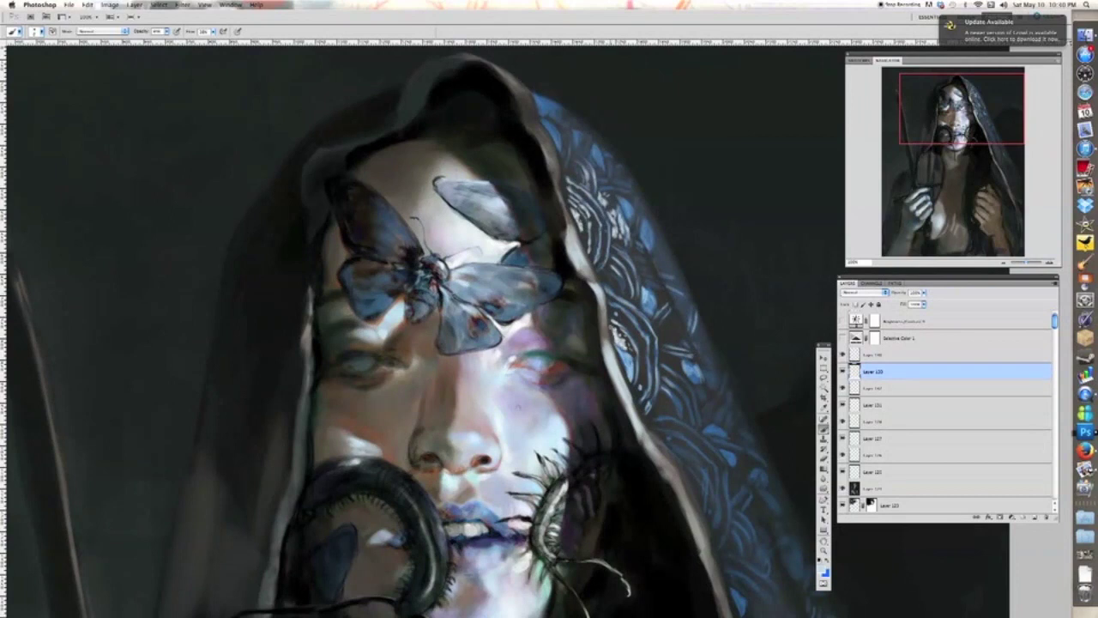
{"action": "mouse_move", "coordinate": [642, 373]}
{"action": "left_mouse_down"}
{"action": "mouse_move", "coordinate": [638, 396]}
{"action": "mouse_move", "coordinate": [633, 367]}
{"action": "mouse_move", "coordinate": [688, 381]}
{"action": "mouse_move", "coordinate": [644, 307]}
{"action": "left_mouse_up"}
{"action": "left_click_drag", "start_coordinate": [626, 294], "coordinate": [616, 280]}
{"action": "key", "text": "super+minus"}
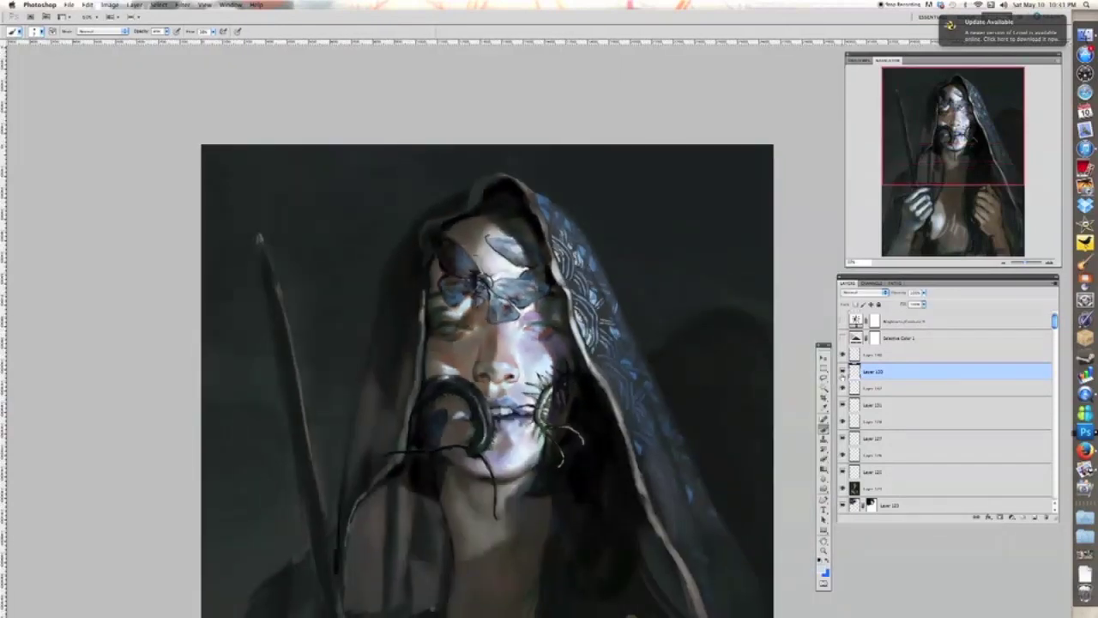
{"action": "scroll", "coordinate": [590, 356], "scroll_direction": "up", "scroll_amount": 1}
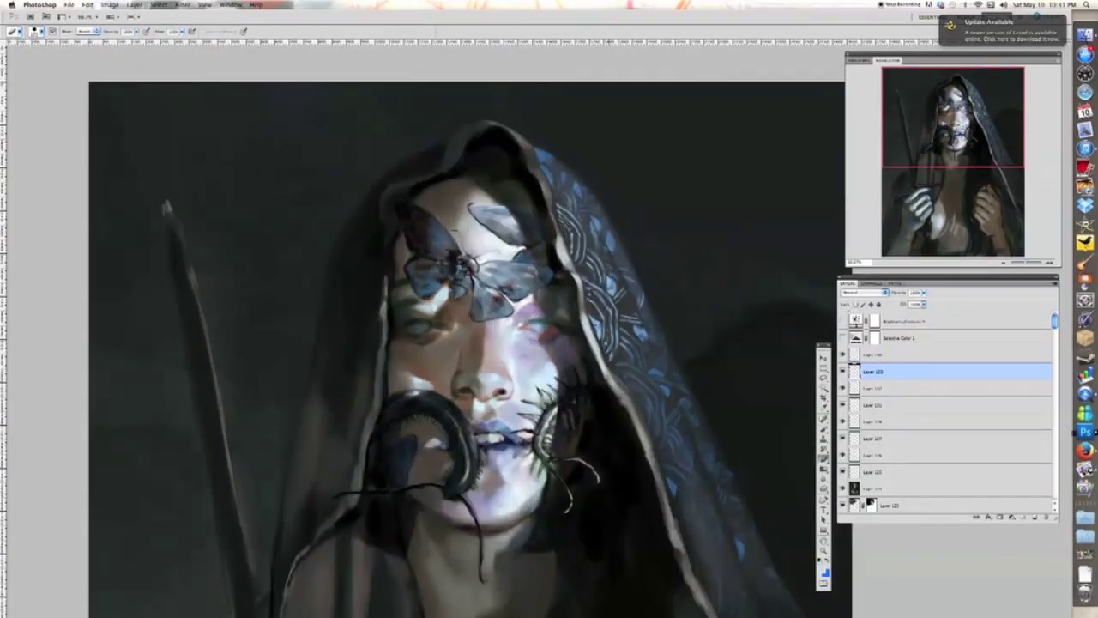
- Sample a mid blue as the foreground color, raise the brush opacity and add a new layer
{"action": "key", "text": "i"}
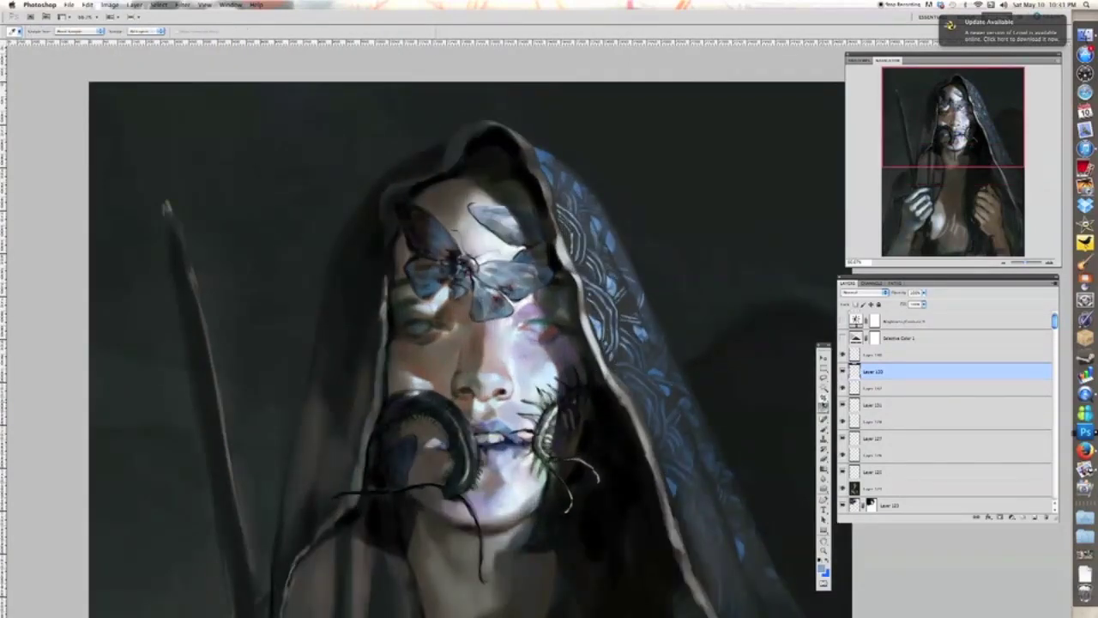
{"action": "left_click", "coordinate": [823, 429]}
{"action": "left_click", "coordinate": [167, 32]}
{"action": "left_click", "coordinate": [1035, 517]}
- Paint fine interlaced blue curls between the arcs in the upper half of the hood pattern
{"action": "key", "text": "super+plus"}
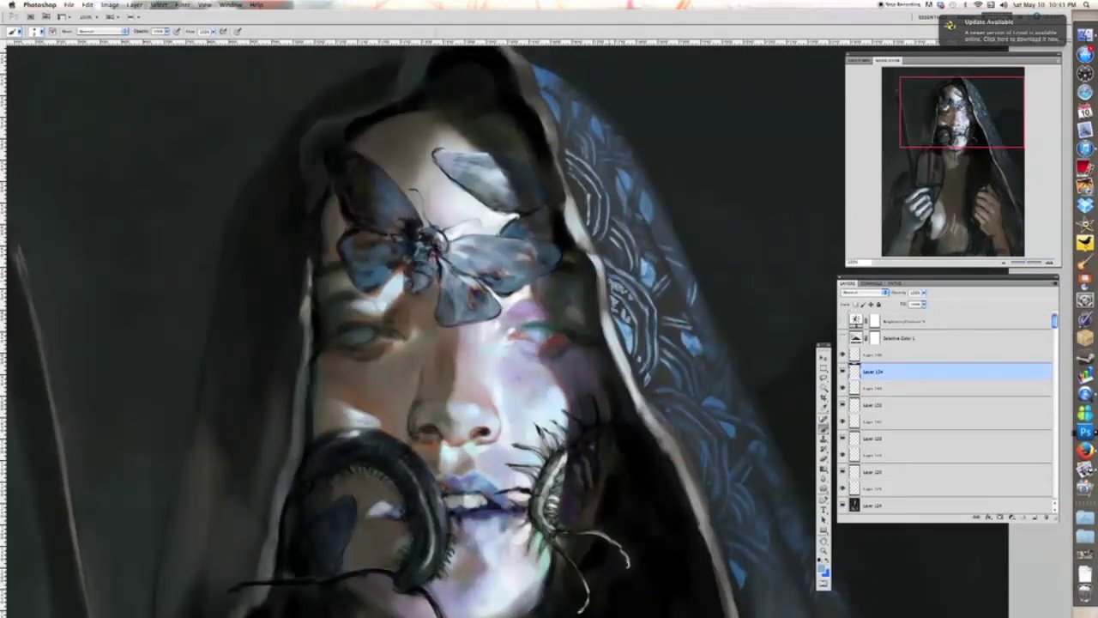
{"action": "scroll", "coordinate": [506, 326], "scroll_direction": "up", "scroll_amount": 1}
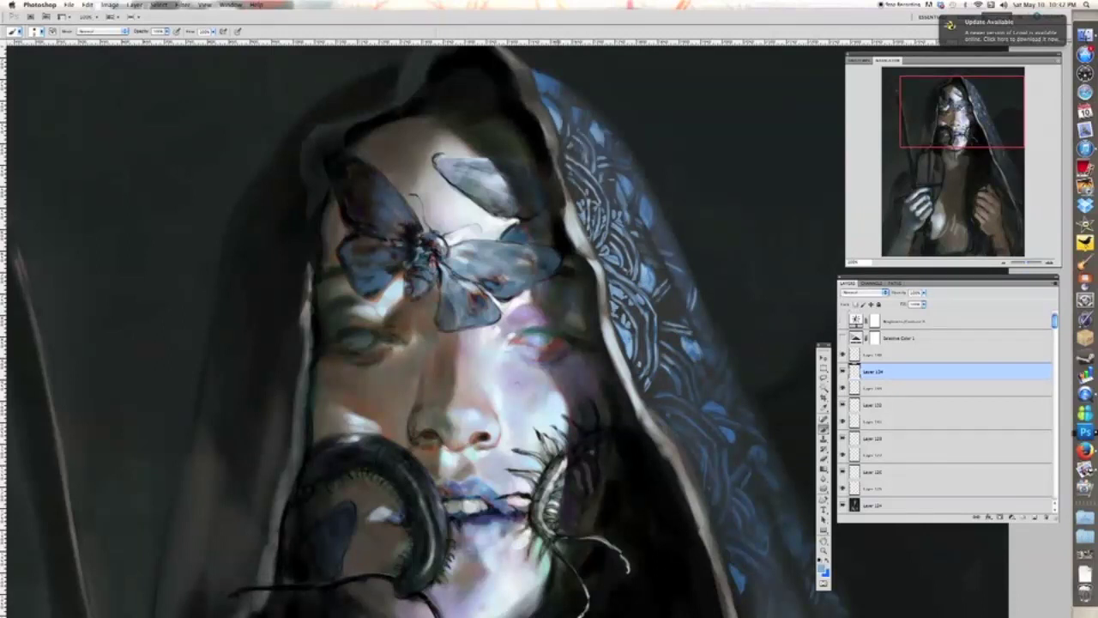
{"action": "key", "text": "super+minus"}
{"action": "key", "text": "super+minus"}
{"action": "key", "text": "super+plus"}
{"action": "key", "text": "super+plus"}
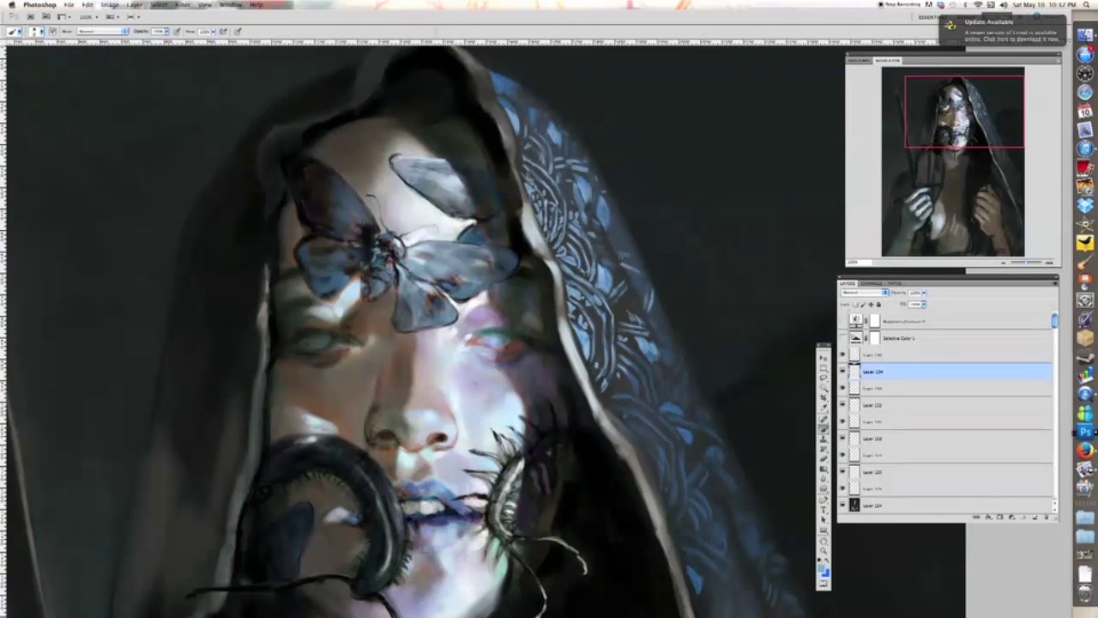
- Choose a slightly more saturated mid blue as the foreground color and add a new layer for further pattern detail
{"action": "key", "text": "super+minus"}
{"action": "key", "text": "super+minus"}
{"action": "mouse_move", "coordinate": [575, 446]}
{"action": "left_mouse_down"}
{"action": "mouse_move", "coordinate": [546, 383]}
{"action": "mouse_move", "coordinate": [449, 509]}
{"action": "left_mouse_up"}
{"action": "key", "text": "e"}
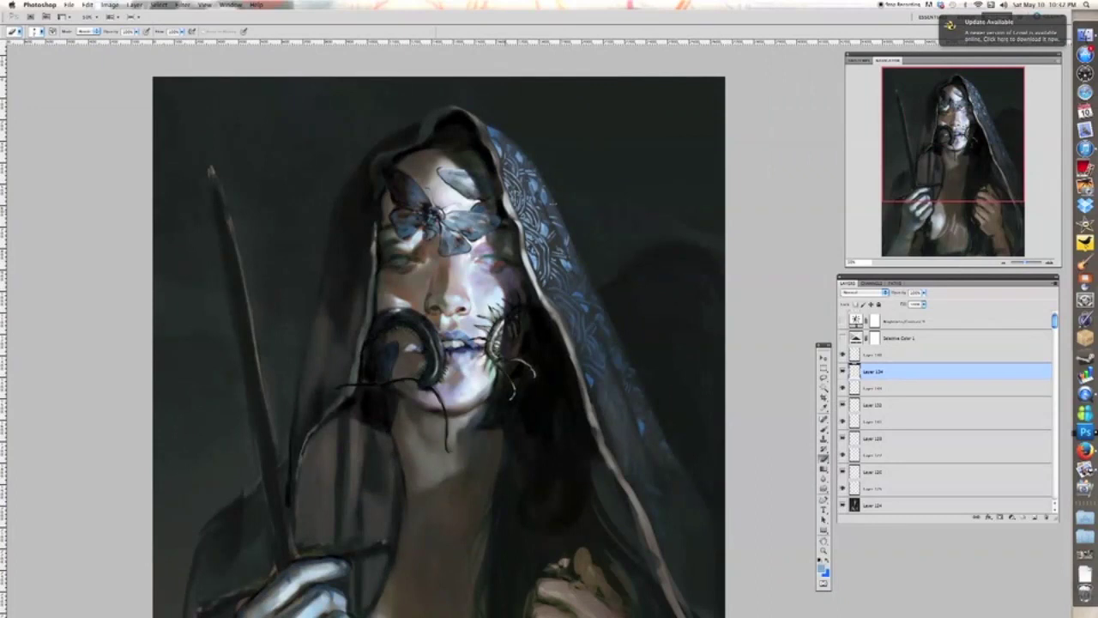
{"action": "key", "text": "b"}
{"action": "left_click", "coordinate": [822, 568]}
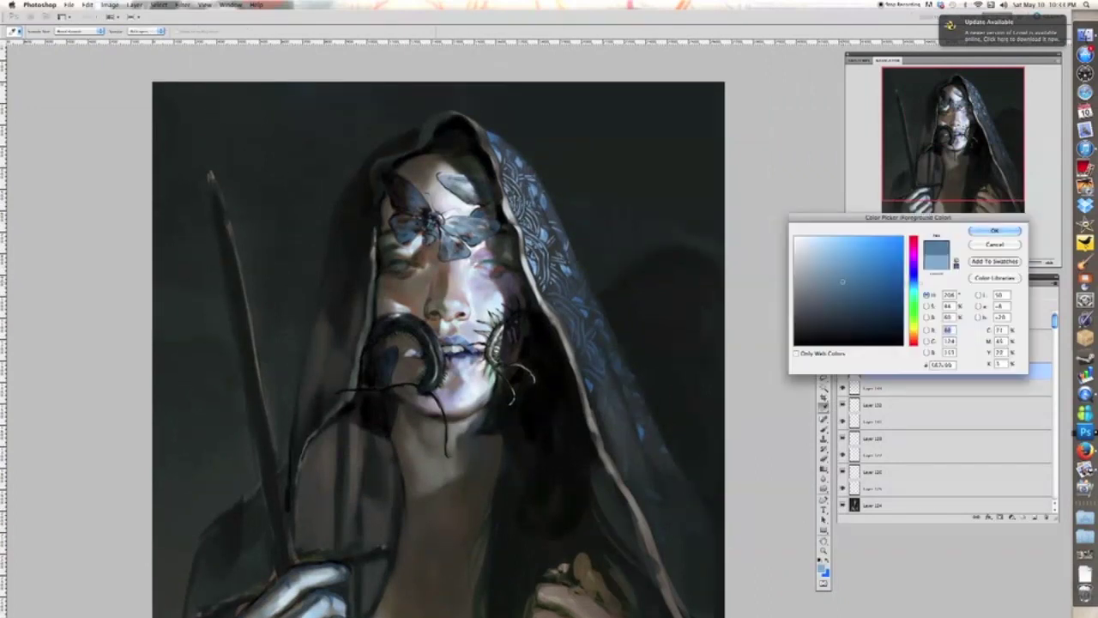
{"action": "left_click", "coordinate": [858, 284]}
{"action": "left_click", "coordinate": [992, 231]}
{"action": "key", "text": "super+plus"}
{"action": "key", "text": "super+plus"}
{"action": "key", "text": "super+shift+alt+n"}
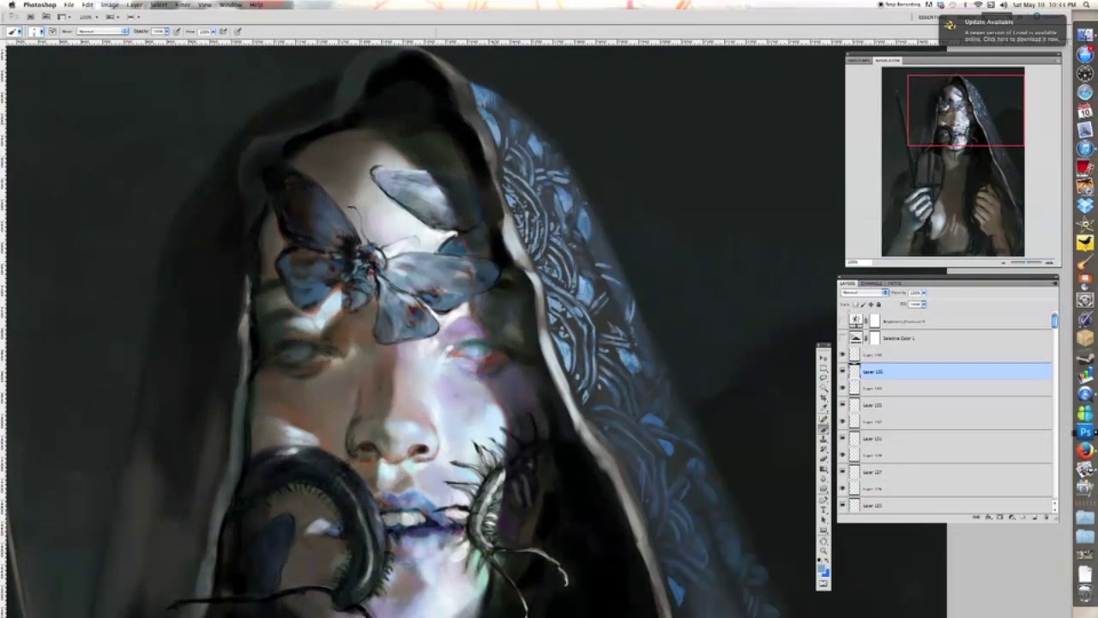
- Paint thin blue lines around the arcs where the pattern passes beside the cheek
{"action": "key", "text": "super+minus"}
{"action": "key", "text": "super+minus"}
{"action": "key", "text": "super+minus"}
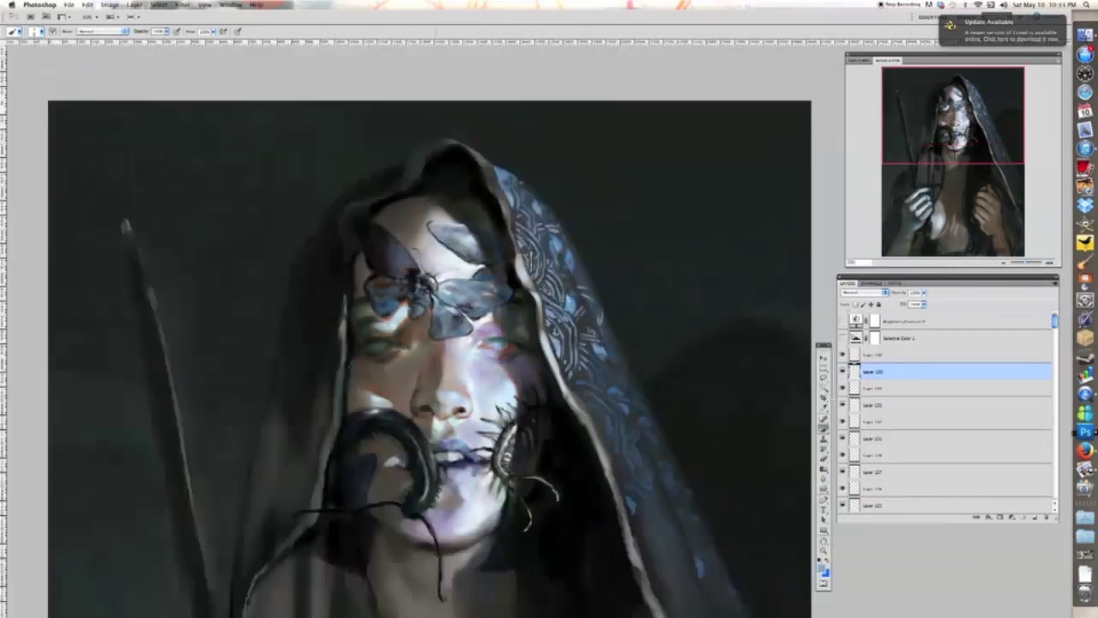
{"action": "key", "text": "super+plus"}
{"action": "key", "text": "super+plus"}
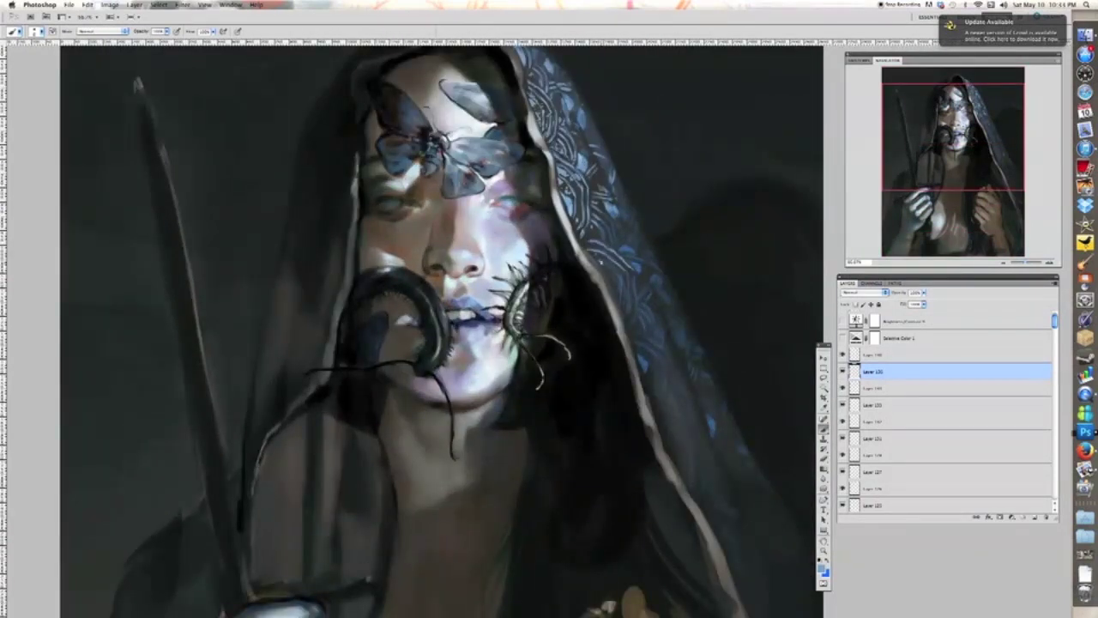
{"action": "key", "text": "super+minus"}
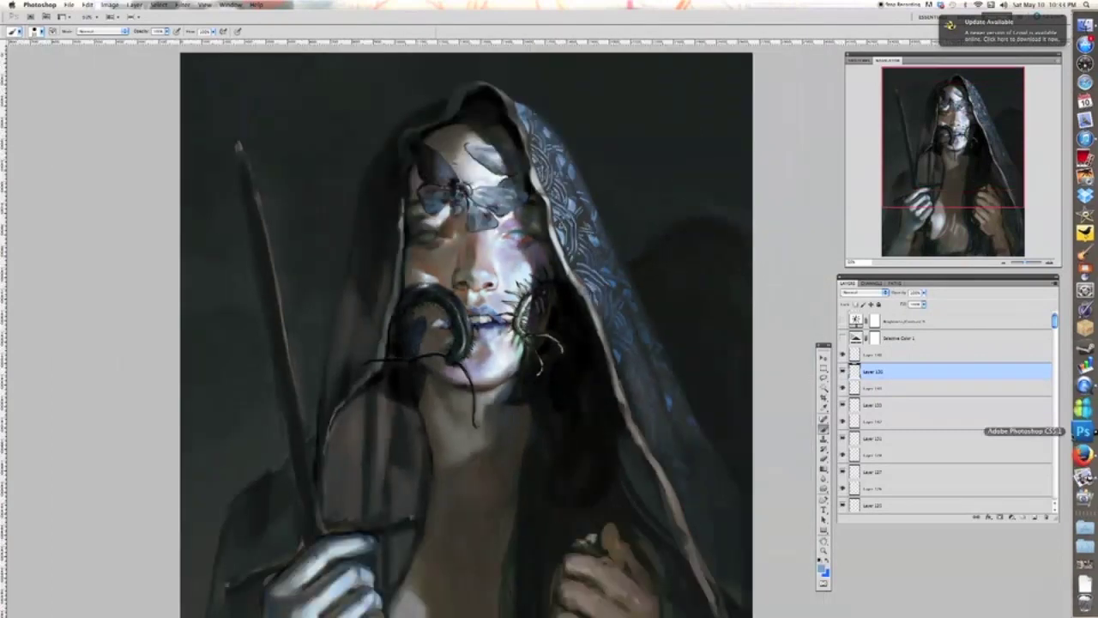
- Shrink the brush, continue the thin blue lines down the hood pattern and select the paint layer above
{"action": "key", "text": "super+plus"}
{"action": "key", "text": "bracketleft"}
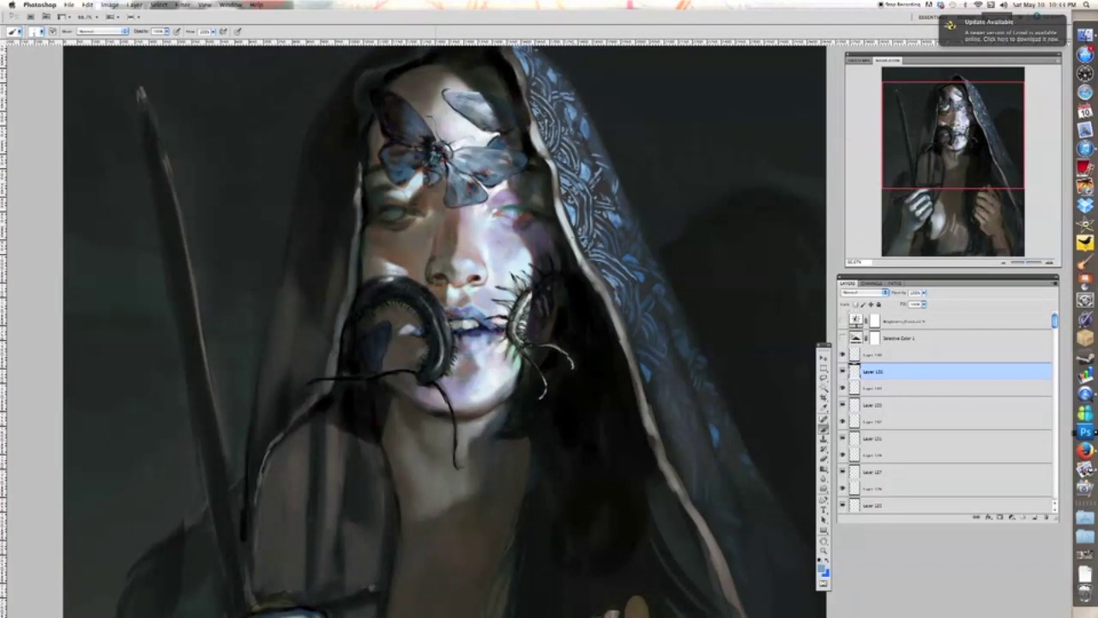
{"action": "key", "text": "super+minus"}
{"action": "key", "text": "super+plus"}
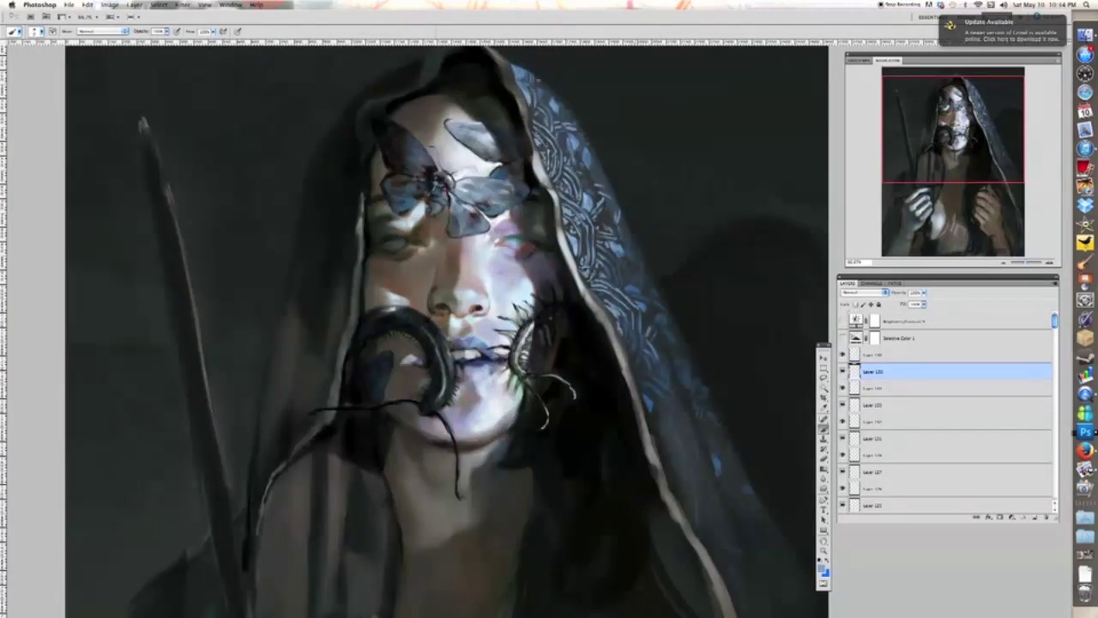
{"action": "key", "text": "super+minus"}
{"action": "key", "text": "super+minus"}
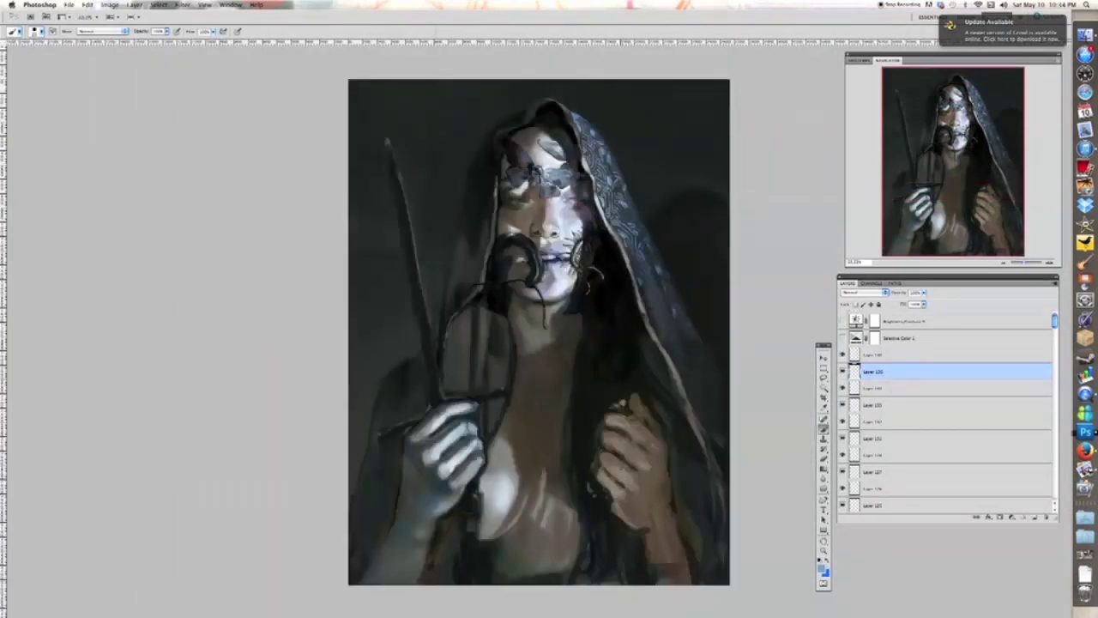
{"action": "left_click", "coordinate": [875, 358]}
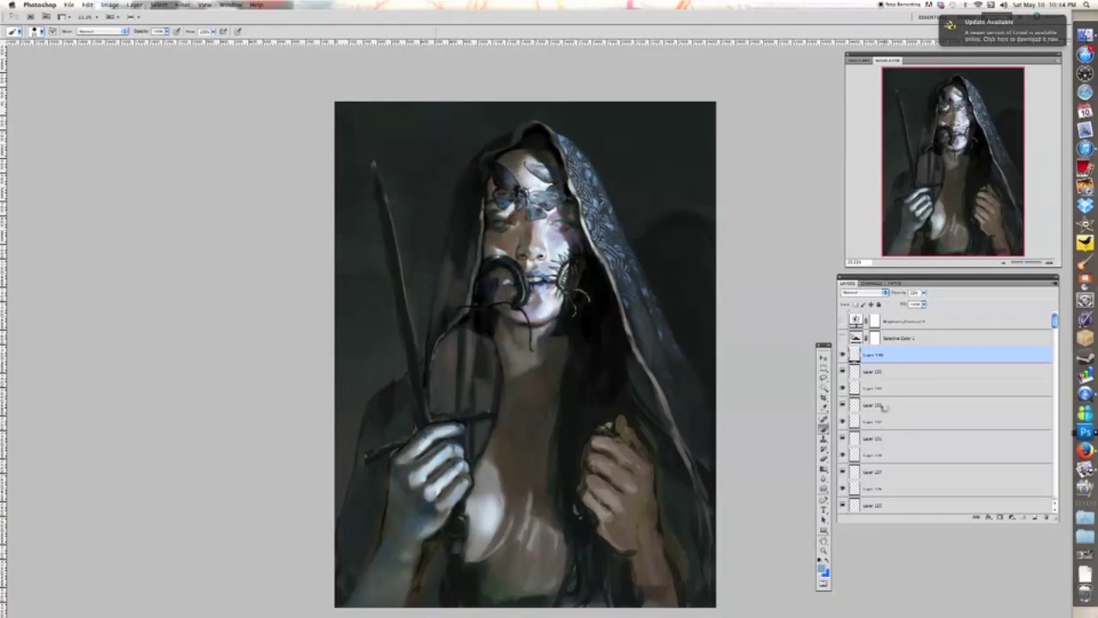
- Stamp all visible layers into a new layer and copy the outlined patterned hood area onto its own layer
{"action": "key", "text": "super+alt+shift+e"}
{"action": "key", "text": "l"}
{"action": "key", "text": "super+plus"}
{"action": "left_click_drag", "start_coordinate": [623, 171], "coordinate": [633, 184]}
{"action": "key", "text": "super+j"}
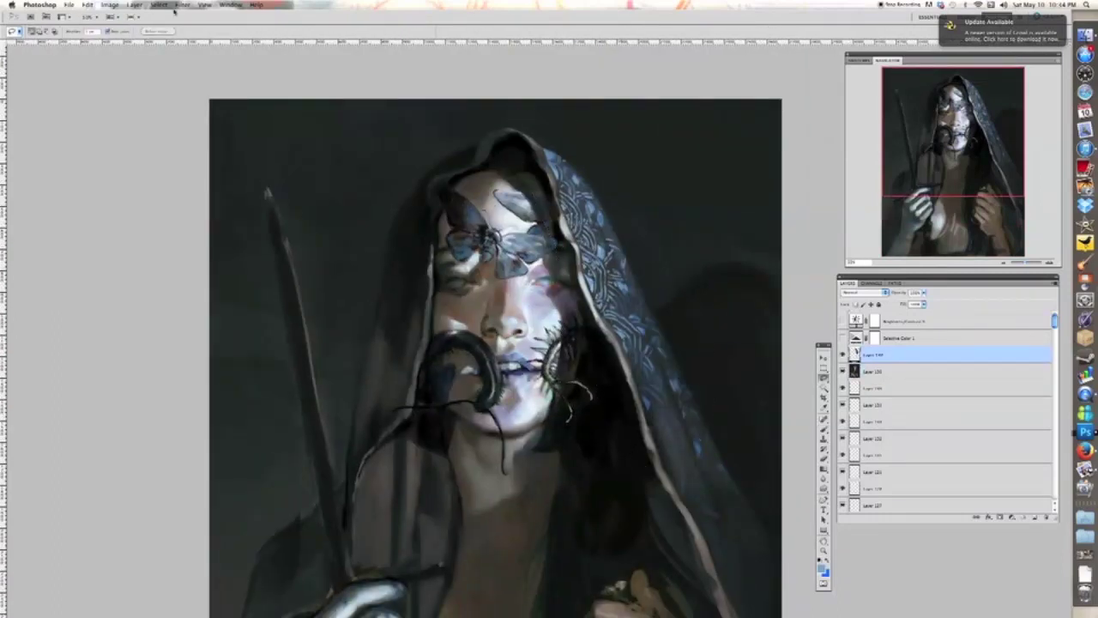
{"action": "left_click", "coordinate": [182, 5]}
{"action": "mouse_move", "coordinate": [194, 186]}
{"action": "left_click", "coordinate": [287, 186]}
{"action": "left_click", "coordinate": [955, 124]}
- Sharpen the copied hood layer with Unsharp Mask at an amount of 300% and a radius of 1.4 pixels
{"action": "left_click", "coordinate": [181, 5]}
{"action": "mouse_move", "coordinate": [196, 146]}
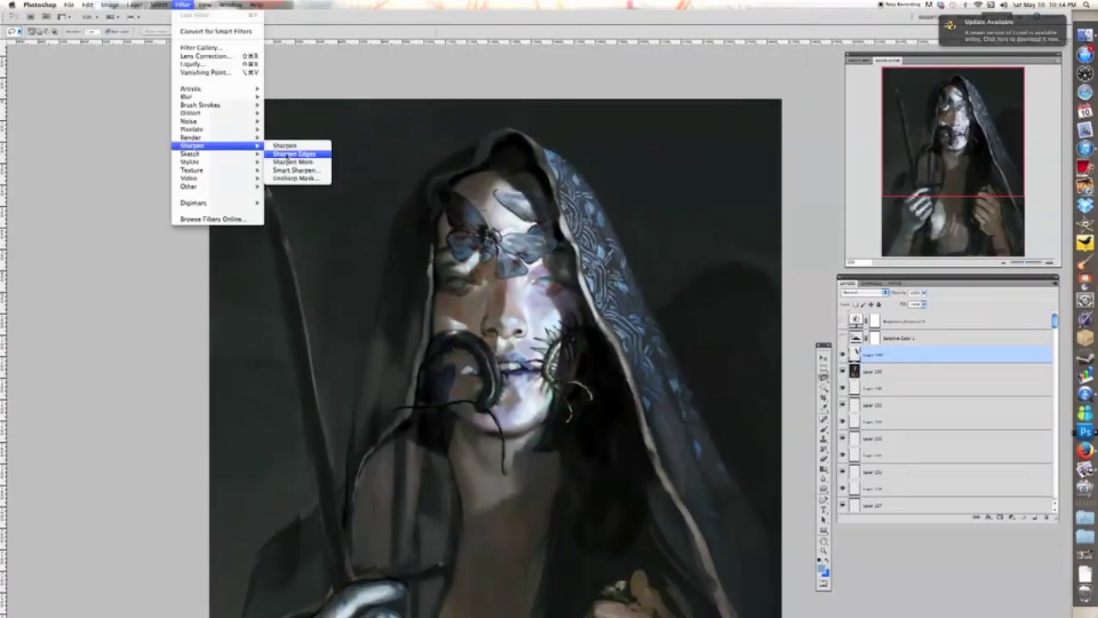
{"action": "left_click", "coordinate": [294, 177]}
{"action": "left_click_drag", "start_coordinate": [818, 195], "coordinate": [893, 195]}
{"action": "left_click_drag", "start_coordinate": [842, 217], "coordinate": [819, 220]}
{"action": "left_click_drag", "start_coordinate": [893, 195], "coordinate": [929, 198]}
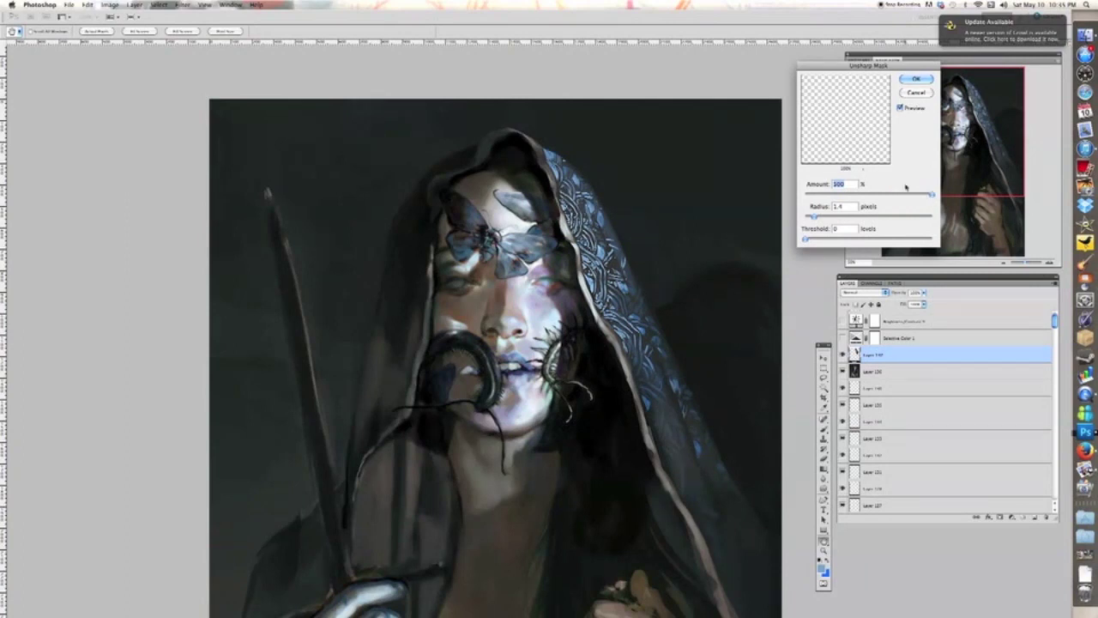
{"action": "key", "text": "Return"}
- Add a layer mask to the sharpened hood layer, mask out areas along the hood's edge and compare with the layer off
{"action": "left_click", "coordinate": [1000, 516]}
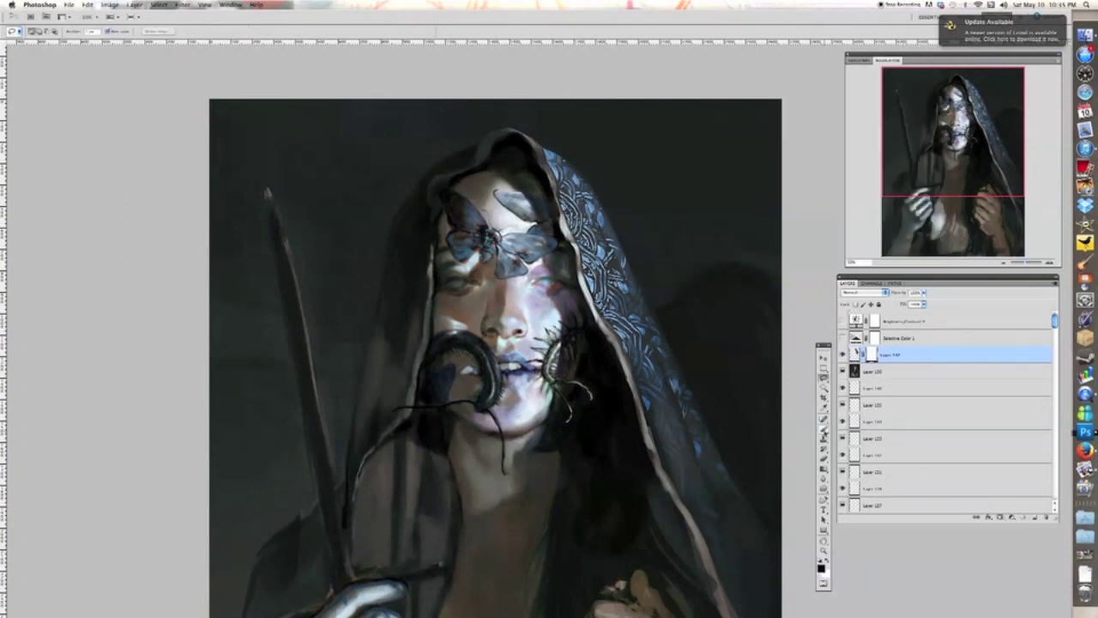
{"action": "key", "text": "b"}
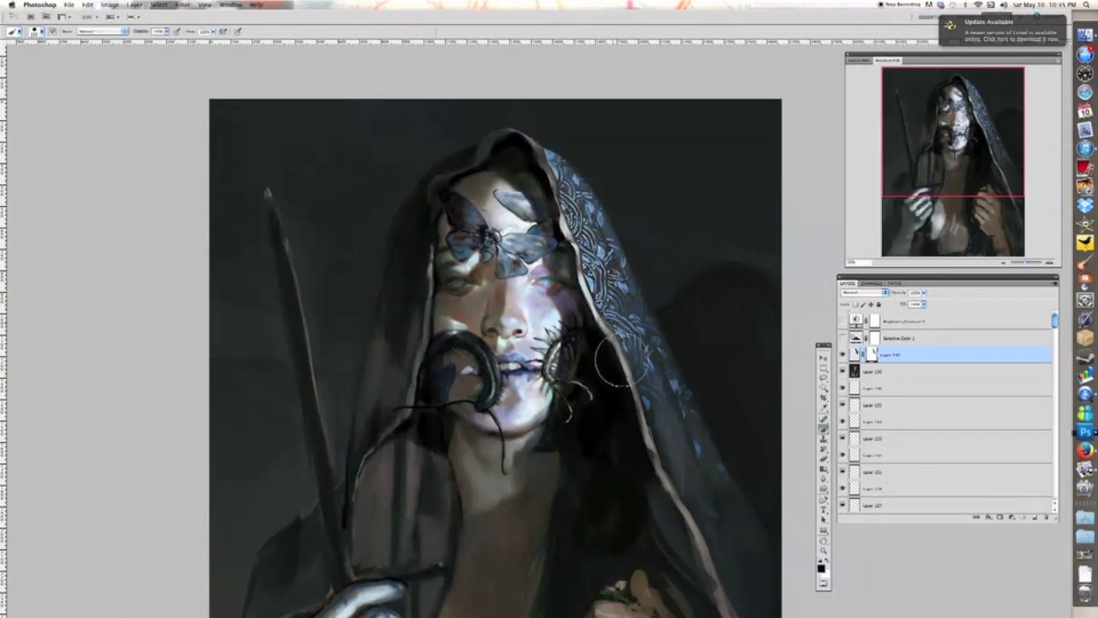
{"action": "left_click", "coordinate": [842, 372]}
{"action": "left_click", "coordinate": [843, 355]}
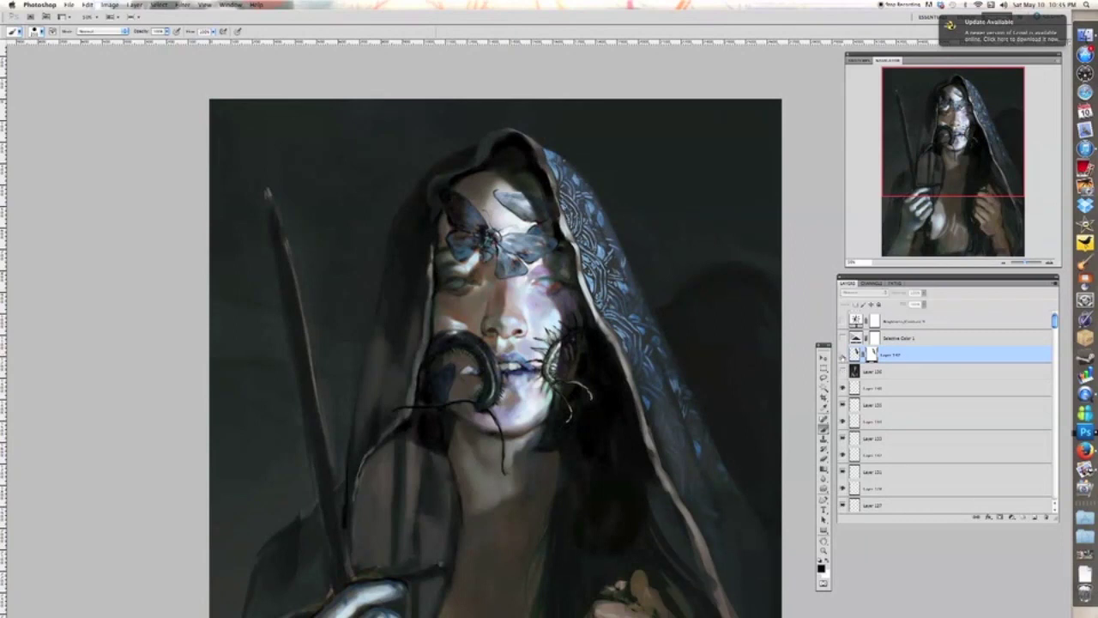
{"action": "left_click", "coordinate": [843, 355]}
- Create a merged copy of the painting on a new layer and sharpen it with Unsharp Mask at a 2.2 pixel radius
{"action": "left_click", "coordinate": [1034, 516]}
{"action": "left_click", "coordinate": [135, 4]}
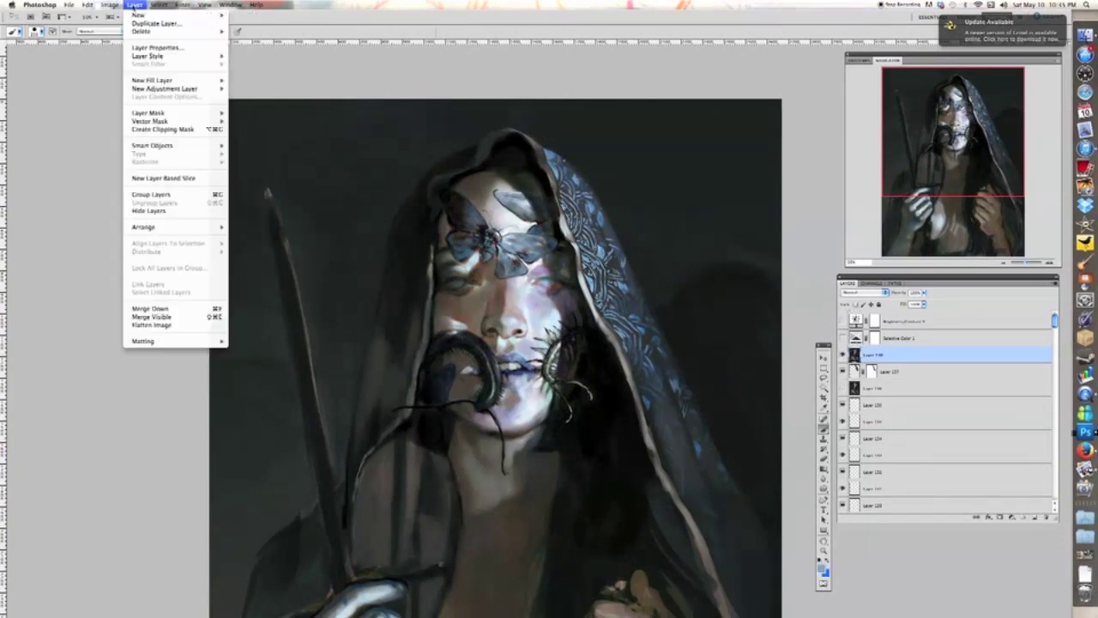
{"action": "left_click", "coordinate": [295, 184]}
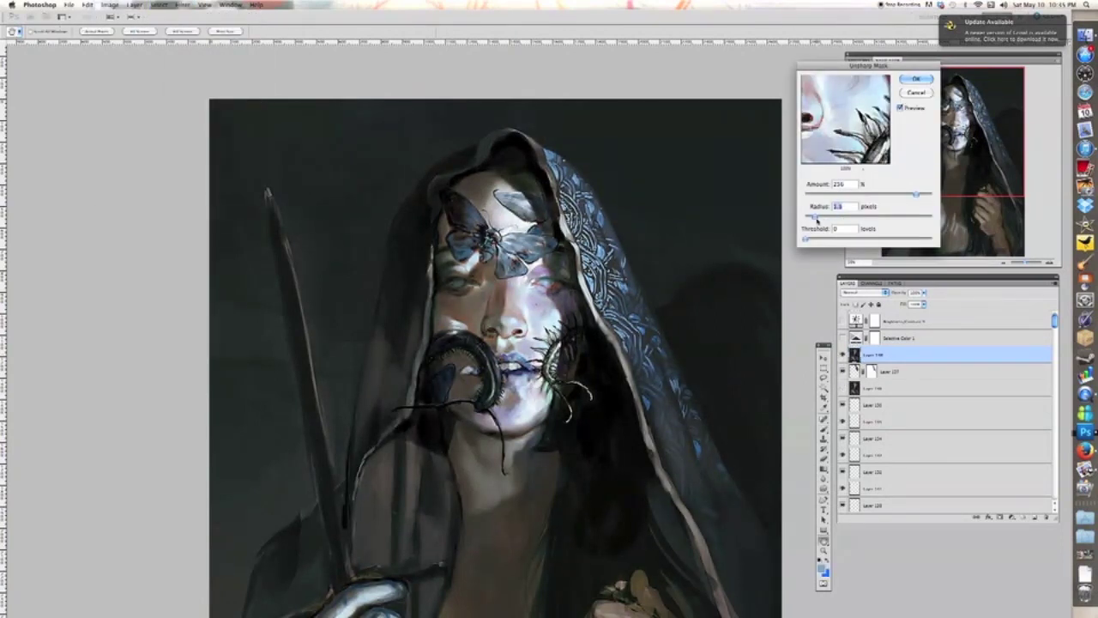
{"action": "left_click_drag", "start_coordinate": [916, 195], "coordinate": [829, 196]}
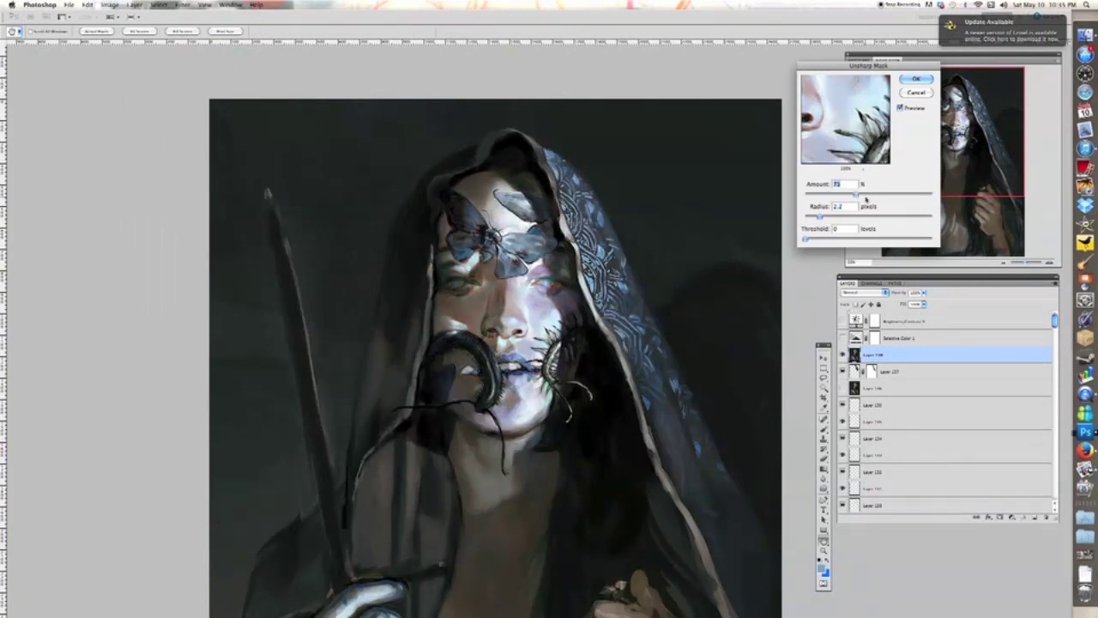
{"action": "left_click", "coordinate": [915, 78]}
- Mask the sharpened full copy with black and paint the sharpening back in over the face
{"action": "key", "text": "super+minus"}
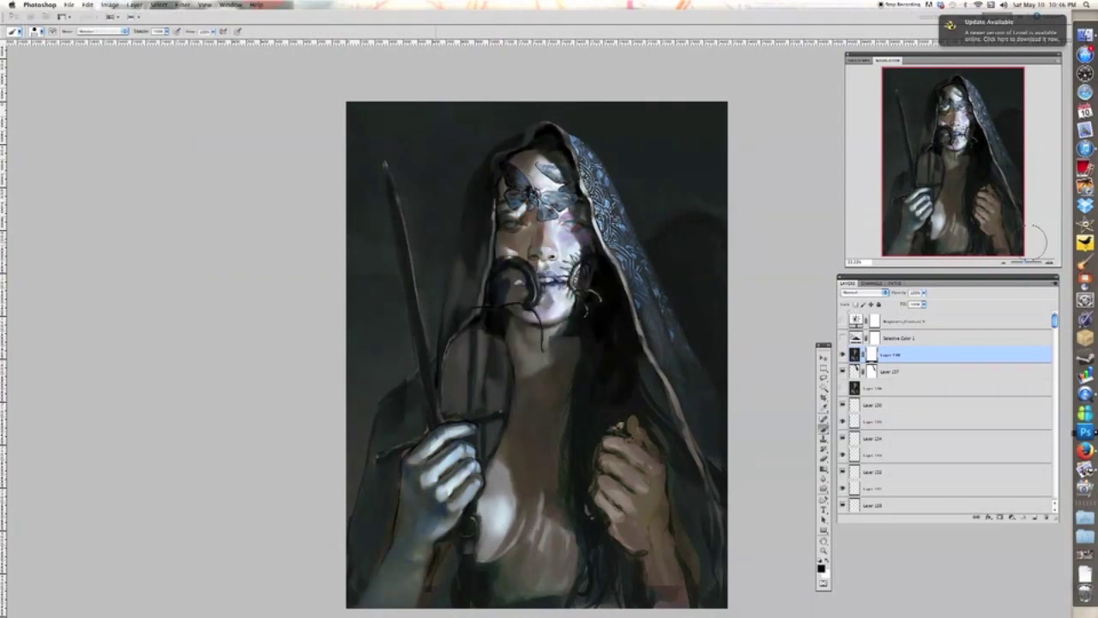
{"action": "key", "text": "super+plus"}
{"action": "key", "text": "super+plus"}
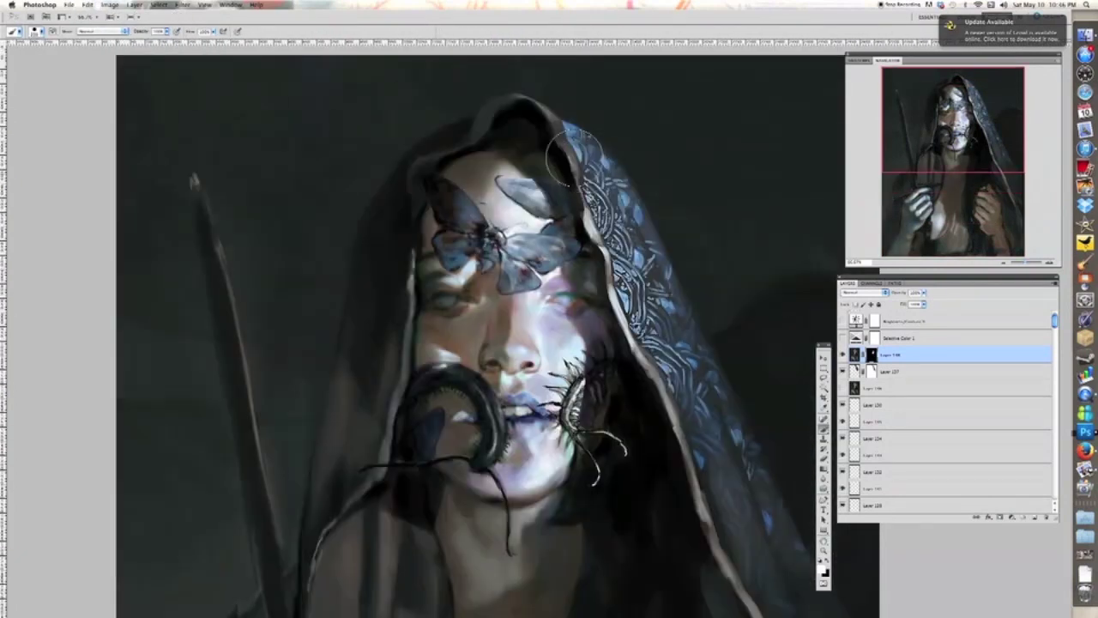
{"action": "key", "text": "super+plus"}
{"action": "key", "text": "super+minus"}
{"action": "key", "text": "super+minus"}
{"action": "key", "text": "super+plus"}
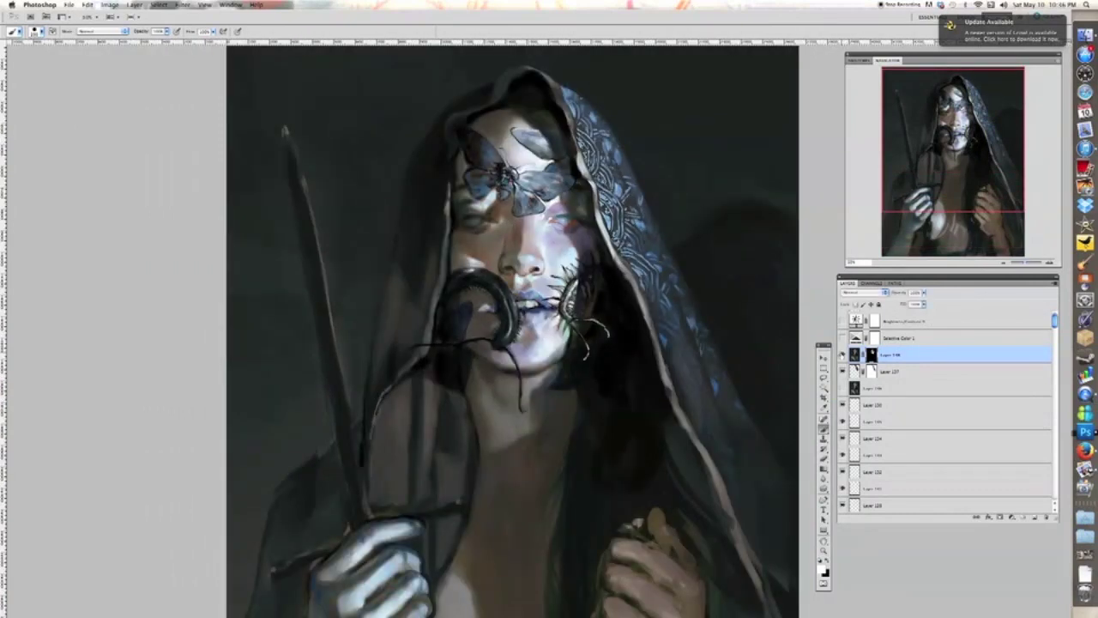
{"action": "key", "text": "super+minus"}
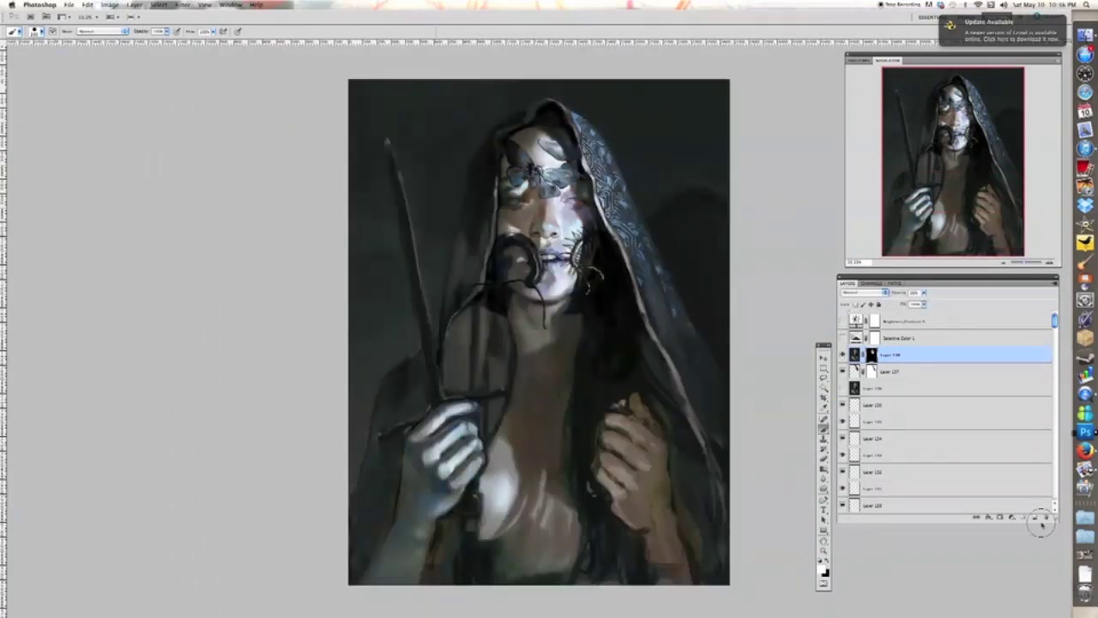
- Add a two-line white text reading "I NEED COFFEEEEEE." and place it beside the top of the hood
{"action": "left_click", "coordinate": [1039, 517]}
{"action": "key", "text": "t"}
{"action": "left_click_drag", "start_coordinate": [384, 216], "coordinate": [662, 355]}
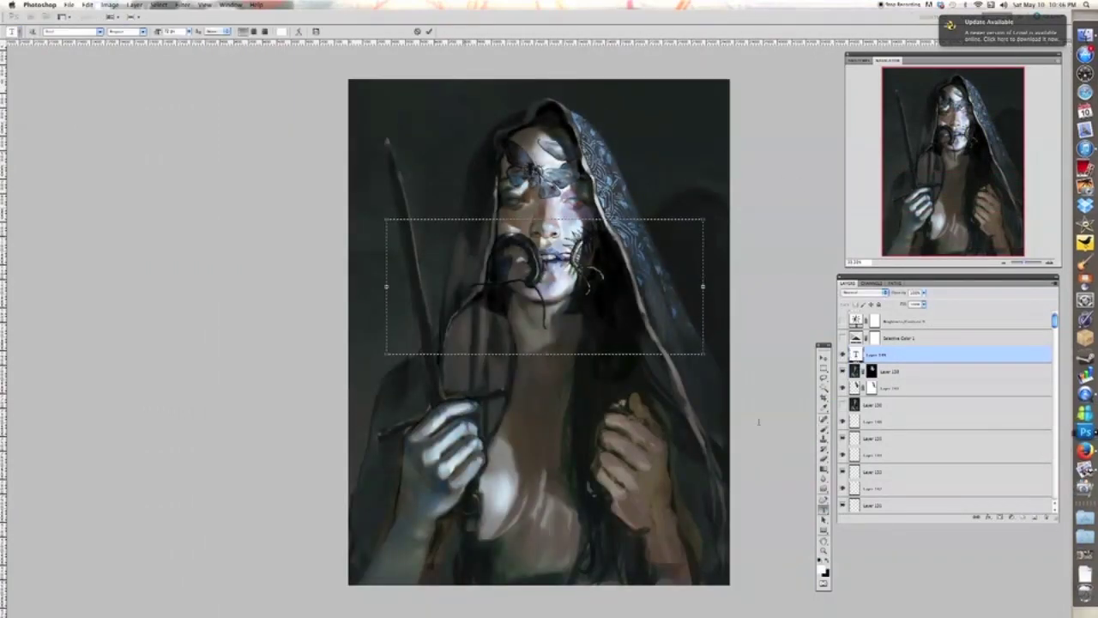
{"action": "type", "text": "I NEED"}
{"action": "key", "text": "Return"}
{"action": "type", "text": "COFFEEEEEE."}
{"action": "left_click", "coordinate": [823, 356]}
{"action": "mouse_move", "coordinate": [421, 230]}
{"action": "left_mouse_down"}
{"action": "mouse_move", "coordinate": [479, 111]}
{"action": "mouse_move", "coordinate": [499, 176]}
{"action": "left_mouse_up"}
- Draw a white speech bubble around the text and angry brows on the face on a new layer, and hide both joke layers
{"action": "key", "text": "b"}
{"action": "left_click", "coordinate": [1034, 516]}
{"action": "left_click_drag", "start_coordinate": [487, 139], "coordinate": [498, 176]}
{"action": "mouse_move", "coordinate": [470, 137]}
{"action": "left_mouse_down"}
{"action": "mouse_move", "coordinate": [441, 126]}
{"action": "mouse_move", "coordinate": [482, 137]}
{"action": "left_mouse_up"}
{"action": "left_click_drag", "start_coordinate": [552, 188], "coordinate": [583, 177]}
{"action": "left_click_drag", "start_coordinate": [484, 177], "coordinate": [518, 187]}
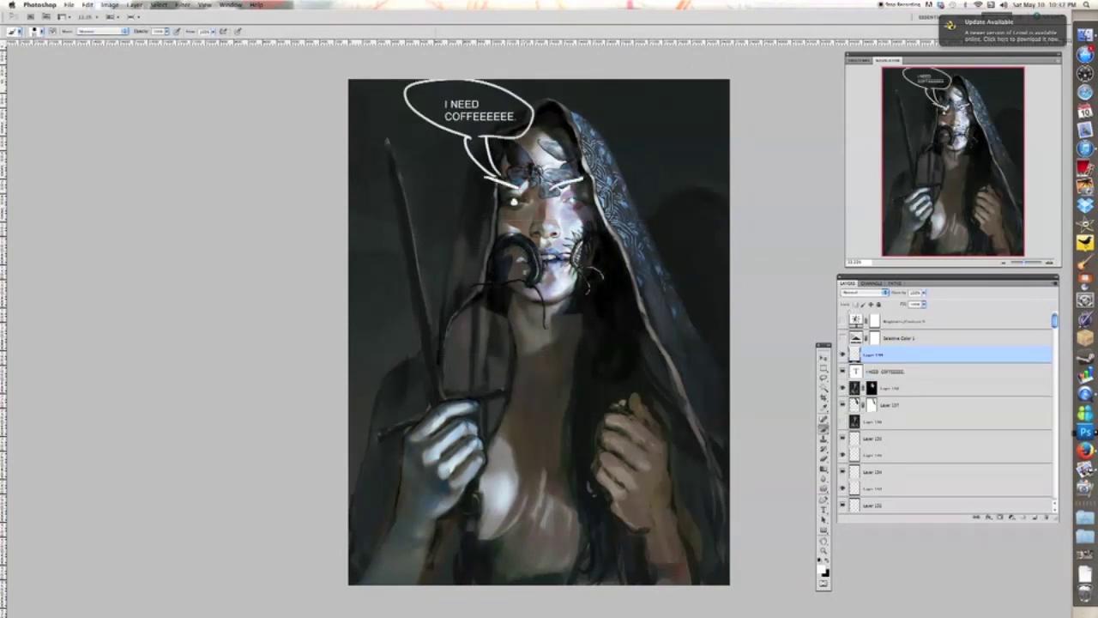
{"action": "left_click_drag", "start_coordinate": [510, 270], "coordinate": [583, 276]}
{"action": "left_click", "coordinate": [842, 355]}
{"action": "left_click", "coordinate": [842, 372]}
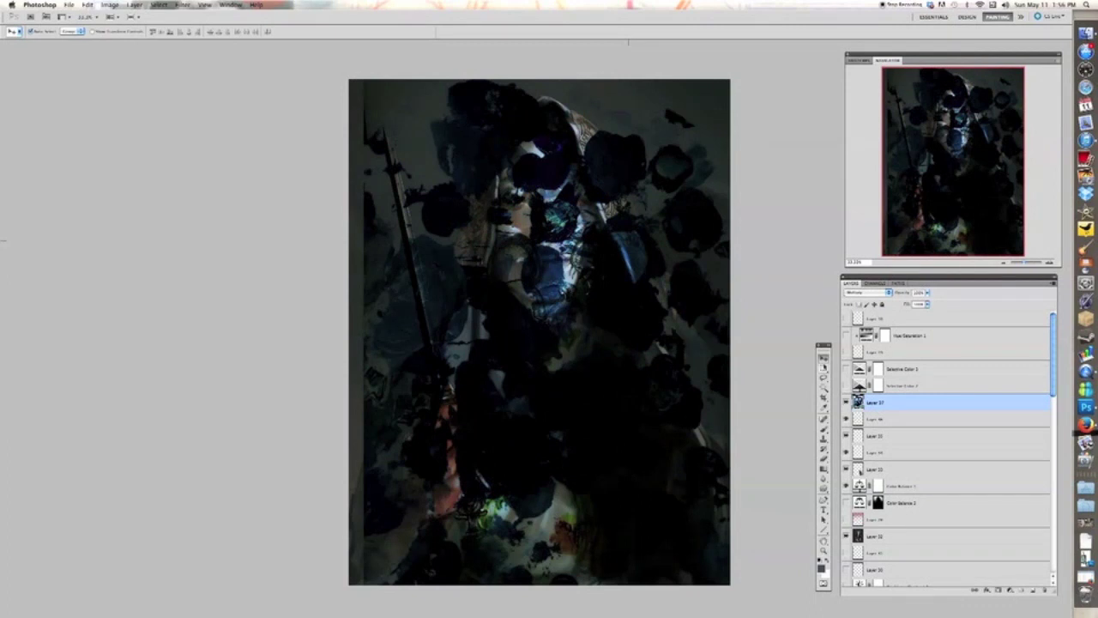
{"action": "key", "text": "m"}
{"action": "key", "text": "v"}
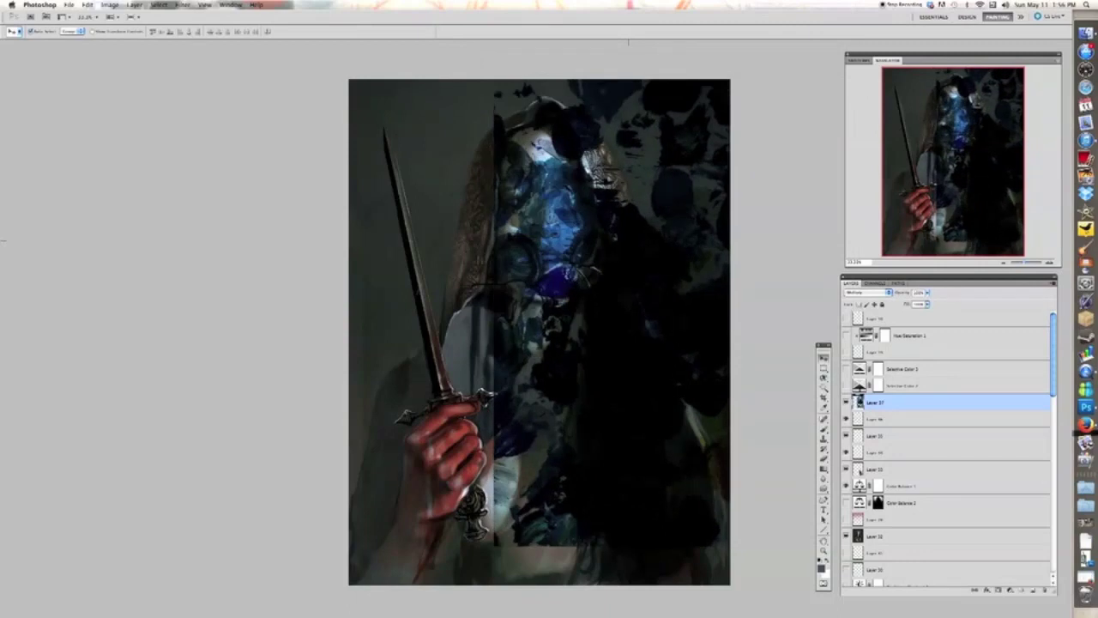
{"action": "key", "text": "w"}
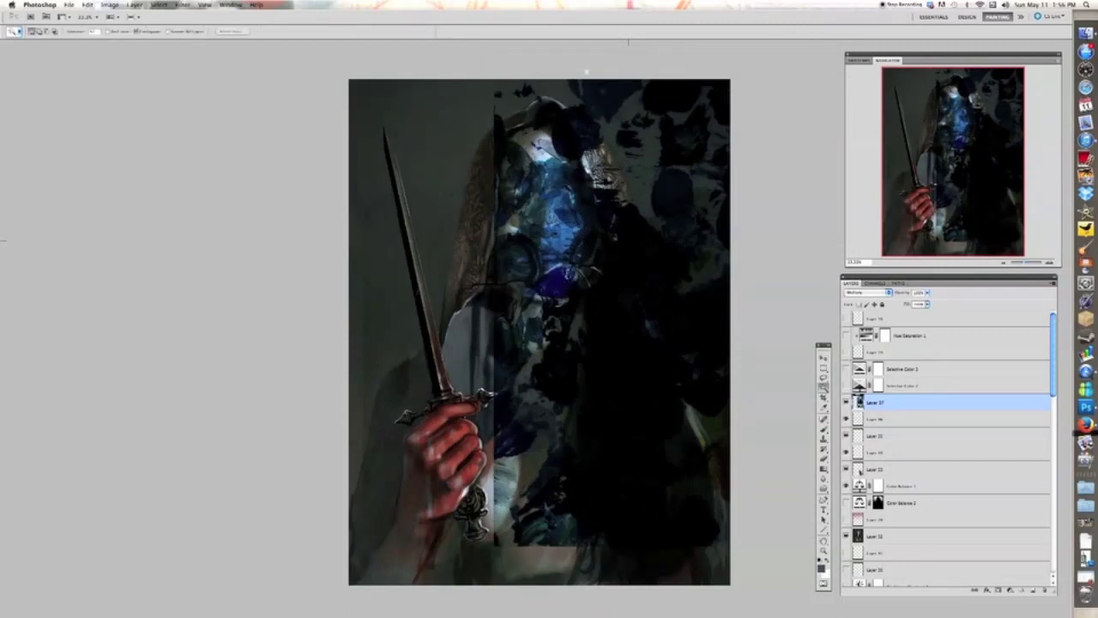
{"action": "left_click", "coordinate": [682, 271]}
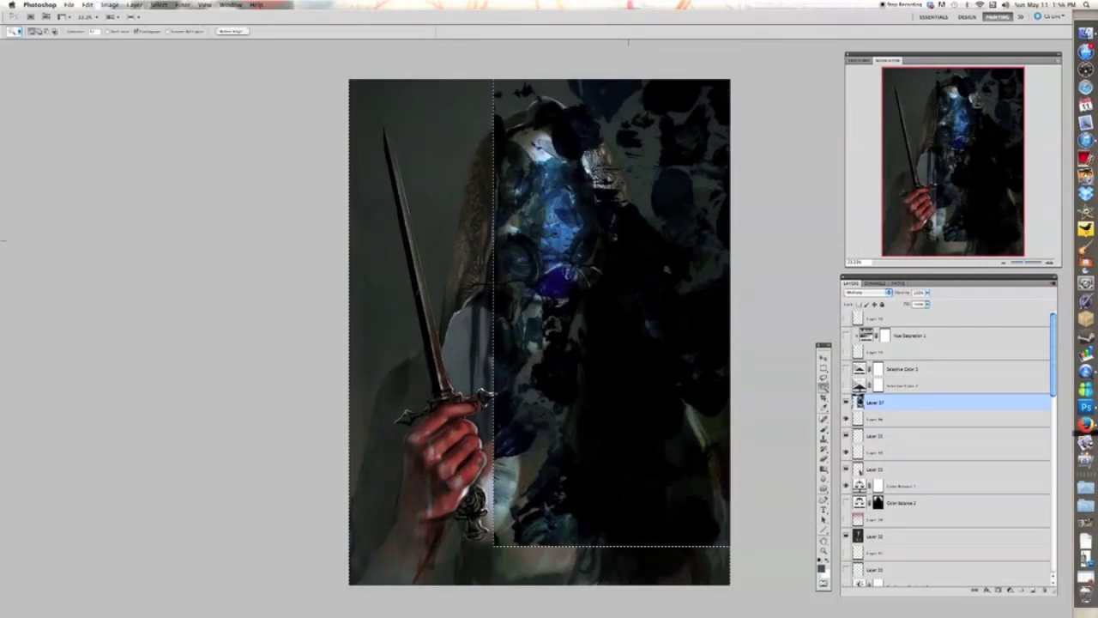
{"action": "key", "text": "super+d"}
- Move and enlarge the blue paint texture layer with Free Transform until it covers the whole portrait
{"action": "key", "text": "super+t"}
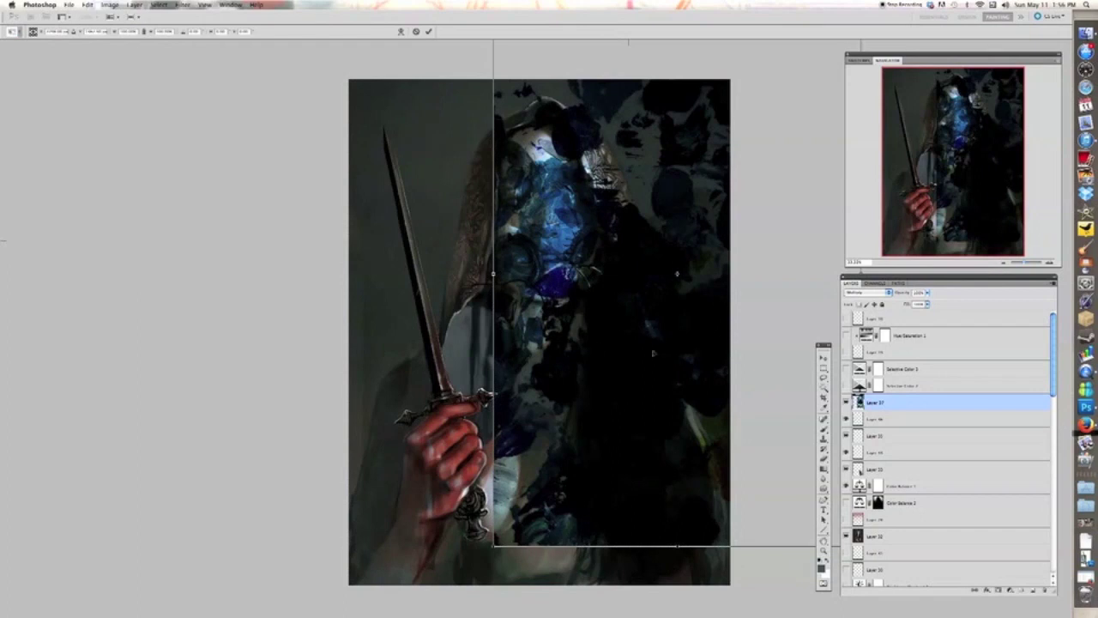
{"action": "left_click_drag", "start_coordinate": [654, 352], "coordinate": [539, 346]}
{"action": "key", "text": "super+minus"}
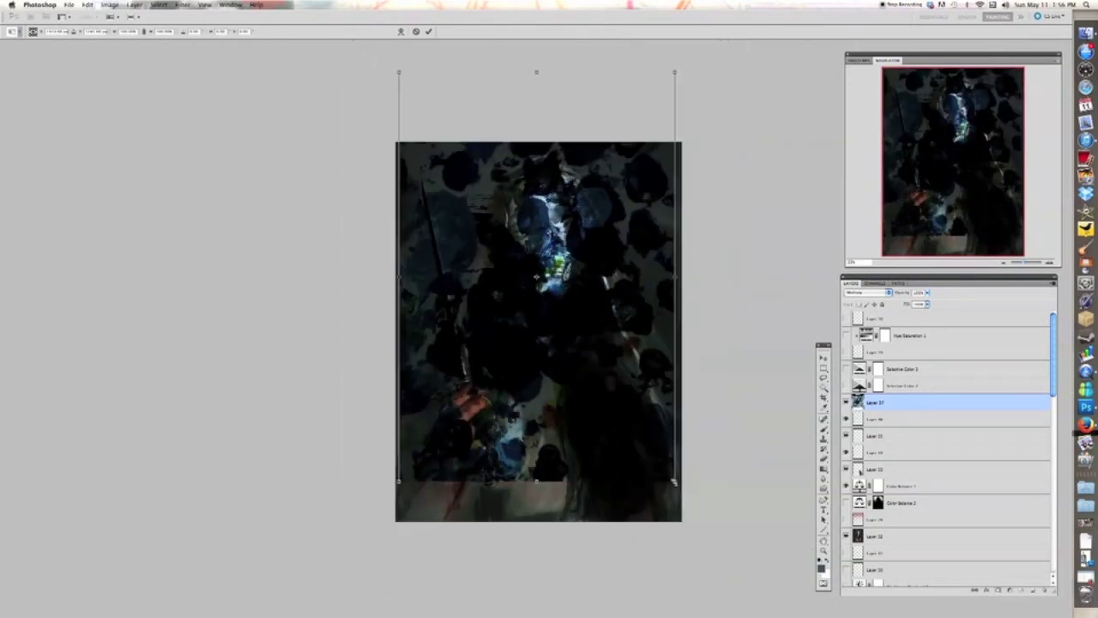
{"action": "left_click_drag", "start_coordinate": [675, 481], "coordinate": [953, 549]}
{"action": "left_click_drag", "start_coordinate": [543, 388], "coordinate": [541, 512]}
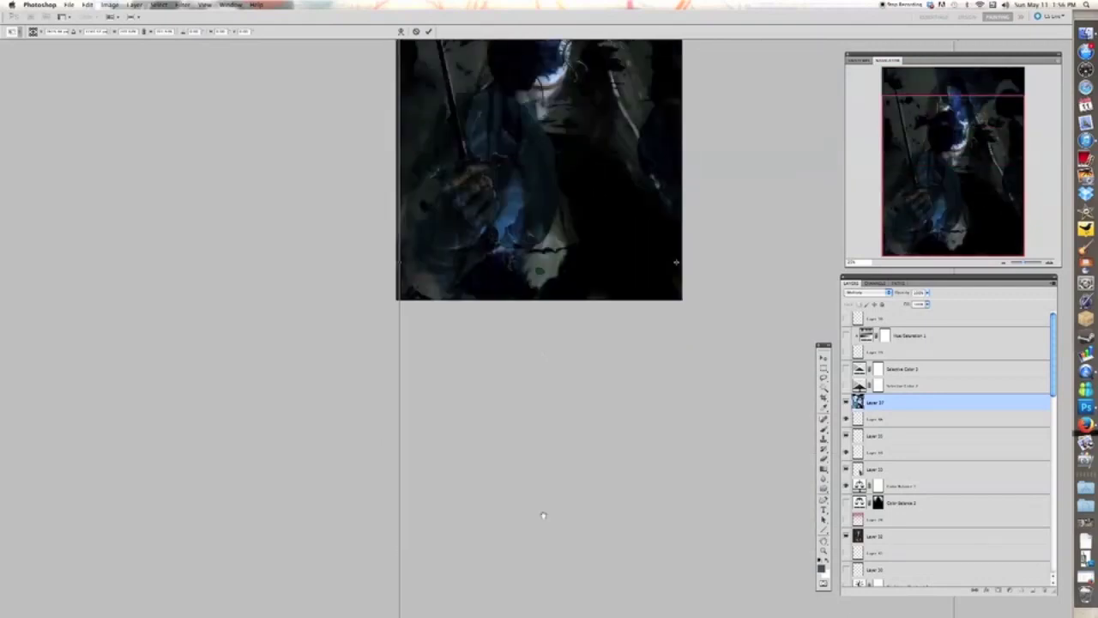
{"action": "left_click_drag", "start_coordinate": [555, 441], "coordinate": [551, 544]}
{"action": "left_click_drag", "start_coordinate": [553, 273], "coordinate": [555, 420]}
{"action": "left_click_drag", "start_coordinate": [550, 361], "coordinate": [519, 330]}
- Flip the paint texture vertically, reposition it over the portrait and apply the transform
{"action": "right_click", "coordinate": [500, 314]}
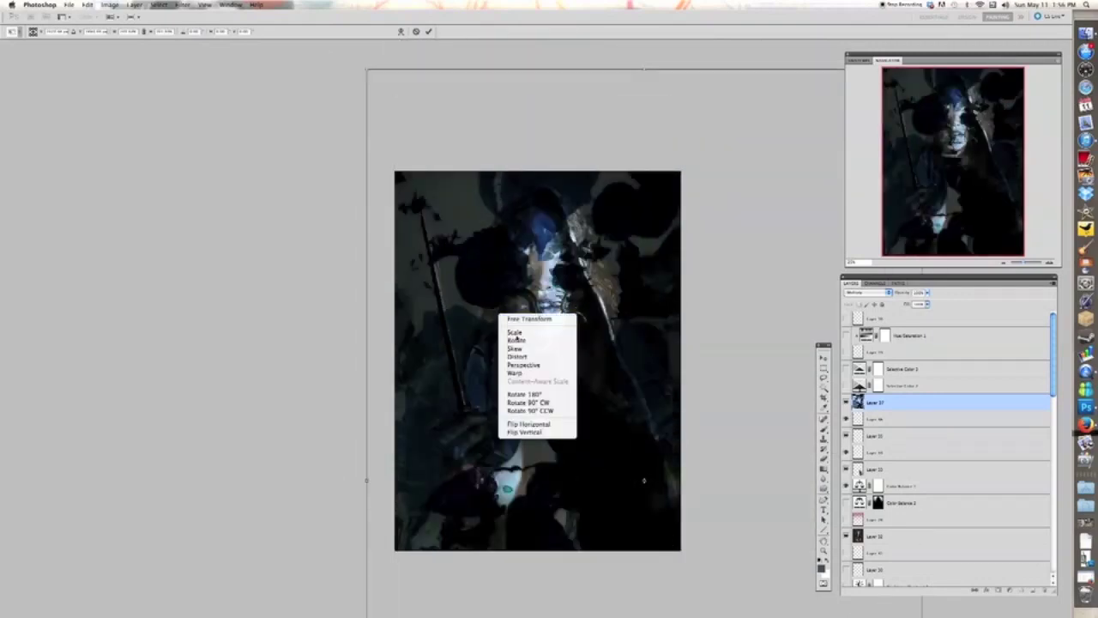
{"action": "left_click", "coordinate": [544, 431]}
{"action": "left_click_drag", "start_coordinate": [539, 322], "coordinate": [499, 236]}
{"action": "key", "text": "Return"}
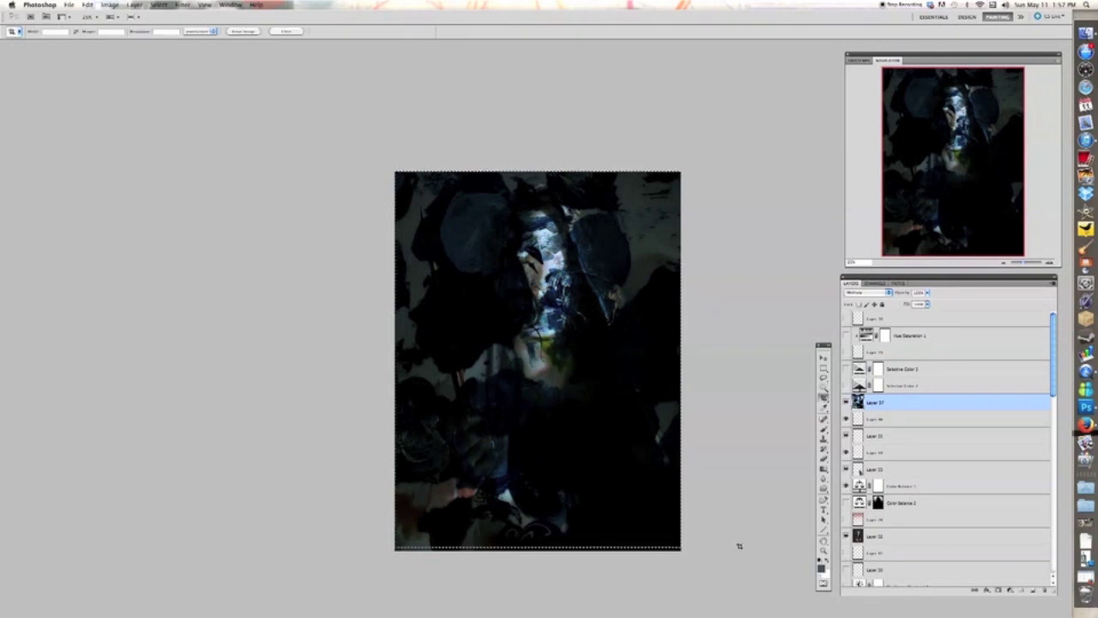
- Crop the image to the full canvas bounds
{"action": "key", "text": "c"}
{"action": "key", "text": "v"}
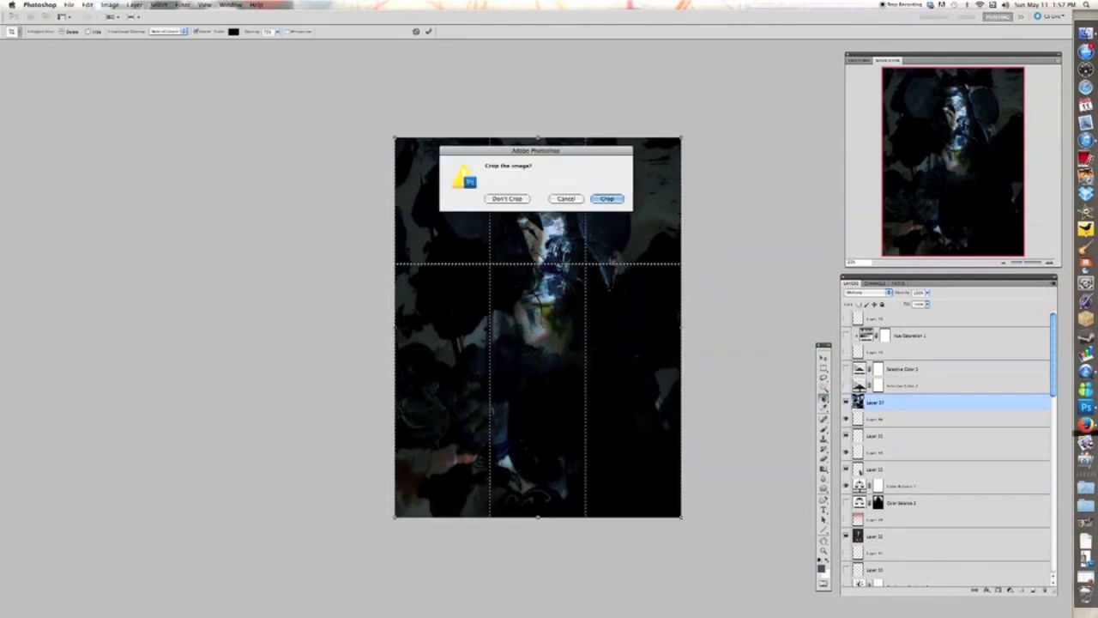
{"action": "key", "text": "Return"}
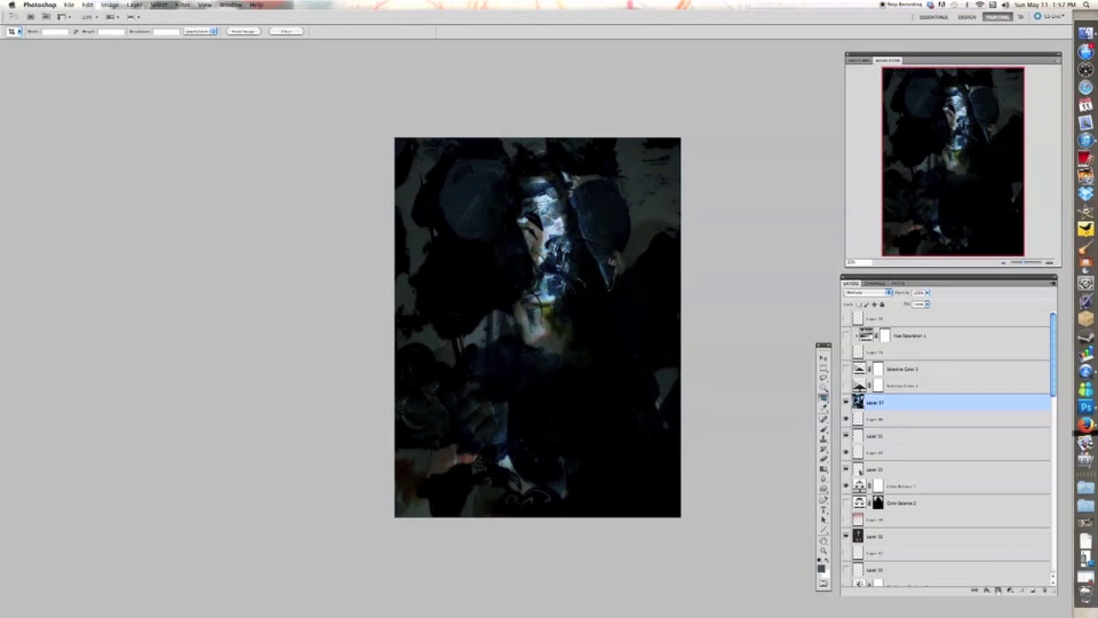
- Add a layer mask to the paint texture layer and fade out its lower part with upward black gradients
{"action": "left_click", "coordinate": [998, 591]}
{"action": "left_click", "coordinate": [824, 428]}
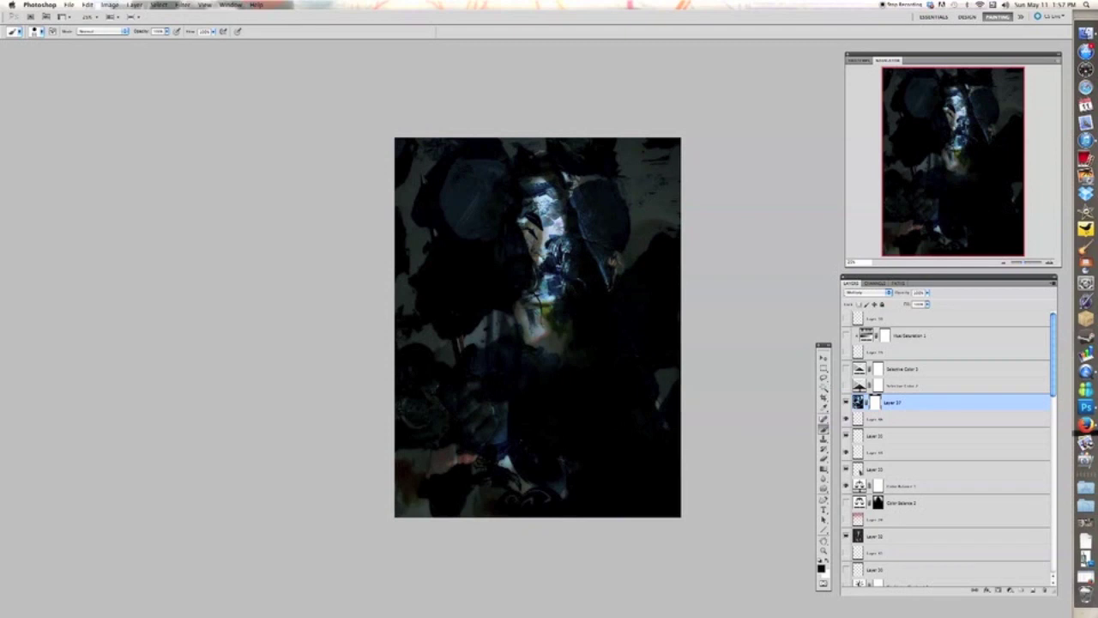
{"action": "left_click", "coordinate": [824, 469]}
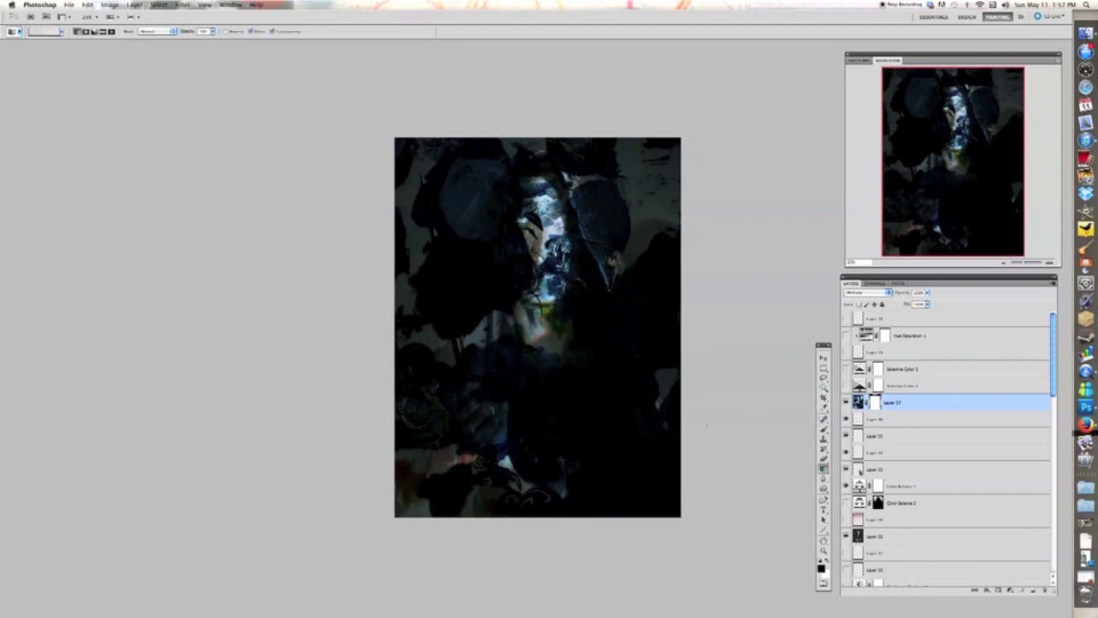
{"action": "left_click_drag", "start_coordinate": [594, 421], "coordinate": [593, 262]}
{"action": "left_click_drag", "start_coordinate": [574, 373], "coordinate": [574, 240]}
{"action": "left_click_drag", "start_coordinate": [576, 478], "coordinate": [576, 230]}
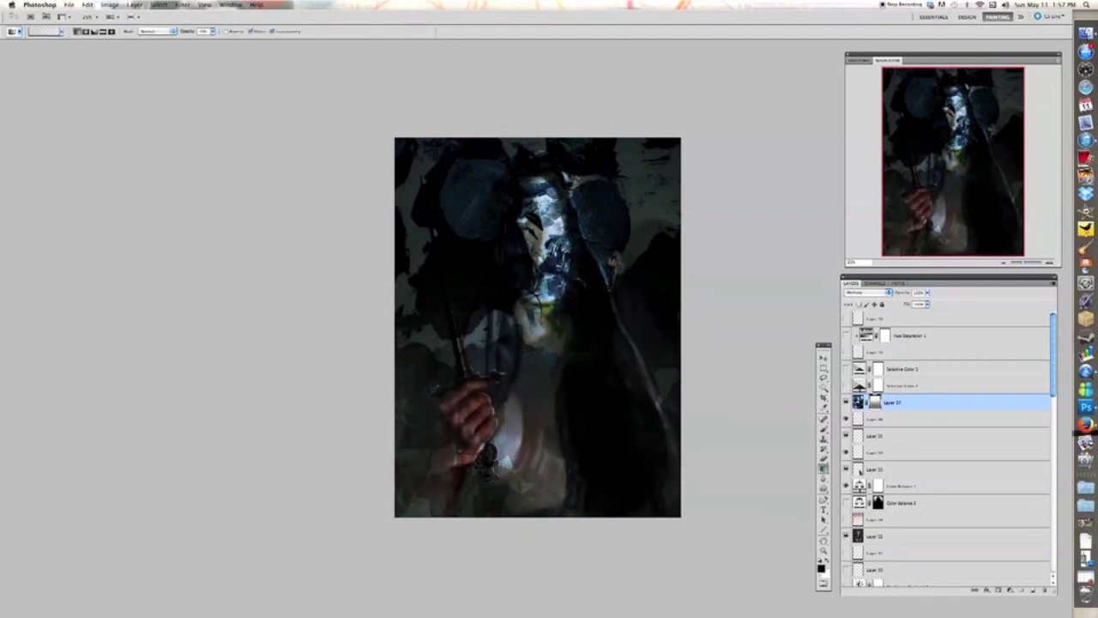
- Fade the texture mask further with gradients over the dagger, the neck area and the pale hood edge
{"action": "left_click_drag", "start_coordinate": [523, 386], "coordinate": [521, 231]}
{"action": "left_click_drag", "start_coordinate": [487, 347], "coordinate": [482, 206]}
{"action": "left_click_drag", "start_coordinate": [454, 333], "coordinate": [445, 267]}
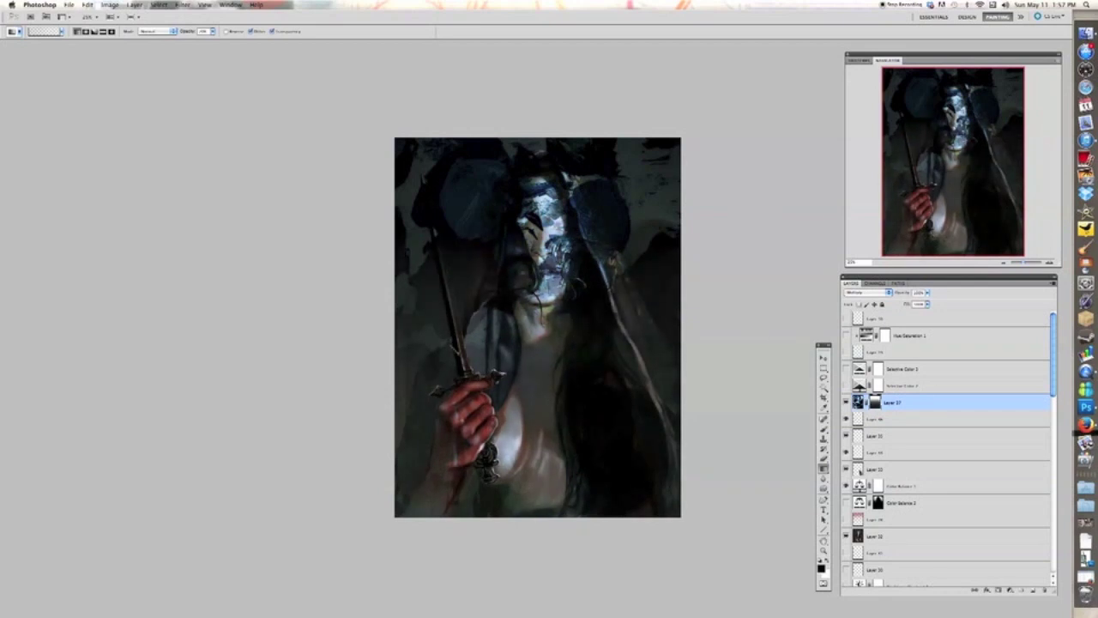
{"action": "left_click_drag", "start_coordinate": [636, 402], "coordinate": [635, 195]}
{"action": "left_click_drag", "start_coordinate": [659, 350], "coordinate": [579, 142]}
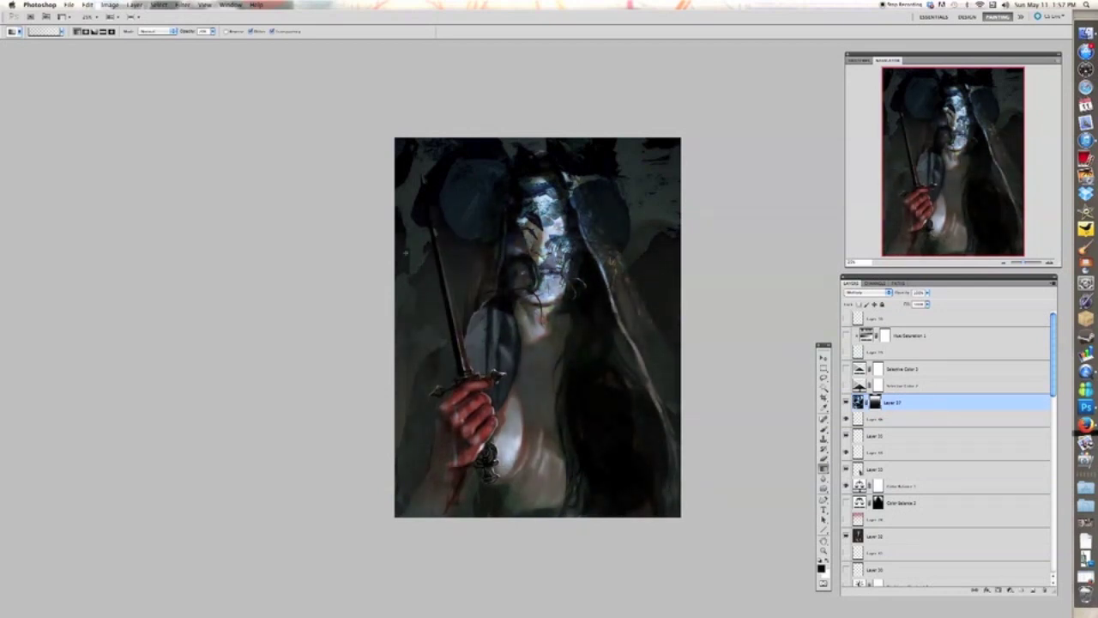
- Fade the texture from the background around the head with diagonal mask gradients toward both upper corners
{"action": "left_click_drag", "start_coordinate": [544, 255], "coordinate": [402, 138]}
{"action": "left_click_drag", "start_coordinate": [523, 235], "coordinate": [428, 145]}
{"action": "left_click_drag", "start_coordinate": [528, 260], "coordinate": [443, 139]}
{"action": "left_click_drag", "start_coordinate": [570, 267], "coordinate": [667, 157]}
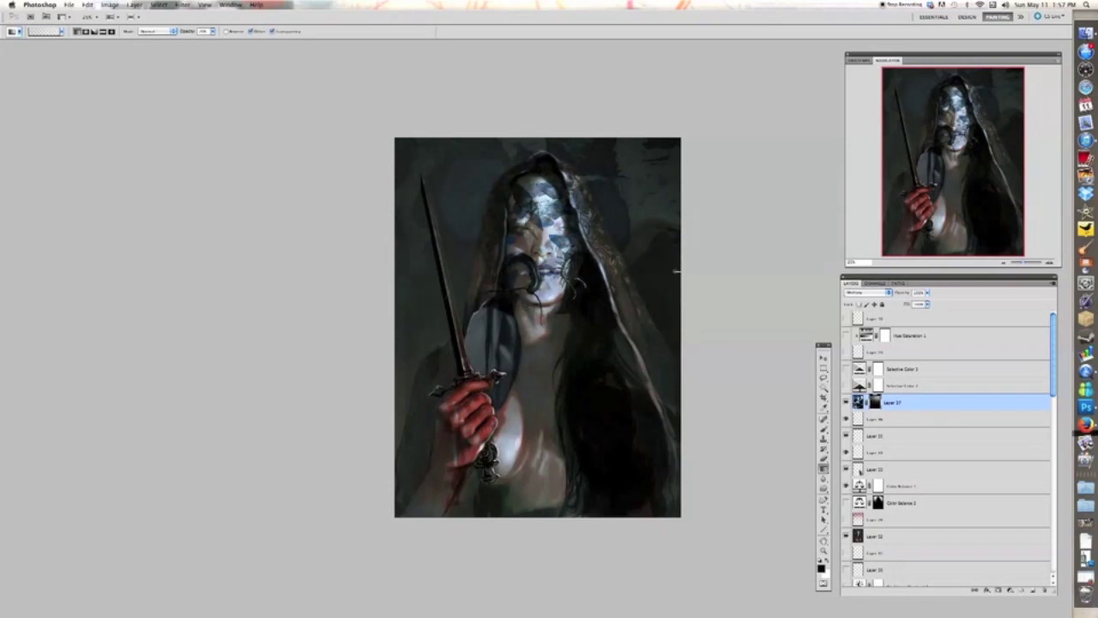
- Copy the paint texture from its own document into the portrait as another layer and hide that layer
{"action": "key", "text": "f"}
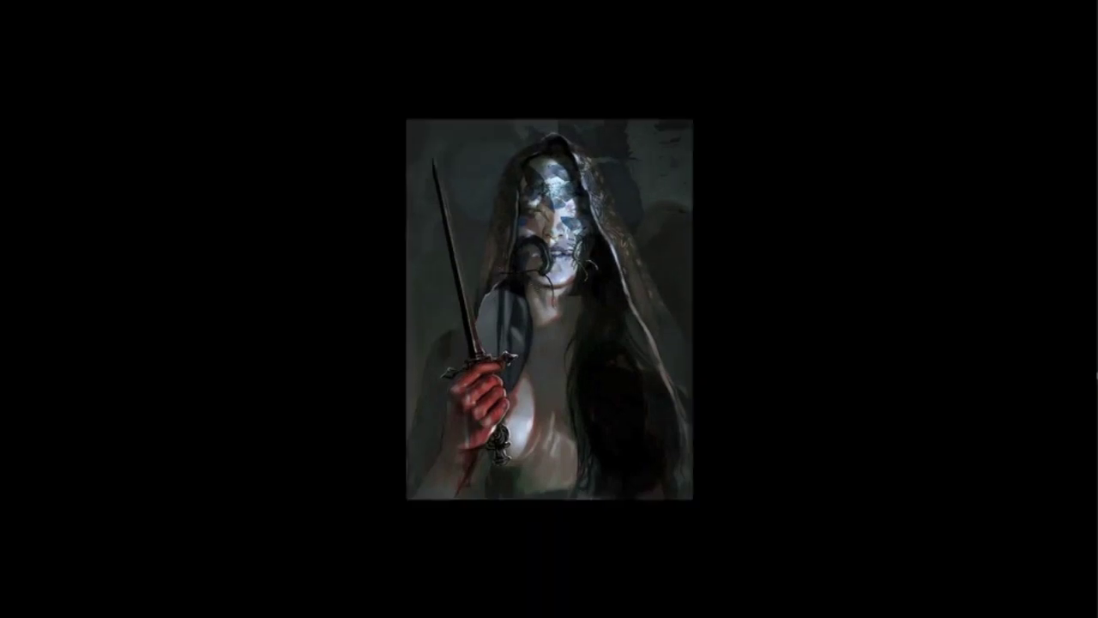
{"action": "key", "text": "f"}
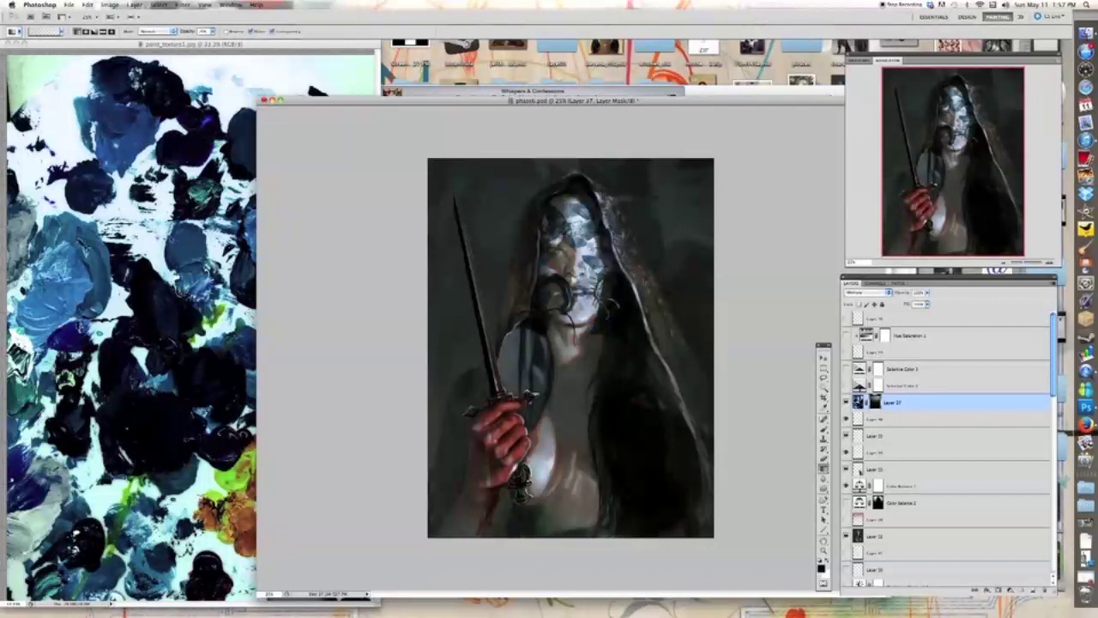
{"action": "left_click", "coordinate": [823, 359]}
{"action": "left_click", "coordinate": [131, 285]}
{"action": "left_click_drag", "start_coordinate": [152, 275], "coordinate": [555, 317]}
{"action": "left_click", "coordinate": [846, 402]}
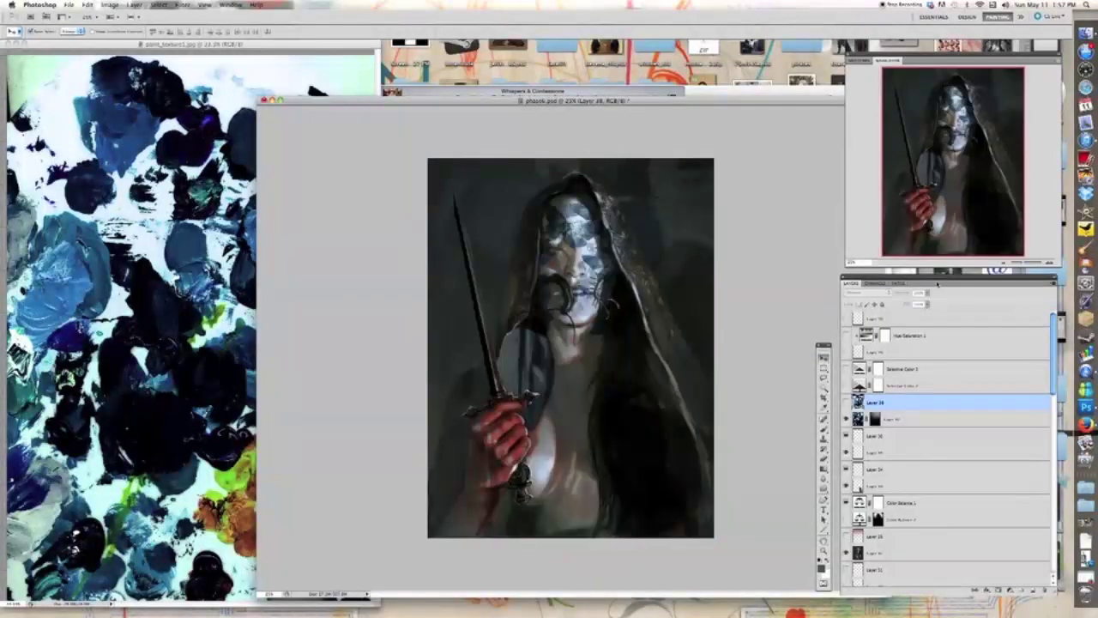
- Paint black on the lower paint texture layer's mask with a large soft brush to clear the texture from the background around the figure
{"action": "key", "text": "f"}
{"action": "key", "text": "ctrl+plus"}
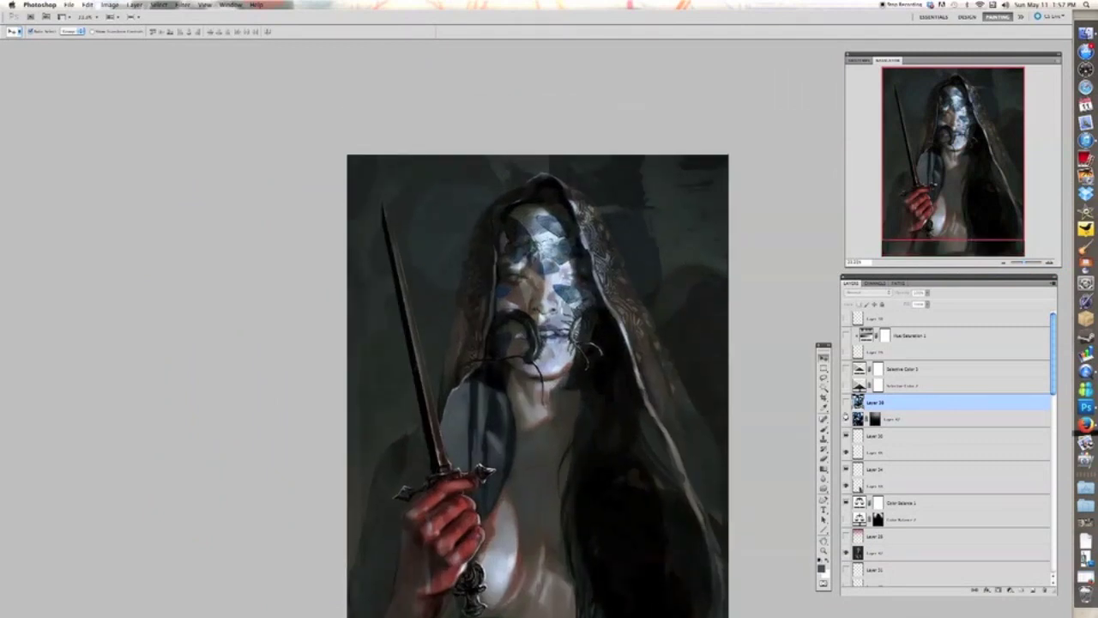
{"action": "left_click", "coordinate": [846, 420]}
{"action": "left_click", "coordinate": [847, 419]}
{"action": "left_click", "coordinate": [875, 420]}
{"action": "left_click", "coordinate": [823, 429]}
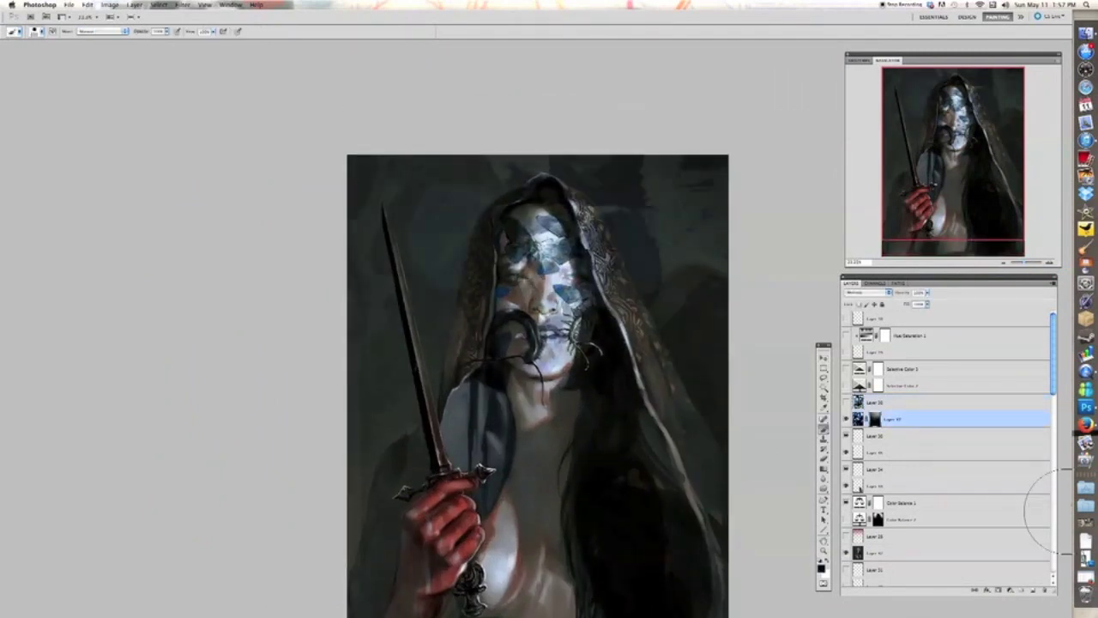
{"action": "mouse_move", "coordinate": [403, 206]}
{"action": "left_mouse_down"}
{"action": "mouse_move", "coordinate": [418, 354]}
{"action": "mouse_move", "coordinate": [392, 382]}
{"action": "mouse_move", "coordinate": [362, 390]}
{"action": "mouse_move", "coordinate": [371, 244]}
{"action": "mouse_move", "coordinate": [411, 127]}
{"action": "mouse_move", "coordinate": [468, 154]}
{"action": "mouse_move", "coordinate": [426, 329]}
{"action": "mouse_move", "coordinate": [500, 170]}
{"action": "mouse_move", "coordinate": [402, 223]}
{"action": "mouse_move", "coordinate": [361, 195]}
{"action": "mouse_move", "coordinate": [383, 187]}
{"action": "mouse_move", "coordinate": [379, 171]}
{"action": "mouse_move", "coordinate": [372, 222]}
{"action": "mouse_move", "coordinate": [419, 160]}
{"action": "mouse_move", "coordinate": [360, 211]}
{"action": "mouse_move", "coordinate": [390, 304]}
{"action": "left_mouse_up"}
{"action": "key", "text": "x"}
{"action": "key", "text": "]"}
{"action": "key", "text": "]"}
{"action": "key", "text": "]"}
{"action": "key", "text": "]"}
{"action": "key", "text": "]"}
{"action": "key", "text": "]"}
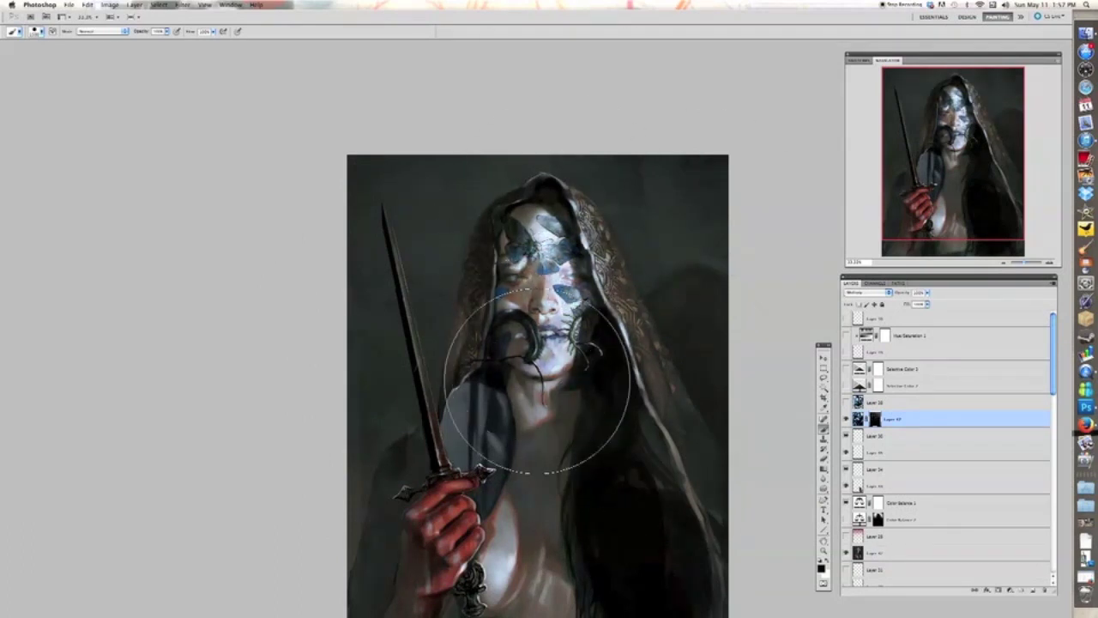
{"action": "key", "text": "super+minus"}
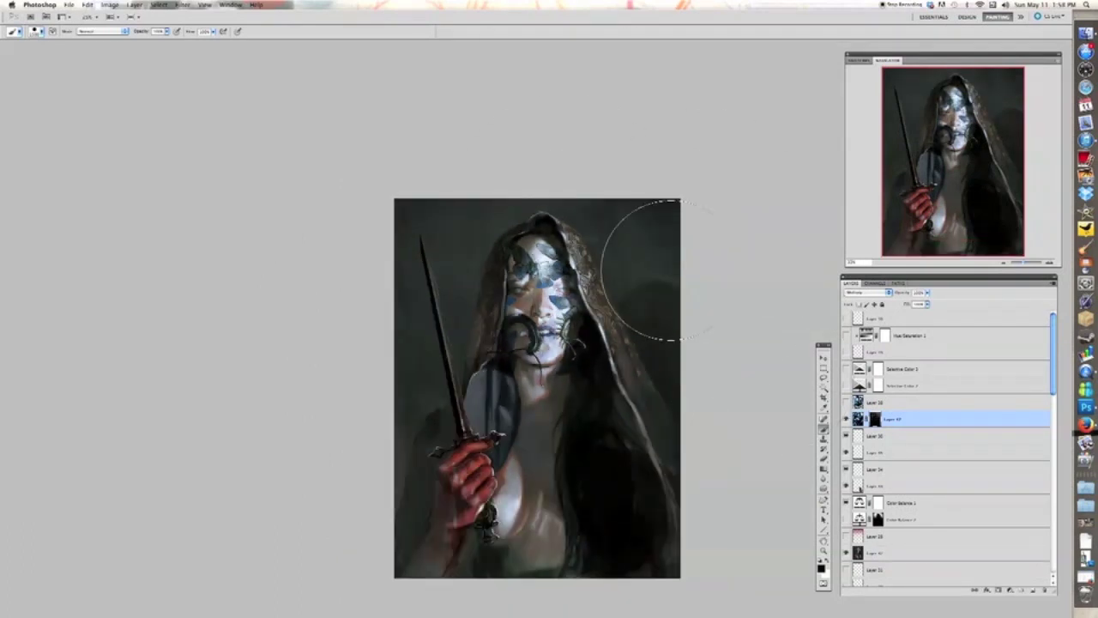
- Show the hidden upper paint texture layer and set its blend mode to Multiply
{"action": "left_click", "coordinate": [846, 403]}
{"action": "left_click", "coordinate": [879, 403]}
{"action": "left_click", "coordinate": [908, 419]}
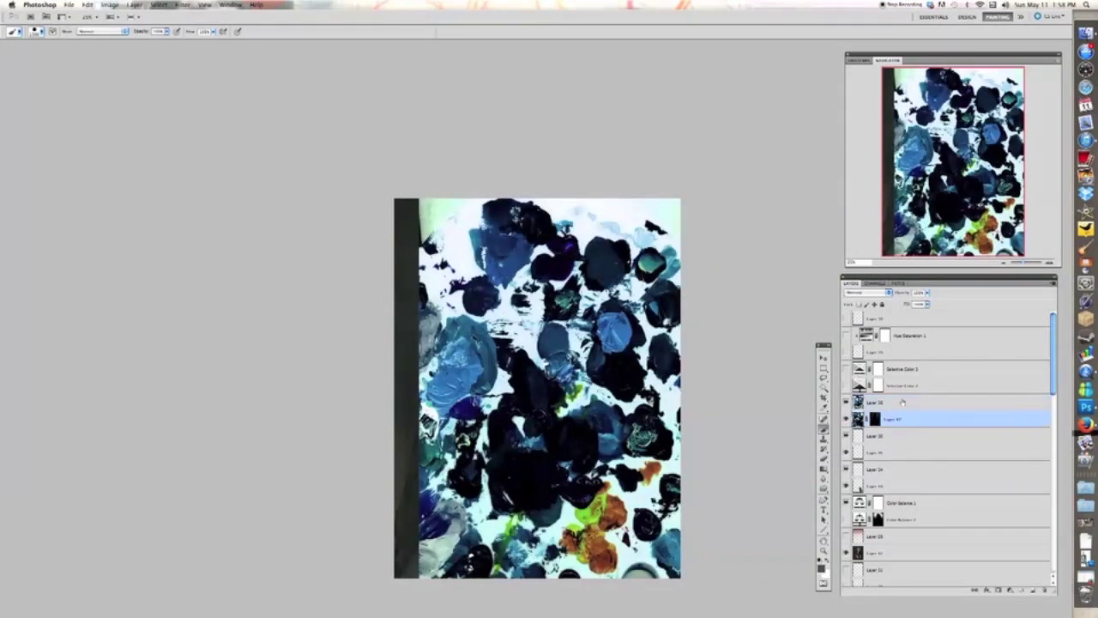
{"action": "left_click", "coordinate": [862, 293]}
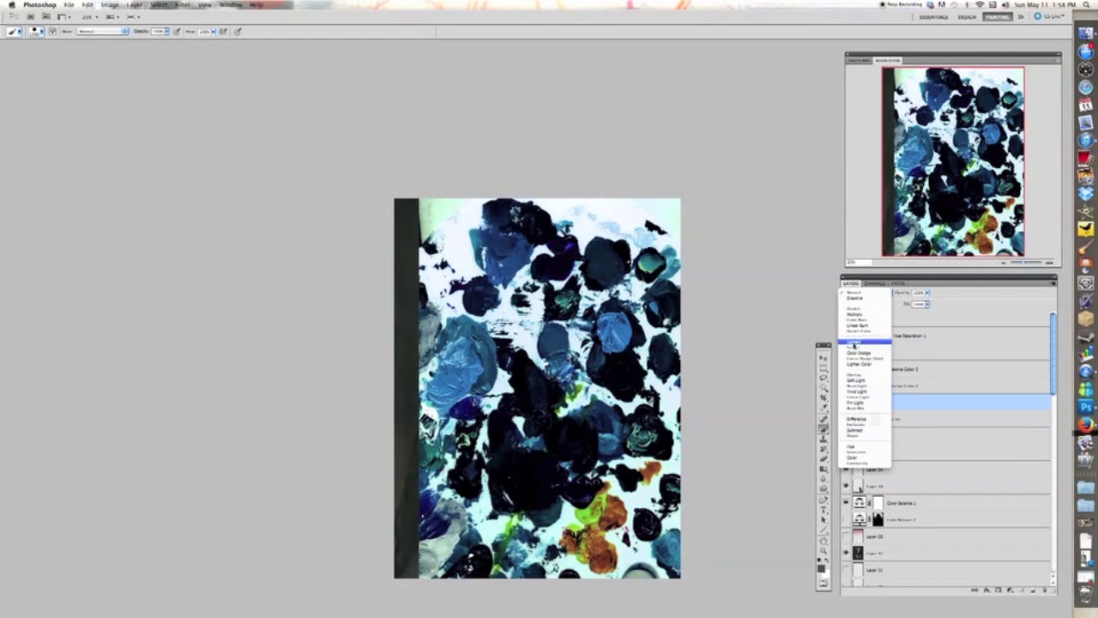
{"action": "left_click", "coordinate": [855, 316]}
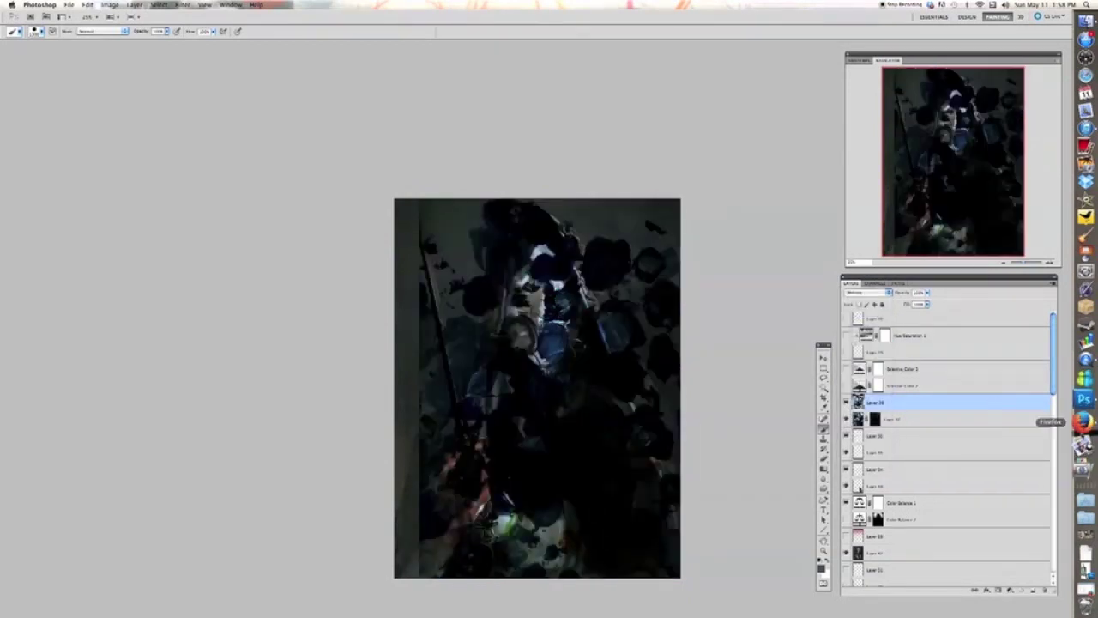
- Transform the upper paint texture by enlarging it well beyond the canvas and repositioning its blue strokes over the hooded face
{"action": "key", "text": "super+t"}
{"action": "left_click_drag", "start_coordinate": [592, 412], "coordinate": [548, 299]}
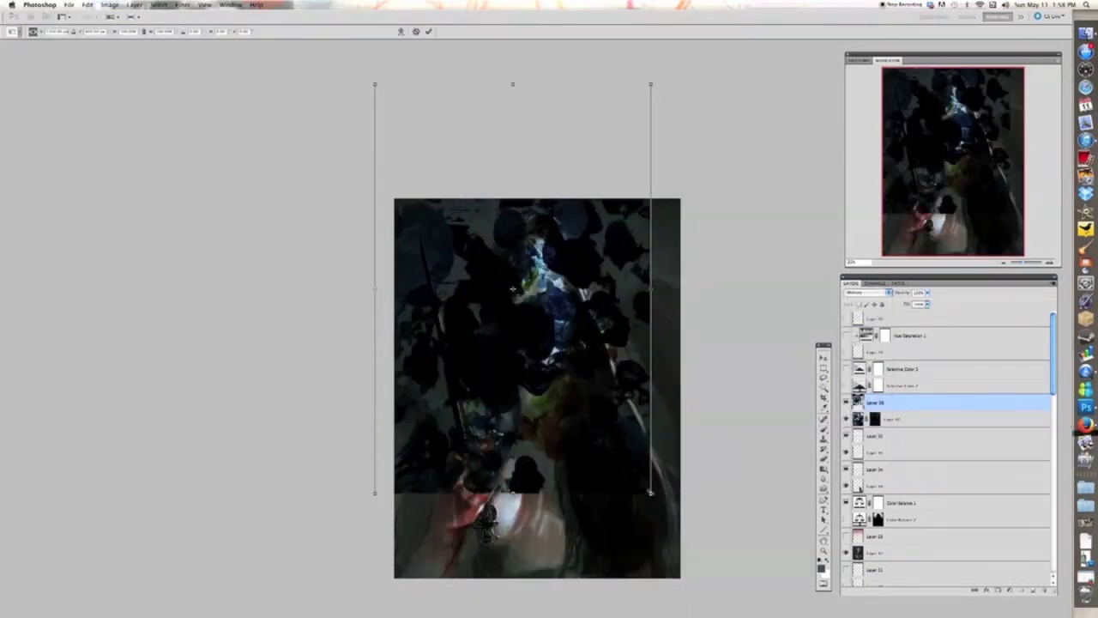
{"action": "left_click_drag", "start_coordinate": [651, 494], "coordinate": [912, 534]}
{"action": "left_click_drag", "start_coordinate": [517, 203], "coordinate": [493, 515]}
{"action": "left_click_drag", "start_coordinate": [527, 401], "coordinate": [576, 281]}
{"action": "mouse_move", "coordinate": [535, 362]}
{"action": "left_mouse_down"}
{"action": "mouse_move", "coordinate": [545, 333]}
{"action": "mouse_move", "coordinate": [555, 367]}
{"action": "mouse_move", "coordinate": [547, 358]}
{"action": "left_mouse_up"}
{"action": "key", "text": "Return"}
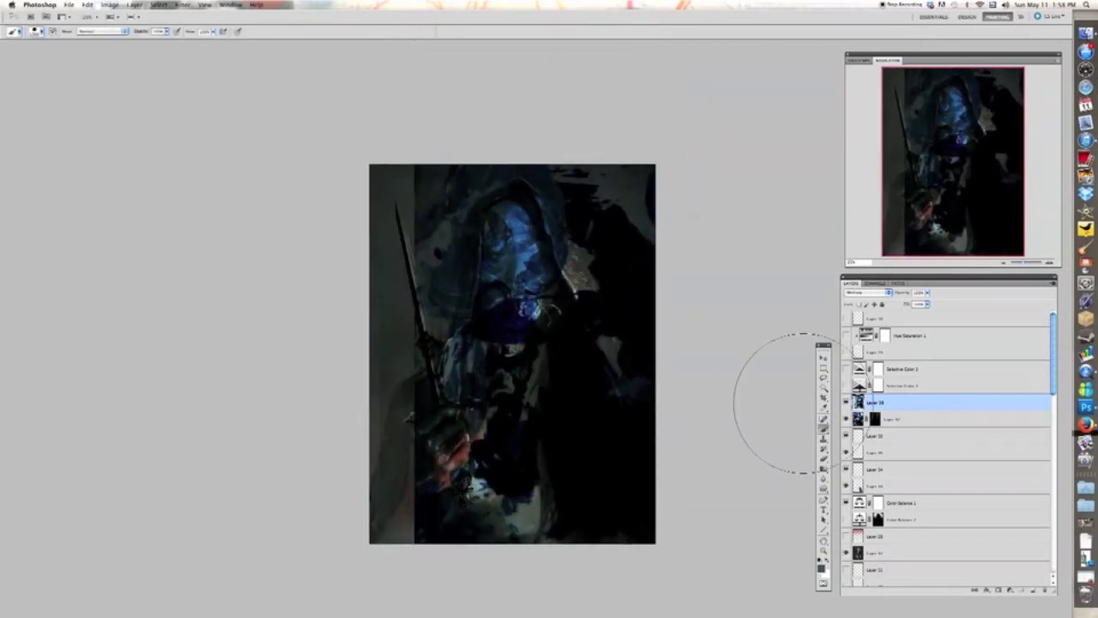
- Try successive blend modes on the enlarged texture, keep the one giving orange tones on the face, and nudge the texture slightly right and up
{"action": "left_click", "coordinate": [823, 398]}
{"action": "left_click_drag", "start_coordinate": [370, 164], "coordinate": [614, 397]}
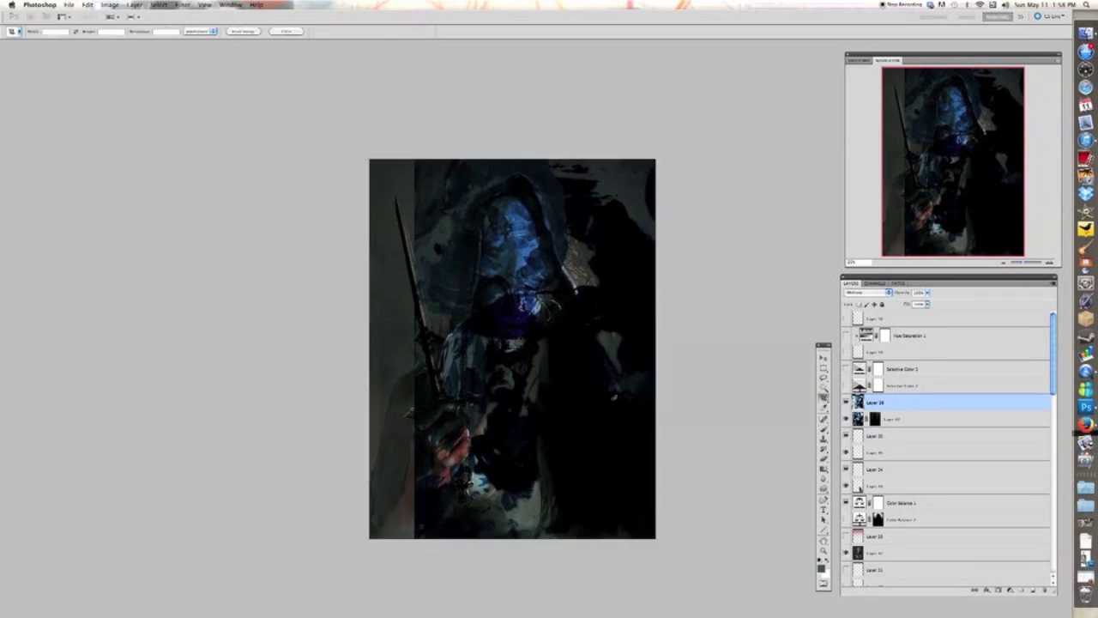
{"action": "key", "text": "super+plus"}
{"action": "left_click_drag", "start_coordinate": [548, 312], "coordinate": [564, 396]}
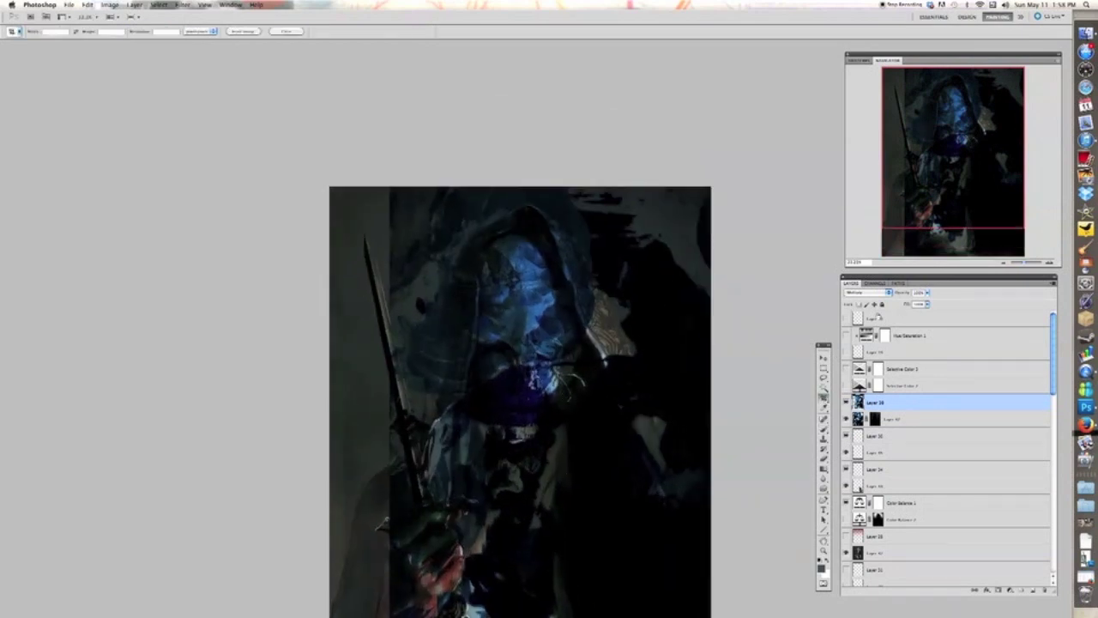
{"action": "left_click", "coordinate": [871, 292]}
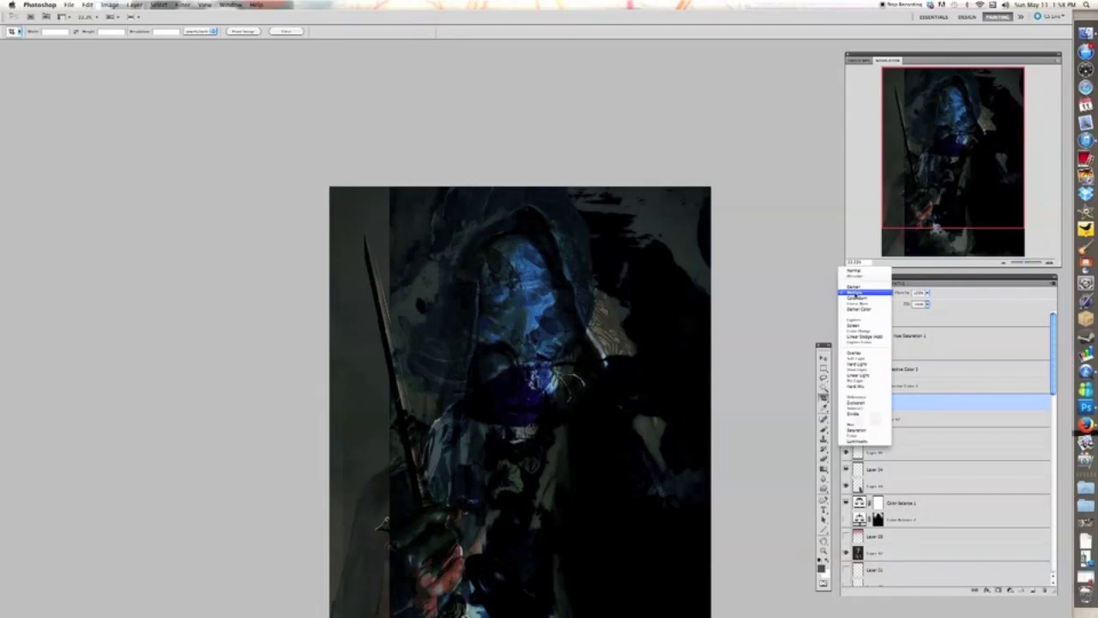
{"action": "left_click", "coordinate": [861, 294]}
{"action": "left_click", "coordinate": [823, 358]}
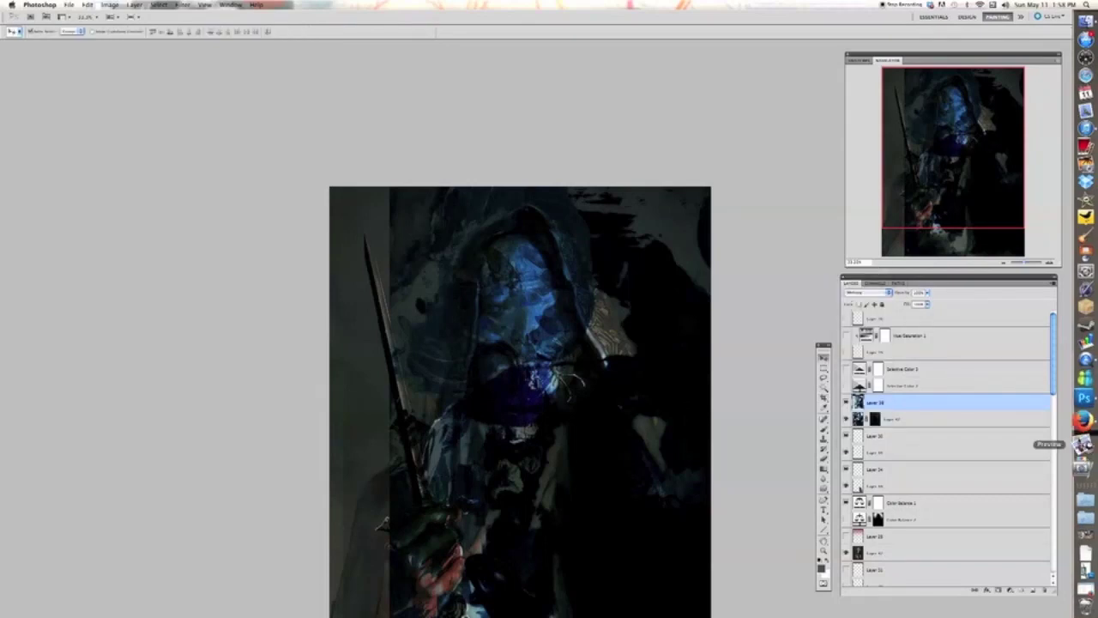
{"action": "key", "text": "shift+plus"}
{"action": "key", "text": "shift+plus"}
{"action": "key", "text": "shift+plus"}
{"action": "key", "text": "shift+plus"}
{"action": "key", "text": "shift+plus"}
{"action": "key", "text": "shift+plus"}
{"action": "key", "text": "shift+plus"}
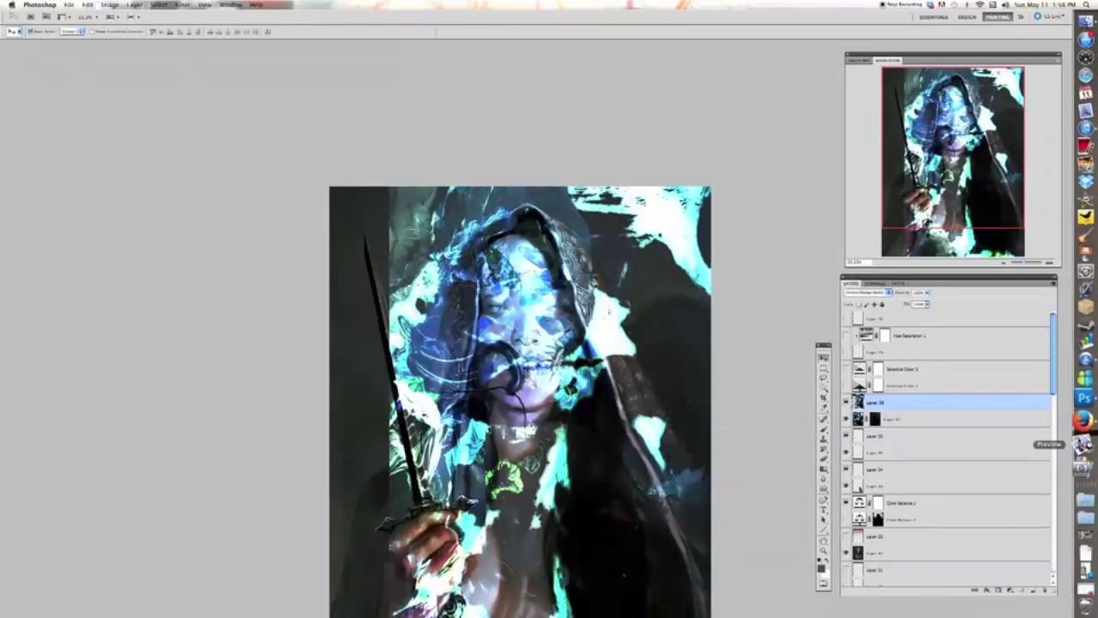
{"action": "key", "text": "shift+plus"}
{"action": "key", "text": "shift+plus"}
{"action": "key", "text": "shift+plus"}
{"action": "key", "text": "shift+plus"}
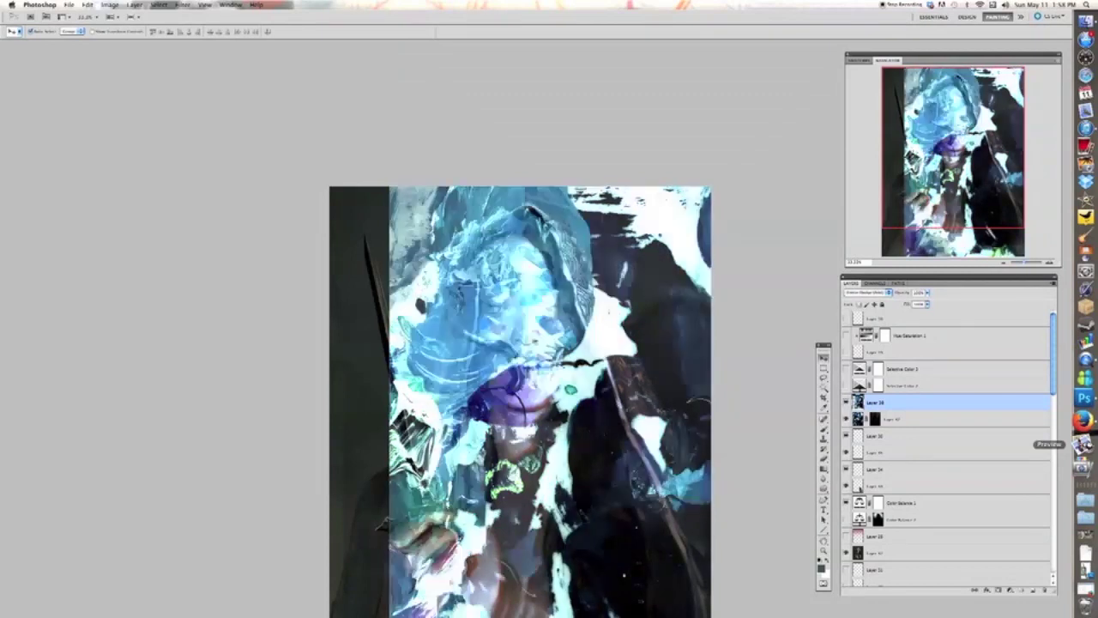
{"action": "key", "text": "shift+plus"}
{"action": "key", "text": "shift+plus"}
{"action": "key", "text": "shift+plus"}
{"action": "key", "text": "shift+plus"}
{"action": "key", "text": "shift+plus"}
{"action": "key", "text": "shift+plus"}
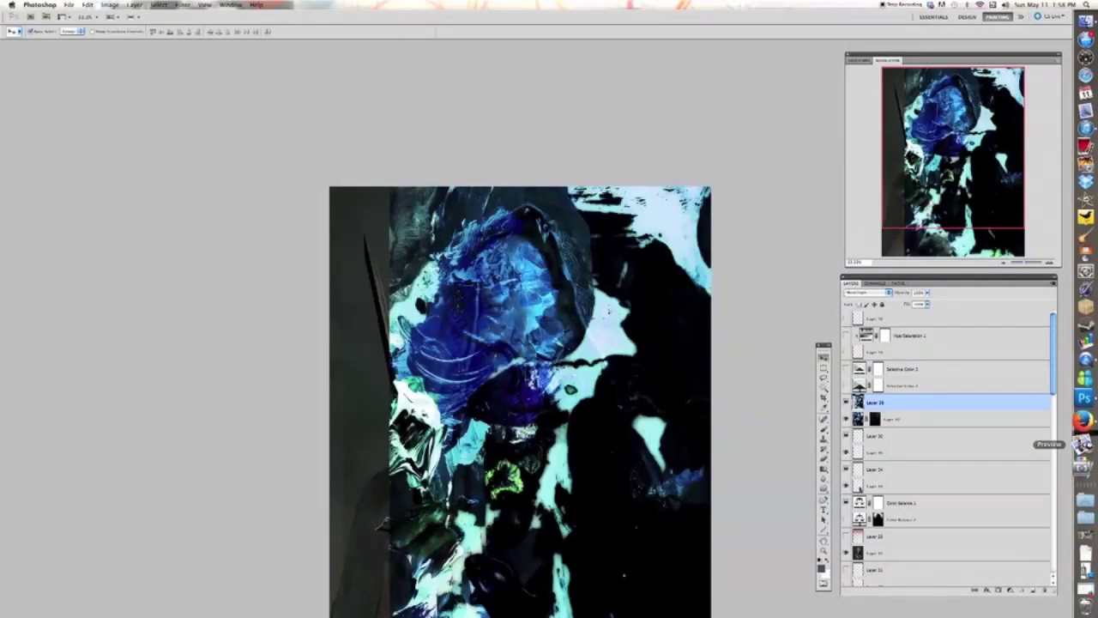
{"action": "key", "text": "shift+plus"}
{"action": "key", "text": "shift+plus"}
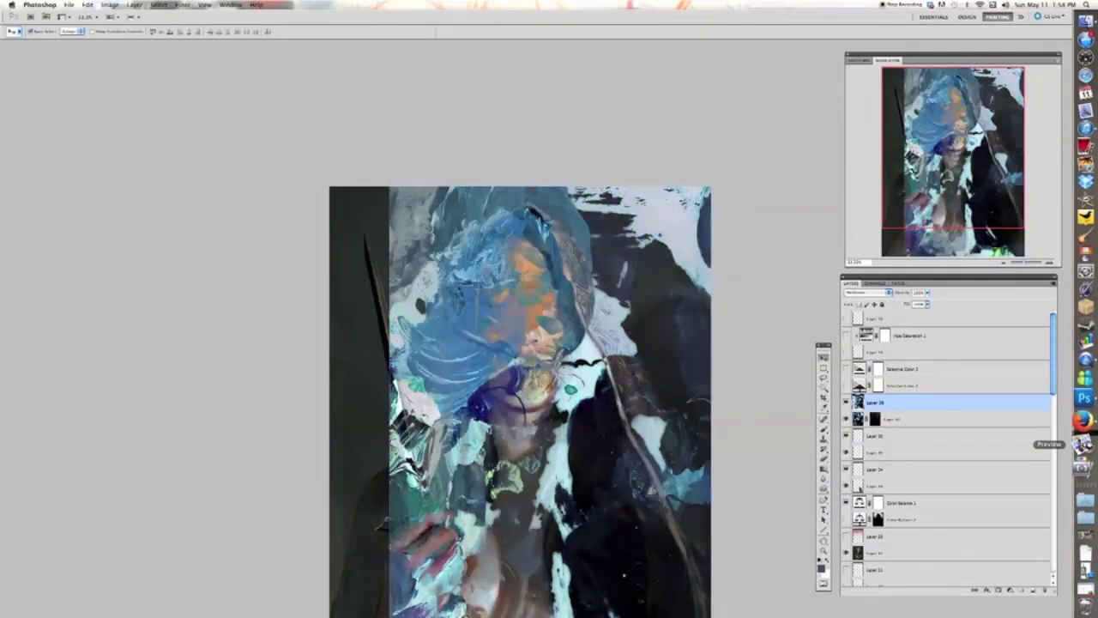
{"action": "key", "text": "shift+plus"}
{"action": "key", "text": "shift+plus"}
{"action": "key", "text": "shift+plus"}
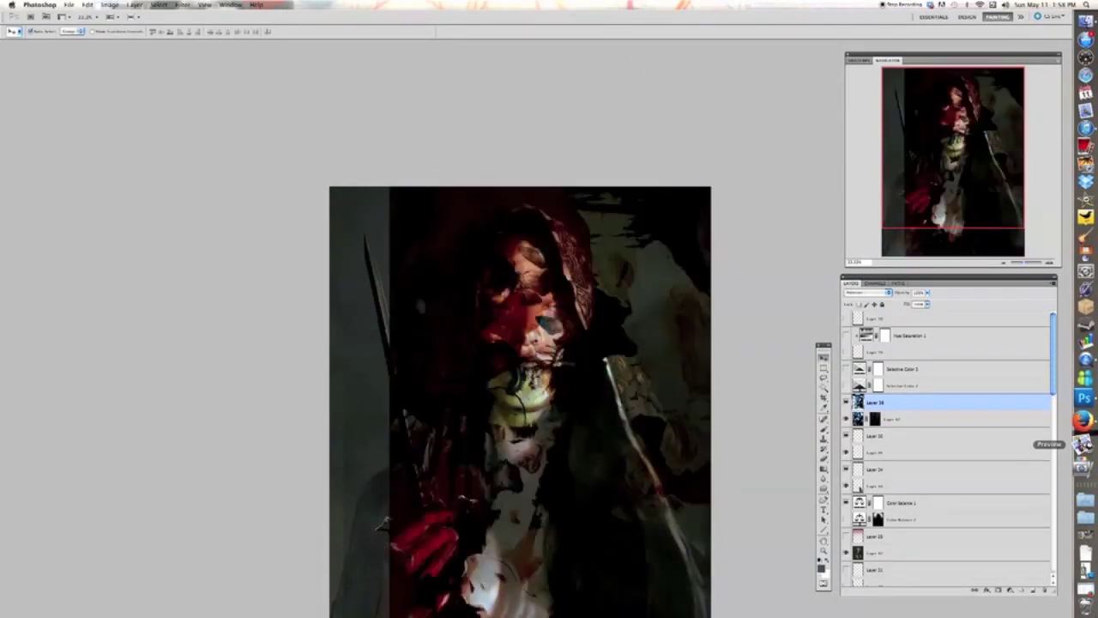
{"action": "key", "text": "shift+plus"}
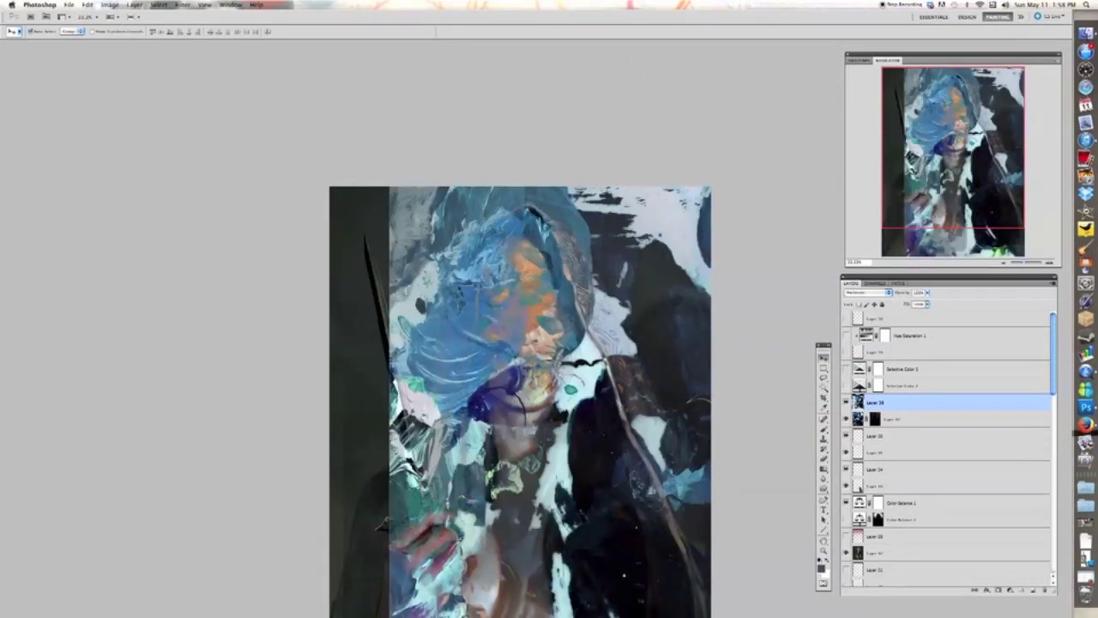
{"action": "mouse_move", "coordinate": [583, 403]}
{"action": "left_mouse_down"}
{"action": "mouse_move", "coordinate": [563, 418]}
{"action": "mouse_move", "coordinate": [537, 387]}
{"action": "mouse_move", "coordinate": [517, 318]}
{"action": "mouse_move", "coordinate": [586, 248]}
{"action": "mouse_move", "coordinate": [601, 214]}
{"action": "mouse_move", "coordinate": [583, 300]}
{"action": "mouse_move", "coordinate": [591, 398]}
{"action": "left_mouse_up"}
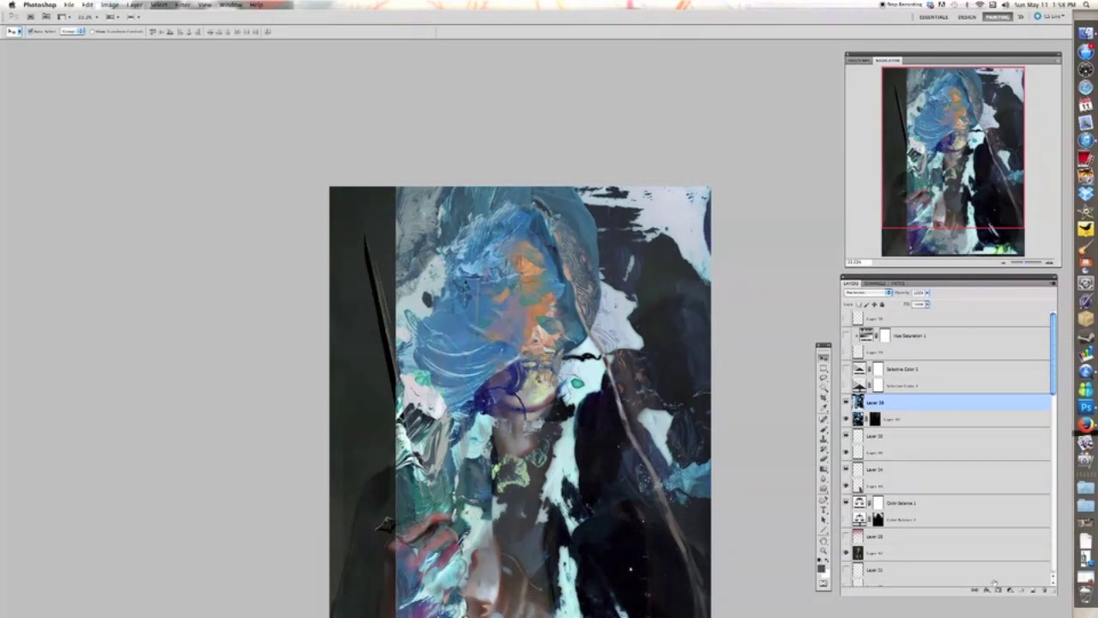
- Add a layer mask to the enlarged texture and paint it black over the background to the right of the hood
{"action": "key", "text": "b"}
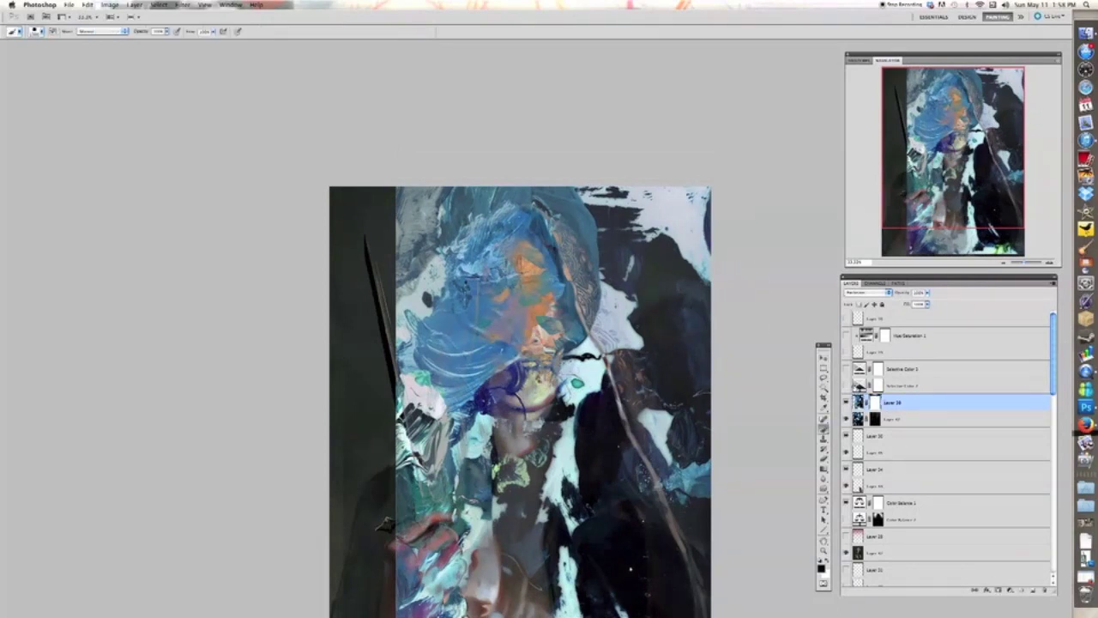
{"action": "mouse_move", "coordinate": [690, 207]}
{"action": "left_mouse_down"}
{"action": "mouse_move", "coordinate": [702, 253]}
{"action": "mouse_move", "coordinate": [697, 290]}
{"action": "mouse_move", "coordinate": [674, 223]}
{"action": "mouse_move", "coordinate": [626, 157]}
{"action": "mouse_move", "coordinate": [679, 229]}
{"action": "mouse_move", "coordinate": [640, 210]}
{"action": "mouse_move", "coordinate": [635, 183]}
{"action": "mouse_move", "coordinate": [619, 175]}
{"action": "mouse_move", "coordinate": [637, 217]}
{"action": "left_mouse_up"}
{"action": "key", "text": "bracketleft"}
{"action": "key", "text": "bracketleft"}
{"action": "key", "text": "bracketleft"}
{"action": "key", "text": "bracketleft"}
{"action": "key", "text": "bracketleft"}
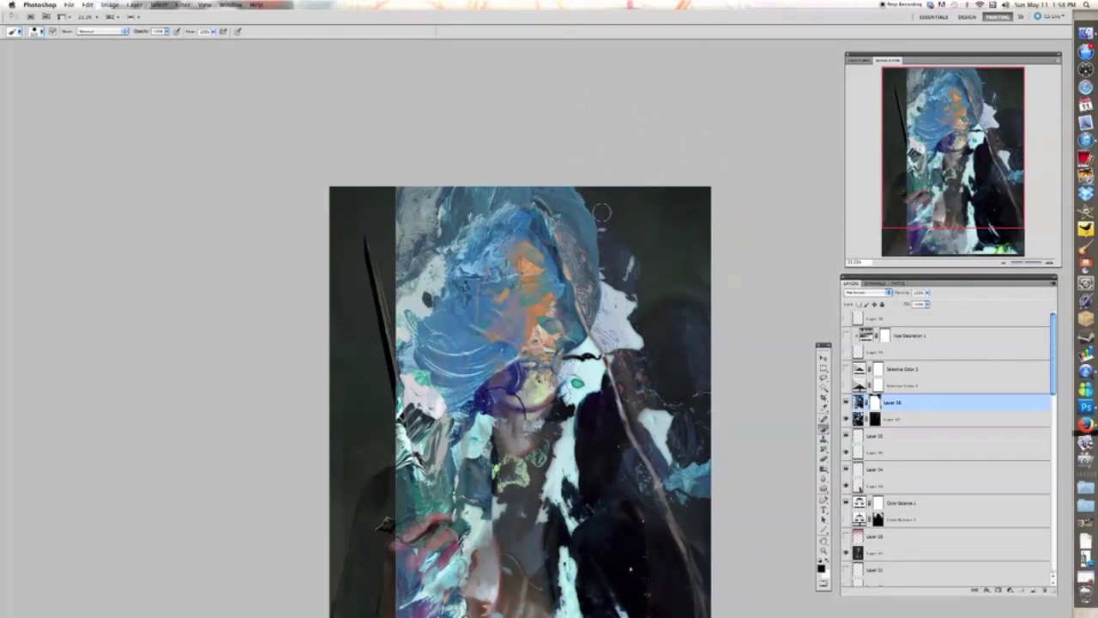
{"action": "left_click_drag", "start_coordinate": [639, 315], "coordinate": [648, 273]}
{"action": "key", "text": "bracketright"}
{"action": "key", "text": "bracketright"}
{"action": "key", "text": "bracketright"}
{"action": "mouse_move", "coordinate": [689, 303]}
{"action": "left_mouse_down"}
{"action": "mouse_move", "coordinate": [667, 316]}
{"action": "mouse_move", "coordinate": [668, 461]}
{"action": "mouse_move", "coordinate": [637, 509]}
{"action": "mouse_move", "coordinate": [689, 421]}
{"action": "mouse_move", "coordinate": [735, 454]}
{"action": "mouse_move", "coordinate": [715, 490]}
{"action": "left_mouse_up"}
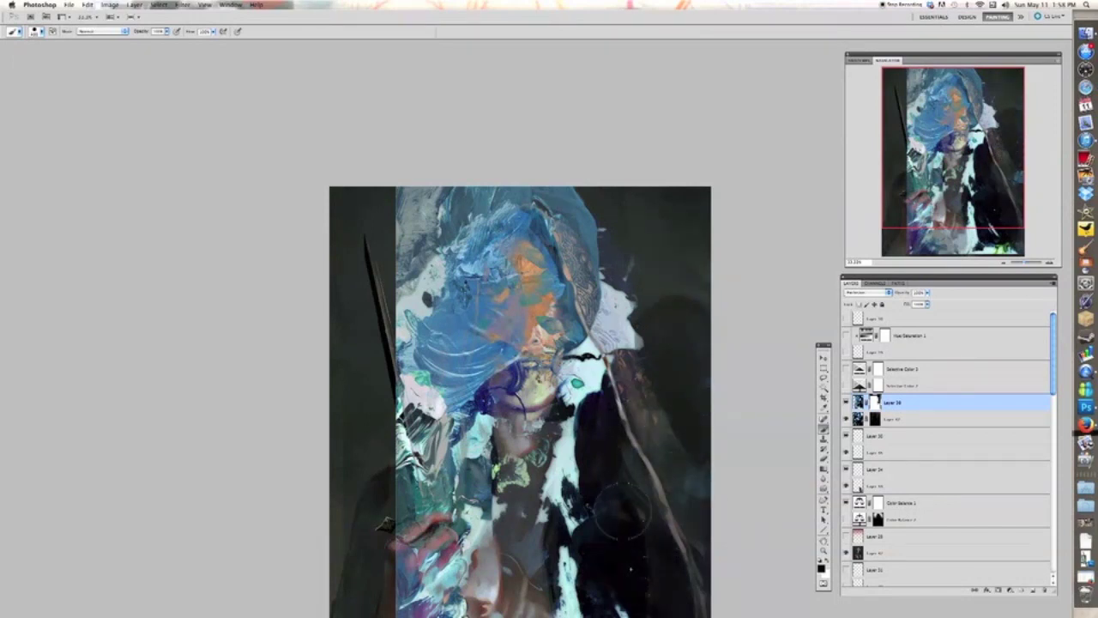
- Mask the texture off the patterned right edge of the hood and the dark area beside the chin
{"action": "mouse_move", "coordinate": [631, 375]}
{"action": "left_mouse_down"}
{"action": "mouse_move", "coordinate": [646, 319]}
{"action": "mouse_move", "coordinate": [627, 316]}
{"action": "mouse_move", "coordinate": [618, 350]}
{"action": "left_mouse_up"}
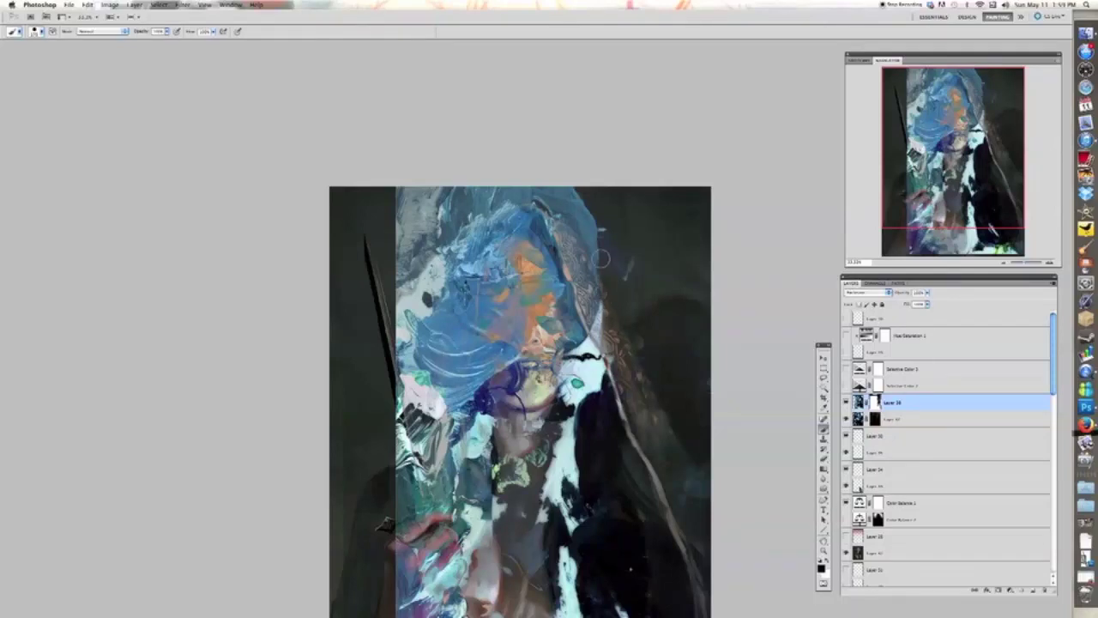
{"action": "mouse_move", "coordinate": [599, 327]}
{"action": "left_mouse_down"}
{"action": "mouse_move", "coordinate": [600, 352]}
{"action": "mouse_move", "coordinate": [575, 395]}
{"action": "mouse_move", "coordinate": [573, 364]}
{"action": "left_mouse_up"}
{"action": "key", "text": "bracketright"}
{"action": "key", "text": "bracketright"}
{"action": "key", "text": "bracketright"}
{"action": "key", "text": "bracketright"}
{"action": "key", "text": "bracketright"}
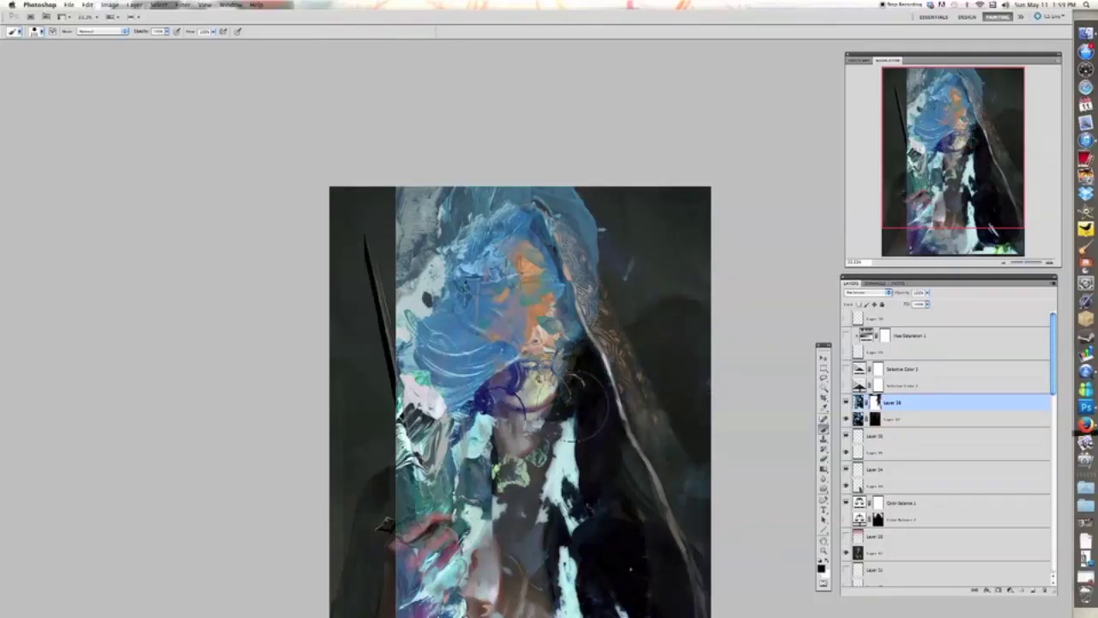
- Mask the texture off the dark hair, neck, chest, shoulder and the hand gripping the dagger
{"action": "mouse_move", "coordinate": [556, 436]}
{"action": "left_mouse_down"}
{"action": "mouse_move", "coordinate": [547, 431]}
{"action": "mouse_move", "coordinate": [564, 477]}
{"action": "mouse_move", "coordinate": [541, 497]}
{"action": "mouse_move", "coordinate": [565, 529]}
{"action": "mouse_move", "coordinate": [562, 475]}
{"action": "left_mouse_up"}
{"action": "key", "text": "bracketleft"}
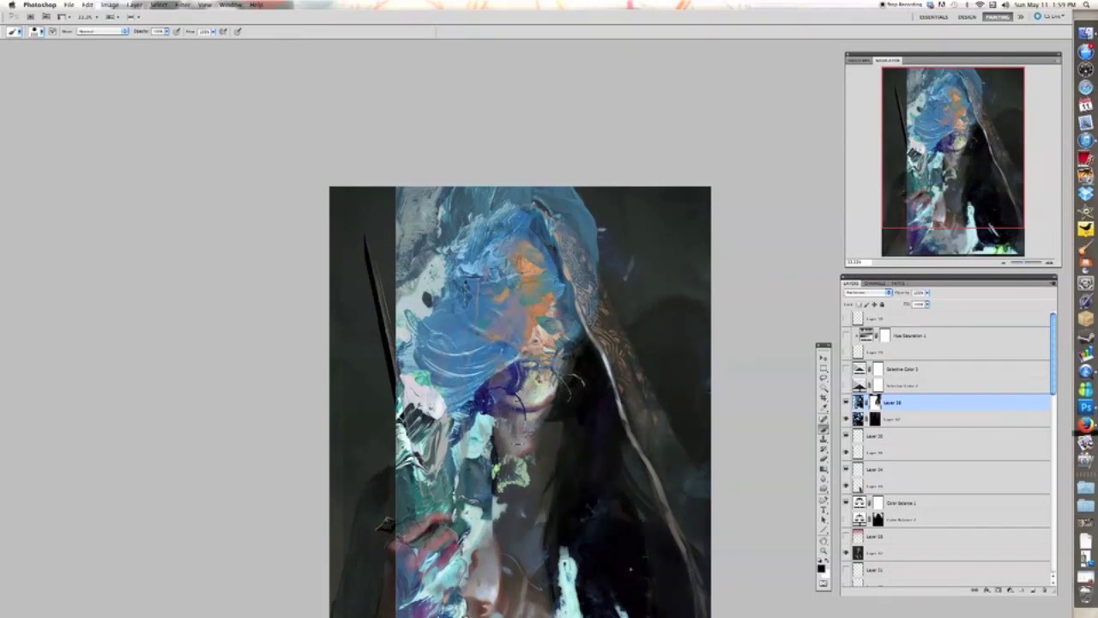
{"action": "left_click_drag", "start_coordinate": [525, 525], "coordinate": [514, 385]}
{"action": "mouse_move", "coordinate": [545, 446]}
{"action": "left_mouse_down"}
{"action": "mouse_move", "coordinate": [562, 554]}
{"action": "mouse_move", "coordinate": [593, 603]}
{"action": "mouse_move", "coordinate": [621, 470]}
{"action": "mouse_move", "coordinate": [664, 487]}
{"action": "mouse_move", "coordinate": [572, 537]}
{"action": "mouse_move", "coordinate": [574, 563]}
{"action": "mouse_move", "coordinate": [536, 523]}
{"action": "mouse_move", "coordinate": [559, 339]}
{"action": "mouse_move", "coordinate": [504, 562]}
{"action": "mouse_move", "coordinate": [459, 514]}
{"action": "mouse_move", "coordinate": [445, 472]}
{"action": "mouse_move", "coordinate": [431, 557]}
{"action": "mouse_move", "coordinate": [392, 558]}
{"action": "mouse_move", "coordinate": [377, 531]}
{"action": "mouse_move", "coordinate": [400, 498]}
{"action": "mouse_move", "coordinate": [401, 527]}
{"action": "mouse_move", "coordinate": [385, 453]}
{"action": "mouse_move", "coordinate": [405, 401]}
{"action": "mouse_move", "coordinate": [424, 477]}
{"action": "mouse_move", "coordinate": [437, 462]}
{"action": "mouse_move", "coordinate": [445, 508]}
{"action": "mouse_move", "coordinate": [454, 485]}
{"action": "mouse_move", "coordinate": [441, 414]}
{"action": "mouse_move", "coordinate": [417, 456]}
{"action": "mouse_move", "coordinate": [398, 393]}
{"action": "mouse_move", "coordinate": [409, 379]}
{"action": "mouse_move", "coordinate": [394, 457]}
{"action": "mouse_move", "coordinate": [431, 433]}
{"action": "mouse_move", "coordinate": [440, 370]}
{"action": "mouse_move", "coordinate": [448, 415]}
{"action": "mouse_move", "coordinate": [470, 310]}
{"action": "mouse_move", "coordinate": [510, 358]}
{"action": "mouse_move", "coordinate": [481, 344]}
{"action": "mouse_move", "coordinate": [473, 375]}
{"action": "mouse_move", "coordinate": [461, 357]}
{"action": "mouse_move", "coordinate": [472, 420]}
{"action": "mouse_move", "coordinate": [445, 427]}
{"action": "mouse_move", "coordinate": [447, 360]}
{"action": "mouse_move", "coordinate": [427, 300]}
{"action": "mouse_move", "coordinate": [460, 322]}
{"action": "mouse_move", "coordinate": [462, 358]}
{"action": "mouse_move", "coordinate": [488, 273]}
{"action": "mouse_move", "coordinate": [479, 269]}
{"action": "mouse_move", "coordinate": [394, 343]}
{"action": "mouse_move", "coordinate": [375, 341]}
{"action": "mouse_move", "coordinate": [441, 409]}
{"action": "mouse_move", "coordinate": [454, 361]}
{"action": "mouse_move", "coordinate": [480, 358]}
{"action": "mouse_move", "coordinate": [440, 362]}
{"action": "mouse_move", "coordinate": [476, 339]}
{"action": "left_mouse_up"}
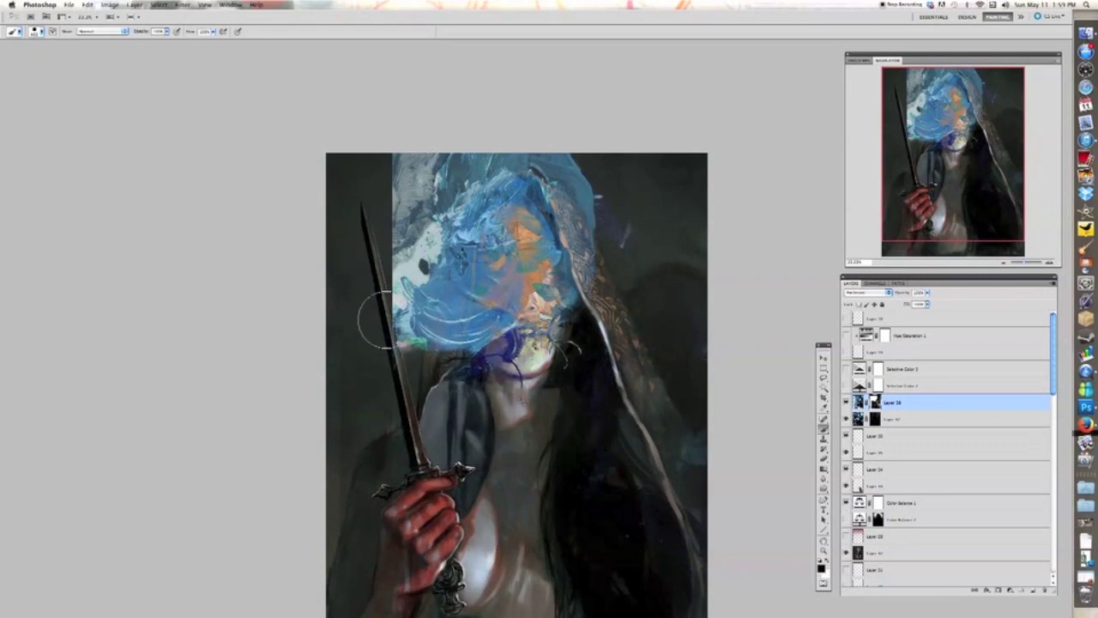
- Mask out the texture beside the dagger blade and along the lower left edge of the hood using progressively smaller strokes
{"action": "left_click_drag", "start_coordinate": [375, 319], "coordinate": [410, 332]}
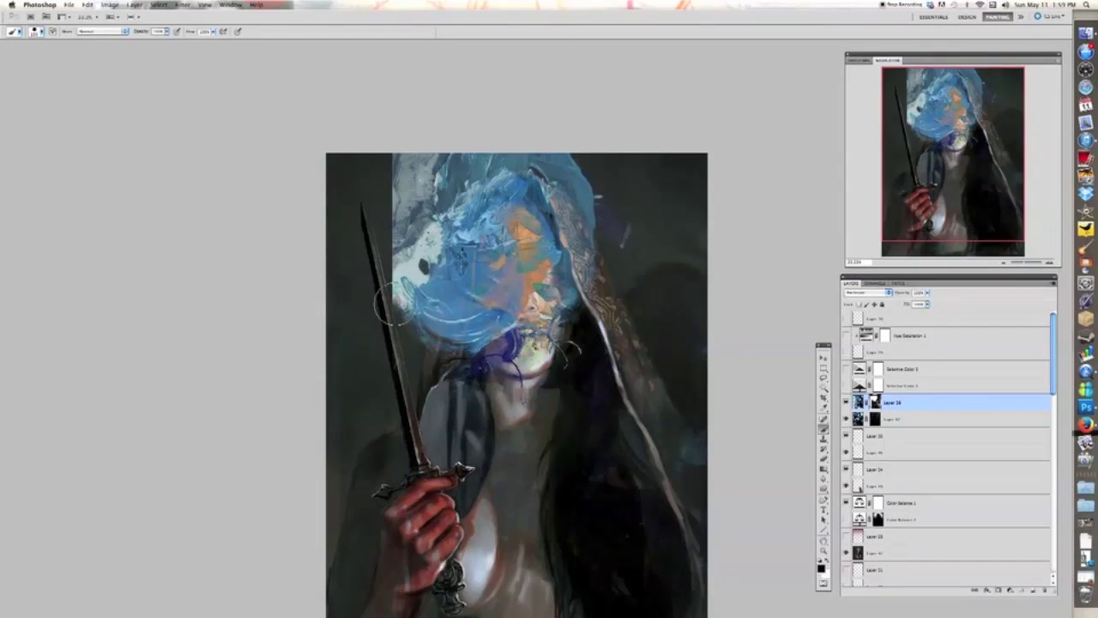
{"action": "mouse_move", "coordinate": [395, 304]}
{"action": "left_mouse_down"}
{"action": "mouse_move", "coordinate": [372, 231]}
{"action": "mouse_move", "coordinate": [398, 283]}
{"action": "mouse_move", "coordinate": [403, 257]}
{"action": "mouse_move", "coordinate": [421, 265]}
{"action": "mouse_move", "coordinate": [414, 317]}
{"action": "left_mouse_up"}
{"action": "key", "text": "bracketleft"}
{"action": "key", "text": "bracketleft"}
{"action": "key", "text": "bracketleft"}
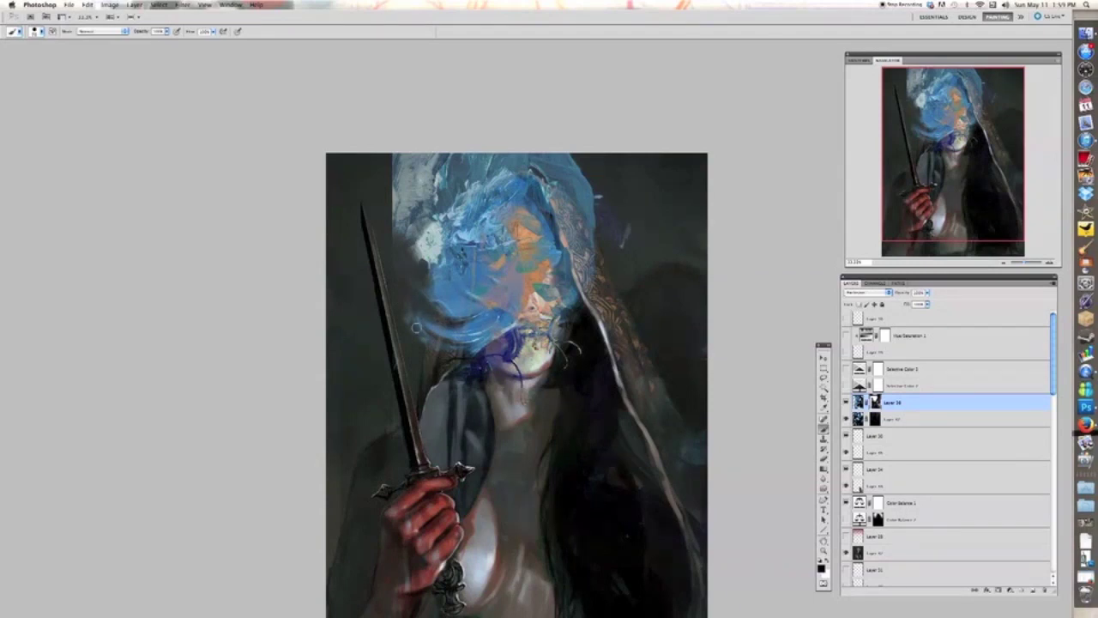
{"action": "mouse_move", "coordinate": [428, 324]}
{"action": "left_mouse_down"}
{"action": "mouse_move", "coordinate": [440, 352]}
{"action": "mouse_move", "coordinate": [458, 317]}
{"action": "mouse_move", "coordinate": [442, 342]}
{"action": "left_mouse_up"}
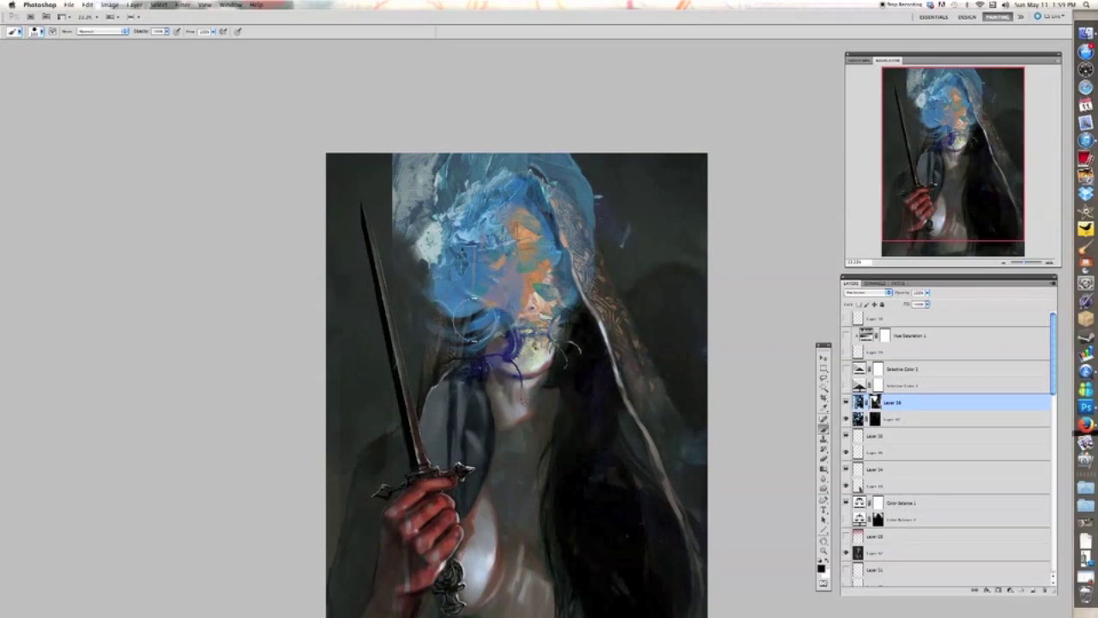
- Mask the texture off the curled horn beside the mouth and the background to the upper left of the hood
{"action": "mouse_move", "coordinate": [502, 348]}
{"action": "left_mouse_down"}
{"action": "mouse_move", "coordinate": [488, 373]}
{"action": "mouse_move", "coordinate": [449, 364]}
{"action": "mouse_move", "coordinate": [437, 334]}
{"action": "mouse_move", "coordinate": [451, 326]}
{"action": "mouse_move", "coordinate": [437, 319]}
{"action": "mouse_move", "coordinate": [414, 337]}
{"action": "mouse_move", "coordinate": [475, 319]}
{"action": "mouse_move", "coordinate": [454, 334]}
{"action": "mouse_move", "coordinate": [456, 321]}
{"action": "mouse_move", "coordinate": [473, 353]}
{"action": "mouse_move", "coordinate": [433, 345]}
{"action": "mouse_move", "coordinate": [402, 240]}
{"action": "mouse_move", "coordinate": [395, 290]}
{"action": "mouse_move", "coordinate": [376, 210]}
{"action": "mouse_move", "coordinate": [385, 215]}
{"action": "mouse_move", "coordinate": [381, 173]}
{"action": "mouse_move", "coordinate": [406, 187]}
{"action": "mouse_move", "coordinate": [405, 176]}
{"action": "mouse_move", "coordinate": [395, 181]}
{"action": "mouse_move", "coordinate": [409, 269]}
{"action": "mouse_move", "coordinate": [415, 236]}
{"action": "mouse_move", "coordinate": [431, 266]}
{"action": "mouse_move", "coordinate": [434, 219]}
{"action": "mouse_move", "coordinate": [431, 263]}
{"action": "mouse_move", "coordinate": [444, 254]}
{"action": "mouse_move", "coordinate": [446, 213]}
{"action": "mouse_move", "coordinate": [453, 240]}
{"action": "mouse_move", "coordinate": [472, 256]}
{"action": "left_mouse_up"}
{"action": "key", "text": "bracketleft"}
{"action": "key", "text": "bracketleft"}
{"action": "key", "text": "bracketleft"}
{"action": "mouse_move", "coordinate": [444, 214]}
{"action": "left_mouse_down"}
{"action": "mouse_move", "coordinate": [474, 236]}
{"action": "mouse_move", "coordinate": [478, 219]}
{"action": "mouse_move", "coordinate": [482, 249]}
{"action": "mouse_move", "coordinate": [478, 227]}
{"action": "mouse_move", "coordinate": [490, 232]}
{"action": "mouse_move", "coordinate": [465, 218]}
{"action": "mouse_move", "coordinate": [448, 230]}
{"action": "mouse_move", "coordinate": [431, 216]}
{"action": "mouse_move", "coordinate": [429, 230]}
{"action": "mouse_move", "coordinate": [416, 182]}
{"action": "mouse_move", "coordinate": [440, 213]}
{"action": "mouse_move", "coordinate": [425, 190]}
{"action": "mouse_move", "coordinate": [435, 199]}
{"action": "mouse_move", "coordinate": [453, 181]}
{"action": "mouse_move", "coordinate": [423, 199]}
{"action": "left_mouse_up"}
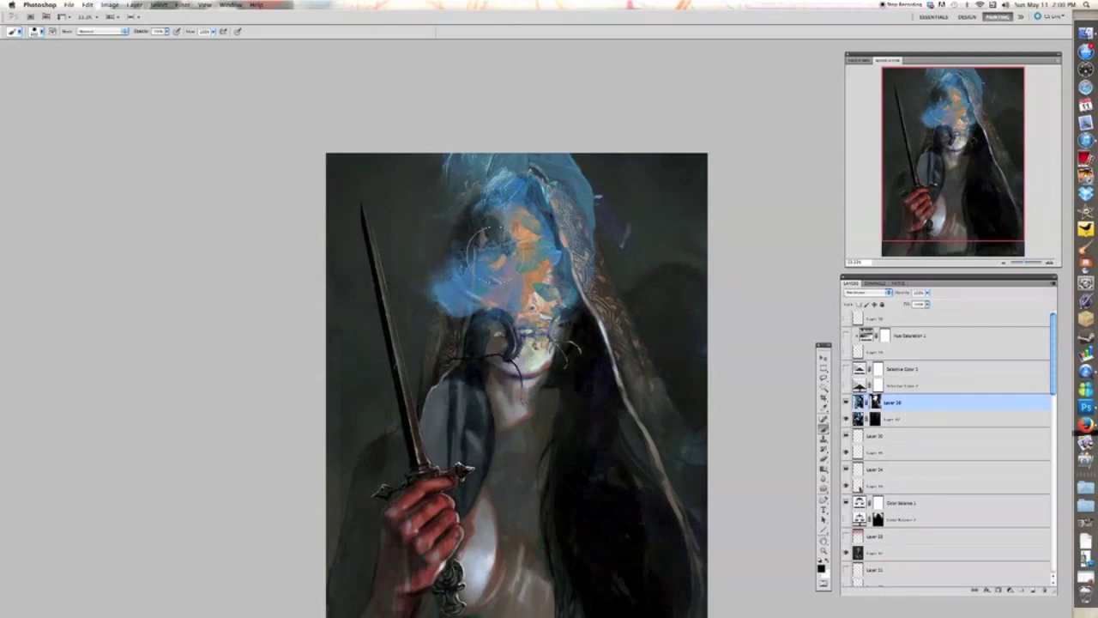
- Thin the texture over the face and the left side of the hood by painting black on the mask
{"action": "mouse_move", "coordinate": [487, 225]}
{"action": "left_mouse_down"}
{"action": "mouse_move", "coordinate": [524, 252]}
{"action": "mouse_move", "coordinate": [535, 354]}
{"action": "mouse_move", "coordinate": [549, 340]}
{"action": "mouse_move", "coordinate": [518, 362]}
{"action": "mouse_move", "coordinate": [488, 345]}
{"action": "mouse_move", "coordinate": [505, 357]}
{"action": "mouse_move", "coordinate": [492, 315]}
{"action": "mouse_move", "coordinate": [478, 337]}
{"action": "left_mouse_up"}
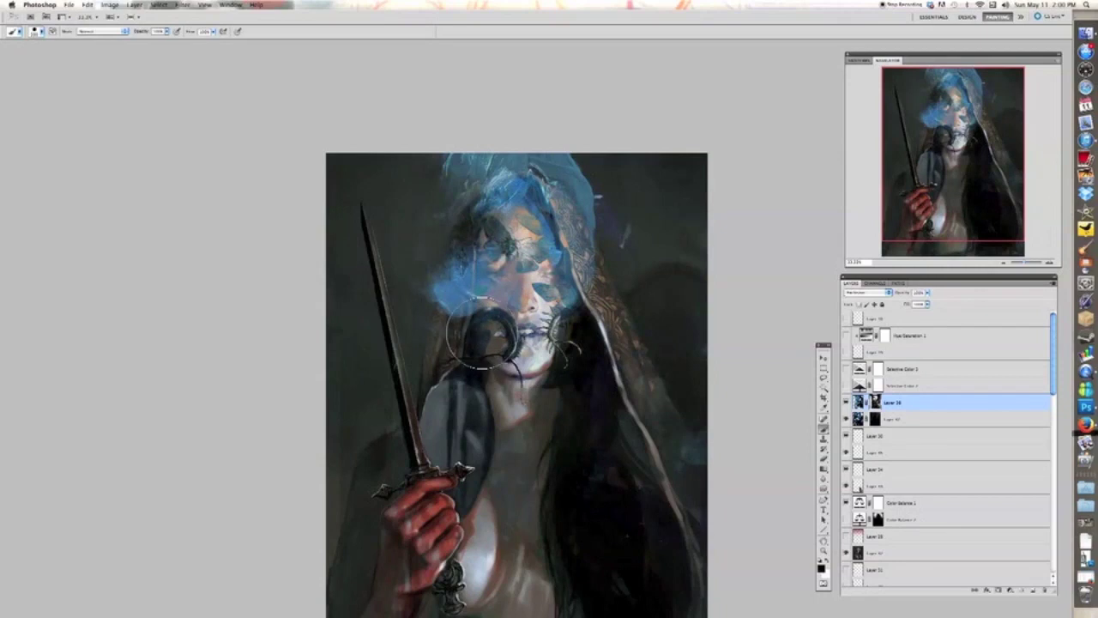
{"action": "mouse_move", "coordinate": [429, 288]}
{"action": "left_mouse_down"}
{"action": "mouse_move", "coordinate": [431, 273]}
{"action": "mouse_move", "coordinate": [427, 300]}
{"action": "mouse_move", "coordinate": [468, 321]}
{"action": "mouse_move", "coordinate": [472, 286]}
{"action": "mouse_move", "coordinate": [439, 240]}
{"action": "mouse_move", "coordinate": [425, 184]}
{"action": "mouse_move", "coordinate": [437, 176]}
{"action": "mouse_move", "coordinate": [477, 202]}
{"action": "mouse_move", "coordinate": [464, 178]}
{"action": "mouse_move", "coordinate": [474, 204]}
{"action": "mouse_move", "coordinate": [481, 190]}
{"action": "mouse_move", "coordinate": [501, 196]}
{"action": "mouse_move", "coordinate": [477, 201]}
{"action": "mouse_move", "coordinate": [490, 172]}
{"action": "mouse_move", "coordinate": [468, 197]}
{"action": "mouse_move", "coordinate": [488, 176]}
{"action": "mouse_move", "coordinate": [497, 191]}
{"action": "mouse_move", "coordinate": [470, 206]}
{"action": "mouse_move", "coordinate": [496, 268]}
{"action": "mouse_move", "coordinate": [465, 209]}
{"action": "mouse_move", "coordinate": [508, 257]}
{"action": "mouse_move", "coordinate": [559, 284]}
{"action": "left_mouse_up"}
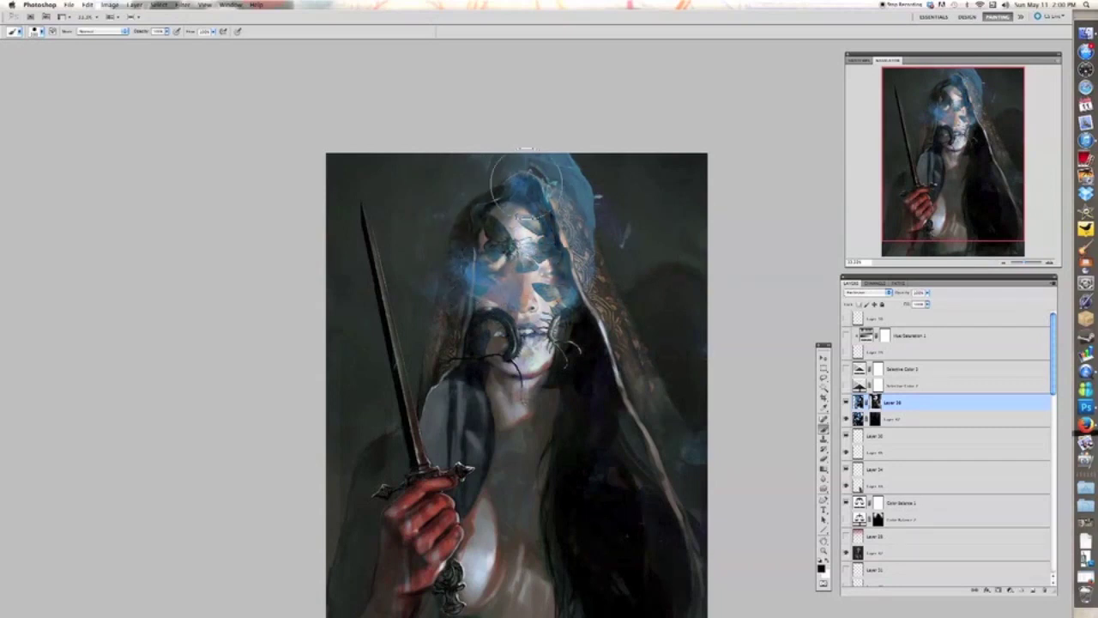
{"action": "mouse_move", "coordinate": [557, 205]}
{"action": "left_mouse_down"}
{"action": "mouse_move", "coordinate": [575, 239]}
{"action": "mouse_move", "coordinate": [571, 277]}
{"action": "mouse_move", "coordinate": [520, 245]}
{"action": "left_mouse_up"}
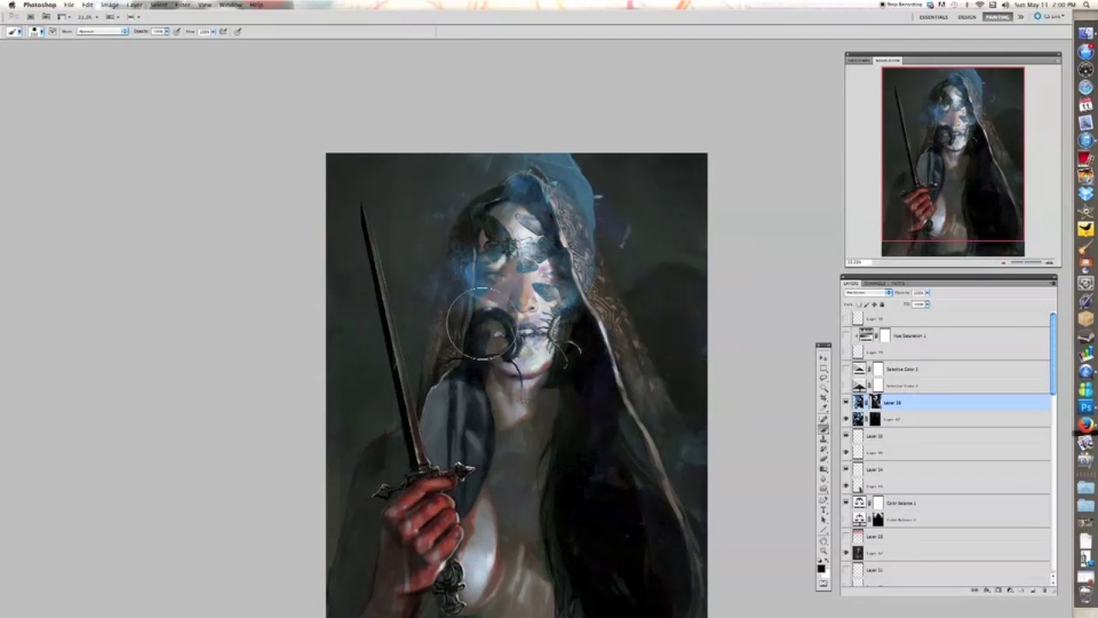
{"action": "left_click_drag", "start_coordinate": [476, 291], "coordinate": [473, 249]}
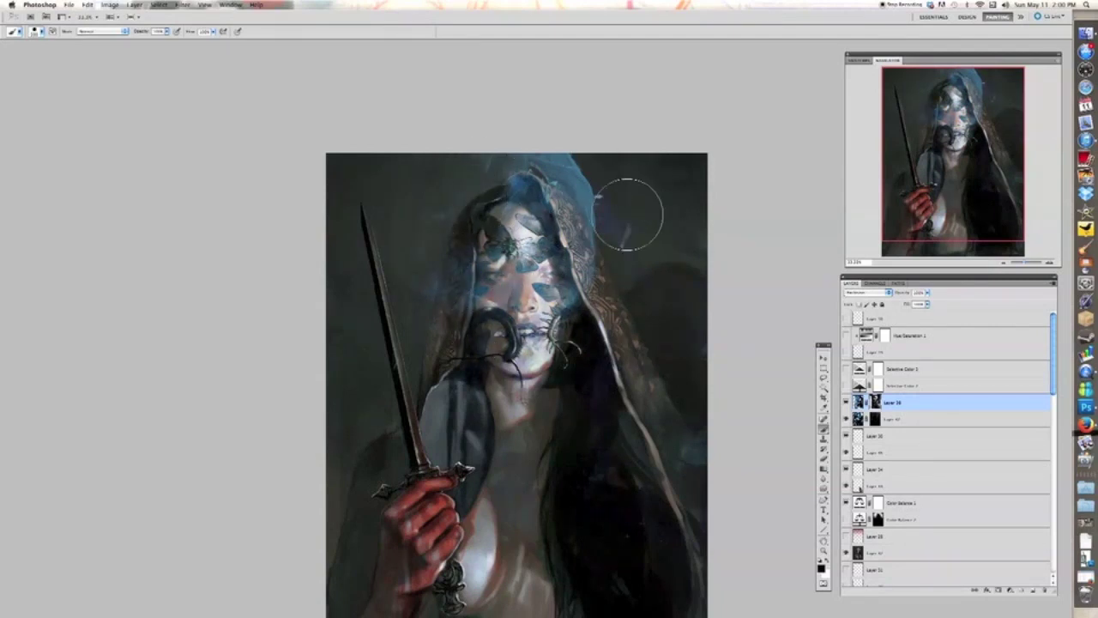
- Mask the texture off the background beside the hood's right side and off the top of the hood
{"action": "mouse_move", "coordinate": [630, 216]}
{"action": "left_mouse_down"}
{"action": "mouse_move", "coordinate": [628, 265]}
{"action": "mouse_move", "coordinate": [598, 171]}
{"action": "left_mouse_up"}
{"action": "left_click_drag", "start_coordinate": [613, 218], "coordinate": [602, 182]}
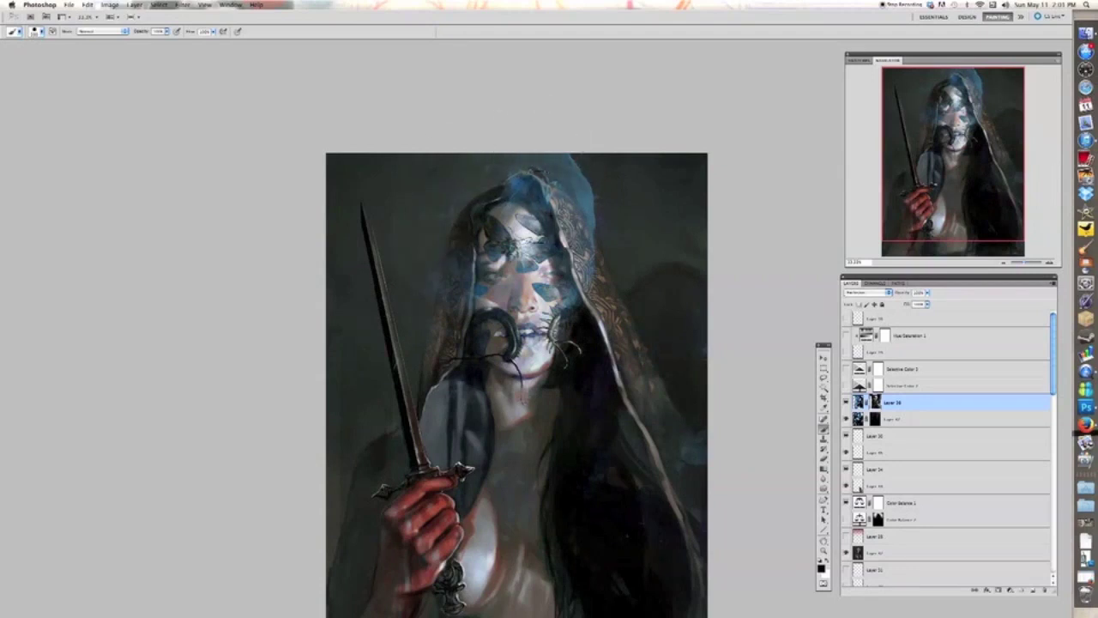
{"action": "mouse_move", "coordinate": [517, 190]}
{"action": "left_mouse_down"}
{"action": "mouse_move", "coordinate": [501, 160]}
{"action": "mouse_move", "coordinate": [511, 183]}
{"action": "mouse_move", "coordinate": [499, 175]}
{"action": "mouse_move", "coordinate": [555, 203]}
{"action": "mouse_move", "coordinate": [549, 146]}
{"action": "mouse_move", "coordinate": [560, 172]}
{"action": "mouse_move", "coordinate": [563, 143]}
{"action": "left_mouse_up"}
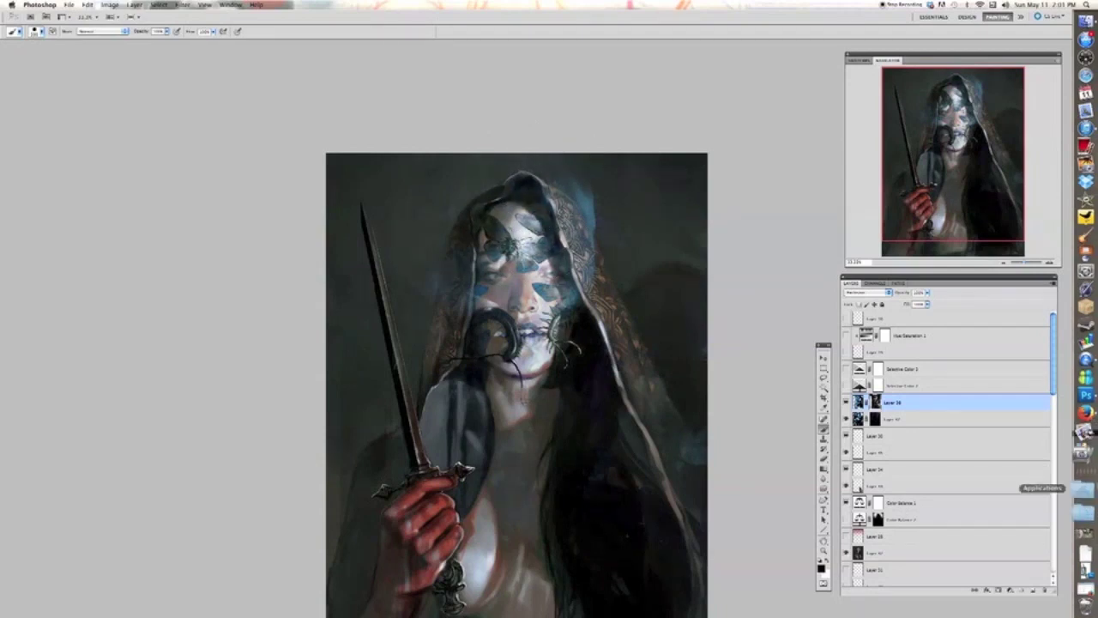
- Paint white on the mask to bring the blue texture back around the top and upper right of the hood
{"action": "key", "text": "super+minus"}
{"action": "key", "text": "x"}
{"action": "key", "text": "super+equal"}
{"action": "key", "text": "super+equal"}
{"action": "left_click_drag", "start_coordinate": [574, 245], "coordinate": [577, 353]}
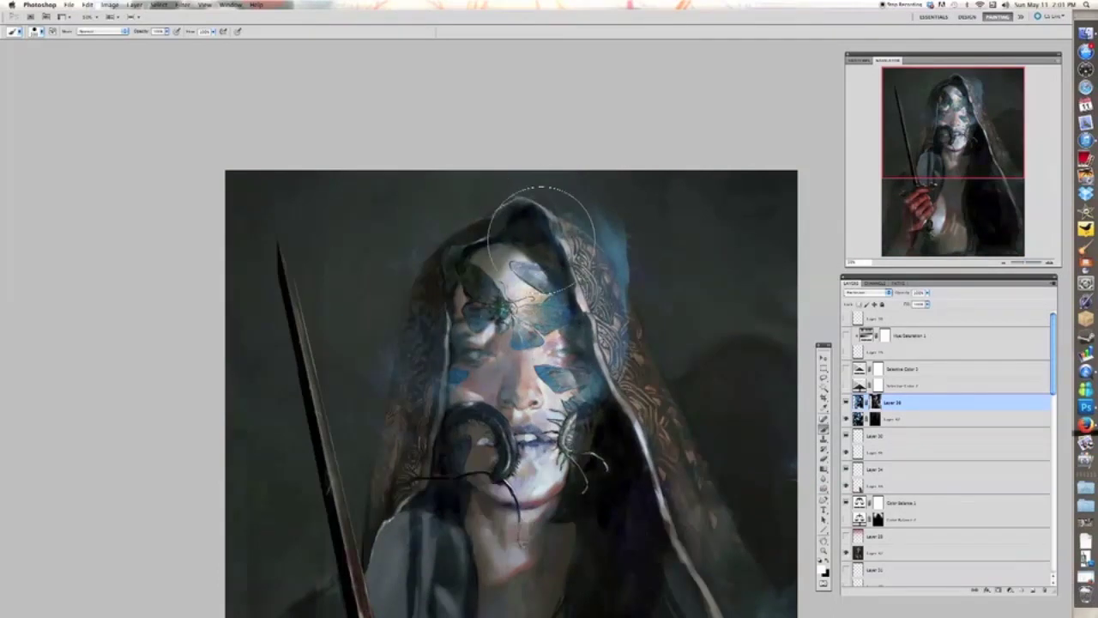
{"action": "left_click_drag", "start_coordinate": [603, 214], "coordinate": [593, 267]}
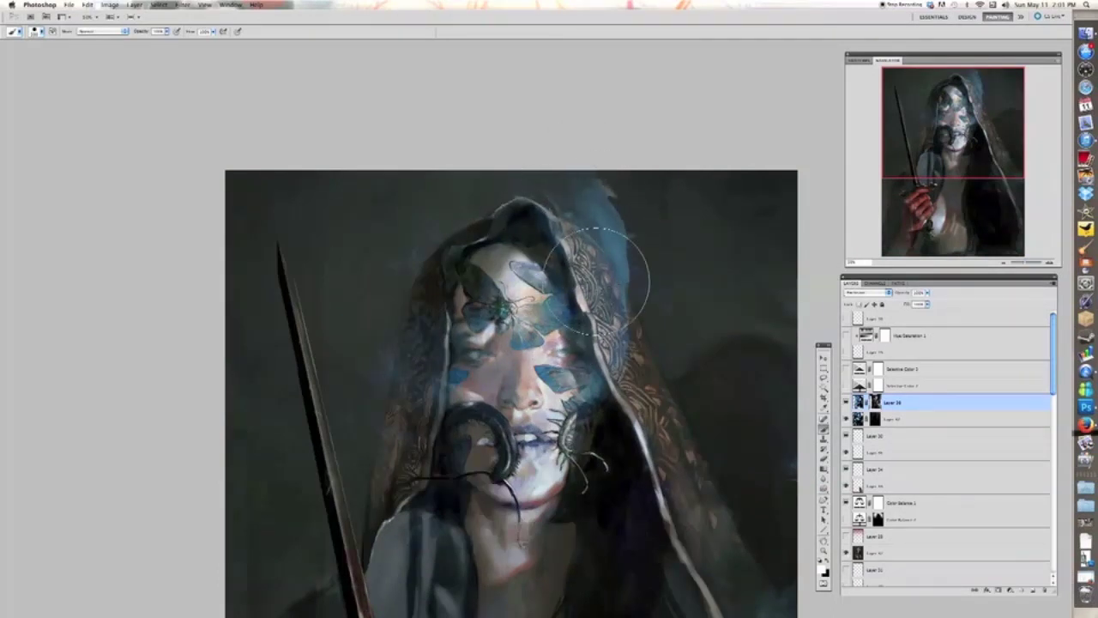
{"action": "mouse_move", "coordinate": [617, 221]}
{"action": "left_mouse_down"}
{"action": "mouse_move", "coordinate": [545, 187]}
{"action": "mouse_move", "coordinate": [538, 165]}
{"action": "mouse_move", "coordinate": [506, 163]}
{"action": "mouse_move", "coordinate": [553, 228]}
{"action": "left_mouse_up"}
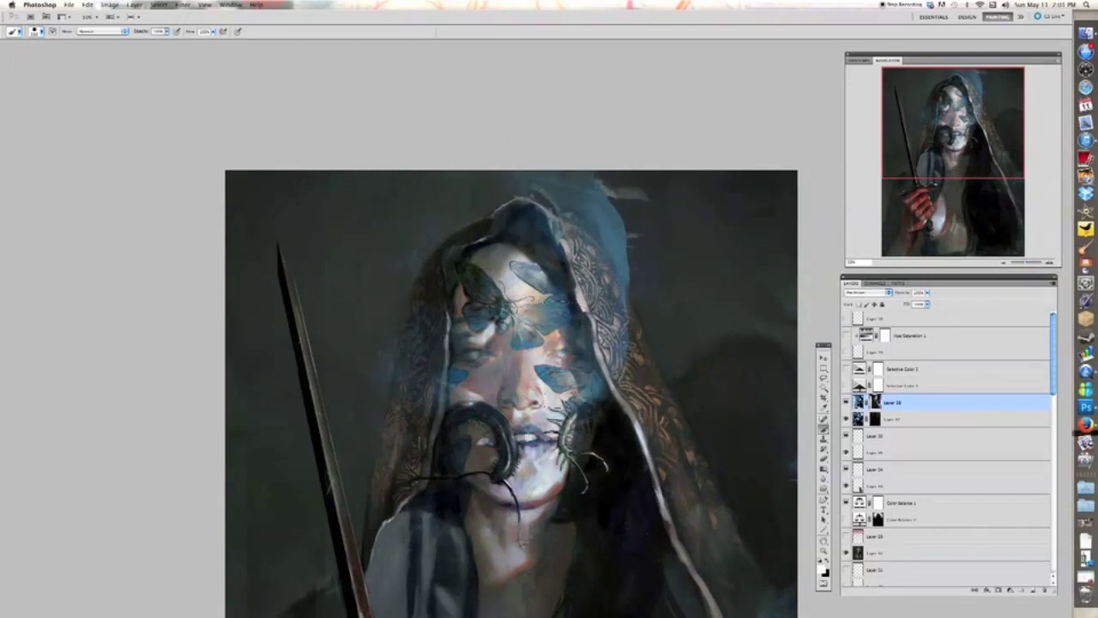
- Restore the blue texture beside the left of the hood and clean its outer edge with black on the mask
{"action": "mouse_move", "coordinate": [478, 465]}
{"action": "left_mouse_down"}
{"action": "mouse_move", "coordinate": [429, 392]}
{"action": "mouse_move", "coordinate": [406, 382]}
{"action": "mouse_move", "coordinate": [416, 354]}
{"action": "mouse_move", "coordinate": [419, 394]}
{"action": "mouse_move", "coordinate": [438, 401]}
{"action": "mouse_move", "coordinate": [382, 394]}
{"action": "left_mouse_up"}
{"action": "key", "text": "super+minus"}
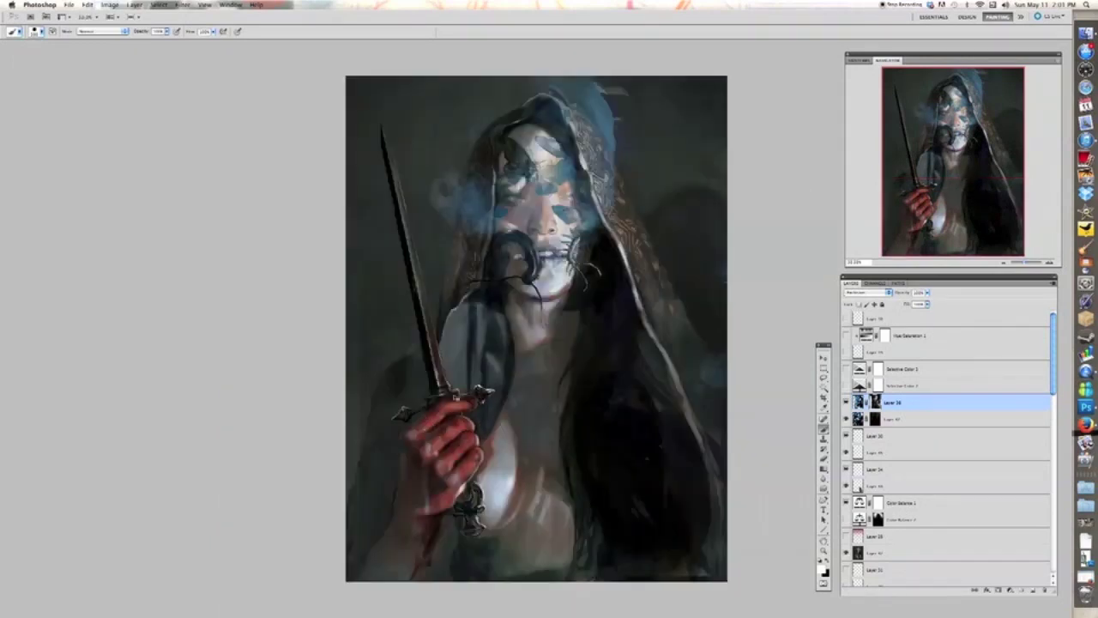
{"action": "key", "text": "super+plus"}
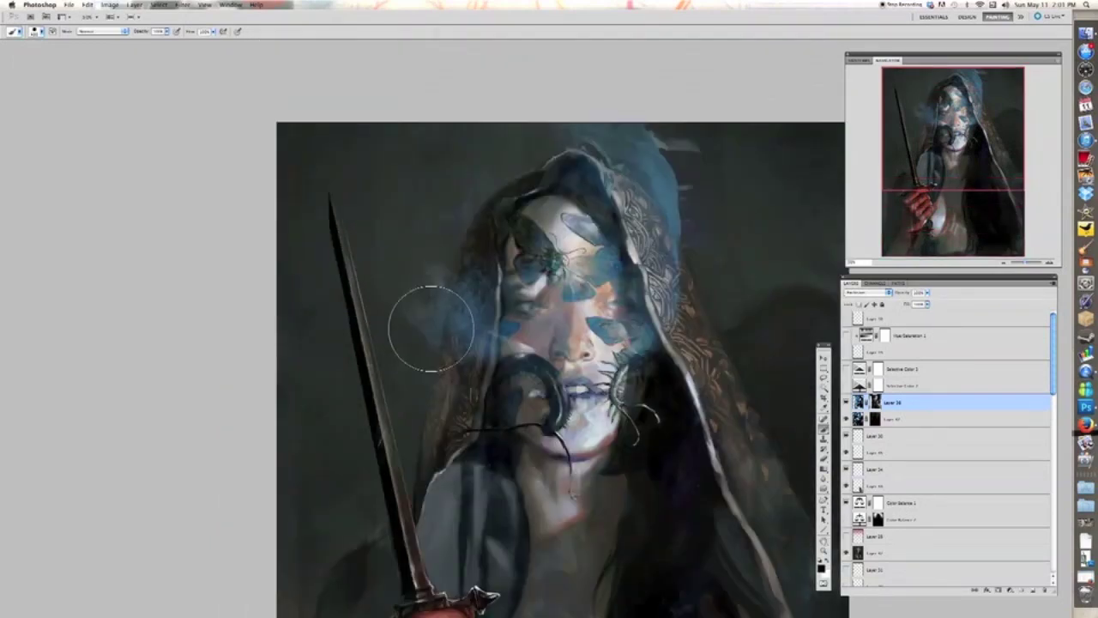
{"action": "mouse_move", "coordinate": [426, 255]}
{"action": "left_mouse_down"}
{"action": "mouse_move", "coordinate": [471, 321]}
{"action": "mouse_move", "coordinate": [399, 294]}
{"action": "left_mouse_up"}
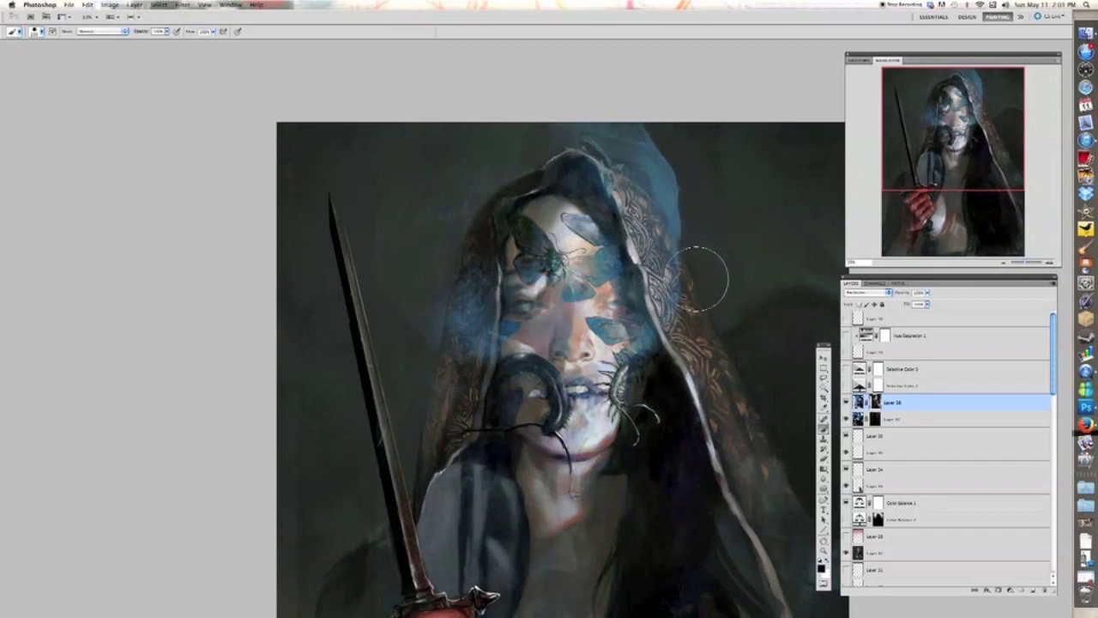
- Fade the texture over the patterned hood edge right of the face with a larger brush on the mask
{"action": "key", "text": "bracketright"}
{"action": "key", "text": "bracketright"}
{"action": "key", "text": "bracketright"}
{"action": "mouse_move", "coordinate": [659, 353]}
{"action": "left_mouse_down"}
{"action": "mouse_move", "coordinate": [656, 364]}
{"action": "mouse_move", "coordinate": [652, 304]}
{"action": "left_mouse_up"}
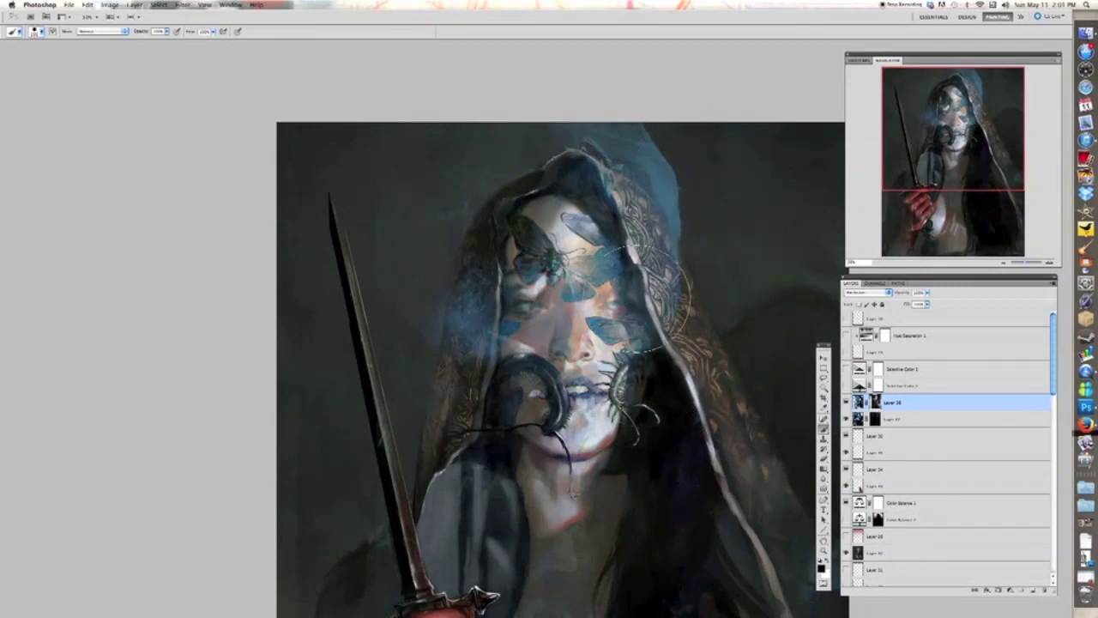
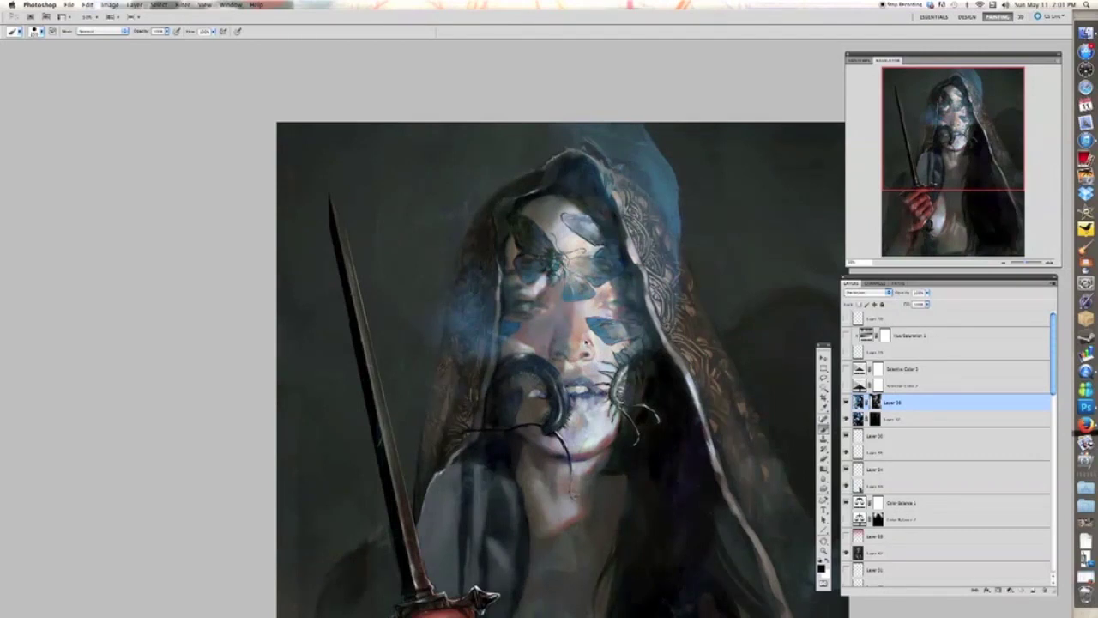
- Stretch the texture layer wider so it spreads beyond both sides of the hood
{"action": "key", "text": "super+0"}
{"action": "key", "text": "super+t"}
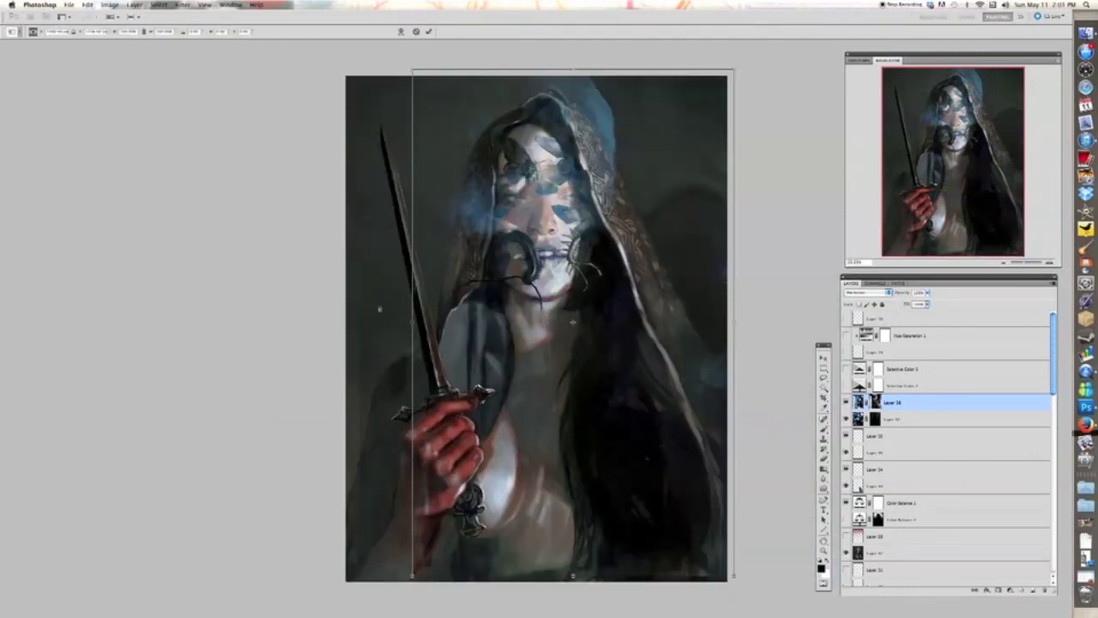
{"action": "left_click_drag", "start_coordinate": [380, 308], "coordinate": [340, 314]}
{"action": "left_click_drag", "start_coordinate": [440, 342], "coordinate": [434, 339]}
{"action": "key", "text": "Return"}
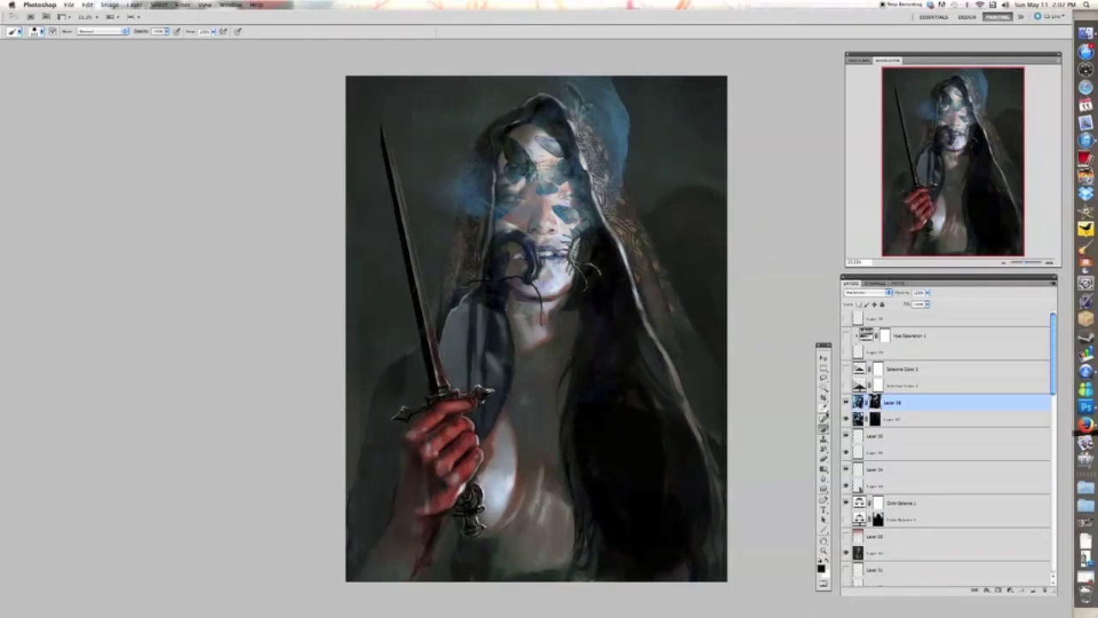
- Crop the image to its full canvas bounds to trim the layer content outside it
{"action": "left_click", "coordinate": [823, 396]}
{"action": "left_click_drag", "start_coordinate": [282, 70], "coordinate": [1083, 524]}
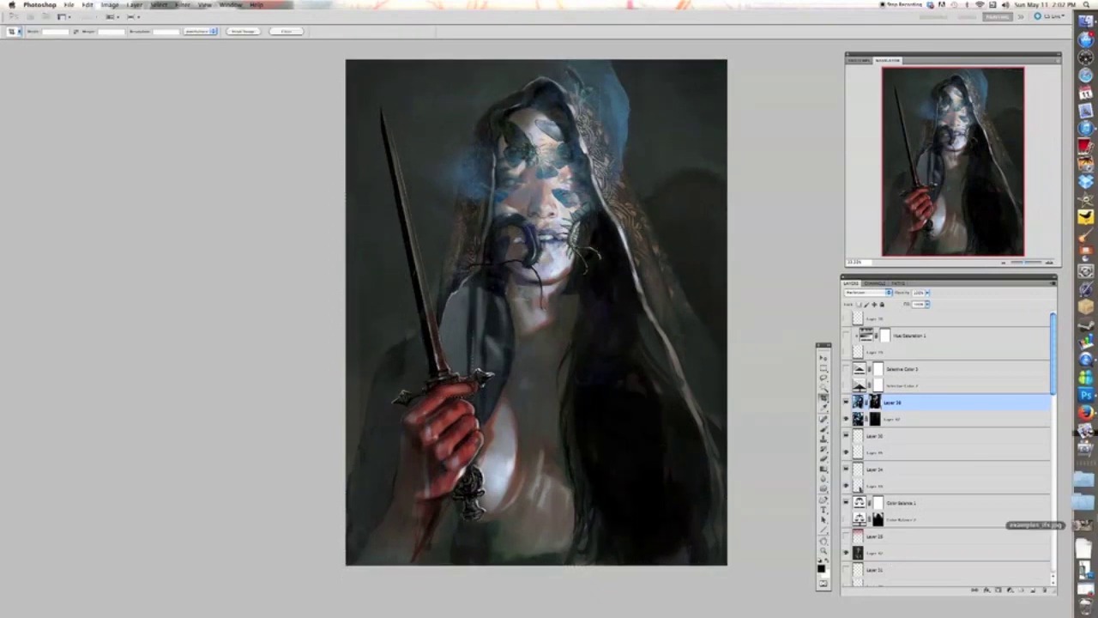
{"action": "key", "text": "Return"}
- Scale the texture layer up beyond the canvas and reposition it over the hood and face
{"action": "key", "text": "super+t"}
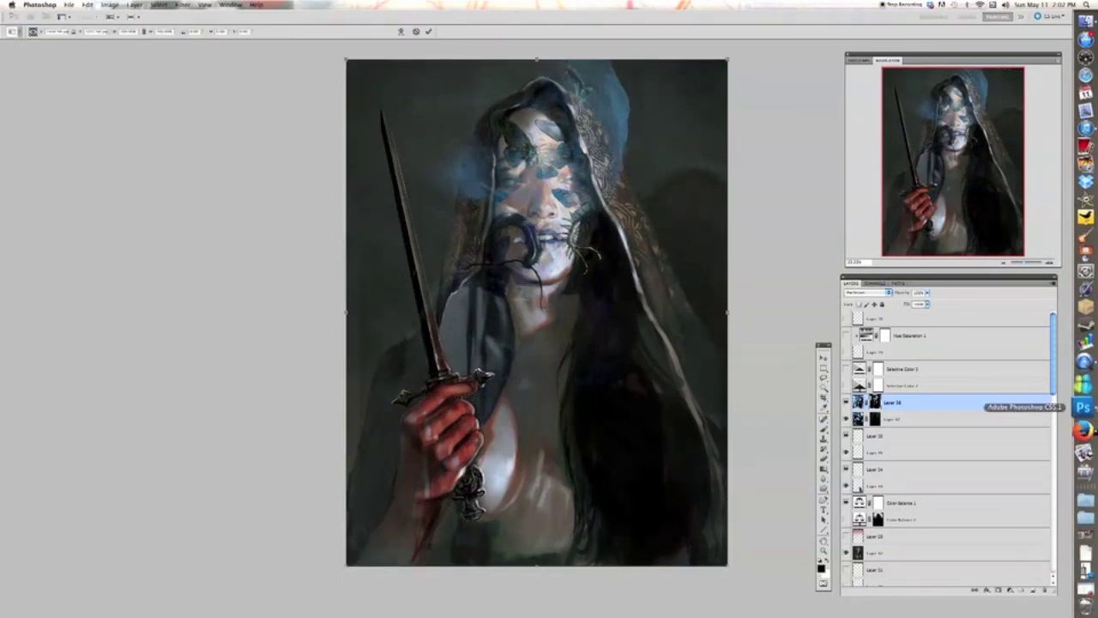
{"action": "left_click_drag", "start_coordinate": [345, 58], "coordinate": [283, 49]}
{"action": "left_click_drag", "start_coordinate": [504, 233], "coordinate": [528, 262]}
{"action": "mouse_move", "coordinate": [539, 383]}
{"action": "left_mouse_down"}
{"action": "mouse_move", "coordinate": [539, 358]}
{"action": "mouse_move", "coordinate": [540, 379]}
{"action": "left_mouse_up"}
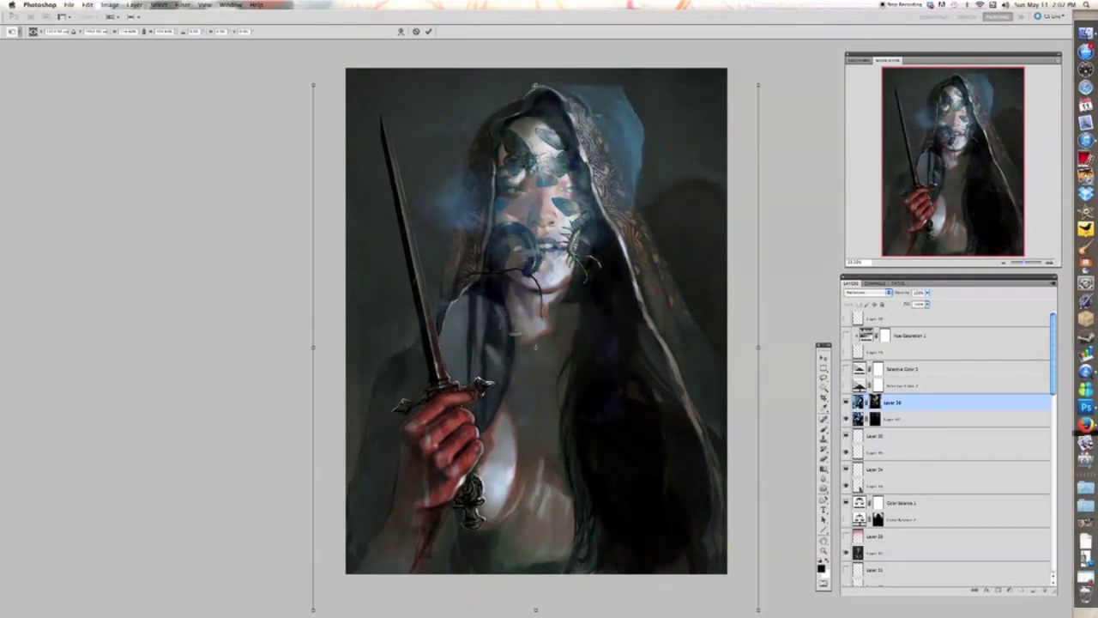
{"action": "left_click_drag", "start_coordinate": [534, 85], "coordinate": [533, 67]}
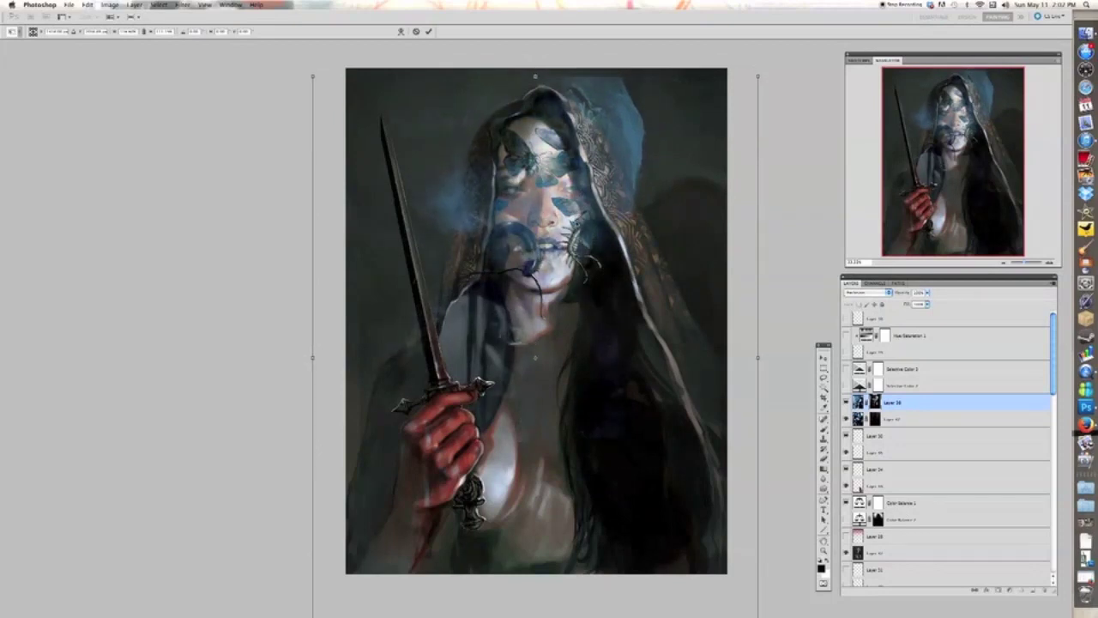
{"action": "key", "text": "Escape"}
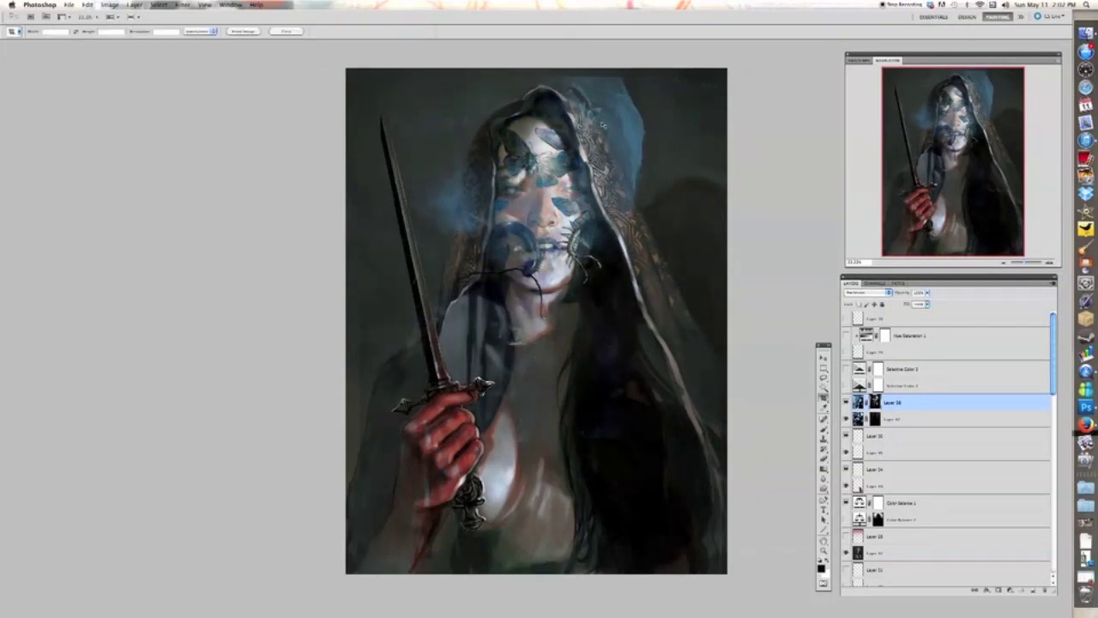
- Extend the texture layer up to the canvas's top edge and widen it slightly
{"action": "key", "text": "super+t"}
{"action": "left_click_drag", "start_coordinate": [533, 77], "coordinate": [533, 68]}
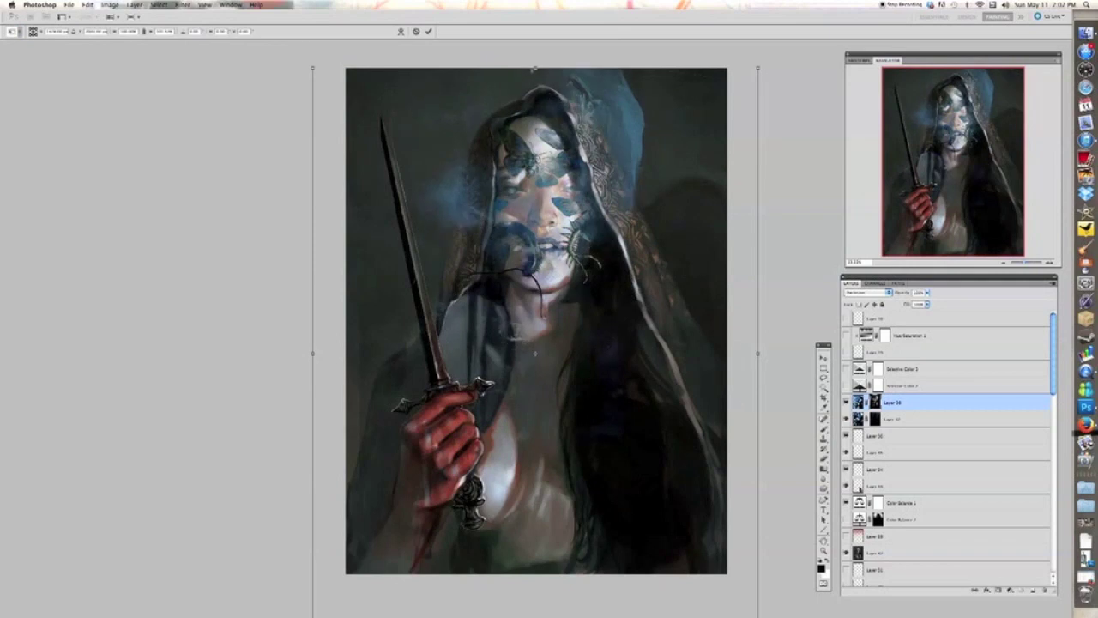
{"action": "left_click_drag", "start_coordinate": [760, 353], "coordinate": [773, 352]}
{"action": "left_click_drag", "start_coordinate": [666, 334], "coordinate": [657, 333]}
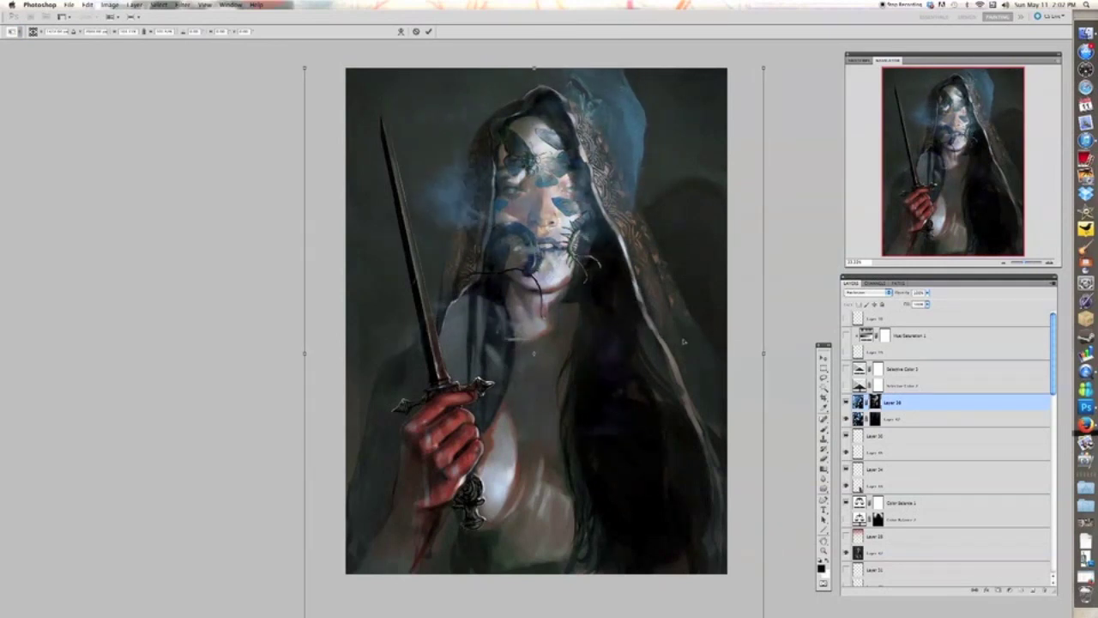
{"action": "key", "text": "Return"}
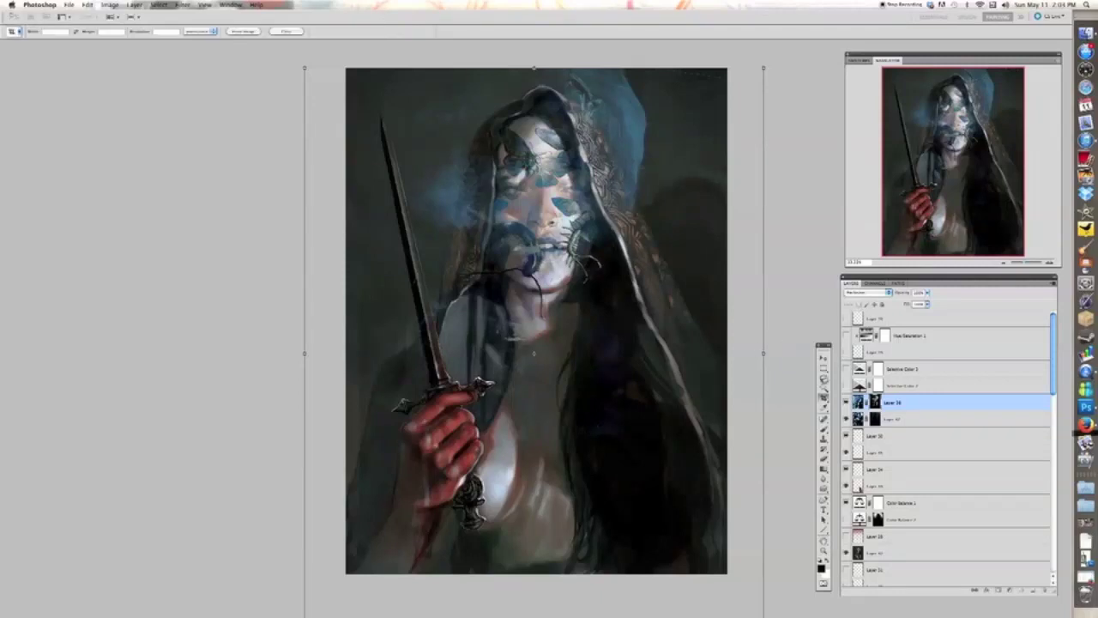
{"action": "left_click_drag", "start_coordinate": [533, 68], "coordinate": [717, 297]}
{"action": "left_click_drag", "start_coordinate": [715, 183], "coordinate": [775, 183]}
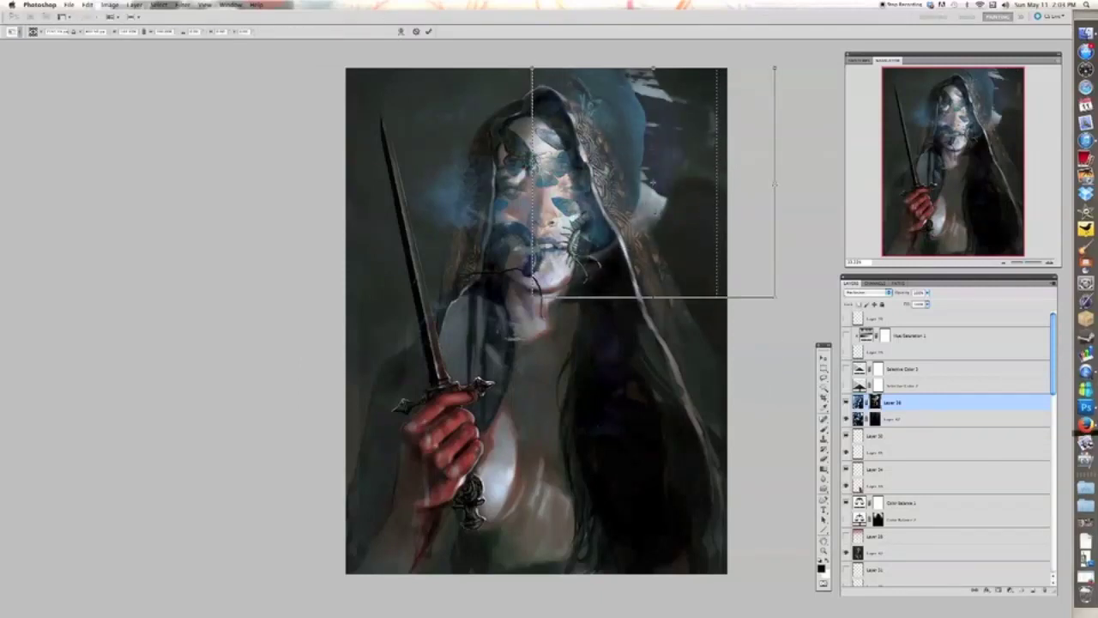
{"action": "key", "text": "Escape"}
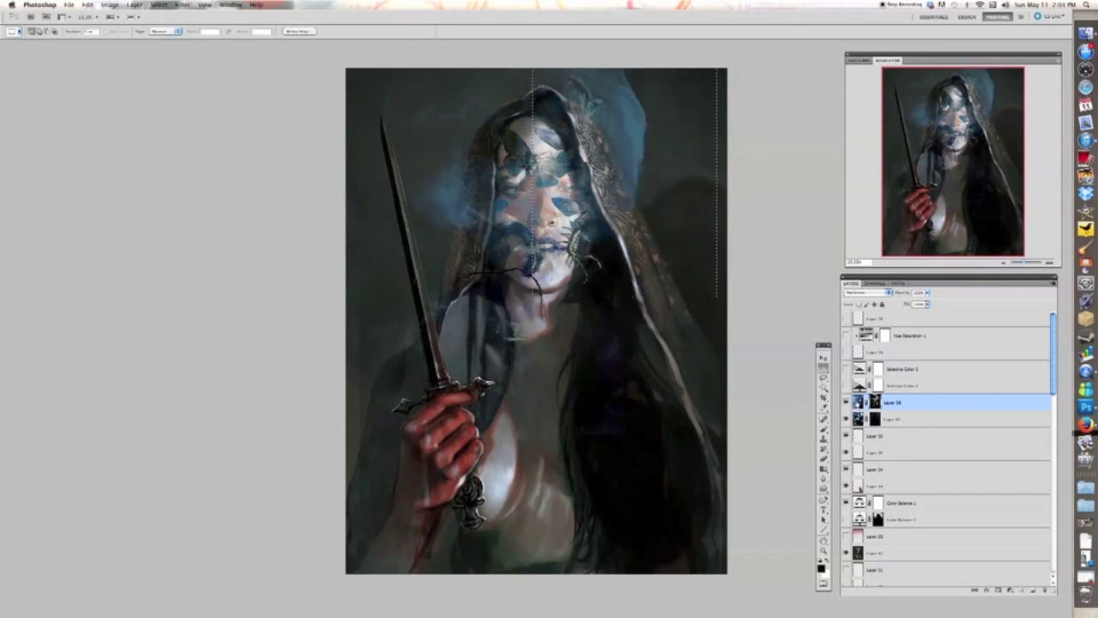
{"action": "key", "text": "super+t"}
{"action": "left_click_drag", "start_coordinate": [717, 182], "coordinate": [757, 182]}
{"action": "key", "text": "Escape"}
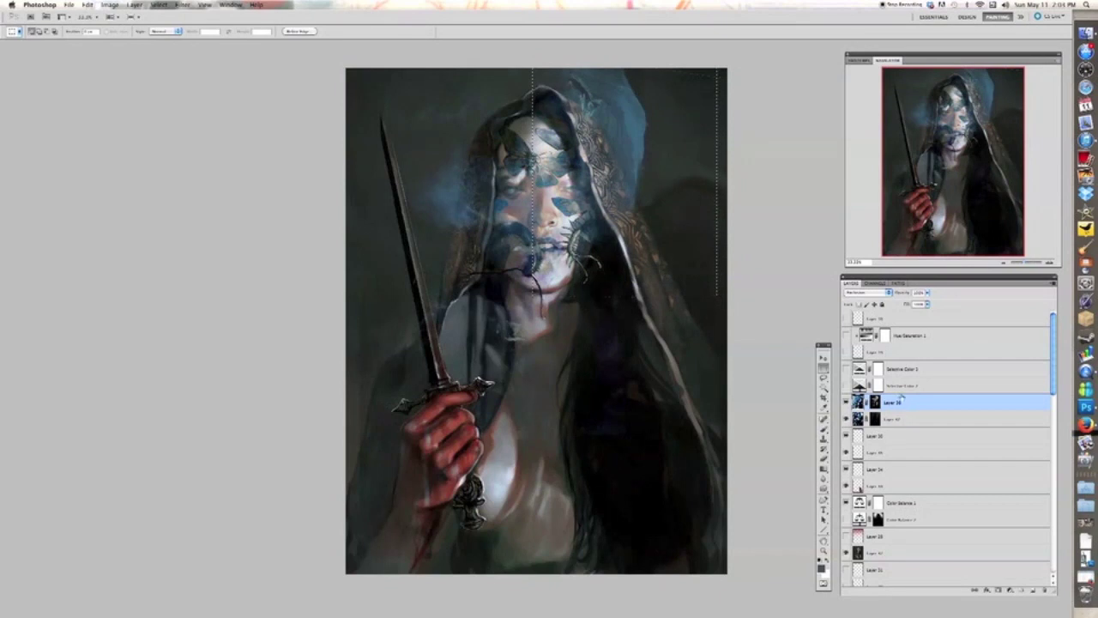
- Inspect the texture layer by loading its mask as a selection and toggling the layer's visibility
{"action": "left_click", "coordinate": [874, 404], "text": "super"}
{"action": "key", "text": "super+d"}
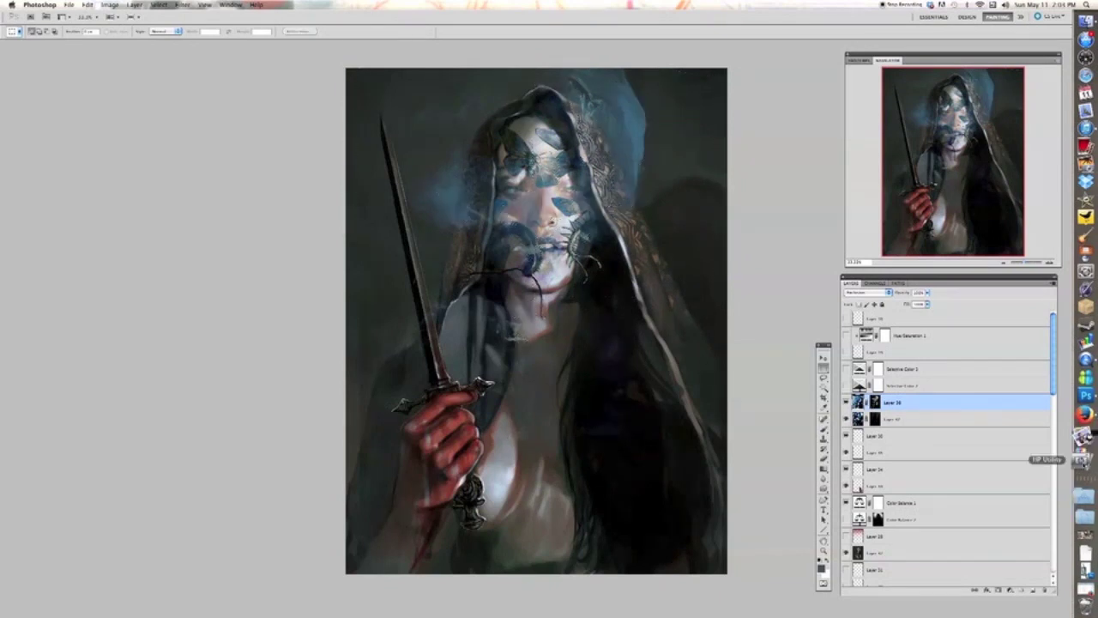
{"action": "left_click", "coordinate": [875, 403]}
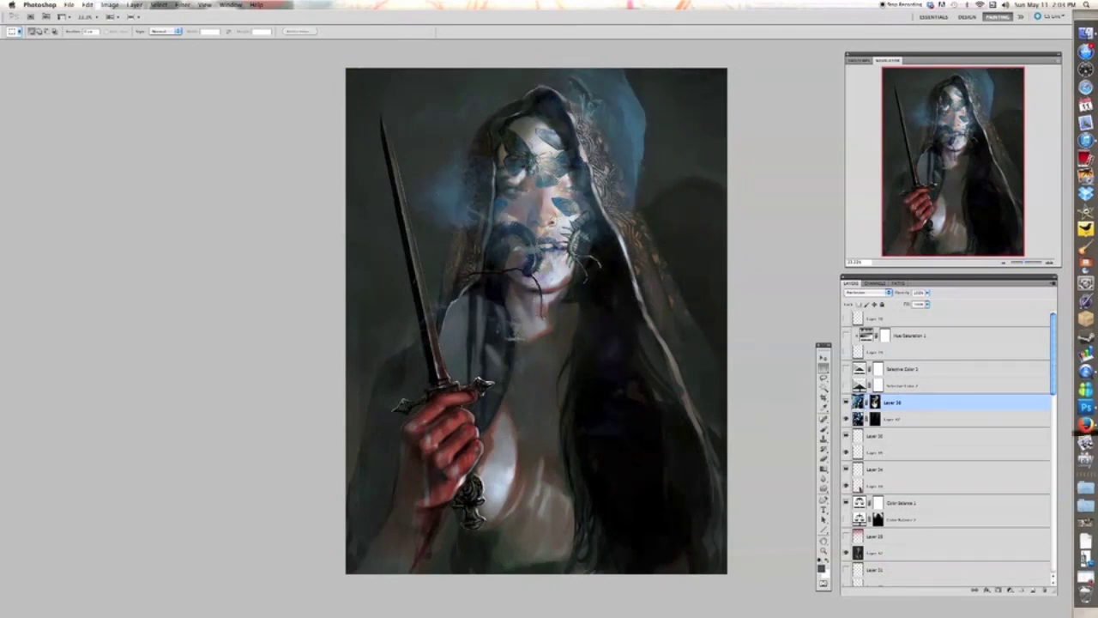
{"action": "left_click", "coordinate": [875, 404], "text": "super"}
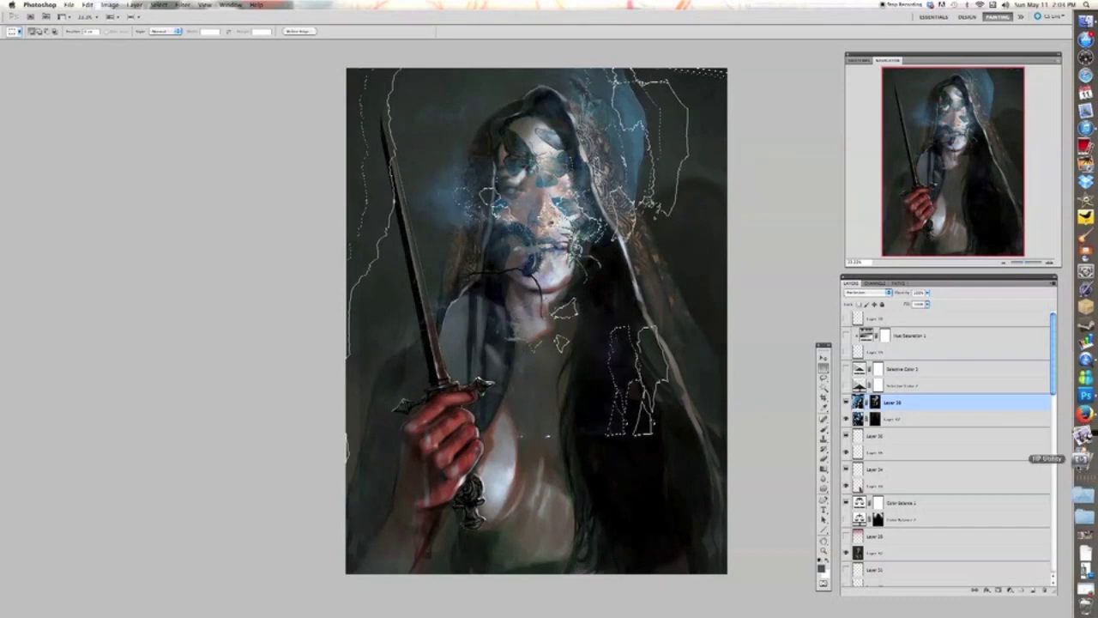
{"action": "key", "text": "super+d"}
{"action": "left_click", "coordinate": [846, 405]}
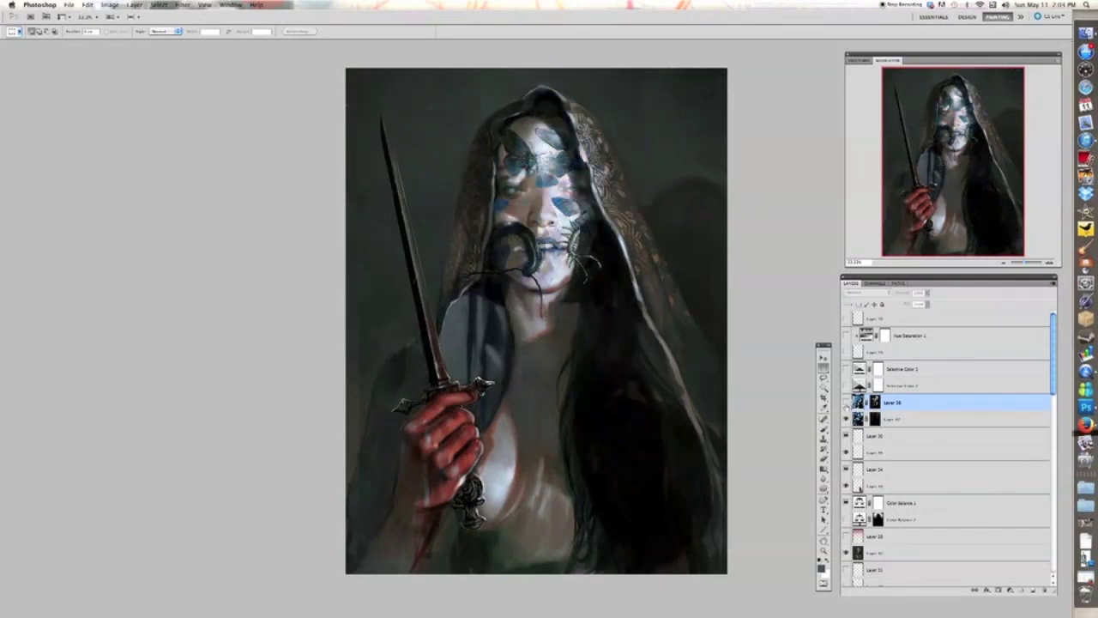
{"action": "left_click", "coordinate": [846, 405]}
- Try to stretch the texture layer far beyond both canvas sides and fit its height to the image
{"action": "key", "text": "super+t"}
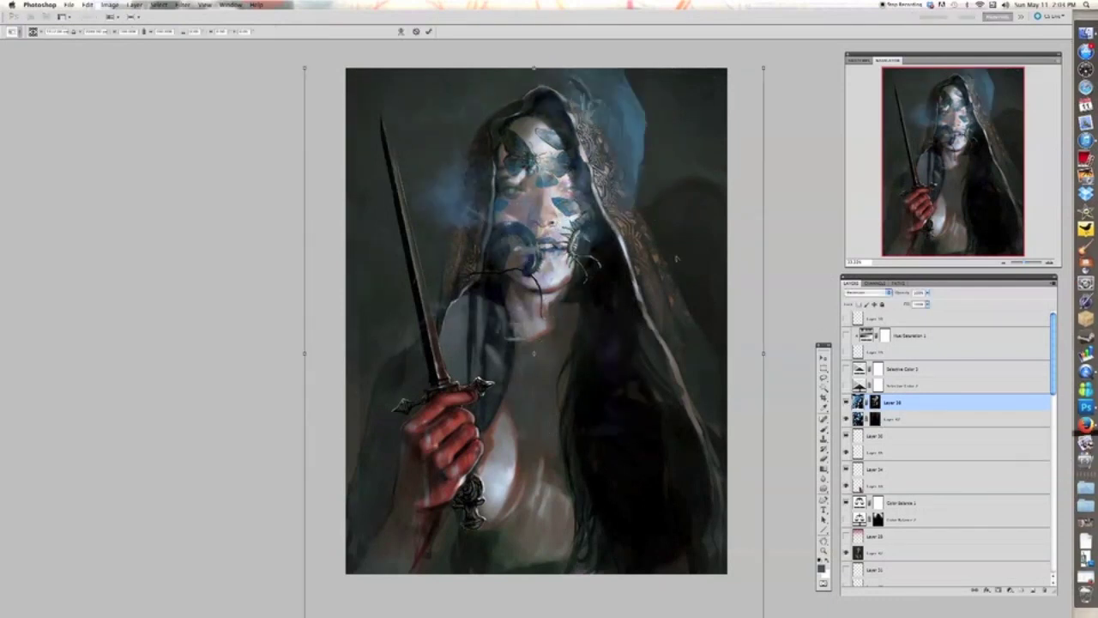
{"action": "left_click_drag", "start_coordinate": [762, 353], "coordinate": [859, 353]}
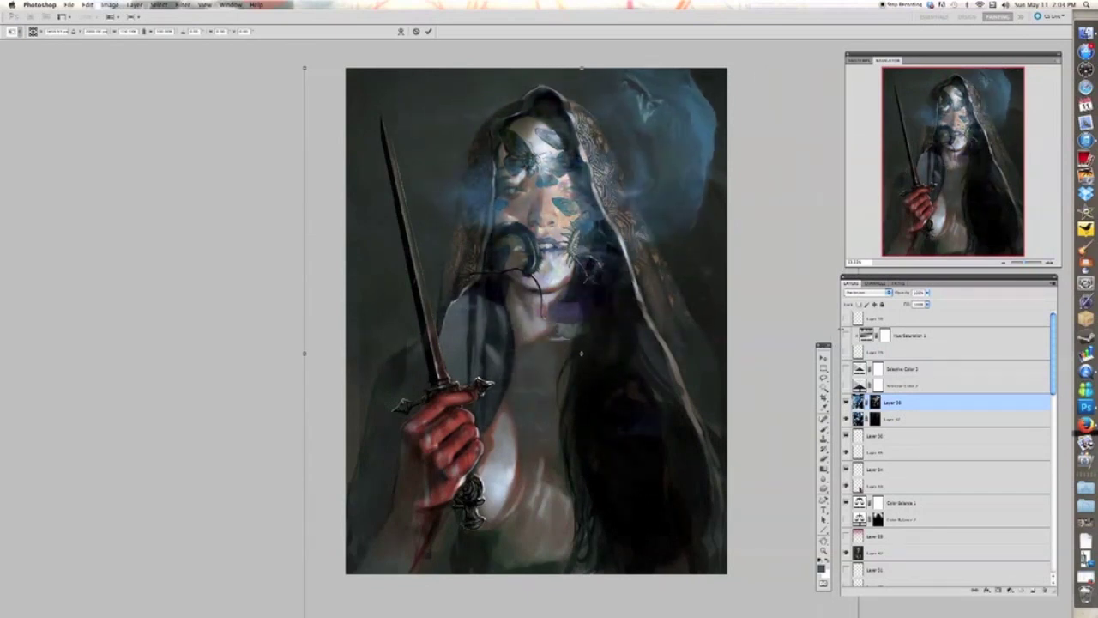
{"action": "left_click_drag", "start_coordinate": [608, 356], "coordinate": [488, 366]}
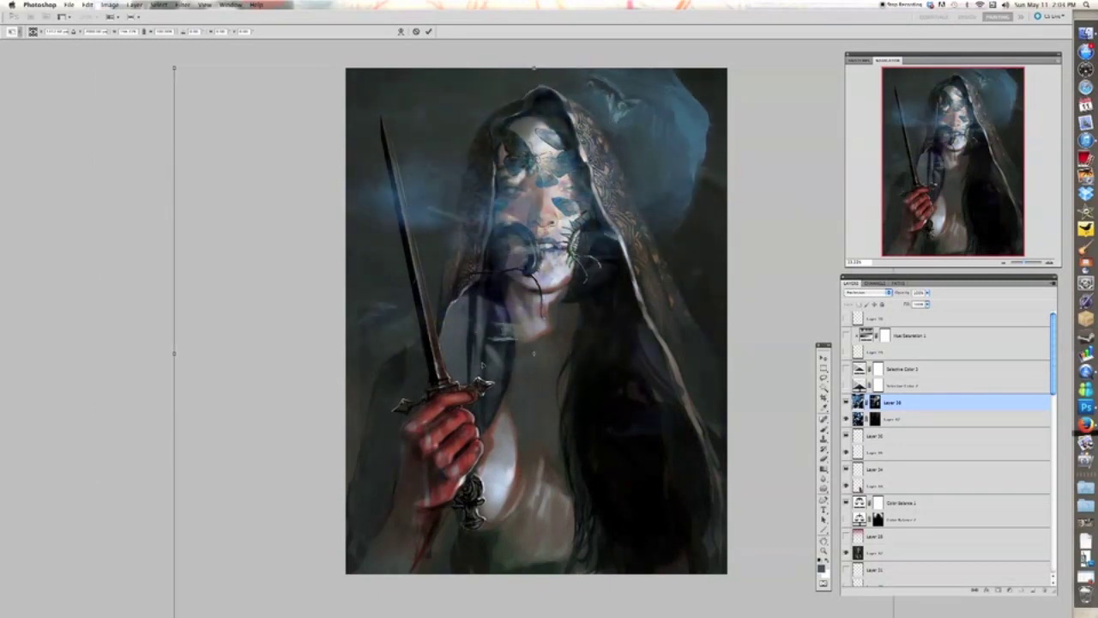
{"action": "key", "text": "super+minus"}
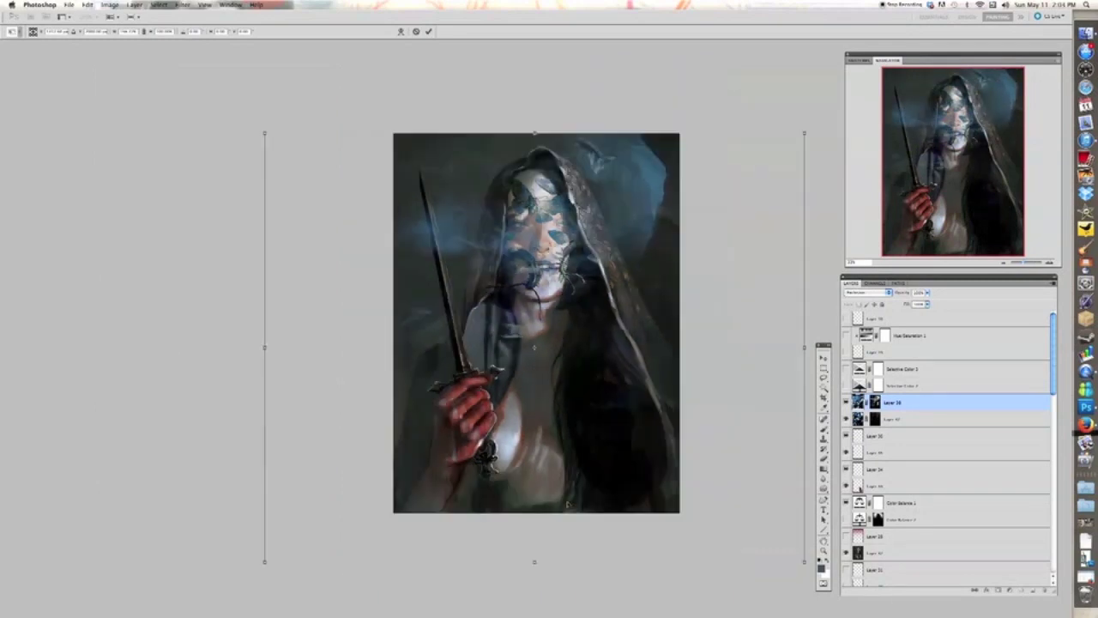
{"action": "key", "text": "super+minus"}
{"action": "left_click_drag", "start_coordinate": [534, 485], "coordinate": [524, 438]}
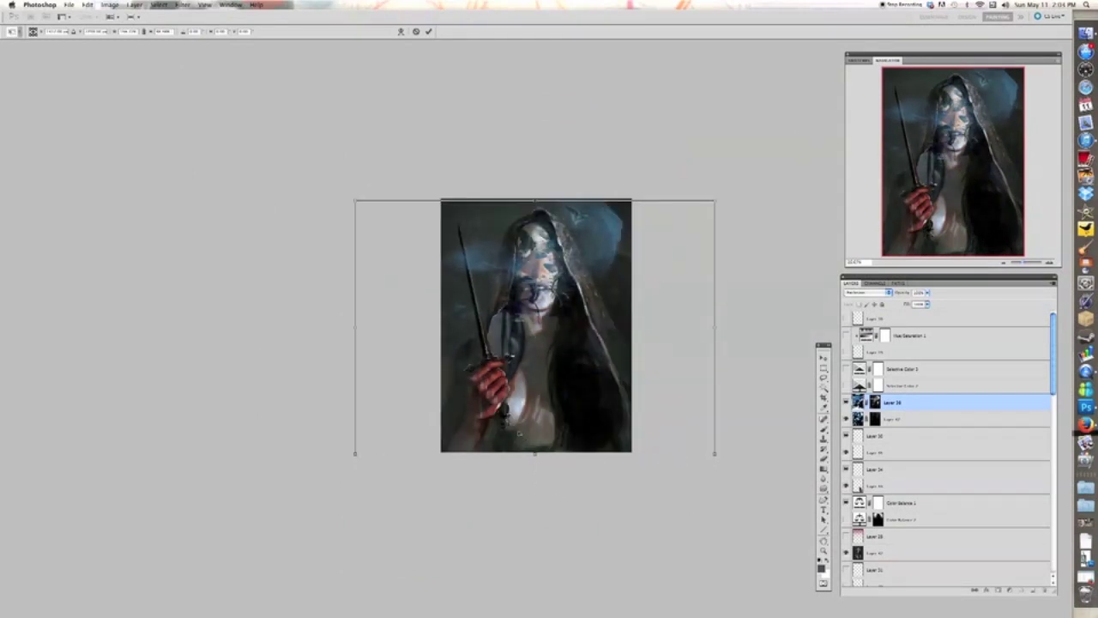
{"action": "mouse_move", "coordinate": [534, 200]}
{"action": "left_mouse_down"}
{"action": "mouse_move", "coordinate": [534, 213]}
{"action": "mouse_move", "coordinate": [534, 198]}
{"action": "left_mouse_up"}
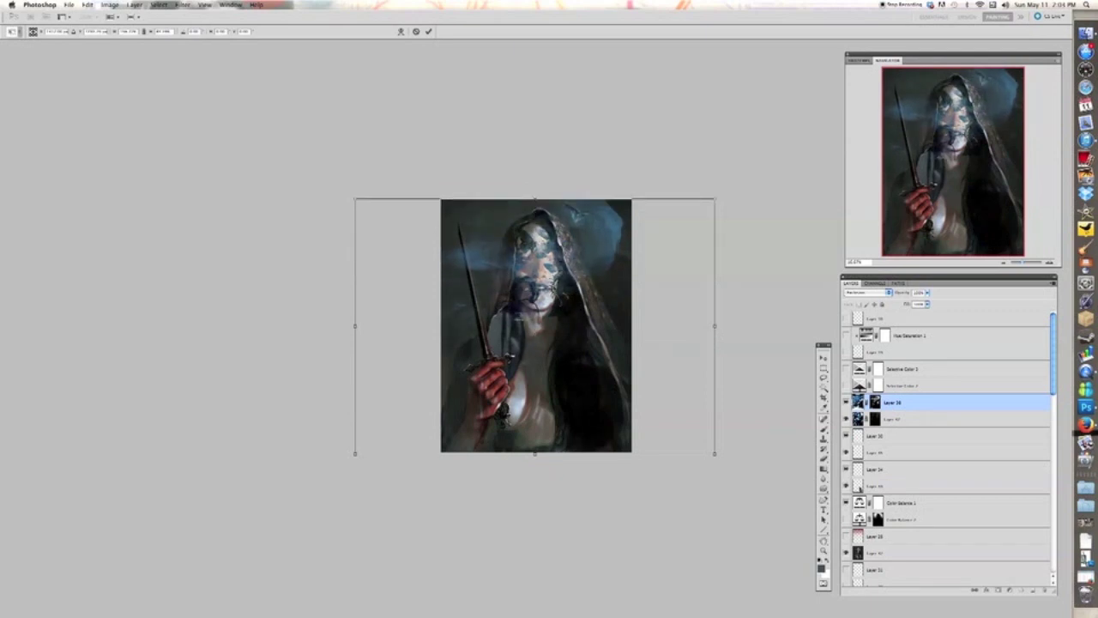
{"action": "key", "text": "Return"}
{"action": "key", "text": "super+minus"}
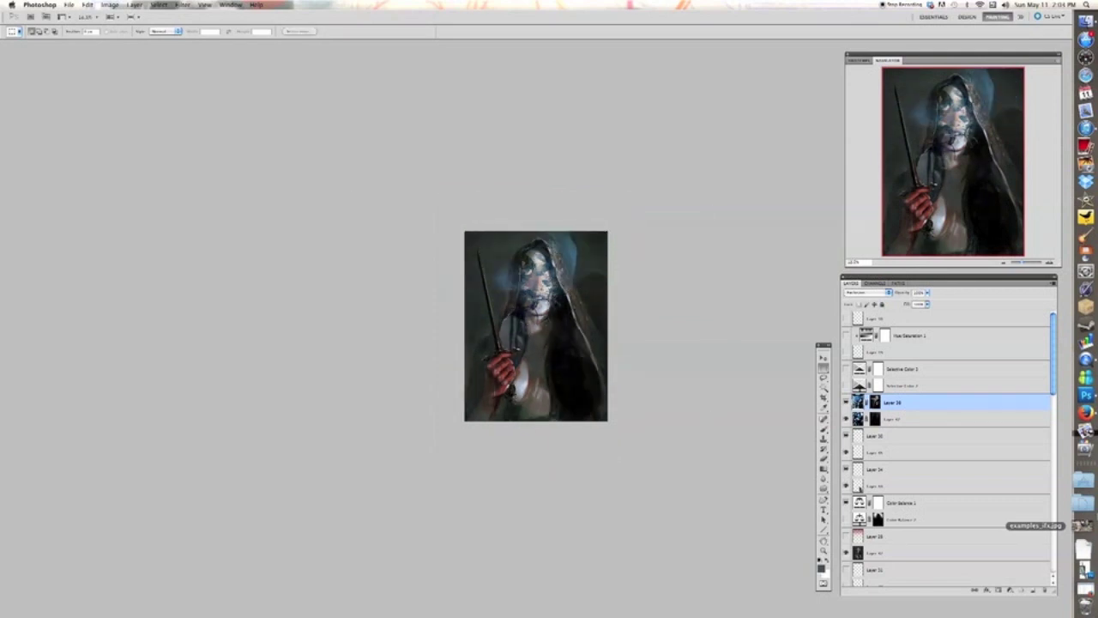
{"action": "key", "text": "super+plus"}
{"action": "key", "text": "super+plus"}
{"action": "key", "text": "super+plus"}
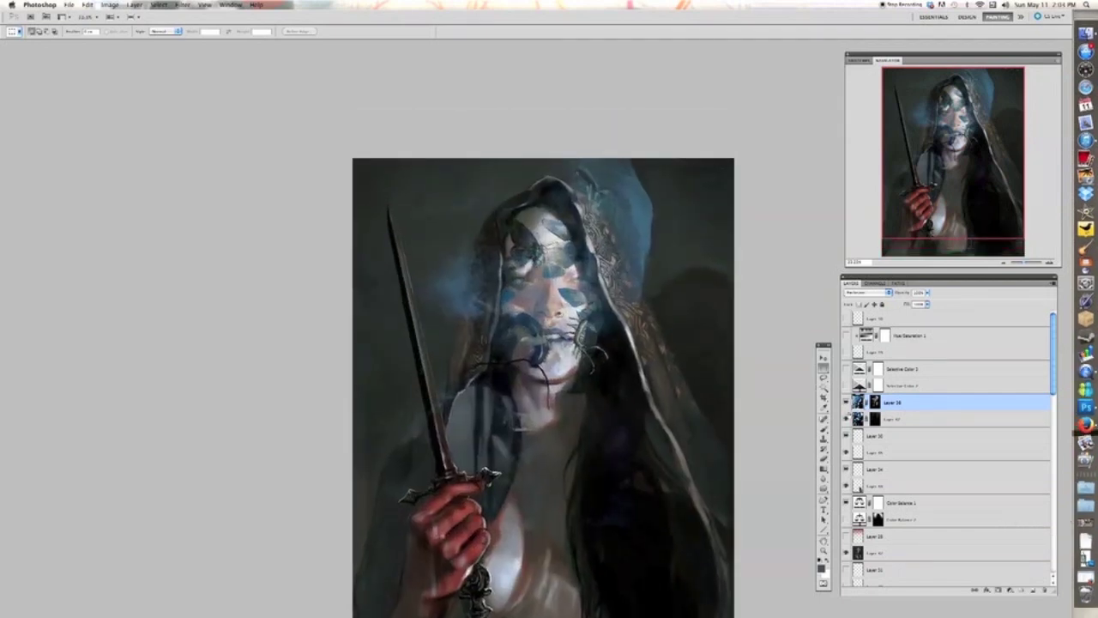
- Compare the portrait with and without the upper texture layer, and hide the texture layer beneath it
{"action": "left_click", "coordinate": [846, 403]}
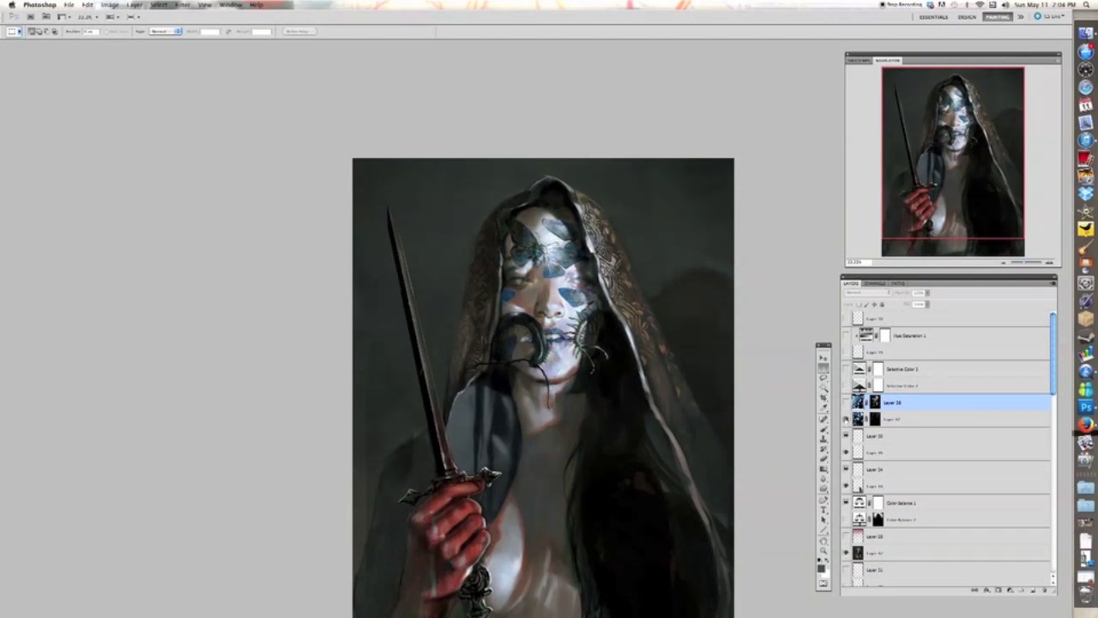
{"action": "left_click", "coordinate": [847, 401]}
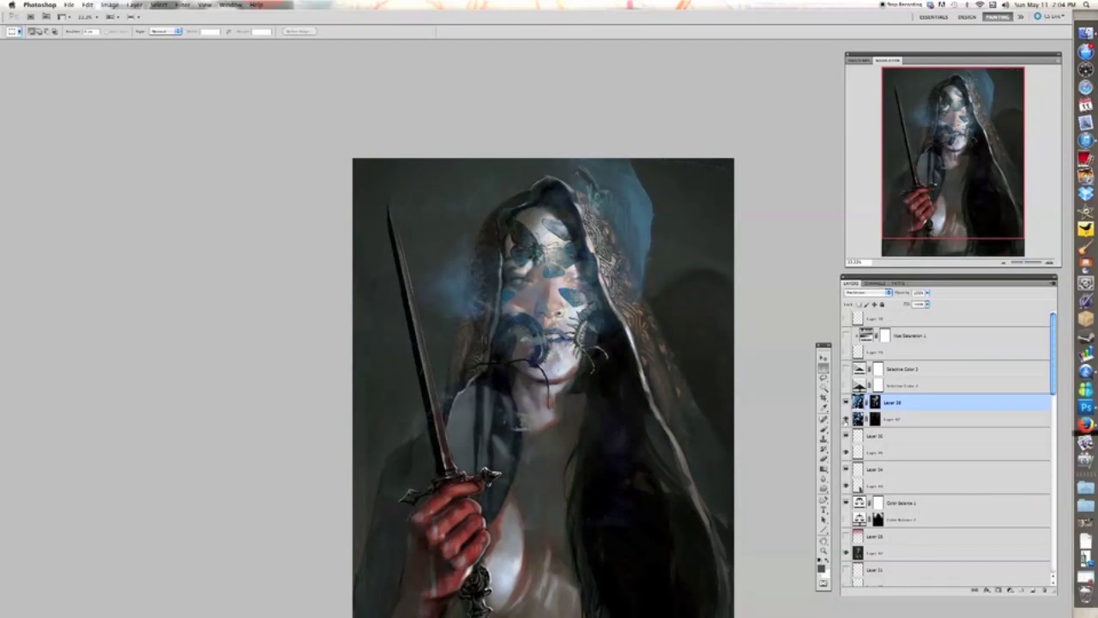
{"action": "left_click", "coordinate": [846, 420]}
{"action": "left_click", "coordinate": [846, 436]}
{"action": "left_click", "coordinate": [846, 436]}
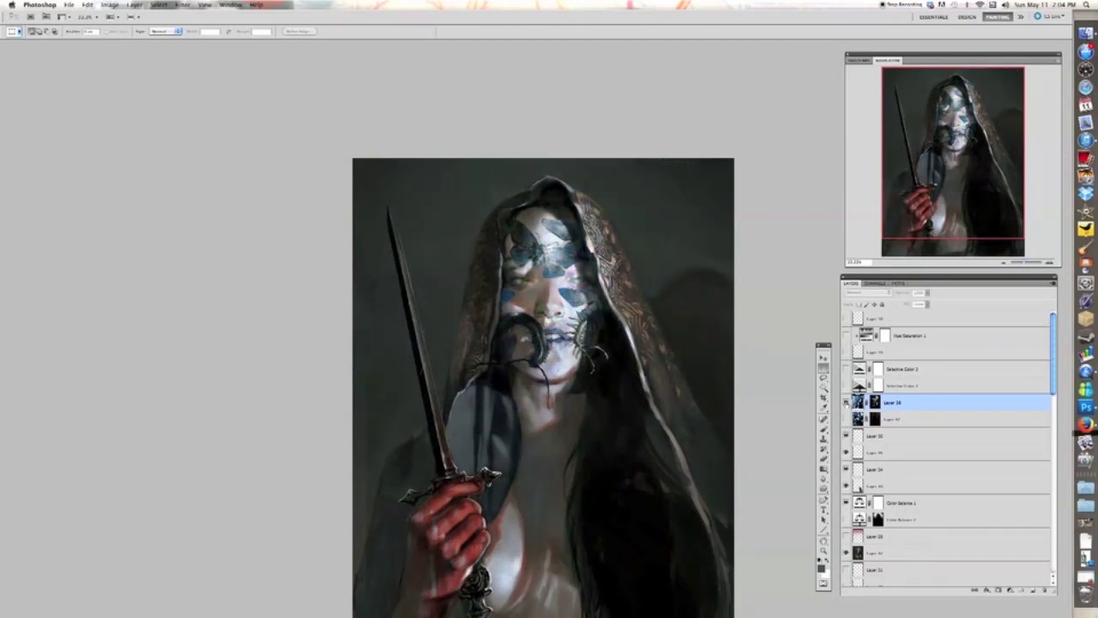
- Shift the upper texture layer's blues toward teal with a clipped Hue/Saturation adjustment and merge the adjustment into the layer
{"action": "left_click", "coordinate": [1003, 580]}
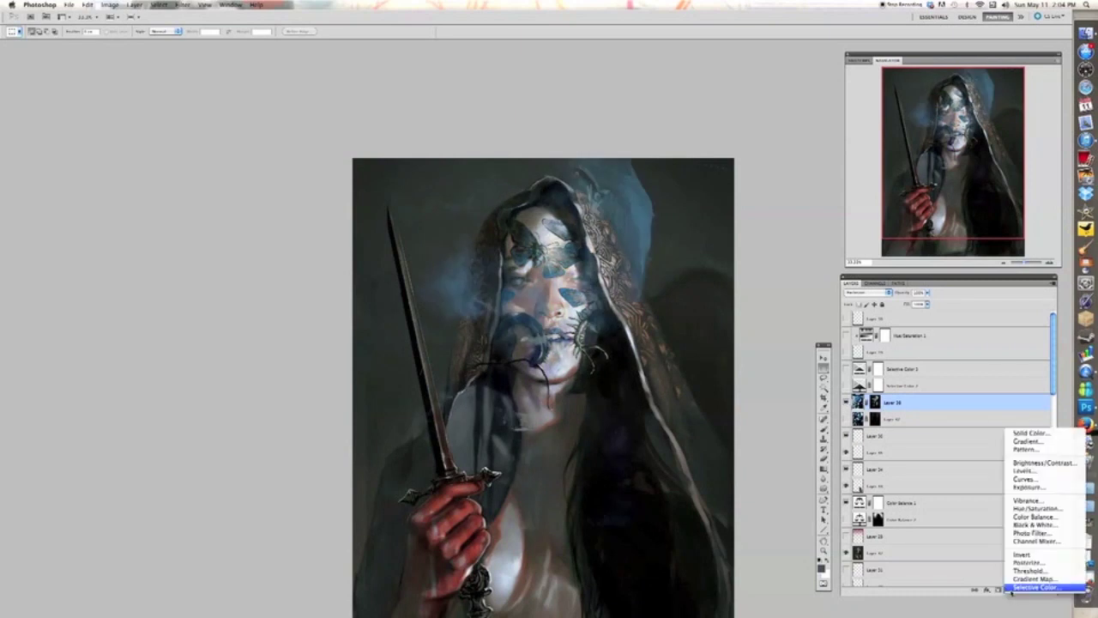
{"action": "left_click", "coordinate": [1036, 507]}
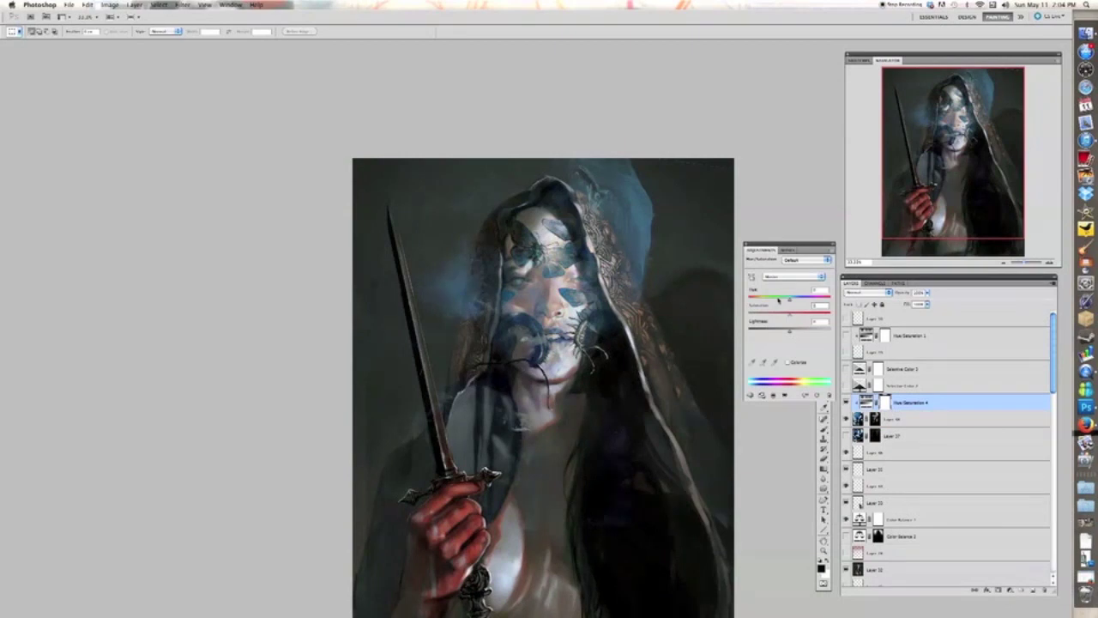
{"action": "mouse_move", "coordinate": [779, 299]}
{"action": "left_mouse_down"}
{"action": "mouse_move", "coordinate": [745, 312]}
{"action": "mouse_move", "coordinate": [788, 317]}
{"action": "left_mouse_up"}
{"action": "key", "text": "super+equal"}
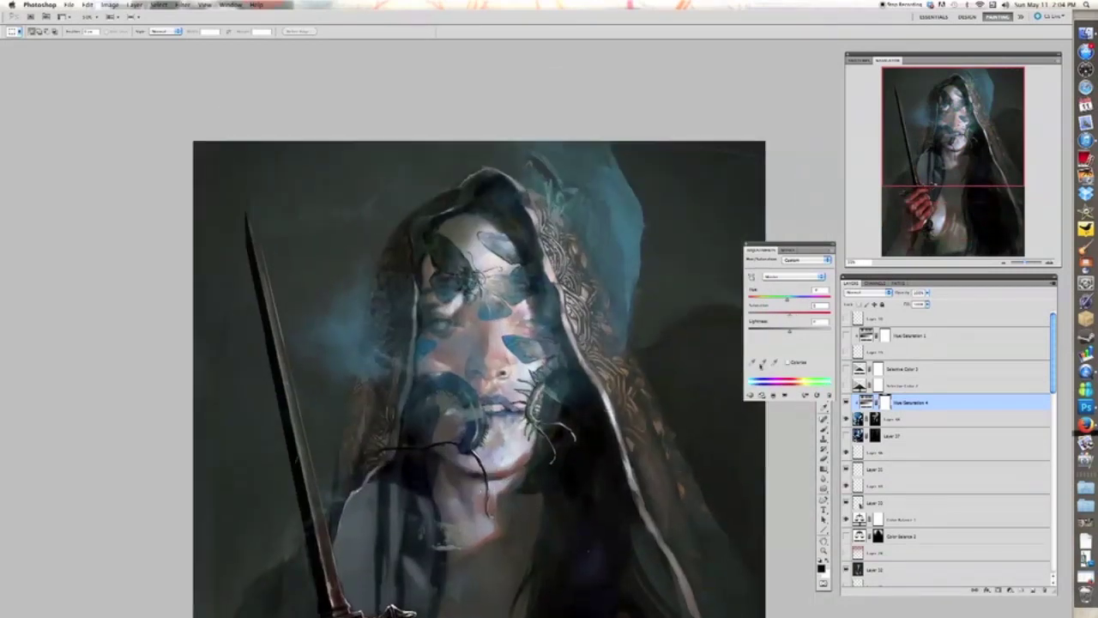
{"action": "mouse_move", "coordinate": [791, 333]}
{"action": "left_mouse_down"}
{"action": "mouse_move", "coordinate": [805, 332]}
{"action": "mouse_move", "coordinate": [751, 337]}
{"action": "mouse_move", "coordinate": [781, 335]}
{"action": "left_mouse_up"}
{"action": "left_click_drag", "start_coordinate": [783, 299], "coordinate": [792, 306]}
{"action": "left_click", "coordinate": [745, 245]}
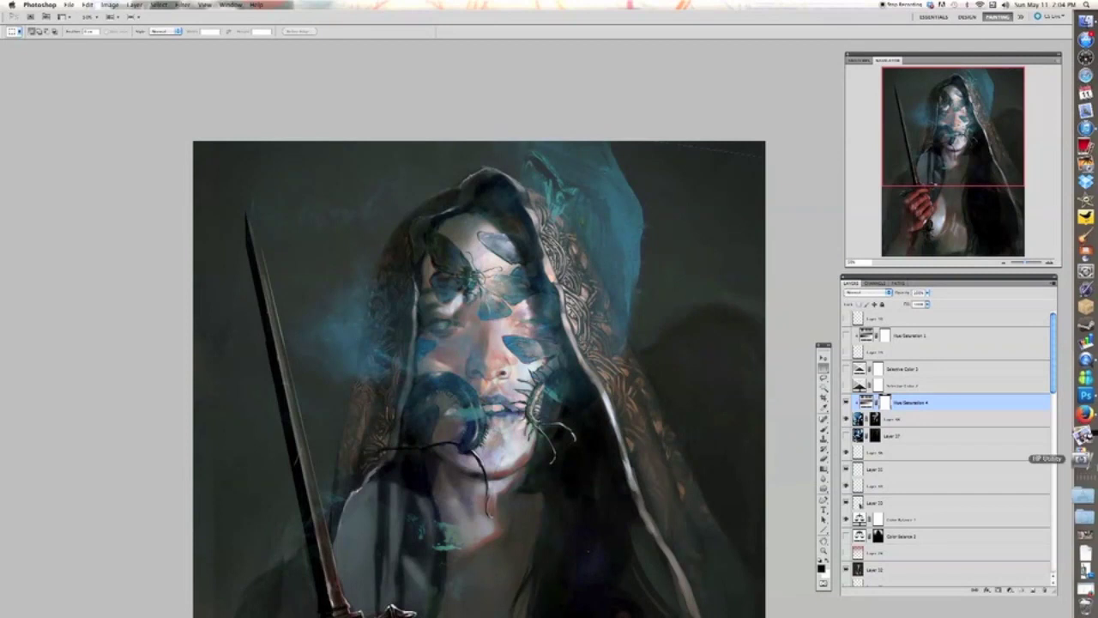
{"action": "key", "text": "super+e"}
- Paint on the texture layer's mask with a soft black brush to fade the texture over the curled horn, beside the hood and on the neck
{"action": "left_click_drag", "start_coordinate": [614, 478], "coordinate": [621, 378]}
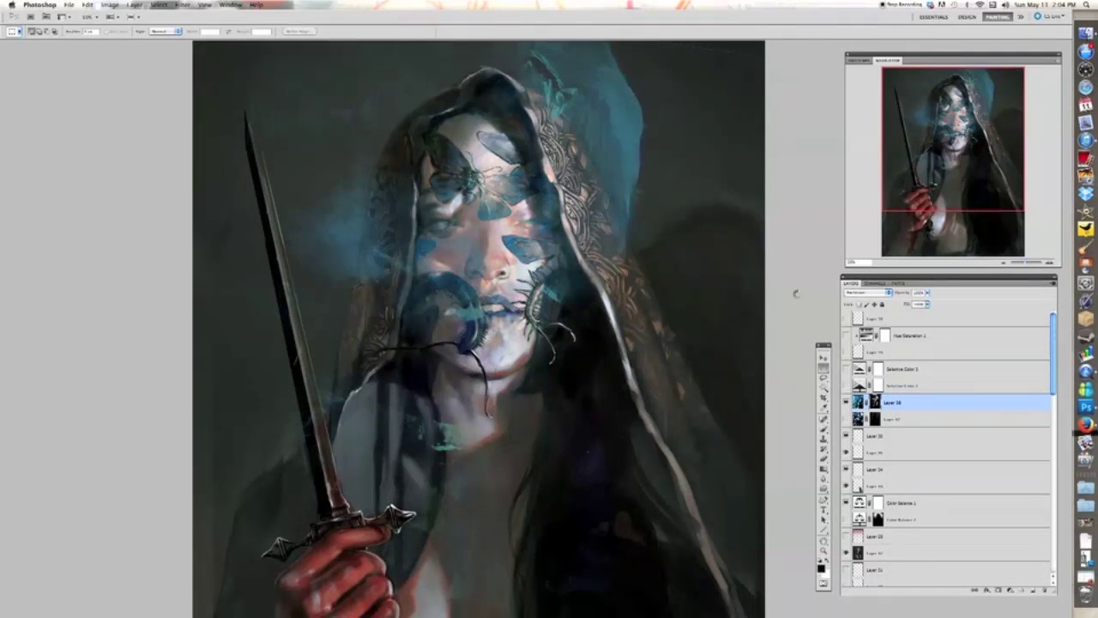
{"action": "key", "text": "b"}
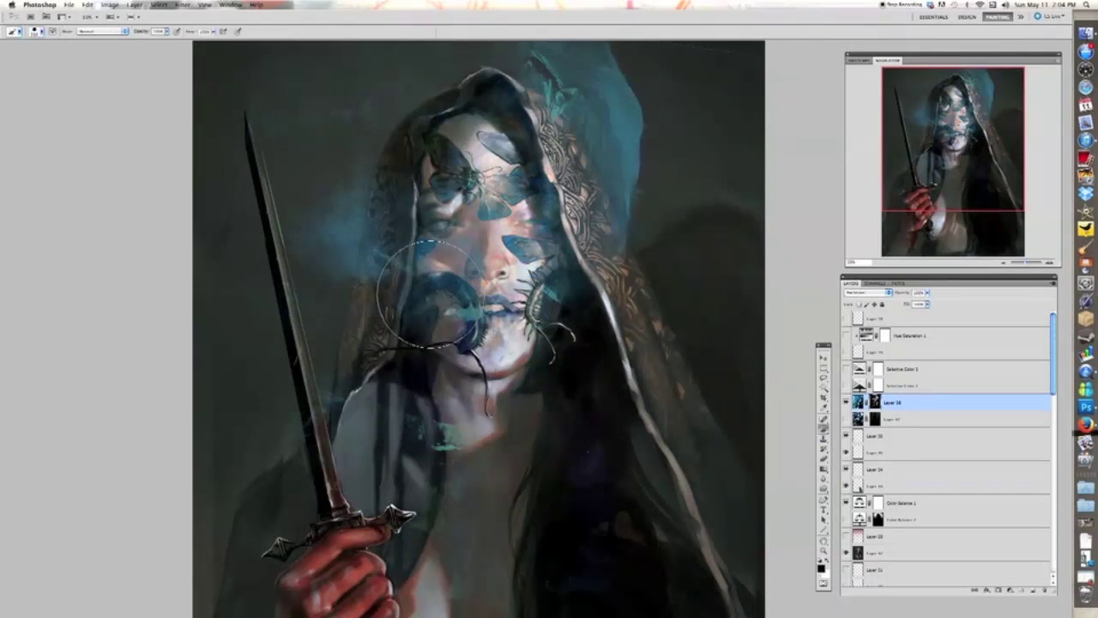
{"action": "left_click_drag", "start_coordinate": [466, 319], "coordinate": [468, 315]}
{"action": "key", "text": "bracketright"}
{"action": "key", "text": "bracketright"}
{"action": "key", "text": "bracketright"}
{"action": "key", "text": "bracketright"}
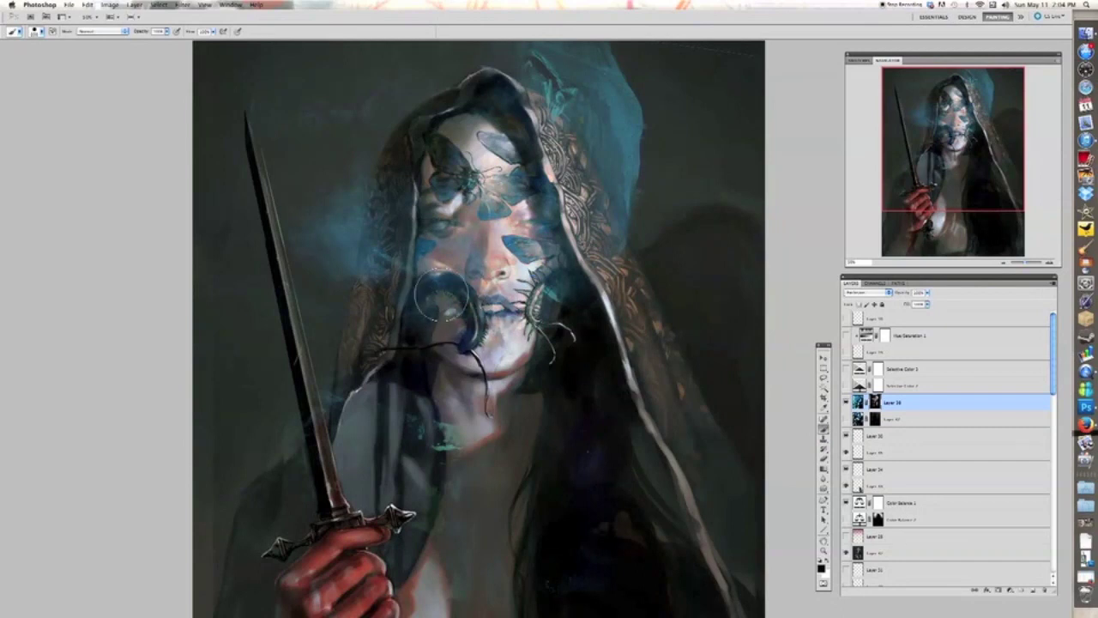
{"action": "left_click_drag", "start_coordinate": [349, 302], "coordinate": [301, 267]}
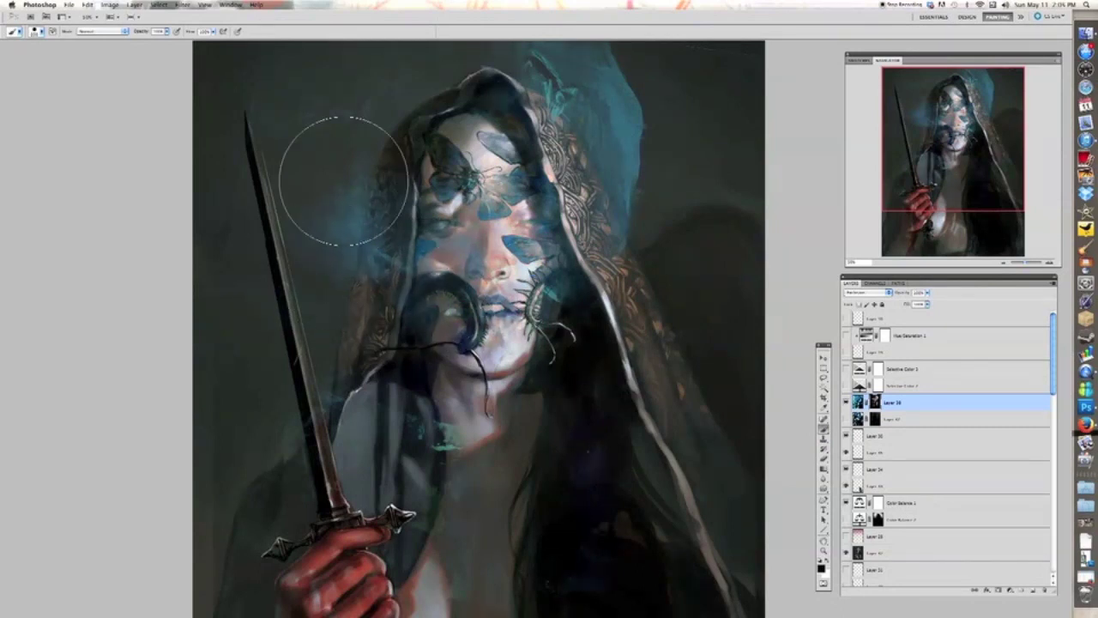
{"action": "mouse_move", "coordinate": [407, 452]}
{"action": "left_mouse_down"}
{"action": "mouse_move", "coordinate": [439, 459]}
{"action": "mouse_move", "coordinate": [422, 471]}
{"action": "mouse_move", "coordinate": [415, 509]}
{"action": "mouse_move", "coordinate": [441, 526]}
{"action": "mouse_move", "coordinate": [452, 566]}
{"action": "mouse_move", "coordinate": [435, 535]}
{"action": "left_mouse_up"}
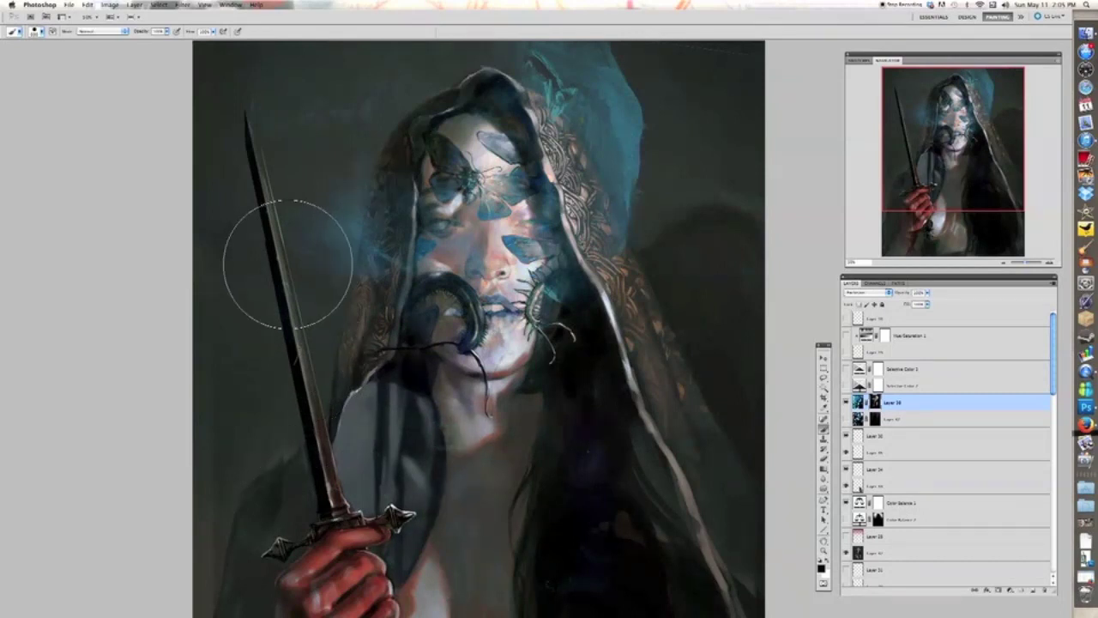
{"action": "key", "text": "super+minus"}
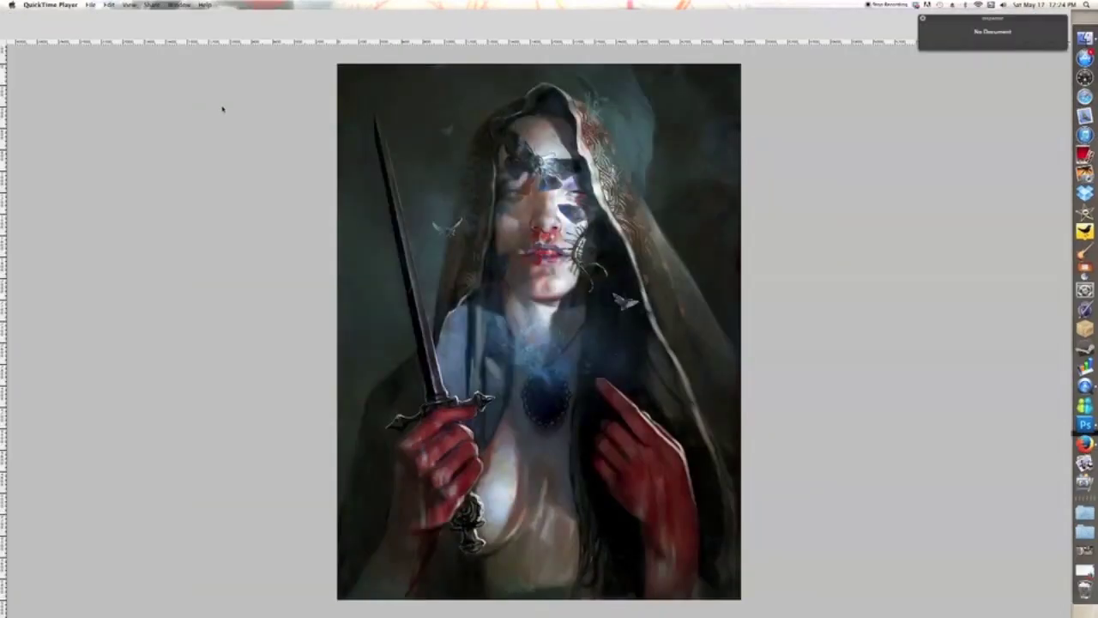
- Add a Color Balance adjustment masked to the hood and try orange, reddish and green midtone shifts on the cloth
{"action": "key", "text": "Tab"}
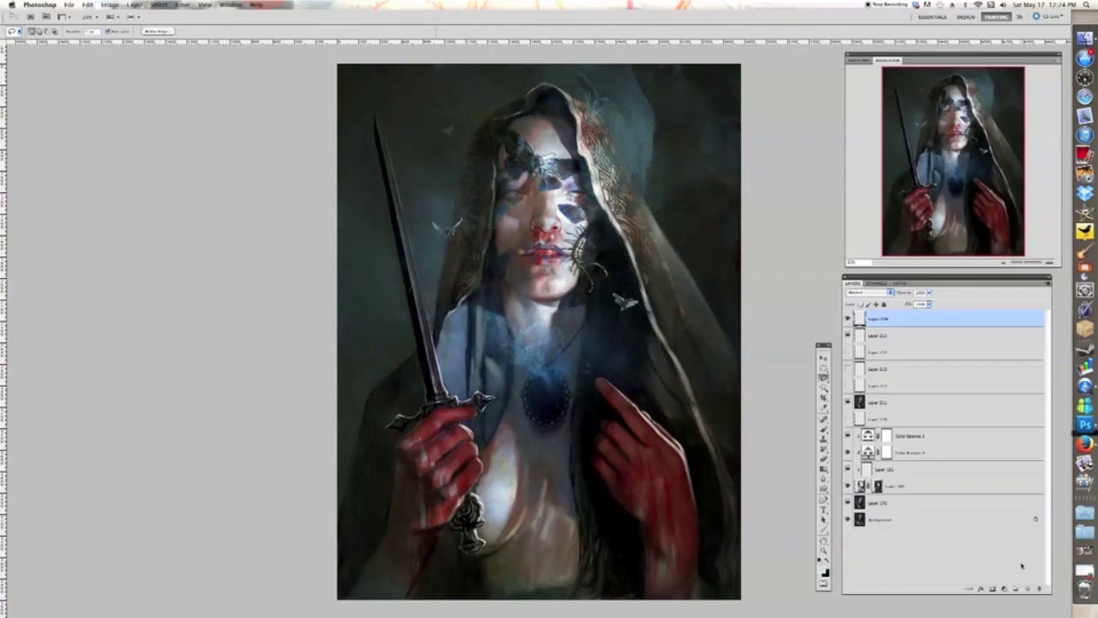
{"action": "left_click", "coordinate": [1004, 589]}
{"action": "left_click", "coordinate": [1029, 454]}
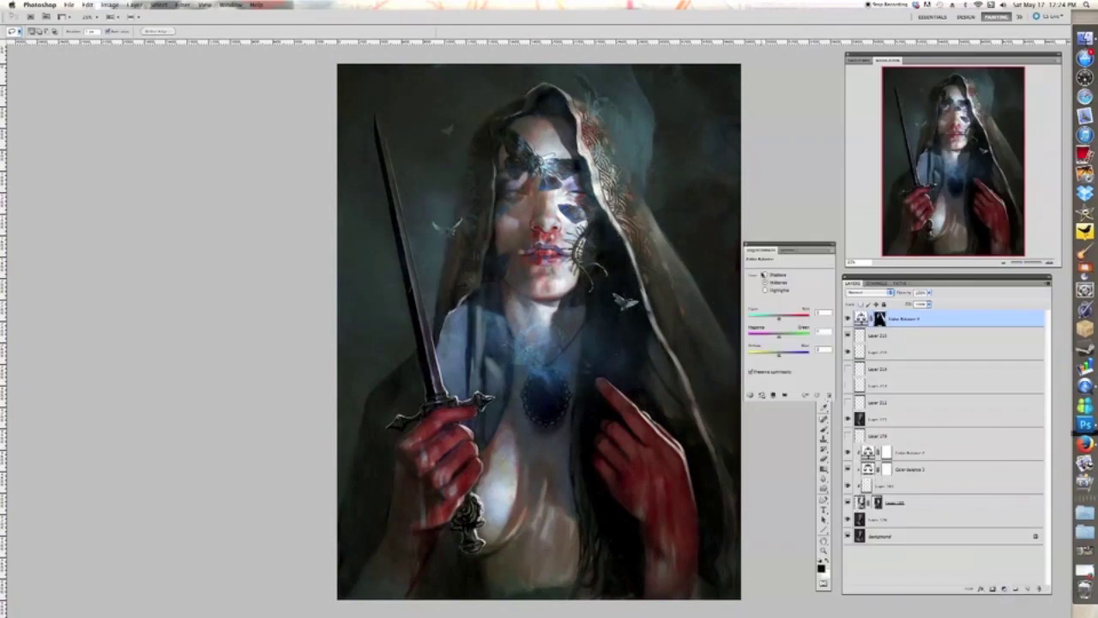
{"action": "mouse_move", "coordinate": [780, 319]}
{"action": "left_mouse_down"}
{"action": "mouse_move", "coordinate": [770, 356]}
{"action": "mouse_move", "coordinate": [767, 339]}
{"action": "left_mouse_up"}
{"action": "left_click_drag", "start_coordinate": [756, 356], "coordinate": [776, 338]}
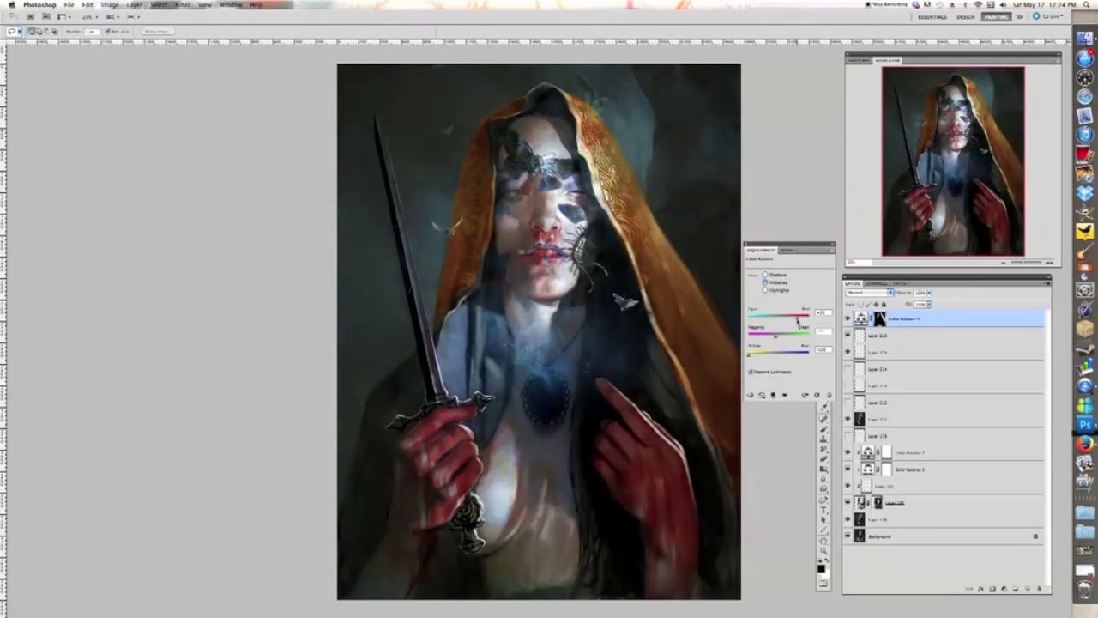
{"action": "left_click_drag", "start_coordinate": [767, 357], "coordinate": [771, 356]}
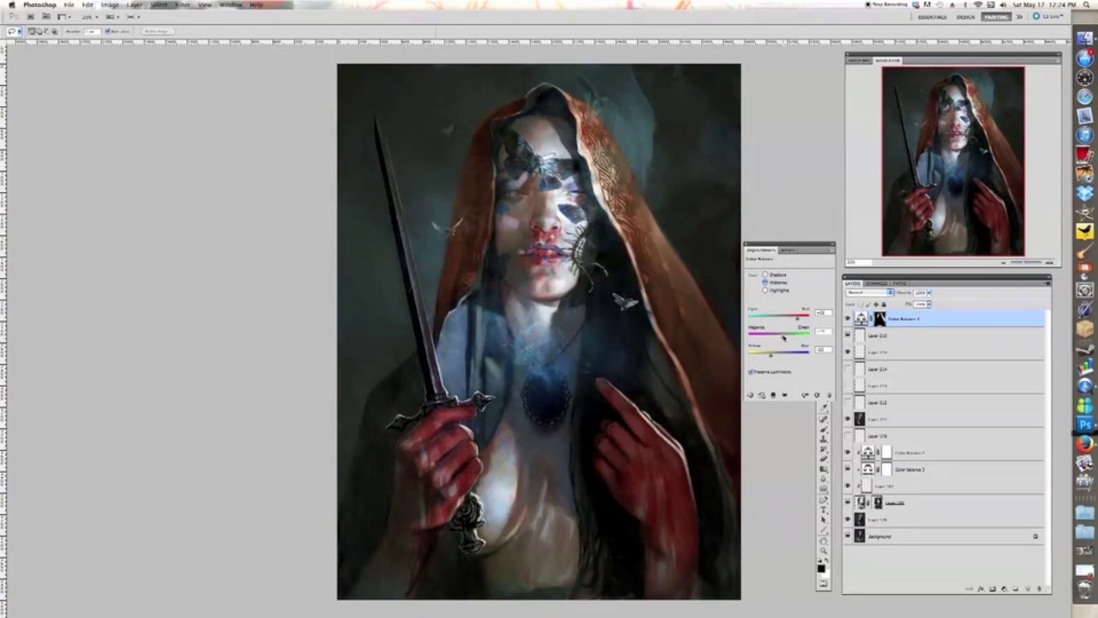
{"action": "mouse_move", "coordinate": [789, 337]}
{"action": "left_mouse_down"}
{"action": "mouse_move", "coordinate": [804, 332]}
{"action": "mouse_move", "coordinate": [794, 350]}
{"action": "left_mouse_up"}
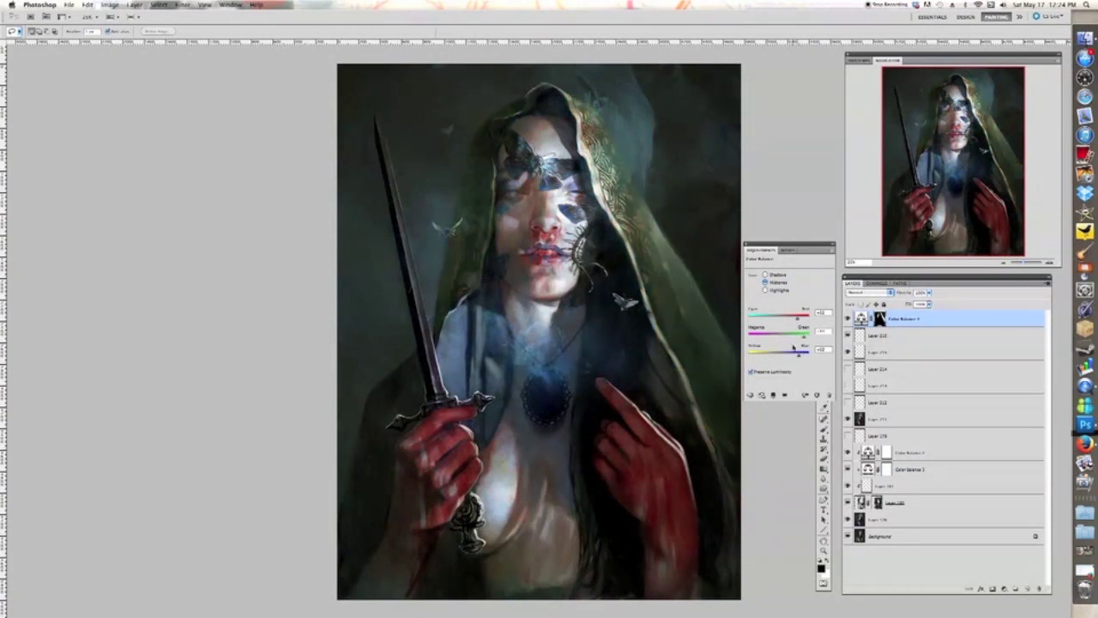
- Tint the hood muted purple-red with Color Balance midtones at Red +100 and Blue +100, and lower the adjustment's opacity to under half
{"action": "left_click", "coordinate": [773, 320]}
{"action": "left_click", "coordinate": [767, 339]}
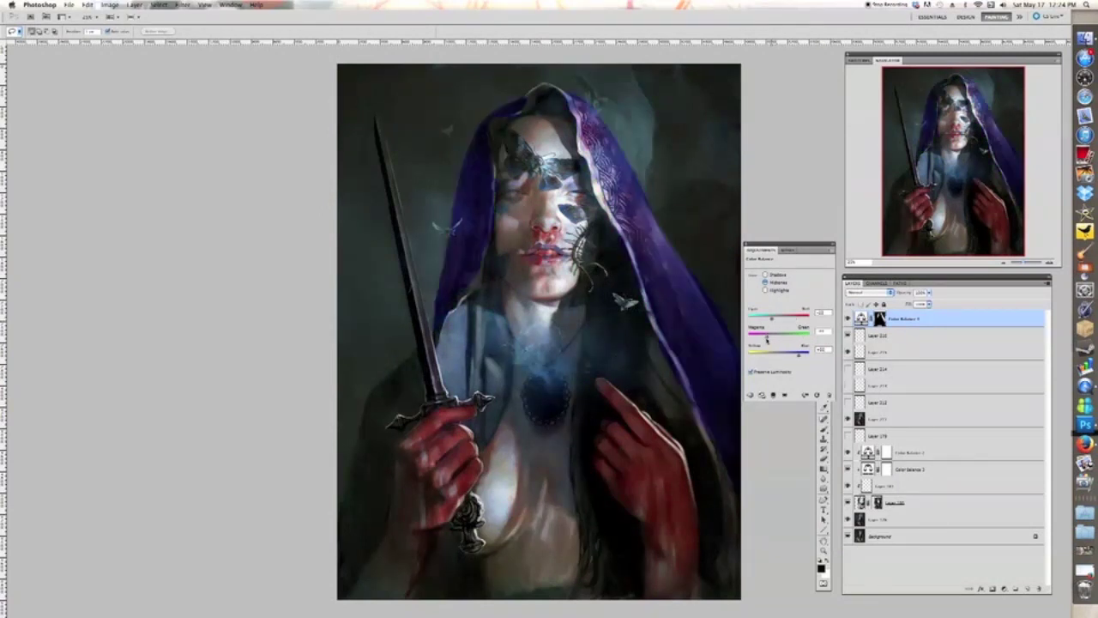
{"action": "left_click_drag", "start_coordinate": [763, 320], "coordinate": [801, 331]}
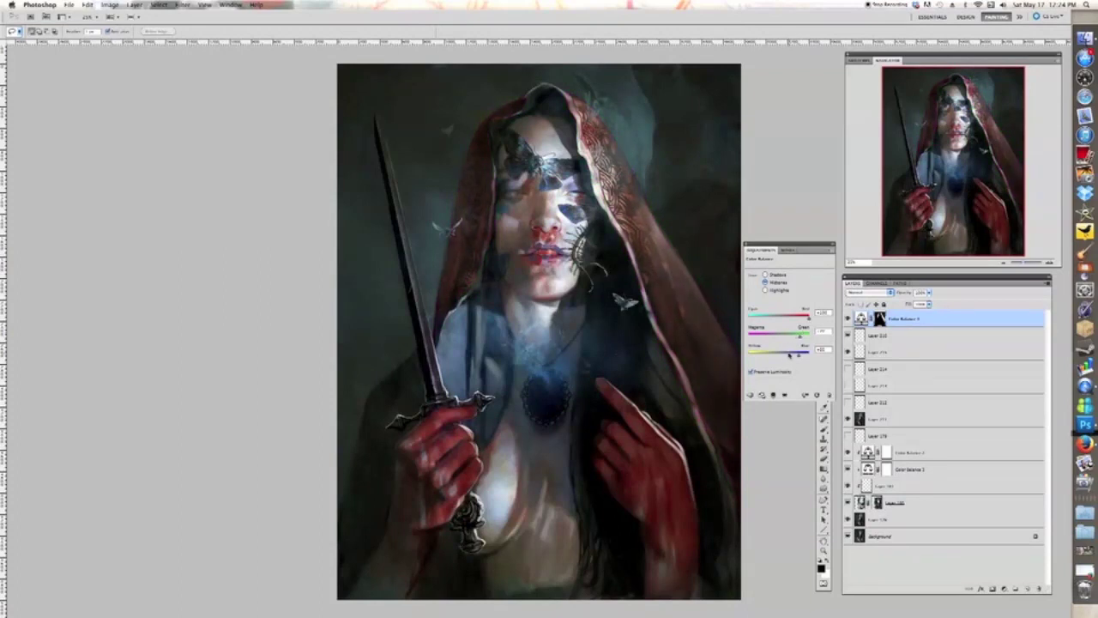
{"action": "left_click_drag", "start_coordinate": [788, 357], "coordinate": [824, 346]}
{"action": "left_click", "coordinate": [848, 320]}
{"action": "left_click", "coordinate": [848, 319]}
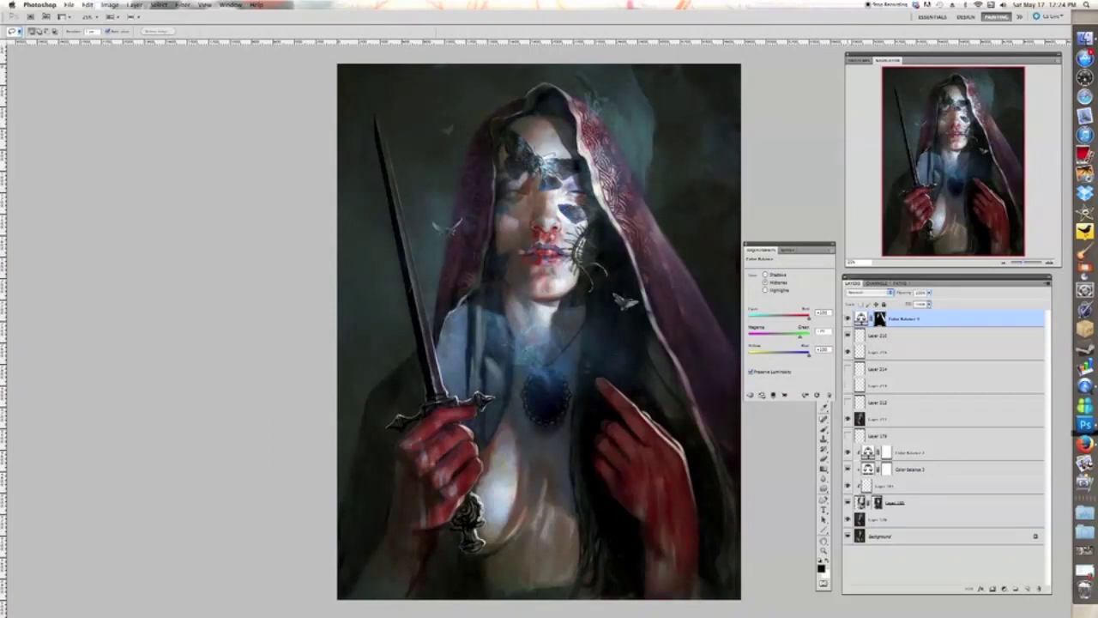
{"action": "left_click", "coordinate": [928, 294]}
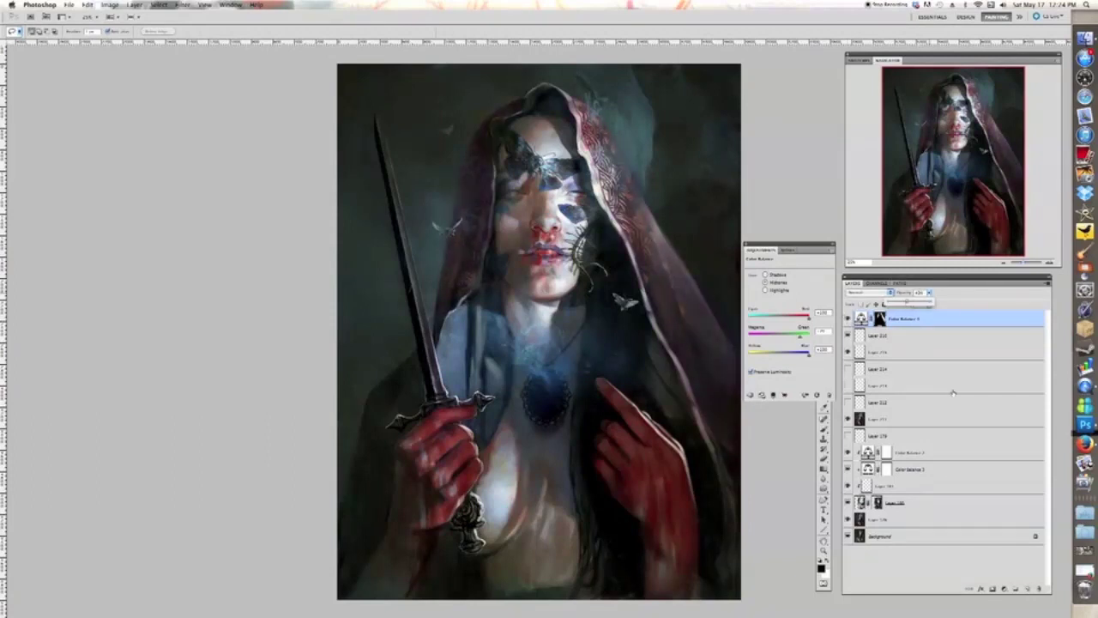
- Add a Gradient Map adjustment above the portrait using the Yellow, Violet preset with its direction reversed
{"action": "left_click", "coordinate": [1005, 589]}
{"action": "left_click", "coordinate": [1021, 579]}
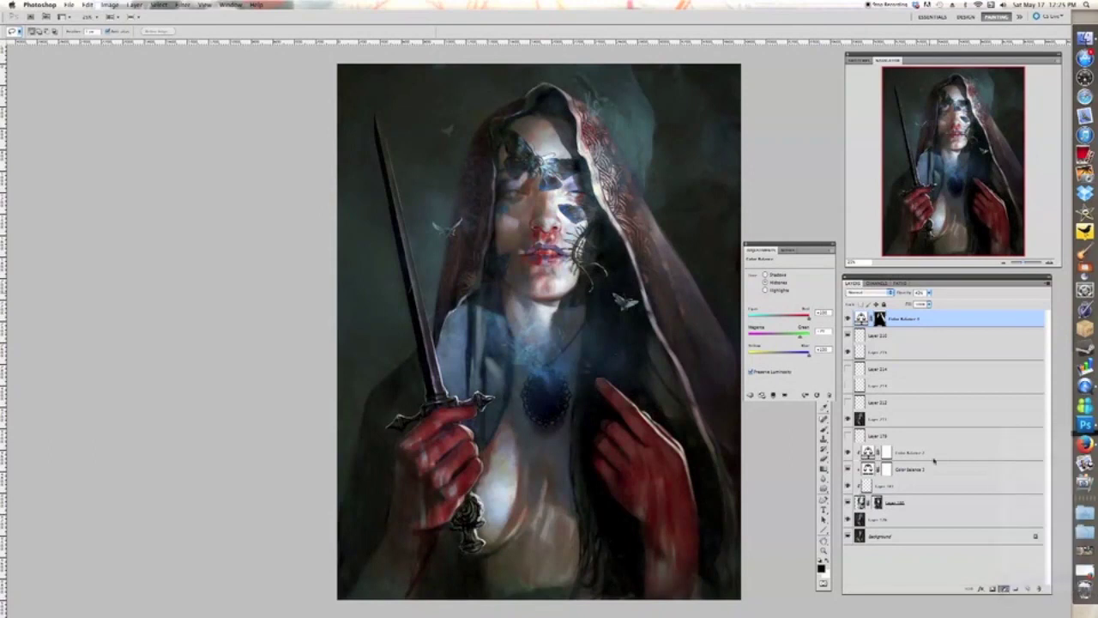
{"action": "left_click", "coordinate": [793, 278]}
{"action": "left_click", "coordinate": [754, 247]}
{"action": "left_click", "coordinate": [739, 246]}
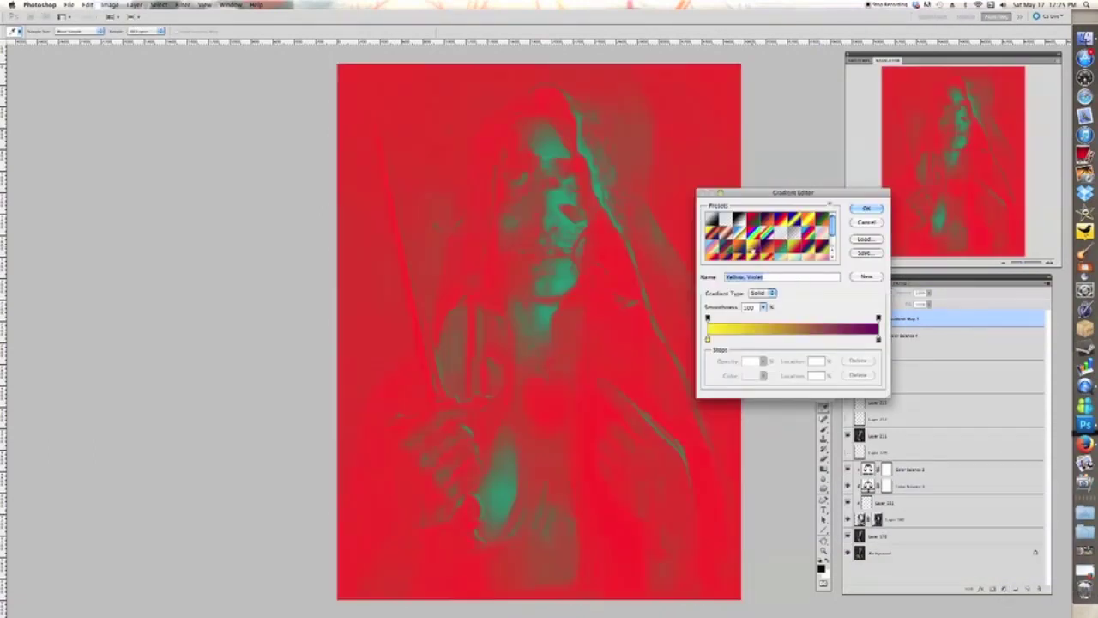
{"action": "left_click", "coordinate": [727, 233]}
{"action": "left_click", "coordinate": [741, 234]}
{"action": "left_click", "coordinate": [739, 247]}
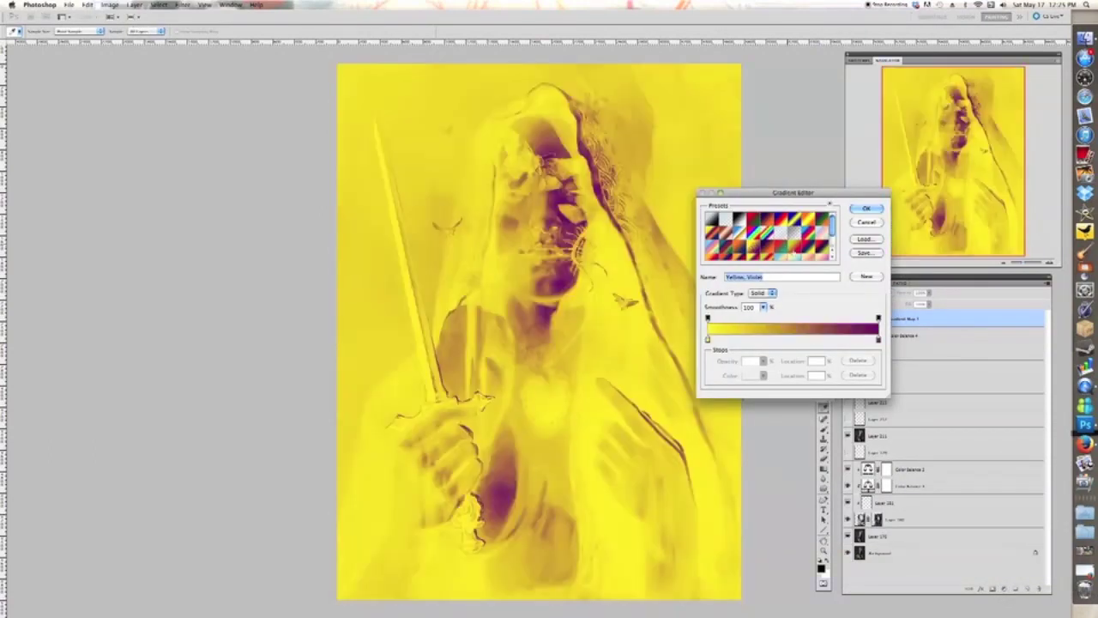
{"action": "left_click", "coordinate": [866, 208]}
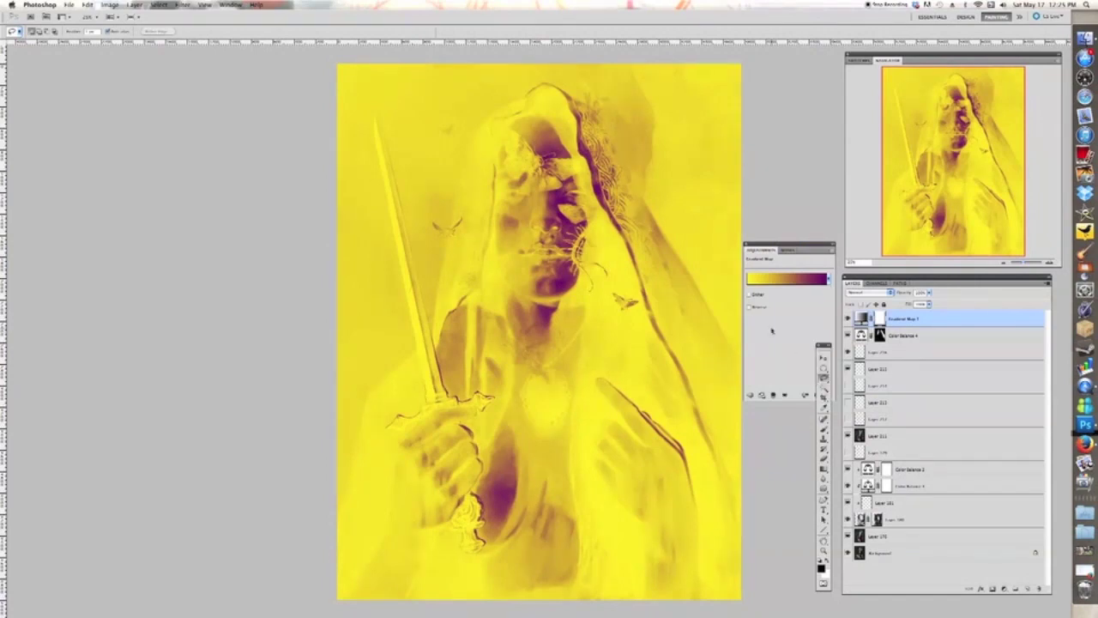
{"action": "left_click", "coordinate": [751, 307]}
- Set the Gradient Map layer's blend mode to Multiply and sharply lower its opacity
{"action": "left_click", "coordinate": [822, 429]}
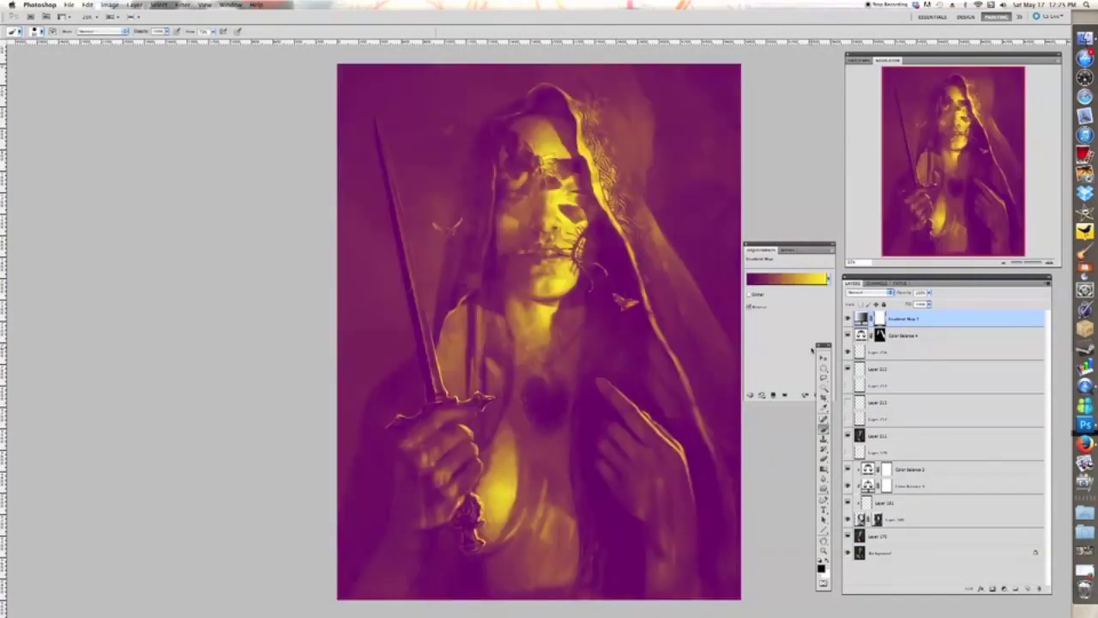
{"action": "left_click", "coordinate": [822, 357]}
{"action": "key", "text": "shift+equal"}
{"action": "key", "text": "shift+equal"}
{"action": "key", "text": "shift+equal"}
{"action": "key", "text": "shift+equal"}
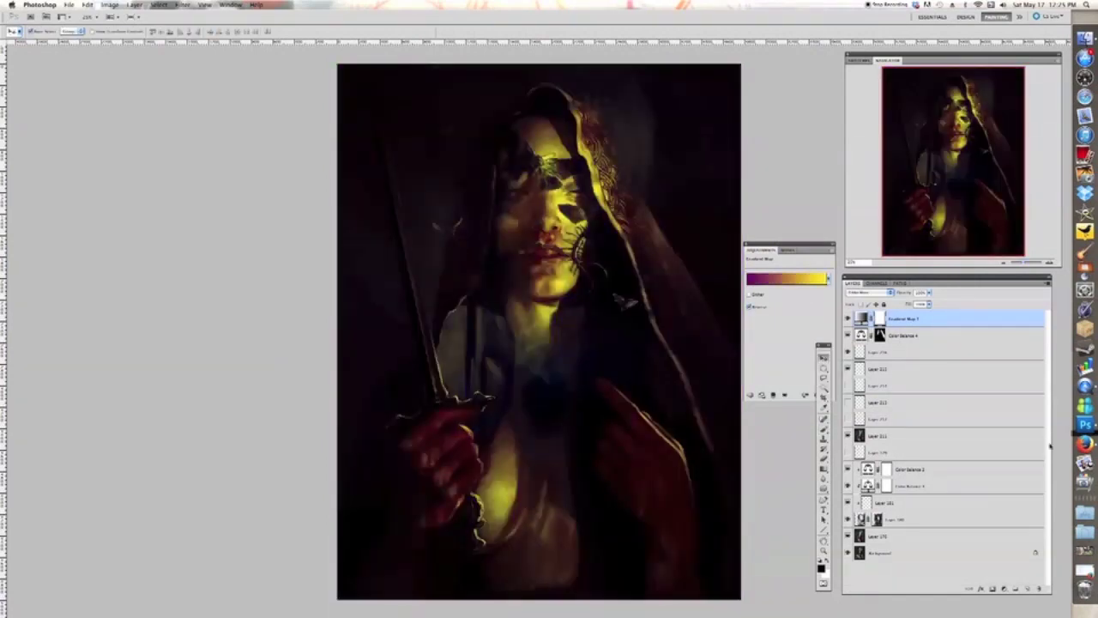
{"action": "key", "text": "shift+minus"}
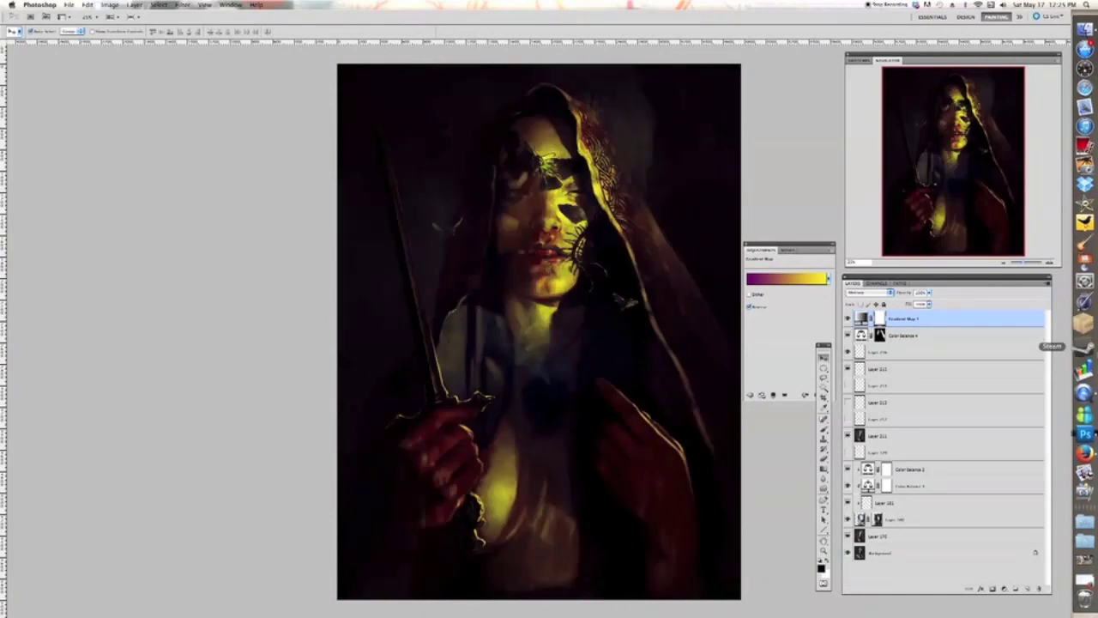
{"action": "left_click", "coordinate": [929, 294]}
{"action": "left_click_drag", "start_coordinate": [928, 302], "coordinate": [900, 306]}
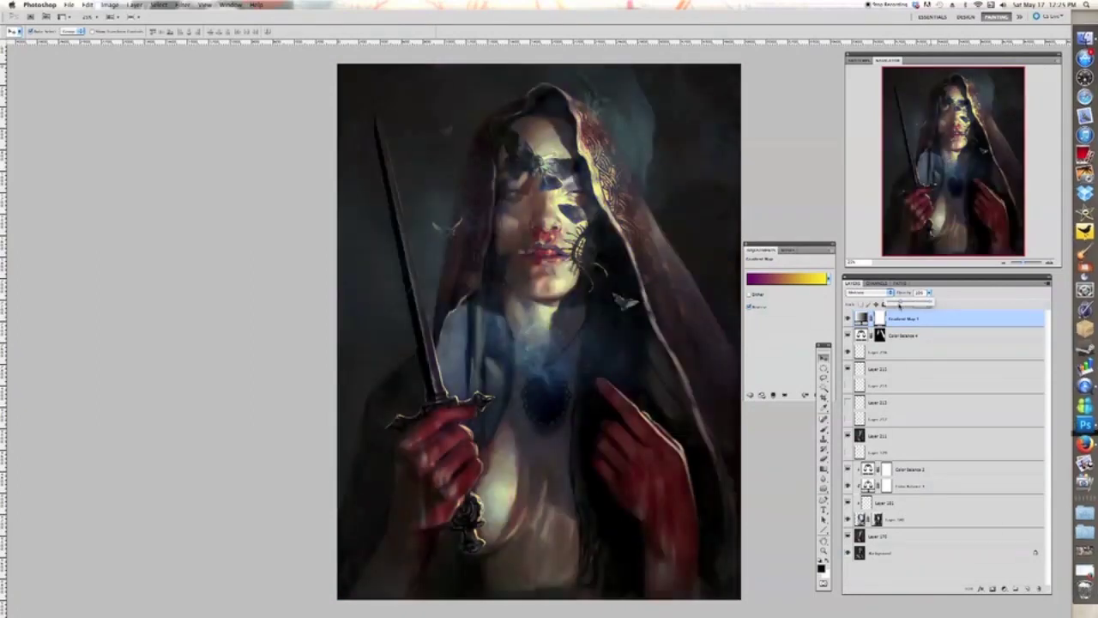
- Try a series of blend modes on the Gradient Map layer to compare the color grading, and hide the layer
{"action": "left_click", "coordinate": [889, 292]}
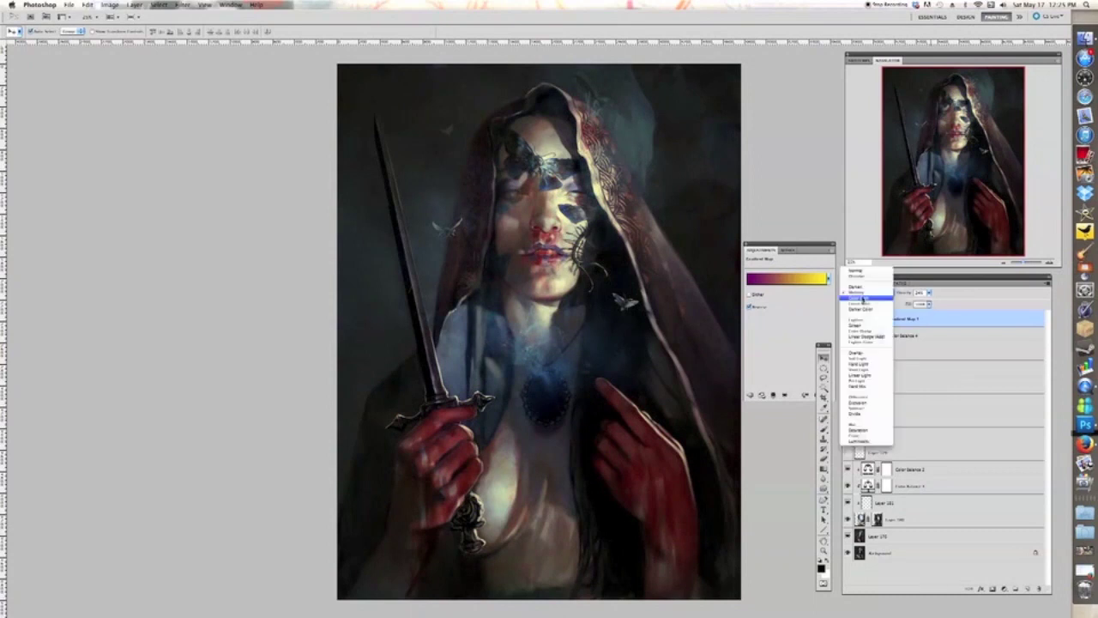
{"action": "left_click", "coordinate": [868, 304]}
{"action": "key", "text": "shift+plus"}
{"action": "key", "text": "shift+plus"}
{"action": "key", "text": "shift+plus"}
{"action": "key", "text": "shift+plus"}
{"action": "key", "text": "shift+plus"}
{"action": "key", "text": "shift+plus"}
{"action": "key", "text": "shift+plus"}
{"action": "key", "text": "shift+plus"}
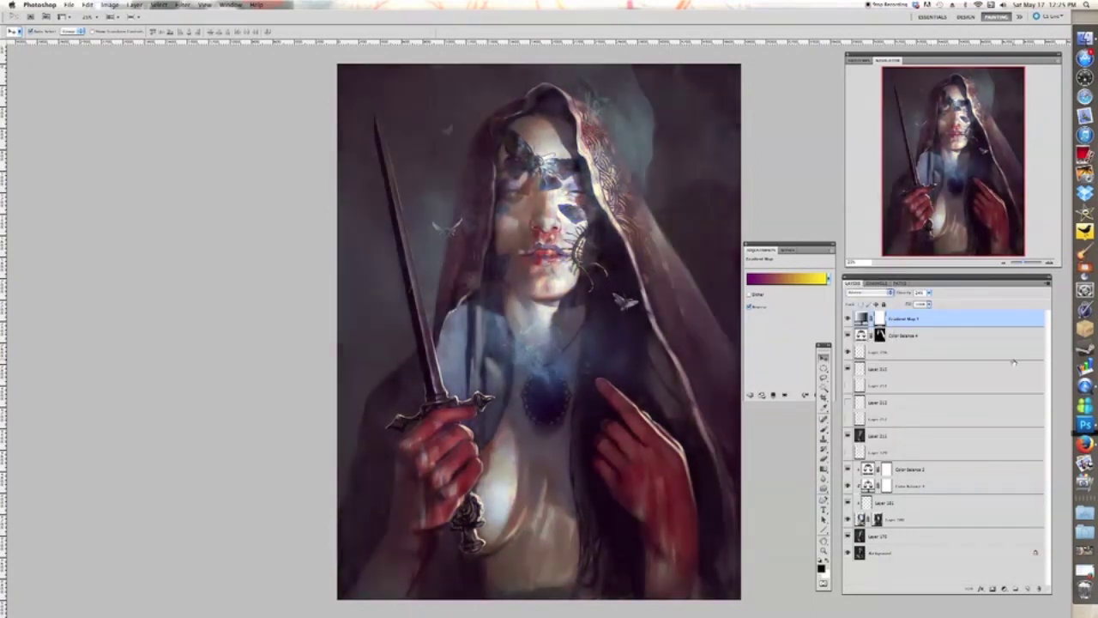
{"action": "key", "text": "Down"}
{"action": "key", "text": "Down"}
{"action": "key", "text": "Down"}
{"action": "key", "text": "Down"}
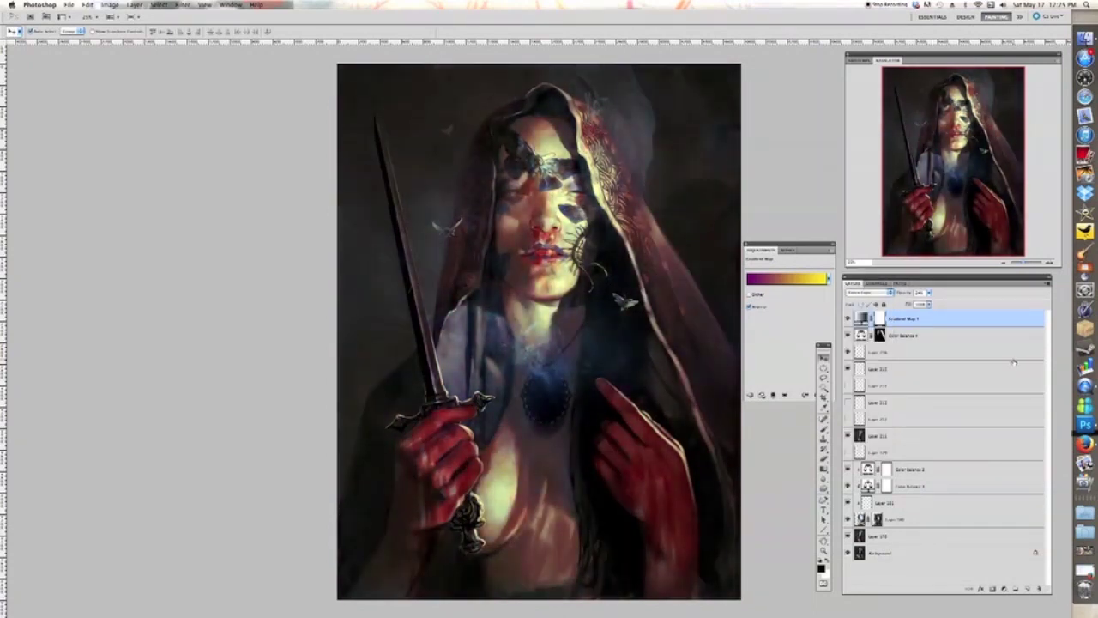
{"action": "key", "text": "Down"}
{"action": "key", "text": "Down"}
{"action": "key", "text": "Down"}
{"action": "key", "text": "Down"}
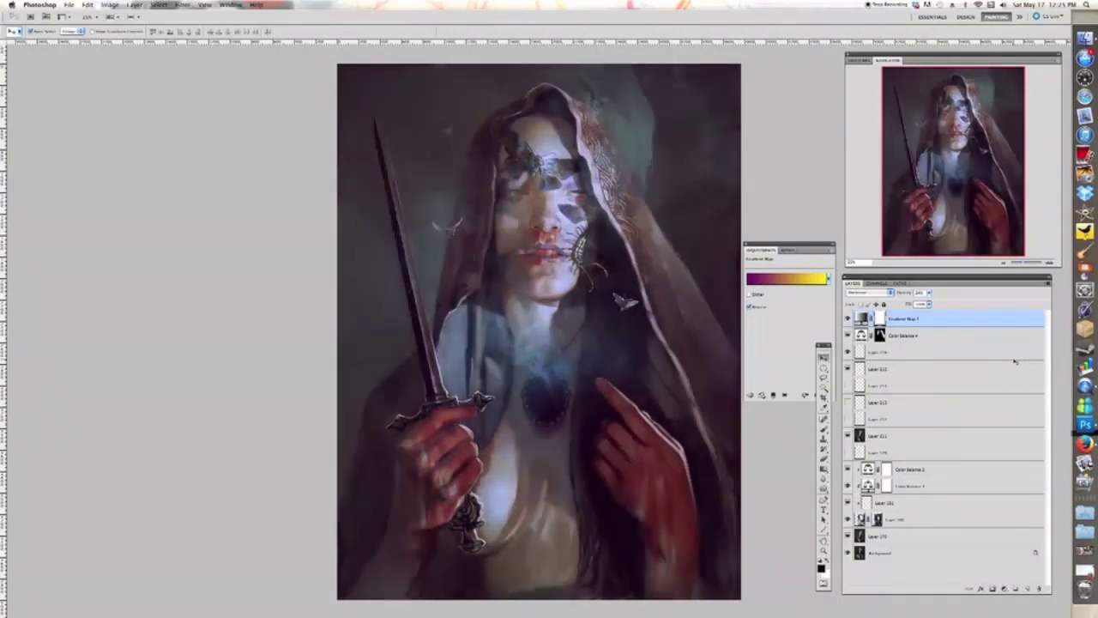
{"action": "key", "text": "Down"}
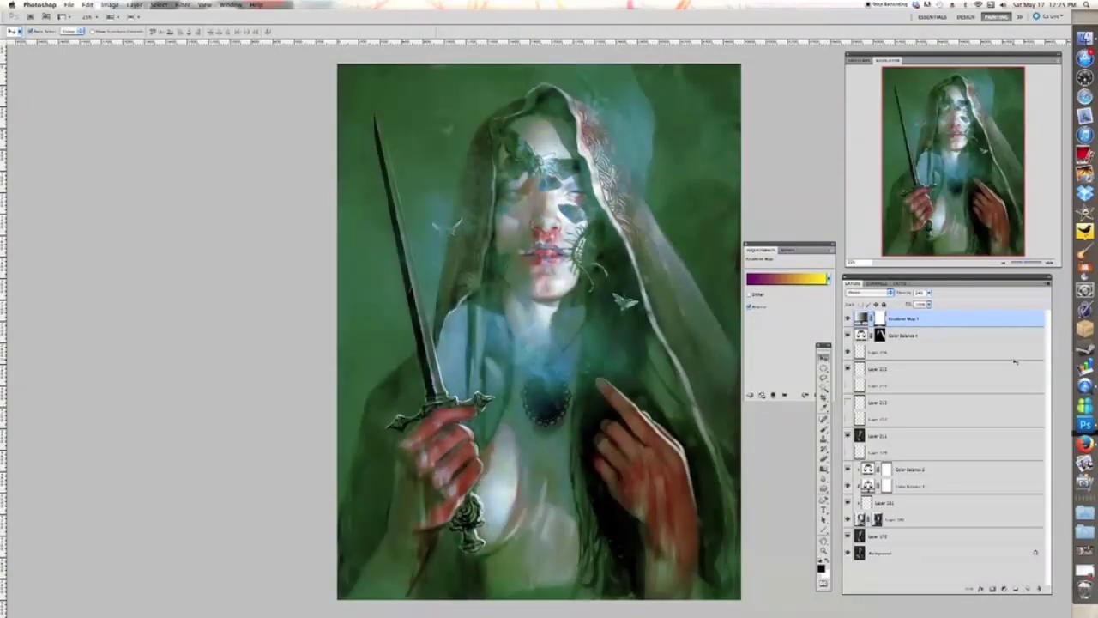
{"action": "key", "text": "Down"}
{"action": "key", "text": "Down"}
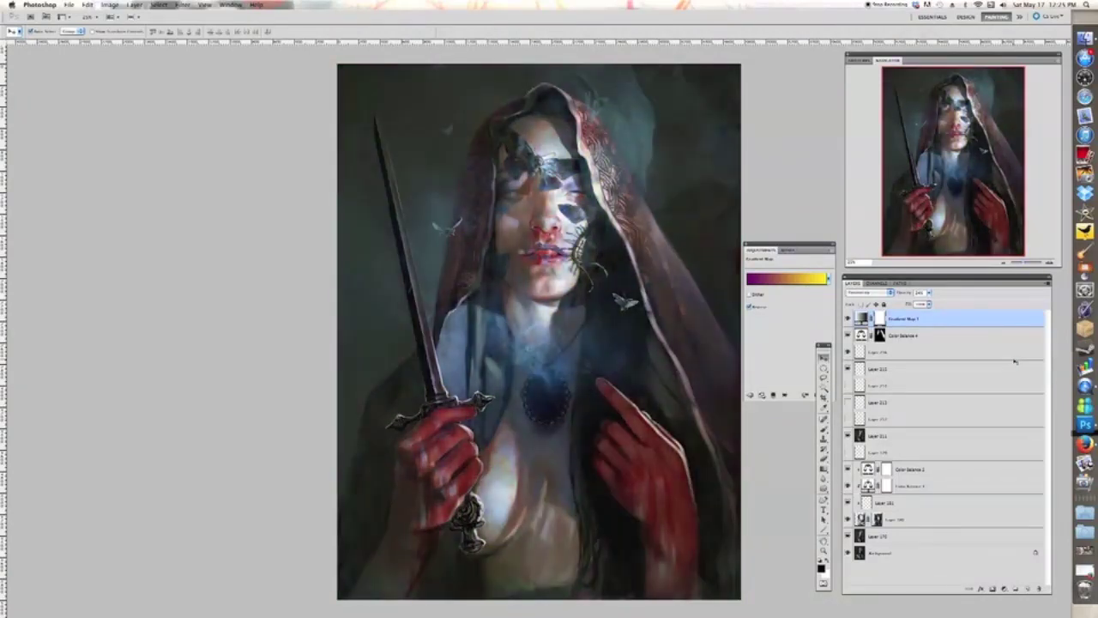
{"action": "key", "text": "Down"}
{"action": "key", "text": "Down"}
{"action": "key", "text": "Down"}
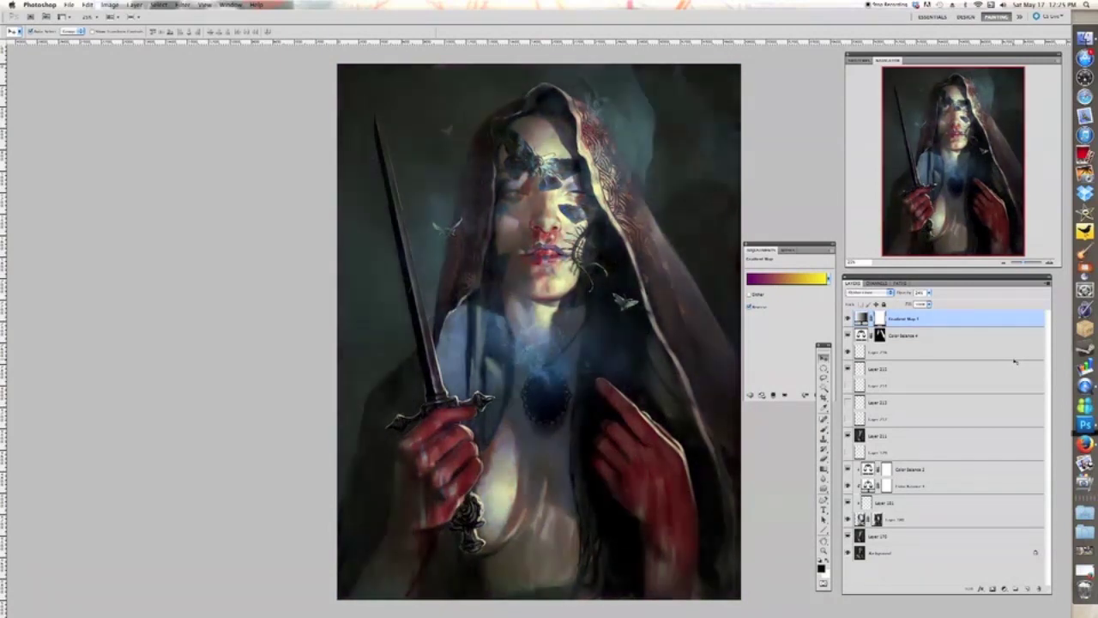
{"action": "left_click", "coordinate": [847, 320]}
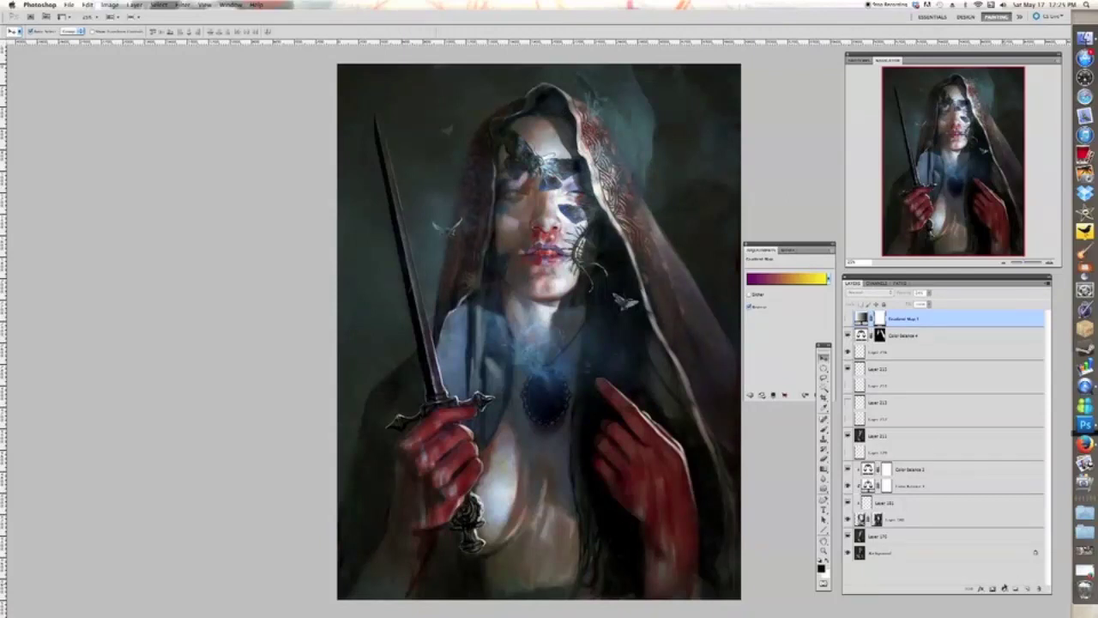
- Add a Selective Color adjustment above the portrait and try lowering Cyan in the Reds
{"action": "left_click", "coordinate": [1004, 588]}
{"action": "left_click", "coordinate": [1017, 587]}
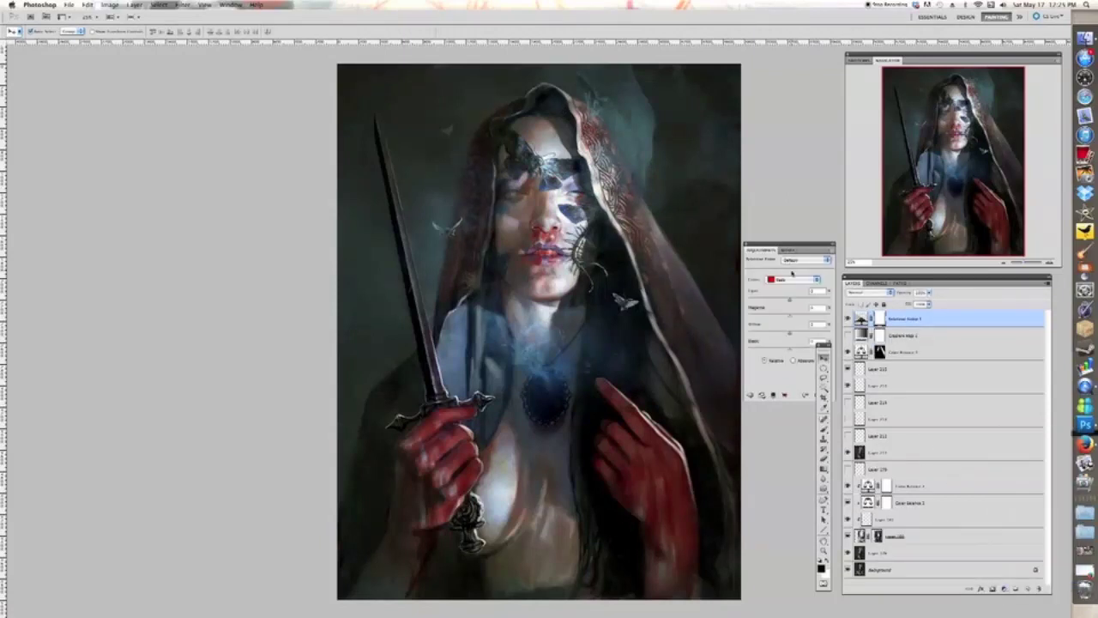
{"action": "left_click", "coordinate": [782, 280]}
{"action": "left_click", "coordinate": [782, 281]}
{"action": "left_click_drag", "start_coordinate": [788, 298], "coordinate": [755, 301]}
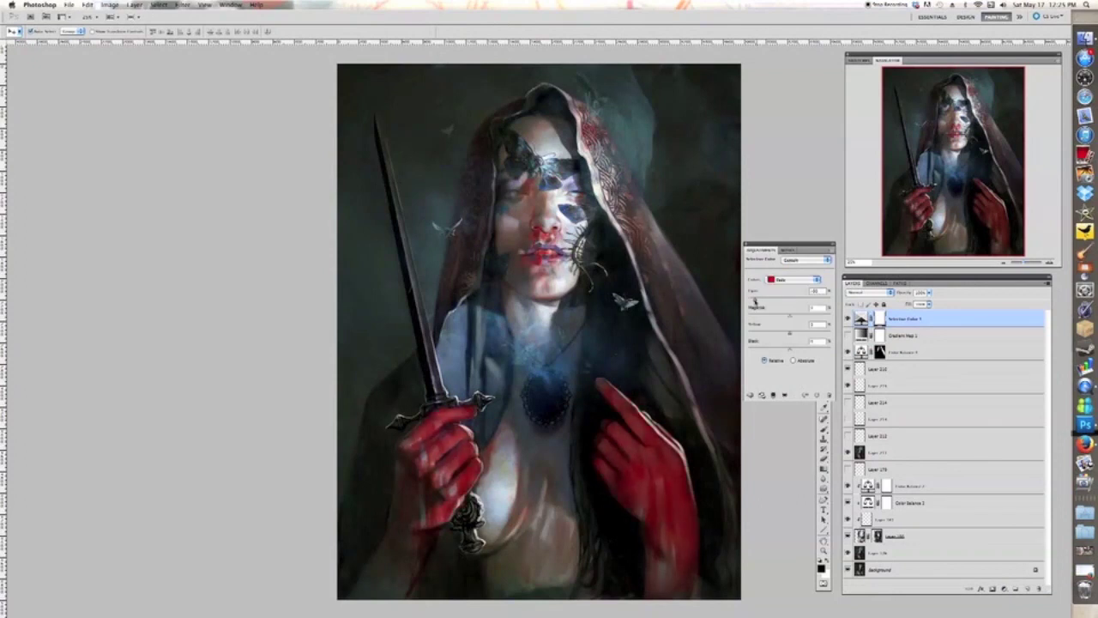
{"action": "left_click_drag", "start_coordinate": [848, 290], "coordinate": [766, 334]}
- Adjust the Blues in Selective Color to Cyan +87 and Yellow -100, with raised Magenta and Black near neutral
{"action": "left_click", "coordinate": [785, 280]}
{"action": "left_click", "coordinate": [783, 306]}
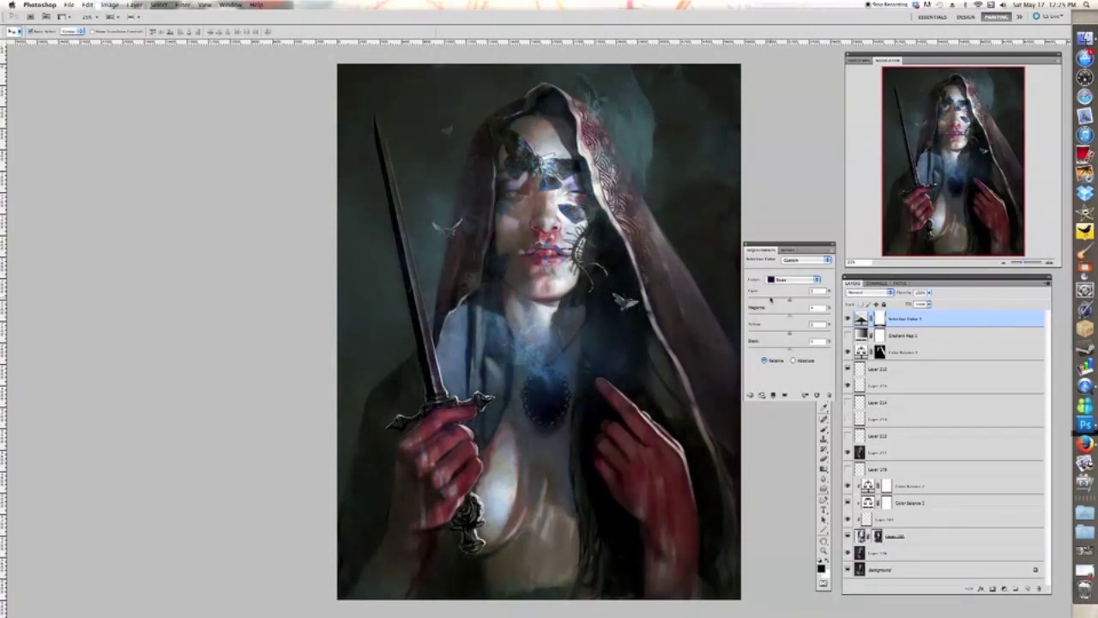
{"action": "left_click_drag", "start_coordinate": [782, 300], "coordinate": [825, 300]}
{"action": "left_click_drag", "start_coordinate": [789, 316], "coordinate": [746, 316]}
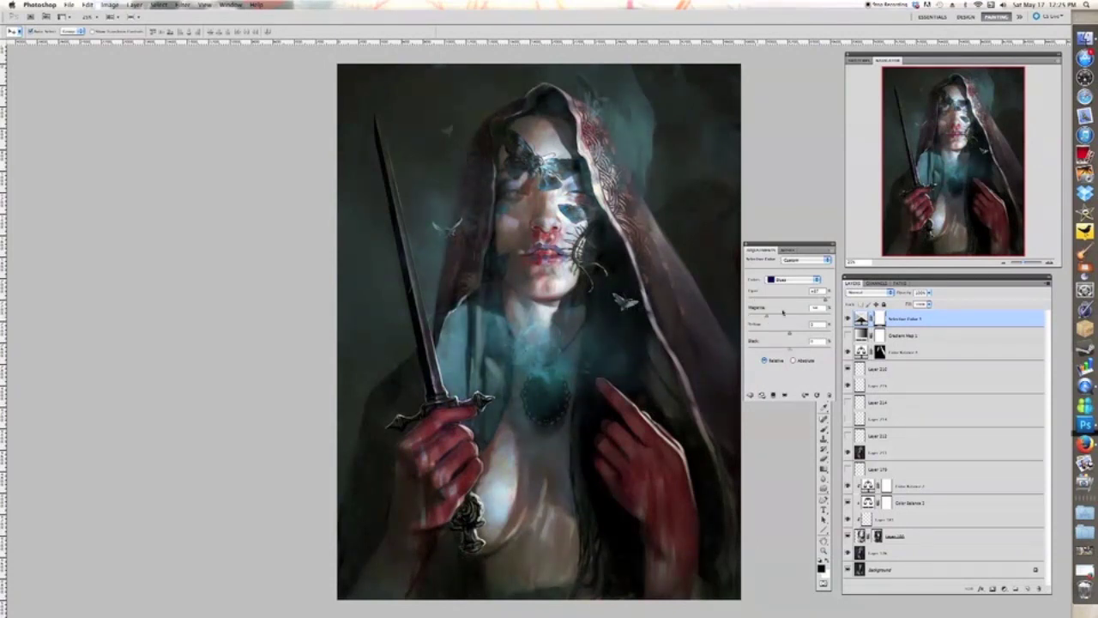
{"action": "left_click_drag", "start_coordinate": [782, 314], "coordinate": [849, 340]}
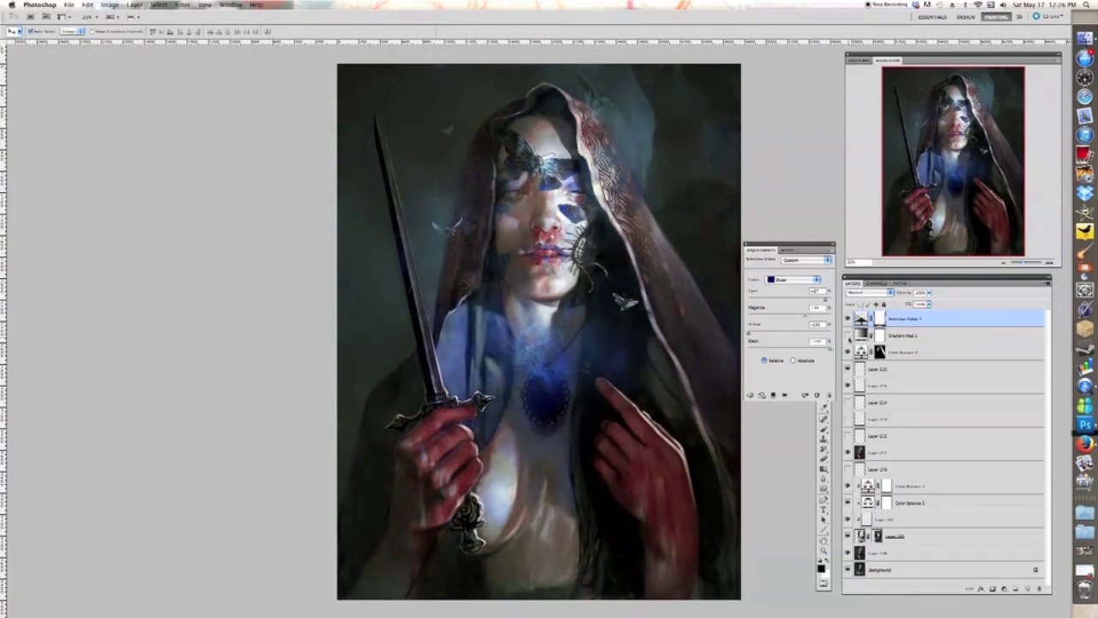
{"action": "left_click_drag", "start_coordinate": [765, 352], "coordinate": [787, 352]}
- Sharply lower the Selective Color layer's opacity and hide the hood's Color Balance layer
{"action": "left_click", "coordinate": [848, 319]}
{"action": "left_click", "coordinate": [848, 320]}
{"action": "left_click", "coordinate": [929, 293]}
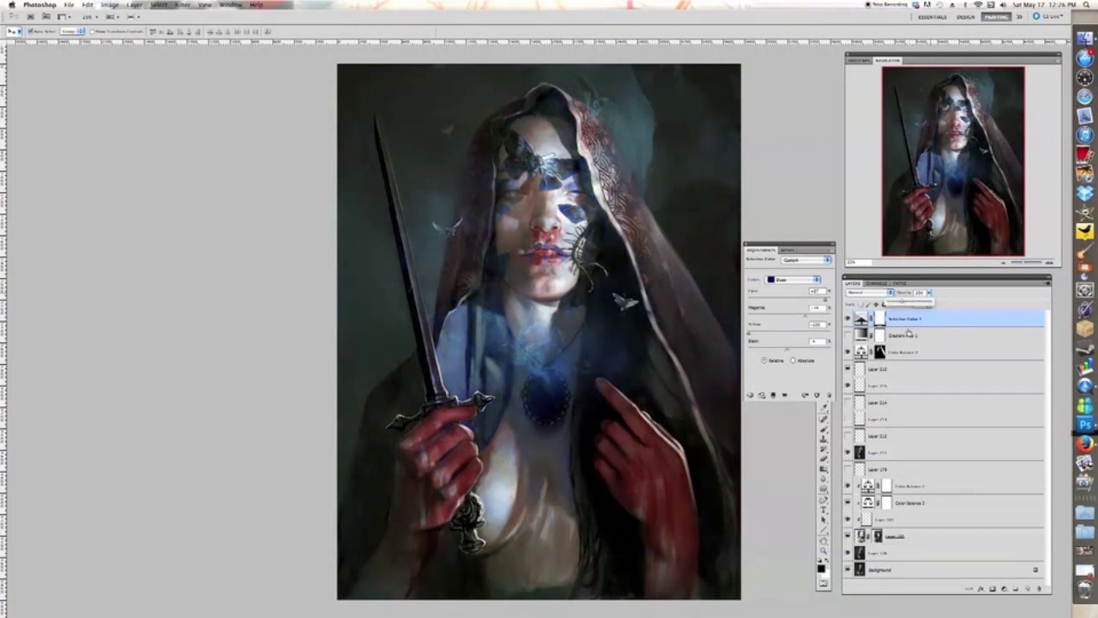
{"action": "left_click", "coordinate": [846, 352]}
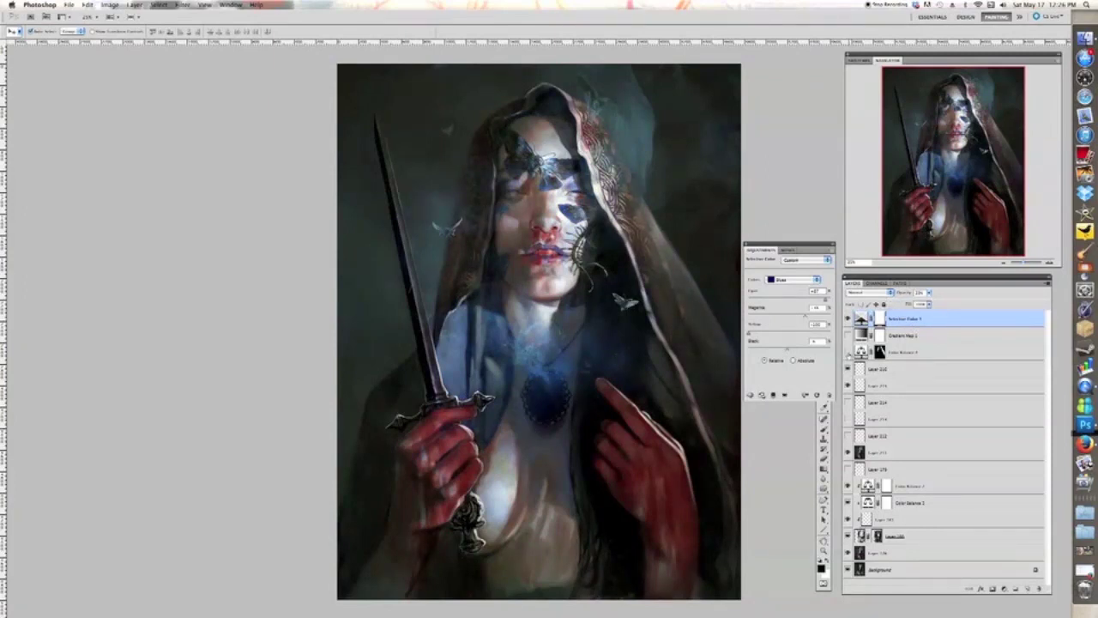
{"action": "left_click", "coordinate": [848, 353]}
- Add a second Selective Color adjustment, lower Cyan, Magenta and Black in the Whites, and hide both Selective Color layers
{"action": "left_click", "coordinate": [1004, 589]}
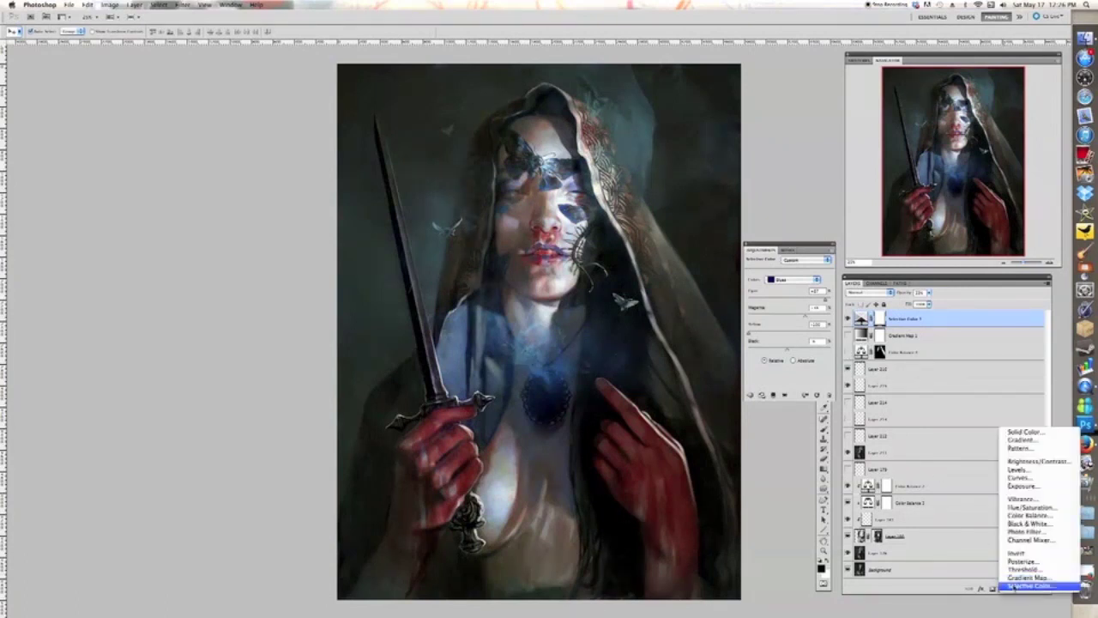
{"action": "left_click", "coordinate": [1021, 586]}
{"action": "left_click", "coordinate": [781, 281]}
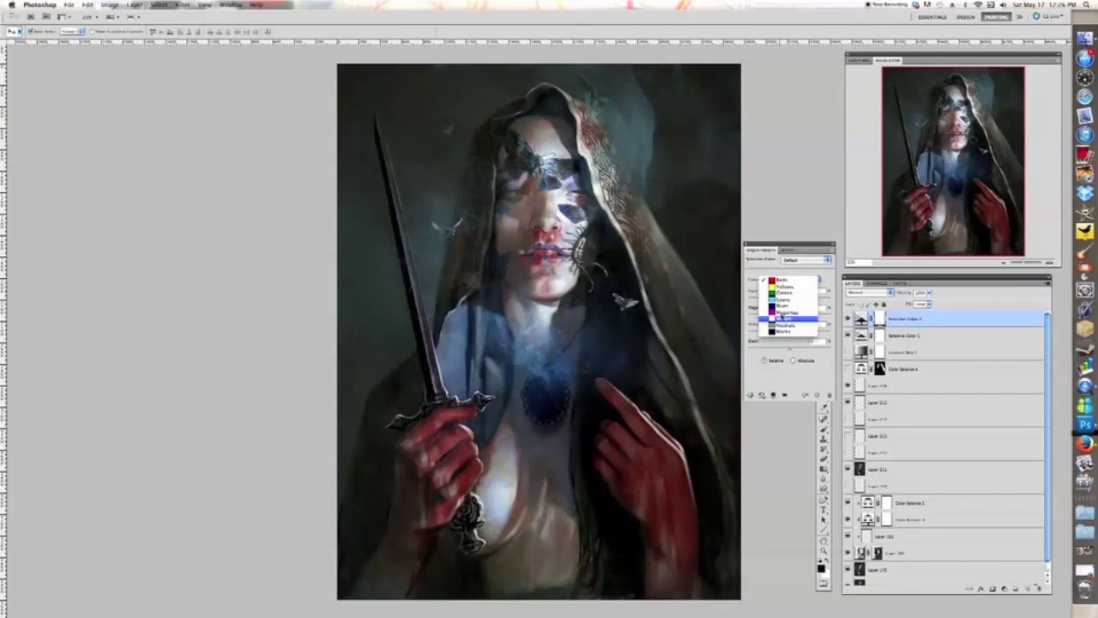
{"action": "left_click", "coordinate": [783, 317]}
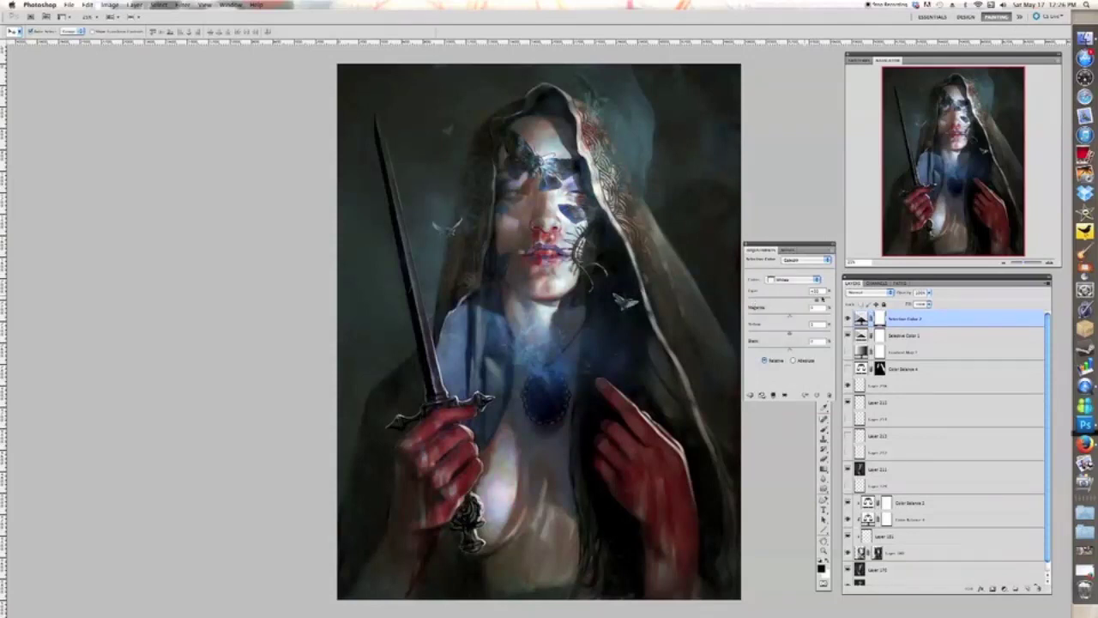
{"action": "mouse_move", "coordinate": [822, 300]}
{"action": "left_mouse_down"}
{"action": "mouse_move", "coordinate": [742, 305]}
{"action": "mouse_move", "coordinate": [757, 333]}
{"action": "mouse_move", "coordinate": [748, 335]}
{"action": "mouse_move", "coordinate": [770, 315]}
{"action": "mouse_move", "coordinate": [750, 319]}
{"action": "mouse_move", "coordinate": [776, 333]}
{"action": "mouse_move", "coordinate": [849, 332]}
{"action": "mouse_move", "coordinate": [792, 344]}
{"action": "left_mouse_up"}
{"action": "left_click_drag", "start_coordinate": [756, 300], "coordinate": [782, 306]}
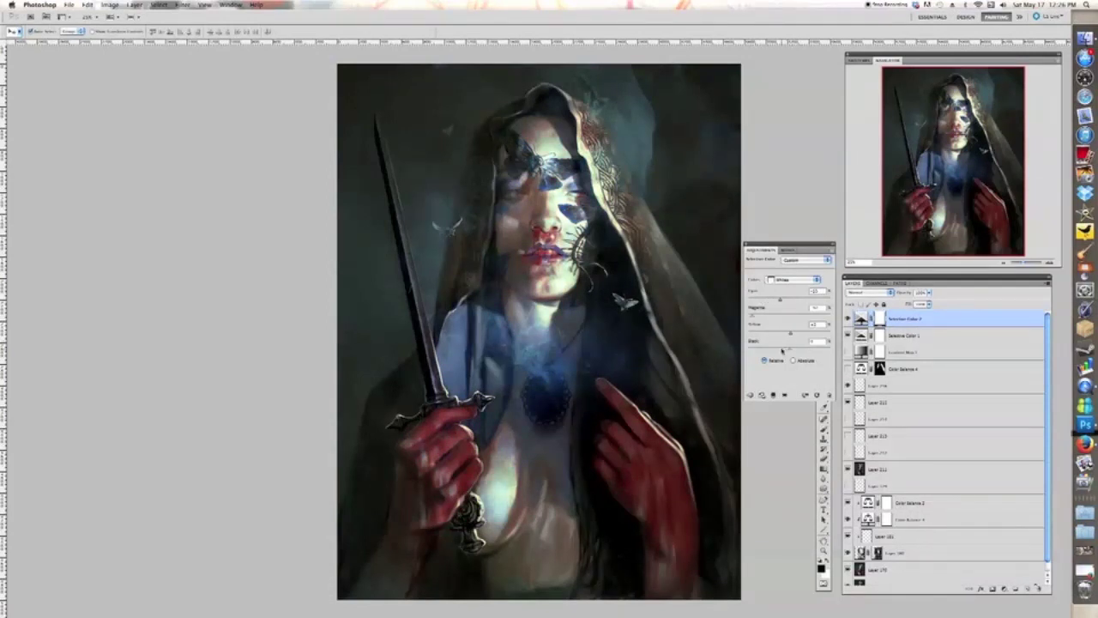
{"action": "left_click_drag", "start_coordinate": [790, 348], "coordinate": [764, 317]}
{"action": "left_click", "coordinate": [848, 319]}
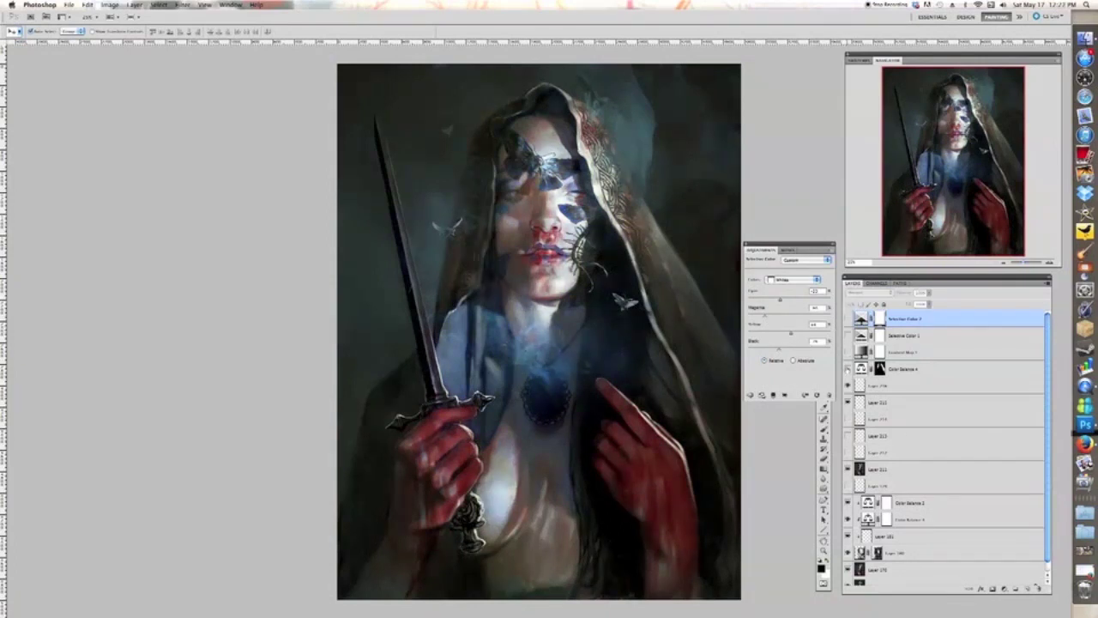
- Show the Gradient Map layer again, try further blend modes on it, compare it on and off, and hide it
{"action": "left_click", "coordinate": [848, 352]}
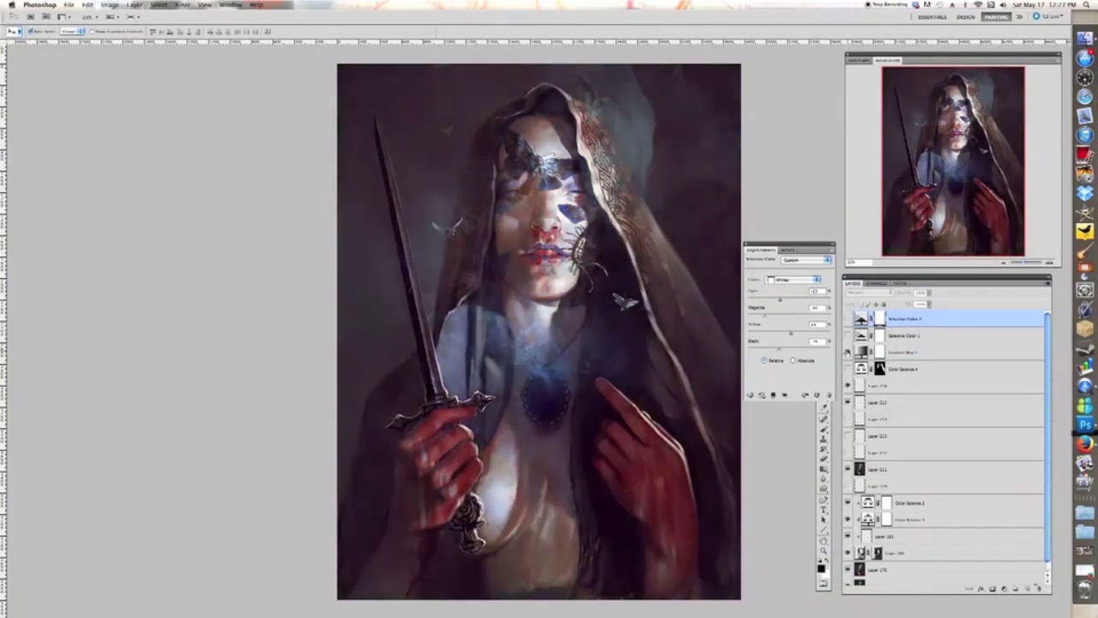
{"action": "left_click", "coordinate": [888, 351]}
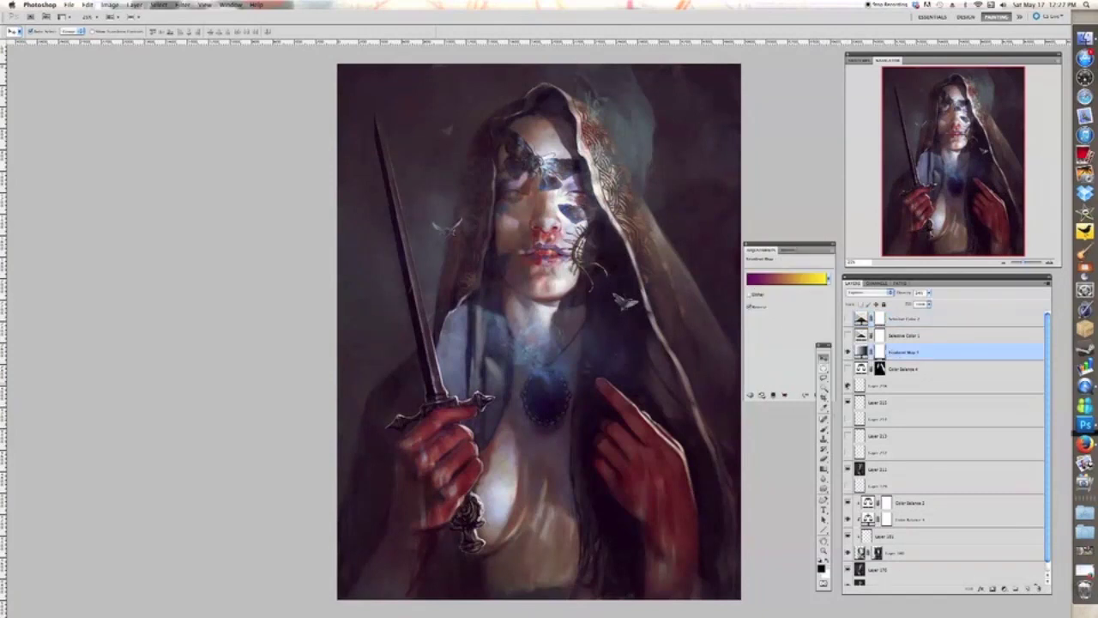
{"action": "key", "text": "shift+plus"}
{"action": "key", "text": "shift+plus"}
{"action": "key", "text": "shift+plus"}
{"action": "key", "text": "shift+plus"}
{"action": "key", "text": "shift+plus"}
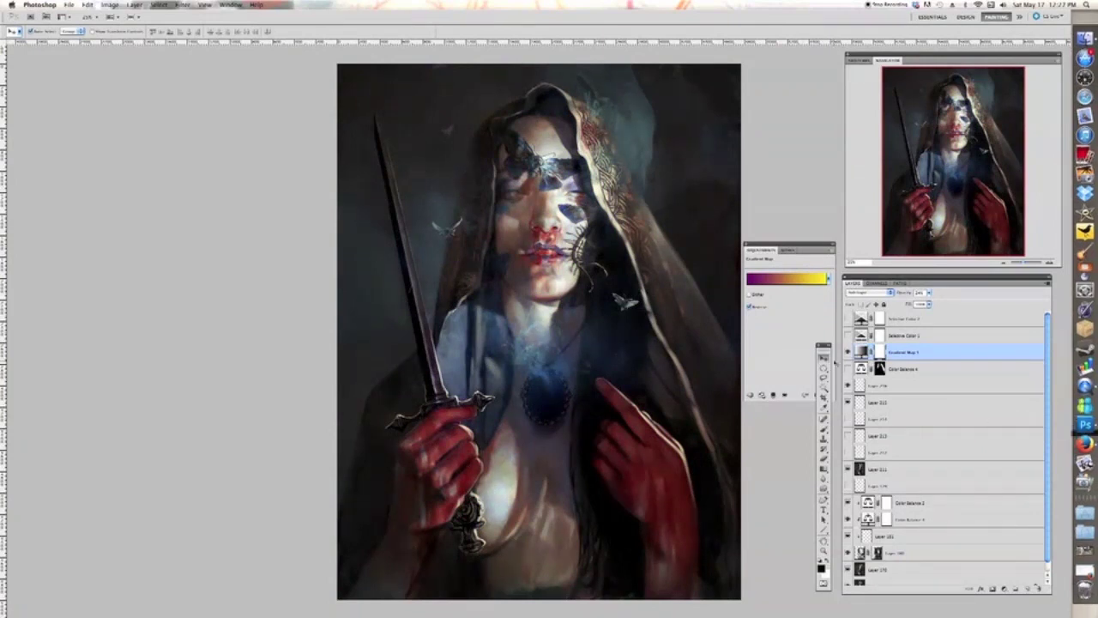
{"action": "left_click", "coordinate": [849, 352]}
{"action": "left_click", "coordinate": [848, 354]}
{"action": "left_click", "coordinate": [847, 354]}
{"action": "left_click", "coordinate": [746, 245]}
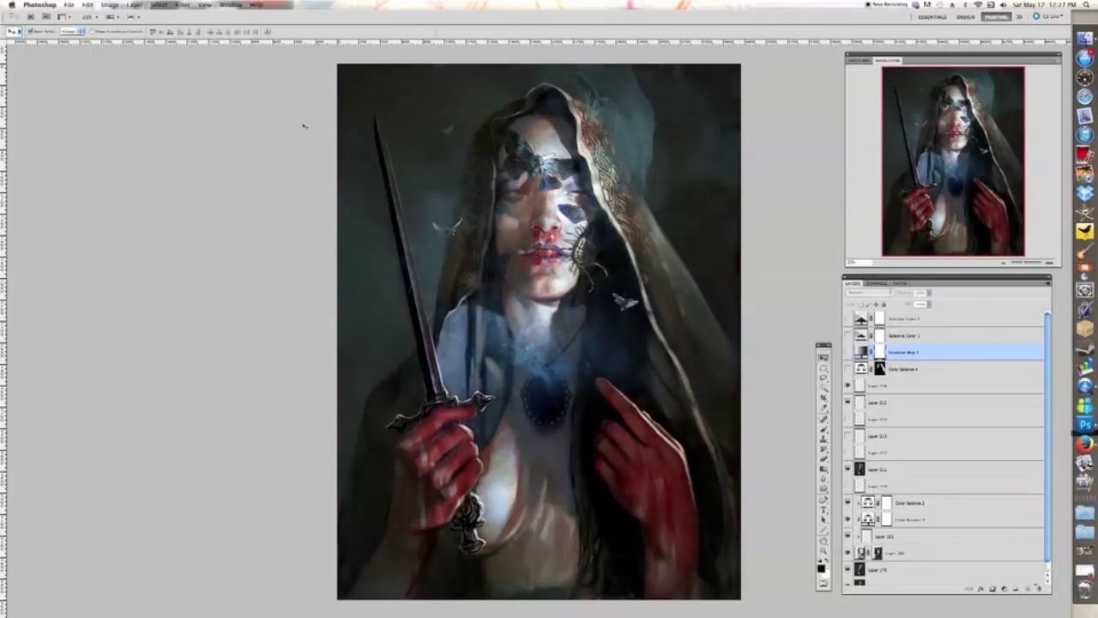
- Open the recent file paint_texture1.jpg and switch it to a floating window beside the portrait
{"action": "left_click", "coordinate": [66, 5]}
{"action": "mouse_move", "coordinate": [89, 59]}
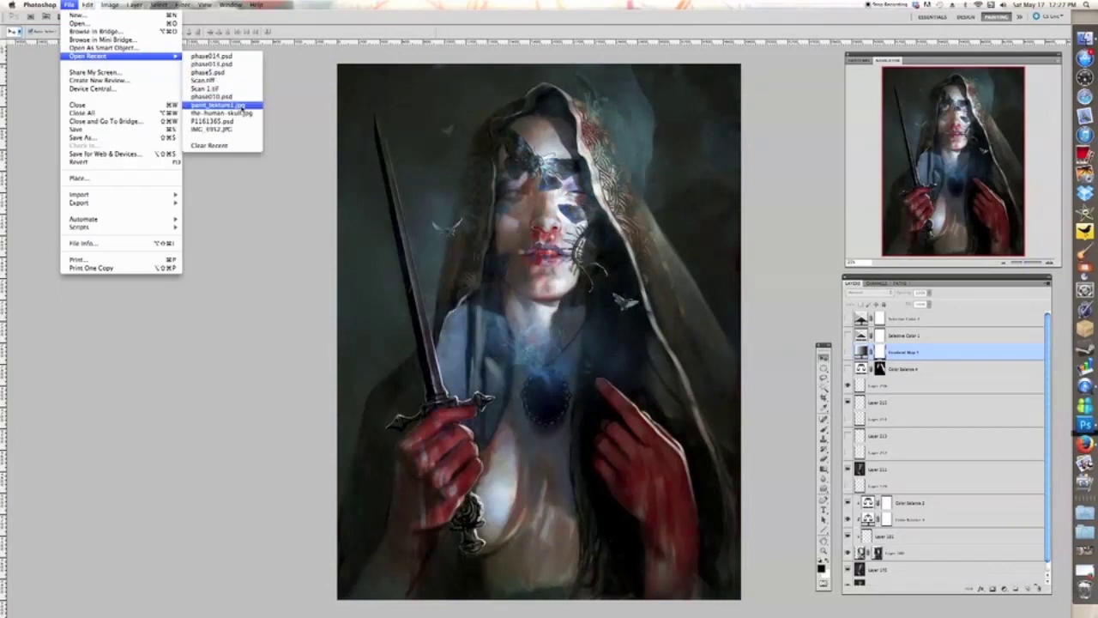
{"action": "left_click", "coordinate": [239, 101]}
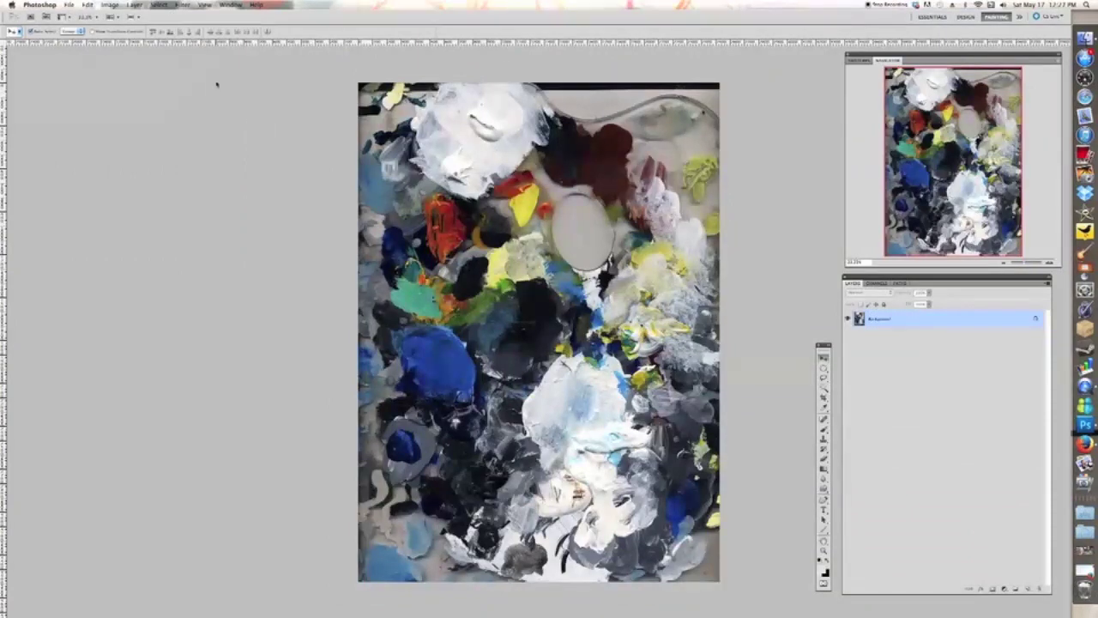
{"action": "key", "text": "f"}
{"action": "key", "text": "f"}
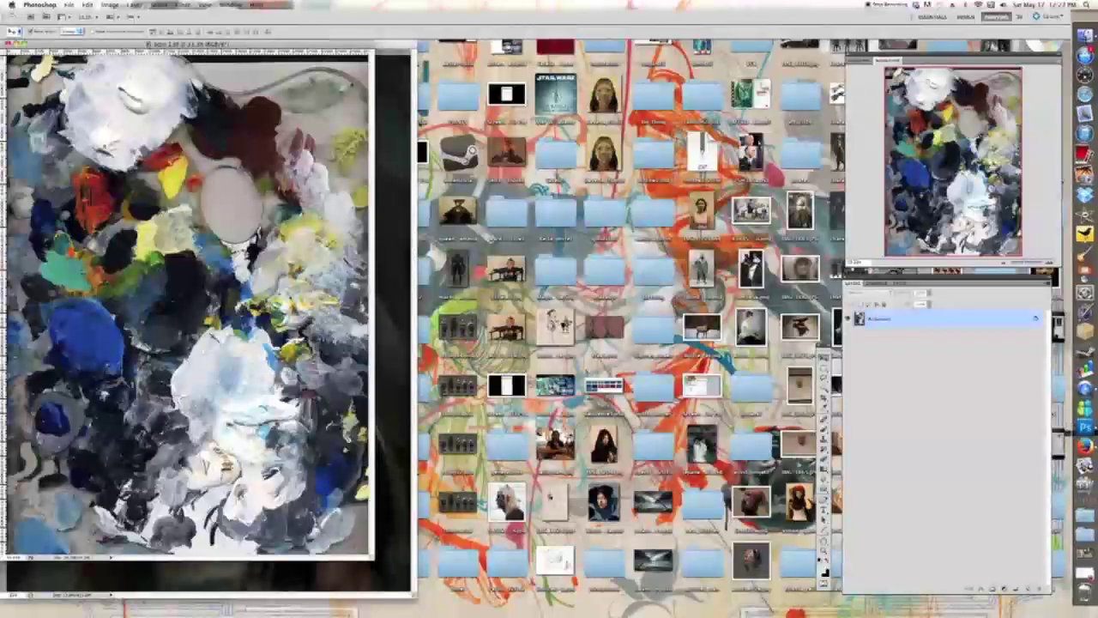
{"action": "mouse_move", "coordinate": [207, 46]}
{"action": "left_mouse_down"}
{"action": "mouse_move", "coordinate": [592, 46]}
{"action": "mouse_move", "coordinate": [658, 65]}
{"action": "left_mouse_up"}
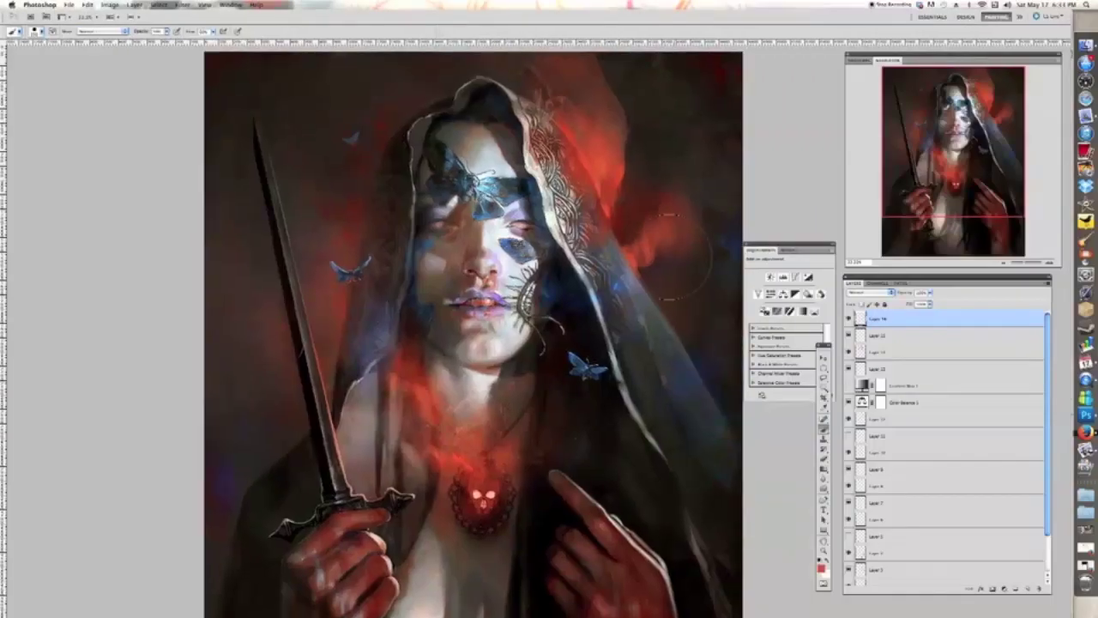
- Brush a large soft red glow into the background beside the patterned edge of the hood, enlarging the brush and sampling the painted red
{"action": "mouse_move", "coordinate": [666, 256]}
{"action": "left_mouse_down"}
{"action": "mouse_move", "coordinate": [641, 196]}
{"action": "mouse_move", "coordinate": [621, 247]}
{"action": "left_mouse_up"}
{"action": "key", "text": "bracketright"}
{"action": "key", "text": "bracketright"}
{"action": "key", "text": "bracketright"}
{"action": "key", "text": "bracketright"}
{"action": "key", "text": "bracketright"}
{"action": "key", "text": "bracketright"}
{"action": "key", "text": "bracketright"}
{"action": "key", "text": "bracketright"}
{"action": "key", "text": "bracketright"}
{"action": "key", "text": "bracketright"}
{"action": "key", "text": "bracketright"}
{"action": "key", "text": "bracketright"}
{"action": "left_click_drag", "start_coordinate": [681, 283], "coordinate": [676, 231]}
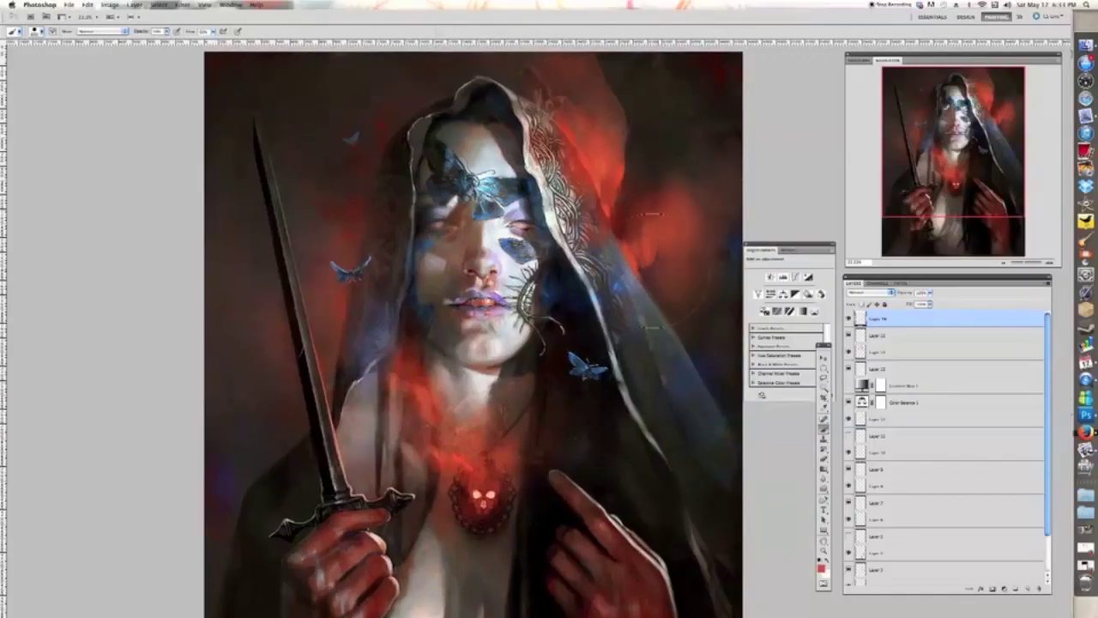
{"action": "left_click", "coordinate": [645, 264], "text": "alt"}
{"action": "mouse_move", "coordinate": [629, 167]}
{"action": "left_mouse_down"}
{"action": "mouse_move", "coordinate": [657, 128]}
{"action": "mouse_move", "coordinate": [671, 178]}
{"action": "mouse_move", "coordinate": [627, 222]}
{"action": "mouse_move", "coordinate": [666, 259]}
{"action": "mouse_move", "coordinate": [656, 236]}
{"action": "mouse_move", "coordinate": [631, 233]}
{"action": "mouse_move", "coordinate": [624, 164]}
{"action": "mouse_move", "coordinate": [637, 163]}
{"action": "mouse_move", "coordinate": [609, 169]}
{"action": "mouse_move", "coordinate": [645, 138]}
{"action": "mouse_move", "coordinate": [632, 153]}
{"action": "mouse_move", "coordinate": [642, 178]}
{"action": "mouse_move", "coordinate": [633, 214]}
{"action": "left_mouse_up"}
{"action": "key", "text": "bracketright"}
{"action": "key", "text": "bracketright"}
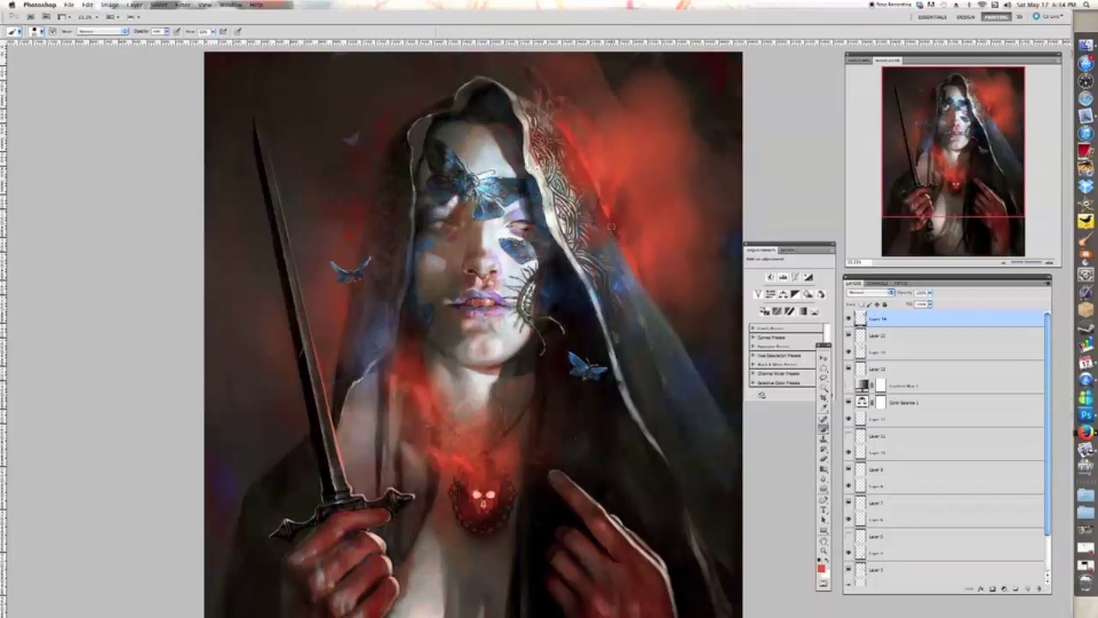
- Try erasing part of the red glow beside the hood with a larger eraser and undo the stroke
{"action": "key", "text": "e"}
{"action": "key", "text": "super+minus"}
{"action": "key", "text": "super+equal"}
{"action": "key", "text": "bracketright"}
{"action": "key", "text": "bracketright"}
{"action": "key", "text": "bracketright"}
{"action": "mouse_move", "coordinate": [710, 129]}
{"action": "left_mouse_down"}
{"action": "mouse_move", "coordinate": [543, 241]}
{"action": "mouse_move", "coordinate": [623, 239]}
{"action": "left_mouse_up"}
{"action": "key", "text": "super+z"}
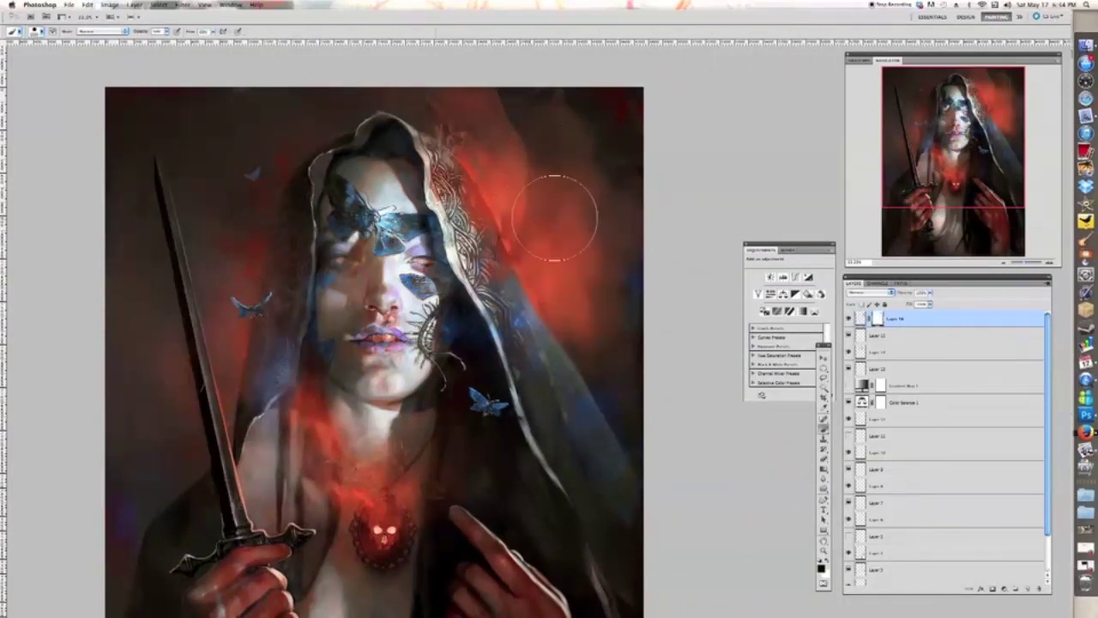
- Paint black on the glow layer's mask to hide the excess red in the background beside the hood
{"action": "mouse_move", "coordinate": [513, 204]}
{"action": "left_mouse_down"}
{"action": "mouse_move", "coordinate": [531, 172]}
{"action": "mouse_move", "coordinate": [592, 325]}
{"action": "mouse_move", "coordinate": [524, 254]}
{"action": "mouse_move", "coordinate": [586, 228]}
{"action": "mouse_move", "coordinate": [580, 293]}
{"action": "mouse_move", "coordinate": [526, 264]}
{"action": "mouse_move", "coordinate": [528, 225]}
{"action": "mouse_move", "coordinate": [555, 246]}
{"action": "mouse_move", "coordinate": [593, 133]}
{"action": "mouse_move", "coordinate": [526, 248]}
{"action": "mouse_move", "coordinate": [544, 347]}
{"action": "mouse_move", "coordinate": [525, 304]}
{"action": "mouse_move", "coordinate": [542, 215]}
{"action": "left_mouse_up"}
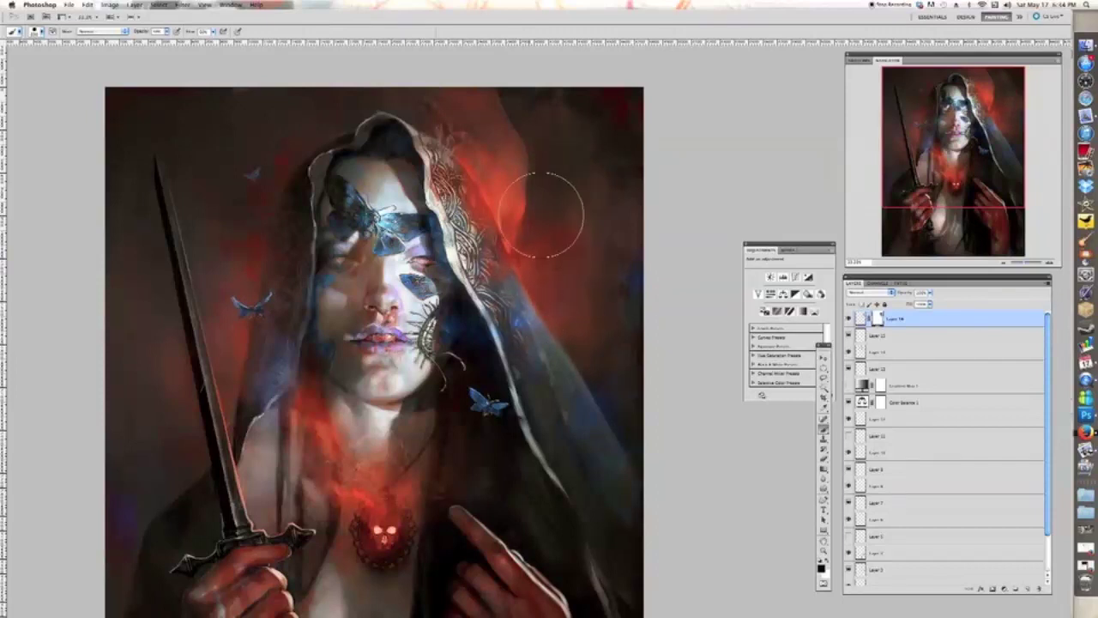
{"action": "mouse_move", "coordinate": [661, 433]}
{"action": "left_mouse_down"}
{"action": "mouse_move", "coordinate": [733, 421]}
{"action": "mouse_move", "coordinate": [727, 466]}
{"action": "left_mouse_up"}
{"action": "key", "text": "super+minus"}
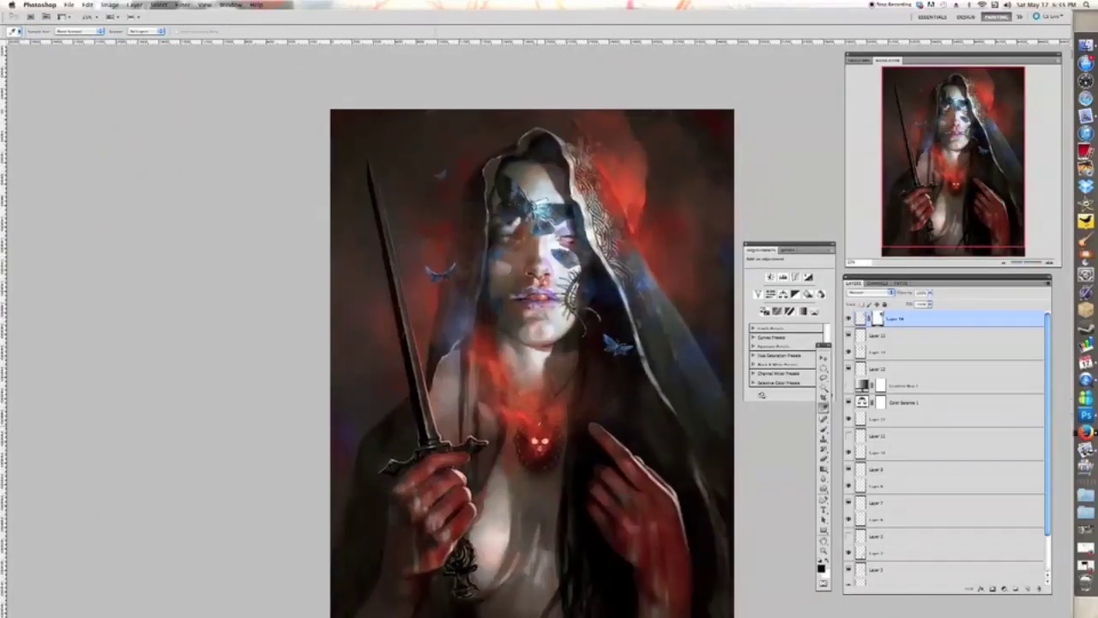
- Brush soft red onto the shadowed side of the face and hood around the eye, using red as the paint color
{"action": "left_click", "coordinate": [821, 569]}
{"action": "key", "text": "Return"}
{"action": "key", "text": "super+plus"}
{"action": "key", "text": "super+plus"}
{"action": "key", "text": "super+plus"}
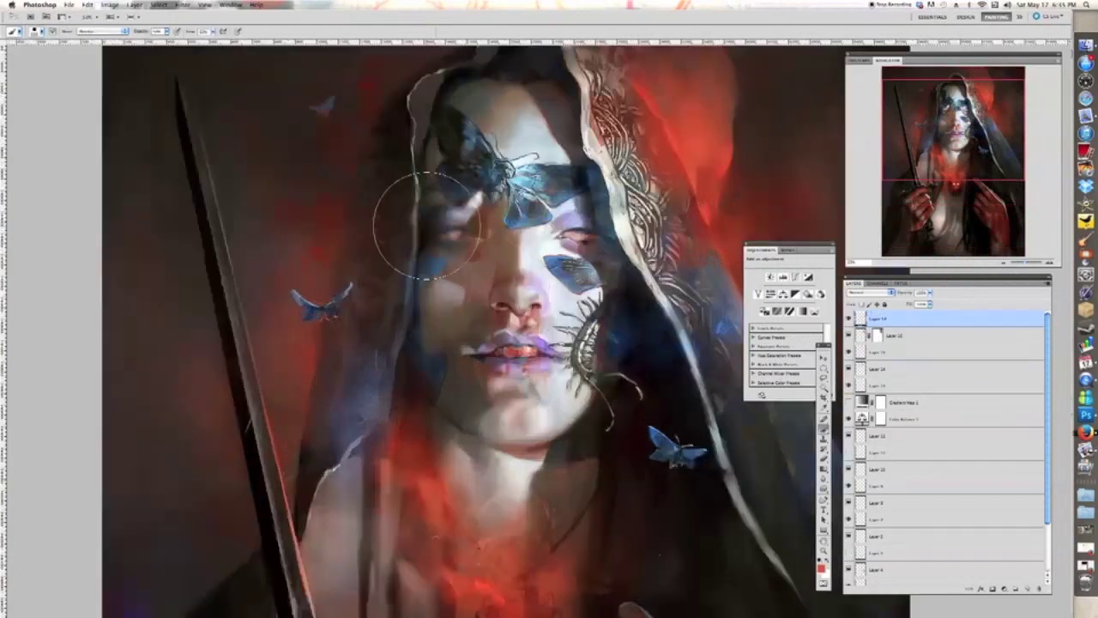
{"action": "key", "text": "super+plus"}
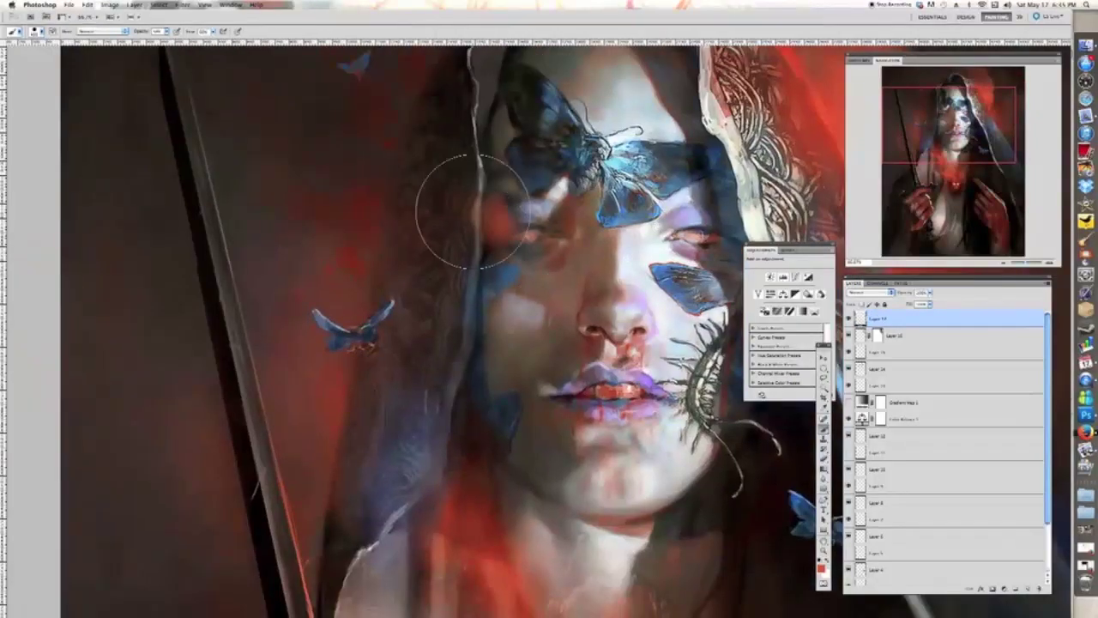
{"action": "key", "text": "super+minus"}
{"action": "key", "text": "super+minus"}
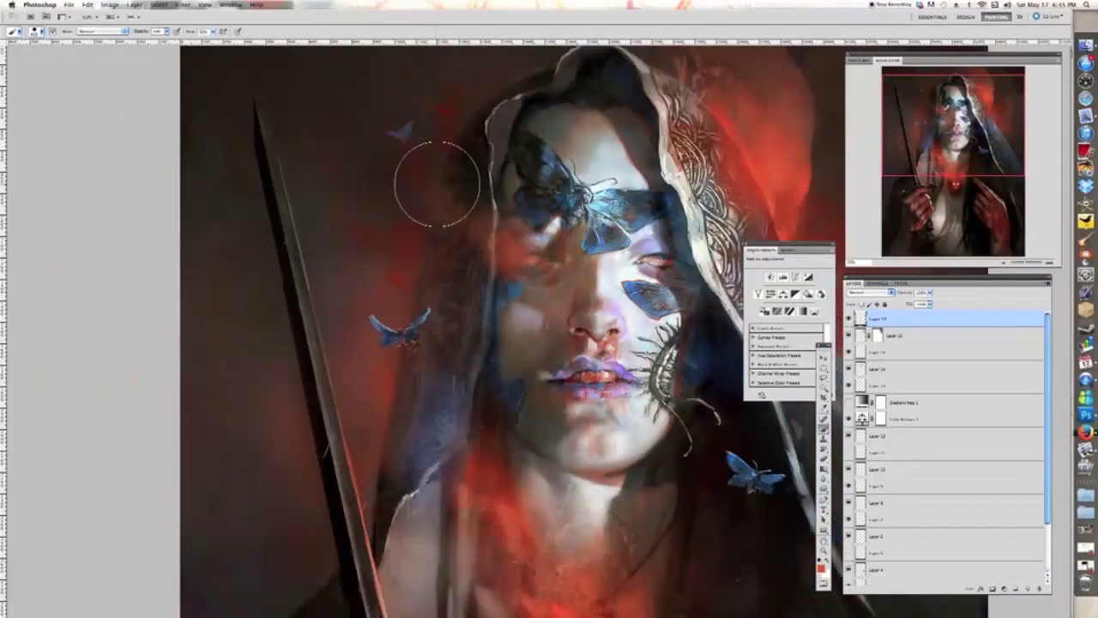
{"action": "mouse_move", "coordinate": [634, 224]}
{"action": "left_mouse_down"}
{"action": "mouse_move", "coordinate": [637, 279]}
{"action": "mouse_move", "coordinate": [642, 257]}
{"action": "mouse_move", "coordinate": [654, 296]}
{"action": "mouse_move", "coordinate": [600, 288]}
{"action": "mouse_move", "coordinate": [542, 310]}
{"action": "mouse_move", "coordinate": [498, 263]}
{"action": "mouse_move", "coordinate": [525, 259]}
{"action": "left_mouse_up"}
{"action": "mouse_move", "coordinate": [480, 286]}
{"action": "left_mouse_down"}
{"action": "mouse_move", "coordinate": [434, 228]}
{"action": "mouse_move", "coordinate": [409, 335]}
{"action": "mouse_move", "coordinate": [377, 204]}
{"action": "mouse_move", "coordinate": [439, 252]}
{"action": "mouse_move", "coordinate": [512, 283]}
{"action": "mouse_move", "coordinate": [398, 307]}
{"action": "left_mouse_up"}
{"action": "key", "text": "e"}
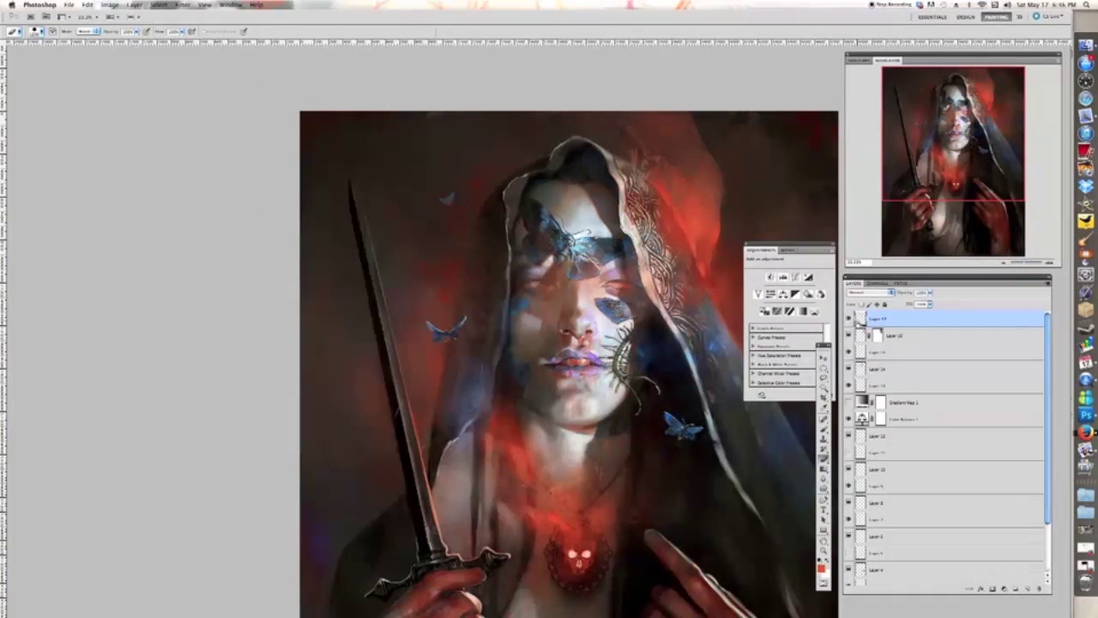
- Add an empty layer and a Brightness/Contrast adjustment above it, lowering brightness and contrast to darken the whole portrait
{"action": "left_click", "coordinate": [1026, 589]}
{"action": "left_click", "coordinate": [1004, 588]}
{"action": "left_click", "coordinate": [1029, 461]}
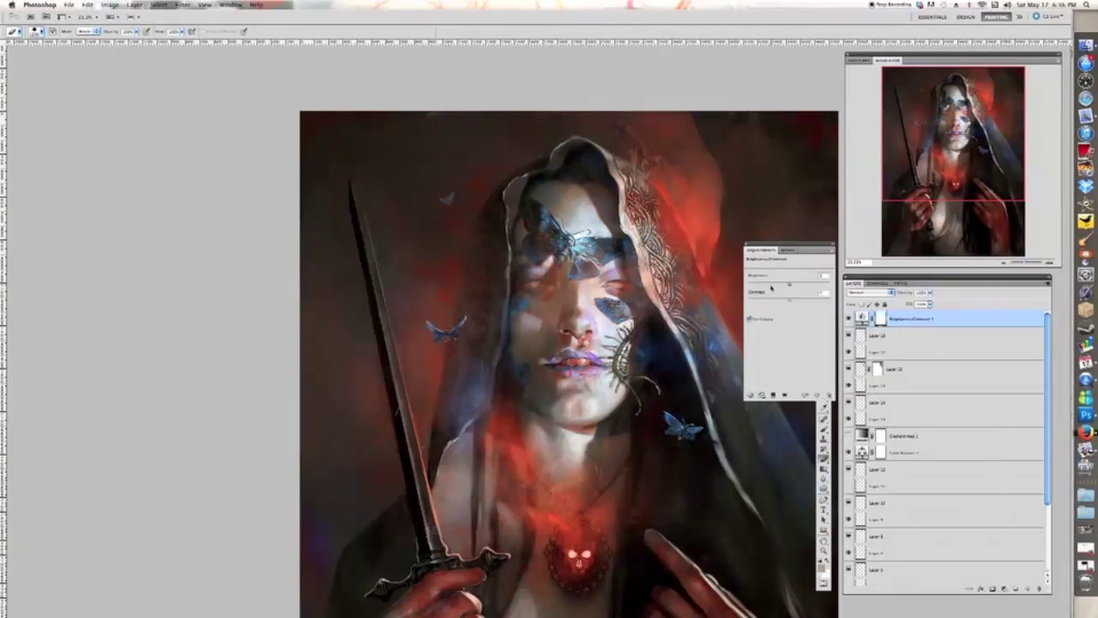
{"action": "left_click", "coordinate": [773, 286]}
{"action": "left_click", "coordinate": [773, 301]}
{"action": "left_click", "coordinate": [768, 285]}
{"action": "left_click", "coordinate": [747, 244]}
{"action": "key", "text": "l"}
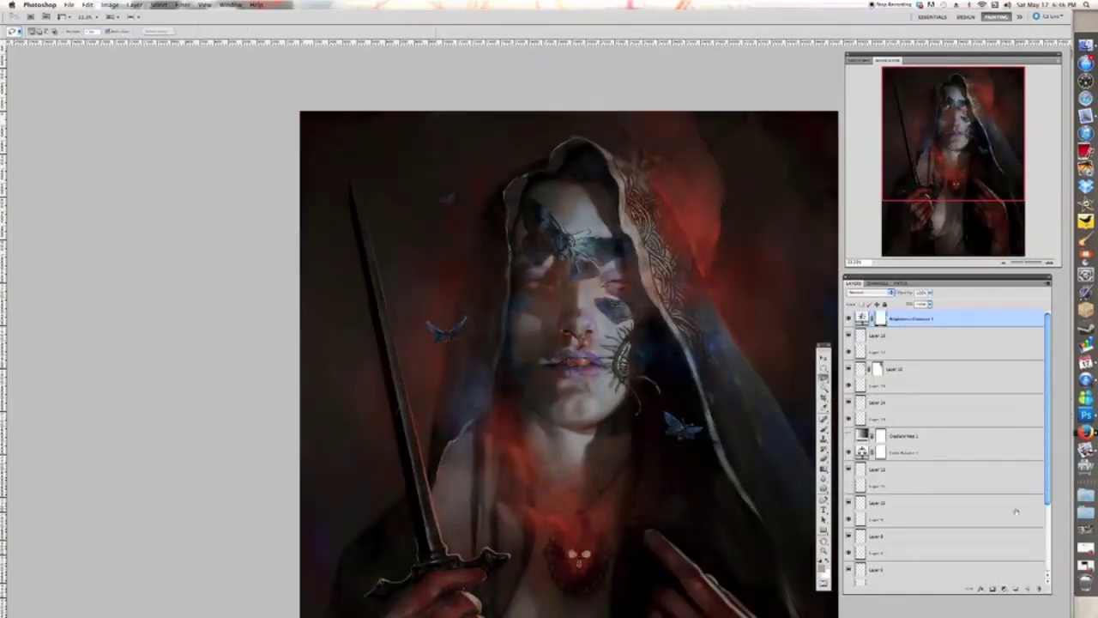
- Fill the Brightness/Contrast mask with black and paint white along the hood's edges and the side of the face to darken only those areas
{"action": "left_click", "coordinate": [89, 5]}
{"action": "left_click", "coordinate": [107, 133]}
{"action": "key", "text": "Return"}
{"action": "key", "text": "x"}
{"action": "key", "text": "b"}
{"action": "mouse_move", "coordinate": [633, 229]}
{"action": "left_mouse_down"}
{"action": "mouse_move", "coordinate": [654, 296]}
{"action": "mouse_move", "coordinate": [667, 256]}
{"action": "mouse_move", "coordinate": [642, 178]}
{"action": "mouse_move", "coordinate": [628, 226]}
{"action": "mouse_move", "coordinate": [690, 369]}
{"action": "left_mouse_up"}
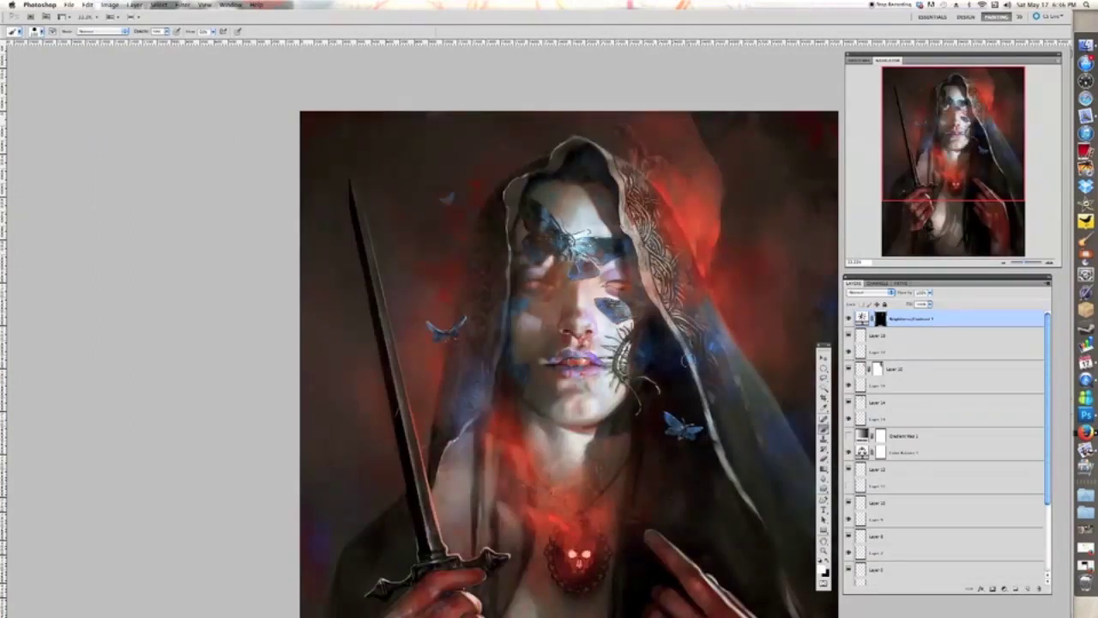
{"action": "left_click_drag", "start_coordinate": [666, 205], "coordinate": [682, 275]}
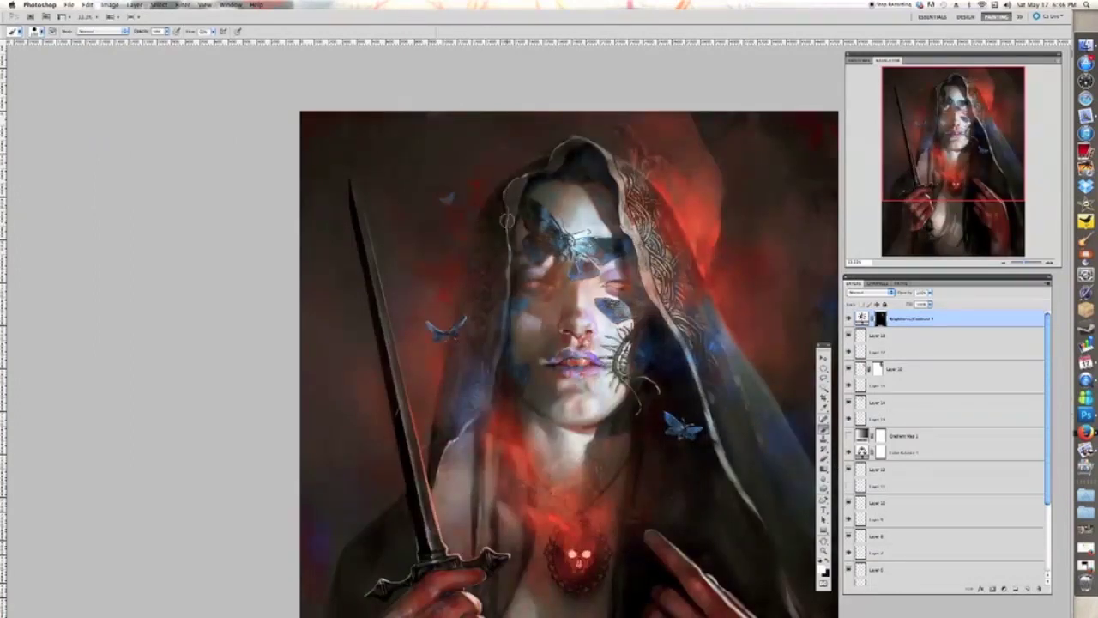
{"action": "left_click_drag", "start_coordinate": [506, 230], "coordinate": [502, 352]}
{"action": "left_click_drag", "start_coordinate": [616, 383], "coordinate": [624, 343]}
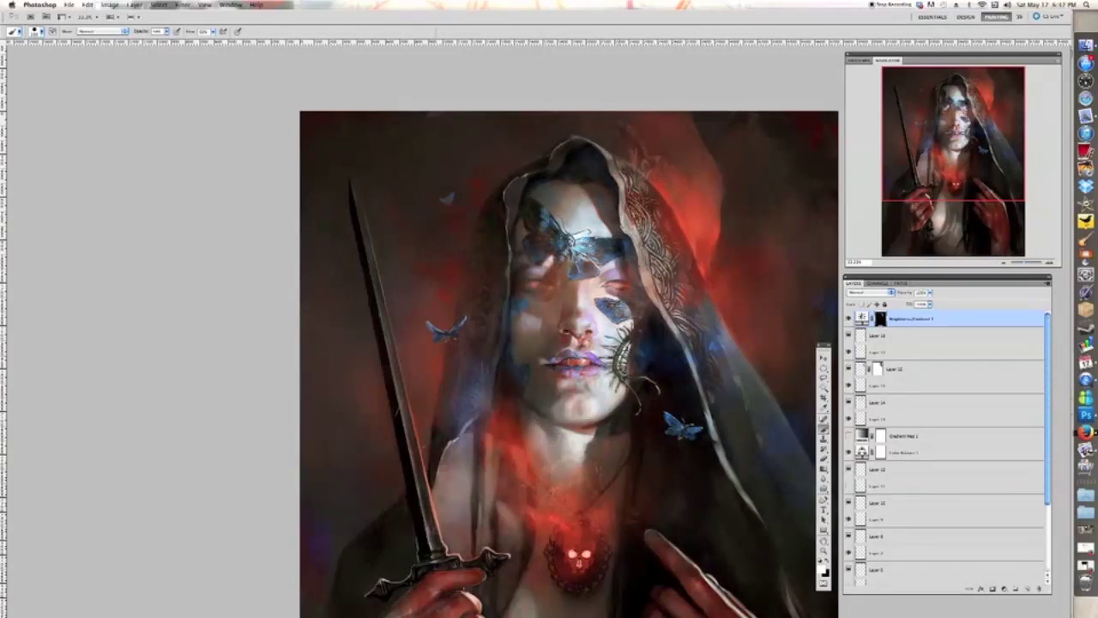
- Compare the portrait with and without the darkening and retouch its mask with the Eraser along the patterned hood edge
{"action": "left_click", "coordinate": [848, 318]}
{"action": "left_click", "coordinate": [848, 318]}
{"action": "left_click", "coordinate": [824, 459]}
{"action": "key", "text": "super+plus"}
{"action": "mouse_move", "coordinate": [677, 183]}
{"action": "left_mouse_down"}
{"action": "mouse_move", "coordinate": [672, 171]}
{"action": "mouse_move", "coordinate": [710, 161]}
{"action": "mouse_move", "coordinate": [665, 148]}
{"action": "mouse_move", "coordinate": [637, 67]}
{"action": "left_mouse_up"}
{"action": "mouse_move", "coordinate": [702, 270]}
{"action": "left_mouse_down"}
{"action": "mouse_move", "coordinate": [722, 206]}
{"action": "mouse_move", "coordinate": [671, 155]}
{"action": "mouse_move", "coordinate": [692, 94]}
{"action": "left_mouse_up"}
{"action": "key", "text": "super+minus"}
- Toggle the Brightness/Contrast adjustment to judge its effect and lower the adjustment's opacity
{"action": "left_click", "coordinate": [849, 320]}
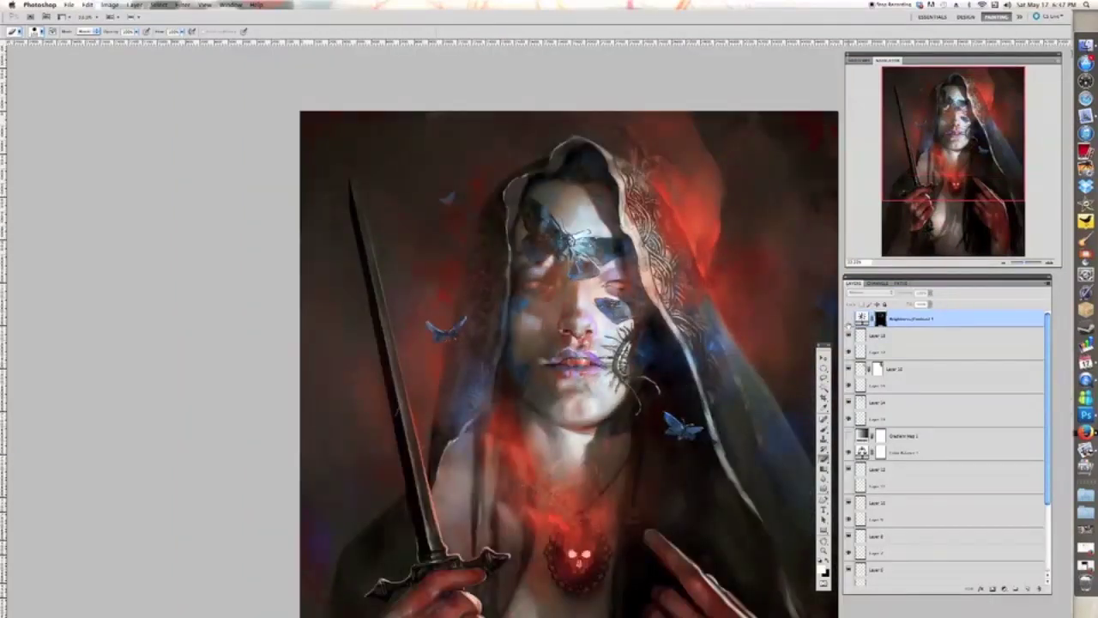
{"action": "left_click", "coordinate": [849, 320]}
{"action": "left_click", "coordinate": [849, 320]}
{"action": "left_click", "coordinate": [849, 320]}
{"action": "left_click_drag", "start_coordinate": [929, 293], "coordinate": [924, 302]}
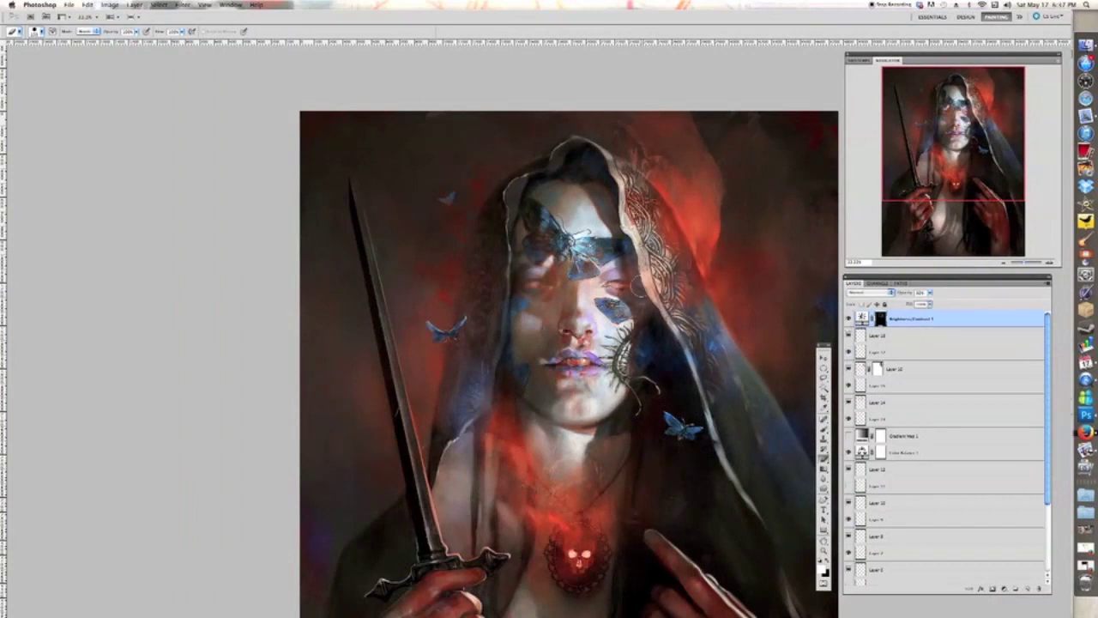
- Add a Selective Color adjustment, raise the magenta in the reds, and hide it after comparing
{"action": "left_click", "coordinate": [1004, 588]}
{"action": "left_click", "coordinate": [1030, 592]}
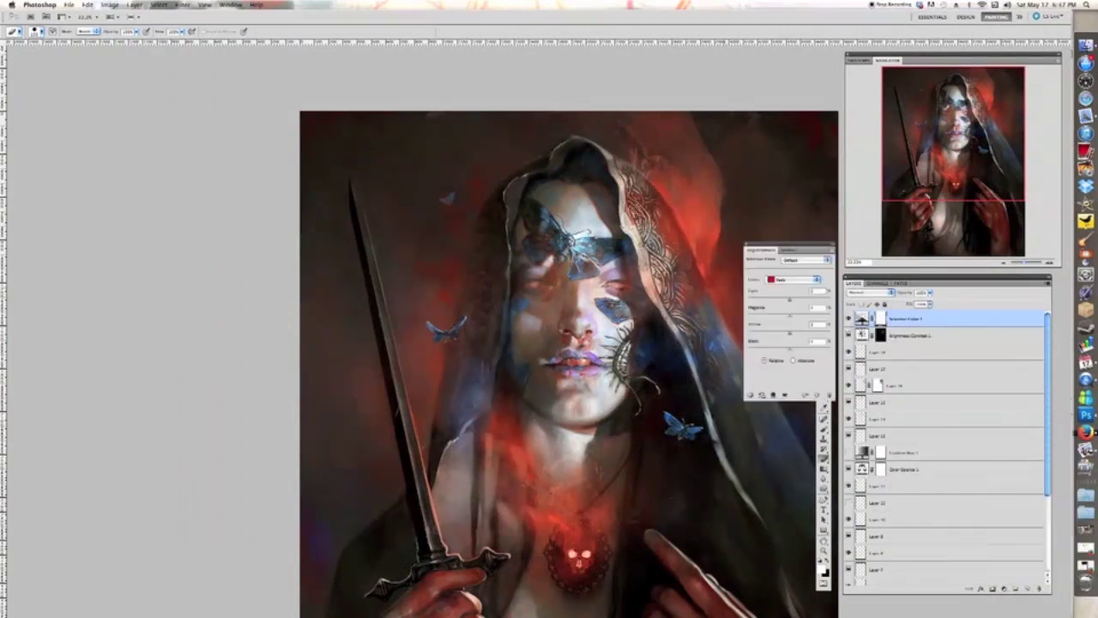
{"action": "left_click_drag", "start_coordinate": [789, 316], "coordinate": [830, 316]}
{"action": "left_click", "coordinate": [848, 320]}
{"action": "left_click", "coordinate": [848, 319]}
{"action": "left_click", "coordinate": [849, 319]}
{"action": "left_click", "coordinate": [746, 245]}
- Toggle the upper paint layers for comparison, select the layer above the masked glow, and sample a neck tone for the brush
{"action": "left_click", "coordinate": [848, 353]}
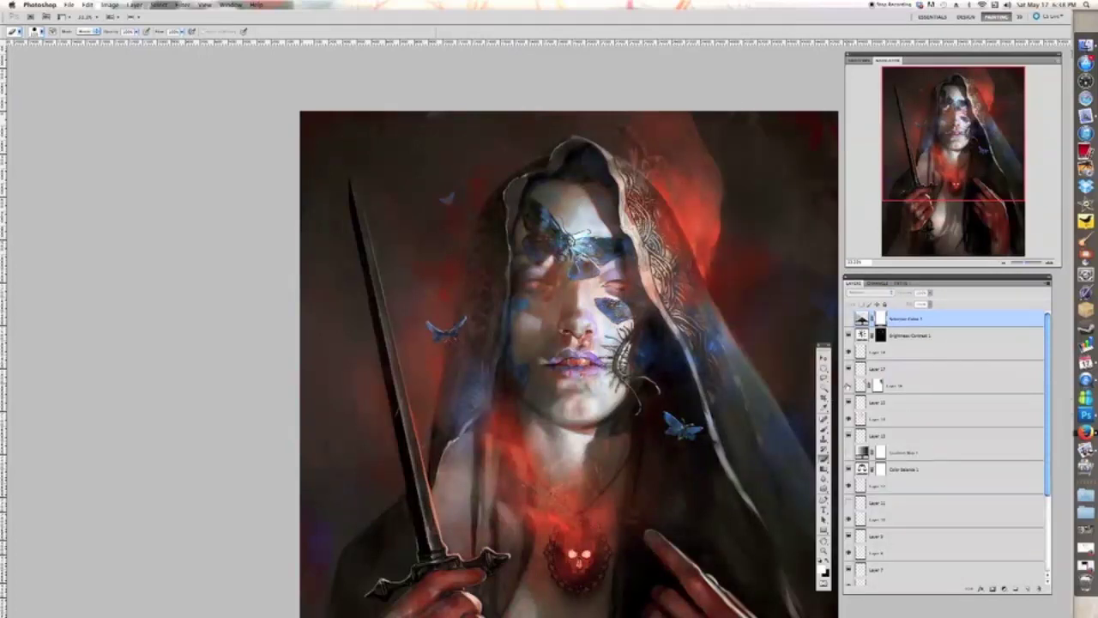
{"action": "left_click", "coordinate": [849, 354]}
{"action": "left_click", "coordinate": [847, 368]}
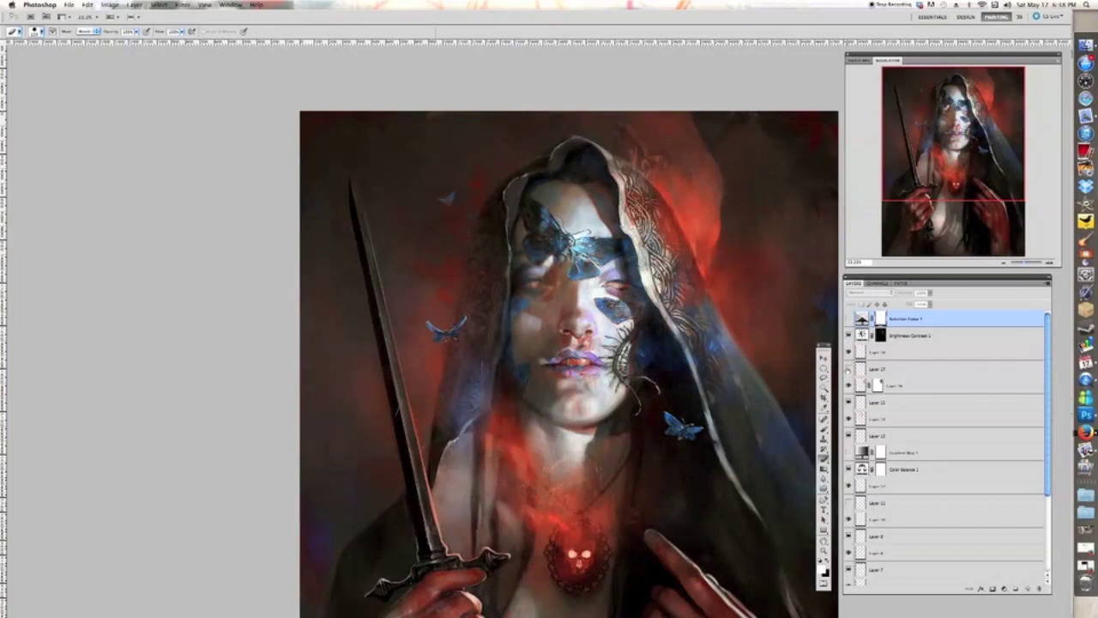
{"action": "left_click", "coordinate": [909, 369]}
{"action": "scroll", "coordinate": [635, 517], "scroll_direction": "down", "scroll_amount": 3}
{"action": "left_click_drag", "start_coordinate": [618, 494], "coordinate": [616, 516]}
{"action": "key", "text": "super+plus"}
{"action": "key", "text": "b"}
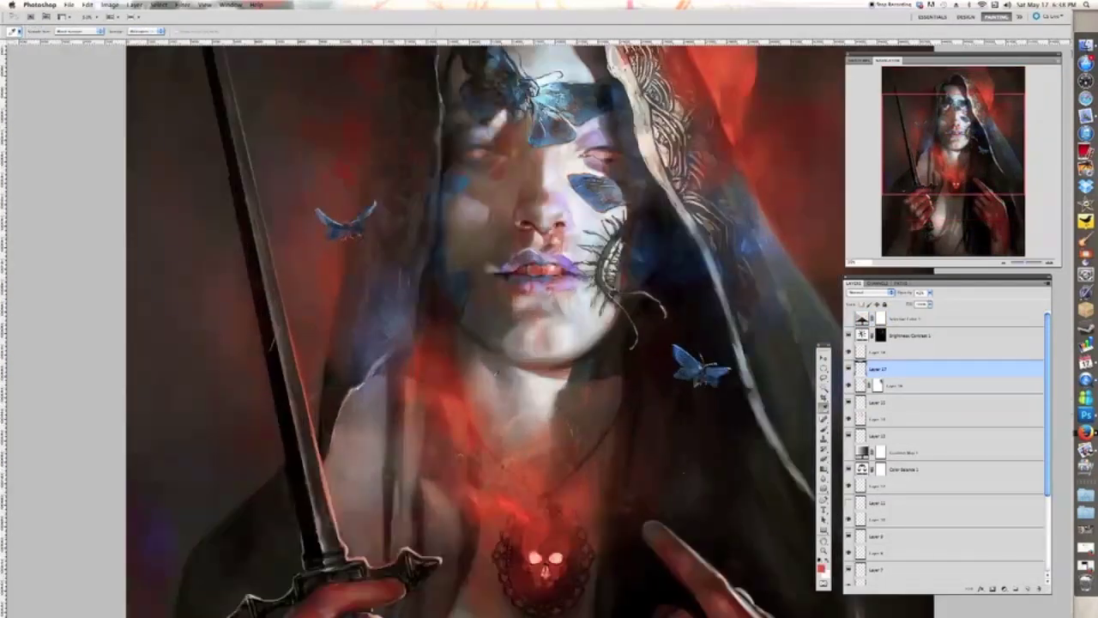
{"action": "left_click", "coordinate": [566, 390], "text": "alt"}
{"action": "key", "text": "super+0"}
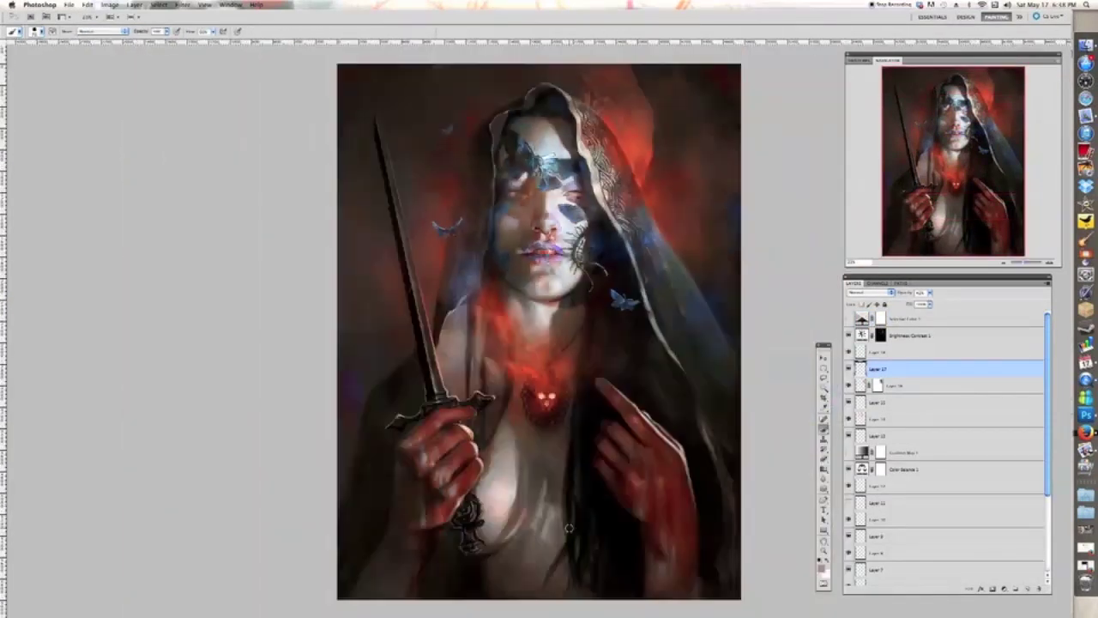
- Stamp the visible layers into a new layer and sharpen it with Unsharp Mask at amount 330% and radius 1.0 pixels
{"action": "key", "text": "super+alt+shift+e"}
{"action": "left_click", "coordinate": [183, 4]}
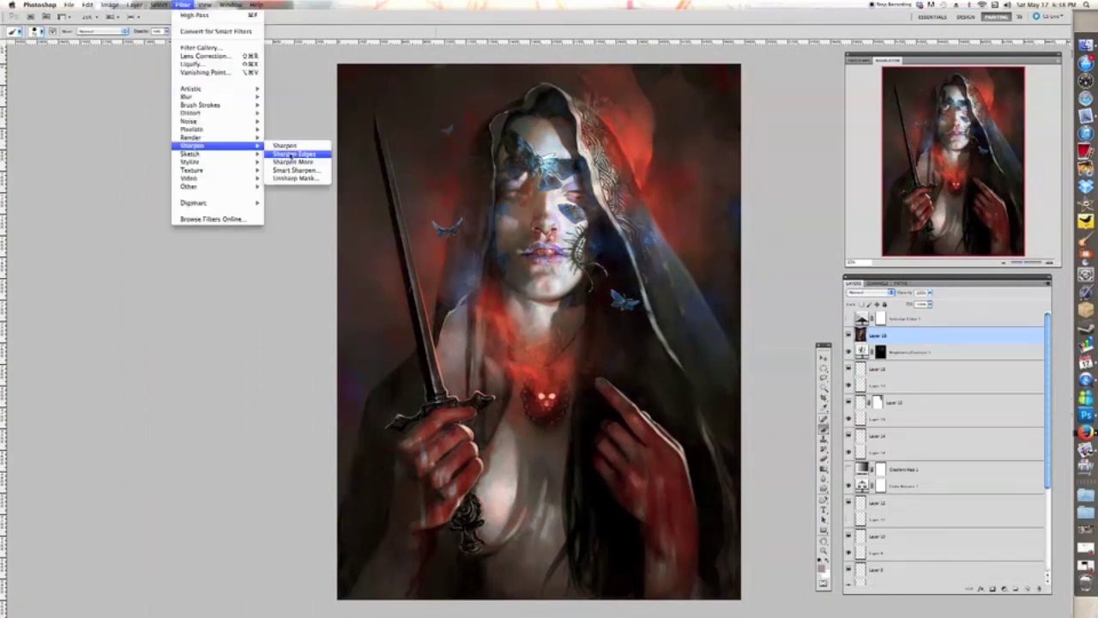
{"action": "left_click", "coordinate": [310, 177]}
{"action": "mouse_move", "coordinate": [809, 216]}
{"action": "left_mouse_down"}
{"action": "mouse_move", "coordinate": [830, 217]}
{"action": "mouse_move", "coordinate": [814, 220]}
{"action": "left_mouse_up"}
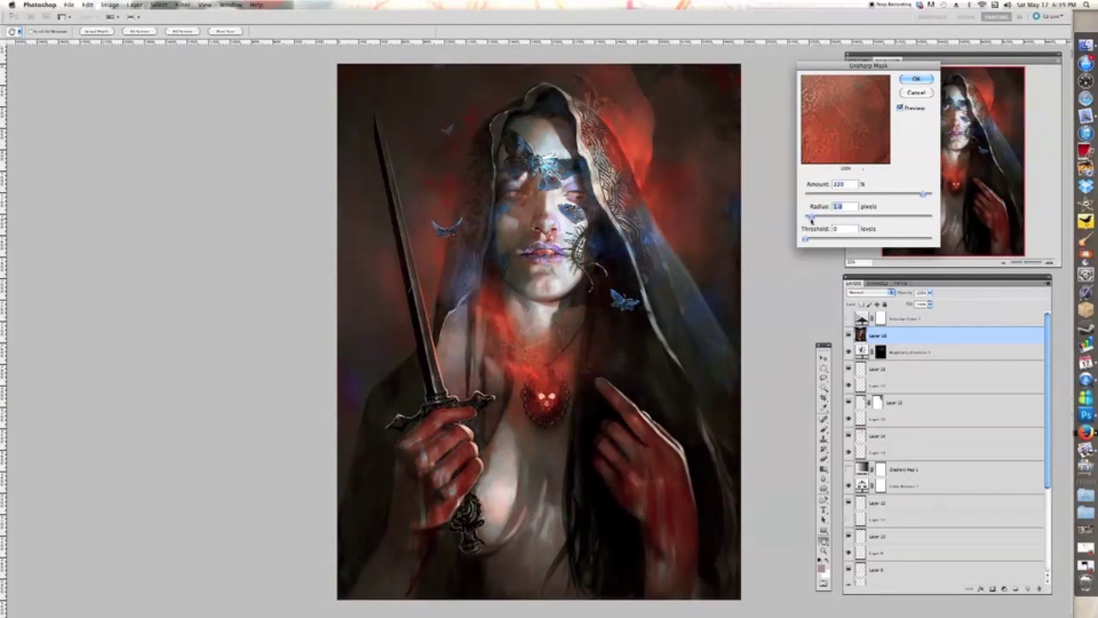
{"action": "key", "text": "Return"}
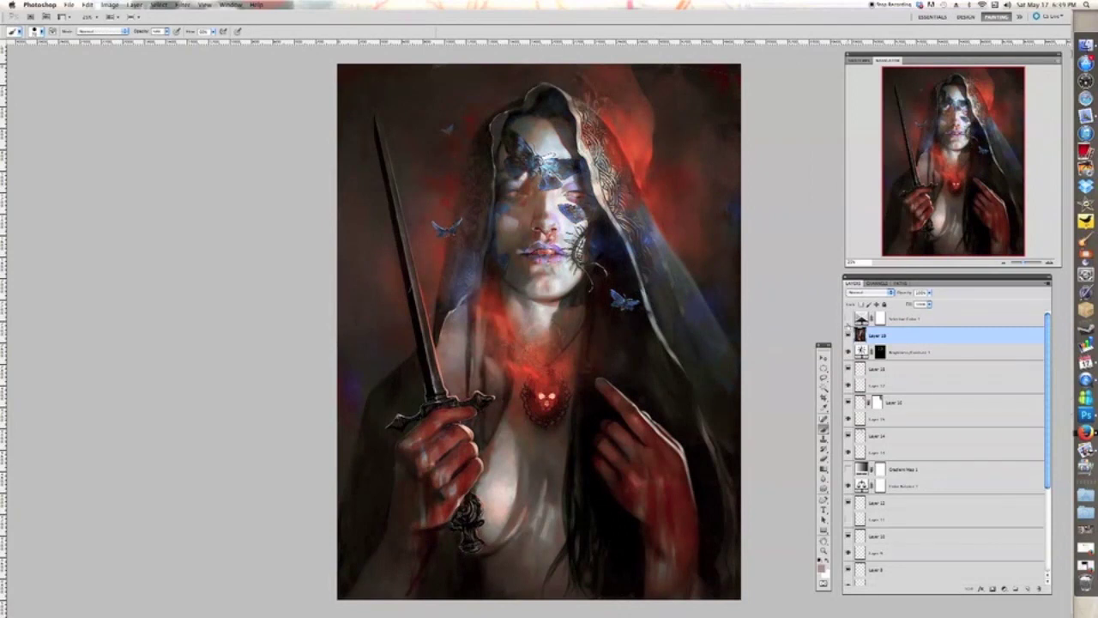
- Compare the face and hood with and without the sharpened layer
{"action": "key", "text": "super+plus"}
{"action": "key", "text": "super+plus"}
{"action": "left_click_drag", "start_coordinate": [638, 334], "coordinate": [649, 524]}
{"action": "left_click", "coordinate": [849, 336]}
{"action": "left_click", "coordinate": [848, 335]}
{"action": "left_click", "coordinate": [849, 336]}
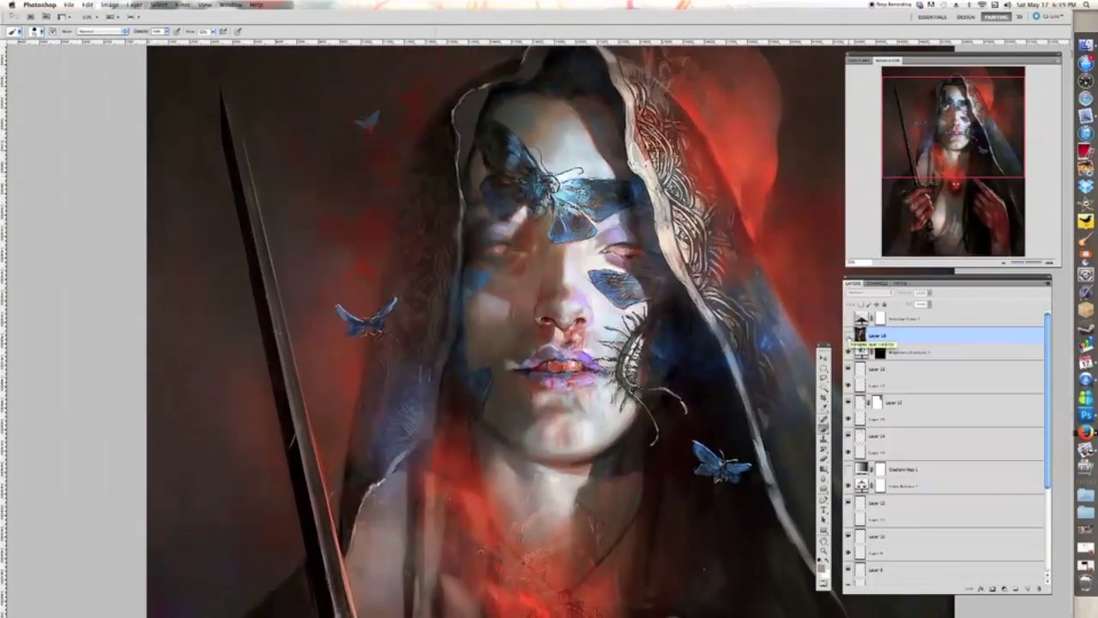
{"action": "left_click", "coordinate": [849, 335]}
- Erase unwanted sharpening from the stamped layer with a large soft eraser
{"action": "key", "text": "super+0"}
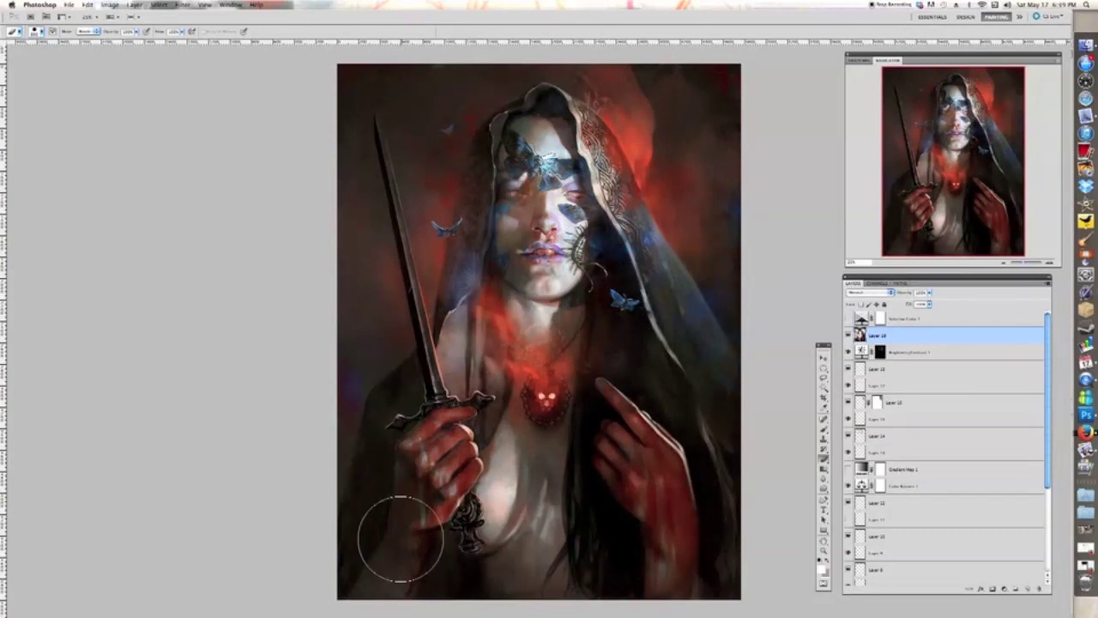
{"action": "key", "text": "super+plus"}
{"action": "scroll", "coordinate": [429, 446], "scroll_direction": "up", "scroll_amount": 2}
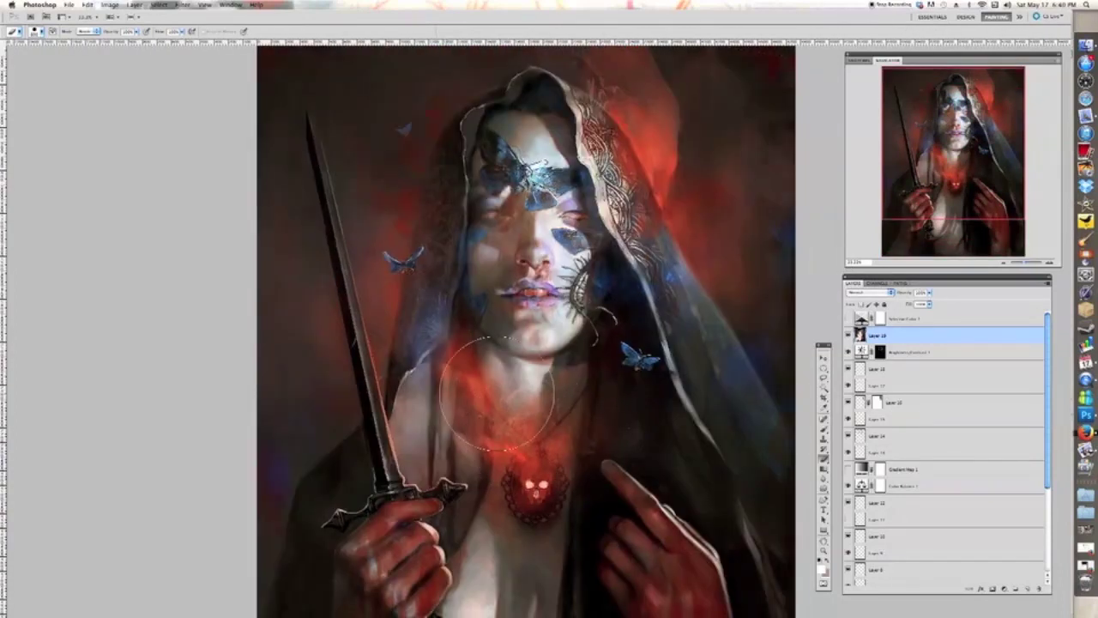
{"action": "scroll", "coordinate": [555, 435], "scroll_direction": "up", "scroll_amount": 1}
- Add a new layer and paint fine black strokes over the legs of the centipede on the cheek
{"action": "left_click", "coordinate": [1027, 589]}
{"action": "key", "text": "super+plus"}
{"action": "key", "text": "super+plus"}
{"action": "key", "text": "super+plus"}
{"action": "key", "text": "super+plus"}
{"action": "key", "text": "i"}
{"action": "key", "text": "super+minus"}
{"action": "key", "text": "d"}
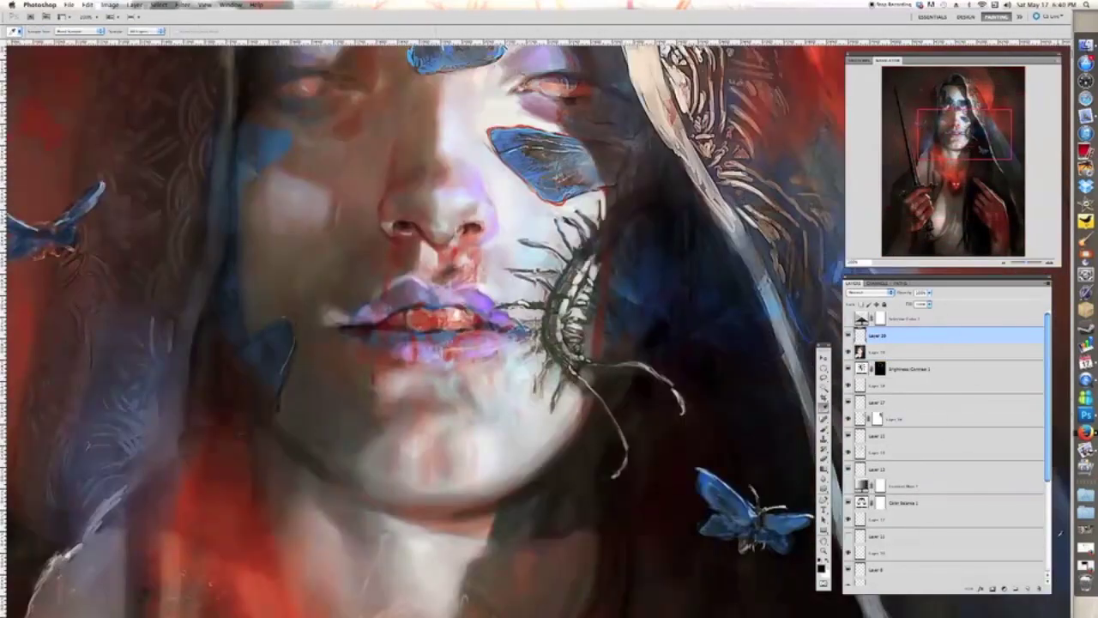
{"action": "key", "text": "b"}
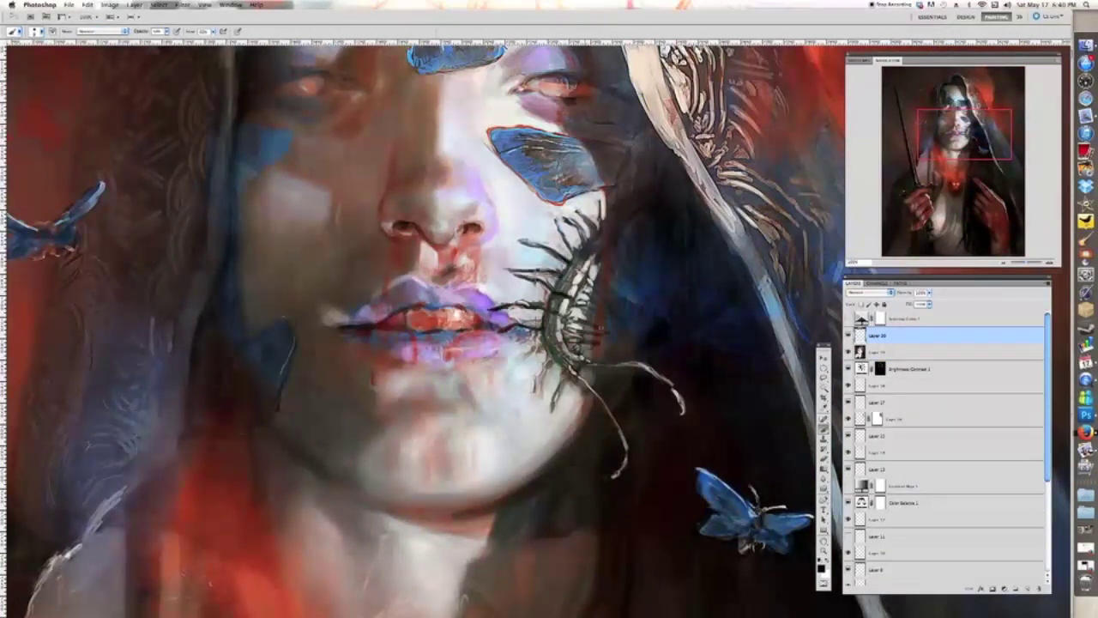
{"action": "key", "text": "super+minus"}
{"action": "key", "text": "super+minus"}
{"action": "key", "text": "super+plus"}
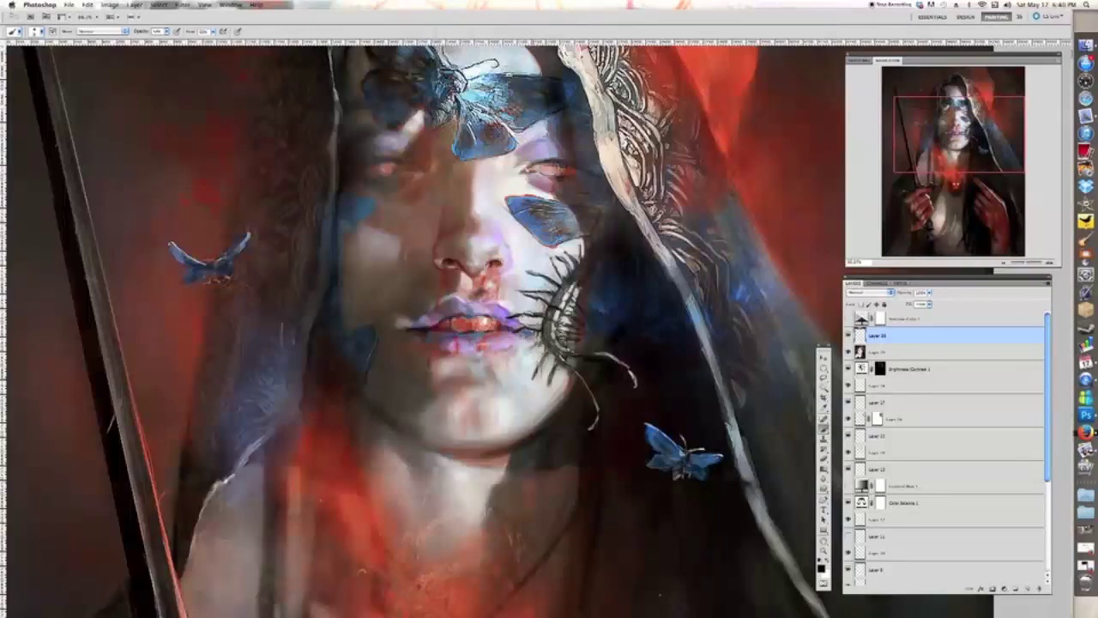
{"action": "key", "text": "super+minus"}
{"action": "key", "text": "super+minus"}
{"action": "key", "text": "super+minus"}
{"action": "key", "text": "super+plus"}
{"action": "key", "text": "super+plus"}
{"action": "key", "text": "super+plus"}
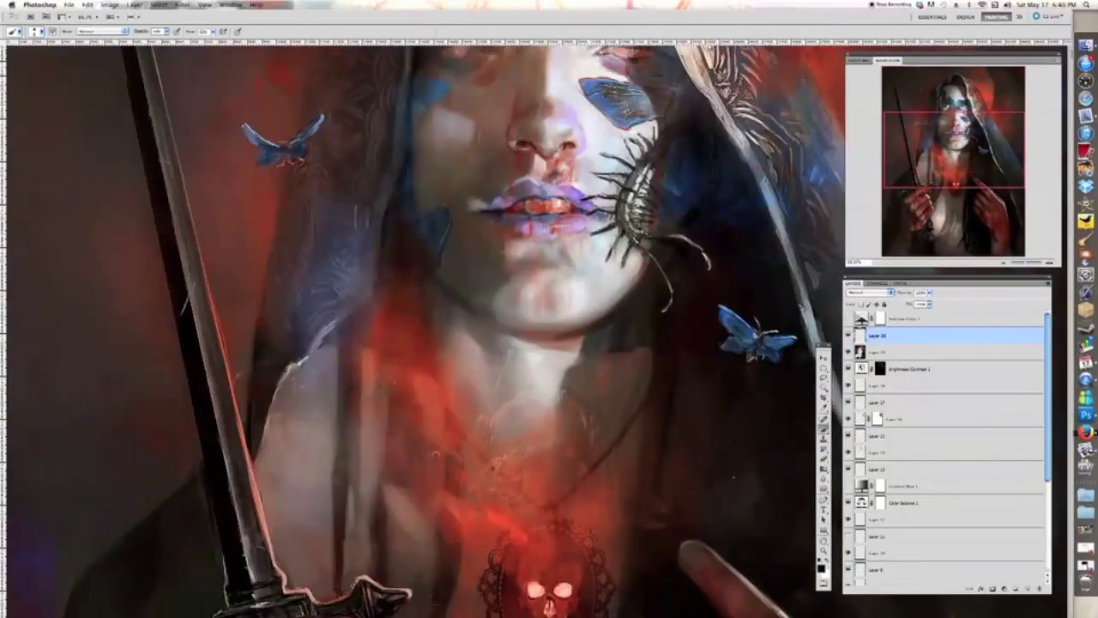
- Sample a tone beside the centipede and paint light highlights along its body with a small brush
{"action": "key", "text": "i"}
{"action": "key", "text": "super+plus"}
{"action": "left_click", "coordinate": [584, 262]}
{"action": "key", "text": "b"}
{"action": "left_click_drag", "start_coordinate": [579, 263], "coordinate": [594, 276]}
{"action": "key", "text": "super+minus"}
{"action": "key", "text": "super+minus"}
{"action": "key", "text": "super+plus"}
{"action": "key", "text": "super+plus"}
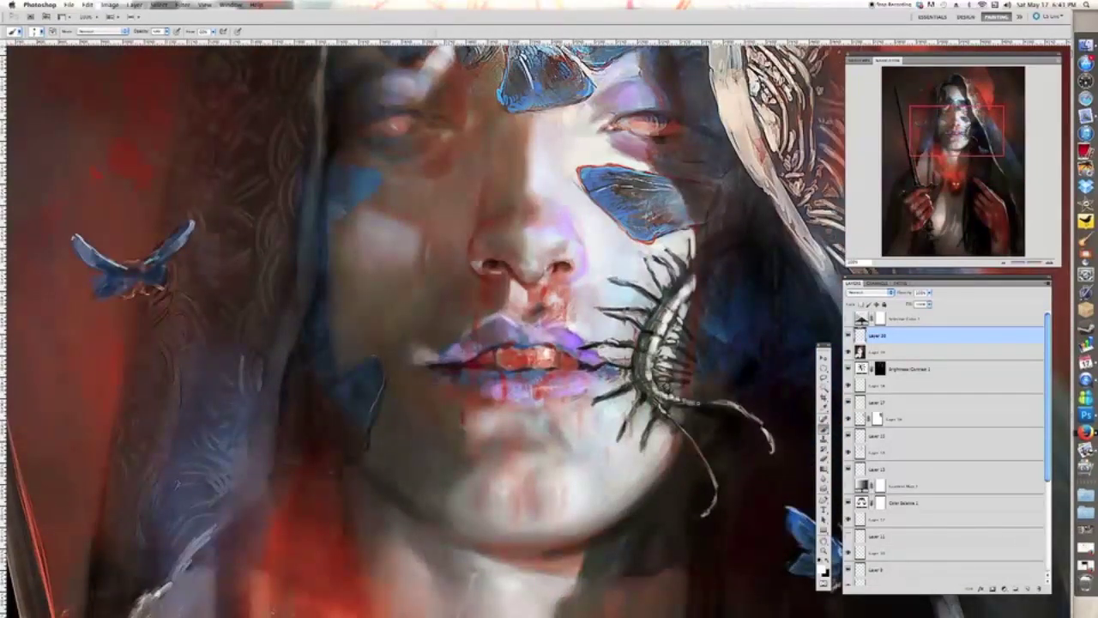
{"action": "key", "text": "super+minus"}
{"action": "key", "text": "super+minus"}
{"action": "key", "text": "super+minus"}
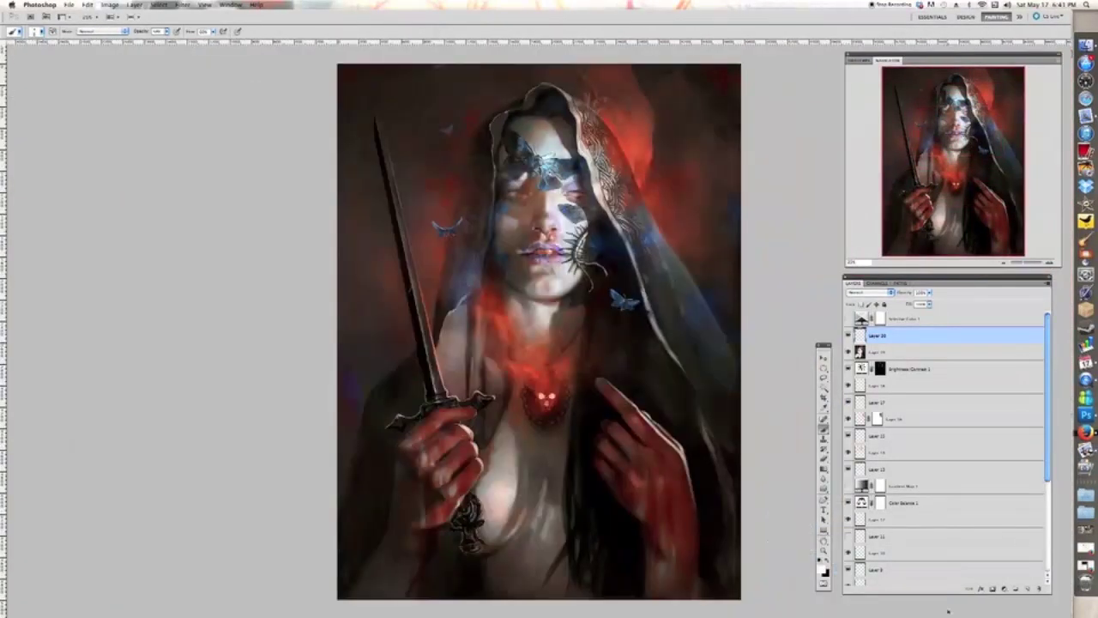
- Paint red strokes on the centipede's upper legs and lower the opacity of the retouch layer
{"action": "key", "text": "super+plus"}
{"action": "key", "text": "super+plus"}
{"action": "left_click_drag", "start_coordinate": [573, 209], "coordinate": [562, 232]}
{"action": "left_click_drag", "start_coordinate": [585, 208], "coordinate": [612, 221]}
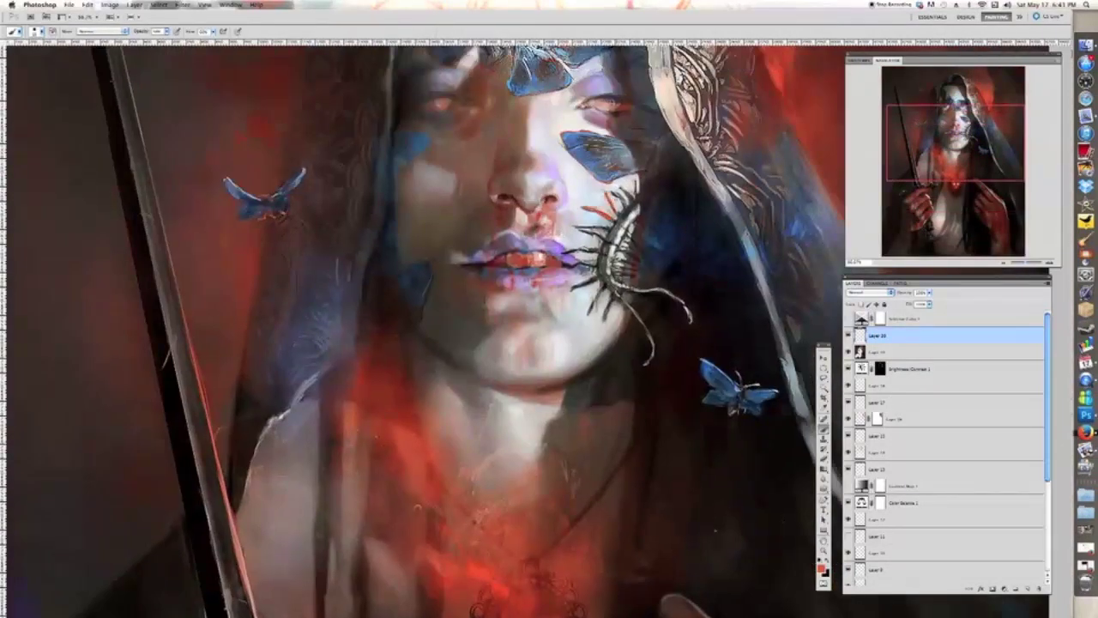
{"action": "key", "text": "super+minus"}
{"action": "key", "text": "super+minus"}
{"action": "key", "text": "super+minus"}
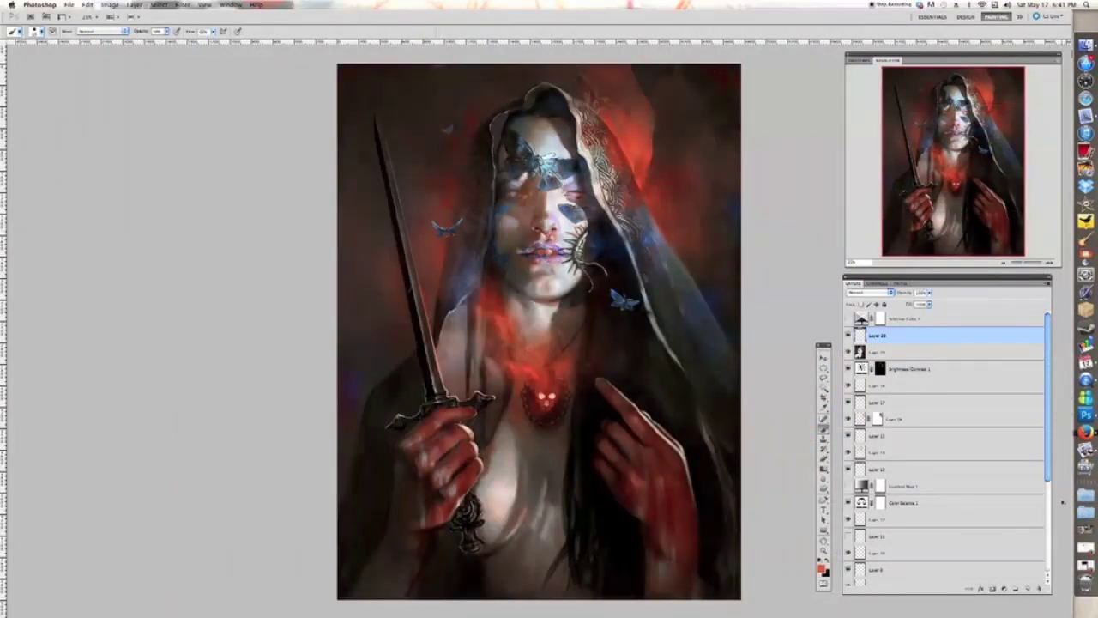
{"action": "left_click_drag", "start_coordinate": [929, 293], "coordinate": [914, 303]}
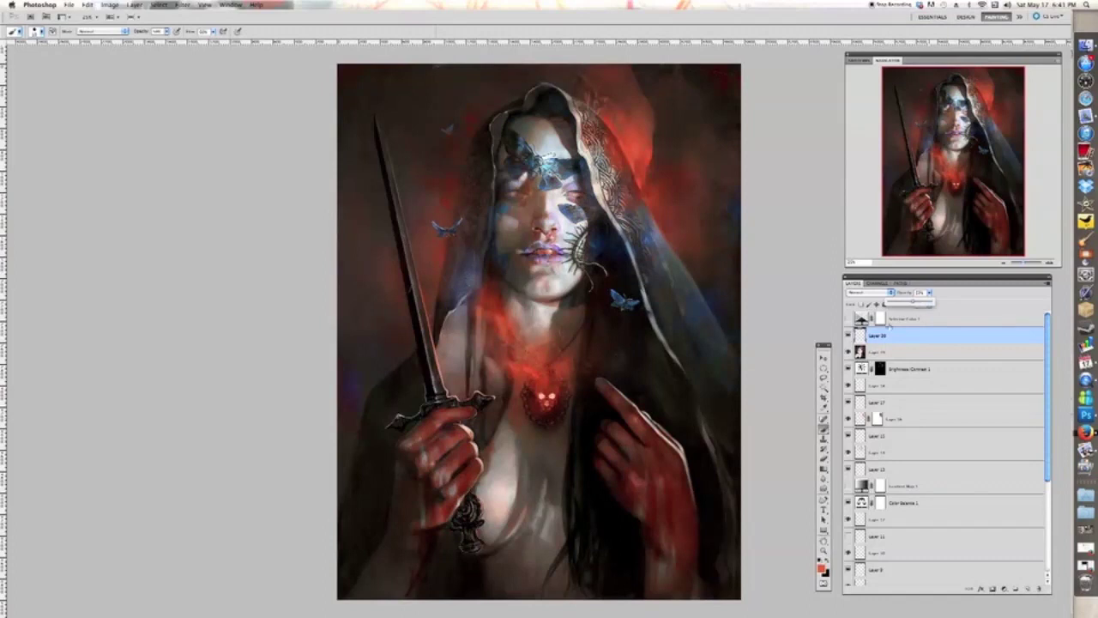
{"action": "left_click", "coordinate": [848, 352]}
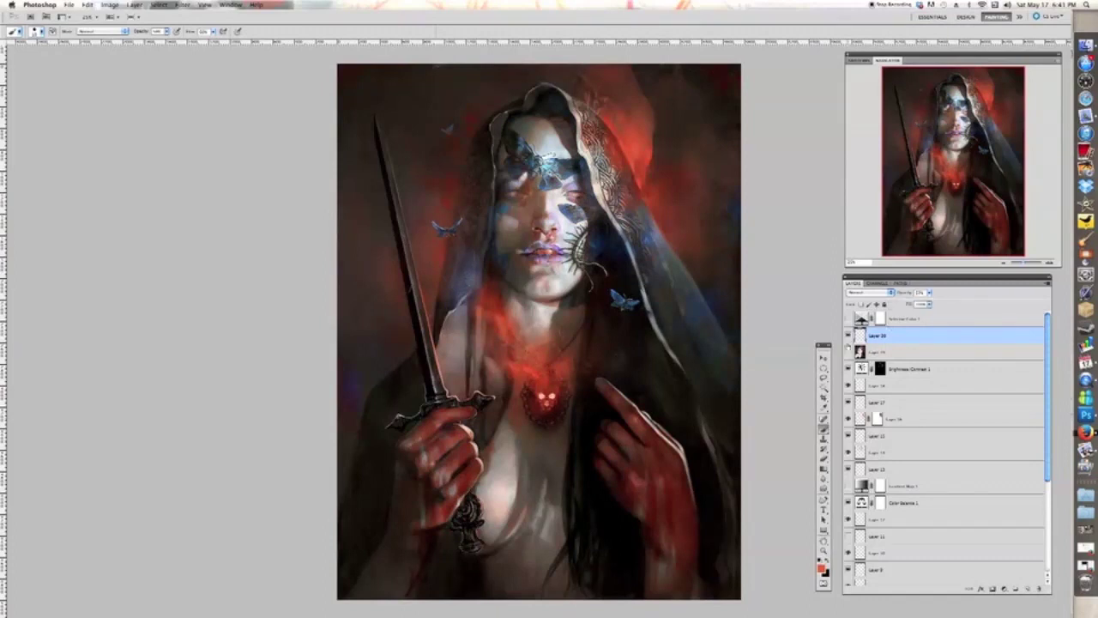
- Add a new layer above the Selective Color adjustment and choose a pale cream foreground colour for painting
{"action": "left_click", "coordinate": [902, 319]}
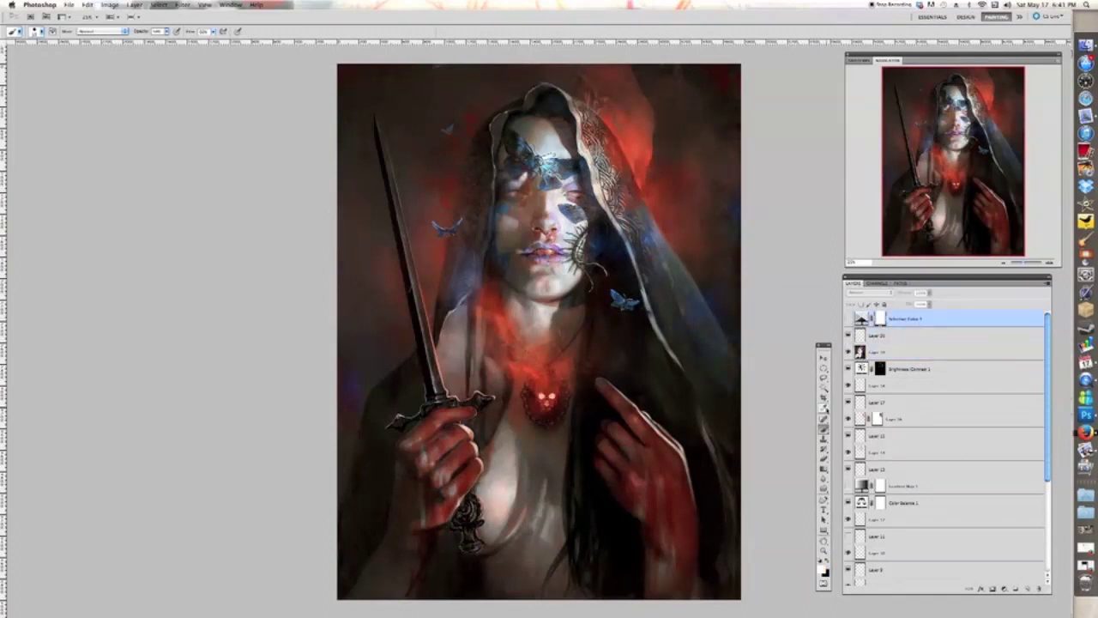
{"action": "key", "text": "super+plus"}
{"action": "key", "text": "super+plus"}
{"action": "left_click_drag", "start_coordinate": [362, 268], "coordinate": [425, 288]}
{"action": "key", "text": "super+plus"}
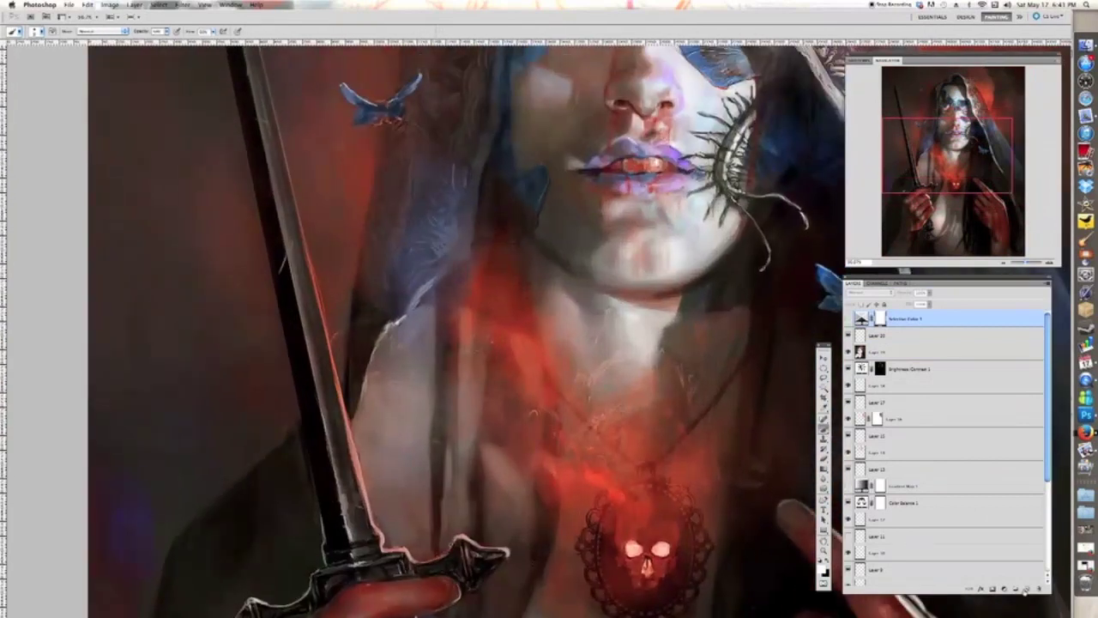
{"action": "left_click", "coordinate": [1027, 589]}
{"action": "left_click", "coordinate": [822, 568]}
{"action": "left_click", "coordinate": [811, 242]}
{"action": "left_click", "coordinate": [913, 332]}
{"action": "left_click", "coordinate": [993, 231]}
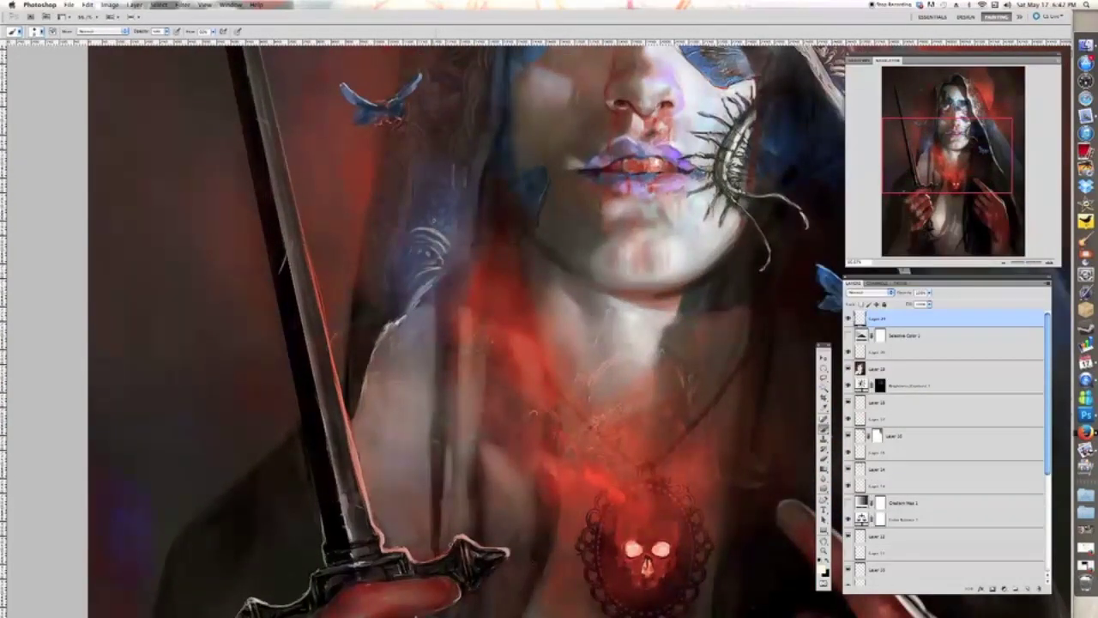
- Paint fine light curling lace ornaments up the dagger-side fabric of the hood
{"action": "scroll", "coordinate": [463, 326], "scroll_direction": "up", "scroll_amount": 3}
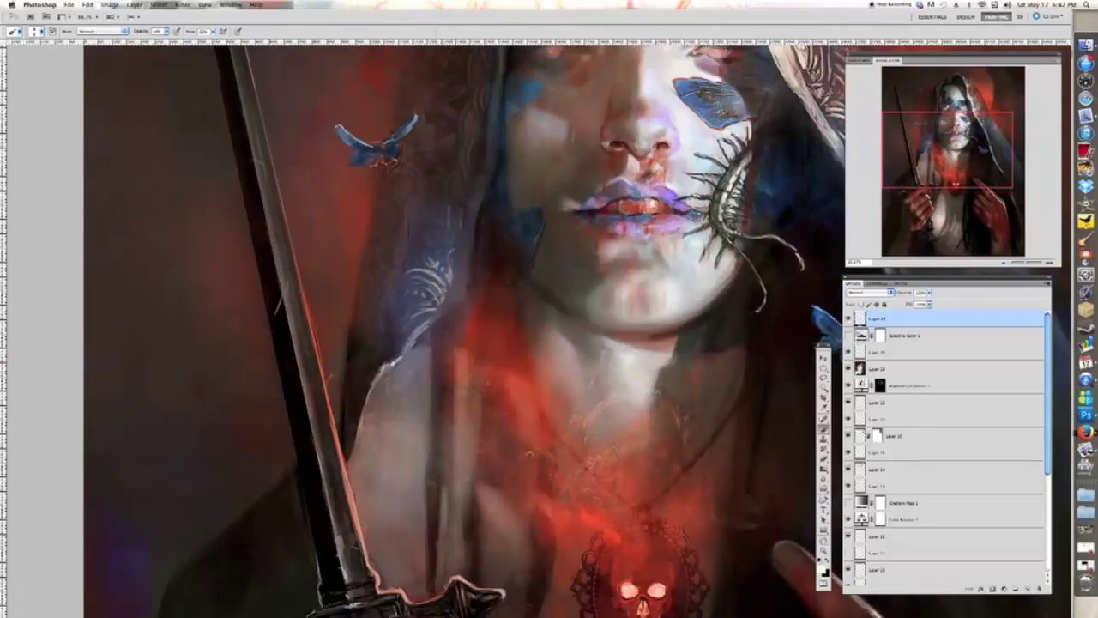
{"action": "scroll", "coordinate": [398, 207], "scroll_direction": "up", "scroll_amount": 5}
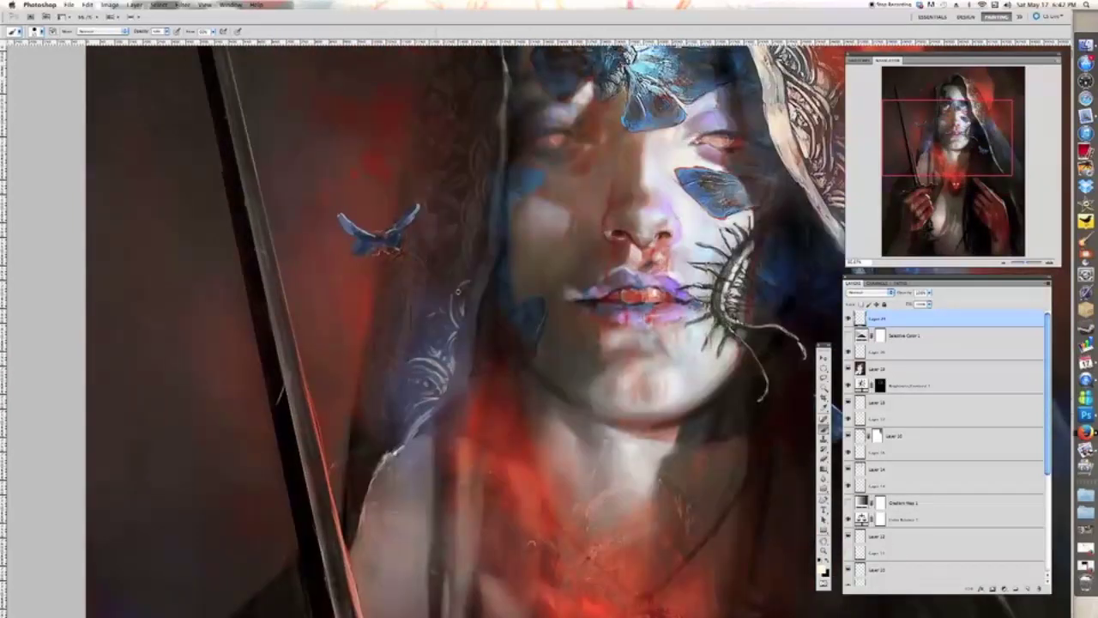
{"action": "key", "text": "super+minus"}
{"action": "key", "text": "super+minus"}
{"action": "key", "text": "super+minus"}
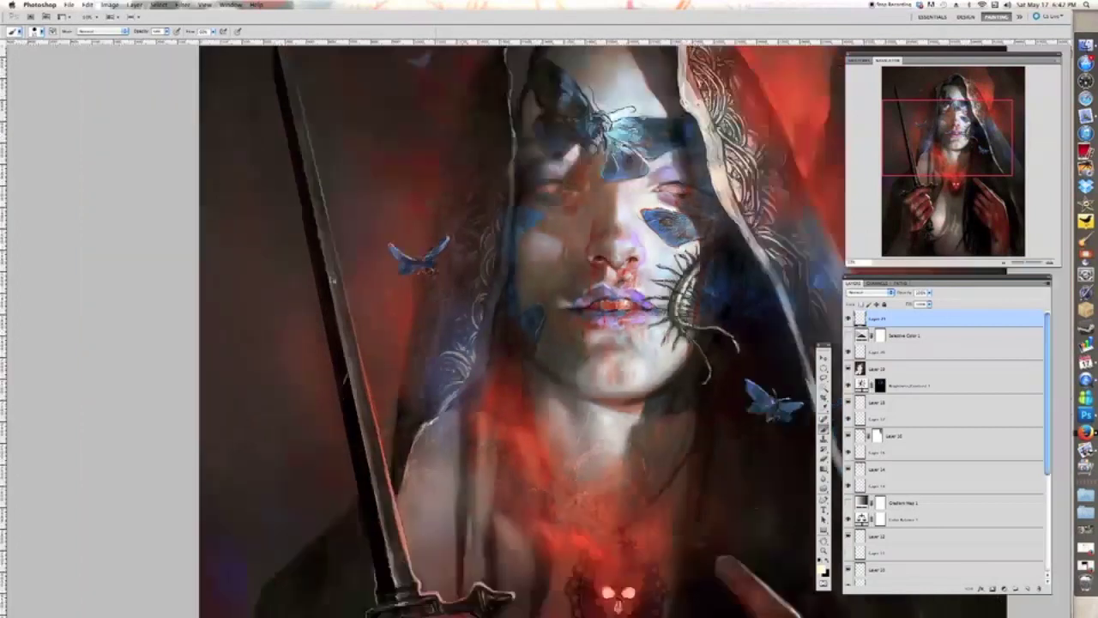
{"action": "key", "text": "super+plus"}
{"action": "key", "text": "super+plus"}
{"action": "scroll", "coordinate": [395, 118], "scroll_direction": "up", "scroll_amount": 10}
{"action": "scroll", "coordinate": [395, 118], "scroll_direction": "up", "scroll_amount": 2}
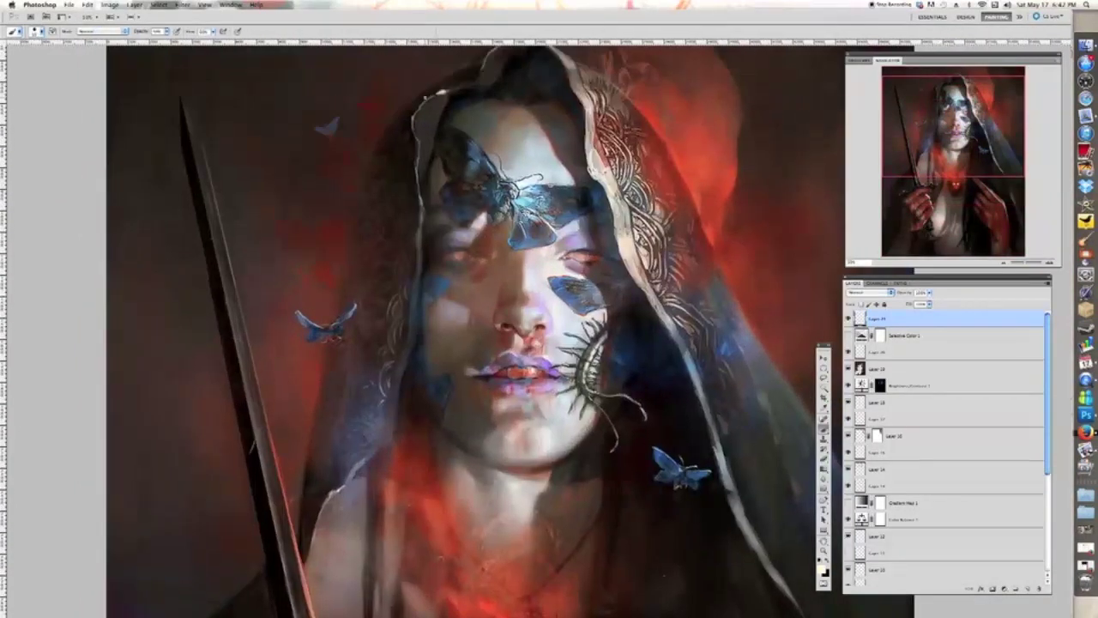
- Extend the curling ornament onto the blue fabric of the hood opposite the dagger and soften it with a large eraser
{"action": "scroll", "coordinate": [515, 326], "scroll_direction": "down", "scroll_amount": 2}
{"action": "scroll", "coordinate": [515, 343], "scroll_direction": "up", "scroll_amount": 2}
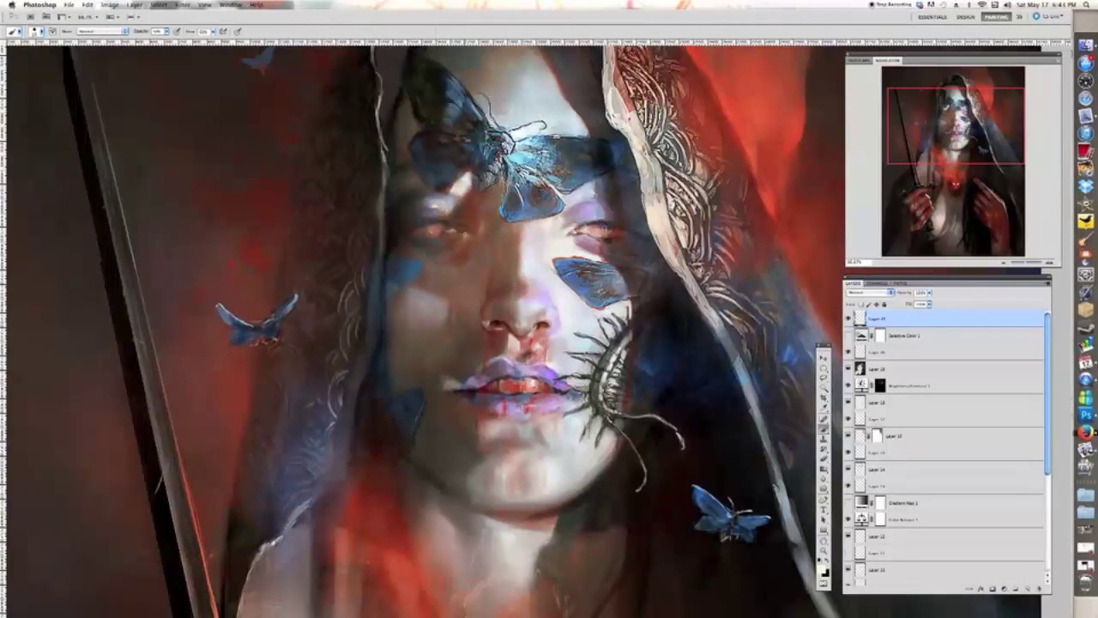
{"action": "scroll", "coordinate": [515, 326], "scroll_direction": "down", "scroll_amount": 2}
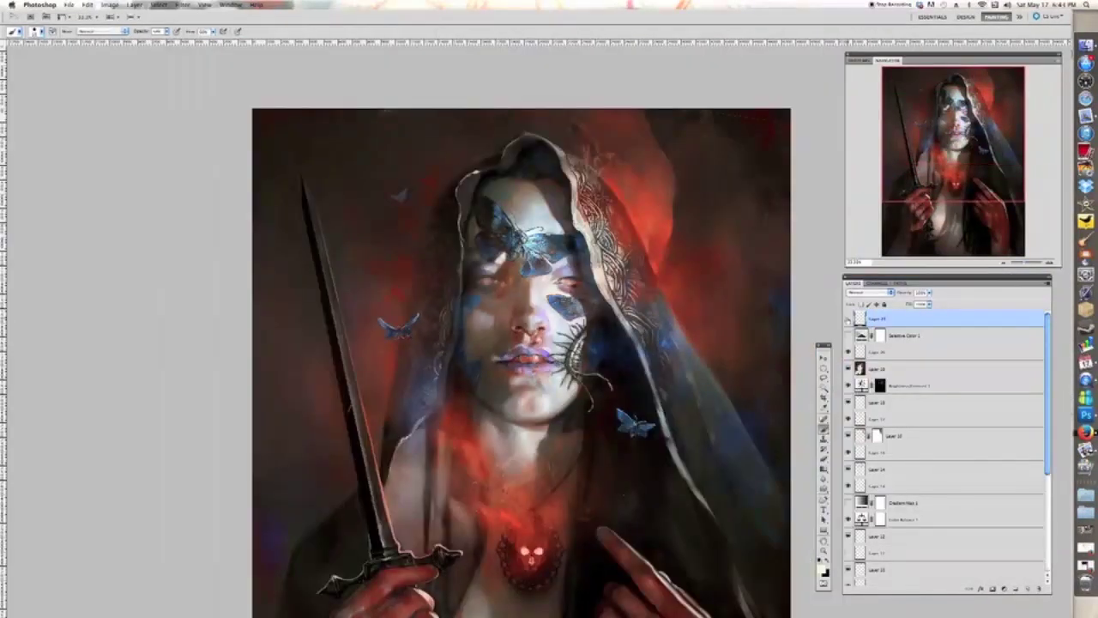
{"action": "scroll", "coordinate": [523, 326], "scroll_direction": "down", "scroll_amount": 1}
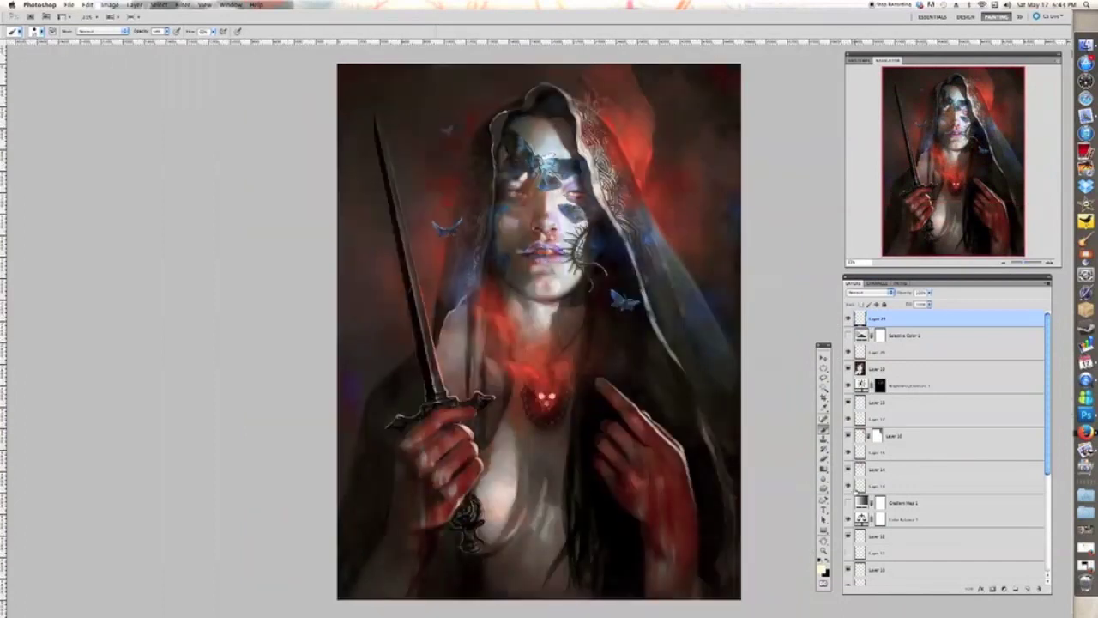
{"action": "scroll", "coordinate": [528, 308], "scroll_direction": "up", "scroll_amount": 3}
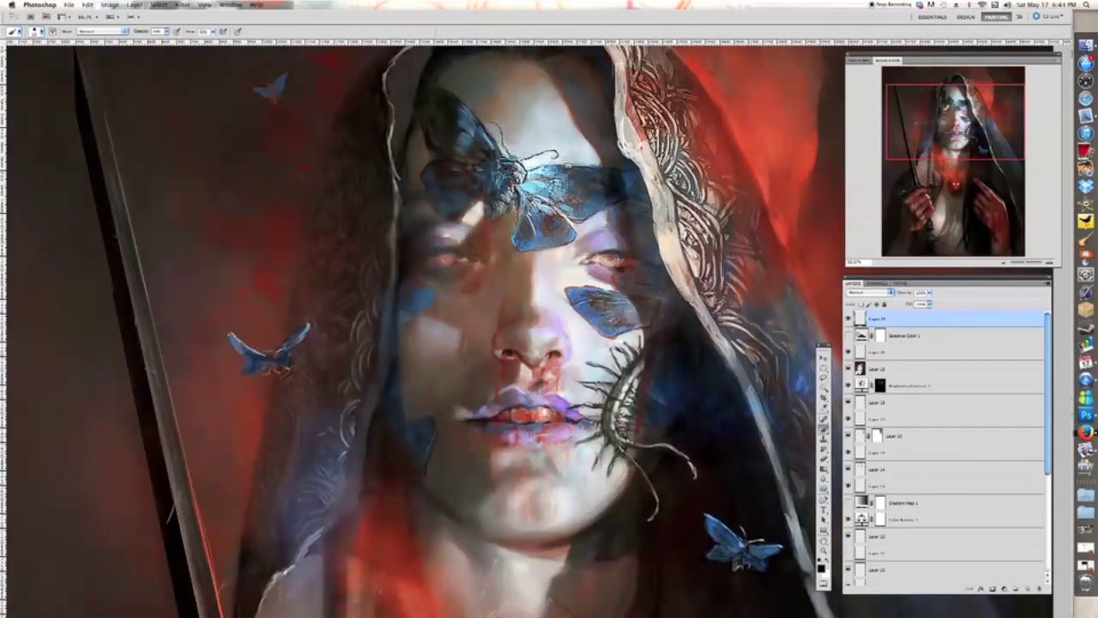
{"action": "scroll", "coordinate": [609, 259], "scroll_direction": "down", "scroll_amount": 2}
{"action": "scroll", "coordinate": [609, 259], "scroll_direction": "up", "scroll_amount": 2}
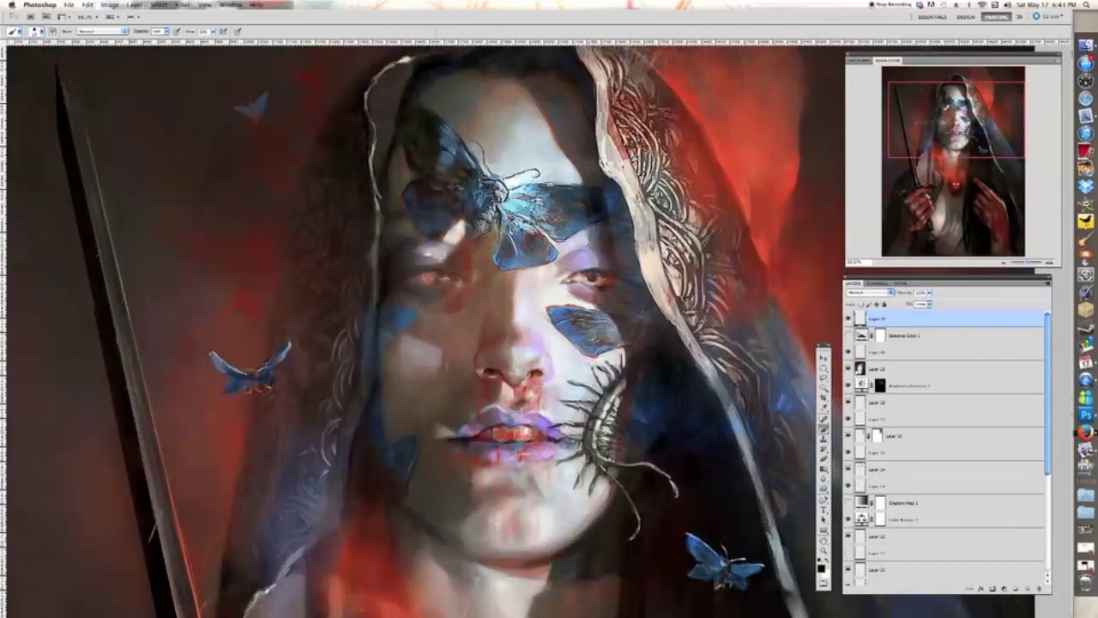
{"action": "scroll", "coordinate": [524, 326], "scroll_direction": "down", "scroll_amount": 2}
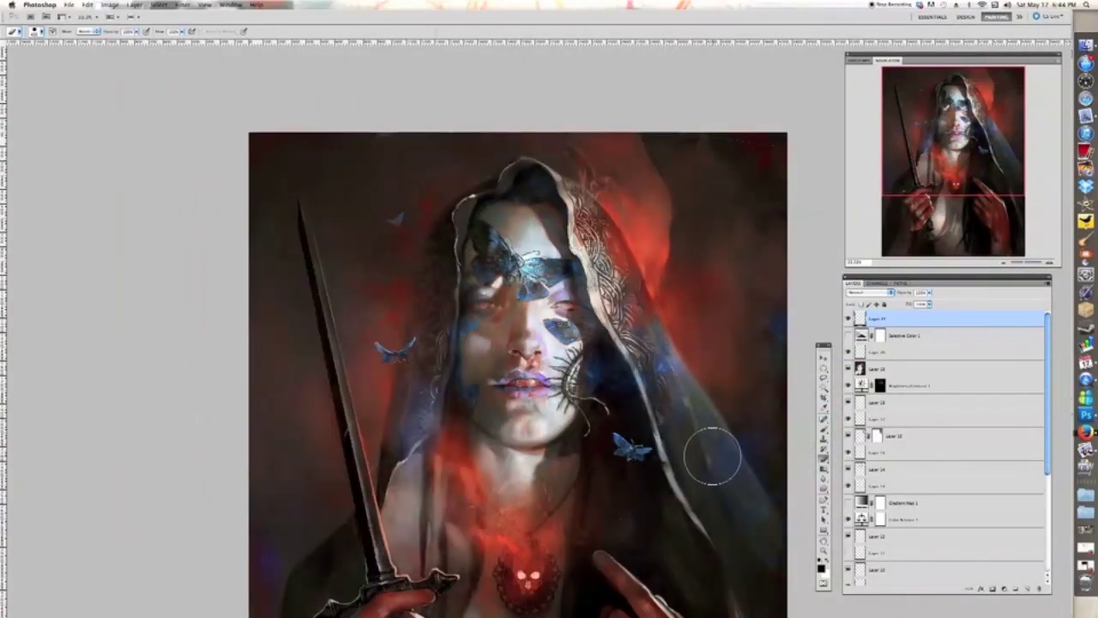
- Add a new layer, choose a light orange colour and paint highlights into the red glow behind the hood
{"action": "key", "text": "i"}
{"action": "left_click", "coordinate": [821, 567]}
{"action": "left_click", "coordinate": [848, 238]}
{"action": "left_click", "coordinate": [914, 336]}
{"action": "left_click", "coordinate": [994, 231]}
{"action": "left_click", "coordinate": [1027, 588]}
{"action": "scroll", "coordinate": [546, 249], "scroll_direction": "up", "scroll_amount": 2}
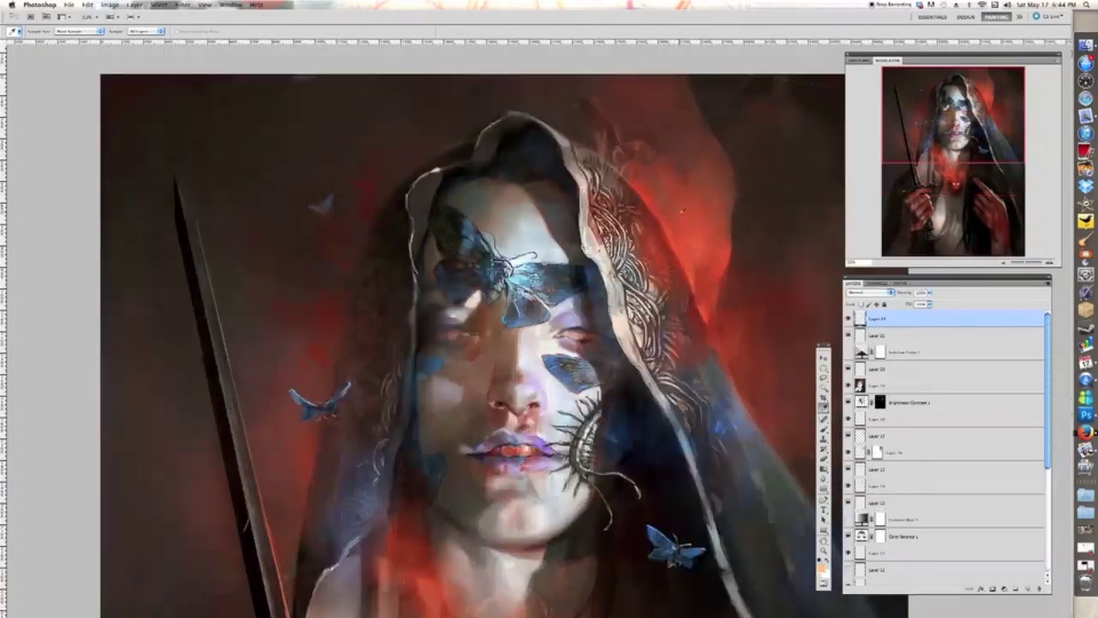
{"action": "key", "text": "b"}
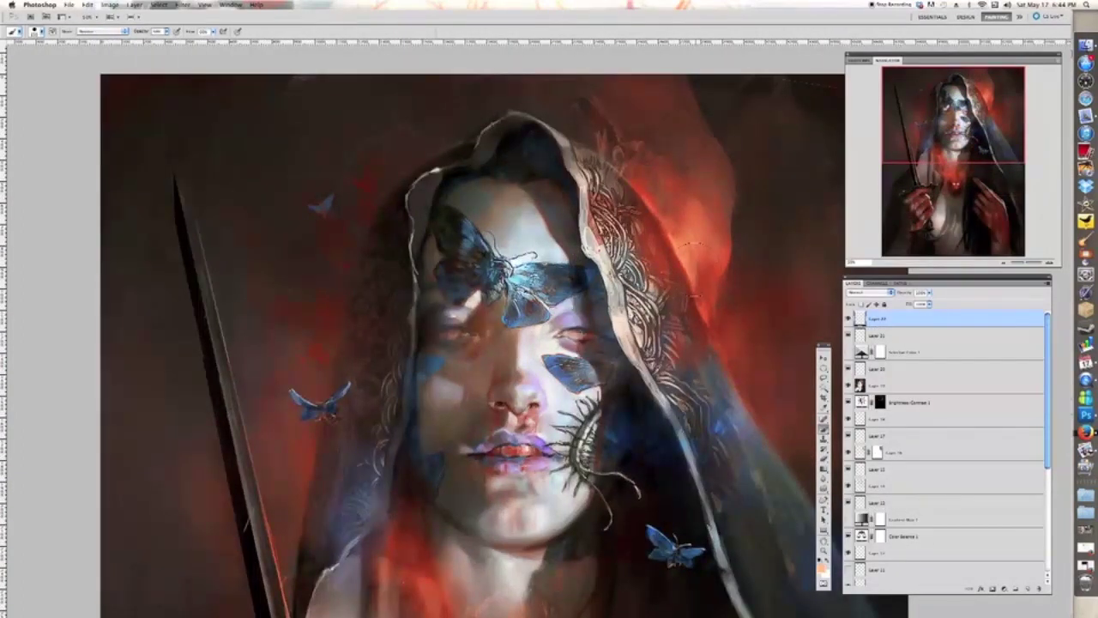
{"action": "scroll", "coordinate": [713, 260], "scroll_direction": "down", "scroll_amount": 2}
{"action": "key", "text": "b"}
{"action": "key", "text": "super+plus"}
{"action": "key", "text": "super+plus"}
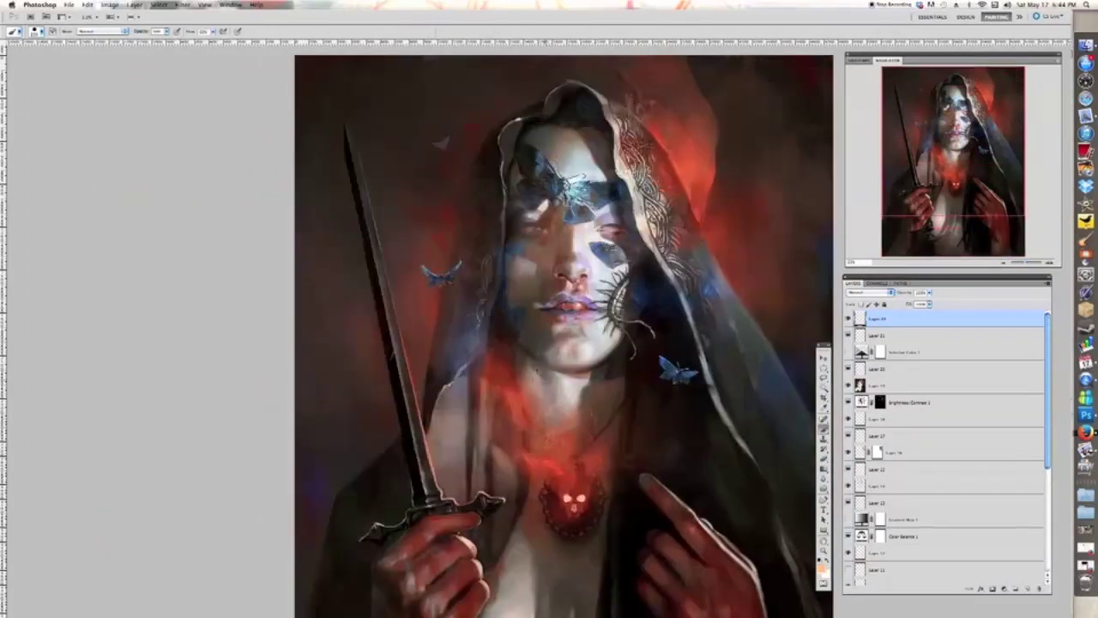
{"action": "key", "text": "super+minus"}
{"action": "key", "text": "super+minus"}
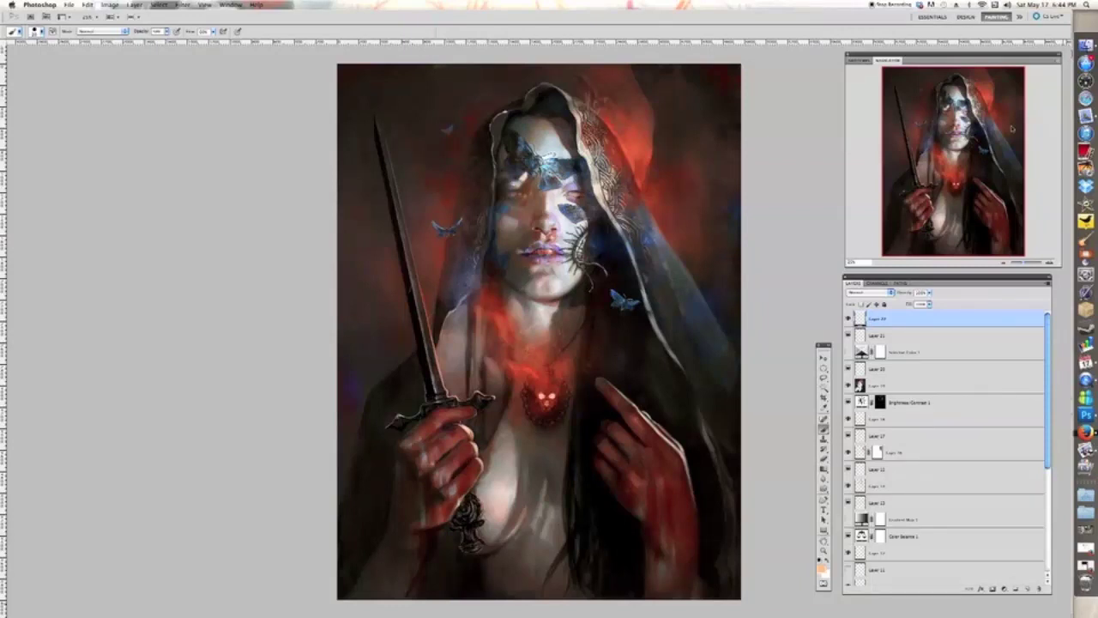
{"action": "left_click", "coordinate": [890, 6]}
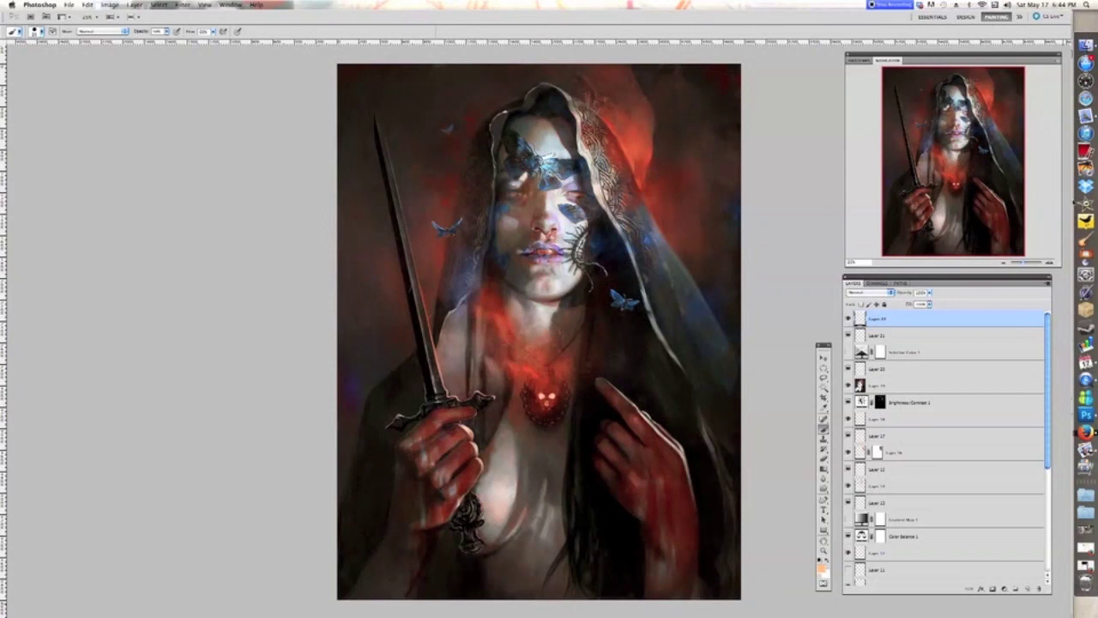